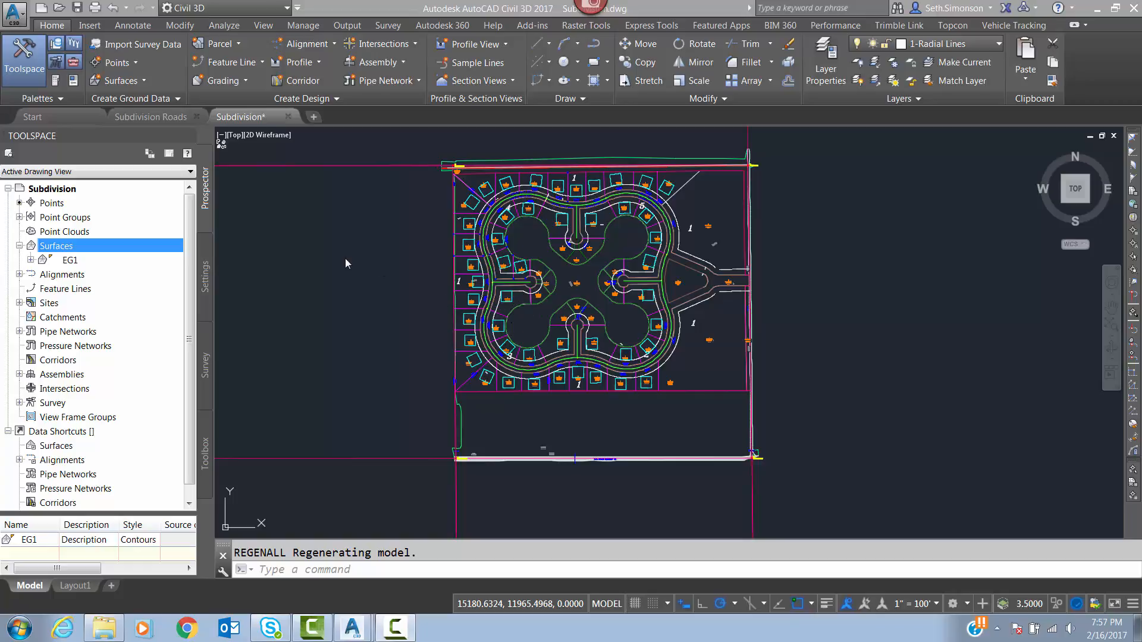
Step: Look through the CT235 folder inside 1-Civil3D Drawings in the file explorer, and close its window
click(104, 628)
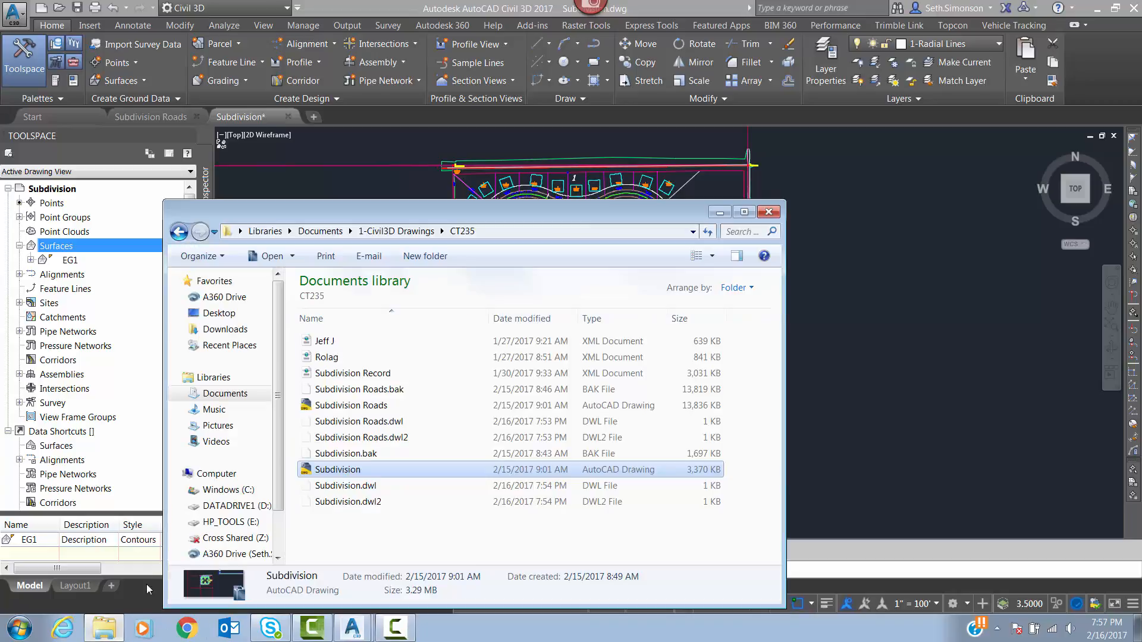
click(393, 231)
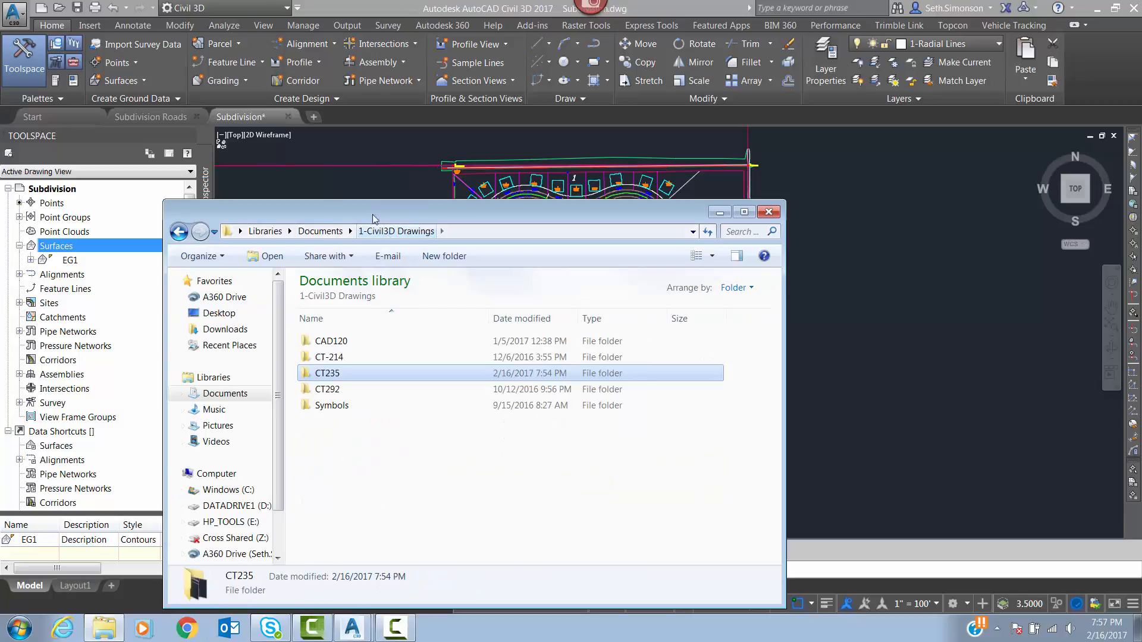
double_click(319, 374)
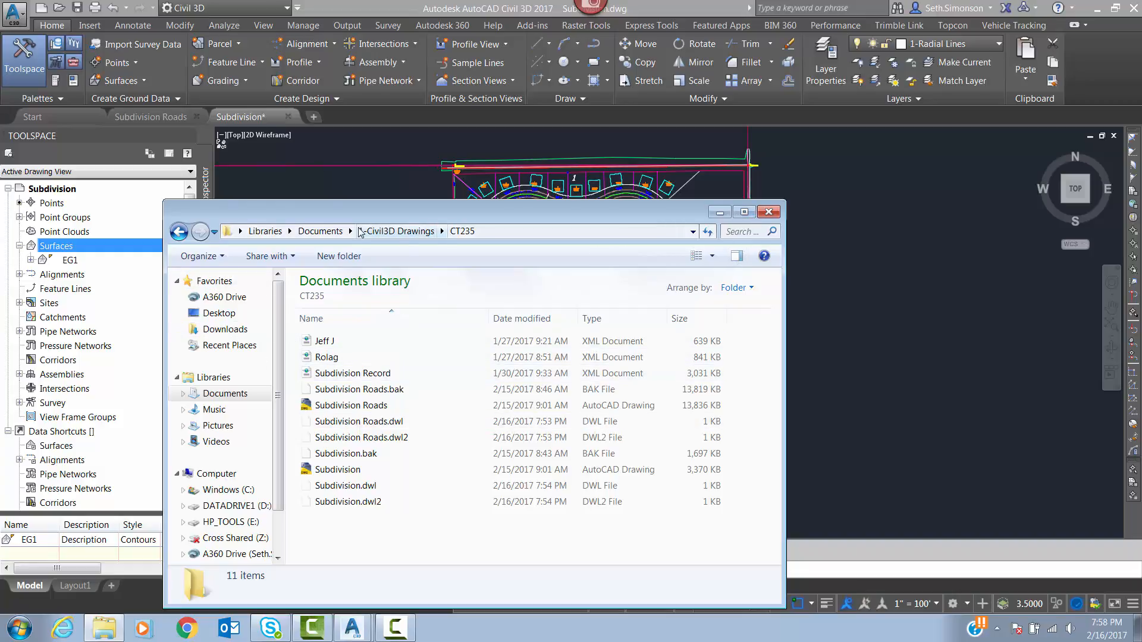
click(768, 212)
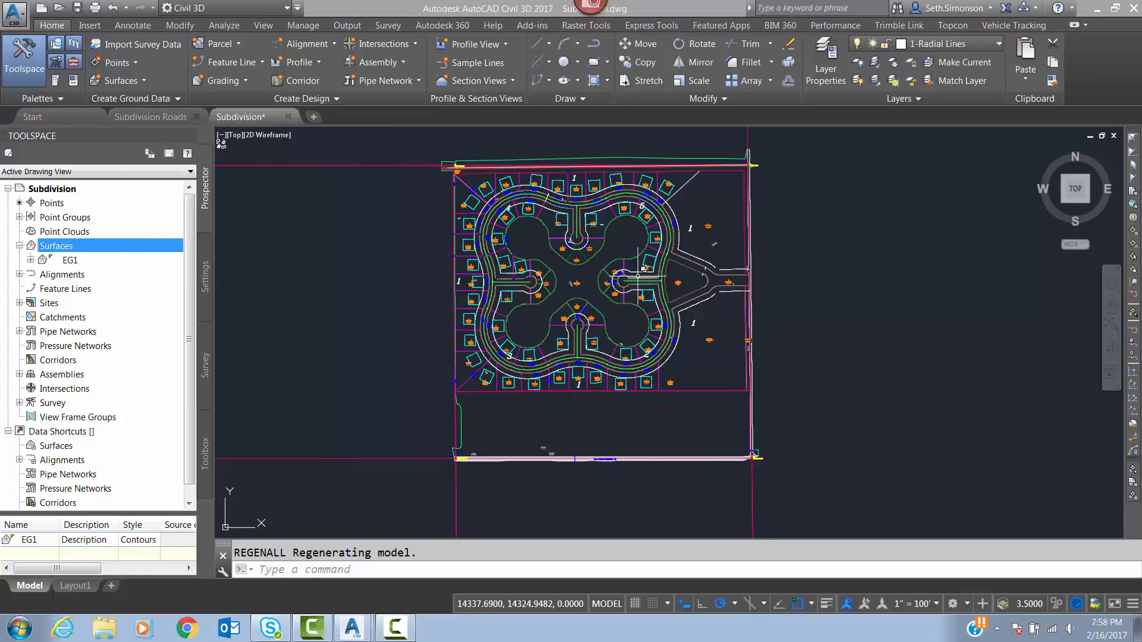
Step: Switch from the Subdivision drawing to the Subdivision Roads drawing
scroll(590, 291, up, 2)
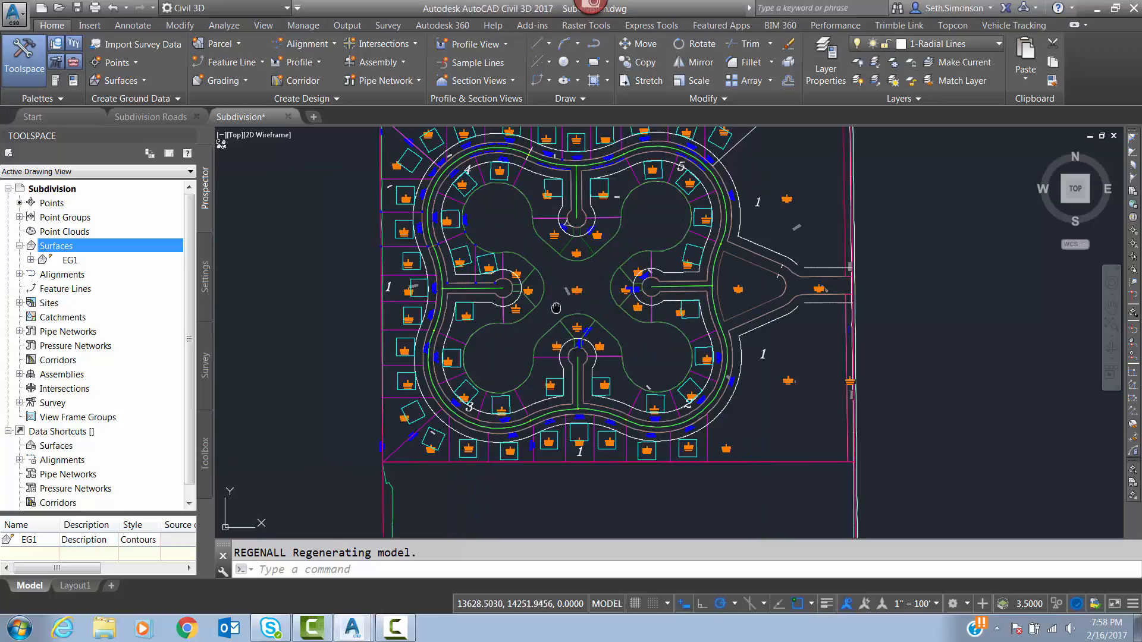
middle_drag(553, 301, 563, 321)
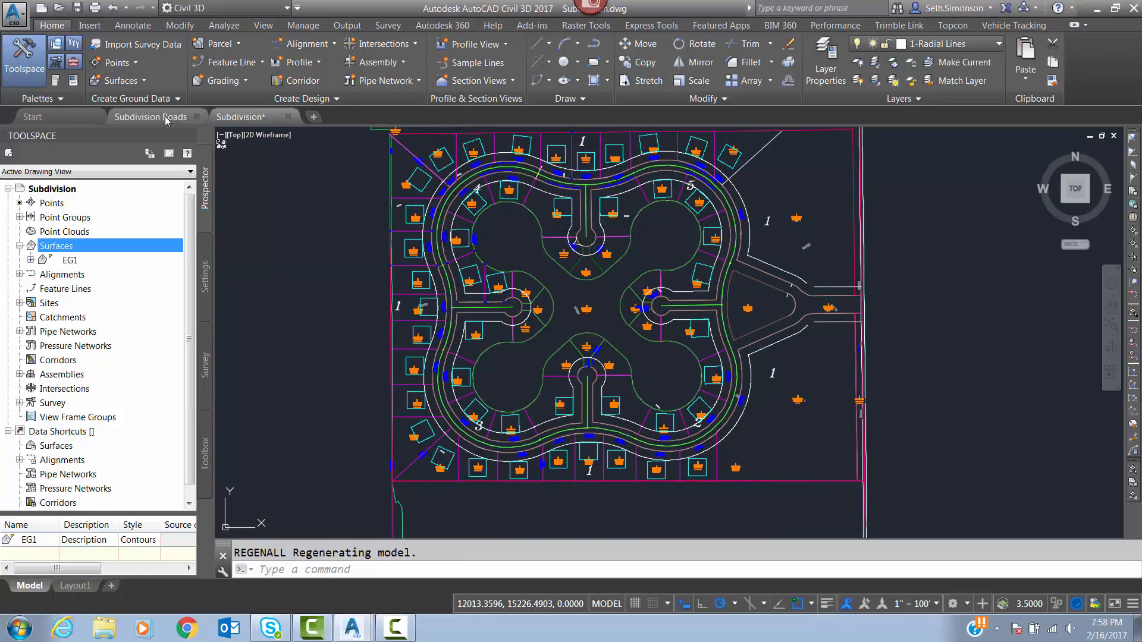
click(156, 117)
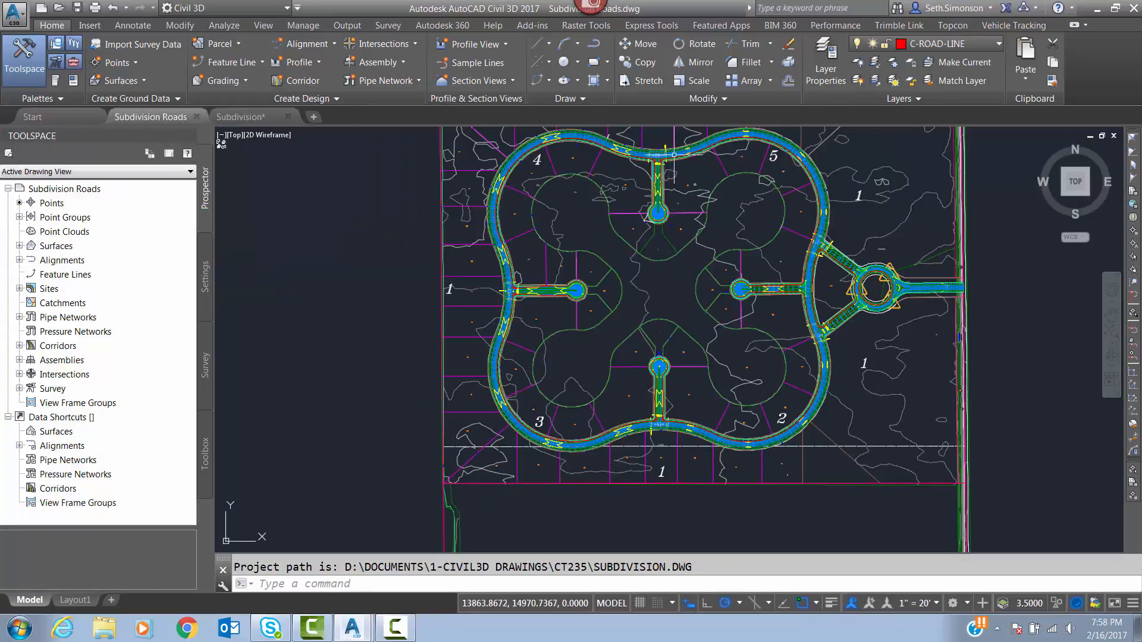
Step: Examine the road corridors in the subdivision, including the loop road, its intersections, the cul-de-sacs and the roundabout entrance
scroll(670, 153, up, 4)
middle_drag(612, 178, 620, 234)
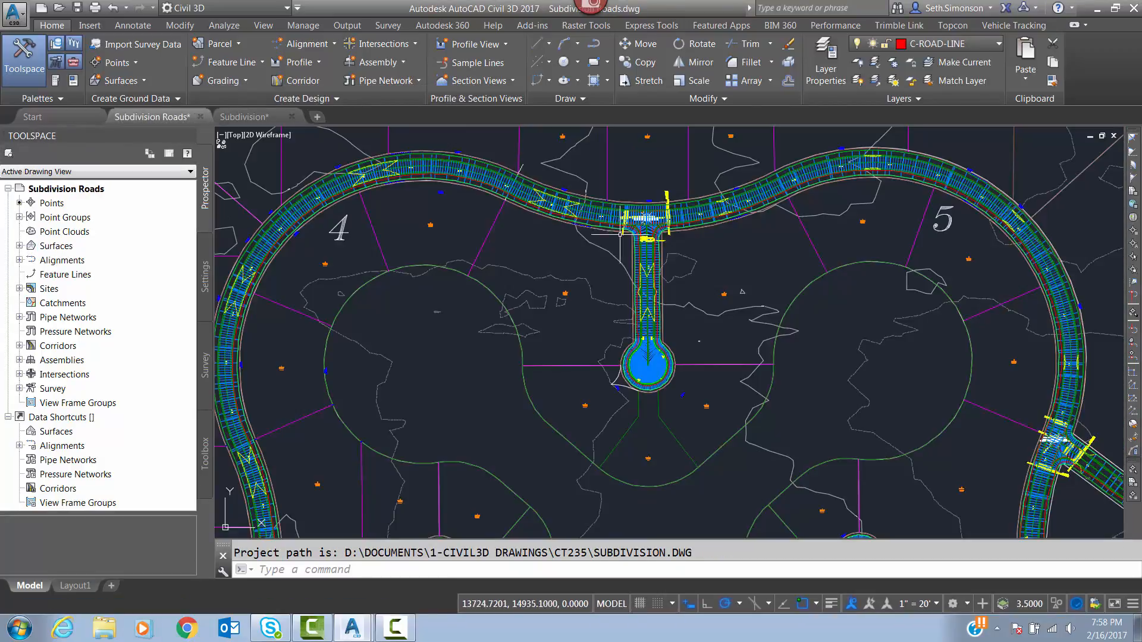
scroll(699, 217, up, 5)
mouse_move(328, 194)
middle_down()
mouse_move(608, 268)
mouse_move(551, 230)
mouse_move(582, 182)
middle_up()
scroll(541, 250, down, 5)
middle_drag(491, 336, 526, 239)
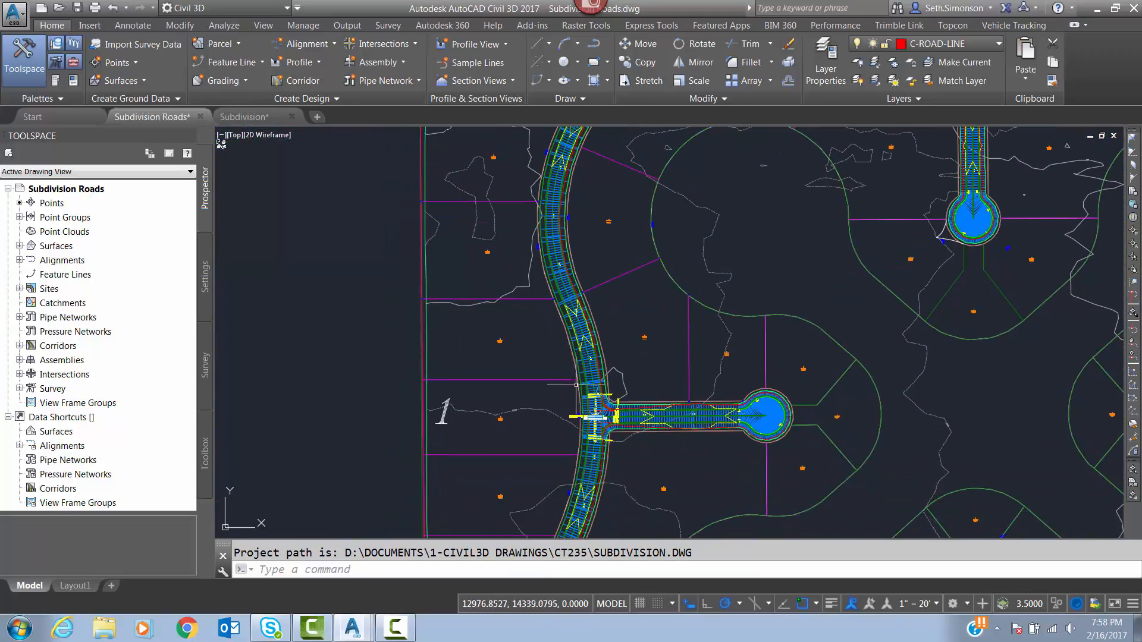
middle_drag(600, 427, 588, 323)
scroll(622, 326, up, 4)
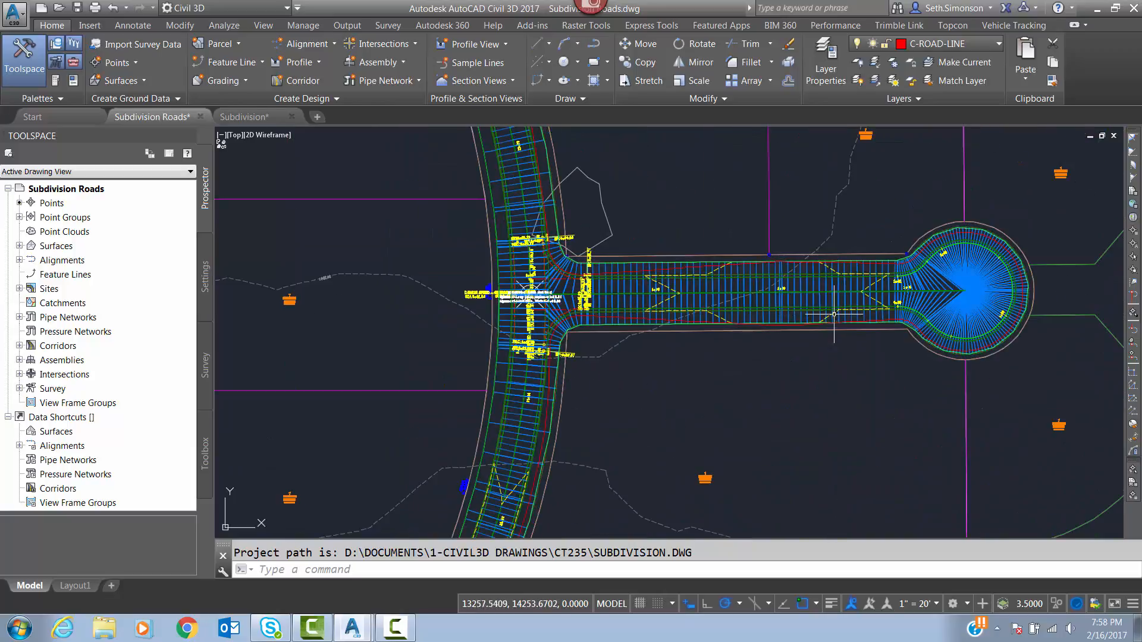
middle_drag(678, 376, 456, 303)
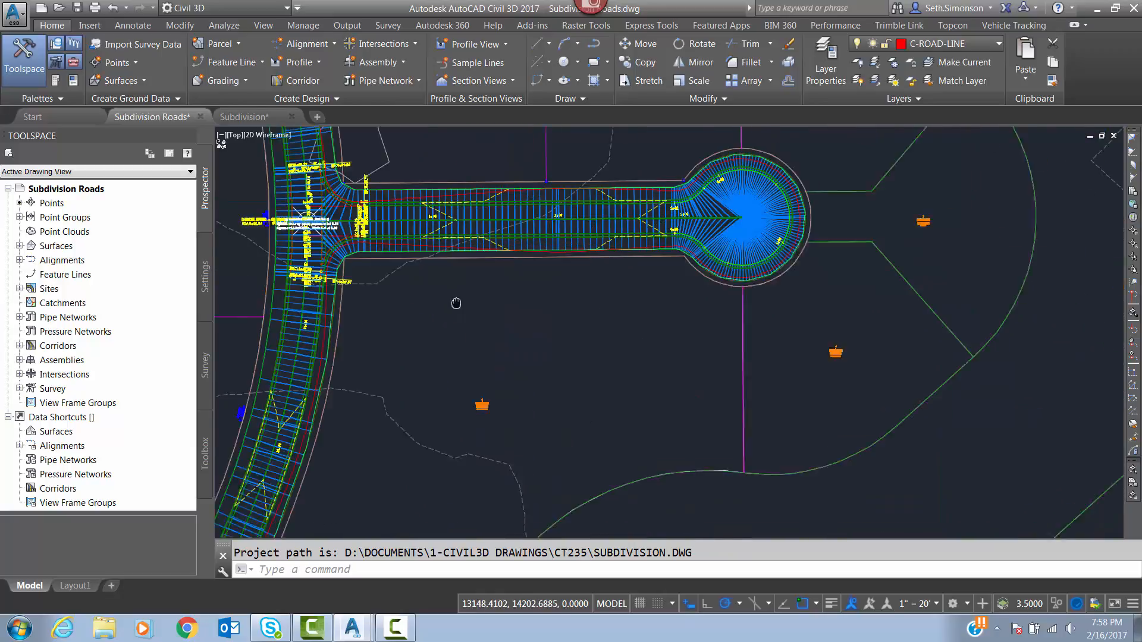
scroll(456, 304, down, 5)
scroll(452, 287, down, 4)
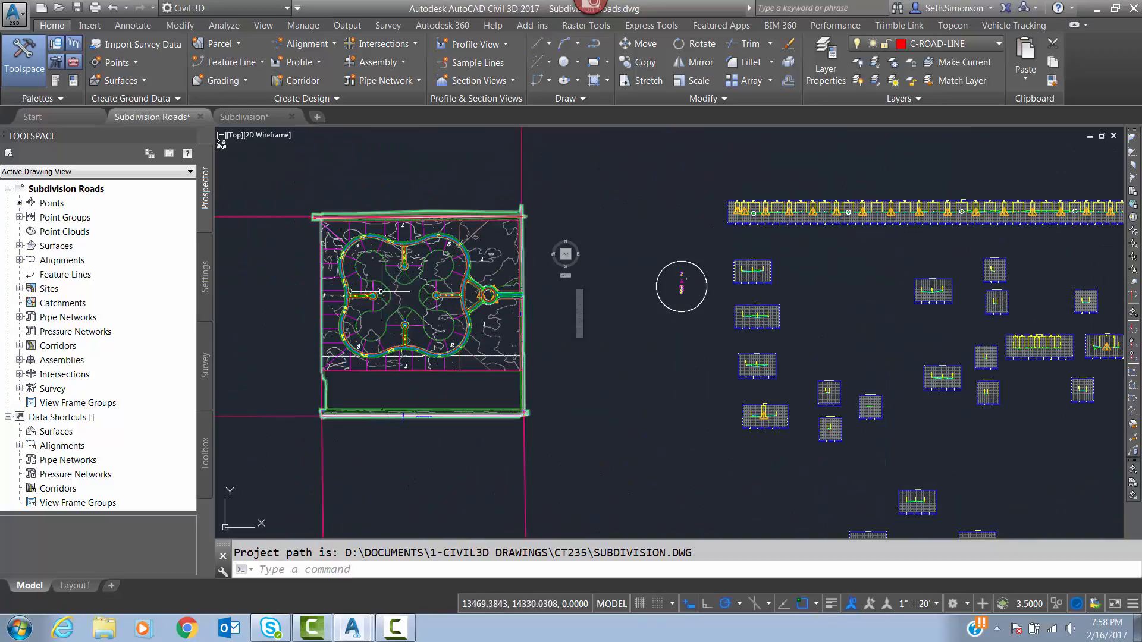
scroll(409, 283, up, 4)
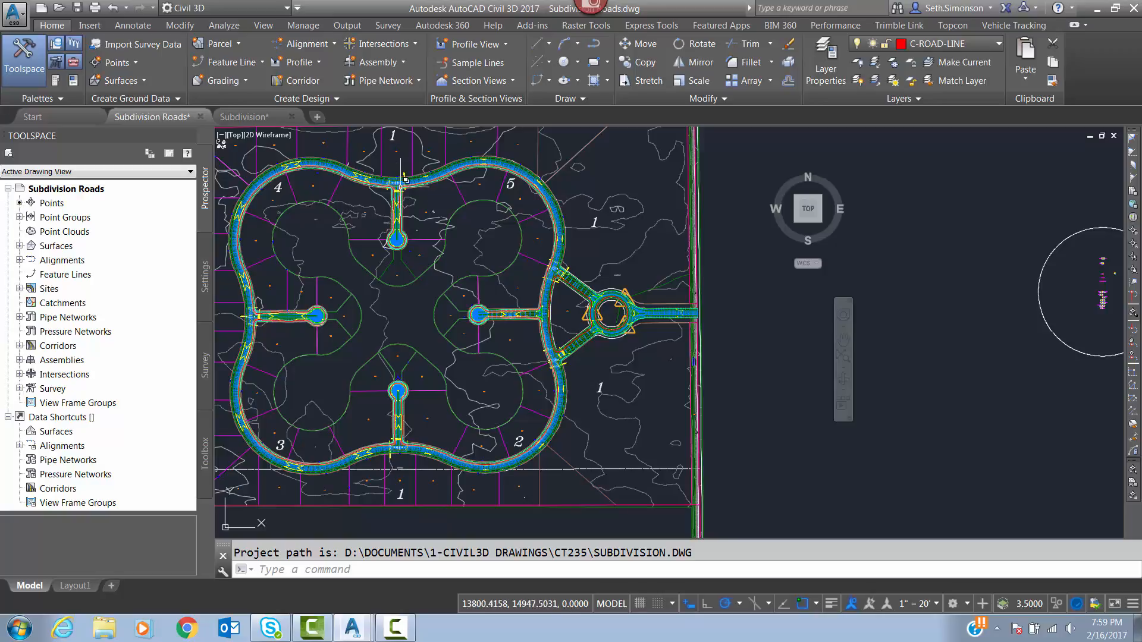
scroll(592, 298, up, 4)
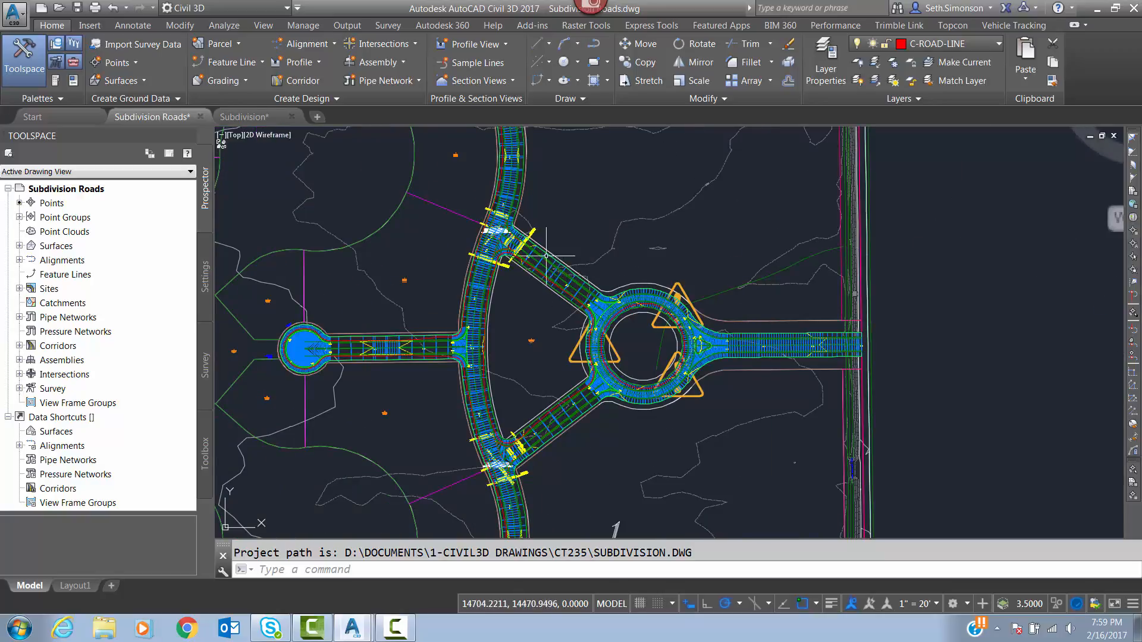
Step: Inspect the road assemblies beside the plan and review the properties of the lowest assembly's LinkWidthAndSlope subassembly, including width and slope
scroll(637, 319, down, 8)
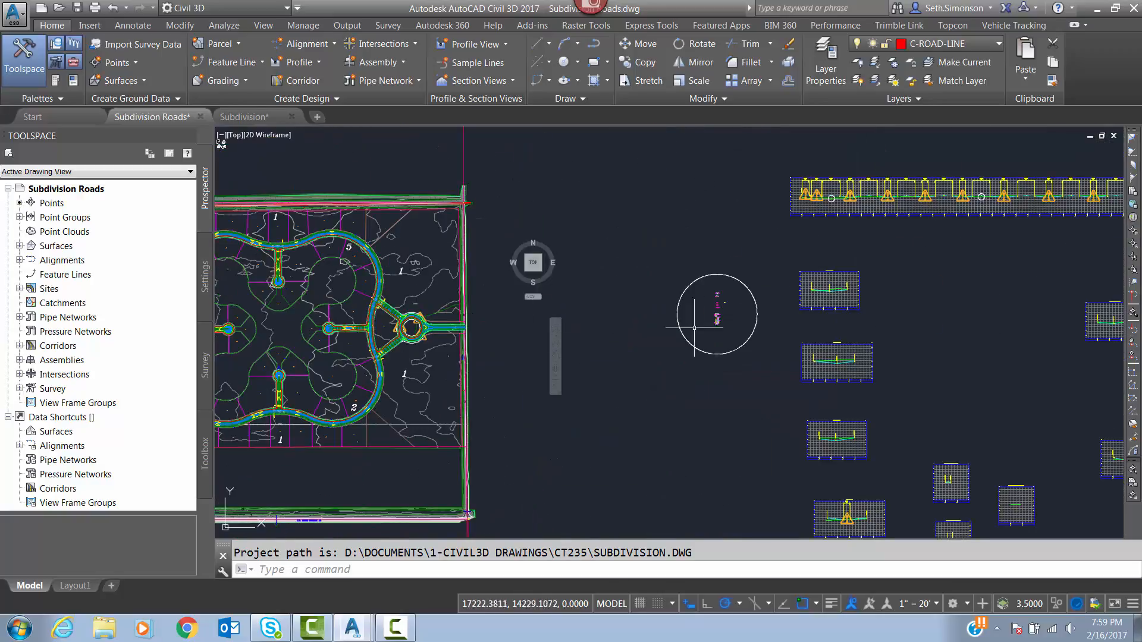
scroll(694, 328, up, 8)
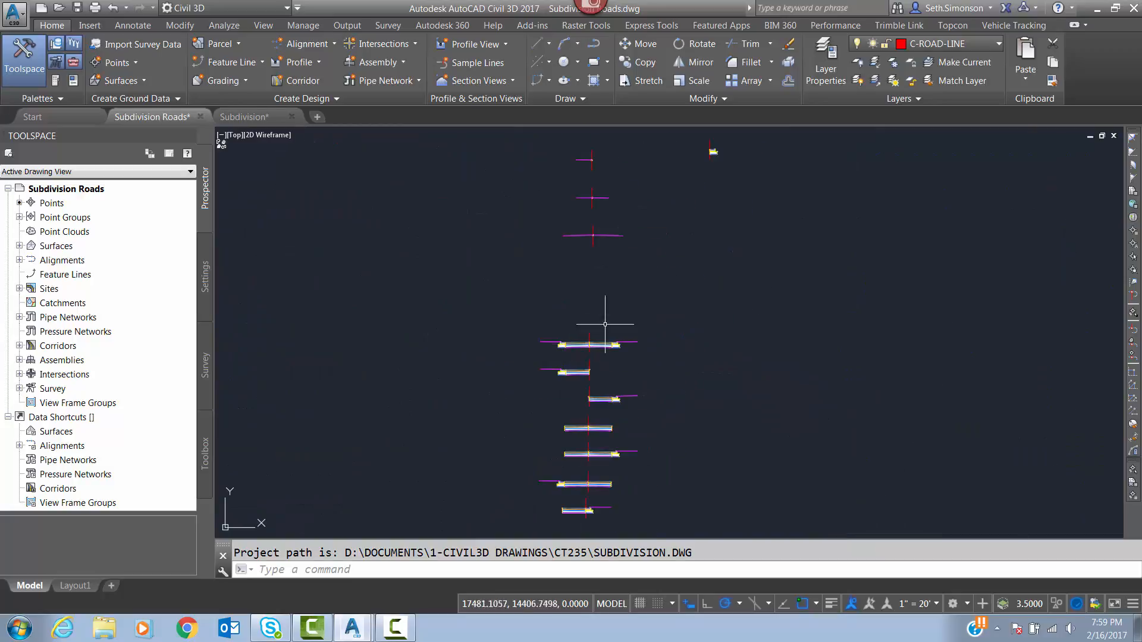
scroll(605, 324, up, 8)
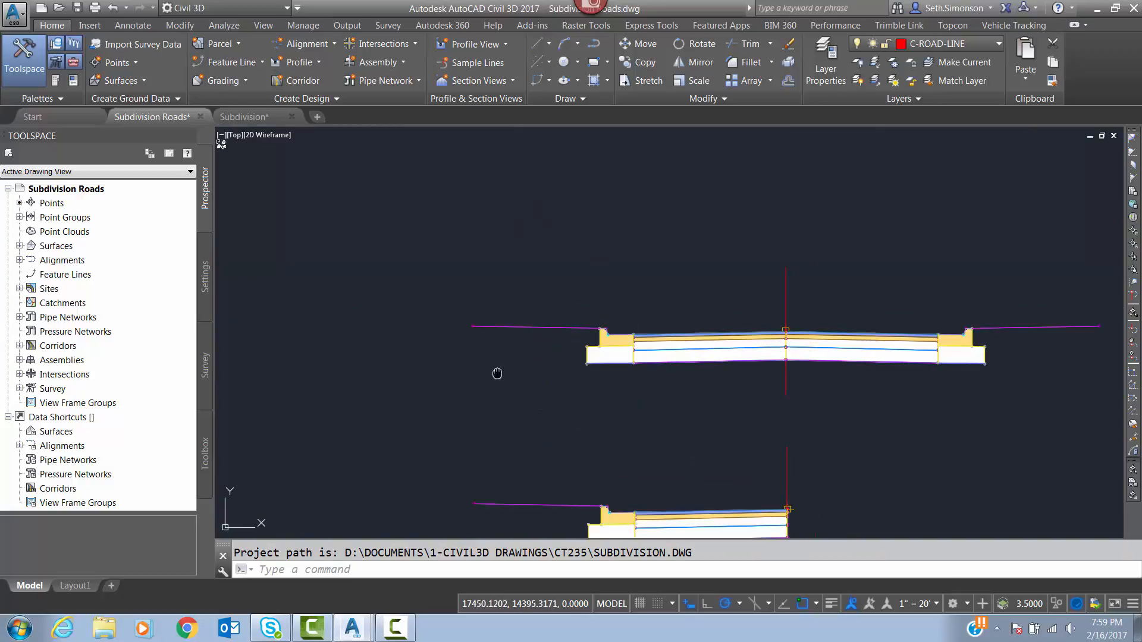
scroll(587, 387, down, 6)
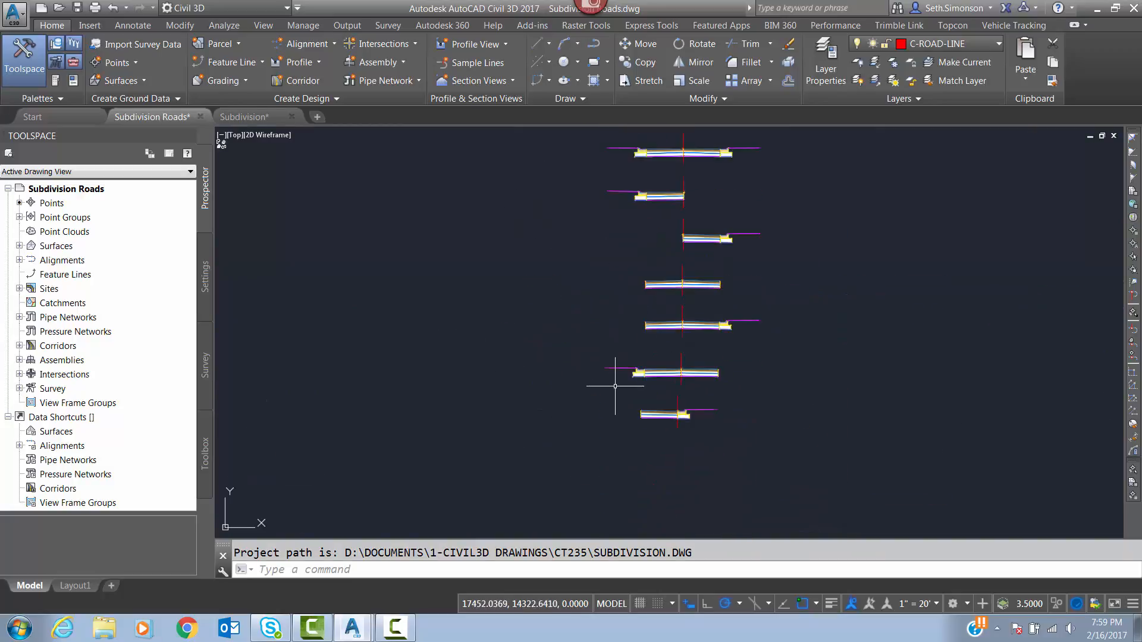
scroll(755, 416, up, 6)
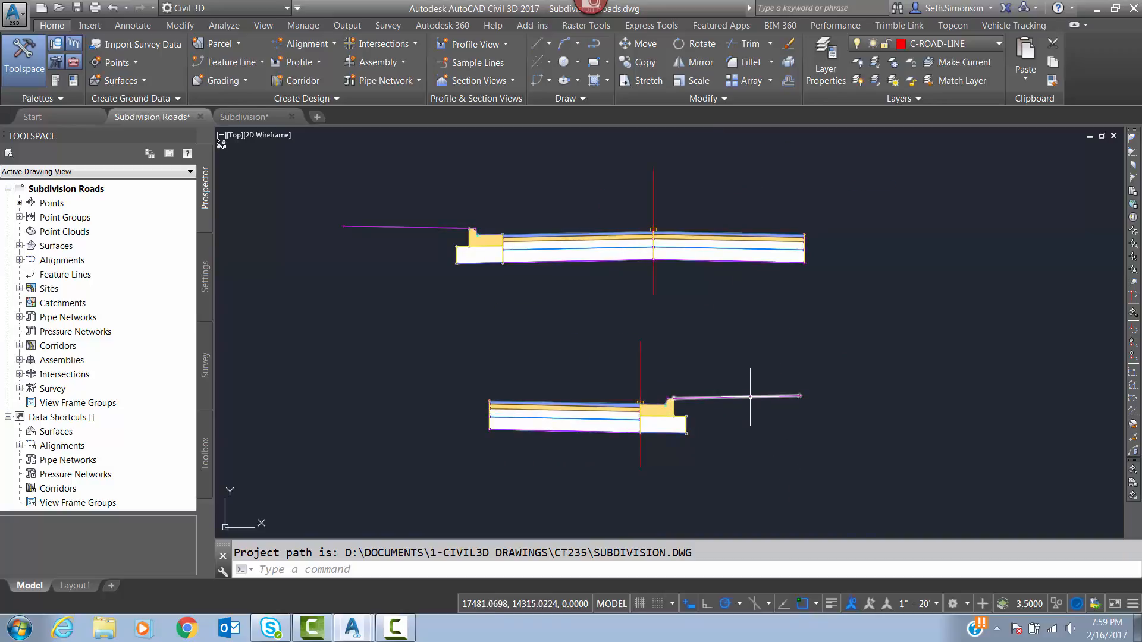
mouse_move(750, 397)
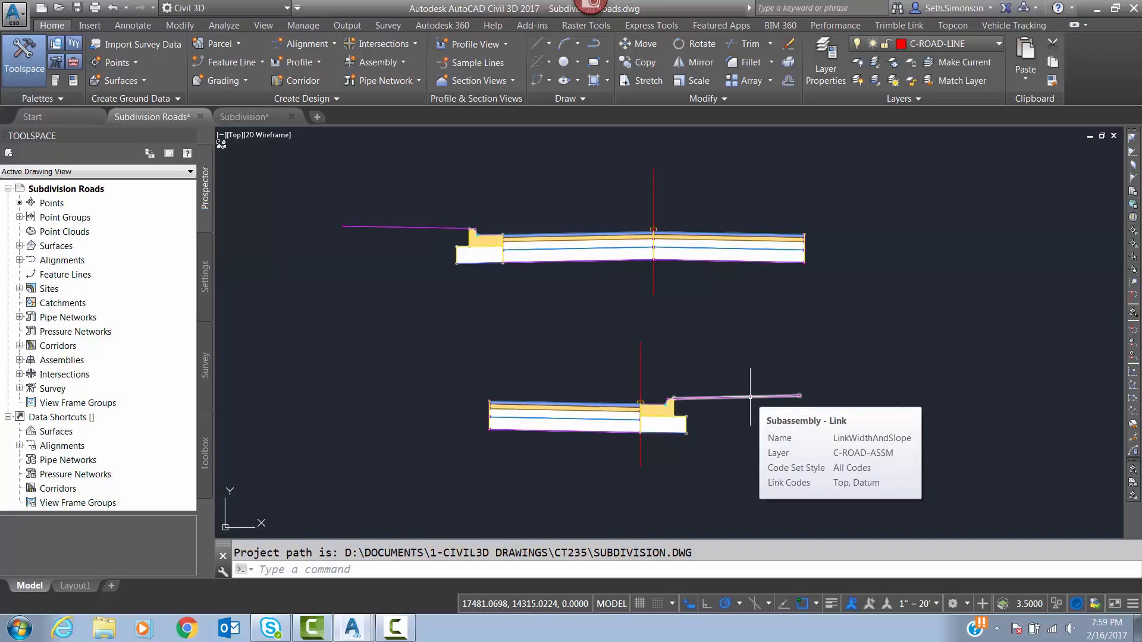
click(747, 397)
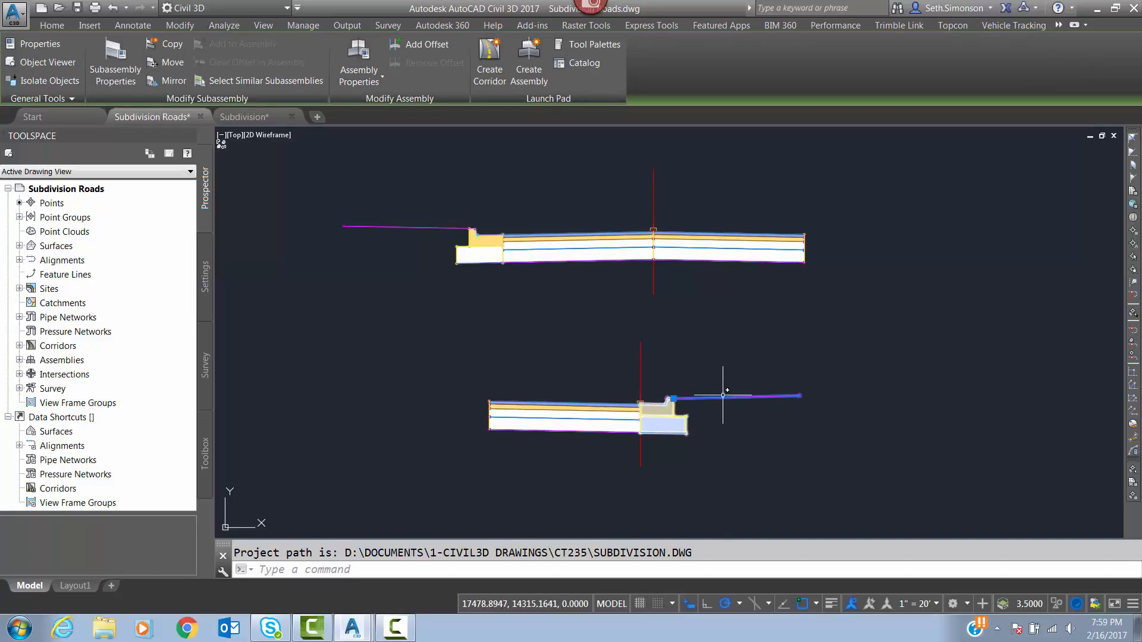
right_click(763, 422)
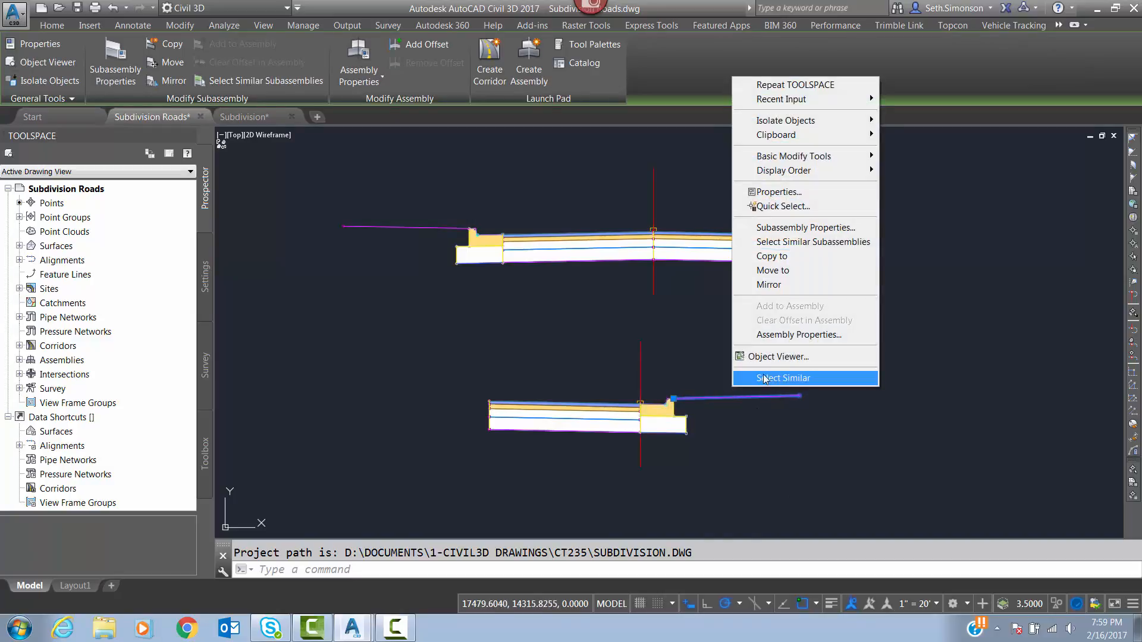
click(779, 193)
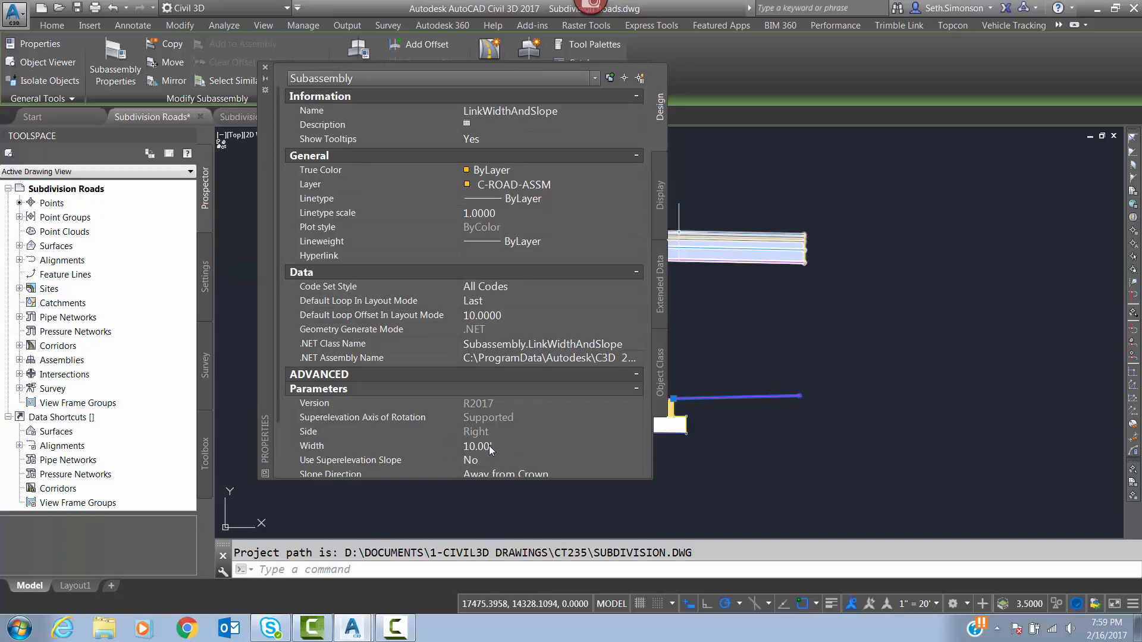
scroll(277, 288, down, 3)
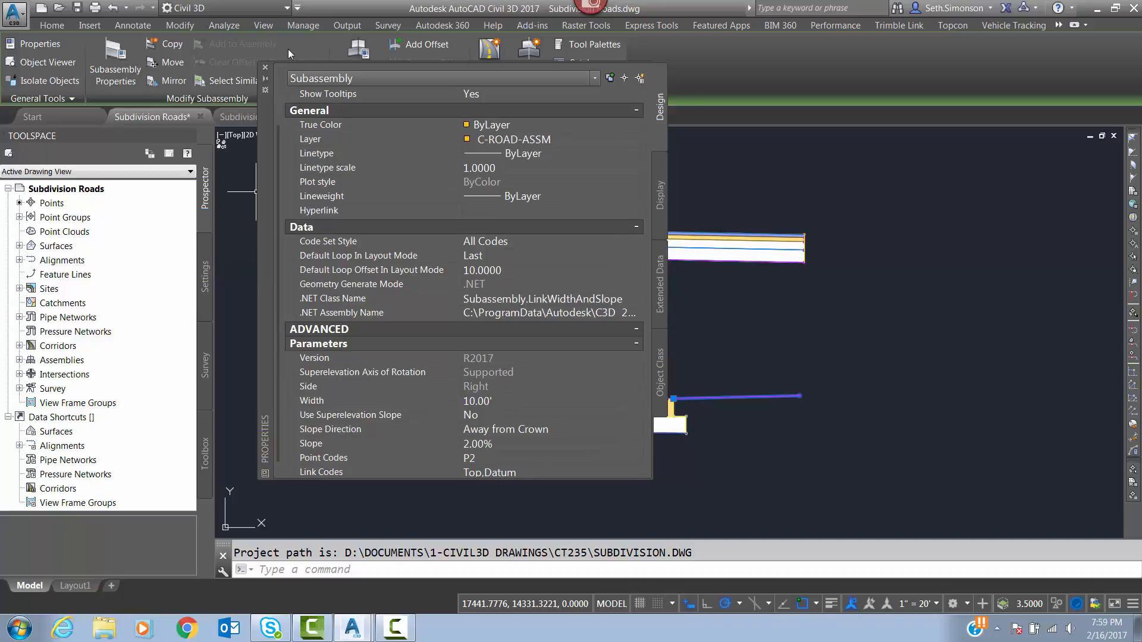
click(265, 69)
scroll(439, 326, up, 2)
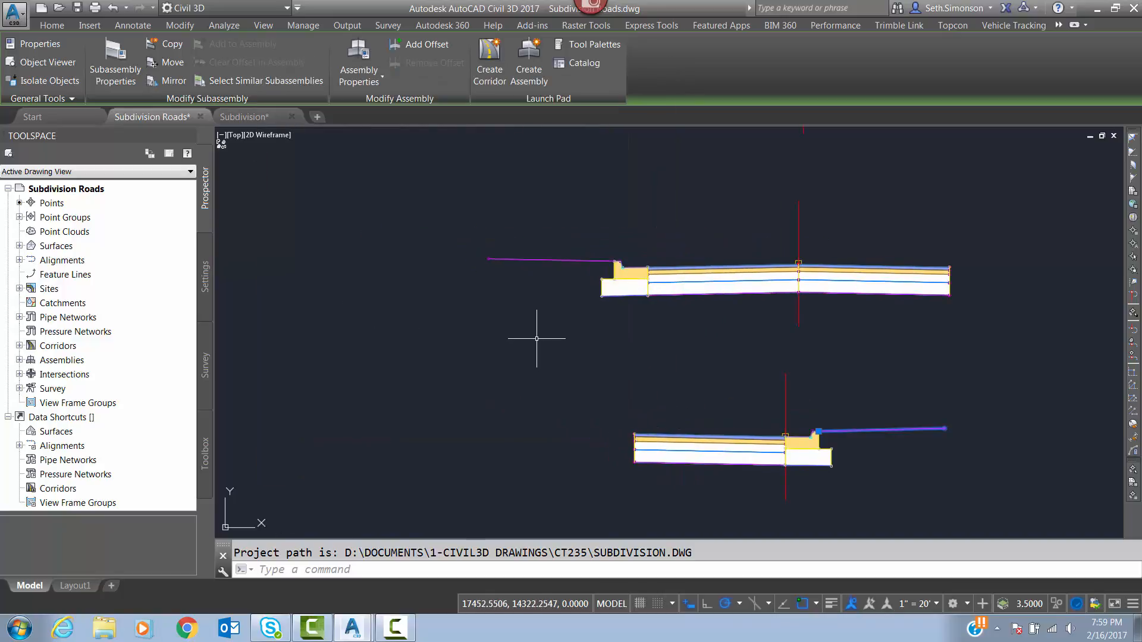
key(Escape)
Step: Examine the corridor edges along the loop road near stations 4+00 and 5+00, and the overall road layout
scroll(537, 338, down, 5)
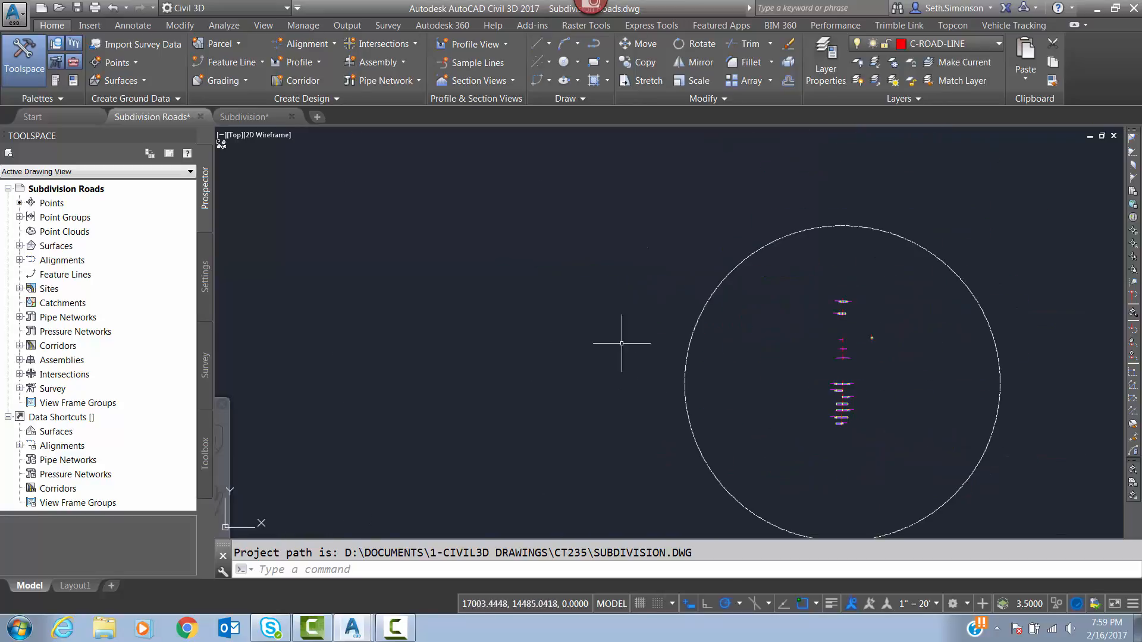
middle_drag(622, 343, 888, 317)
scroll(565, 362, down, 2)
middle_drag(477, 361, 969, 401)
scroll(579, 339, up, 5)
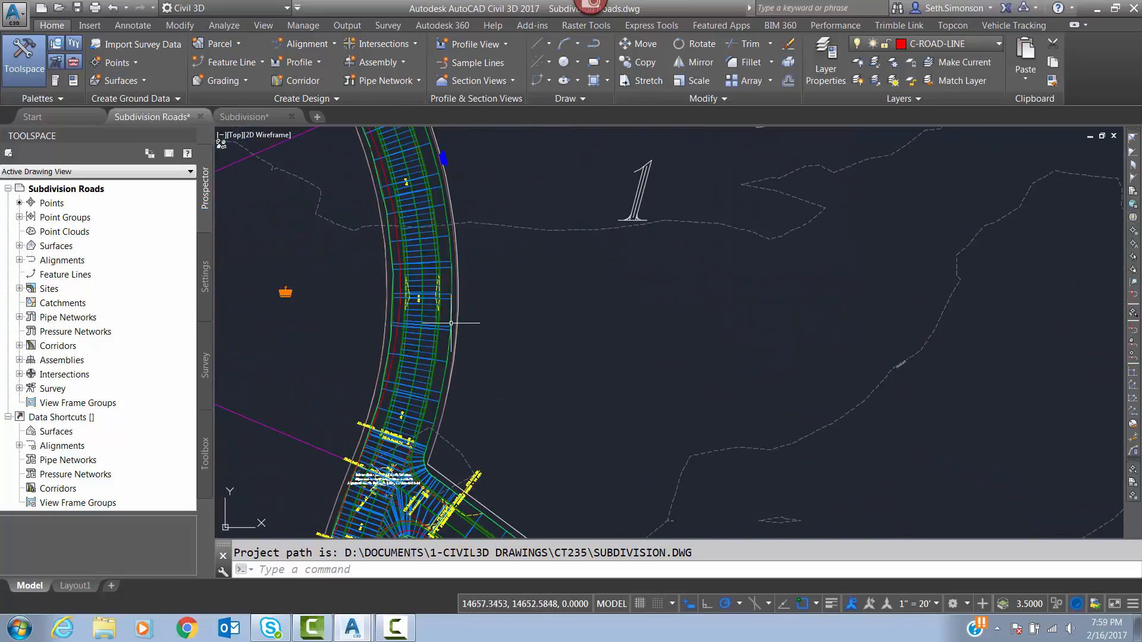
scroll(451, 323, up, 4)
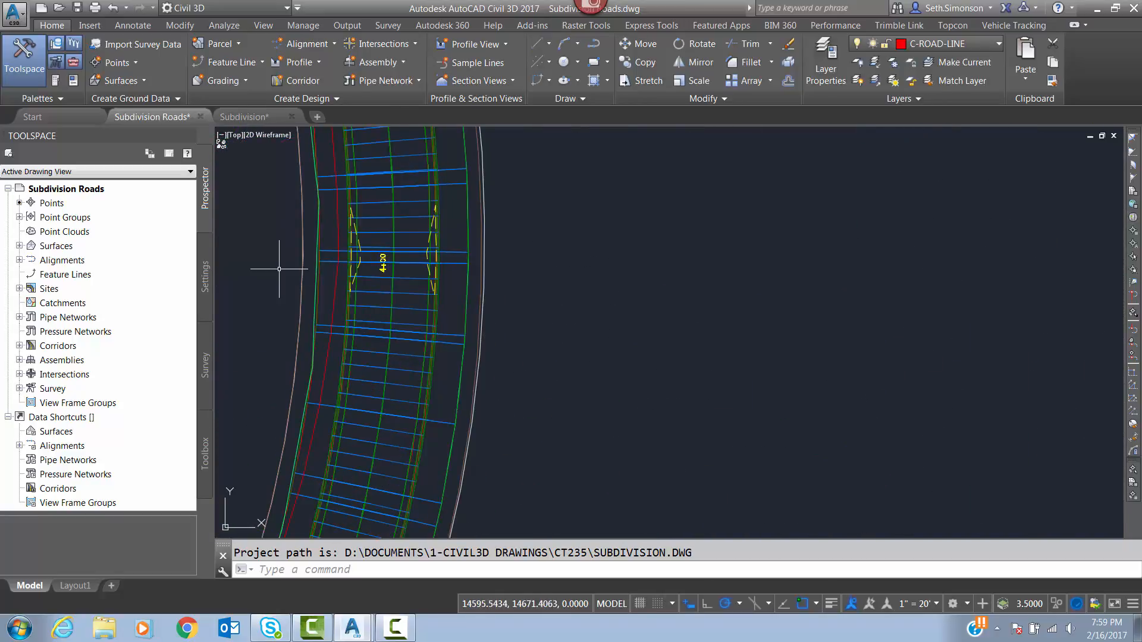
middle_drag(339, 243, 330, 386)
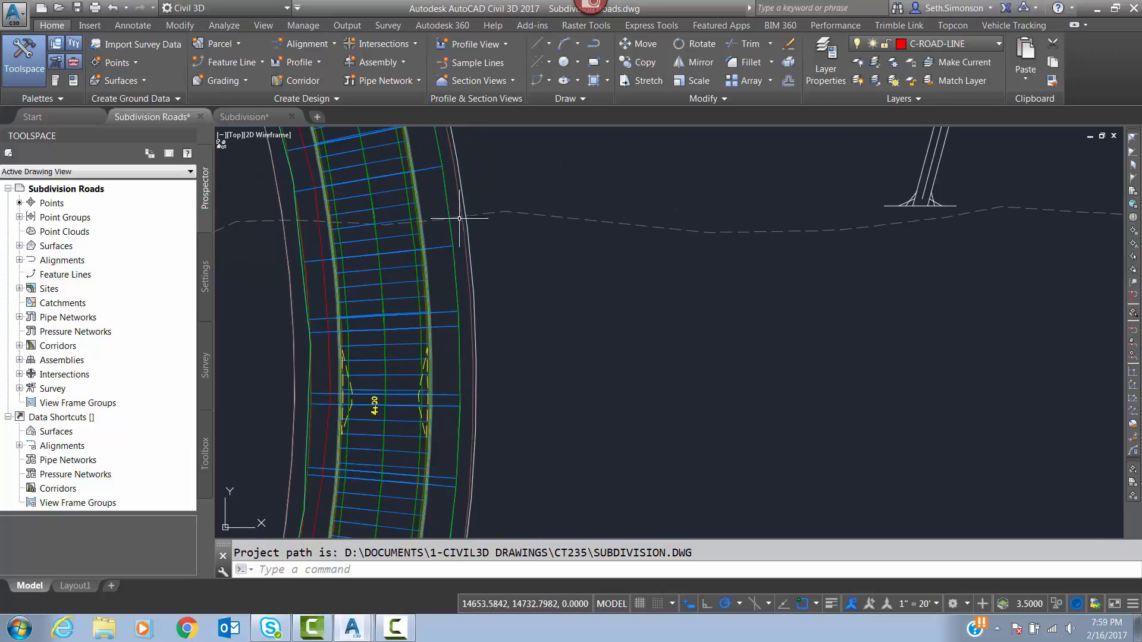
middle_drag(391, 171, 393, 352)
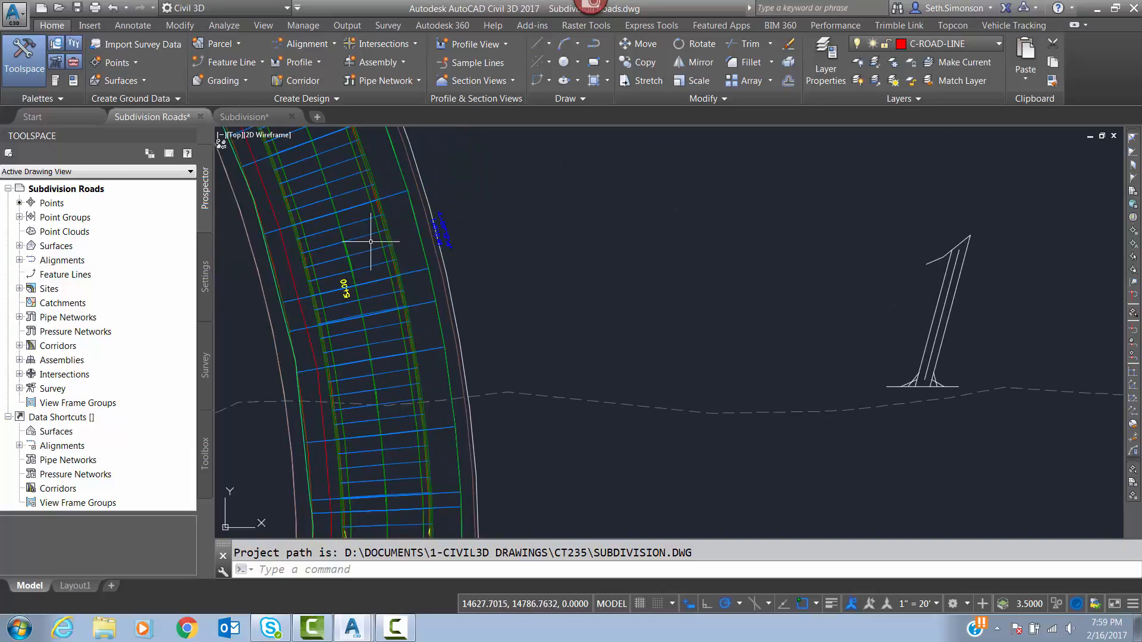
middle_drag(386, 200, 461, 336)
middle_drag(329, 332, 466, 295)
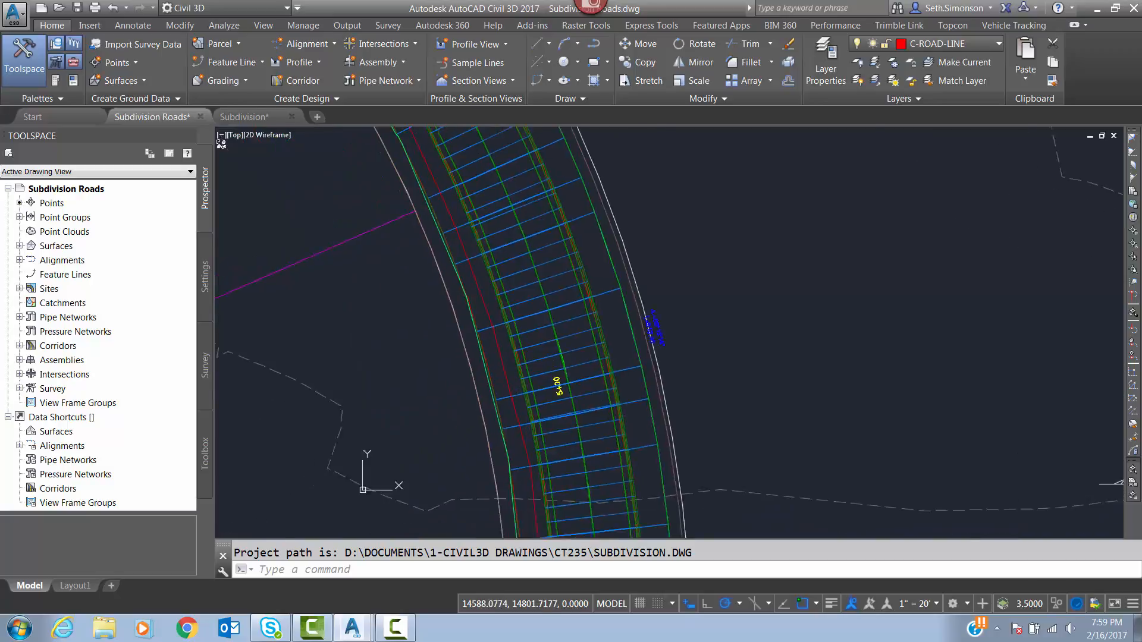
scroll(377, 331, down, 10)
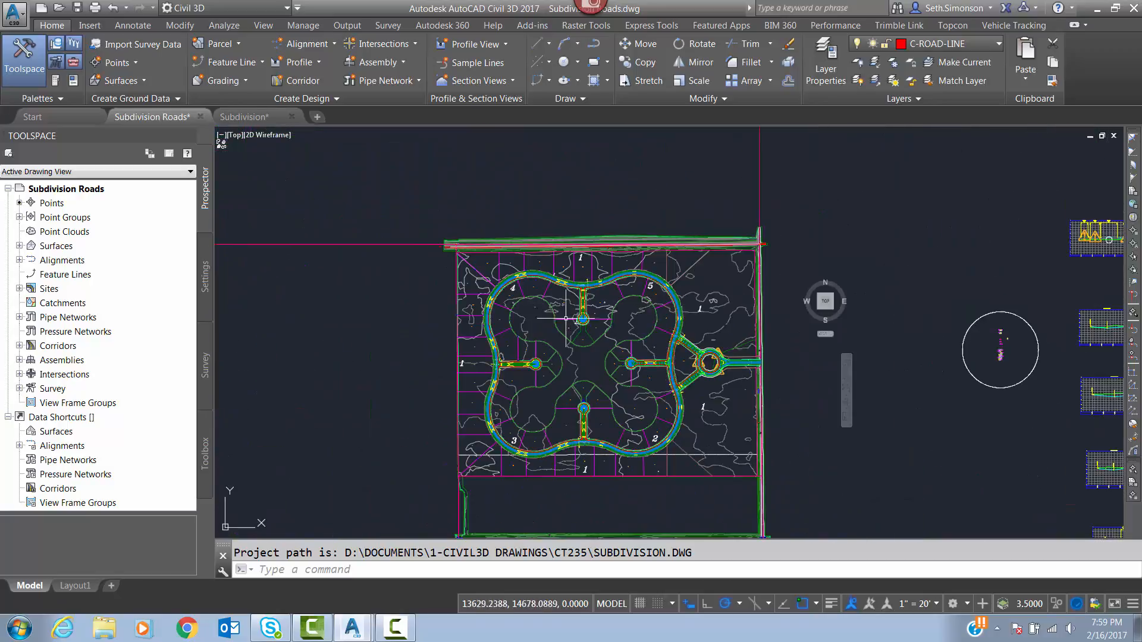
scroll(538, 343, up, 2)
middle_drag(561, 406, 592, 377)
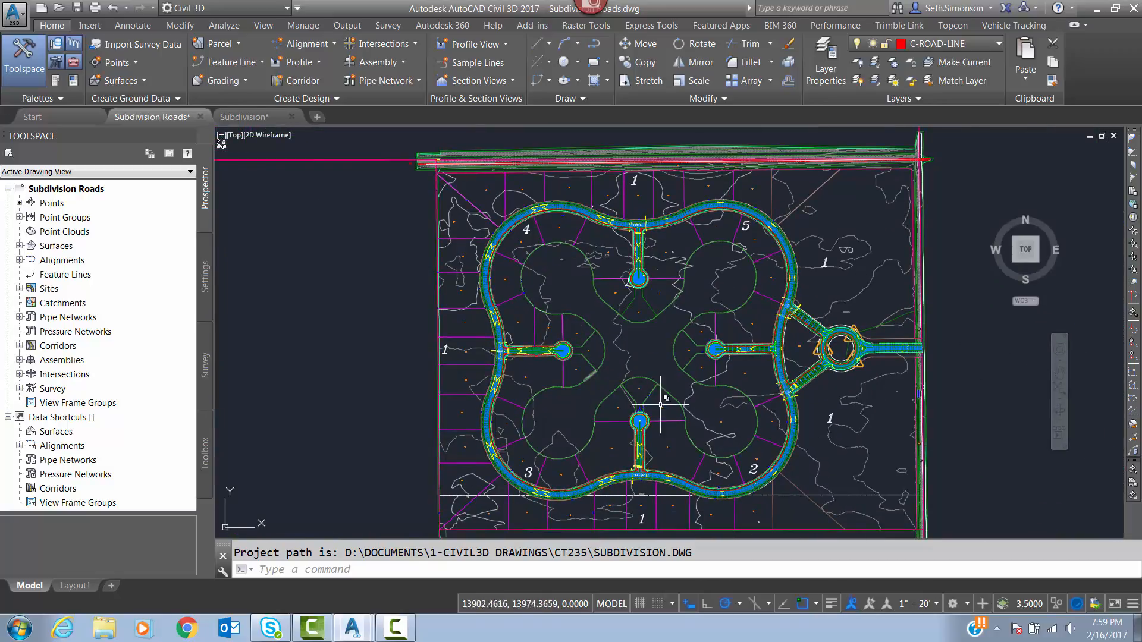
scroll(715, 383, up, 2)
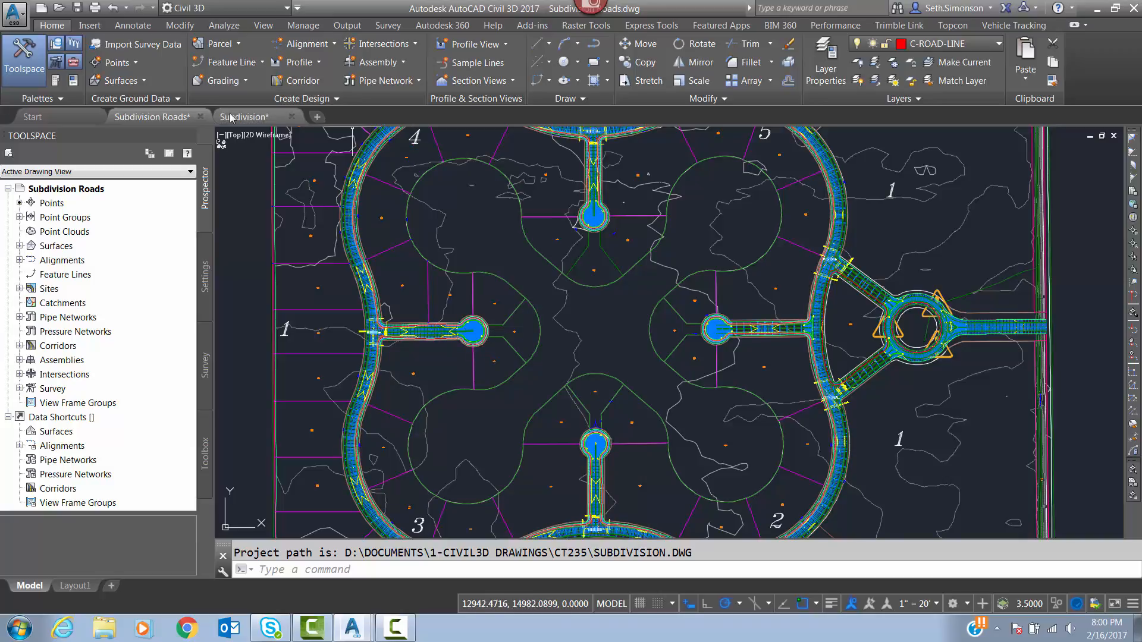
mouse_move(230, 117)
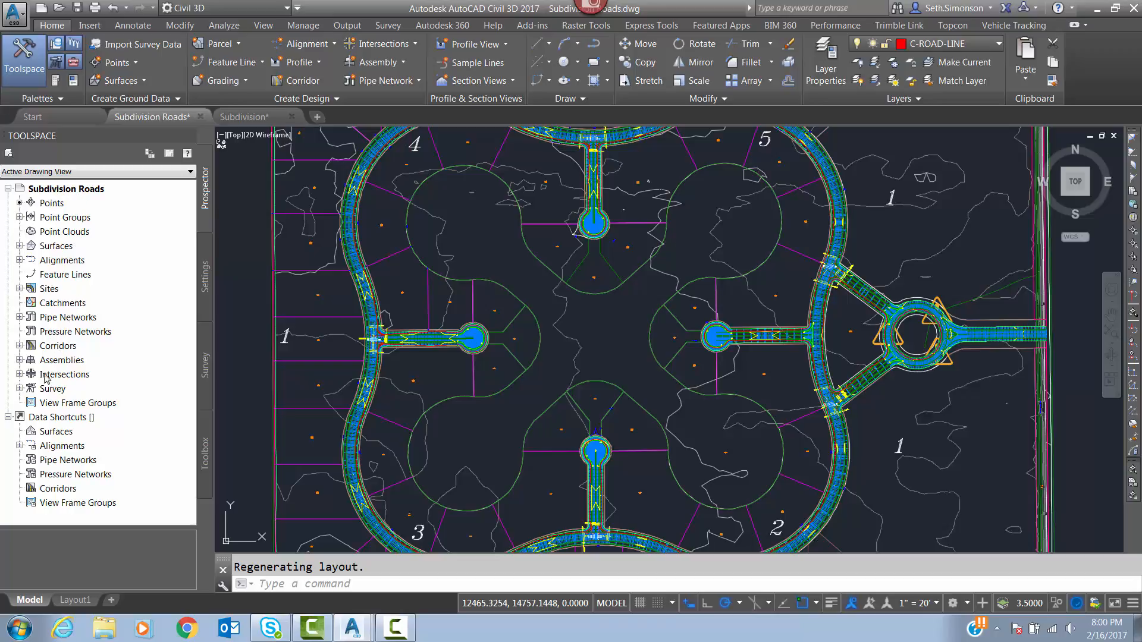
Step: Set the data shortcuts working folder to the CT235 folder inside 1-Civil3D Drawings
click(46, 419)
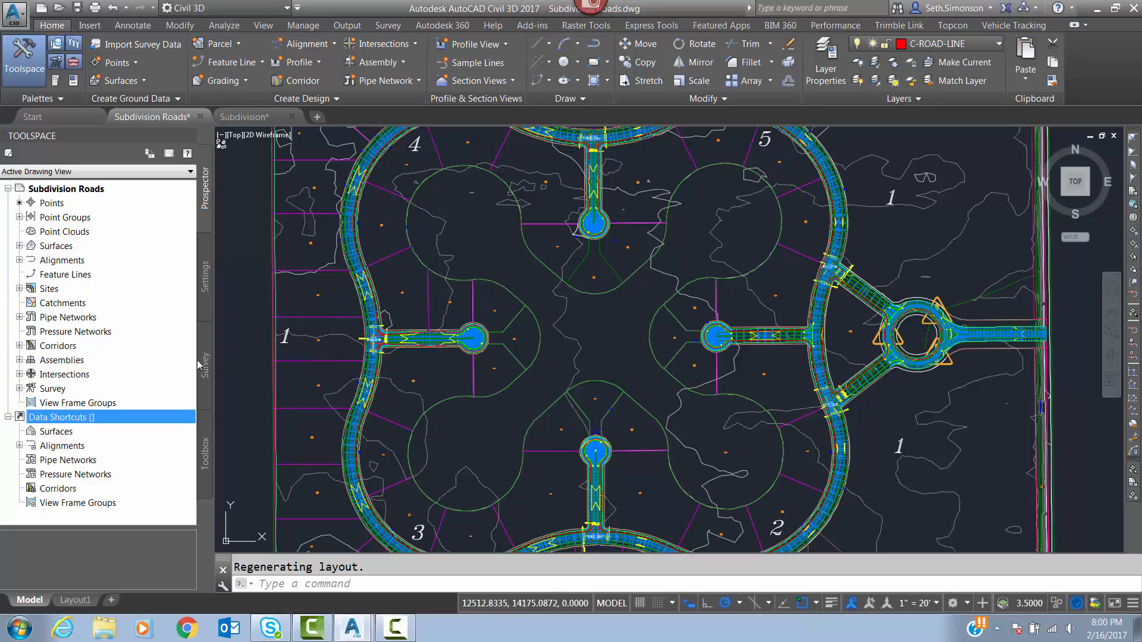
right_click(57, 424)
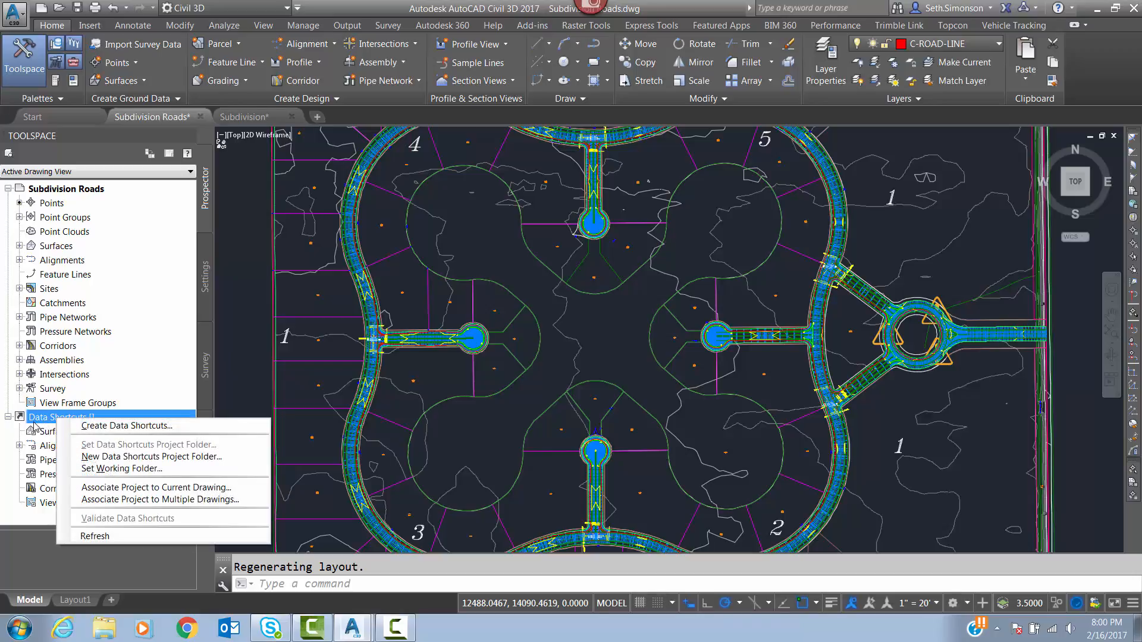
click(96, 469)
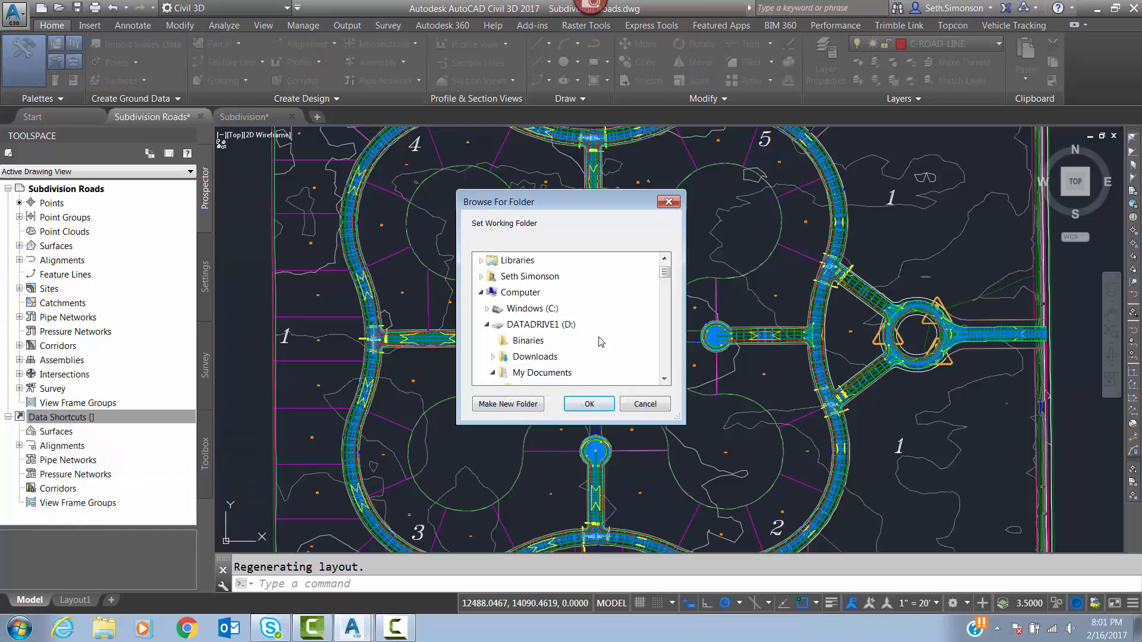
drag(664, 273, 665, 276)
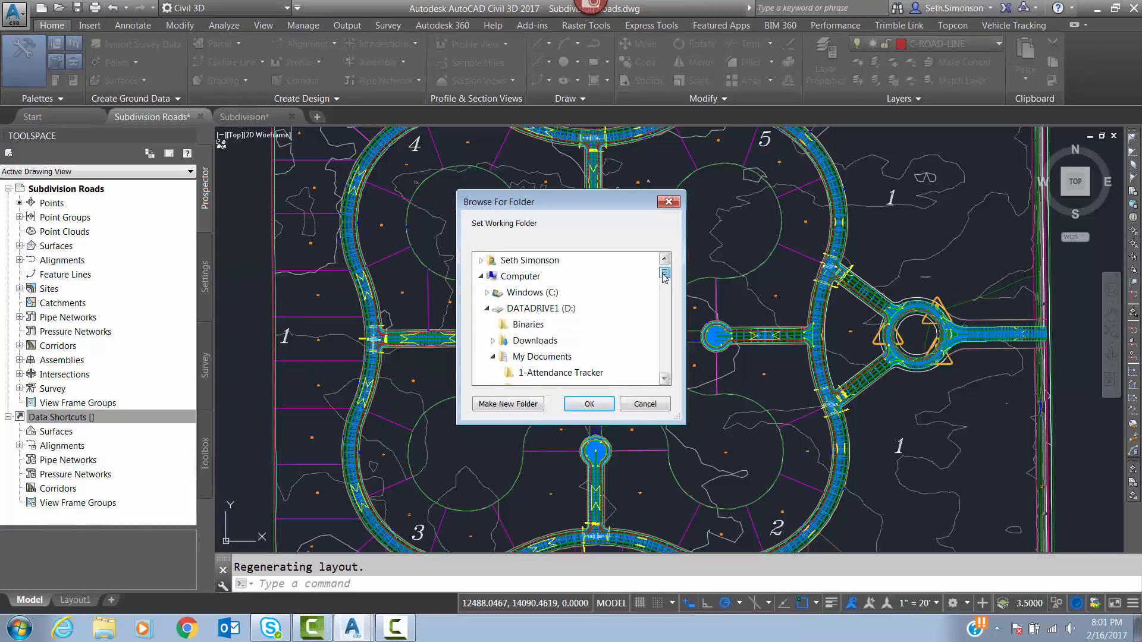
click(542, 356)
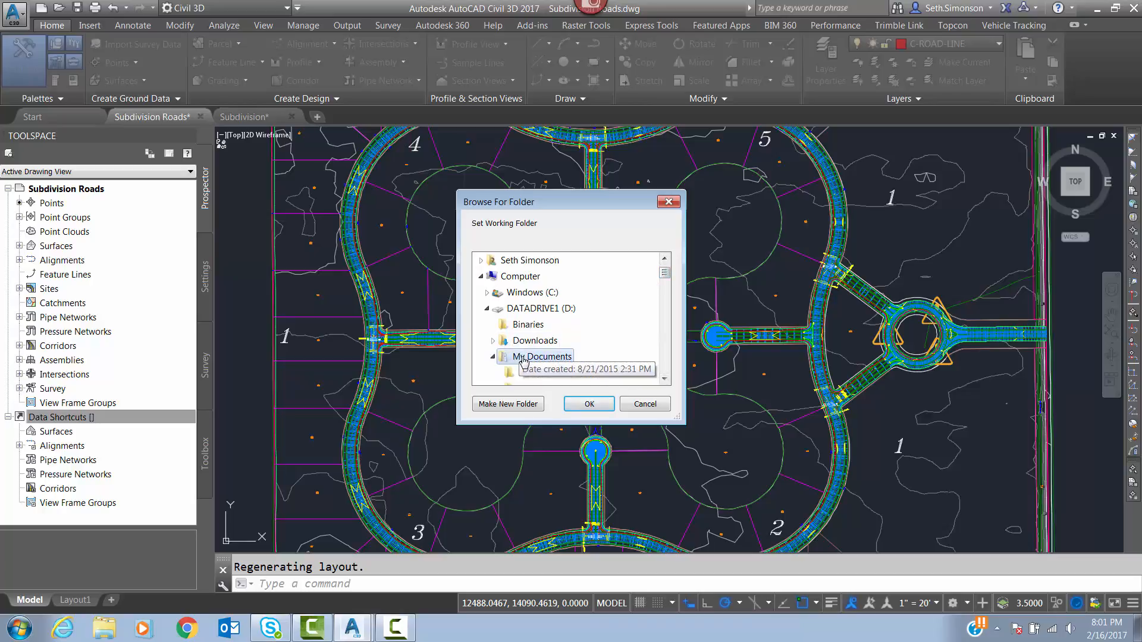
click(665, 379)
click(664, 379)
click(664, 380)
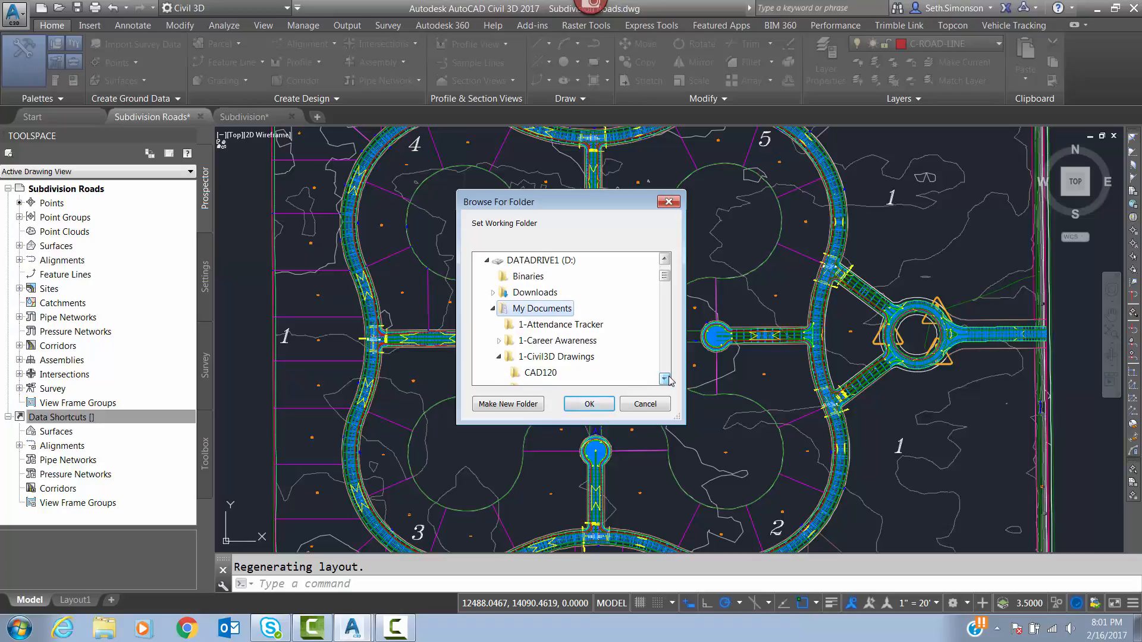
click(664, 380)
click(664, 380)
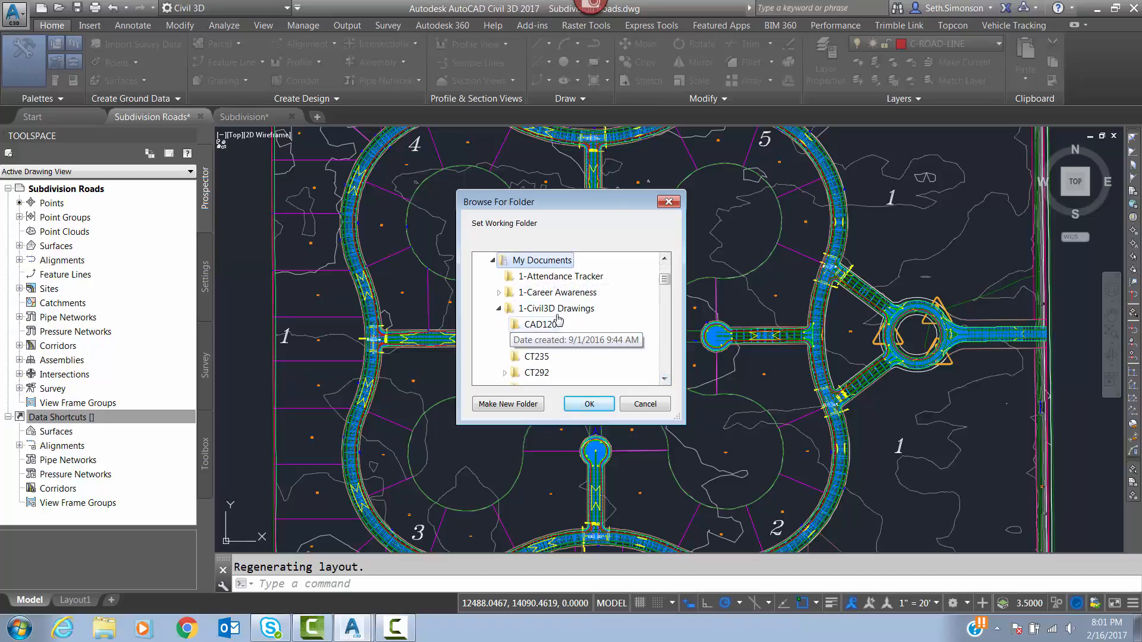
click(538, 359)
click(664, 380)
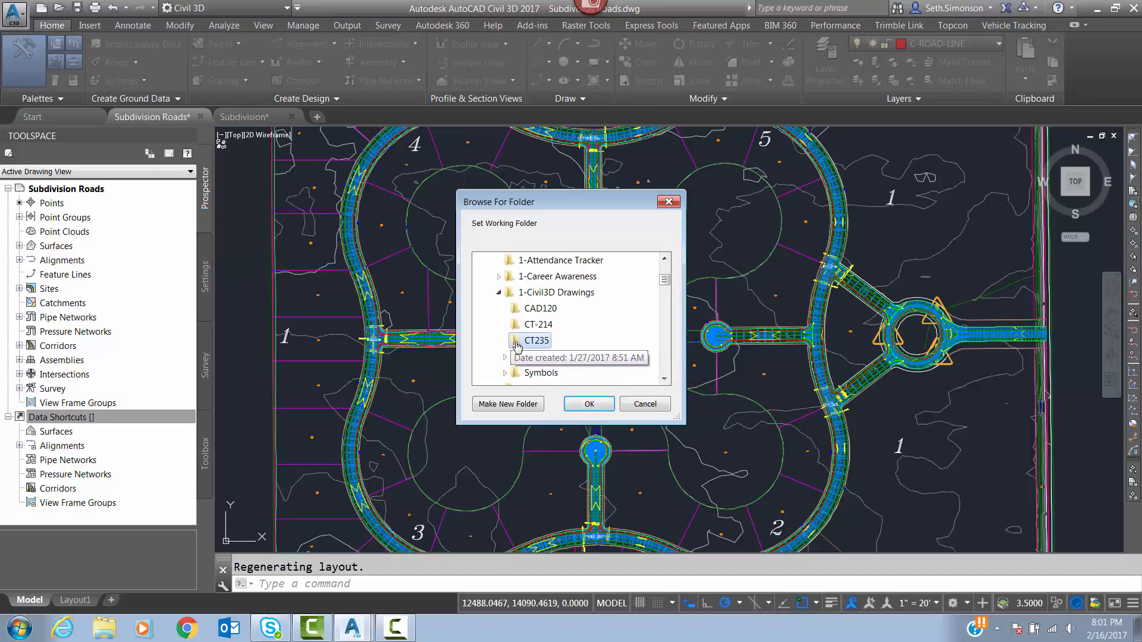
click(589, 404)
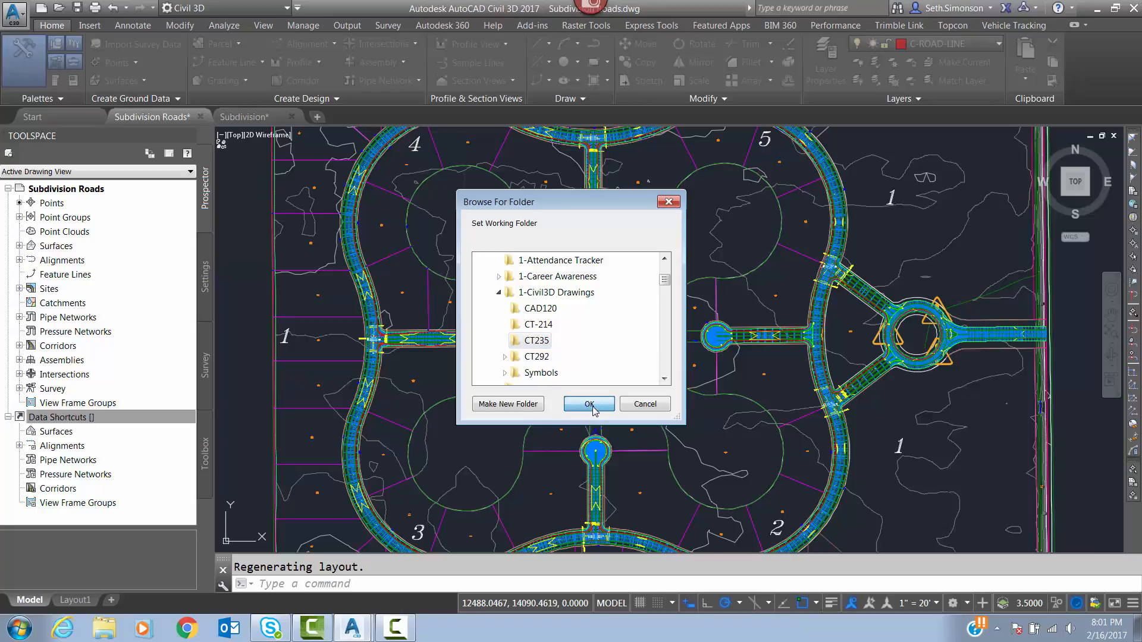
Step: Create a new data shortcuts project folder named Subdivision Shortcuts, without using a project template
right_click(43, 422)
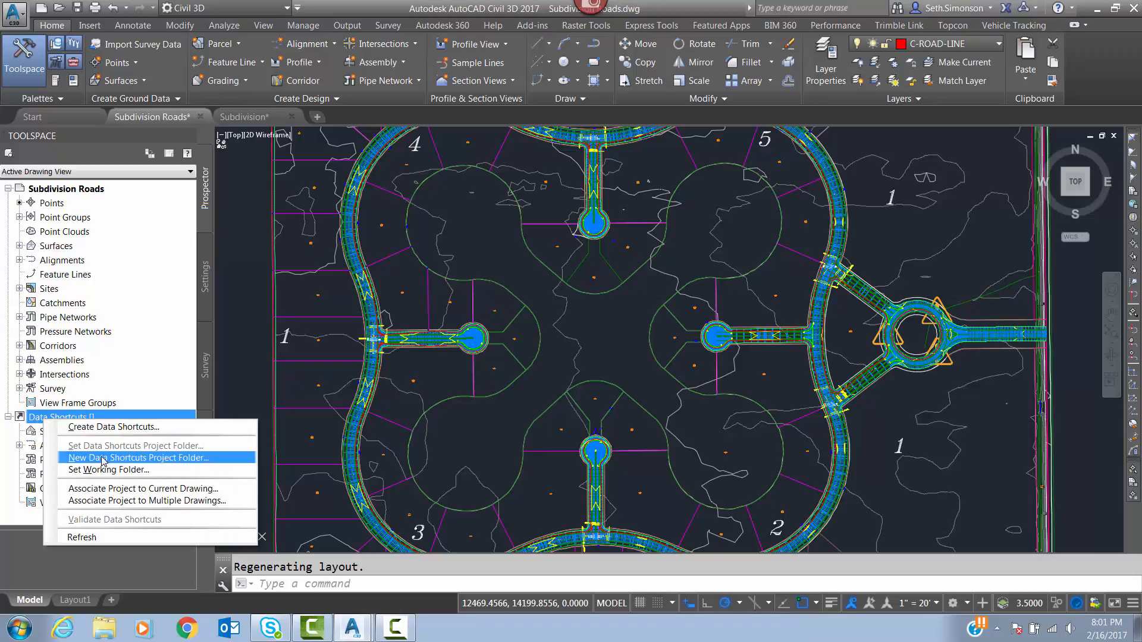
click(142, 458)
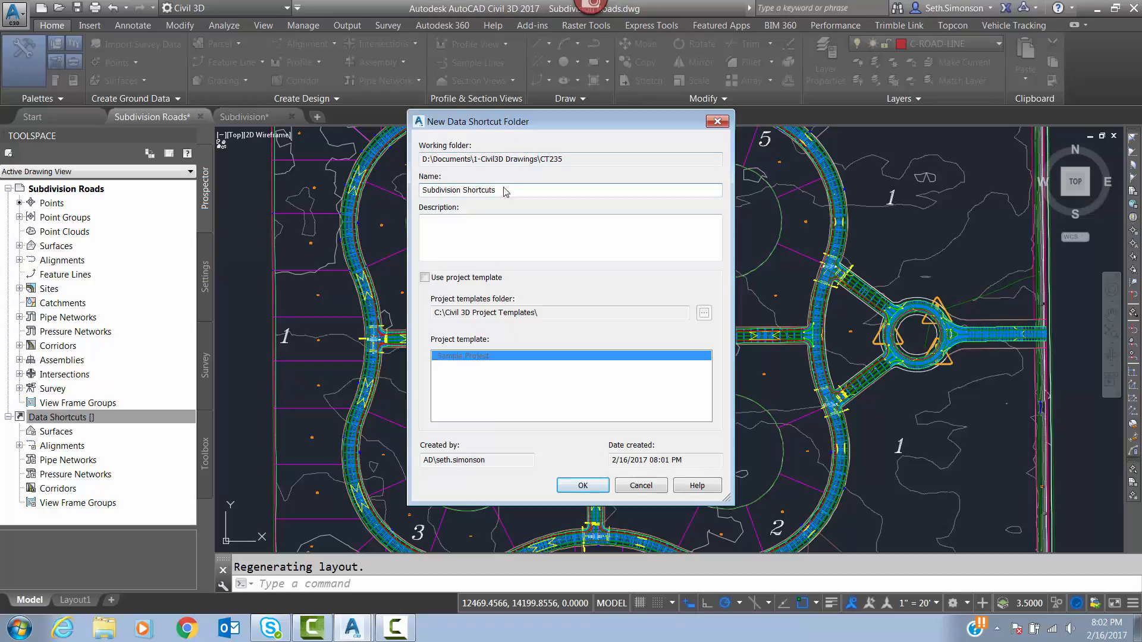
click(580, 491)
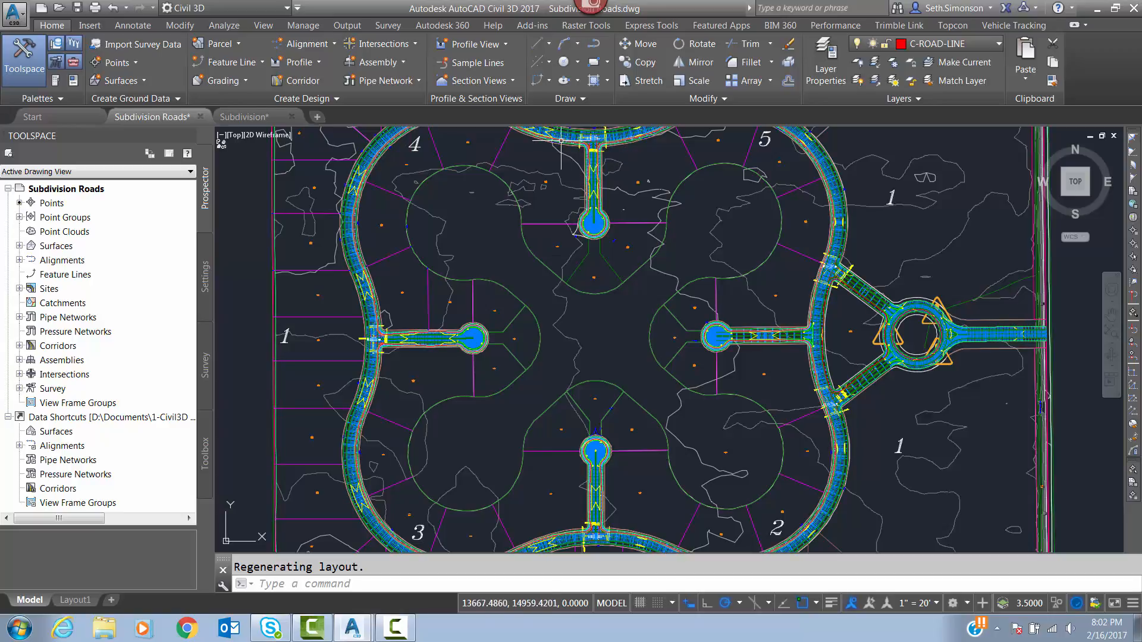
Step: Try to create data shortcuts from the Subdivision Roads drawing
right_click(40, 419)
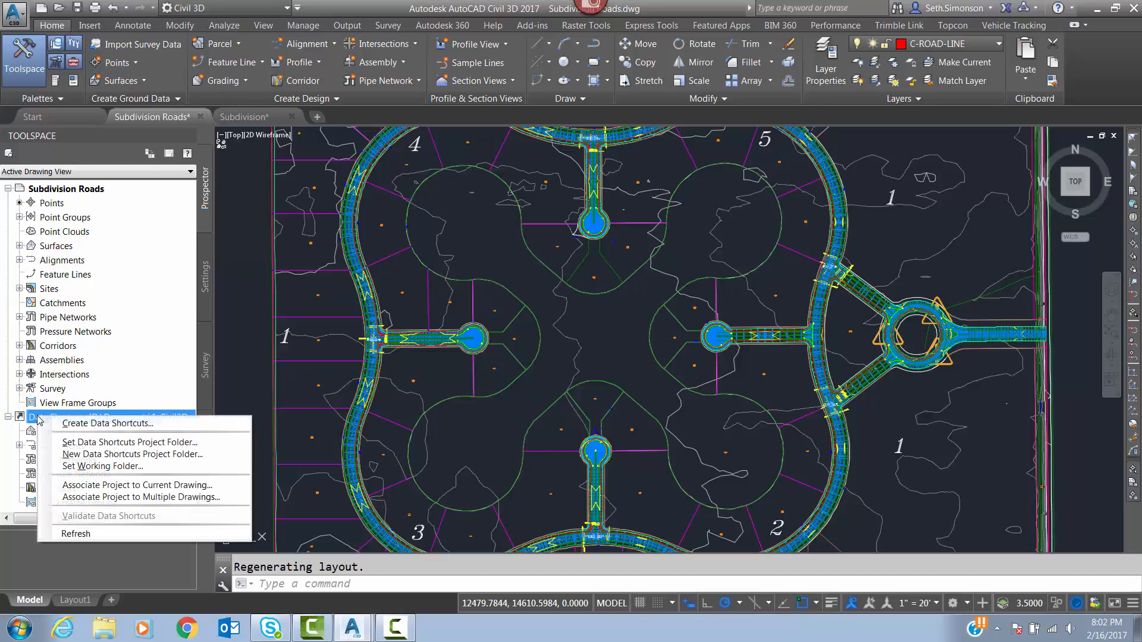
click(98, 423)
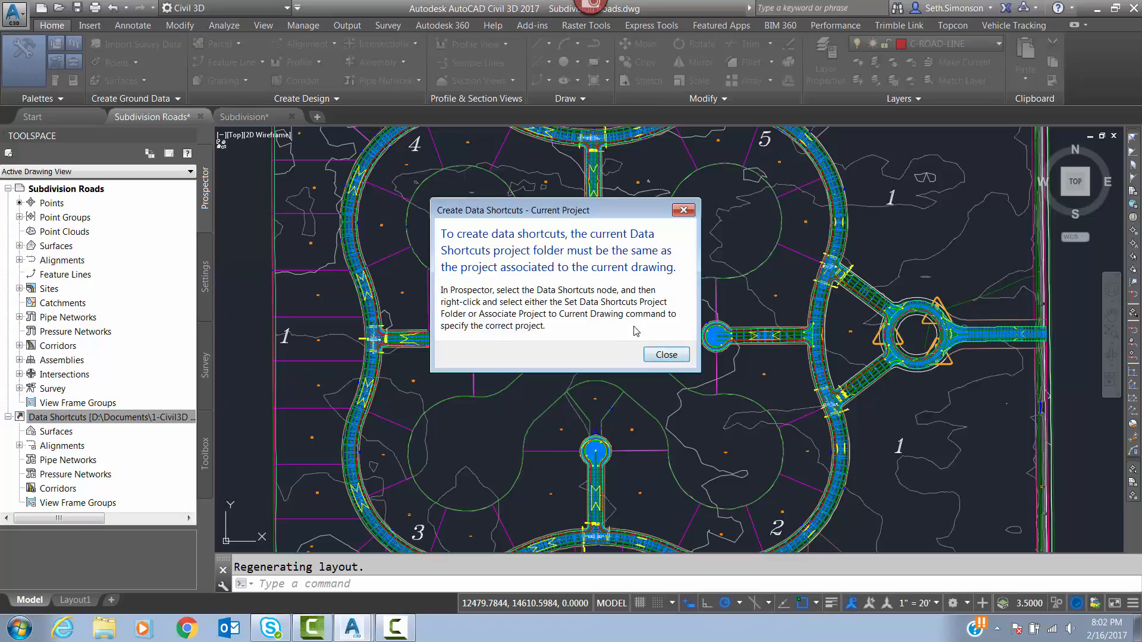
click(656, 356)
Step: Associate the Subdivision Shortcuts project with the current Subdivision Roads drawing
click(41, 418)
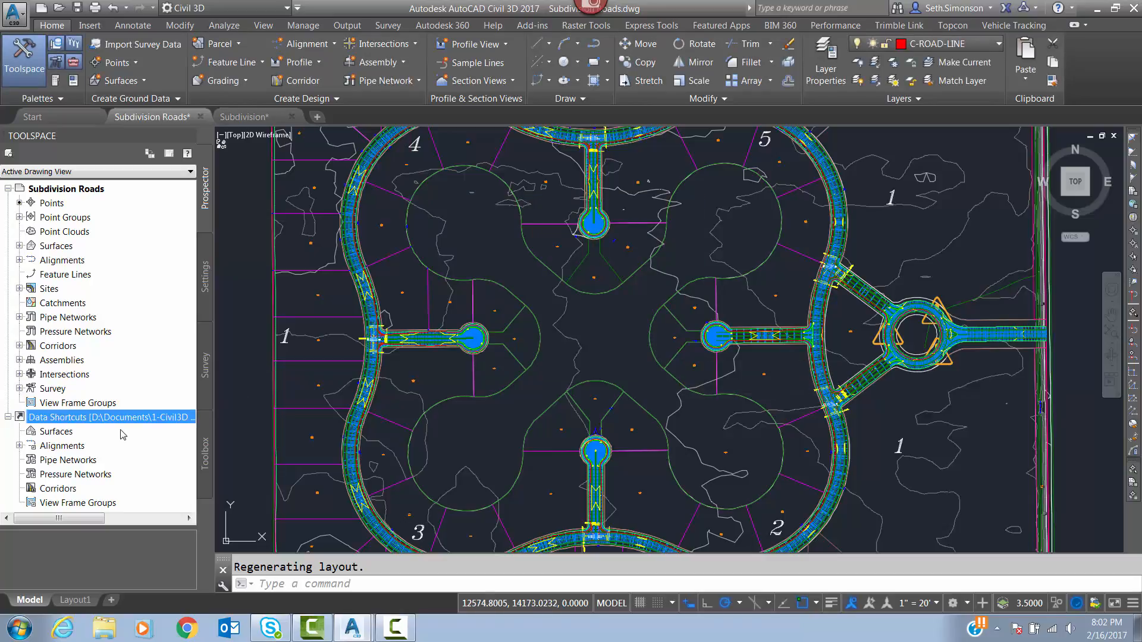
right_click(41, 419)
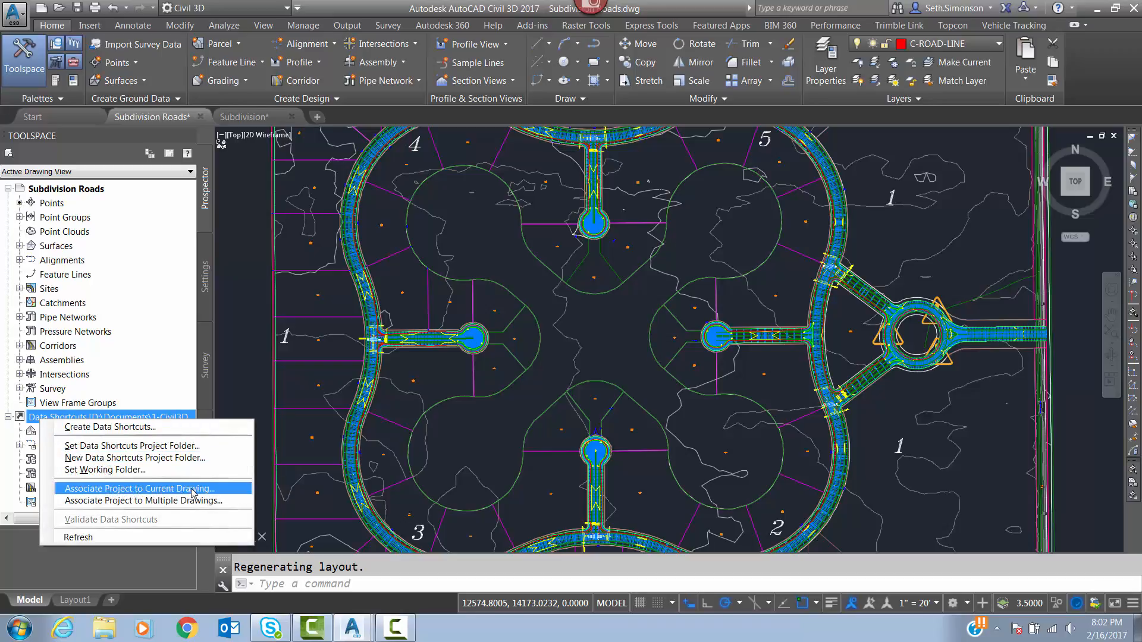
click(157, 489)
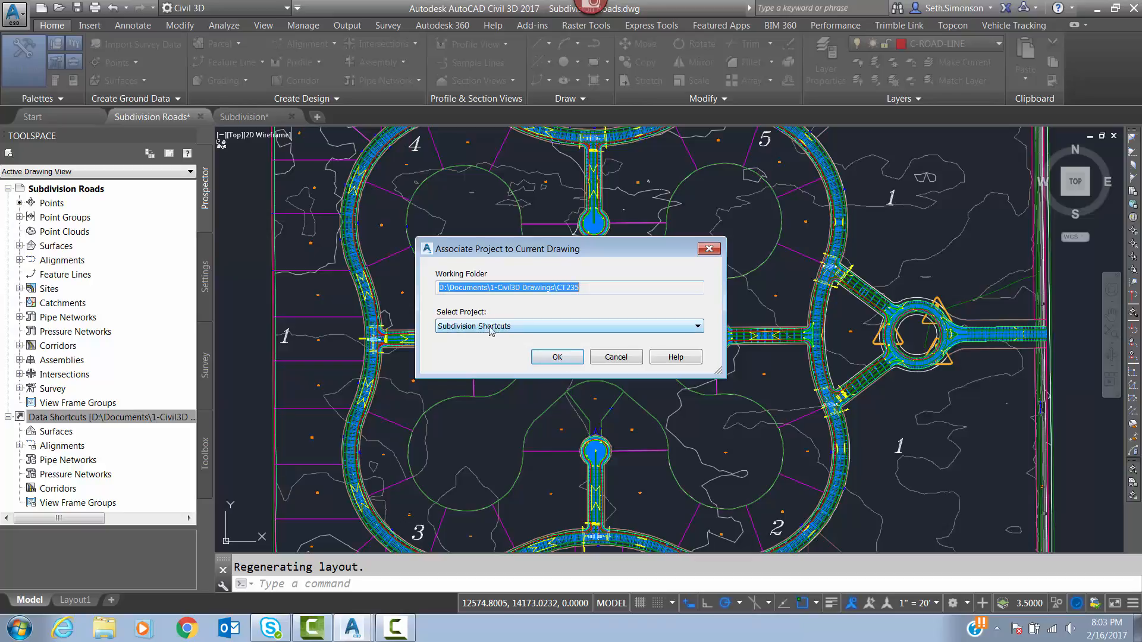
click(557, 357)
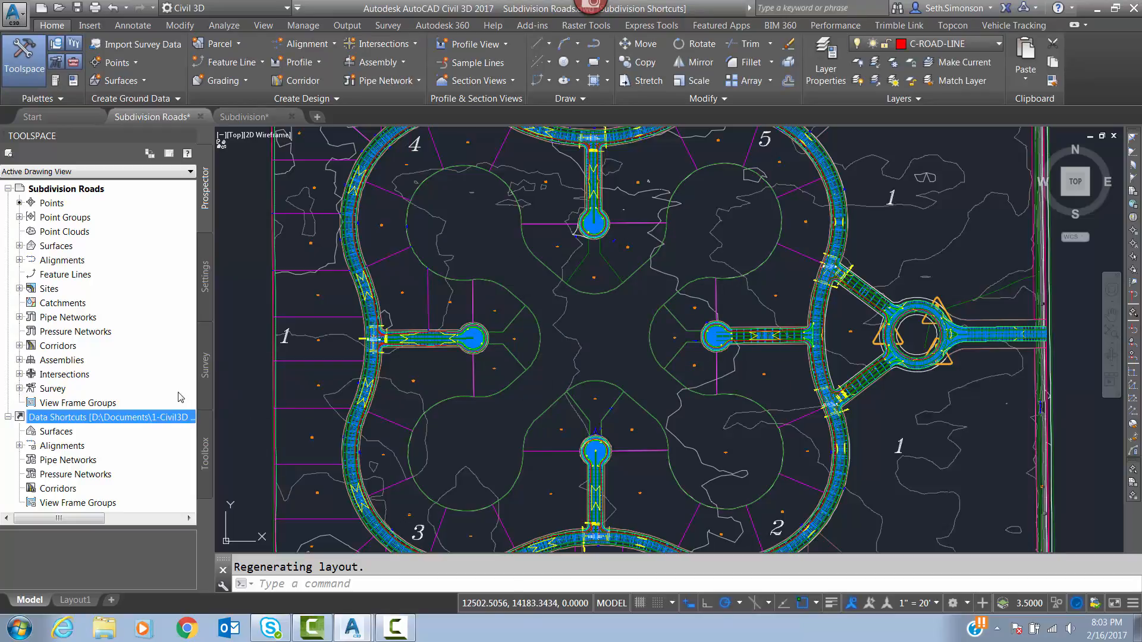
Step: Create data shortcuts for the Road FG surface and all centerline alignments with their profiles
right_click(62, 419)
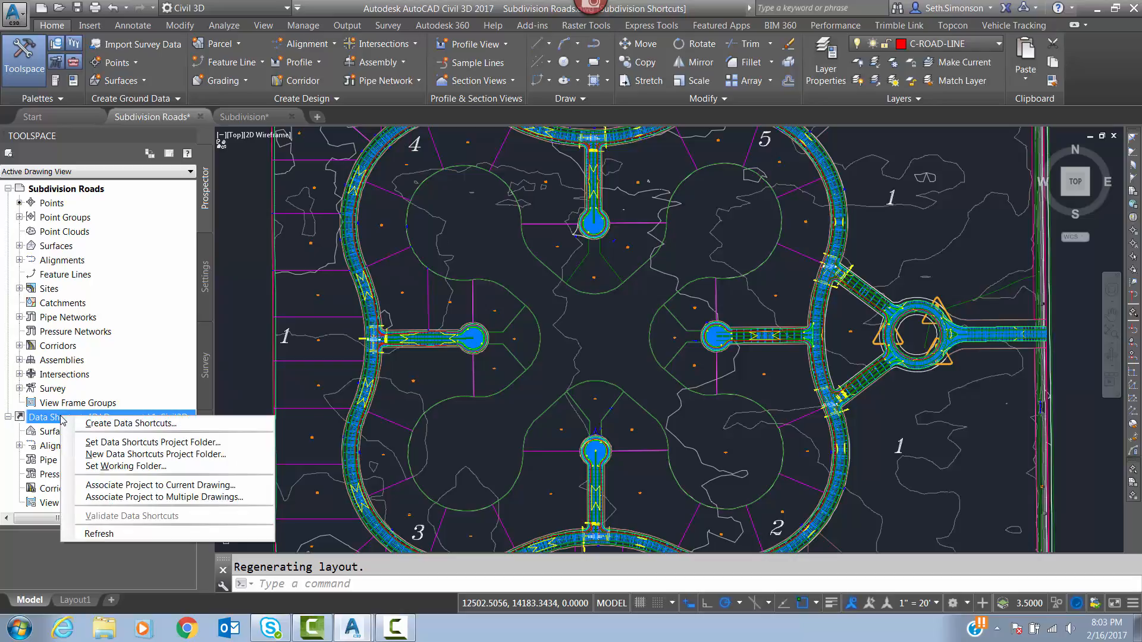
click(115, 424)
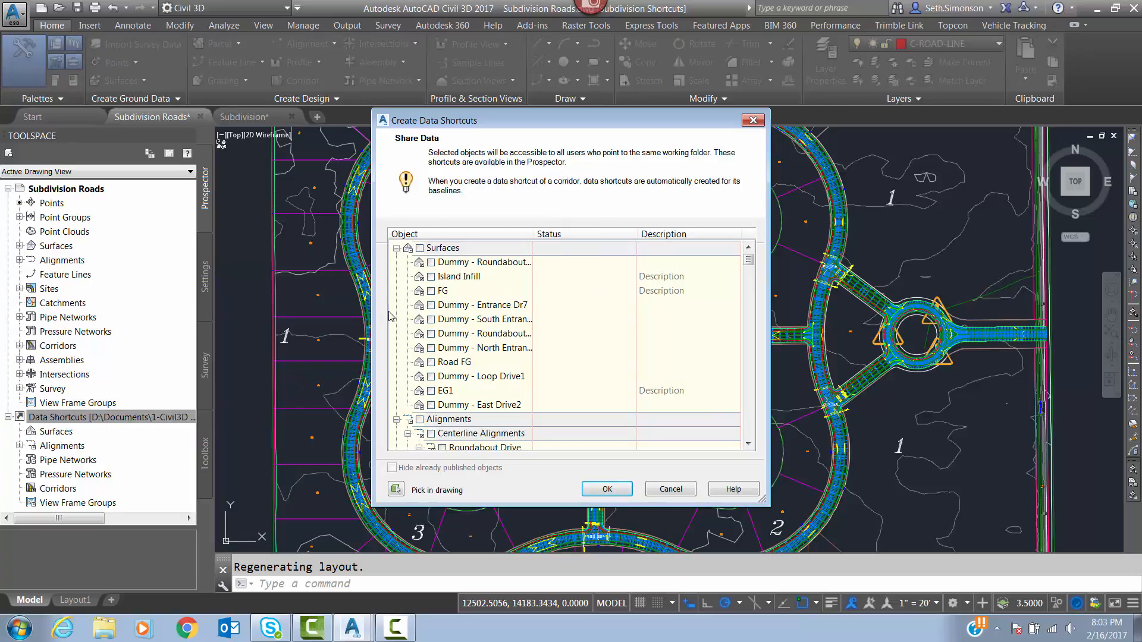
click(430, 262)
click(432, 361)
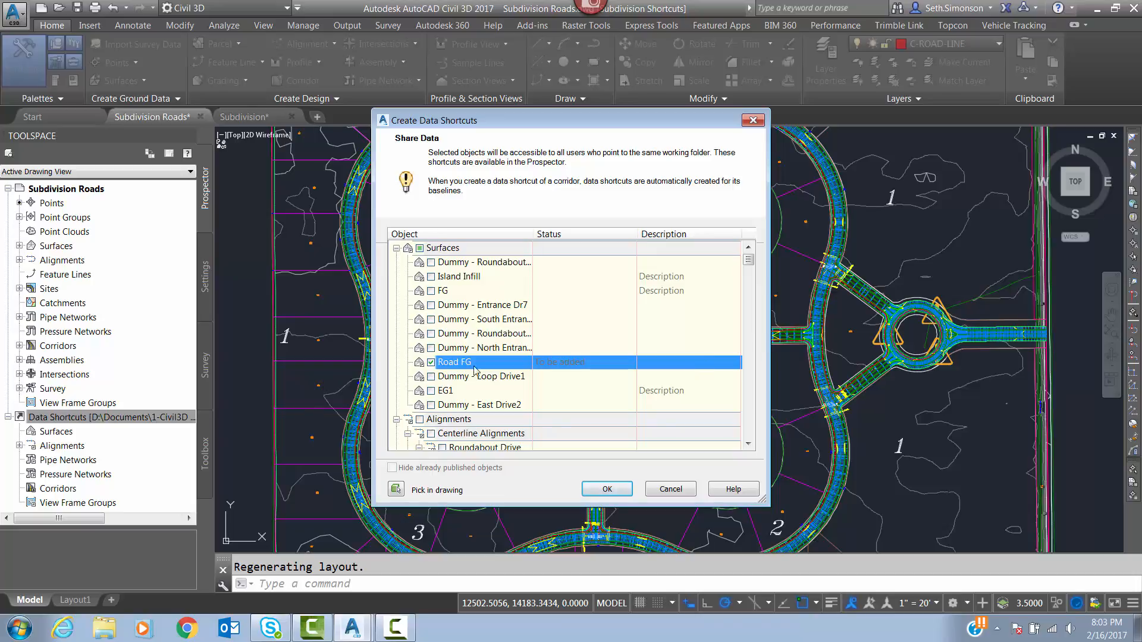
click(747, 445)
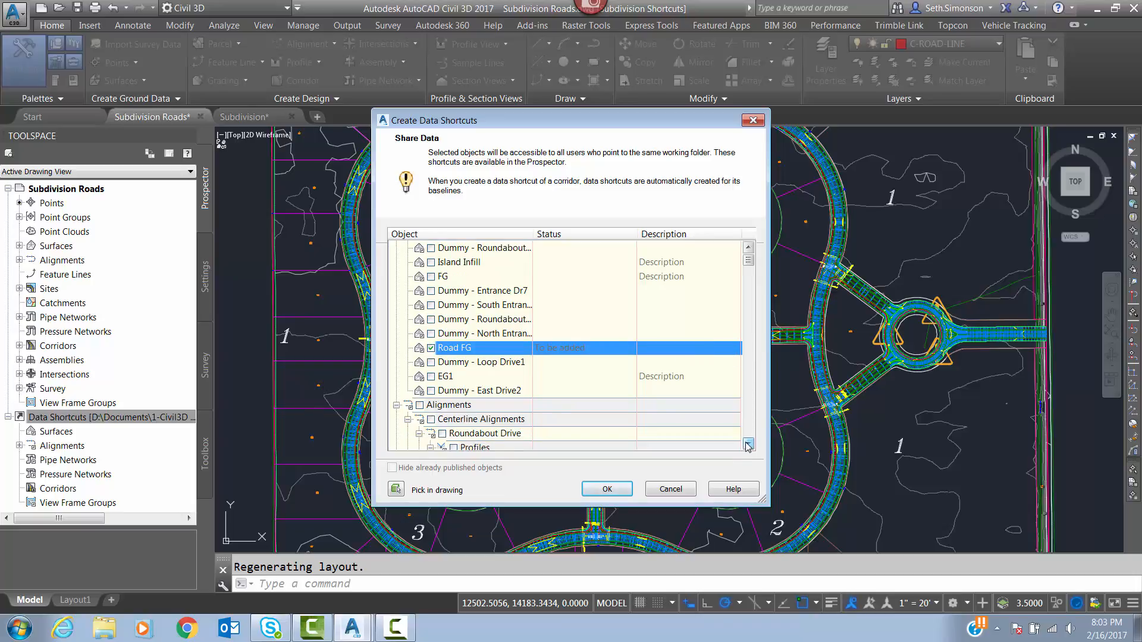
click(432, 377)
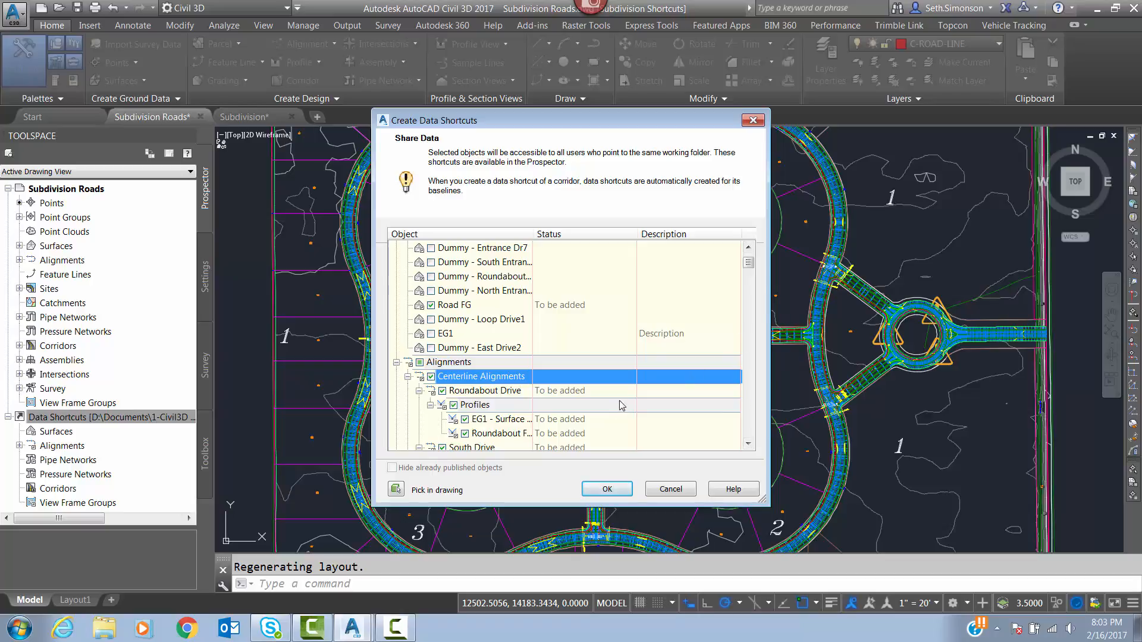
click(613, 494)
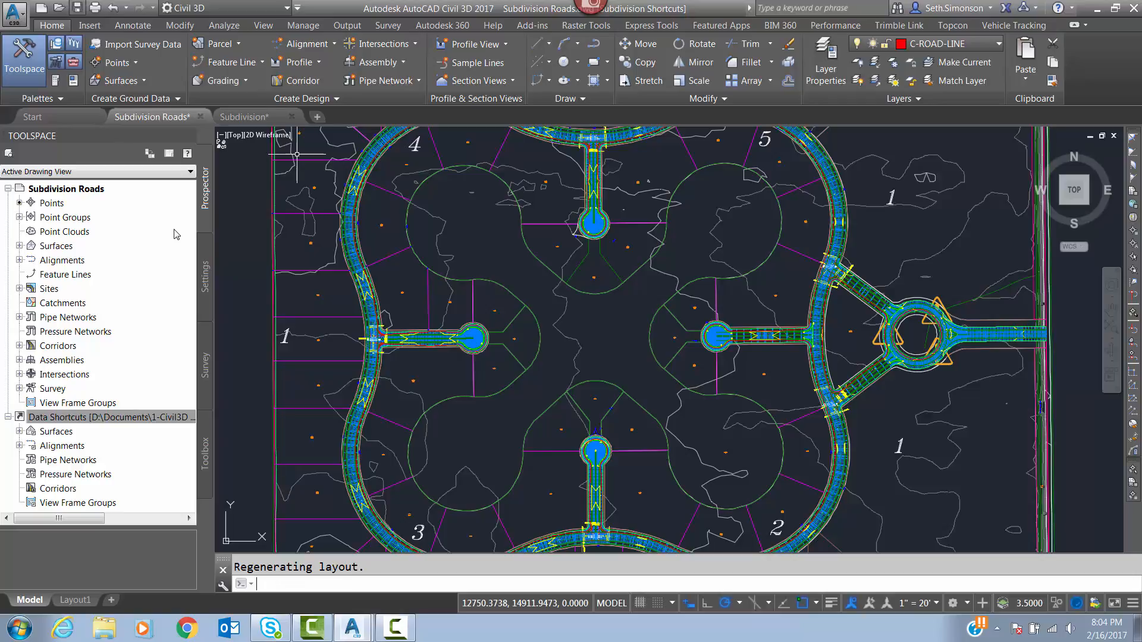
Step: Switch to the Subdivision drawing's model space and check the surface and centerline alignment data shortcuts available there
click(241, 116)
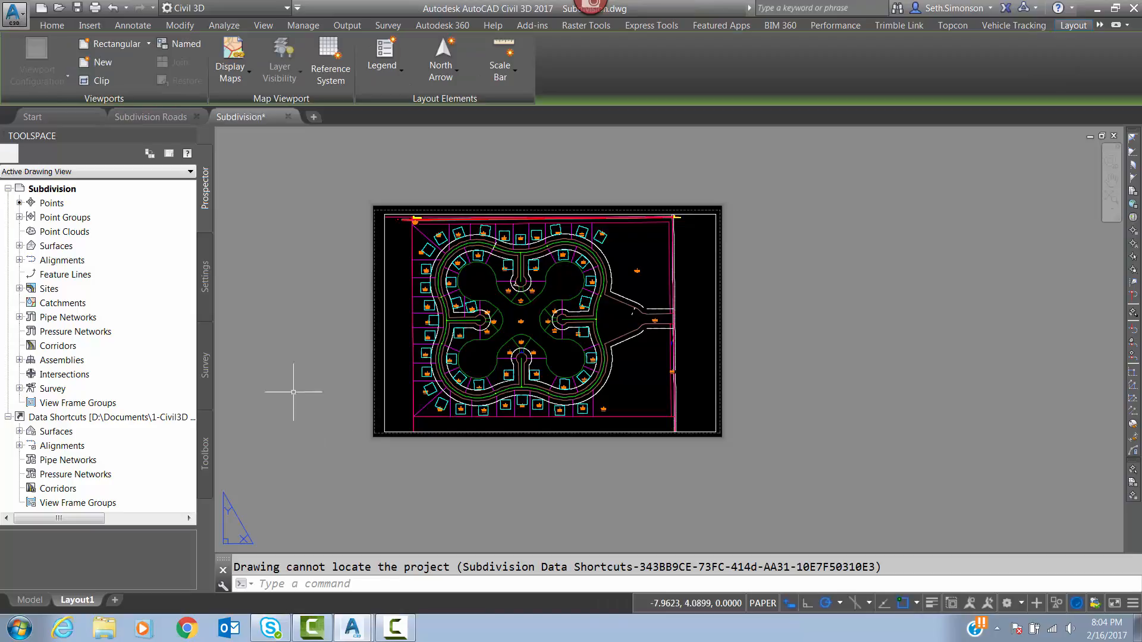
click(31, 600)
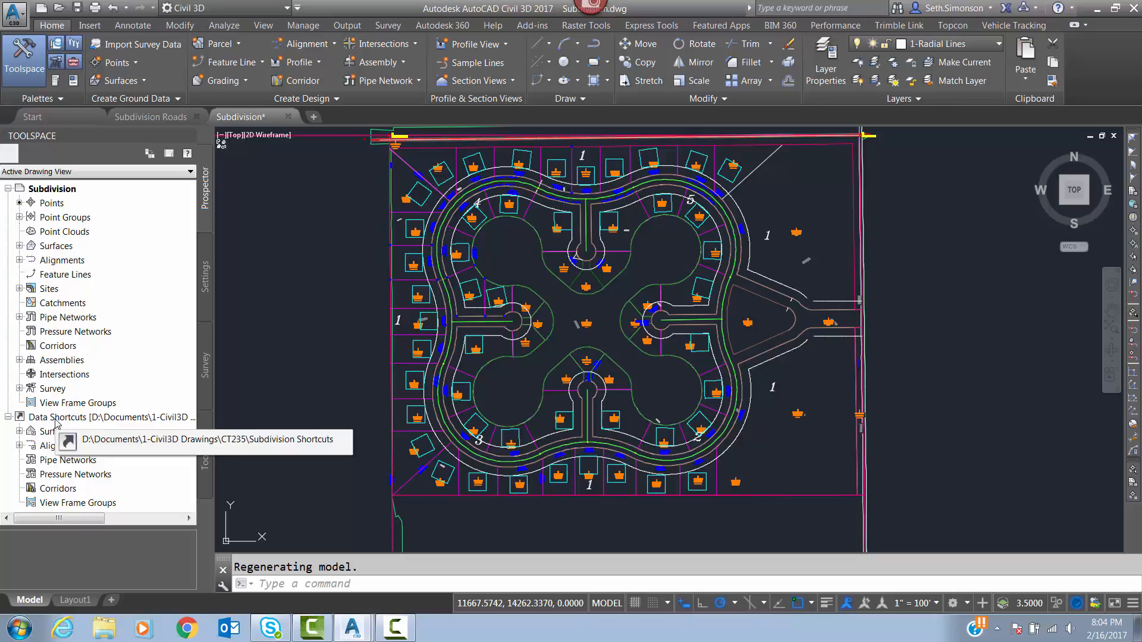
click(20, 431)
click(19, 432)
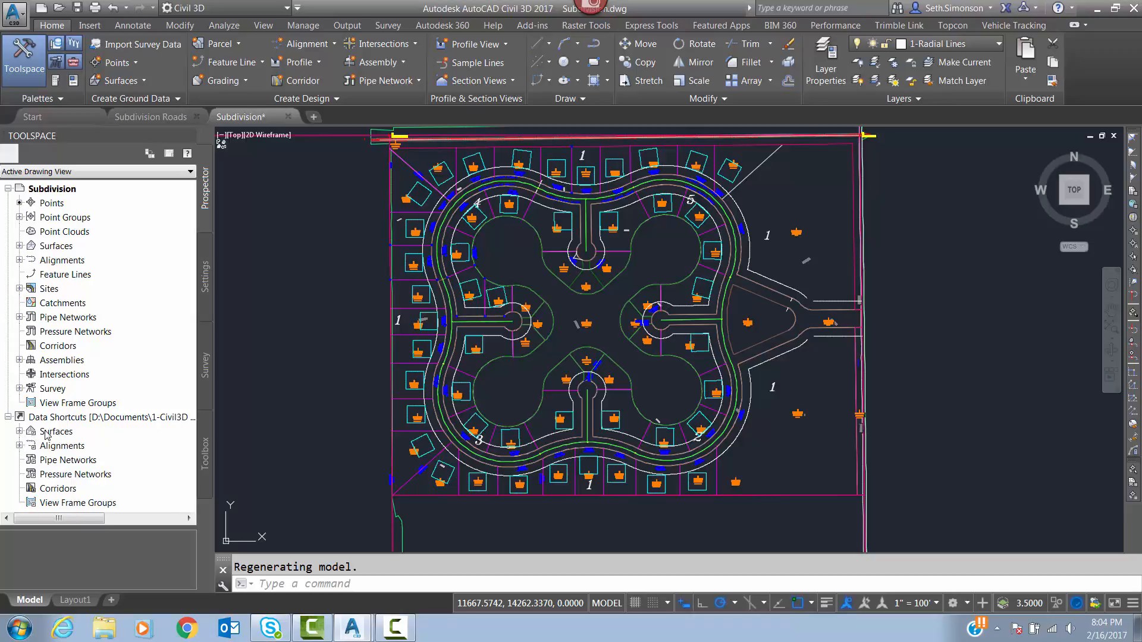
click(20, 431)
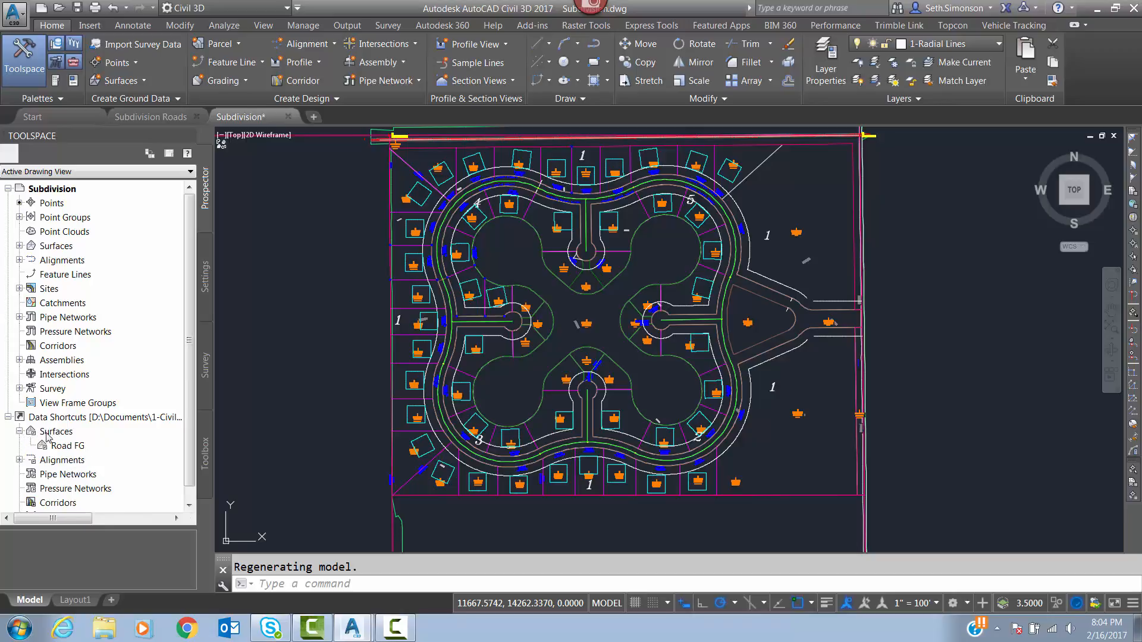
click(19, 431)
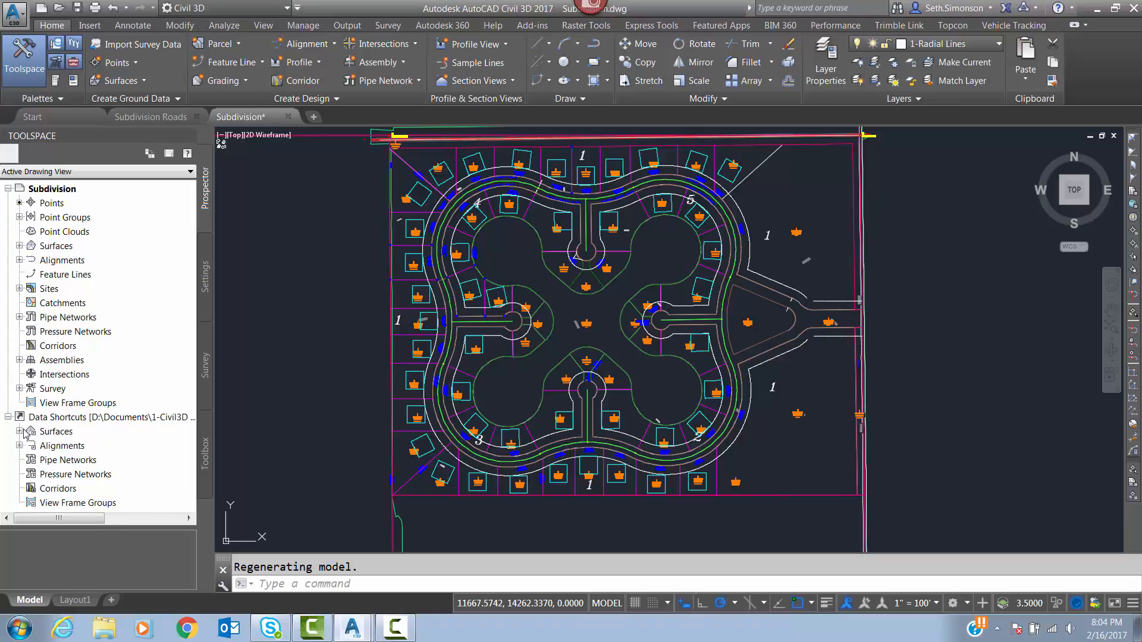
click(20, 446)
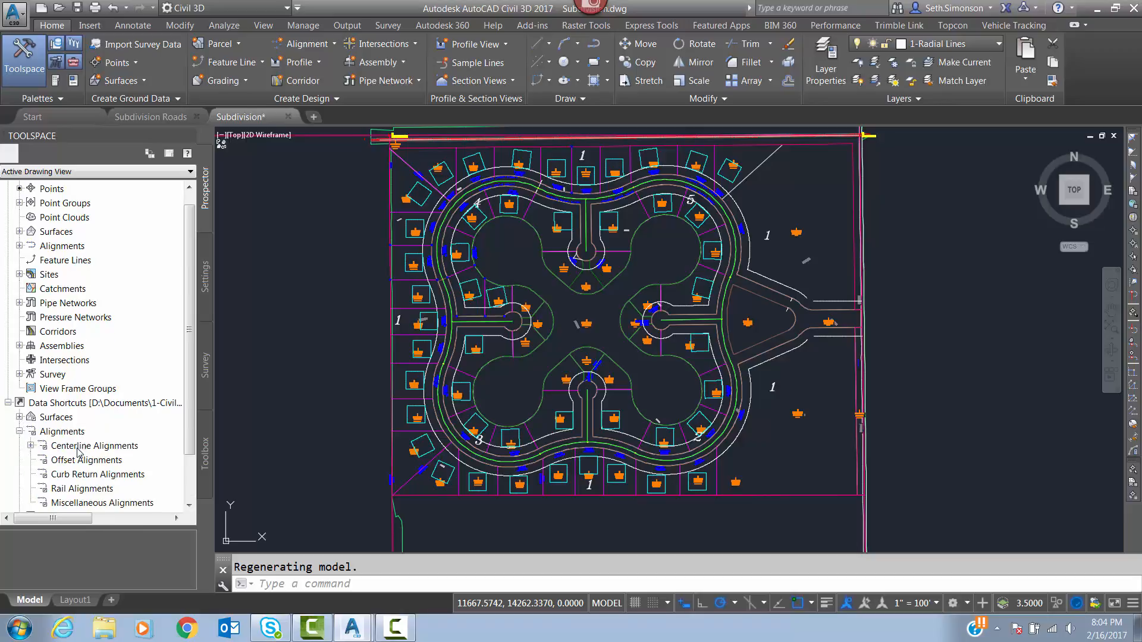
click(30, 446)
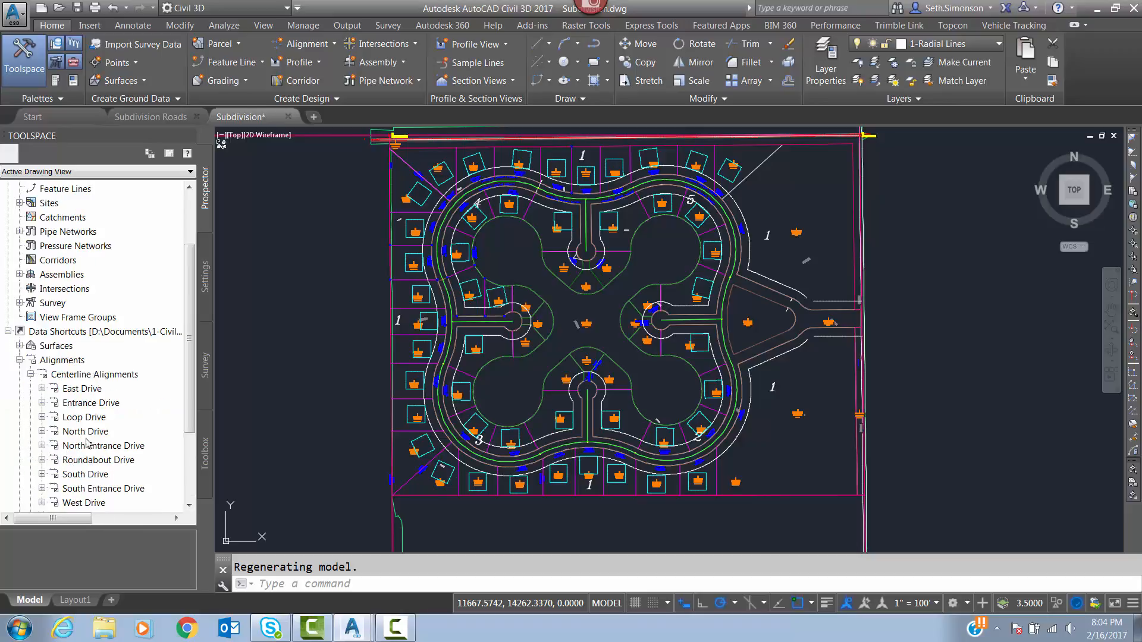
click(20, 360)
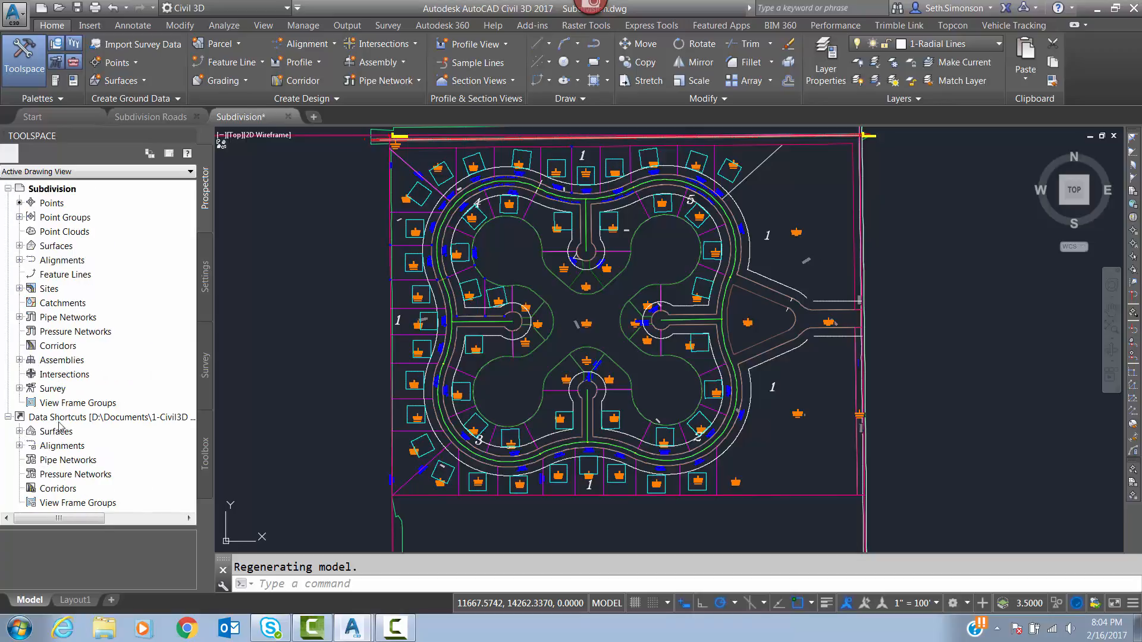
Step: Create a reference to the Road FG surface from its data shortcut, using the Contours 1' and 5' (Design) style
click(20, 431)
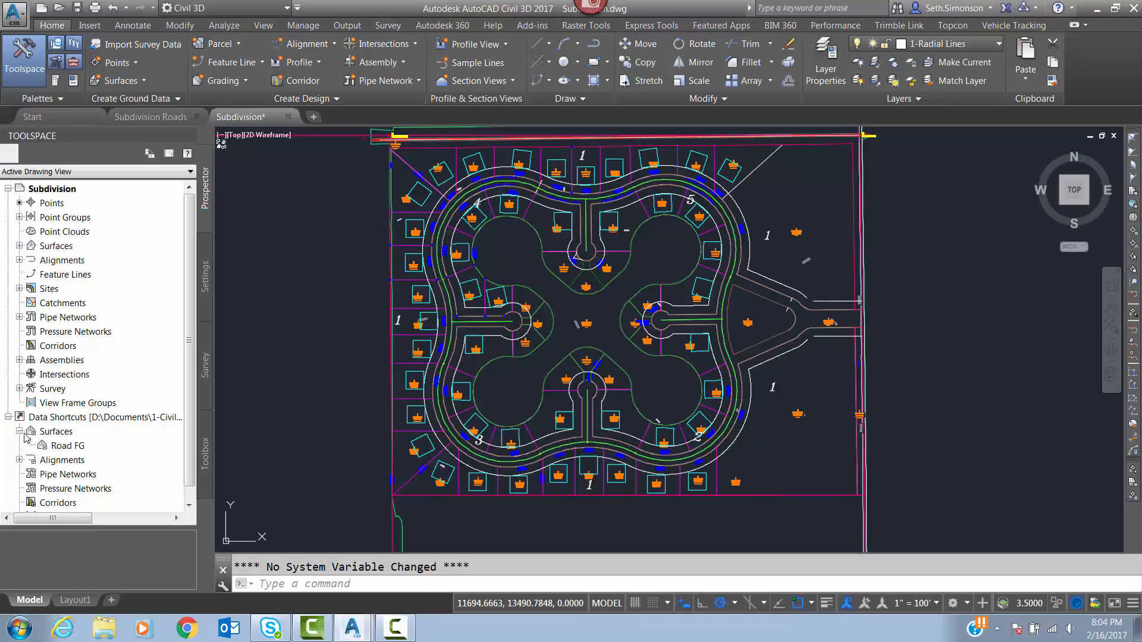
click(60, 447)
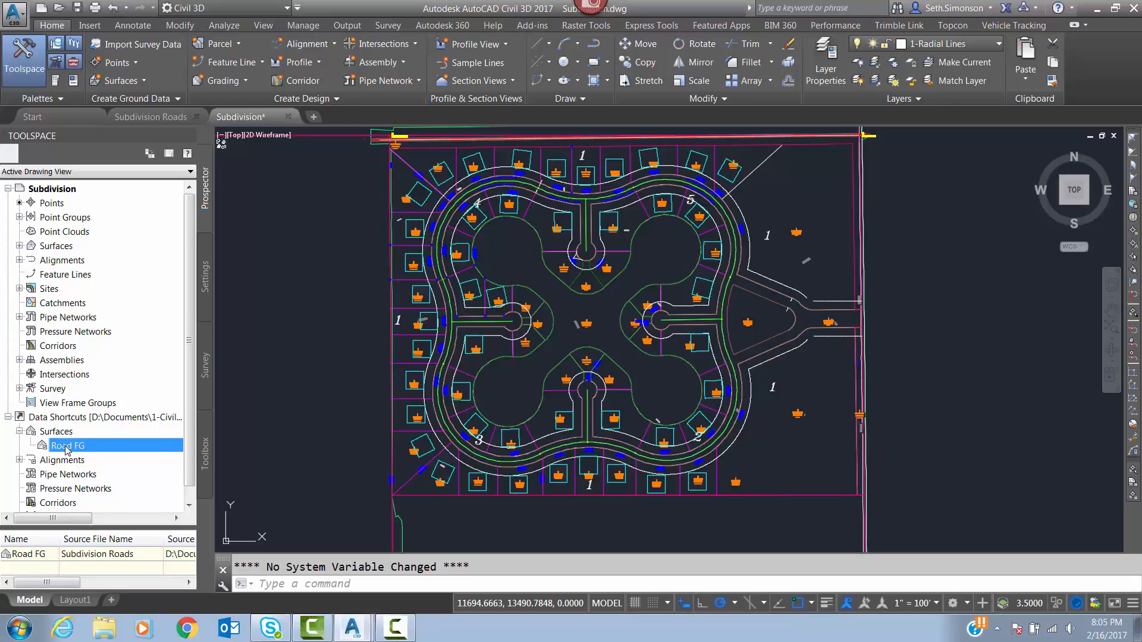
right_click(66, 450)
click(103, 454)
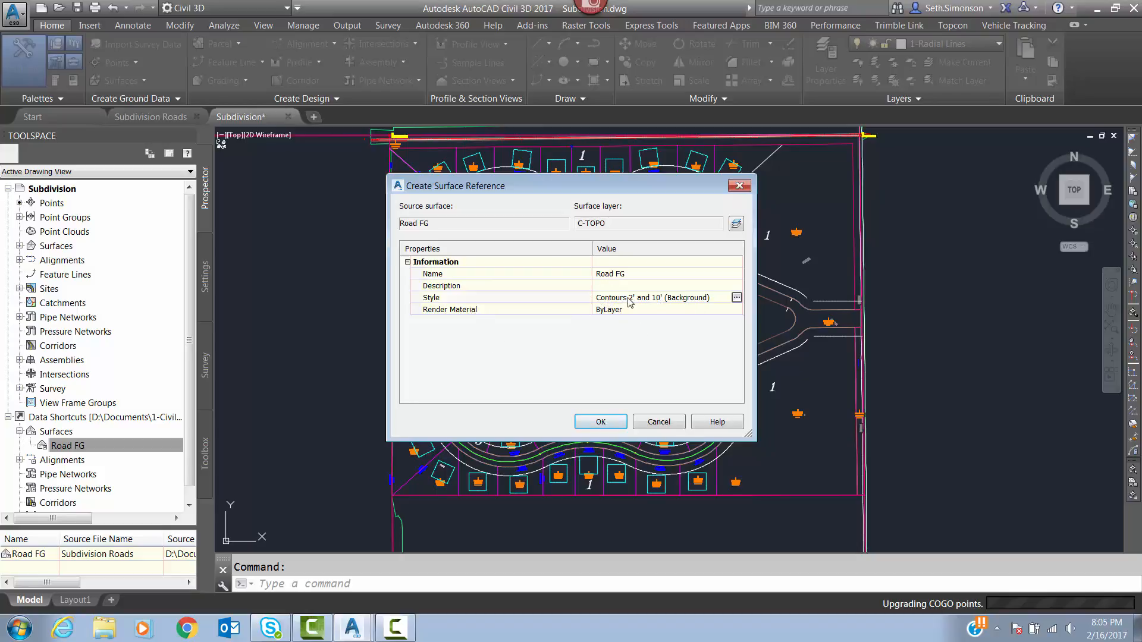
click(736, 298)
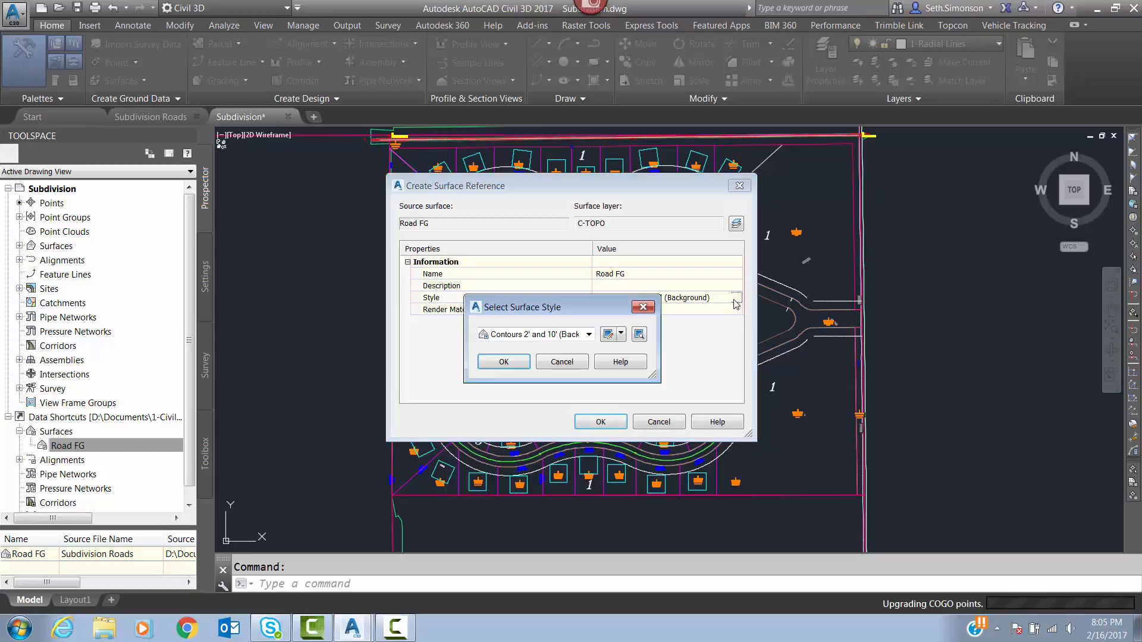
click(519, 334)
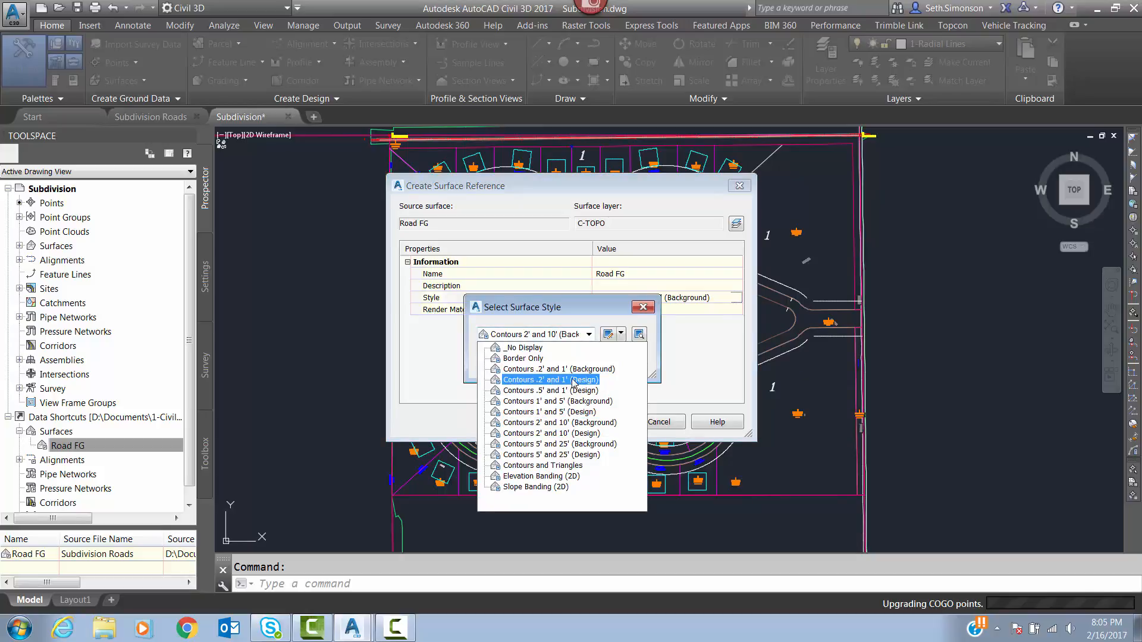
click(529, 412)
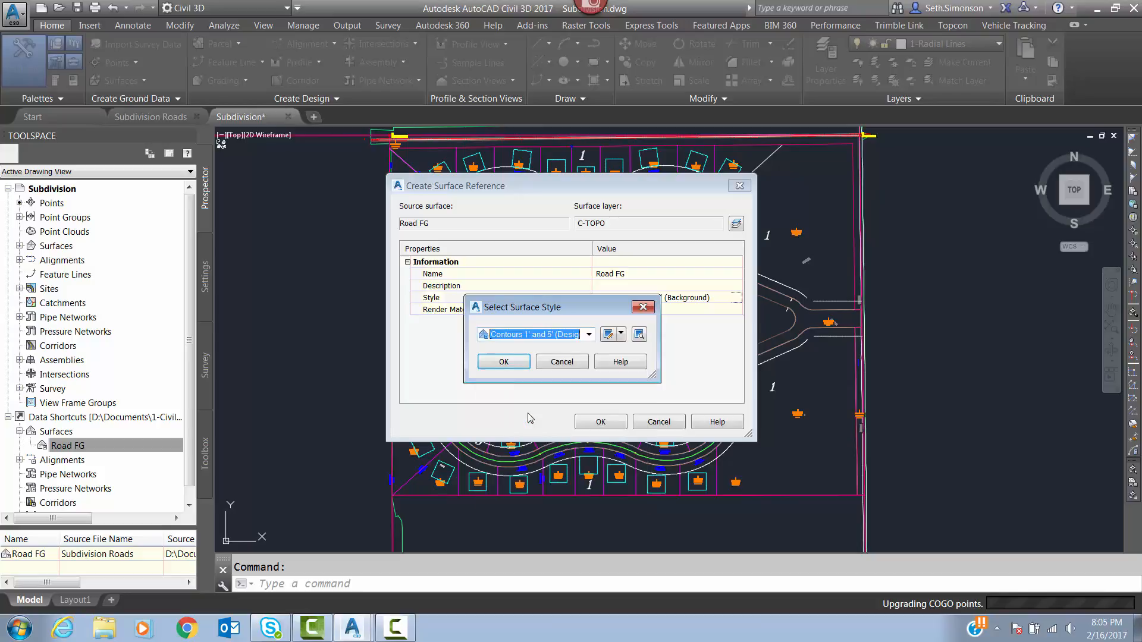
click(503, 362)
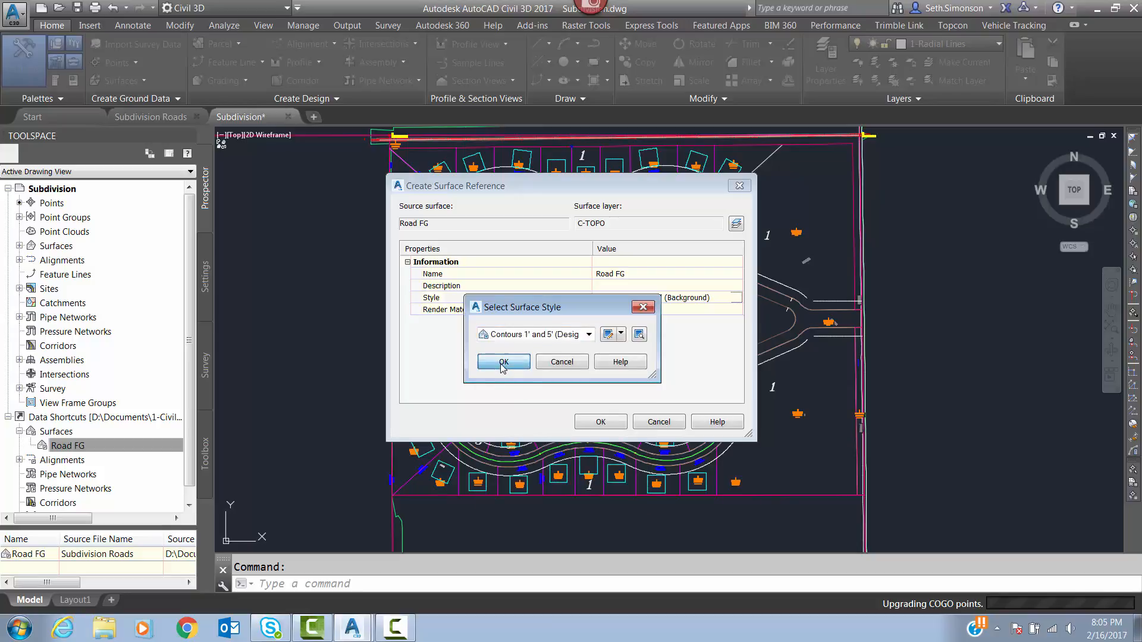
click(614, 424)
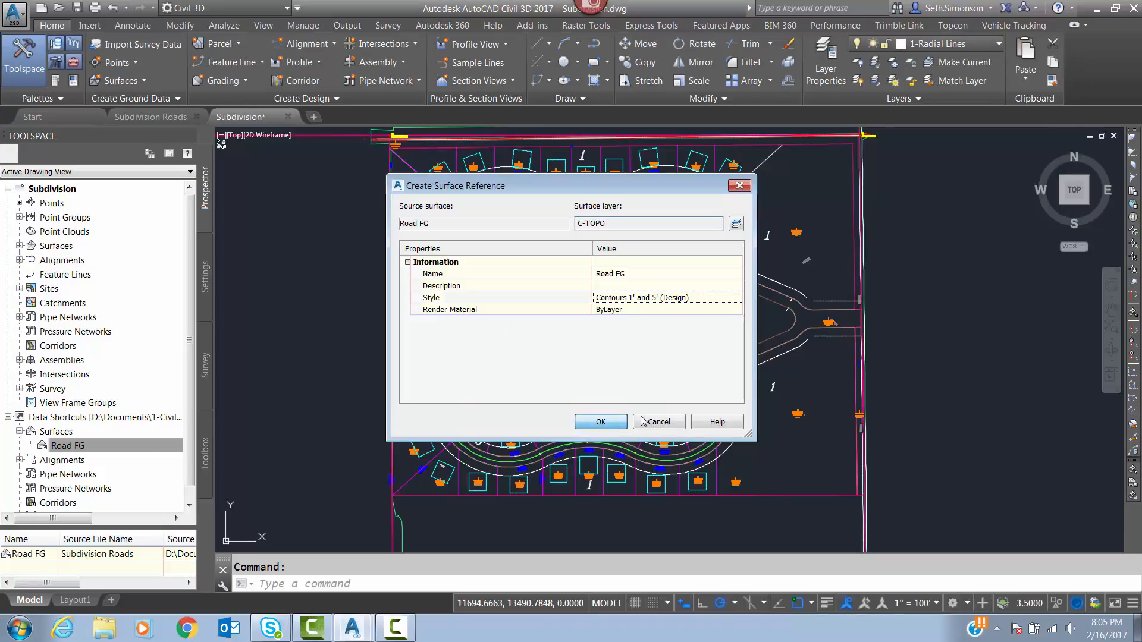
key(Return)
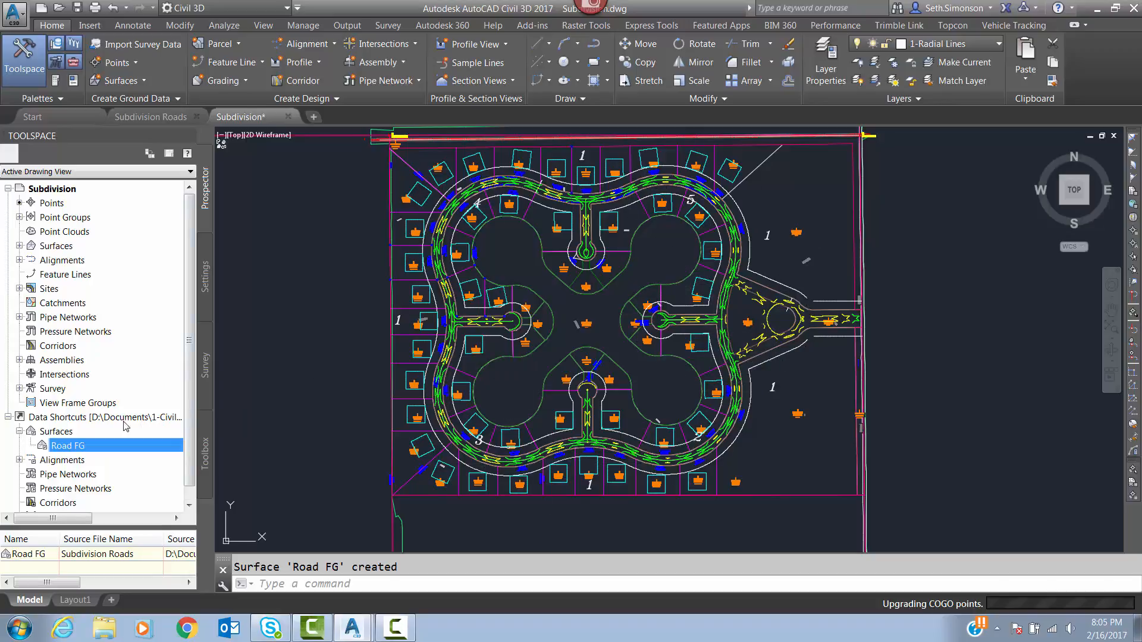
Step: Switch to the Subdivision Roads drawing and open its model space
click(160, 119)
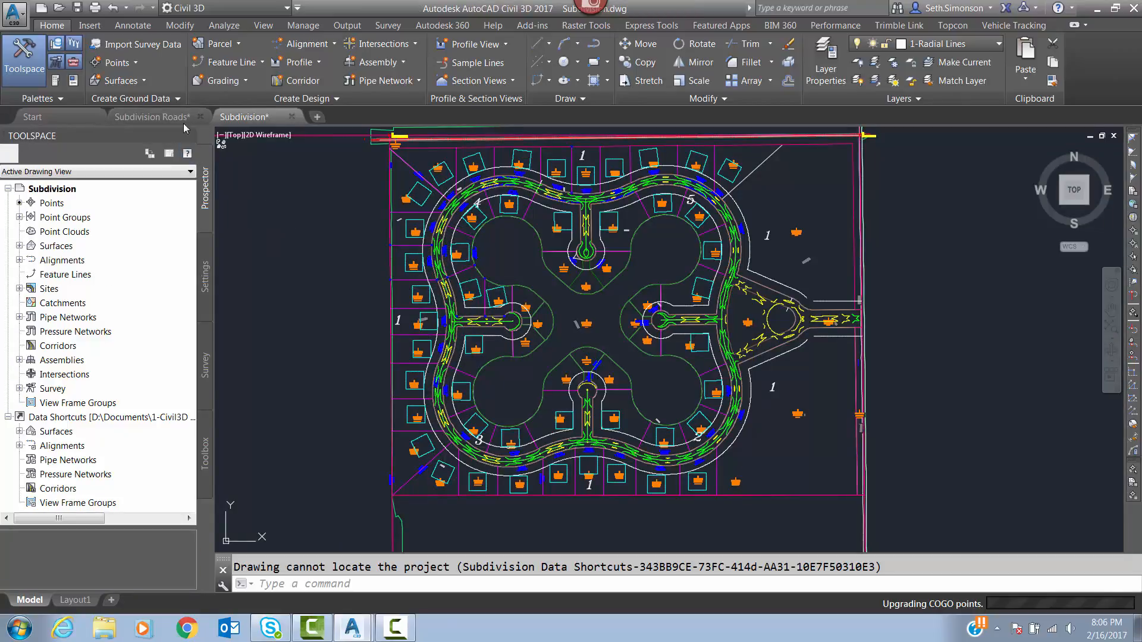
click(151, 117)
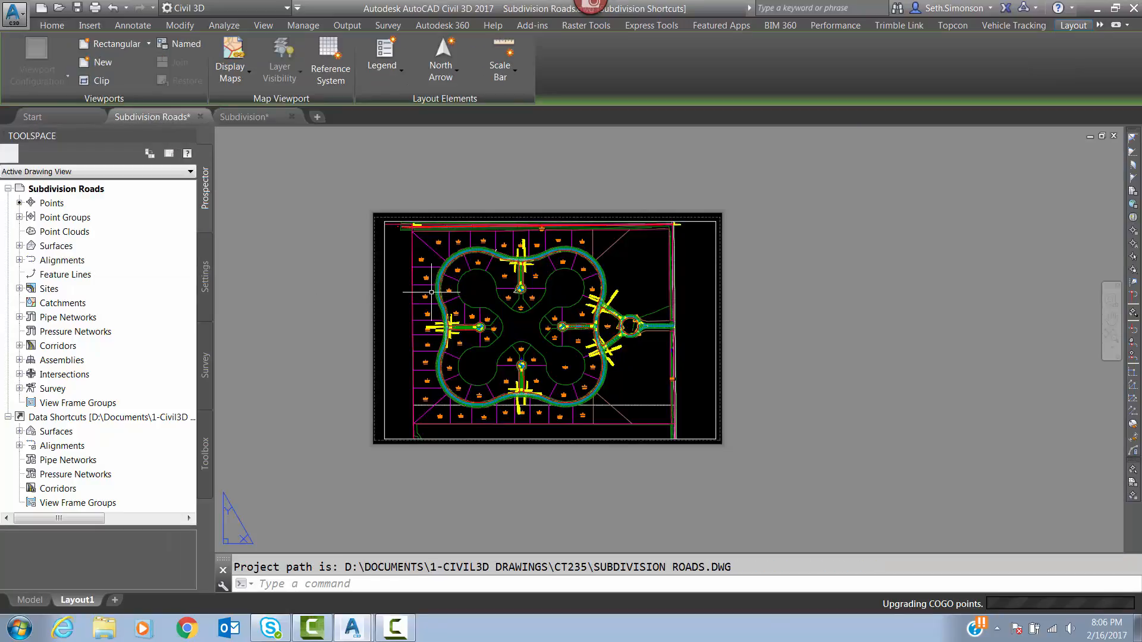
click(31, 600)
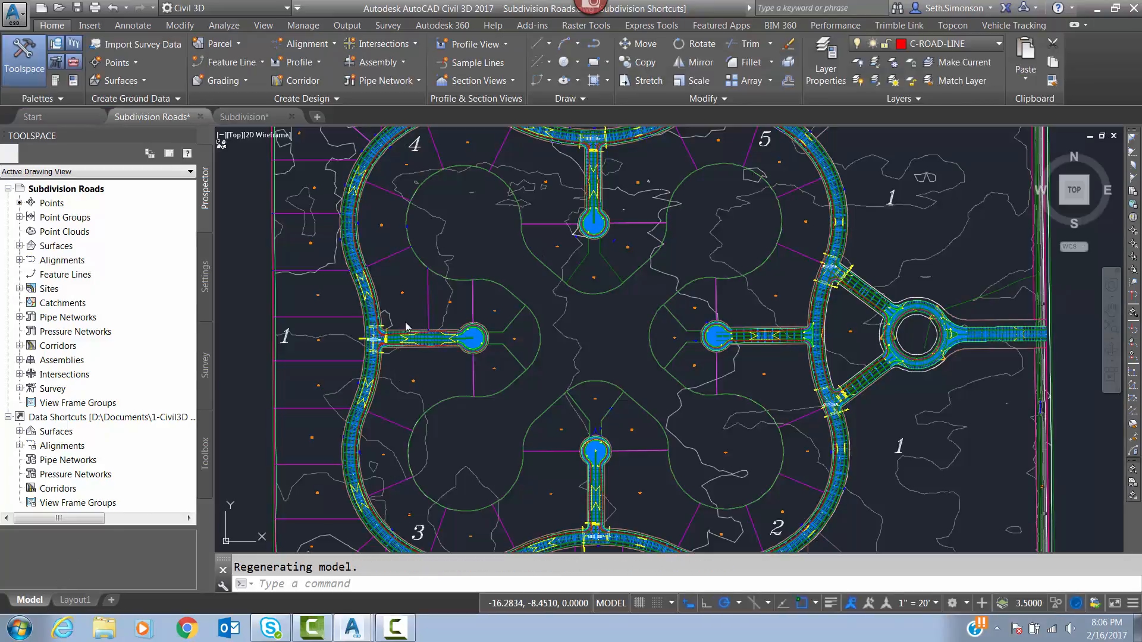
mouse_move(250, 122)
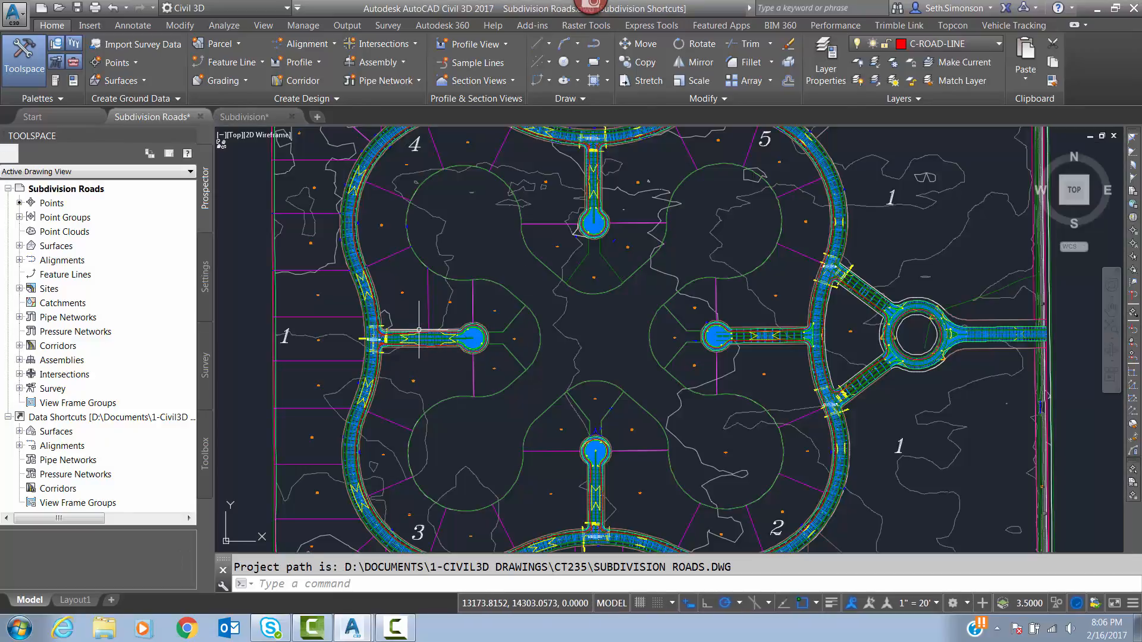
Step: Isolate the C-ROAD-LINE layer with LAYISO, using the polyline along the road edge near the Loop and West intersection
scroll(392, 339, up, 5)
scroll(392, 339, up, 6)
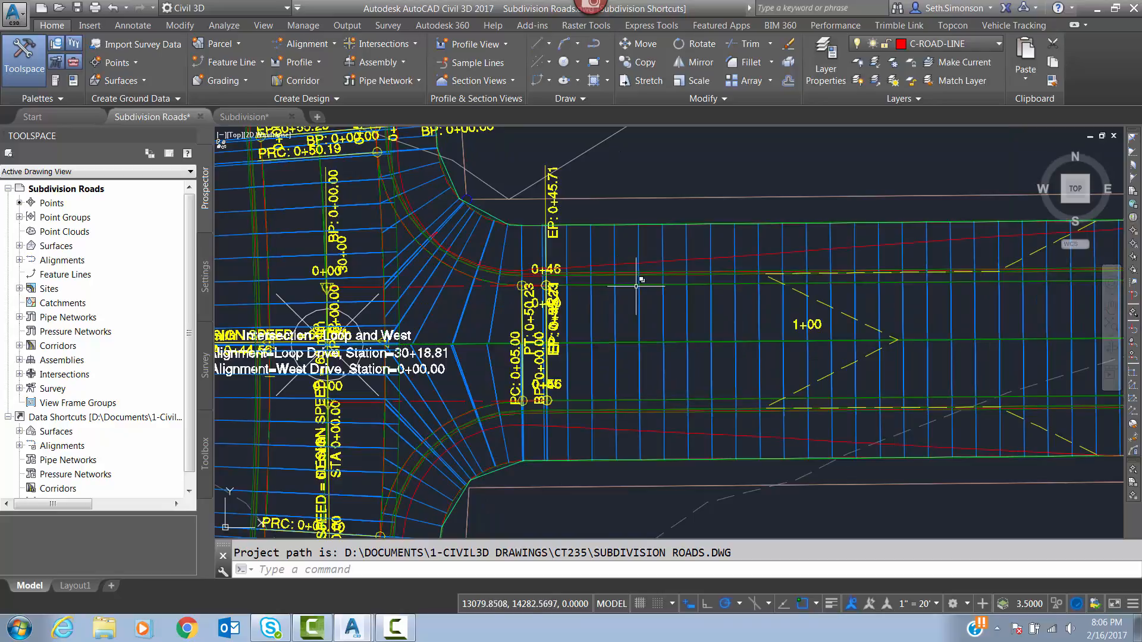
click(622, 284)
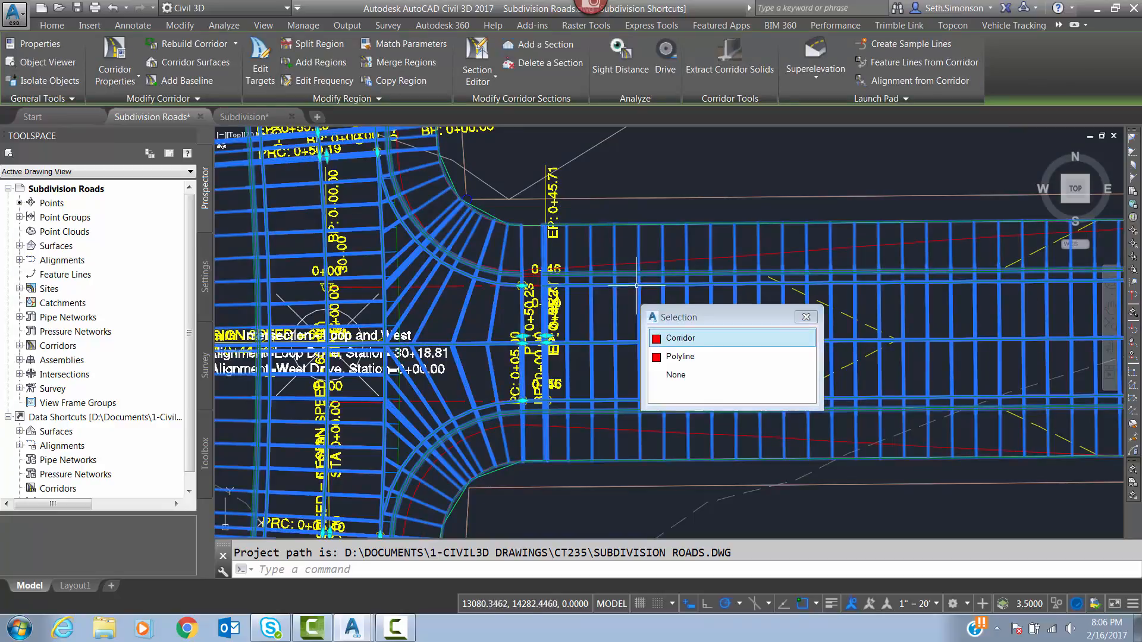
click(677, 355)
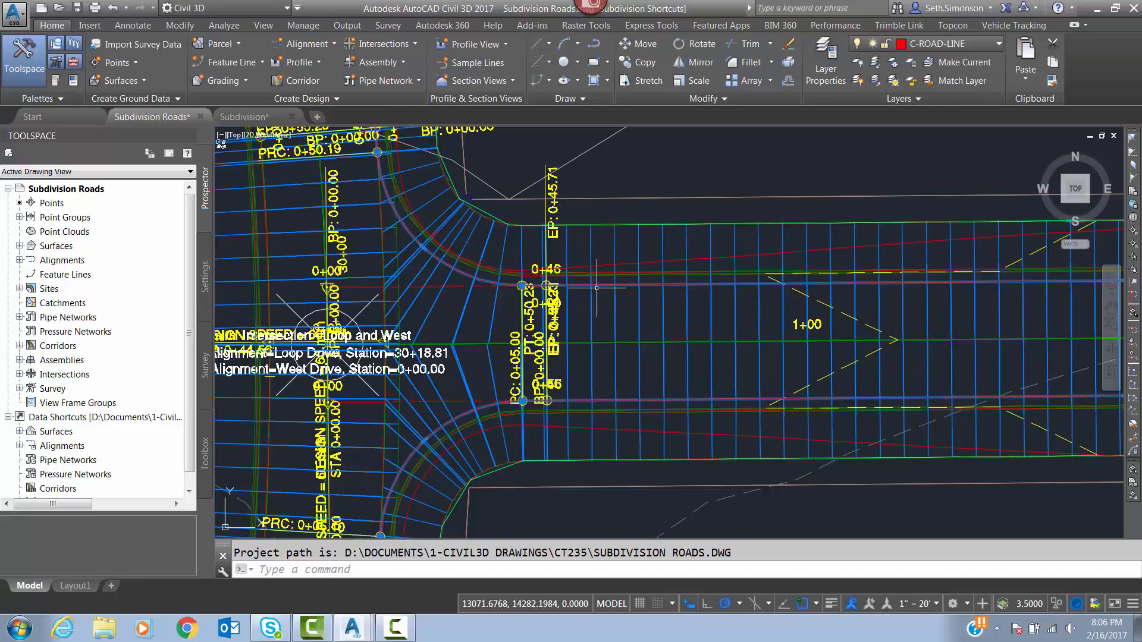
scroll(578, 296, down, 2)
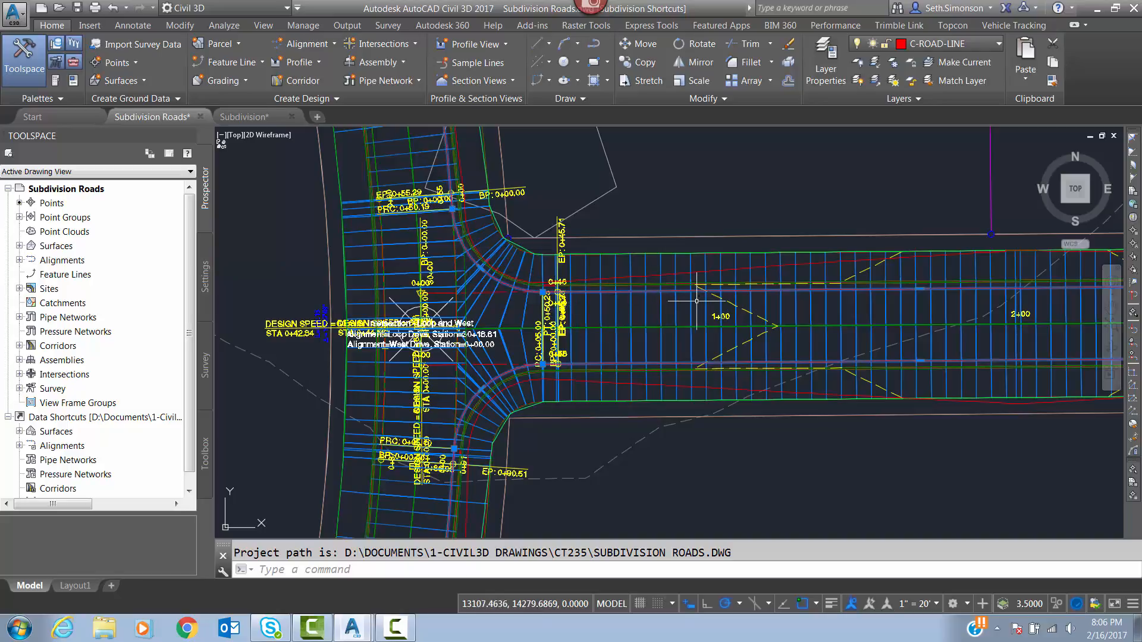
scroll(595, 292, up, 2)
right_click(601, 316)
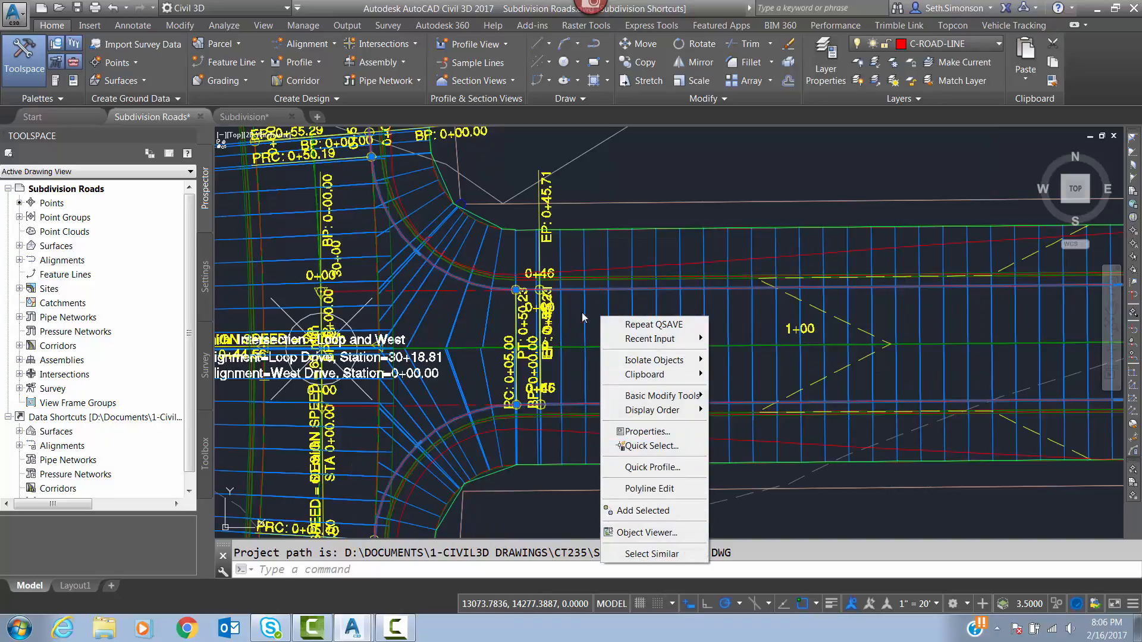
click(614, 186)
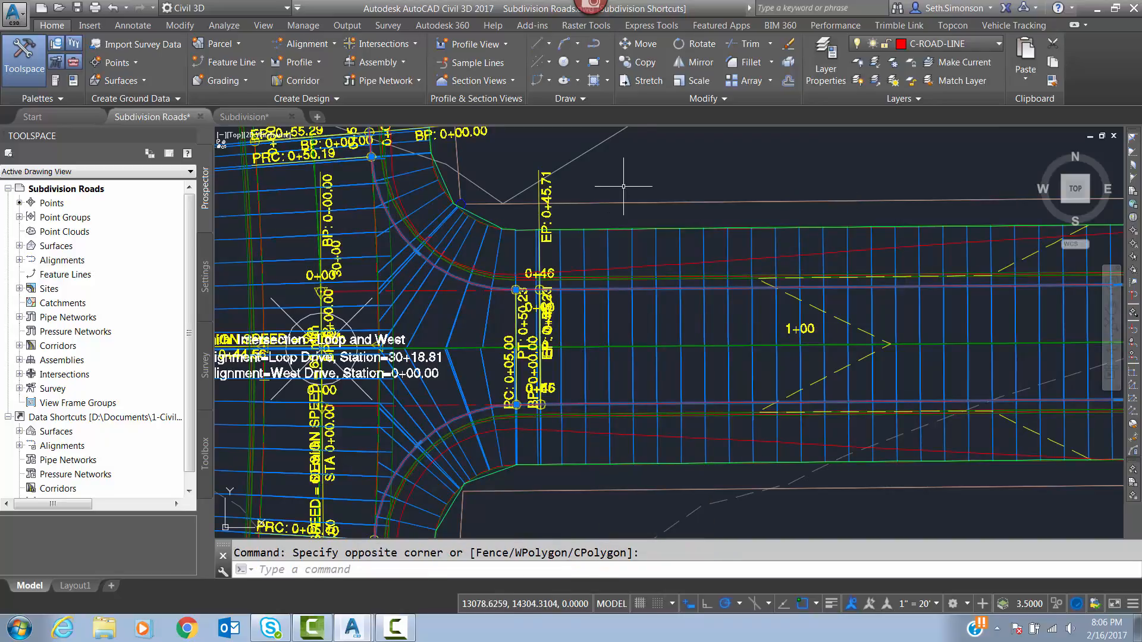
text(LAYiso)
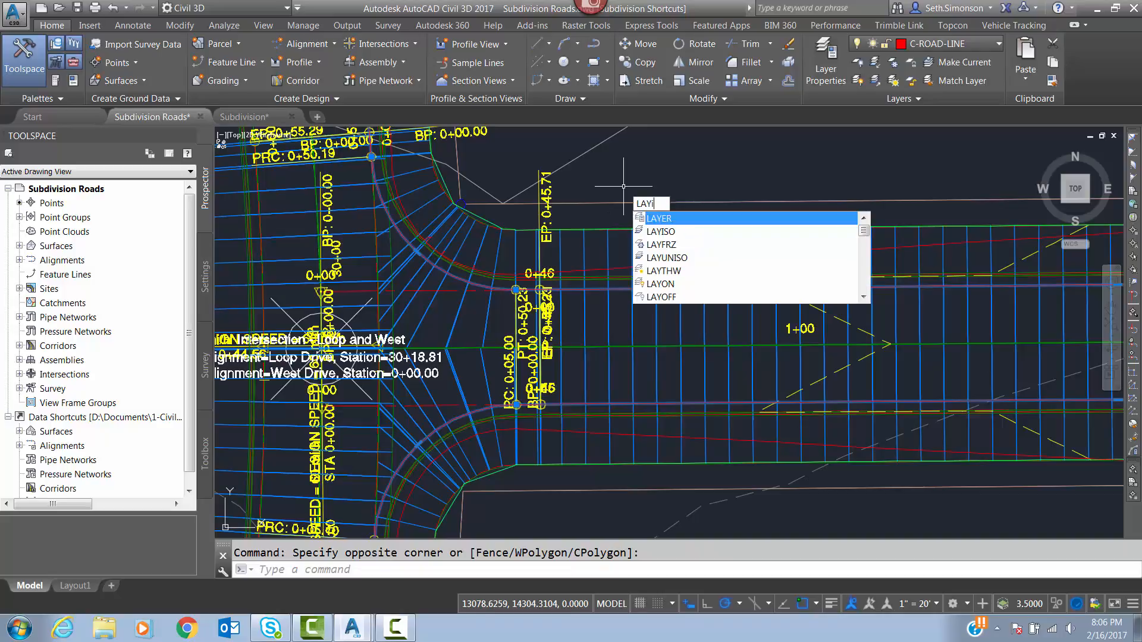
key(Return)
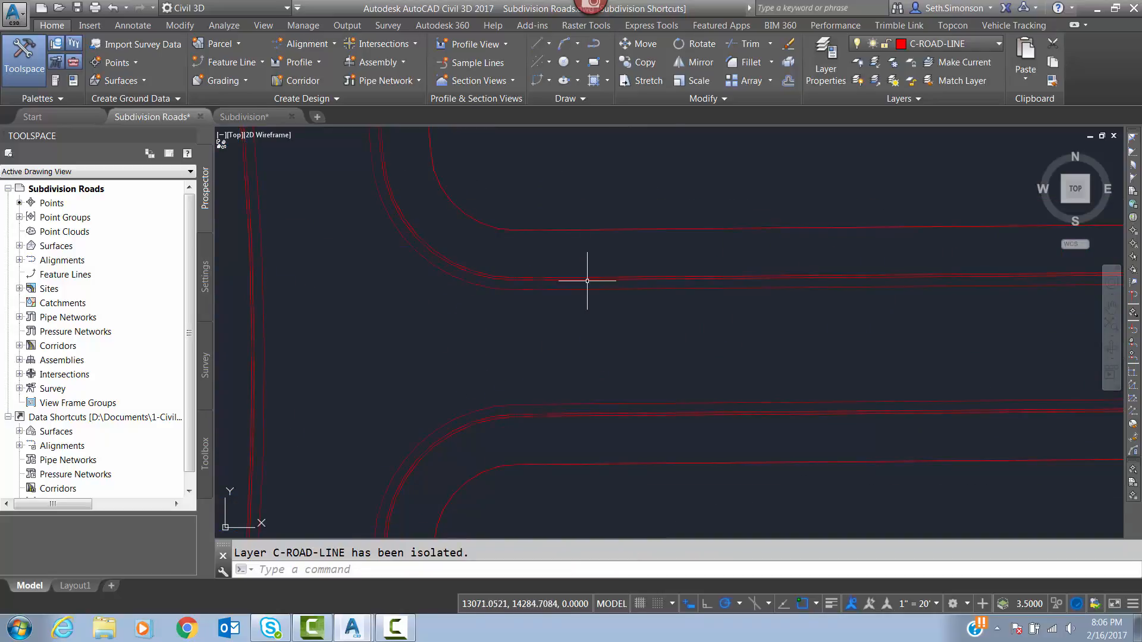
Step: Examine the isolated road linework around the loop, cul-de-sacs and roundabout
scroll(683, 314, down, 5)
scroll(551, 311, down, 3)
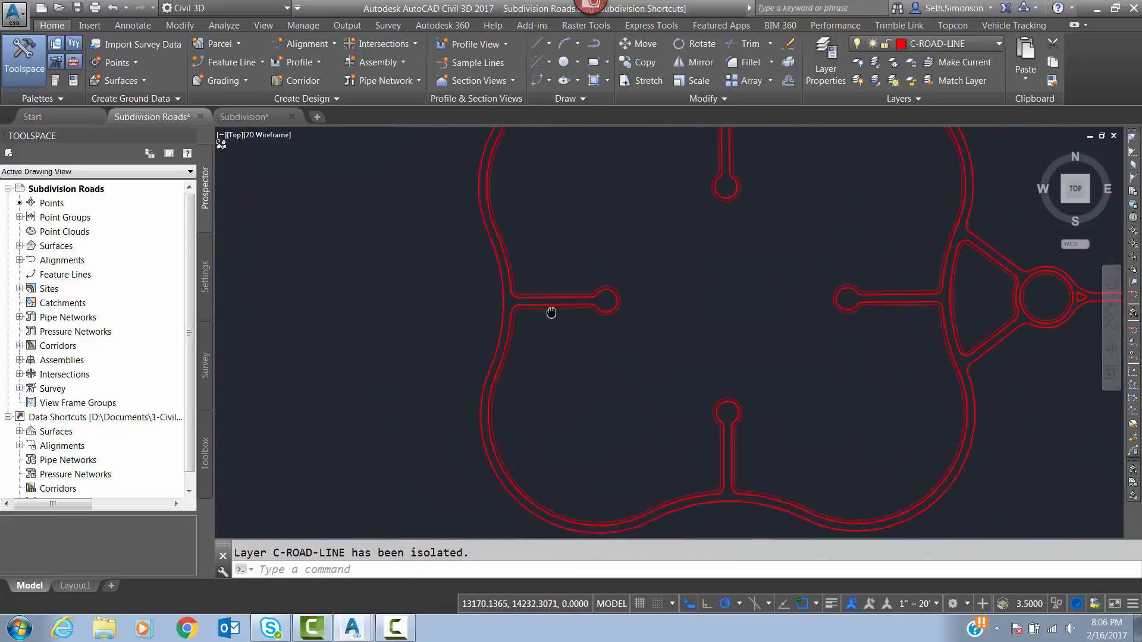
scroll(951, 331, up, 3)
middle_drag(937, 351, 594, 345)
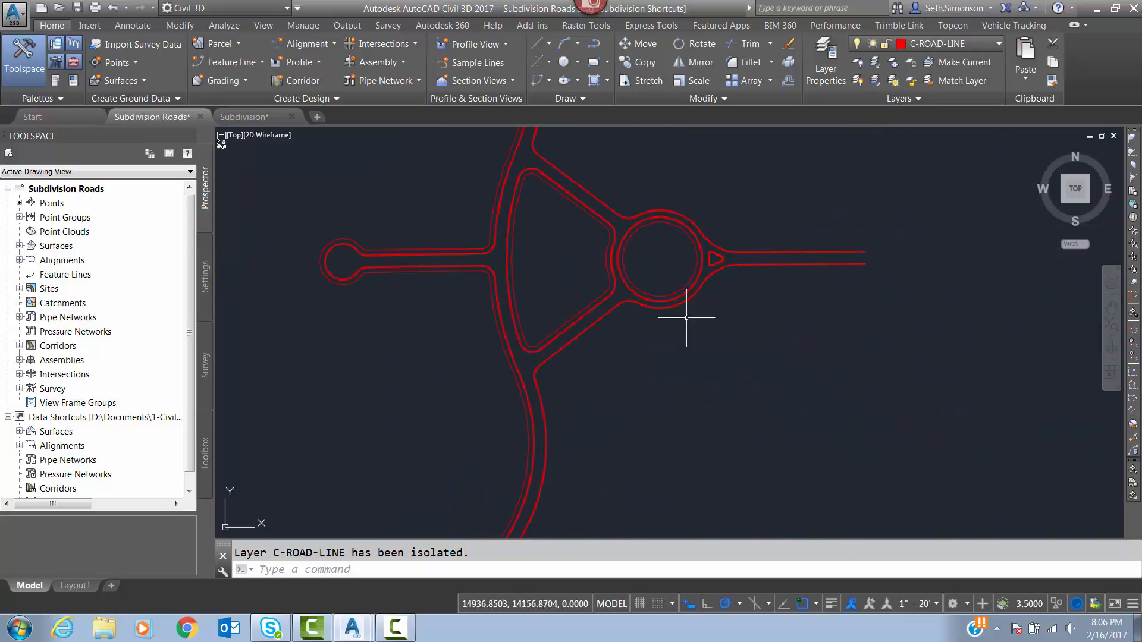
mouse_move(530, 231)
middle_down()
mouse_move(703, 262)
mouse_move(805, 257)
middle_up()
middle_drag(567, 295, 869, 268)
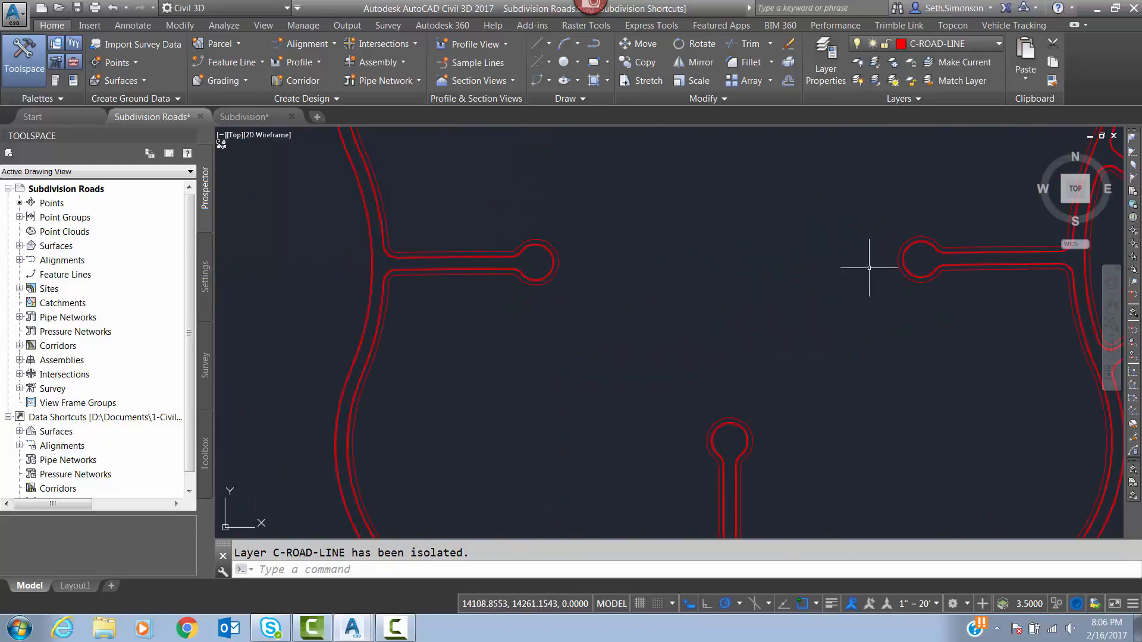
scroll(496, 249, up, 4)
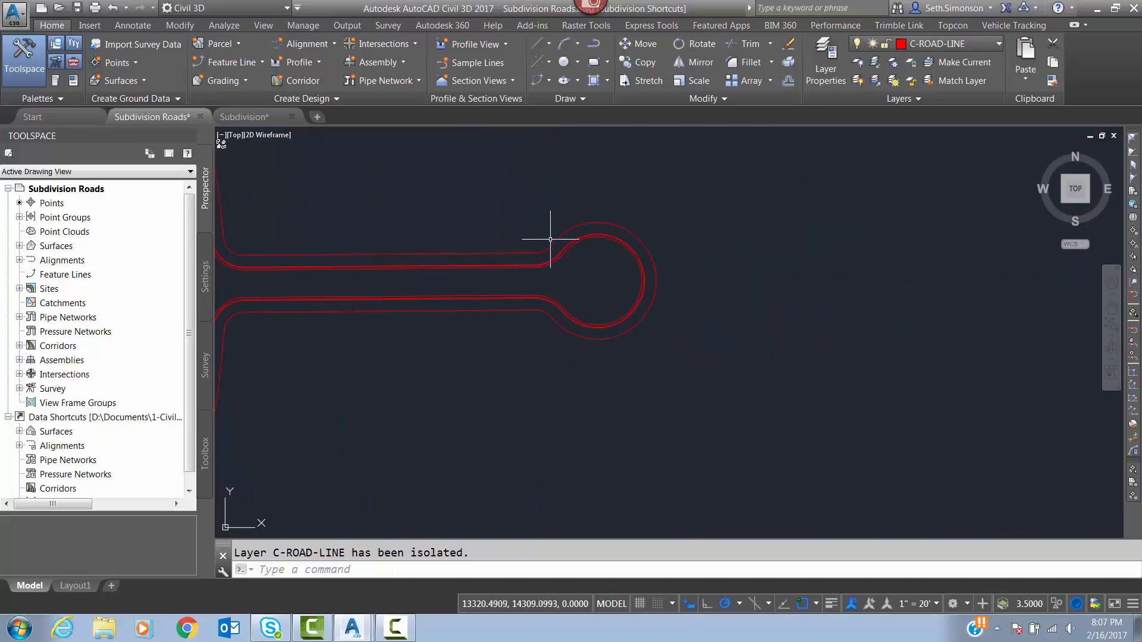
scroll(676, 301, down, 3)
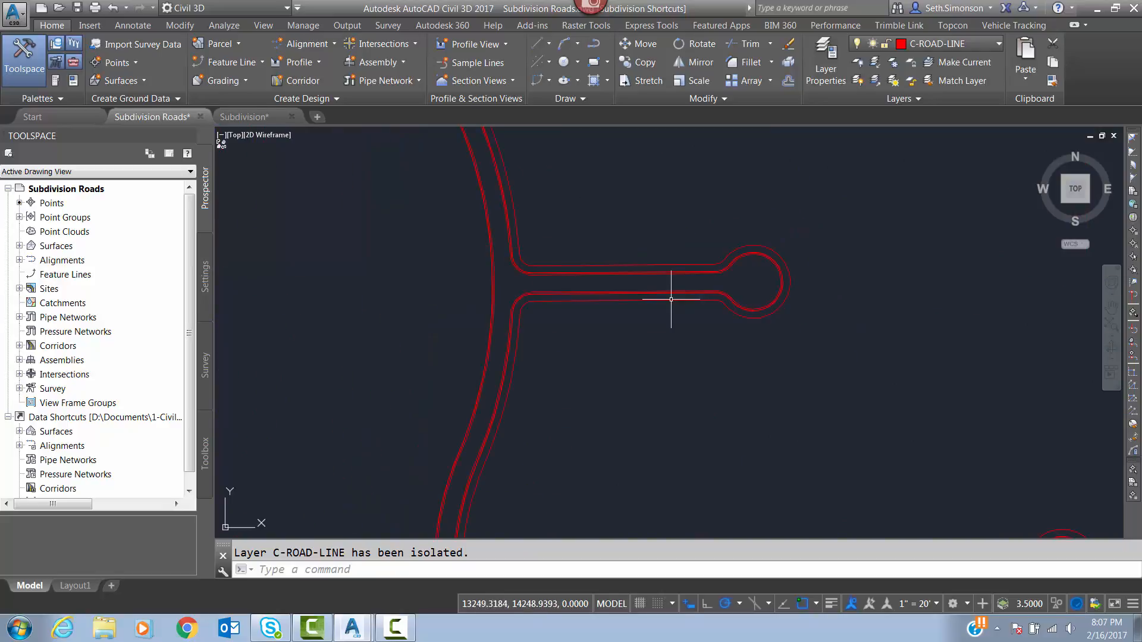
middle_drag(543, 313, 619, 283)
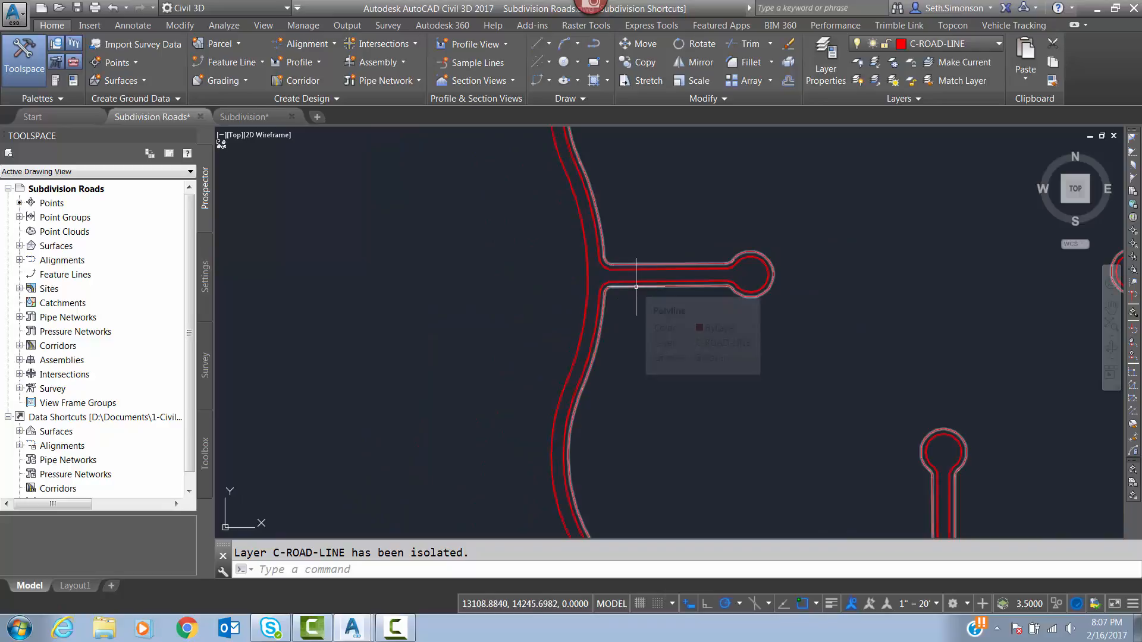
scroll(591, 333, down, 4)
mouse_move(667, 353)
middle_down()
mouse_move(616, 331)
mouse_move(628, 261)
middle_up()
scroll(523, 161, up, 4)
scroll(459, 247, down, 6)
scroll(599, 275, up, 8)
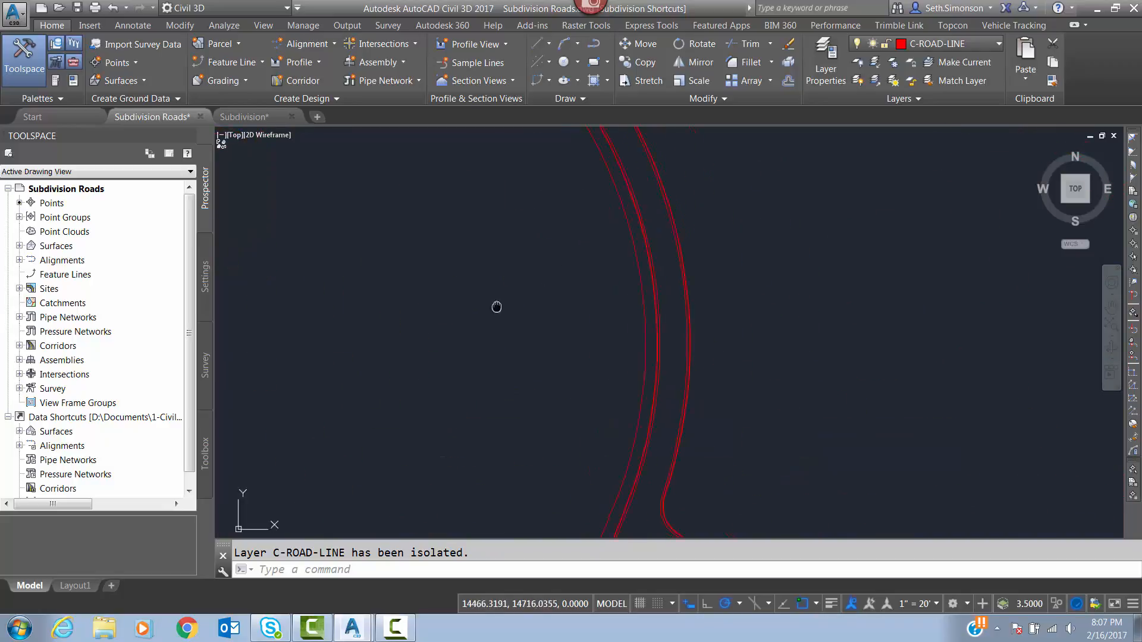
Step: Copy all the isolated road polylines to the clipboard with base point 0,0,0
scroll(583, 307, down, 7)
scroll(758, 322, down, 4)
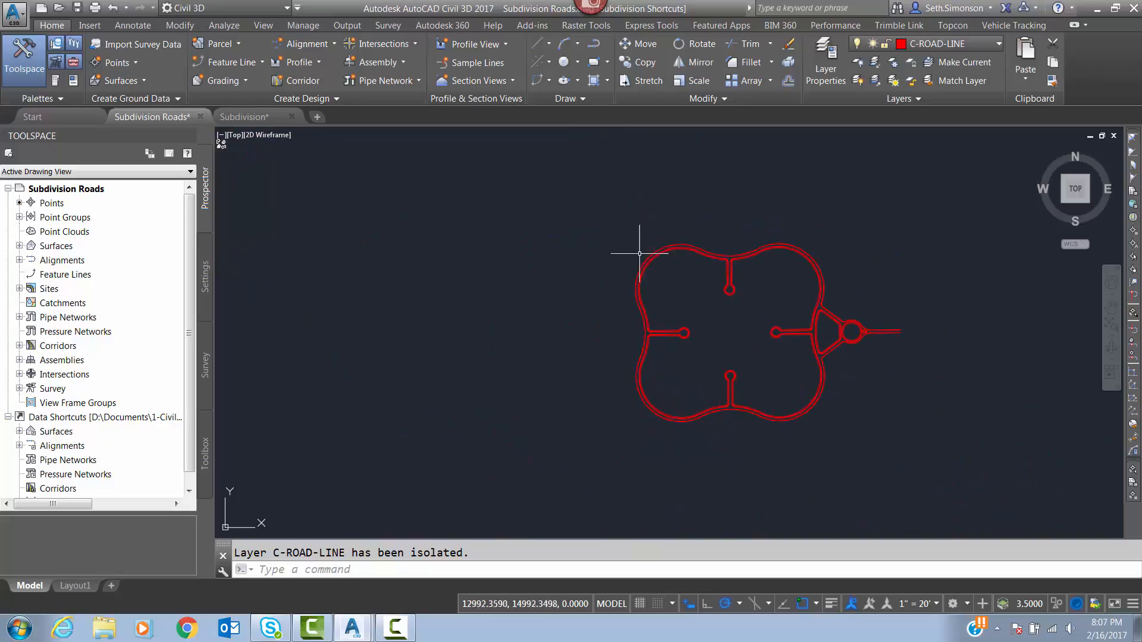
click(583, 211)
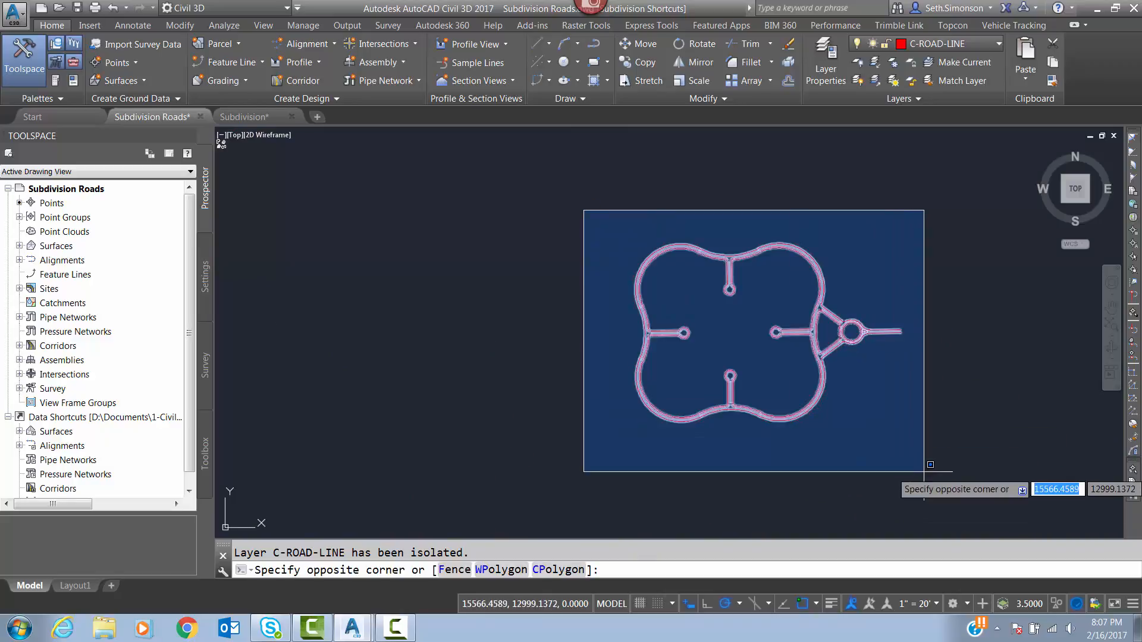
click(923, 471)
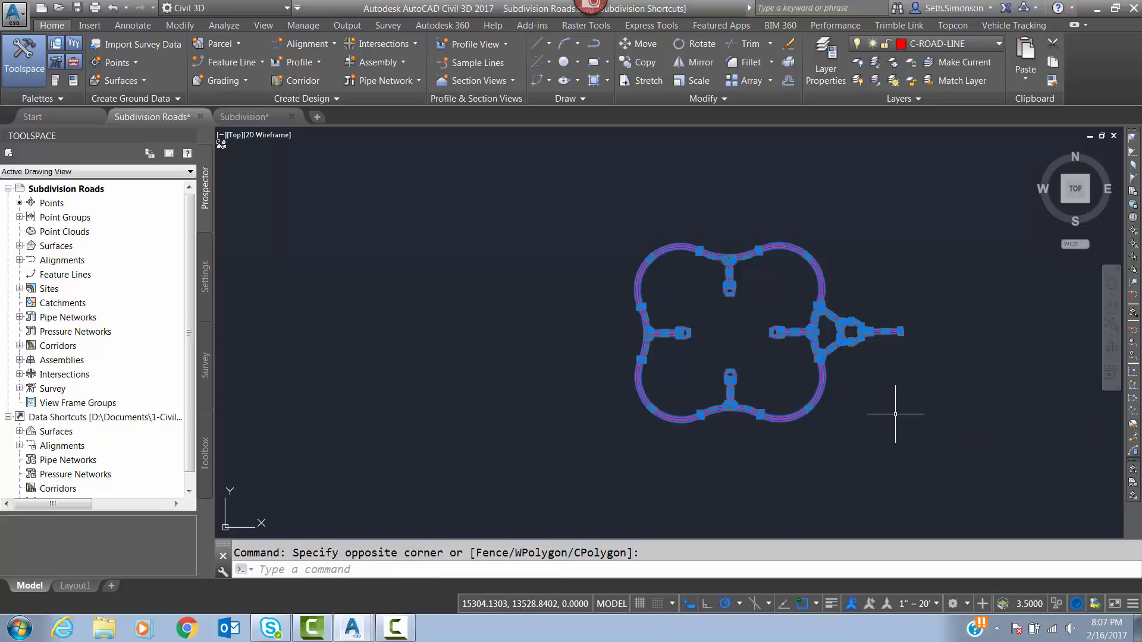
key(ctrl+shift+c)
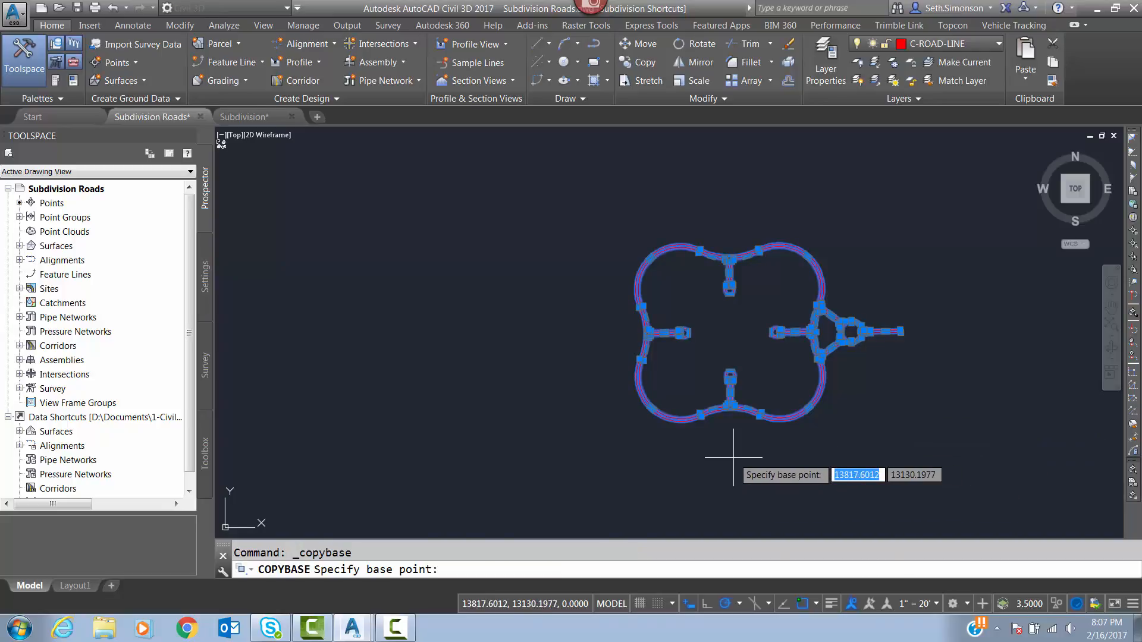
text(0,0,0)
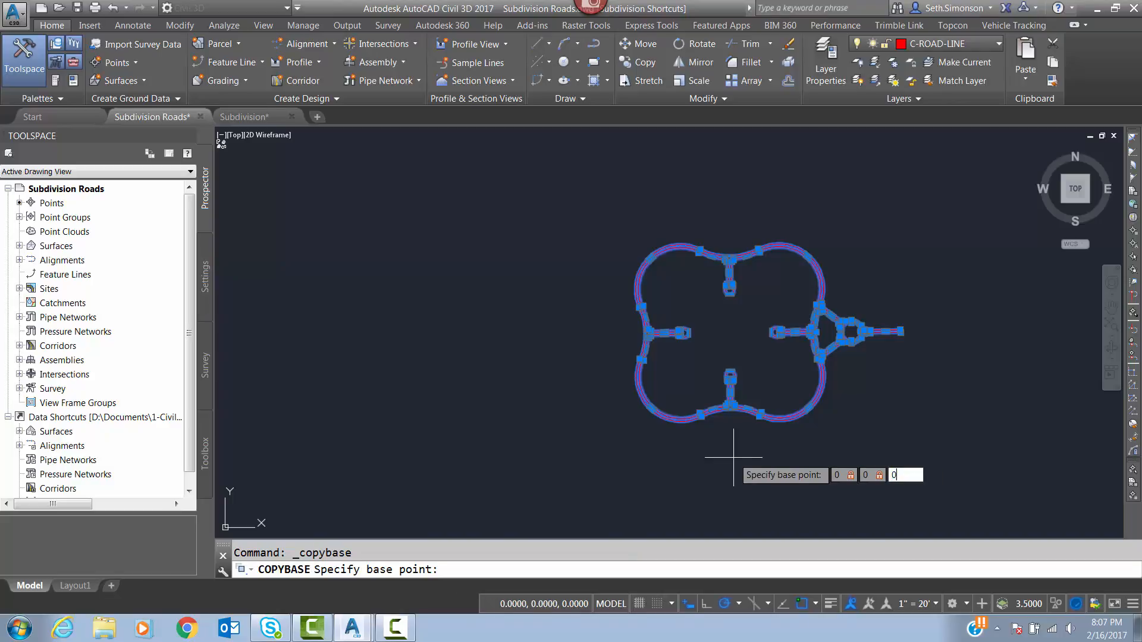
key(Return)
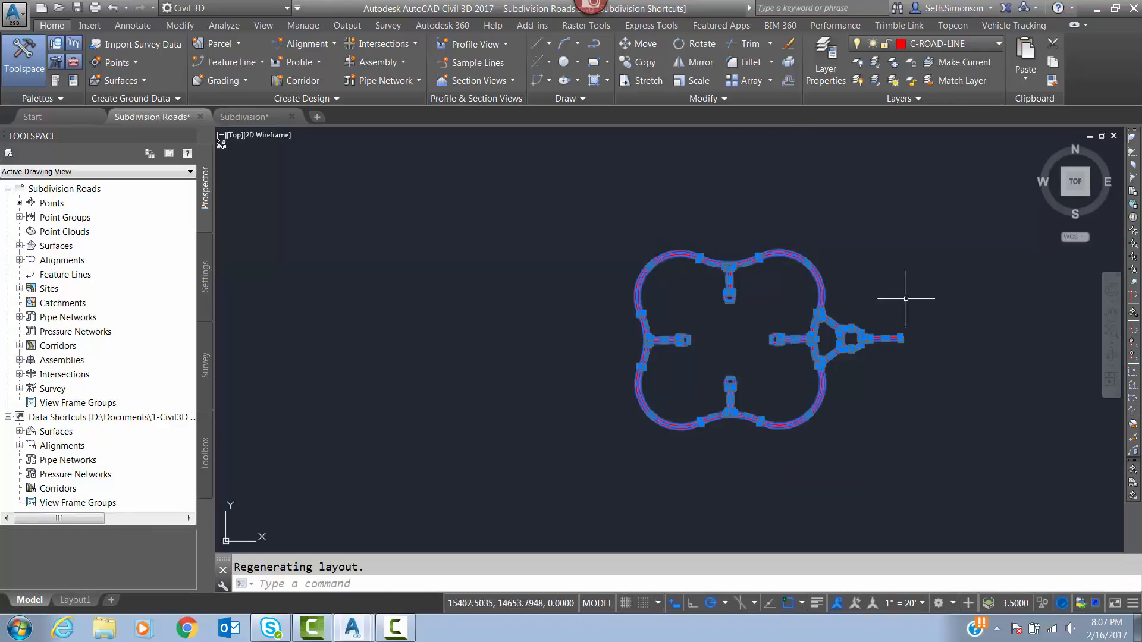
Step: Paste the copied road polylines into the Subdivision drawing's model space at insertion point 0,0,0
mouse_move(231, 117)
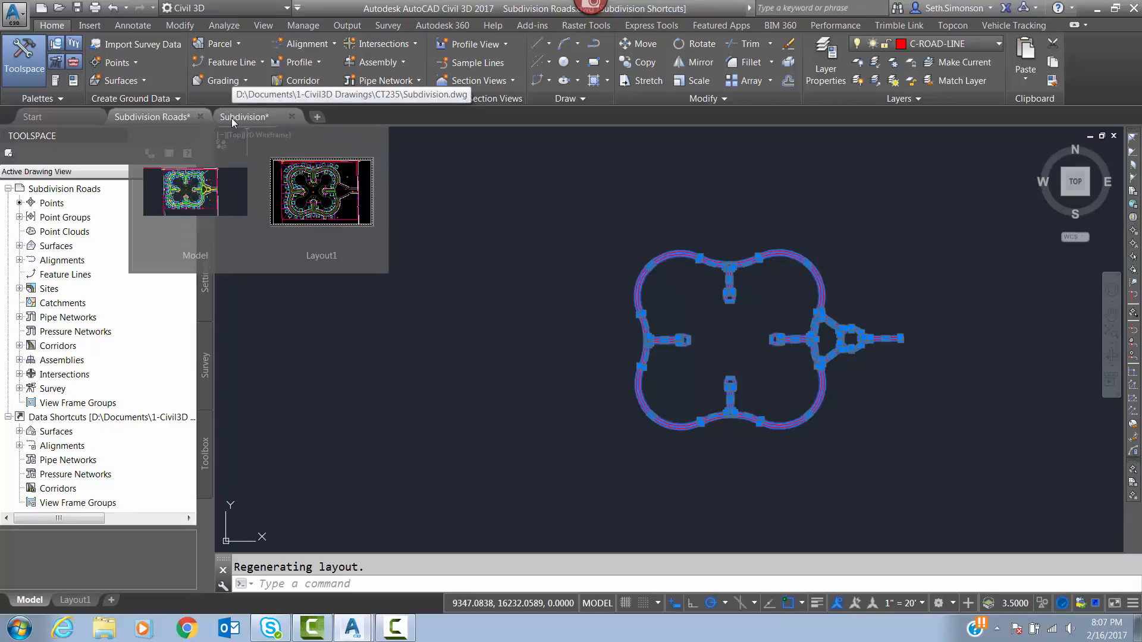
click(232, 120)
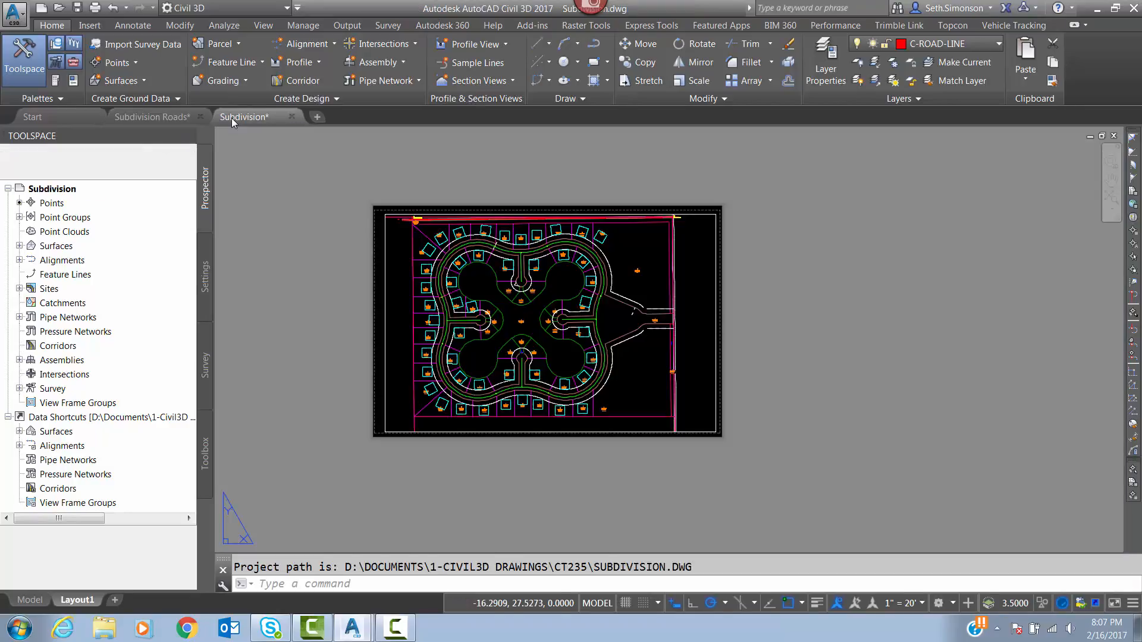
click(24, 602)
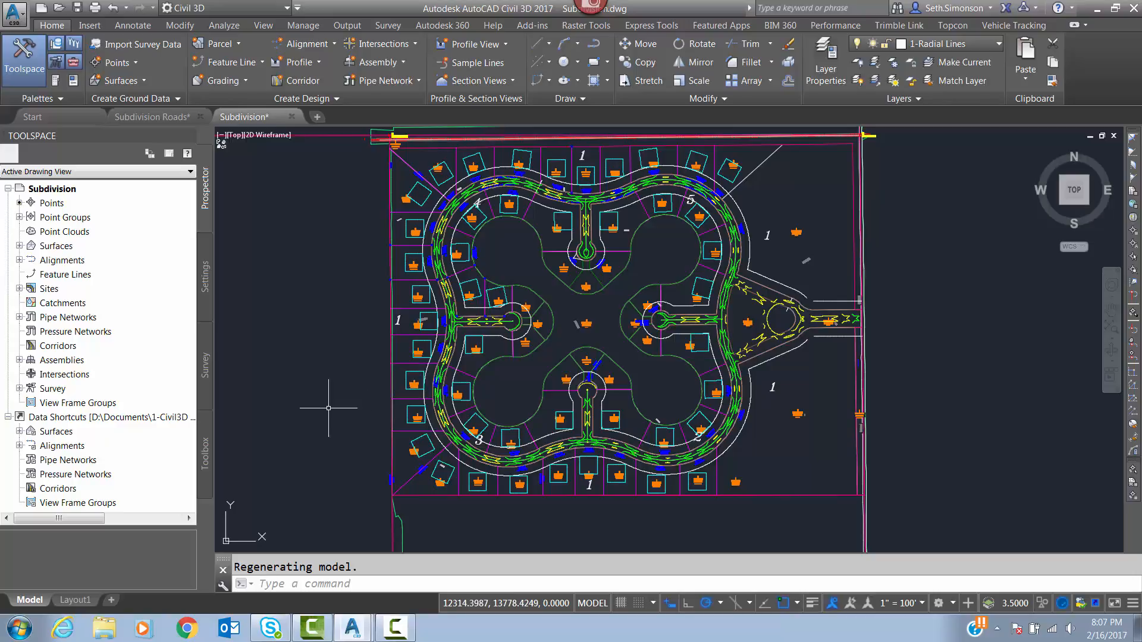
key(ctrl+v)
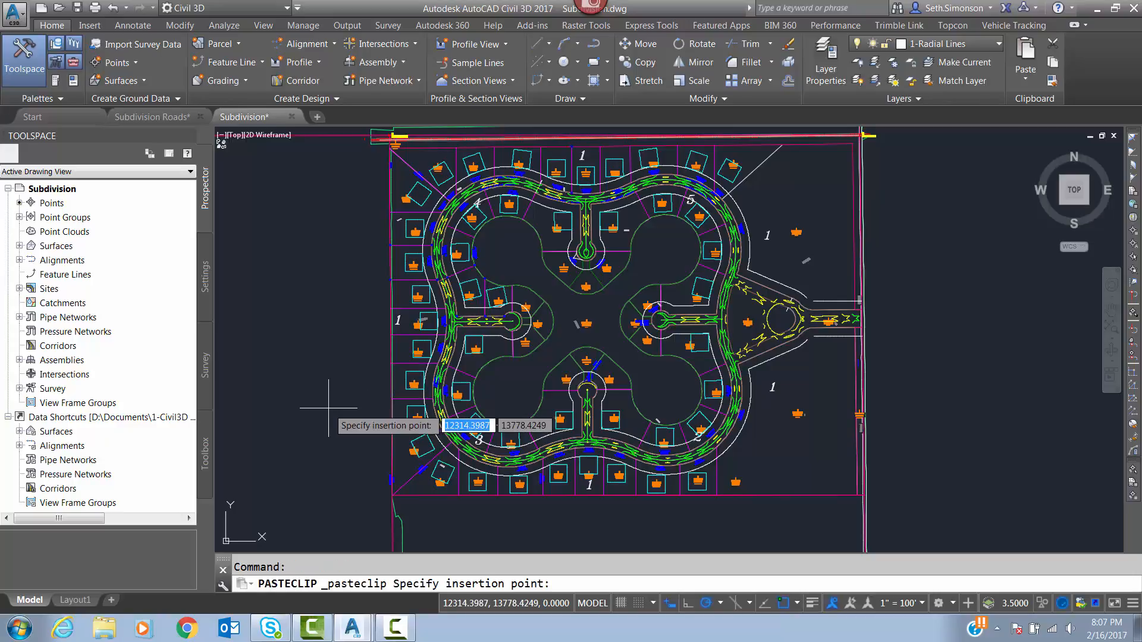
text(0,0,0)
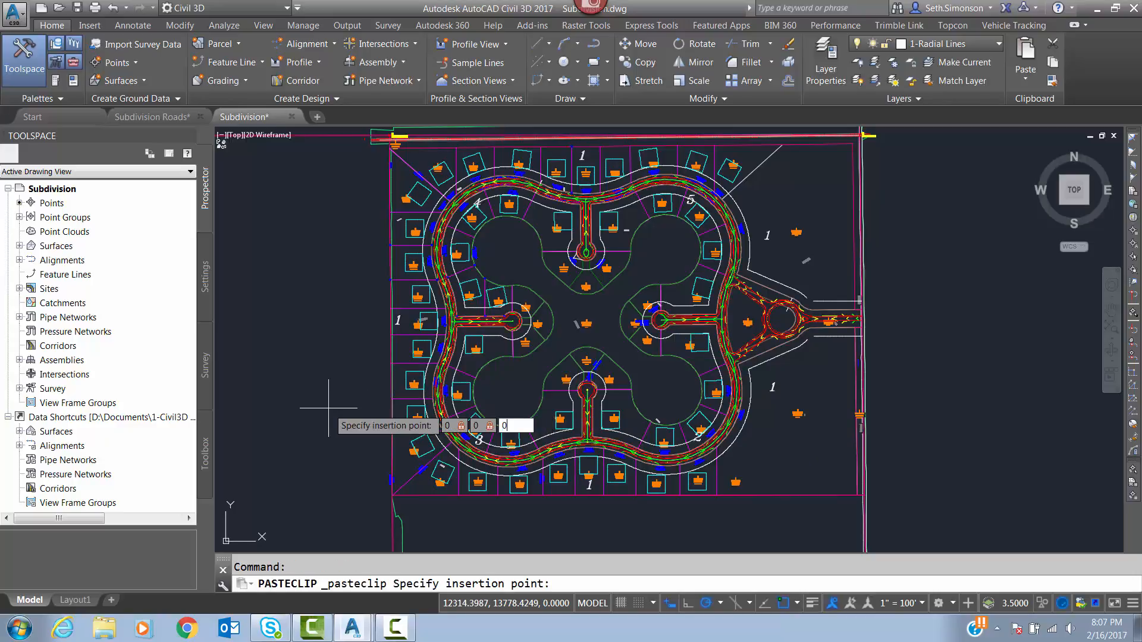
key(Return)
Step: Examine how the pasted road linework fits the alignments, contours and lots around the loop, cul-de-sacs and roundabout
scroll(524, 333, up, 10)
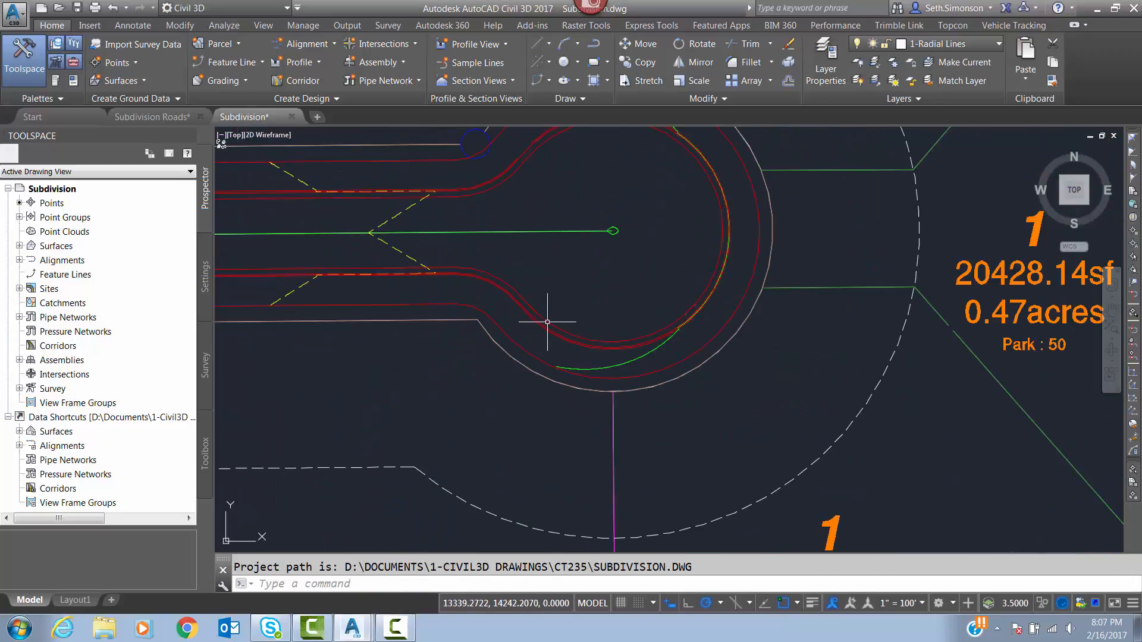
middle_drag(488, 280, 636, 297)
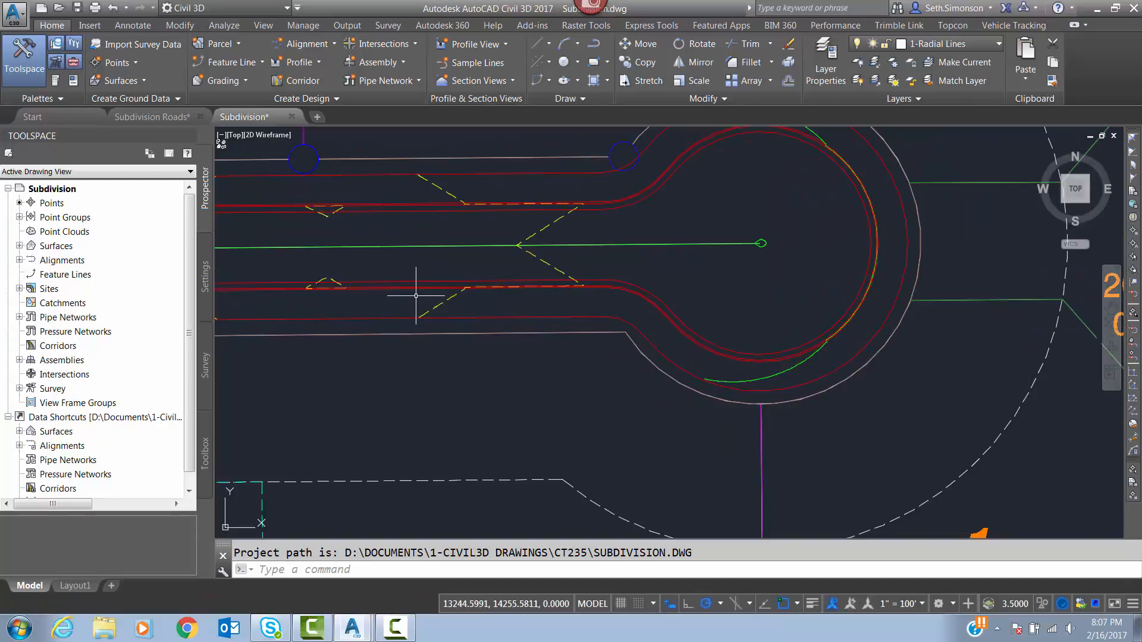
scroll(416, 297, down, 5)
middle_drag(417, 297, 898, 360)
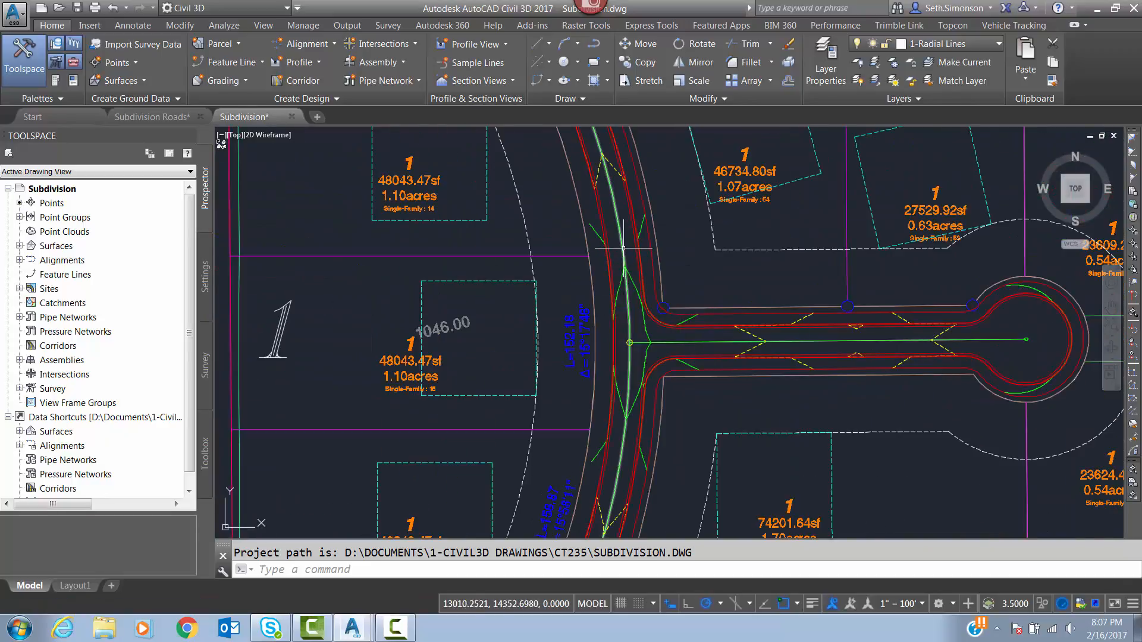
middle_drag(636, 305, 643, 534)
scroll(642, 247, down, 4)
middle_drag(642, 247, 444, 395)
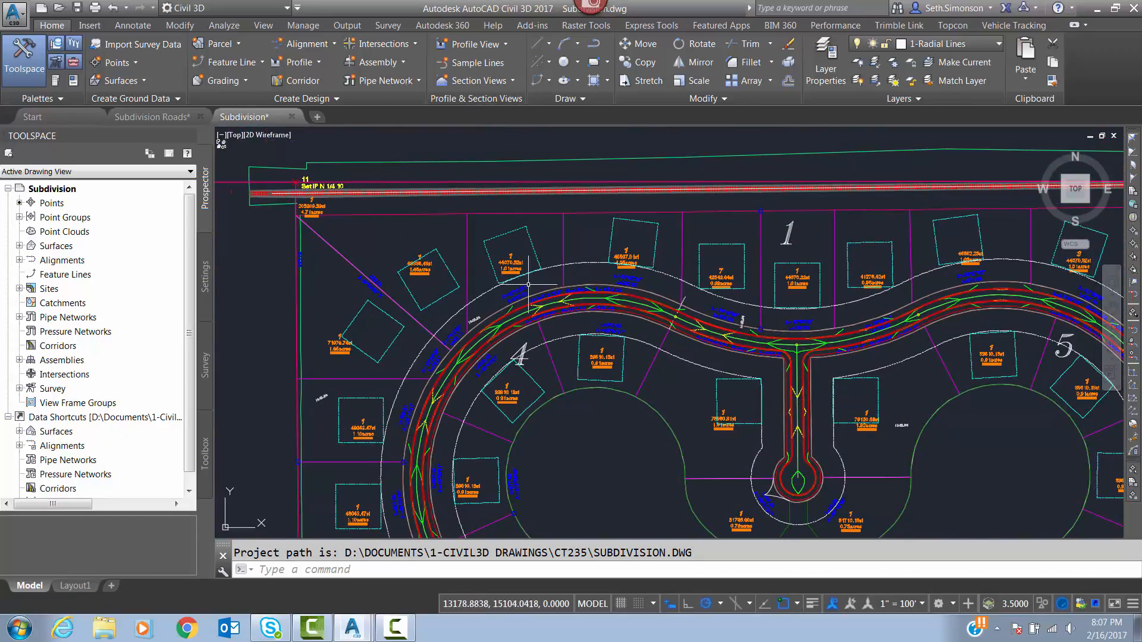
scroll(606, 320, up, 4)
middle_drag(782, 357, 378, 265)
middle_drag(632, 351, 492, 308)
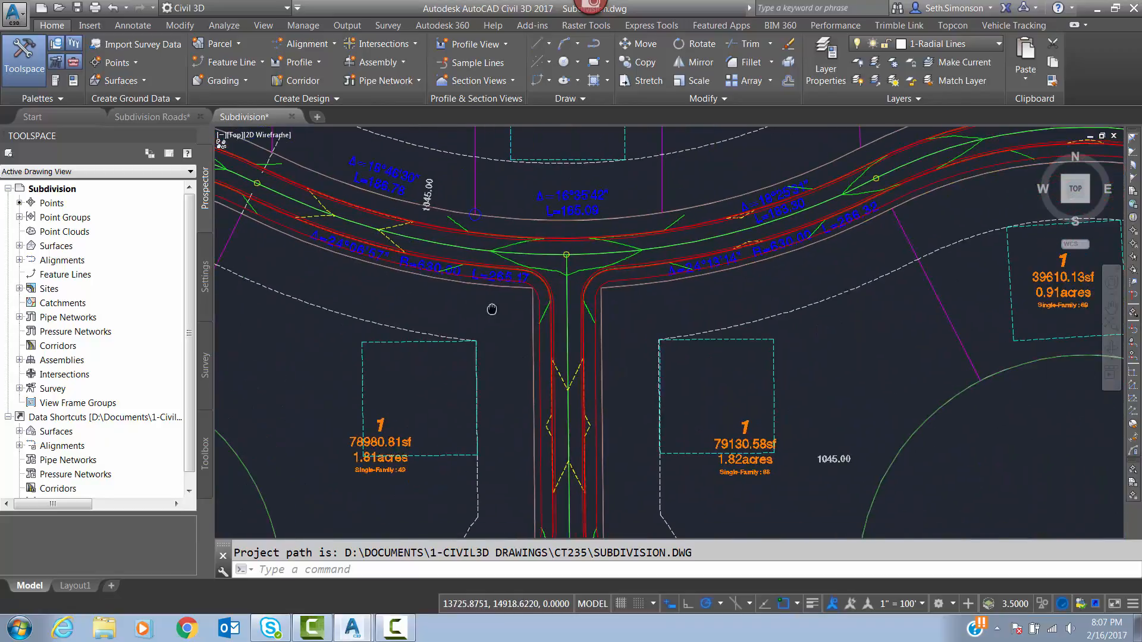
middle_drag(702, 286, 477, 254)
scroll(469, 253, down, 4)
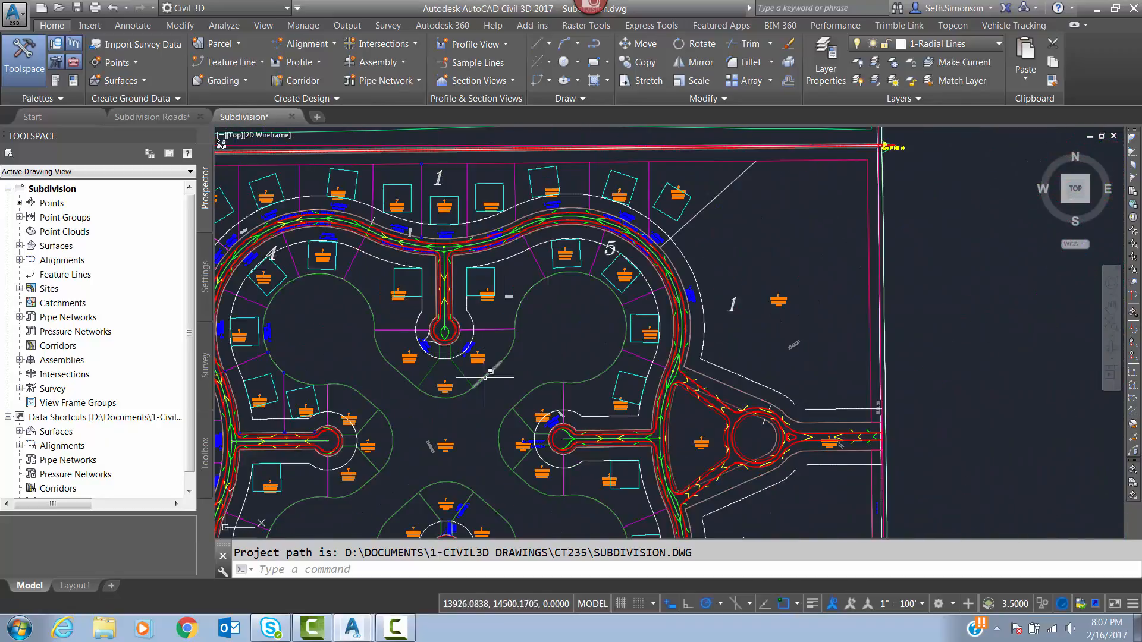
mouse_move(485, 377)
middle_down()
mouse_move(454, 301)
mouse_move(603, 350)
mouse_move(737, 349)
middle_up()
scroll(725, 349, down, 2)
middle_drag(639, 382, 698, 339)
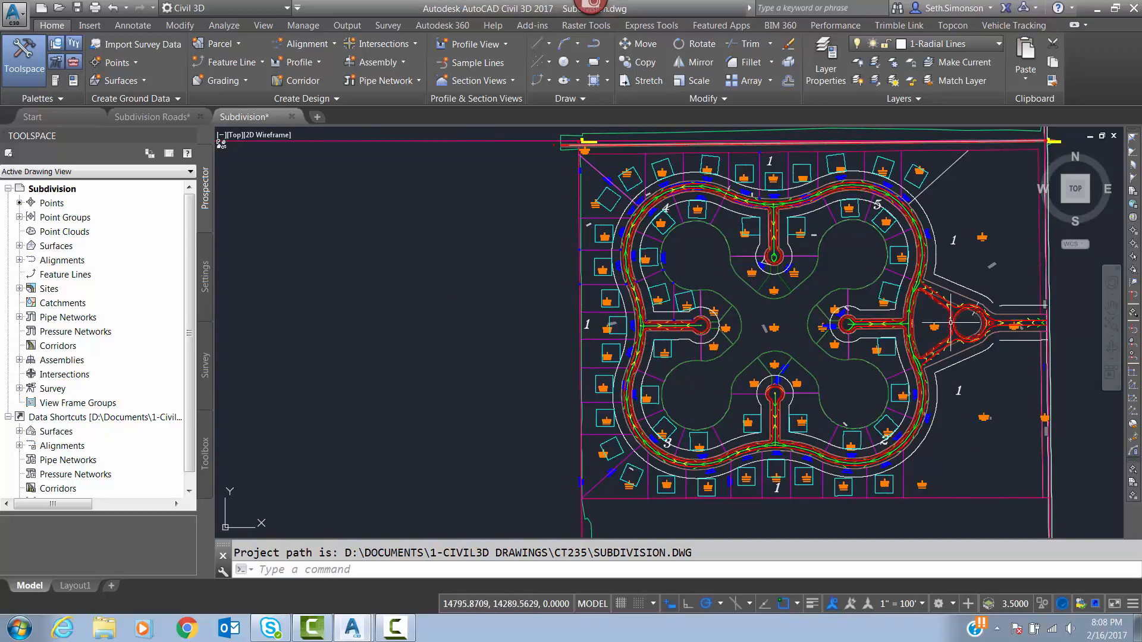
scroll(940, 325, up, 4)
middle_drag(629, 363, 825, 335)
scroll(825, 332, down, 2)
middle_drag(682, 364, 798, 341)
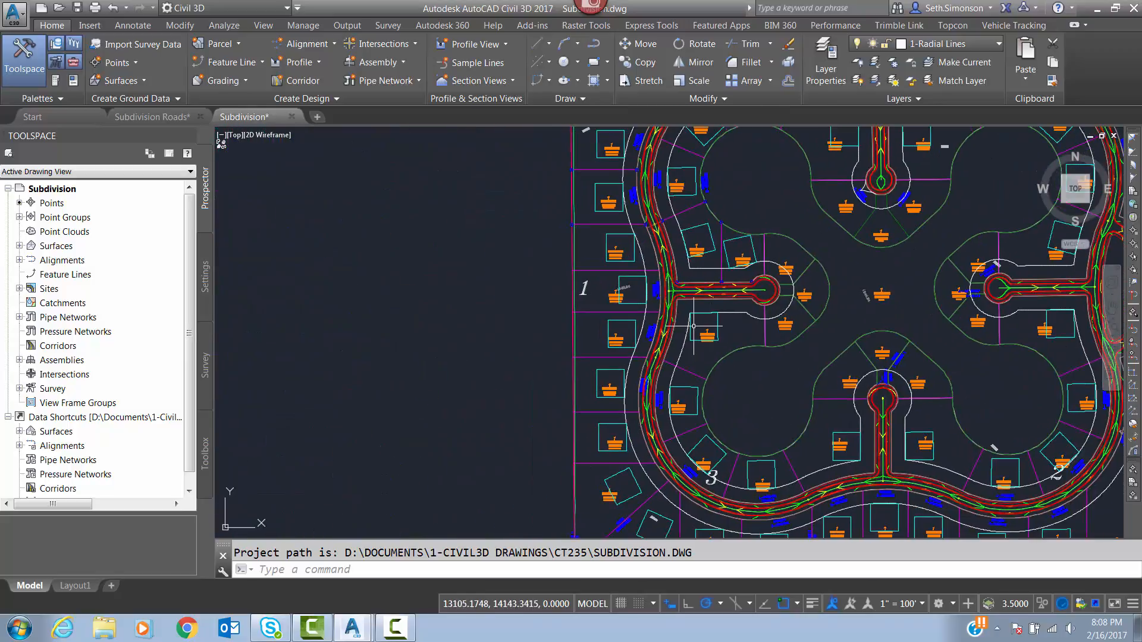
middle_drag(662, 364, 696, 400)
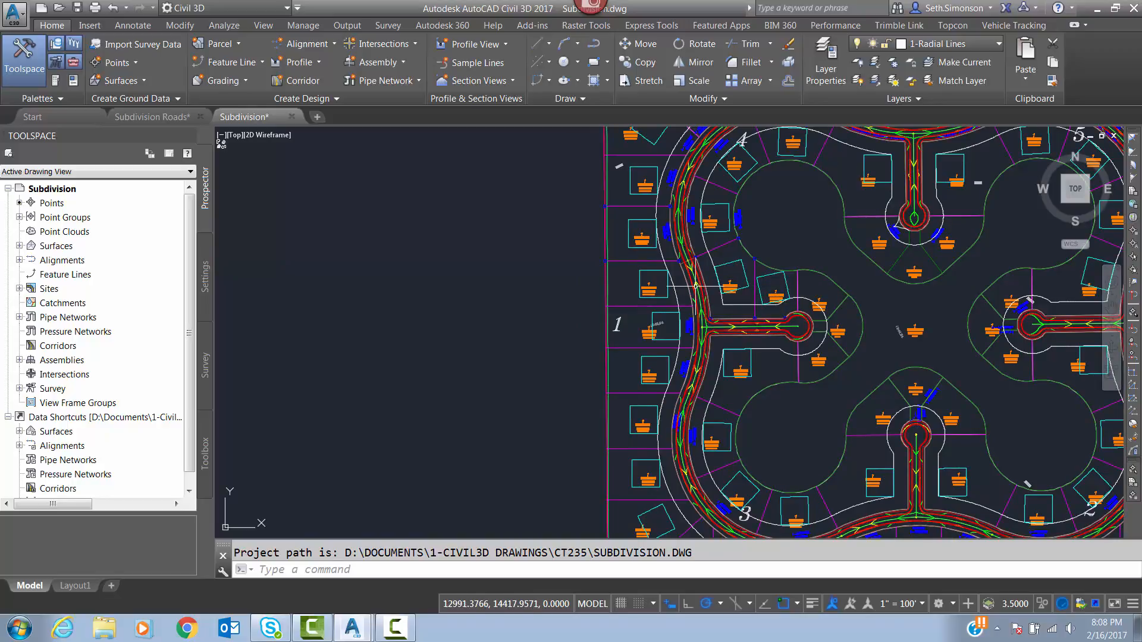
Step: Examine the building pads on the western and southern lots in relation to the adjoining road edge
mouse_move(669, 299)
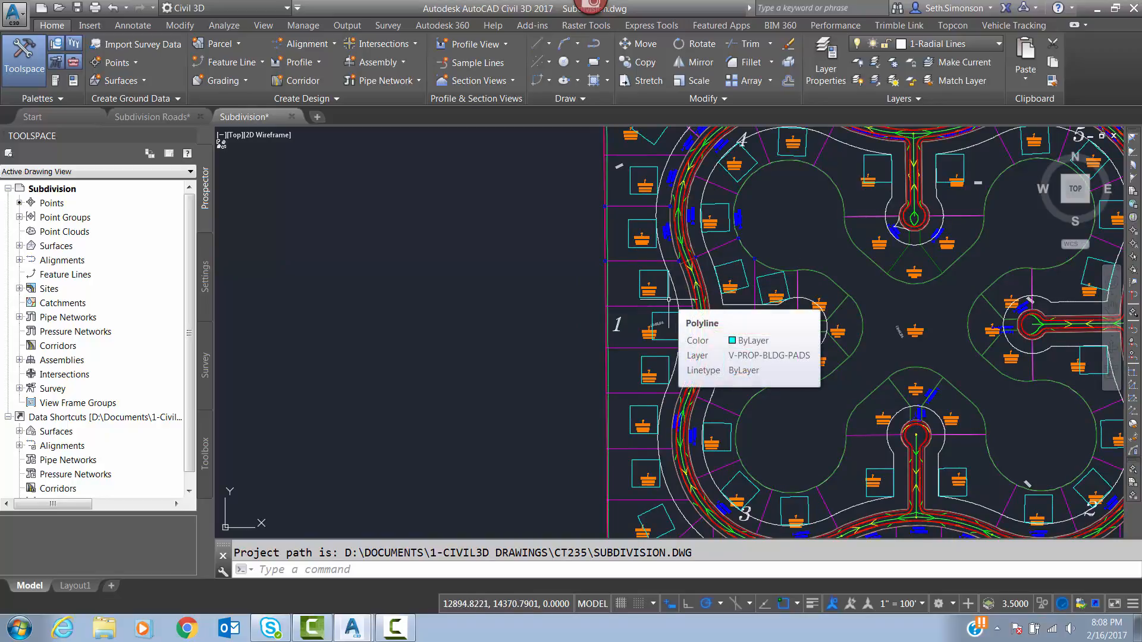
mouse_move(635, 295)
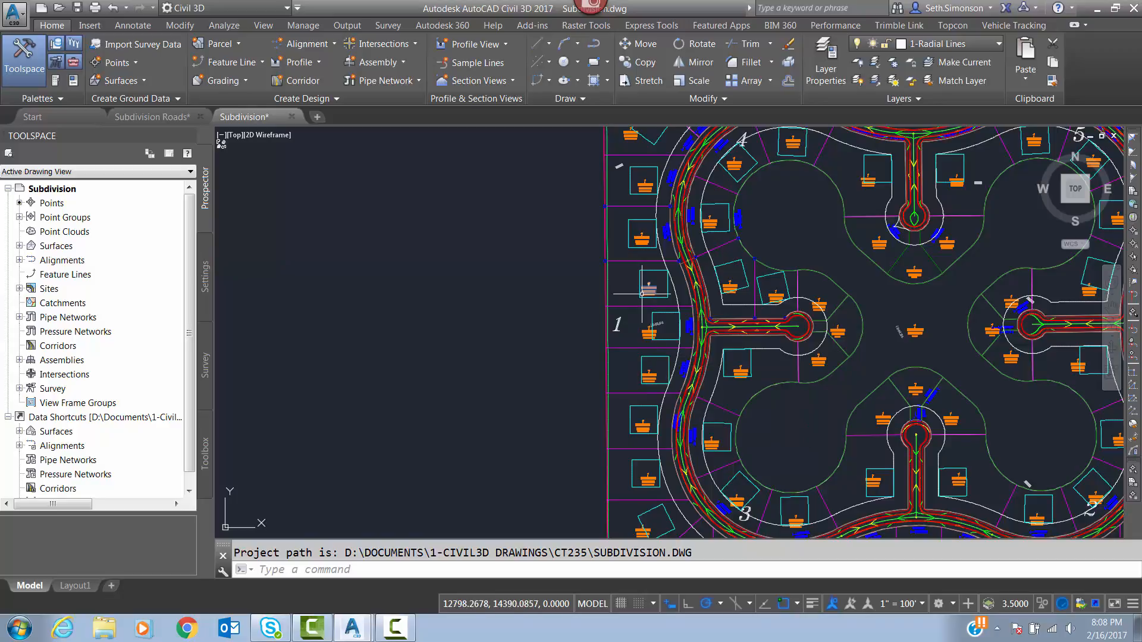
mouse_move(643, 301)
middle_down()
mouse_move(709, 389)
mouse_move(731, 450)
middle_up()
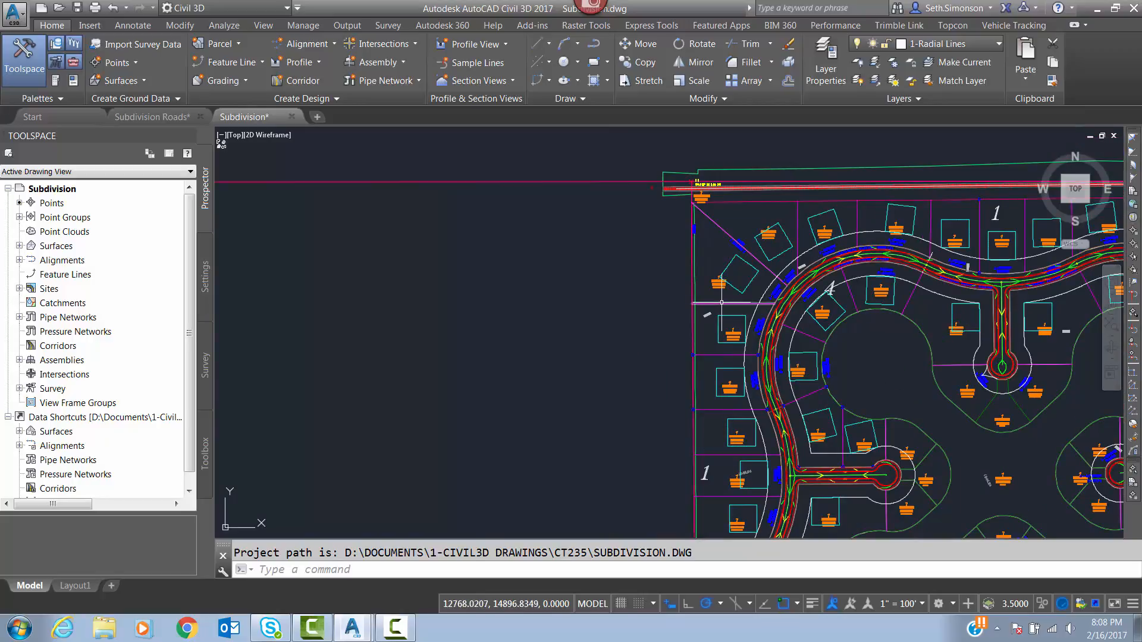
middle_drag(737, 369, 725, 307)
scroll(742, 383, down, 3)
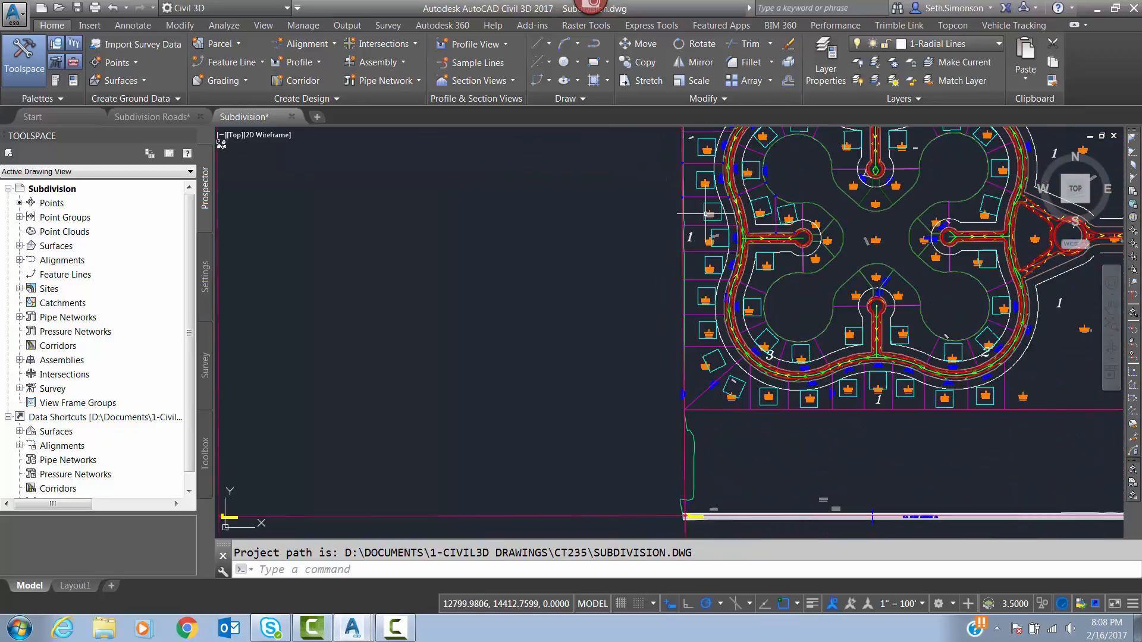
scroll(811, 417, up, 5)
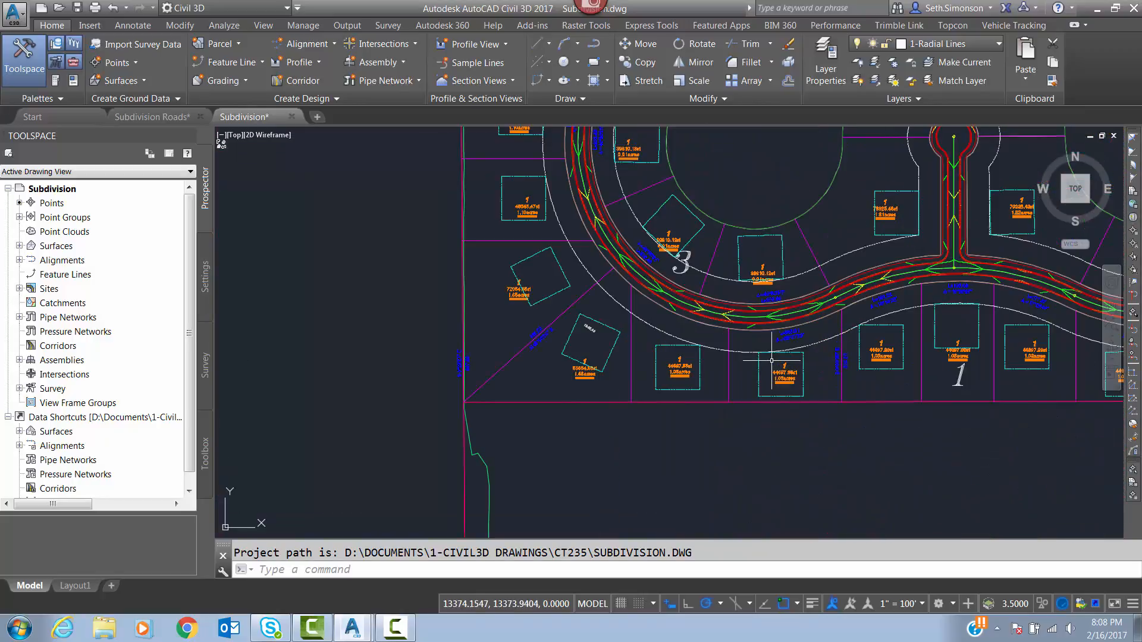
scroll(738, 338, up, 2)
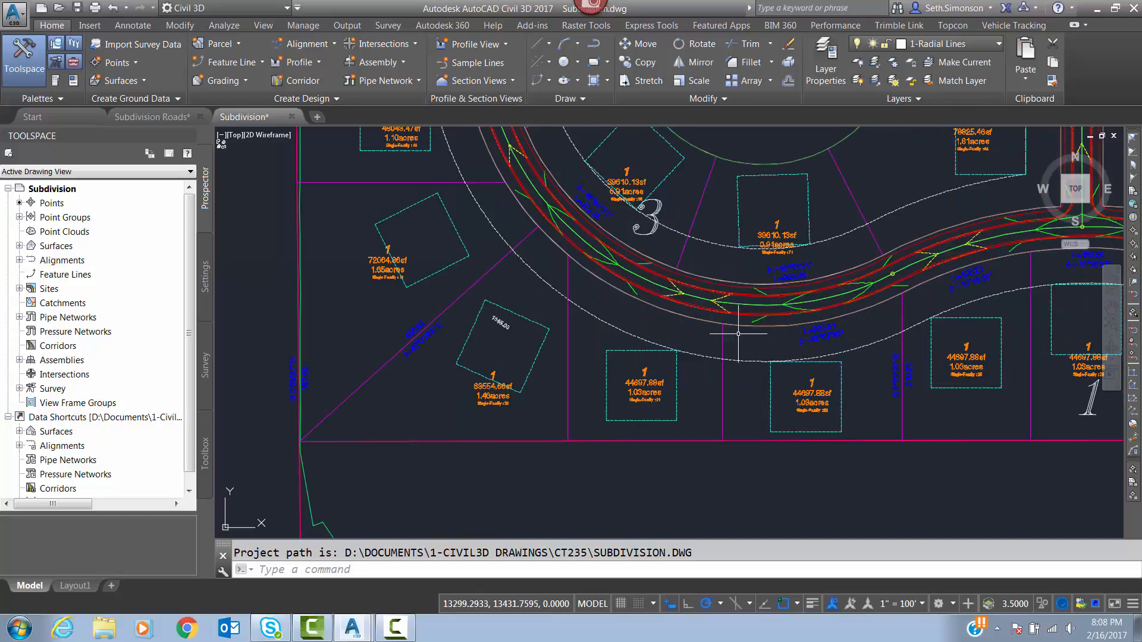
middle_drag(740, 334, 798, 339)
scroll(850, 364, up, 2)
middle_drag(648, 358, 783, 374)
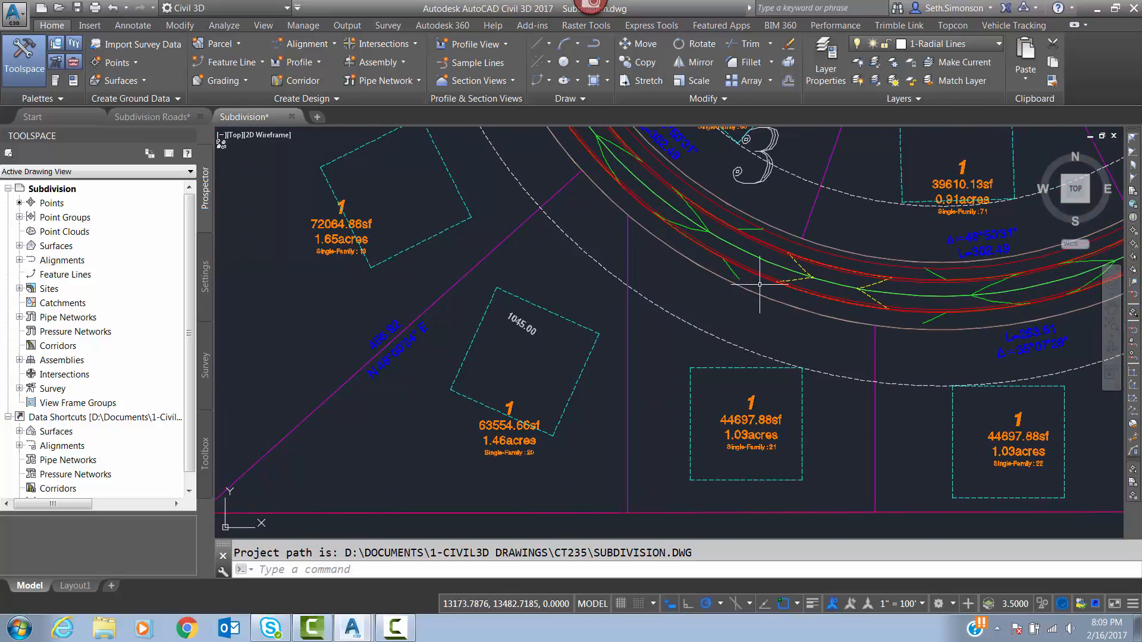
scroll(778, 277, up, 5)
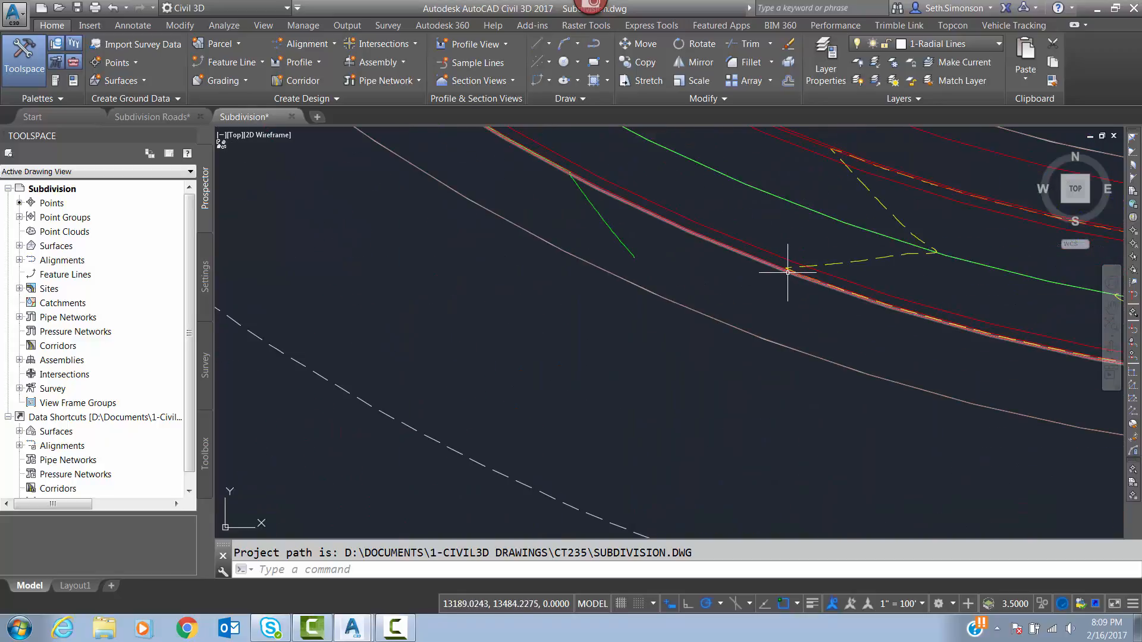
scroll(779, 278, down, 5)
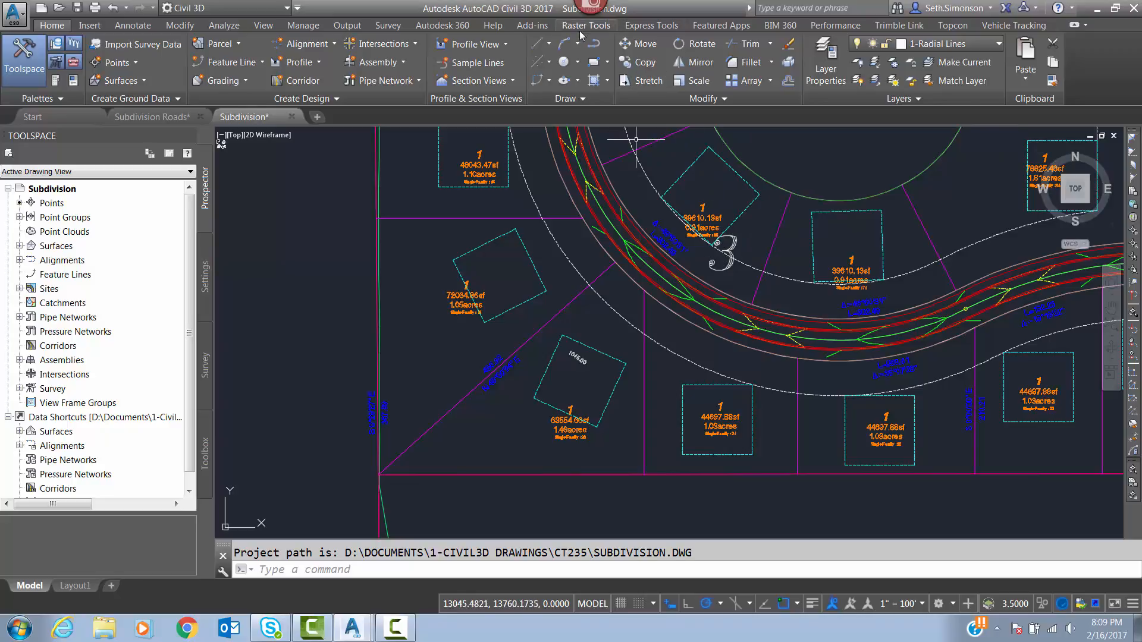
Step: Start a Surface Elevation and Grade at Point inquiry on the Road FG surface with the Inquiry Tool
click(234, 27)
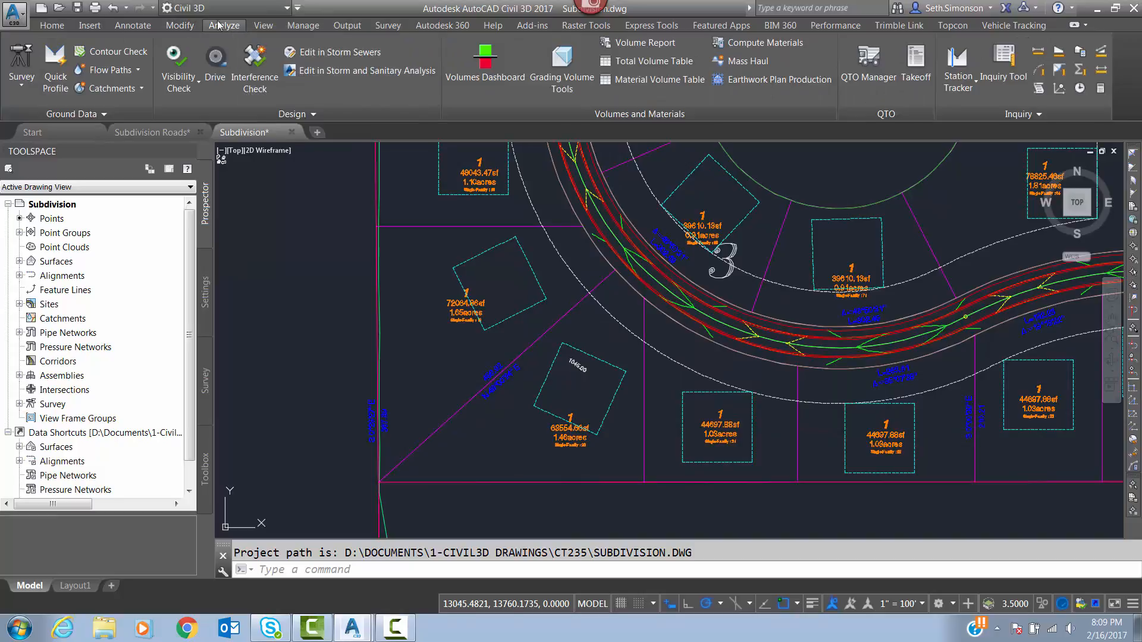
click(1021, 67)
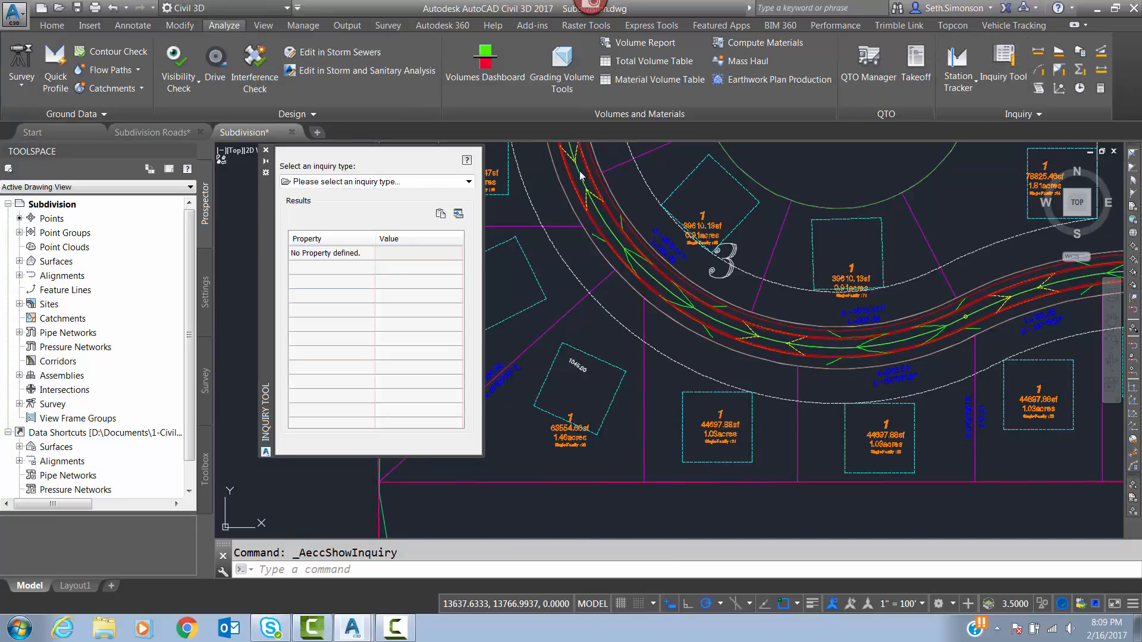
click(390, 182)
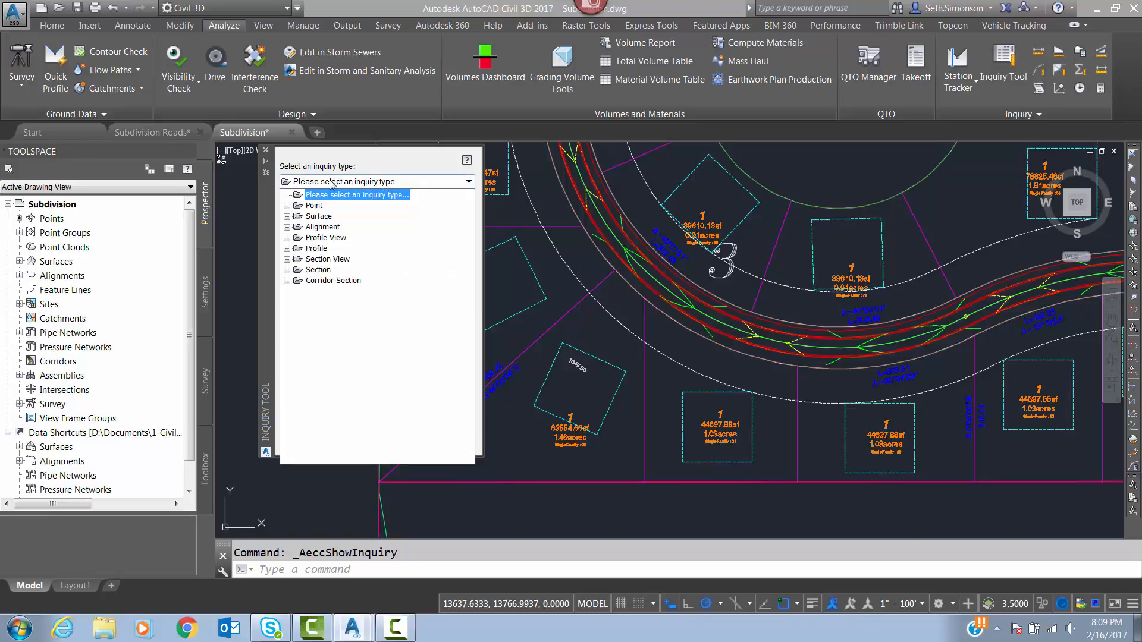
click(297, 217)
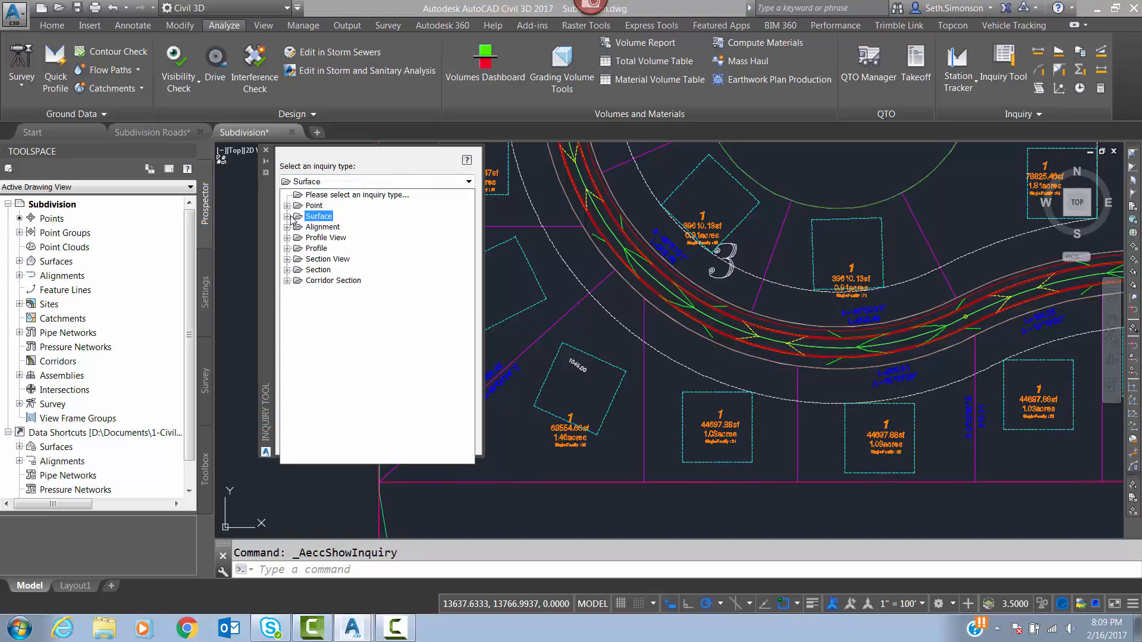
click(287, 217)
click(399, 228)
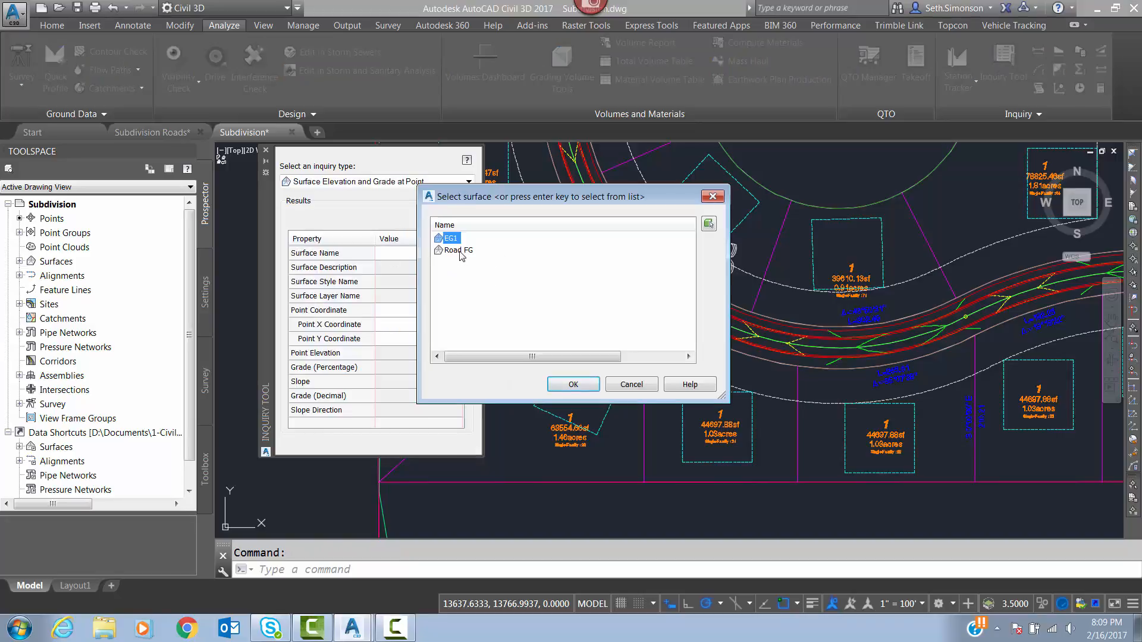
click(462, 252)
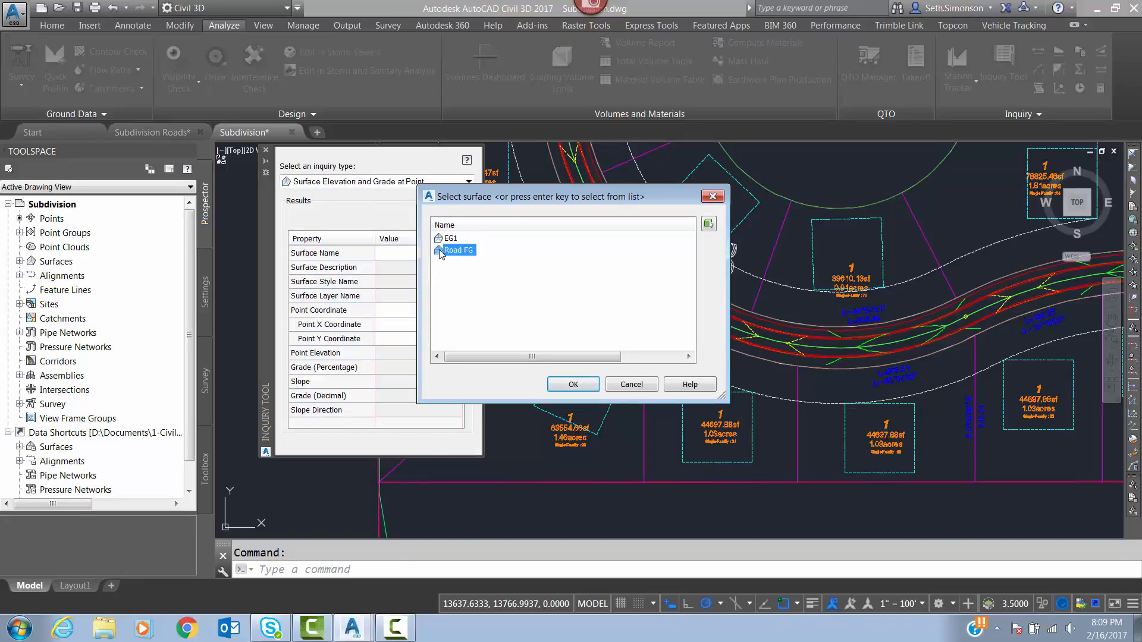
click(572, 384)
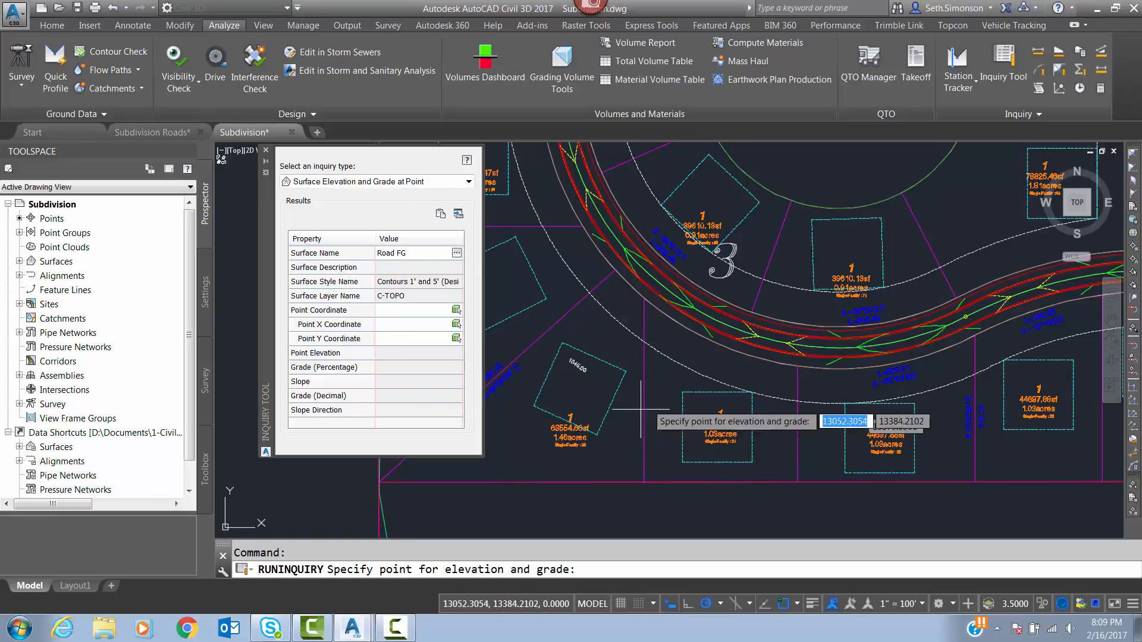
Step: Query the Road FG surface elevation at a Nearest-snapped point on the western road edge, opposite the western cul-de-sac's intersection
scroll(641, 325, down, 5)
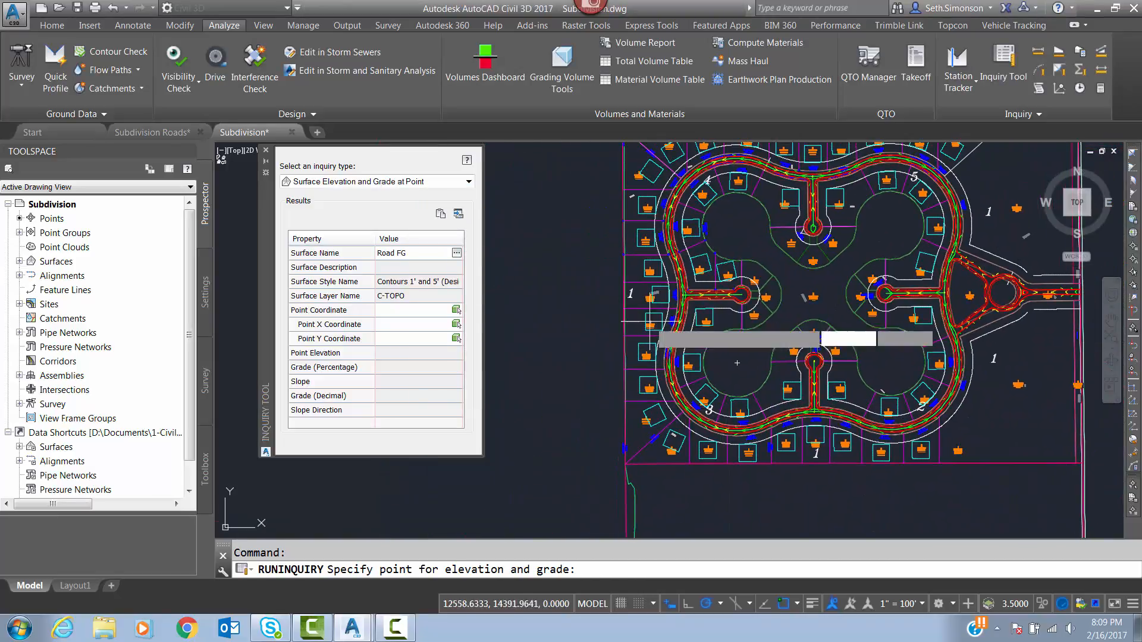
scroll(737, 363, up, 5)
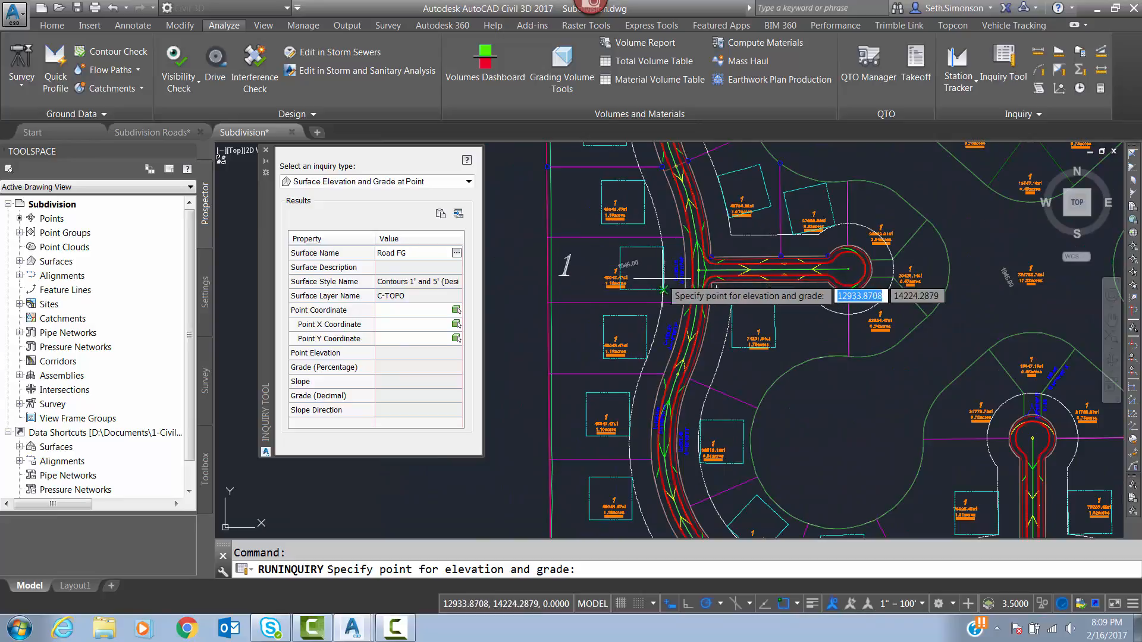
scroll(658, 278, up, 2)
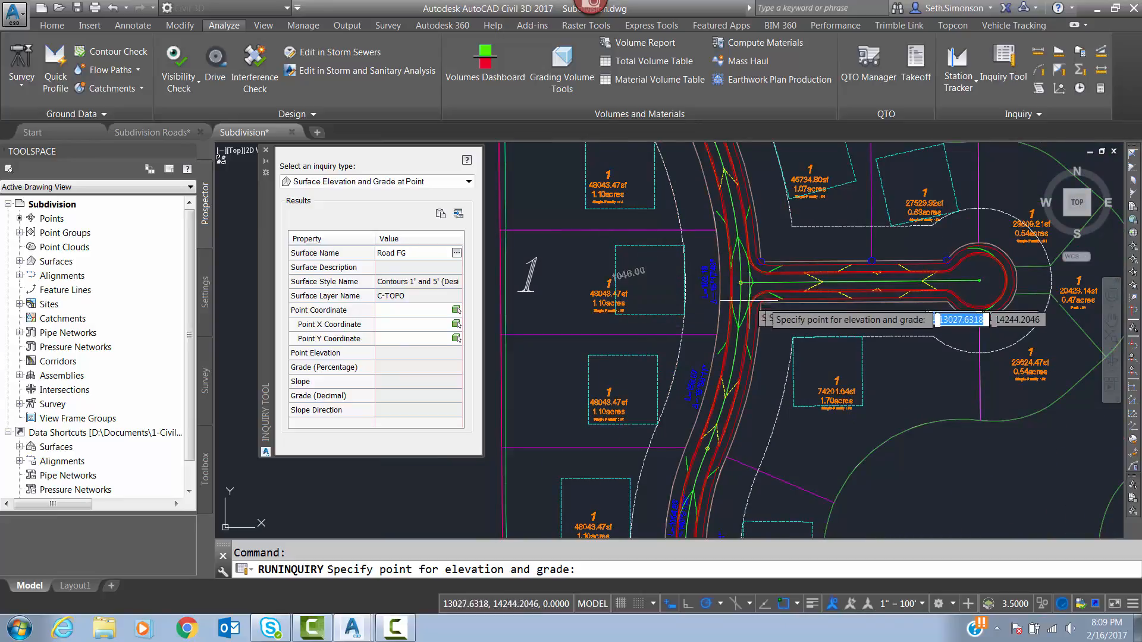
scroll(735, 280, up, 4)
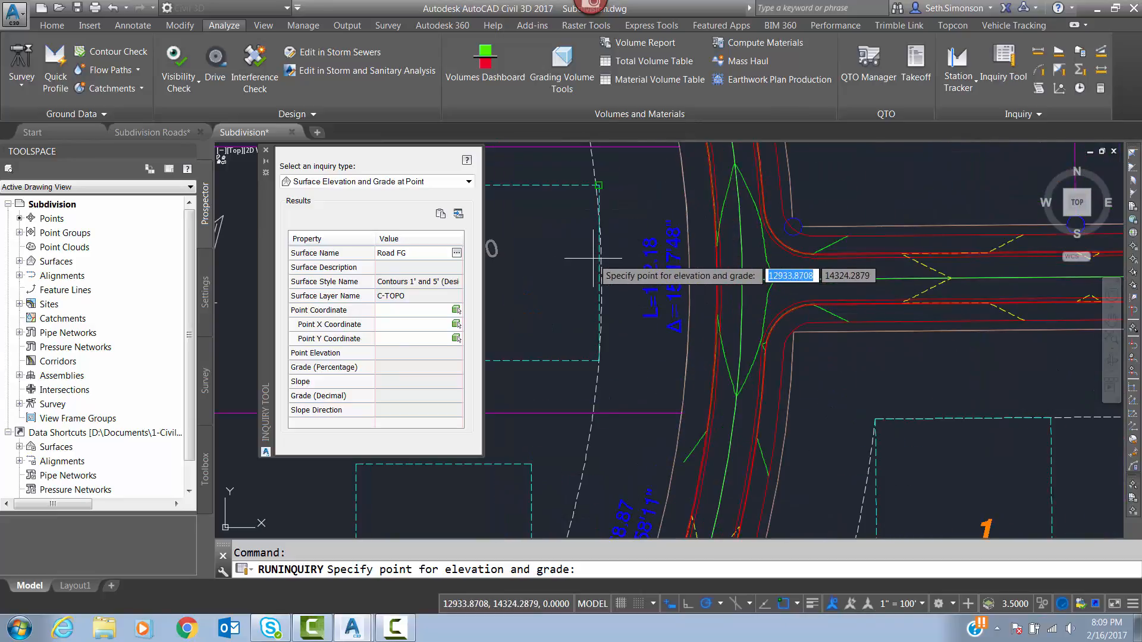
scroll(723, 268, up, 2)
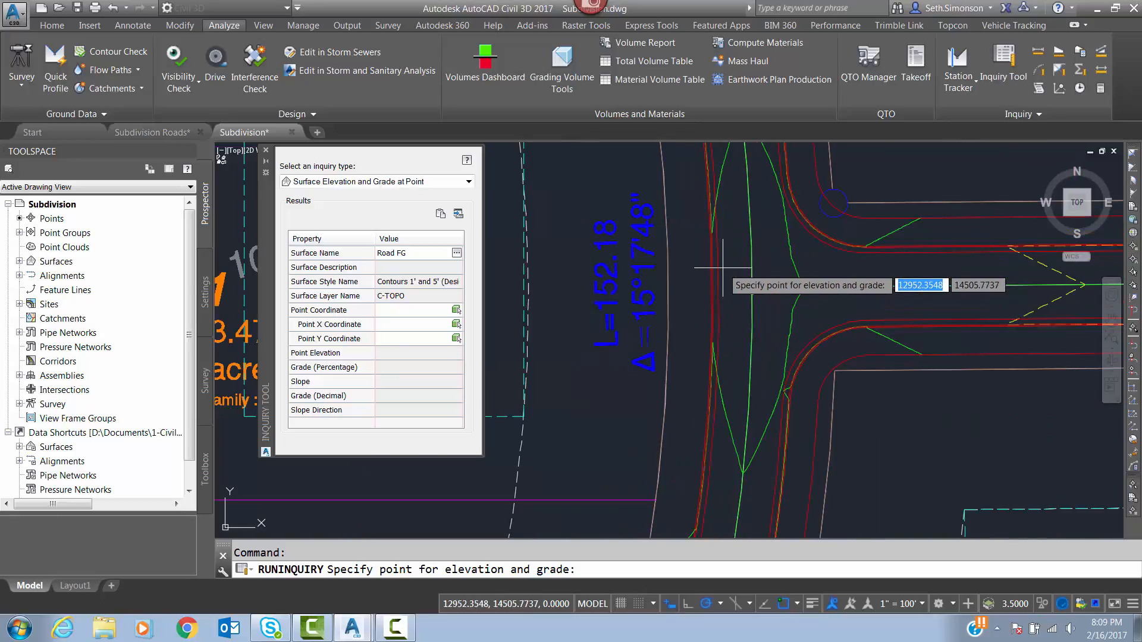
shift+right_click(706, 269)
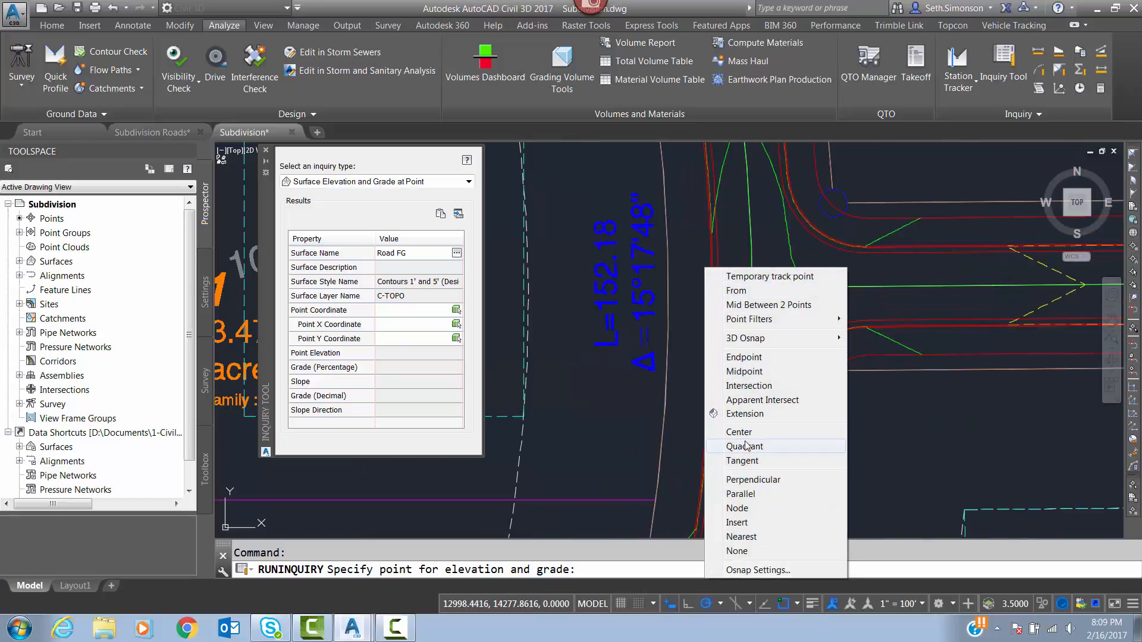
click(742, 536)
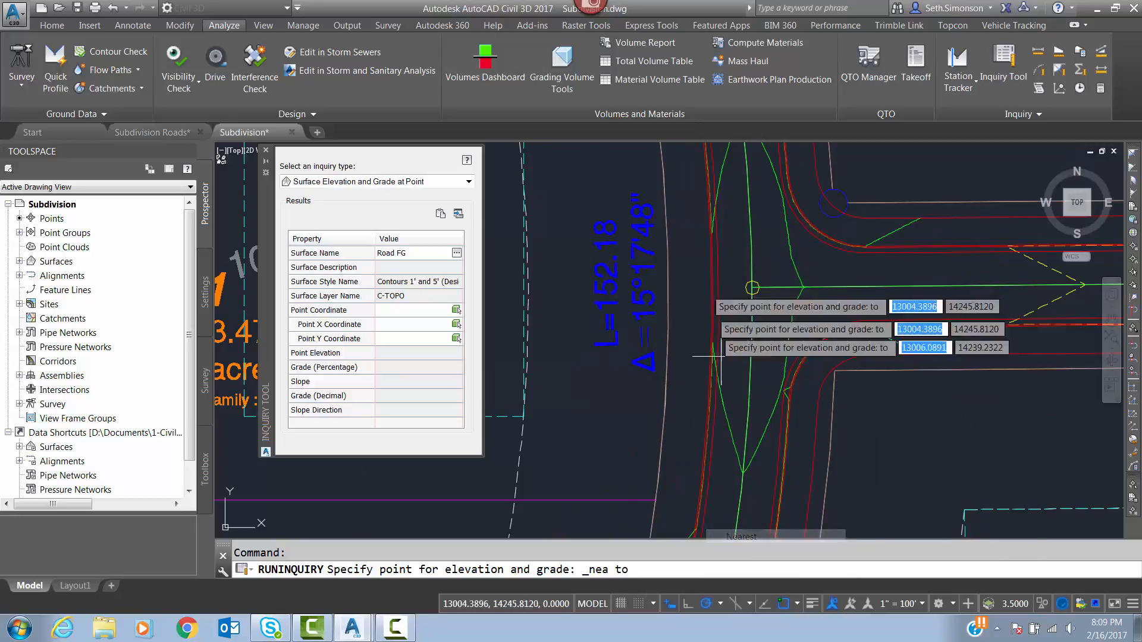
scroll(721, 279, up, 2)
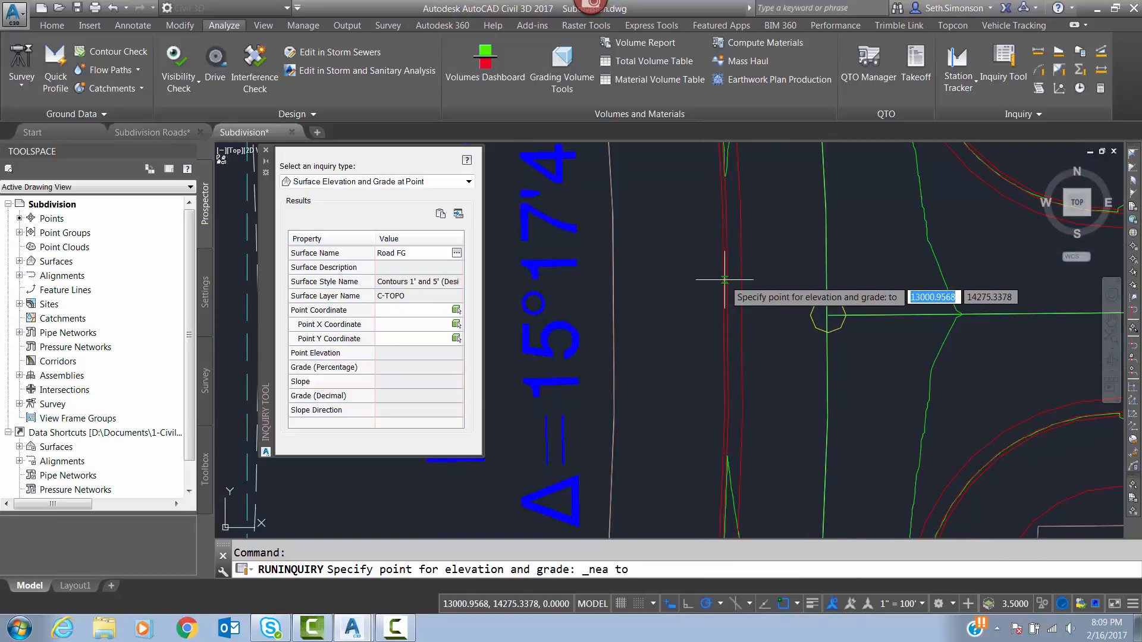
scroll(715, 279, up, 2)
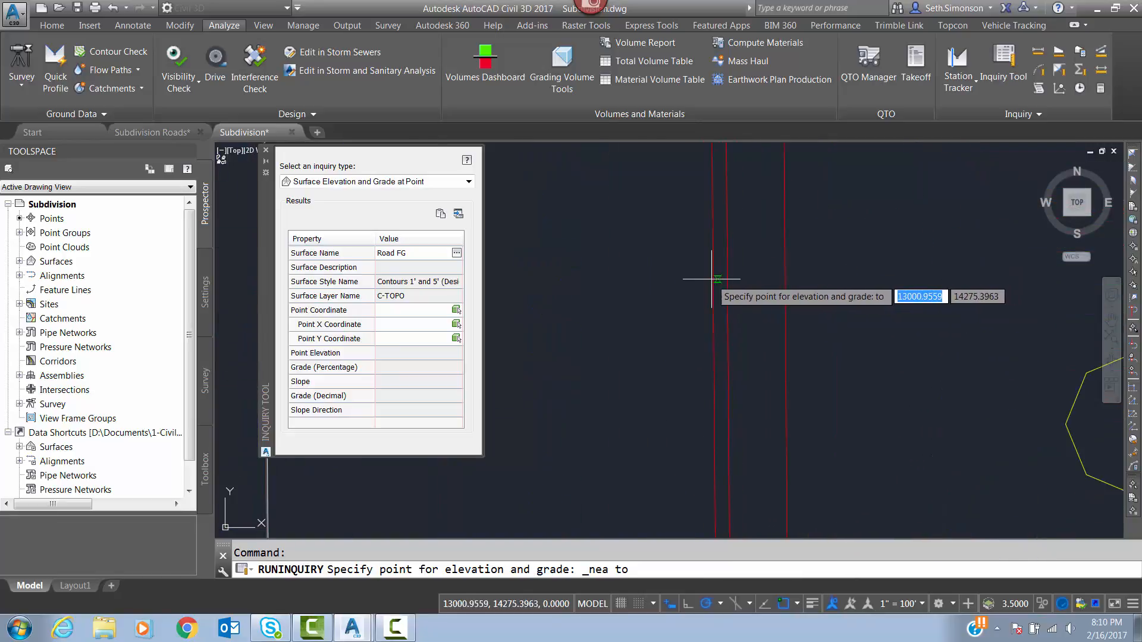
click(715, 278)
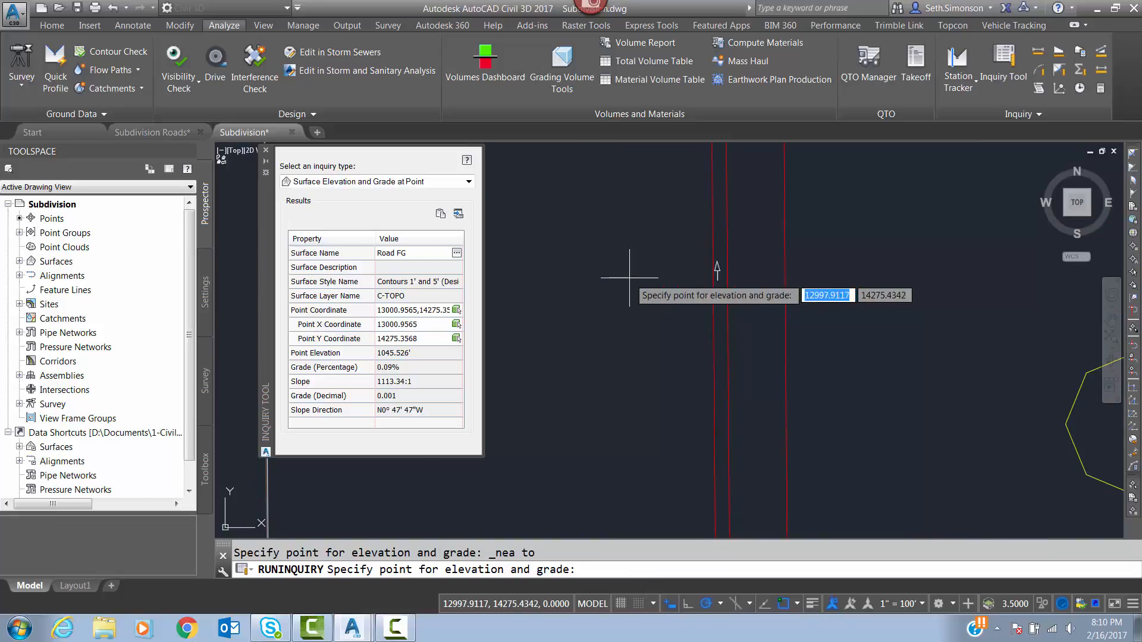
Step: Compare the queried road-edge elevation with the contour label on the adjoining western lot's building pad, and close the Inquiry Tool
scroll(651, 276, down, 2)
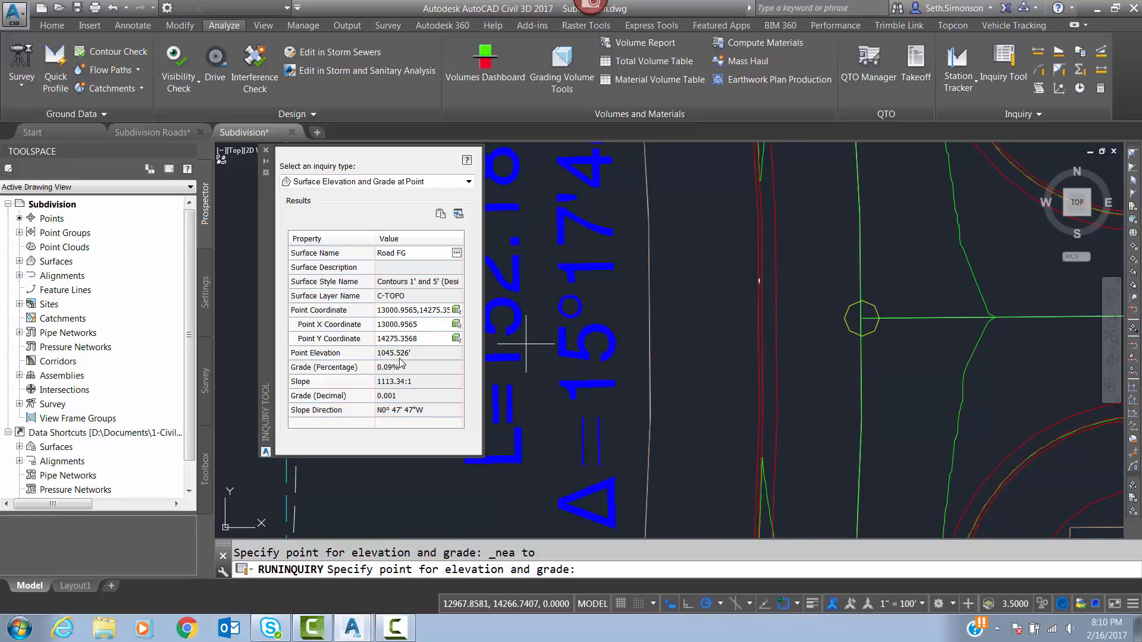
scroll(833, 332, down, 2)
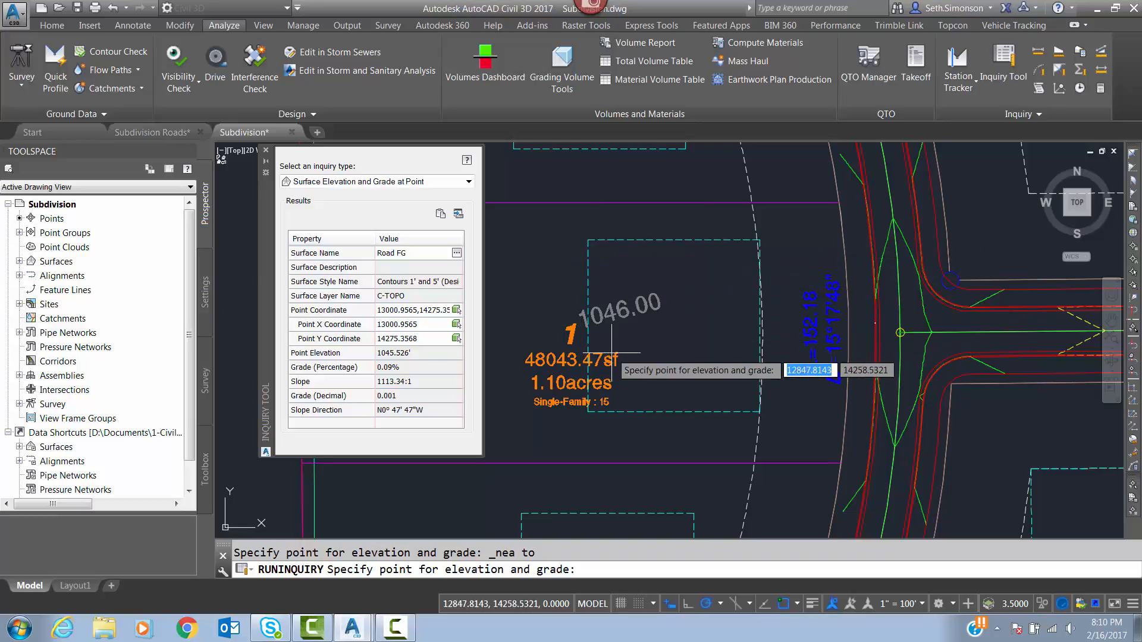
mouse_move(677, 356)
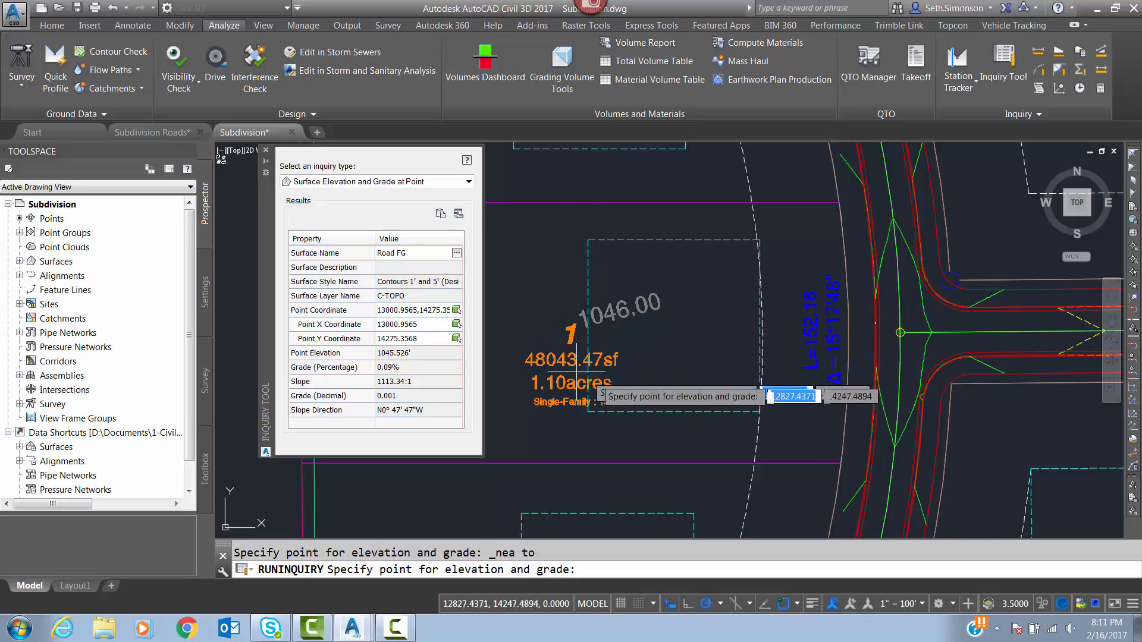
click(266, 149)
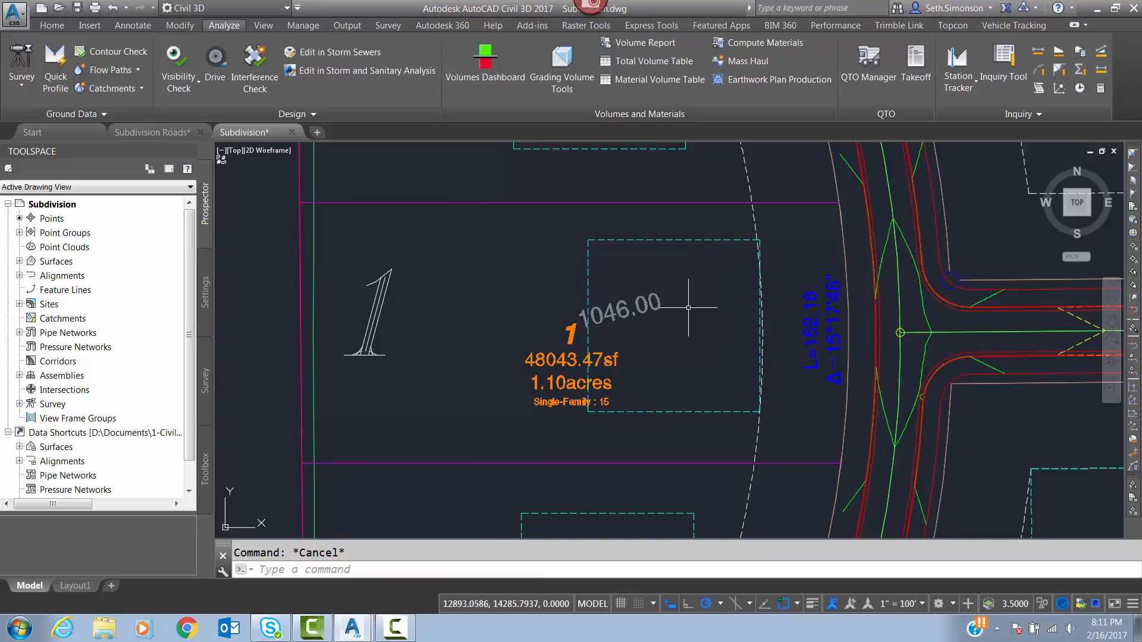
Step: Start creating a feature line from the building pad rectangle on the western lot facing the cul-de-sac intersection
scroll(773, 324, down, 4)
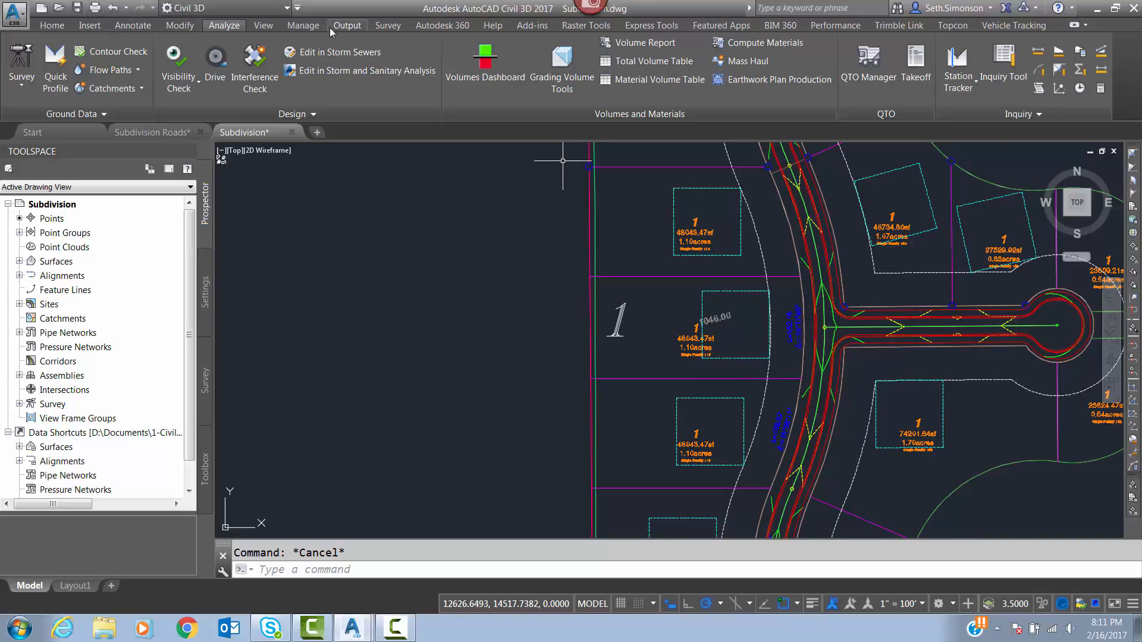
click(51, 25)
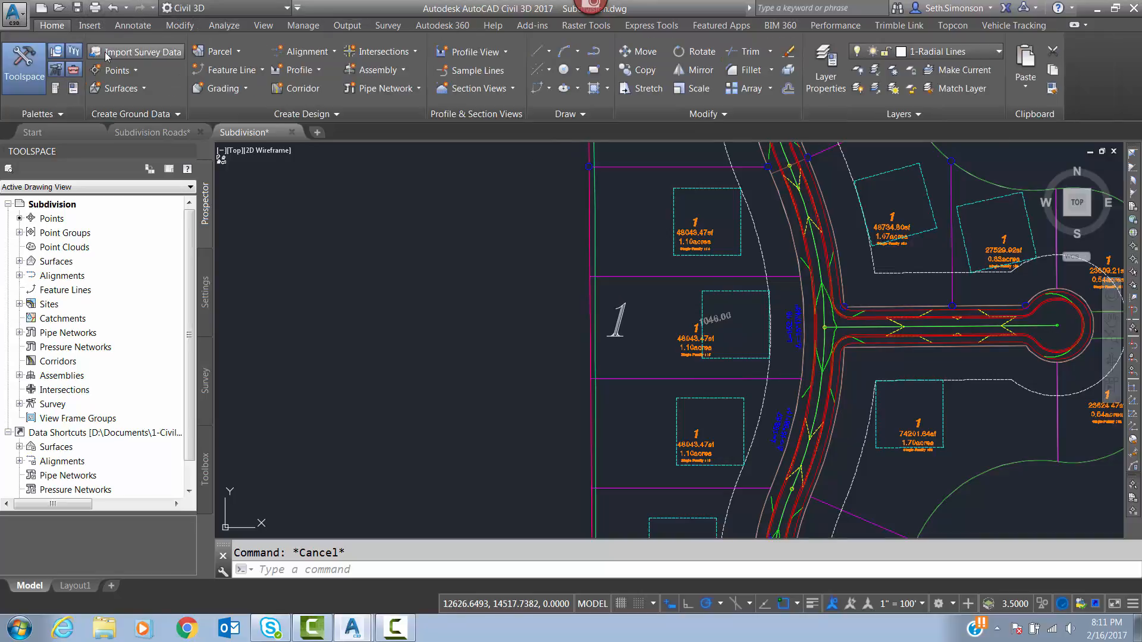
click(218, 71)
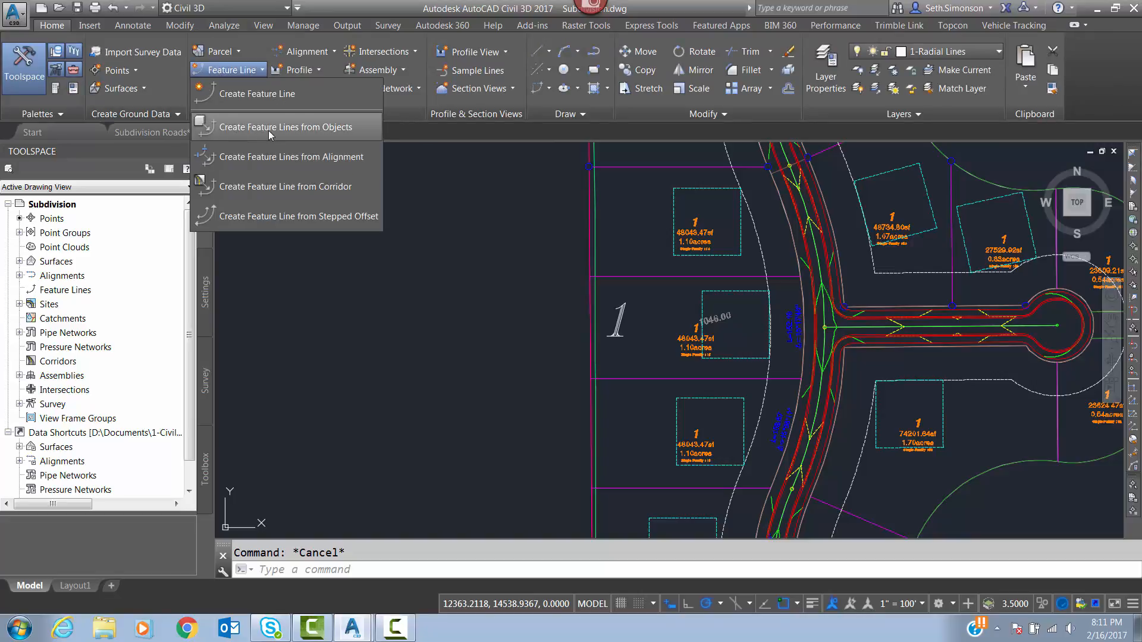
click(250, 132)
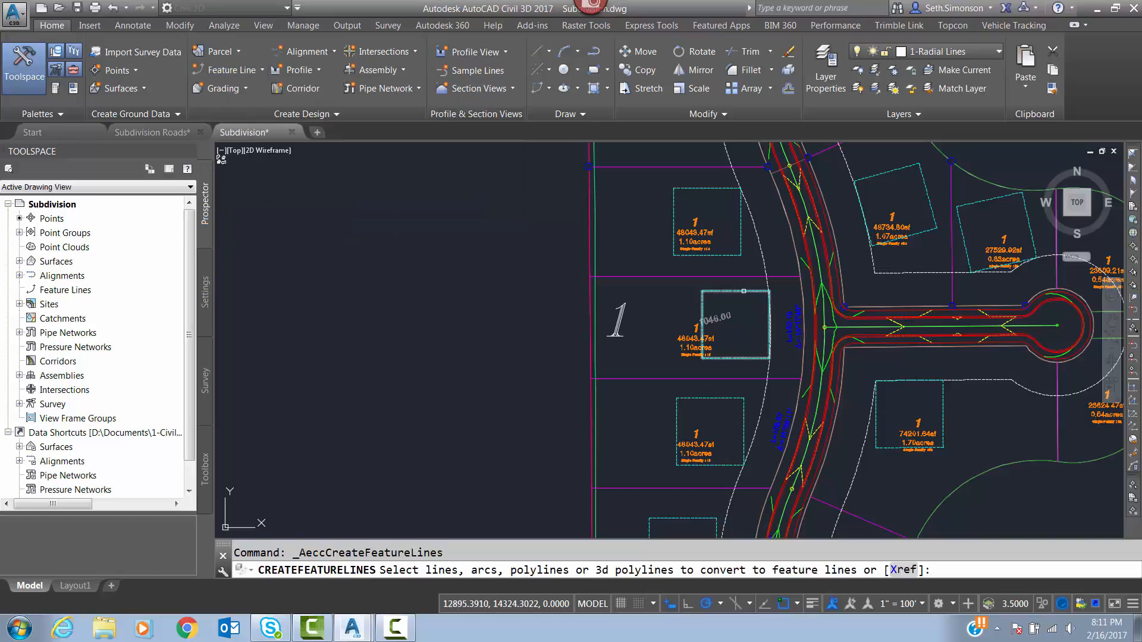
click(744, 291)
key(Return)
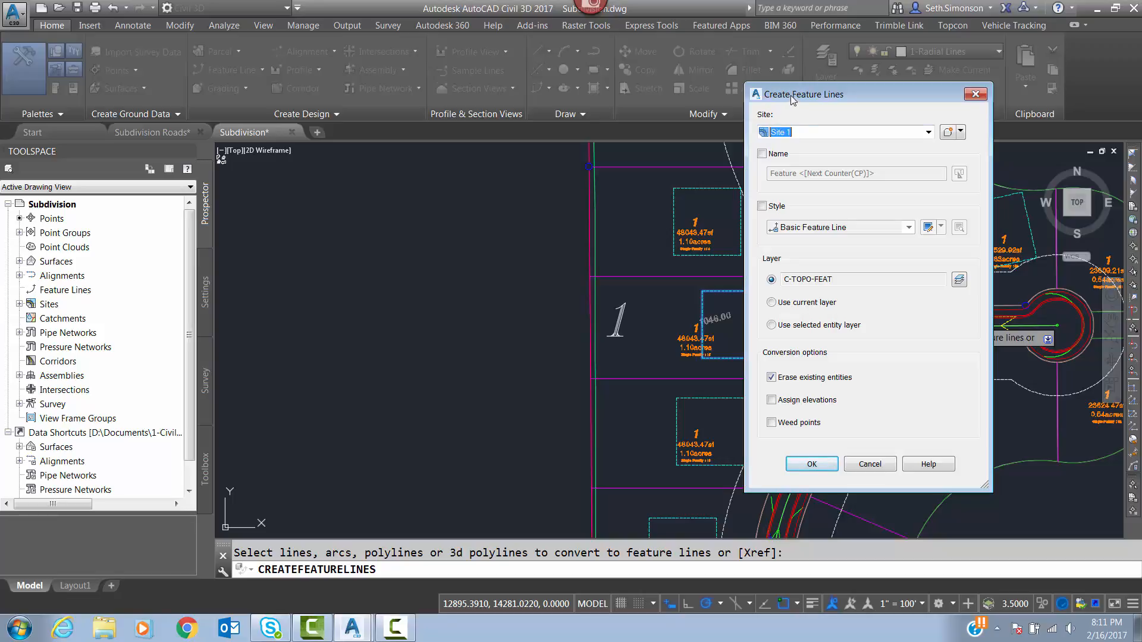
mouse_move(791, 96)
mouse_down()
mouse_move(351, 124)
mouse_move(339, 94)
mouse_up()
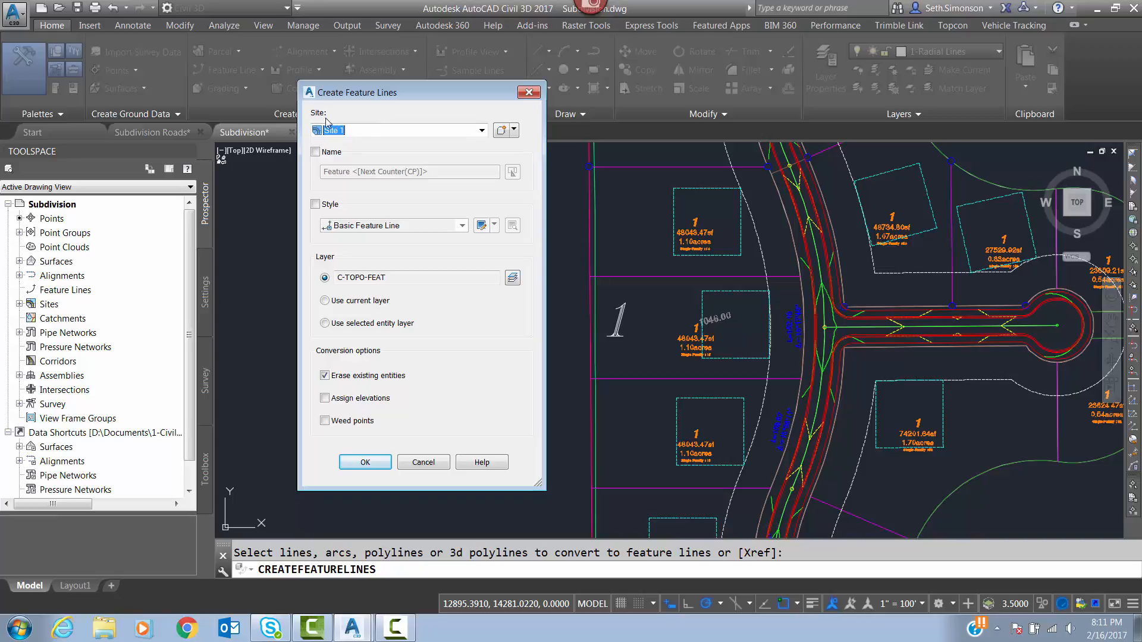
click(398, 131)
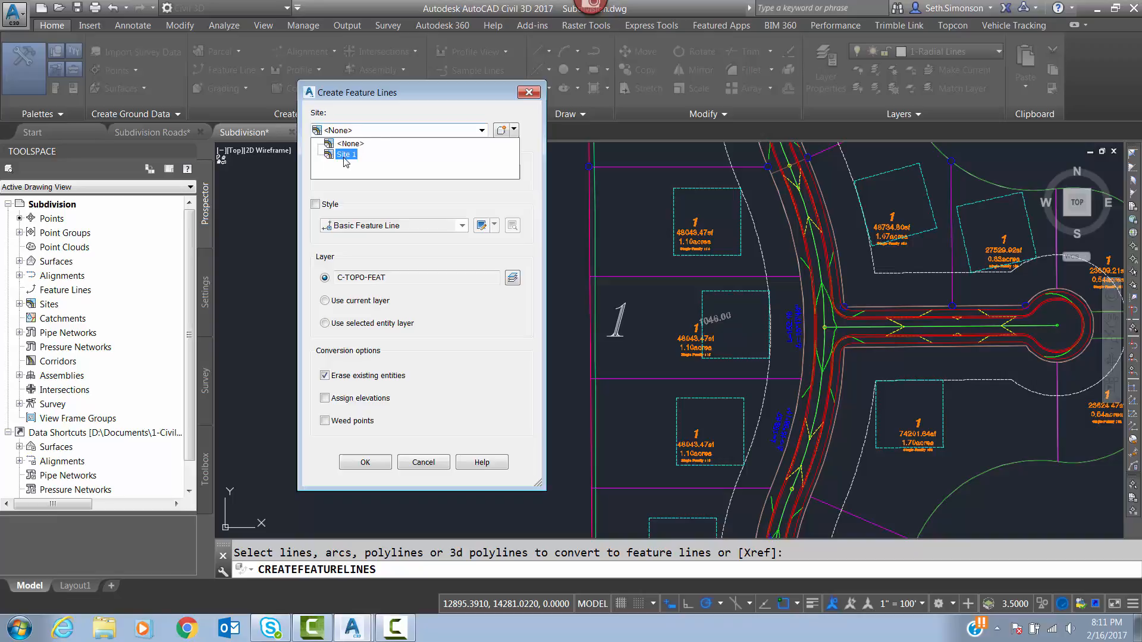
click(402, 156)
click(350, 143)
click(345, 155)
click(349, 143)
click(345, 156)
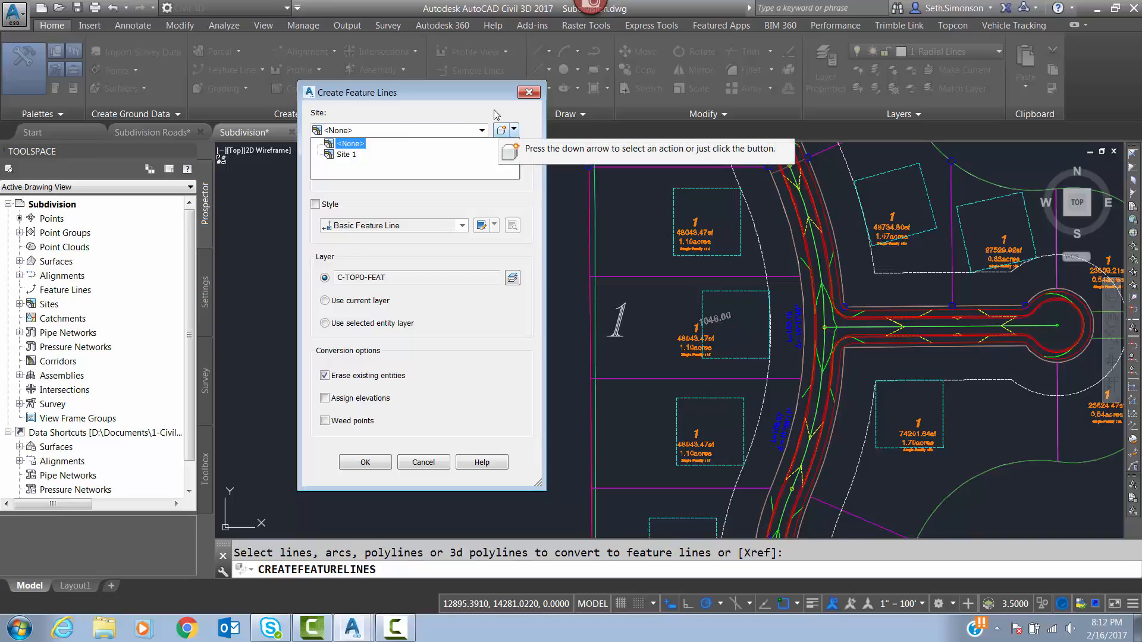
key(Down)
key(Return)
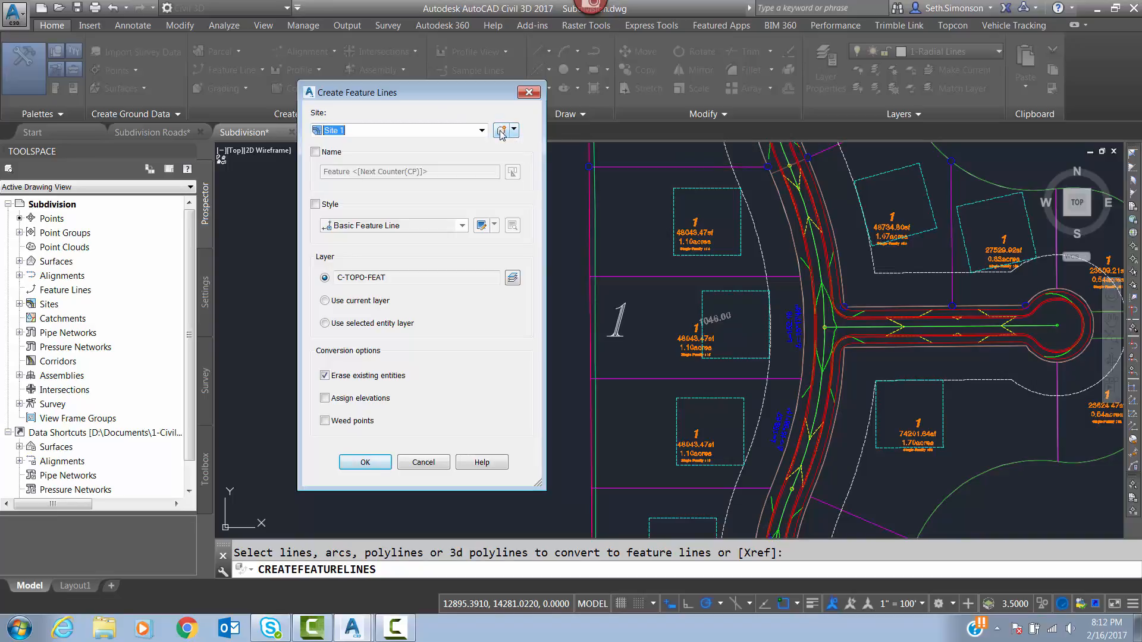
Step: Create a new site named Lot Grading for the pad's feature line
click(501, 131)
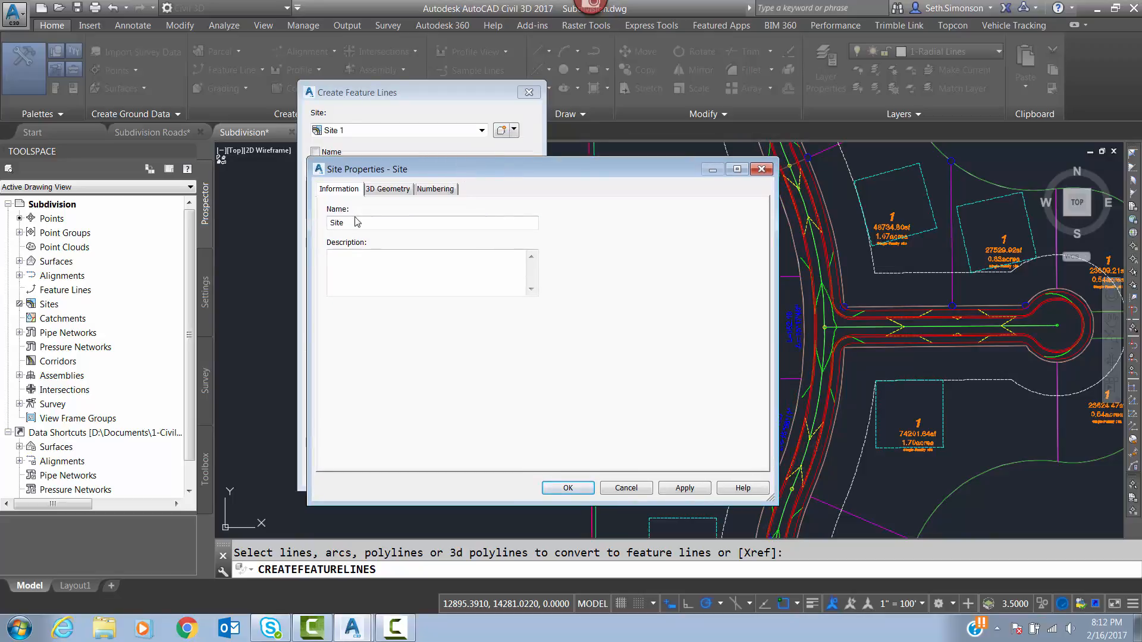
drag(357, 222, 295, 210)
text(Lot Grading)
click(568, 488)
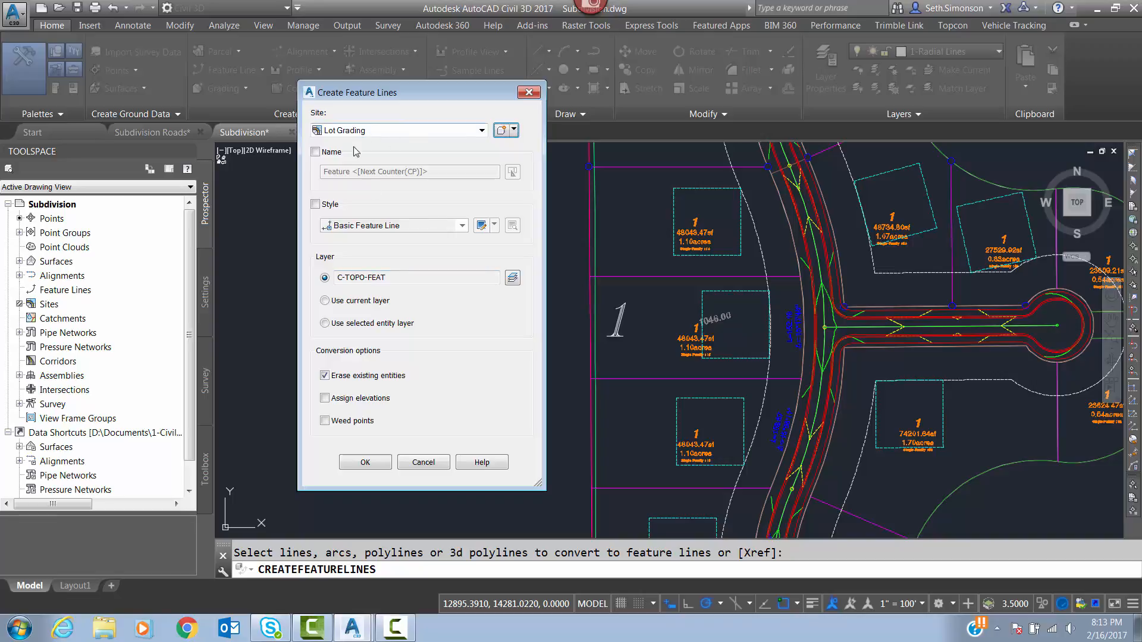
Step: Leave the feature line unnamed, enable Assign elevations, and accept the feature line creation settings
click(315, 152)
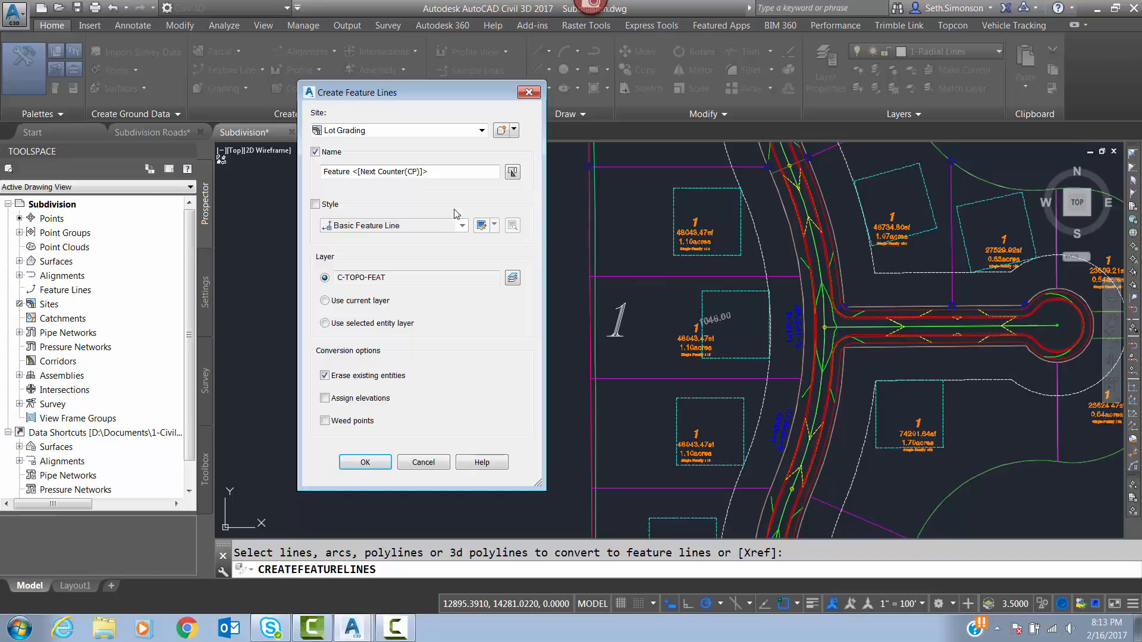
click(315, 152)
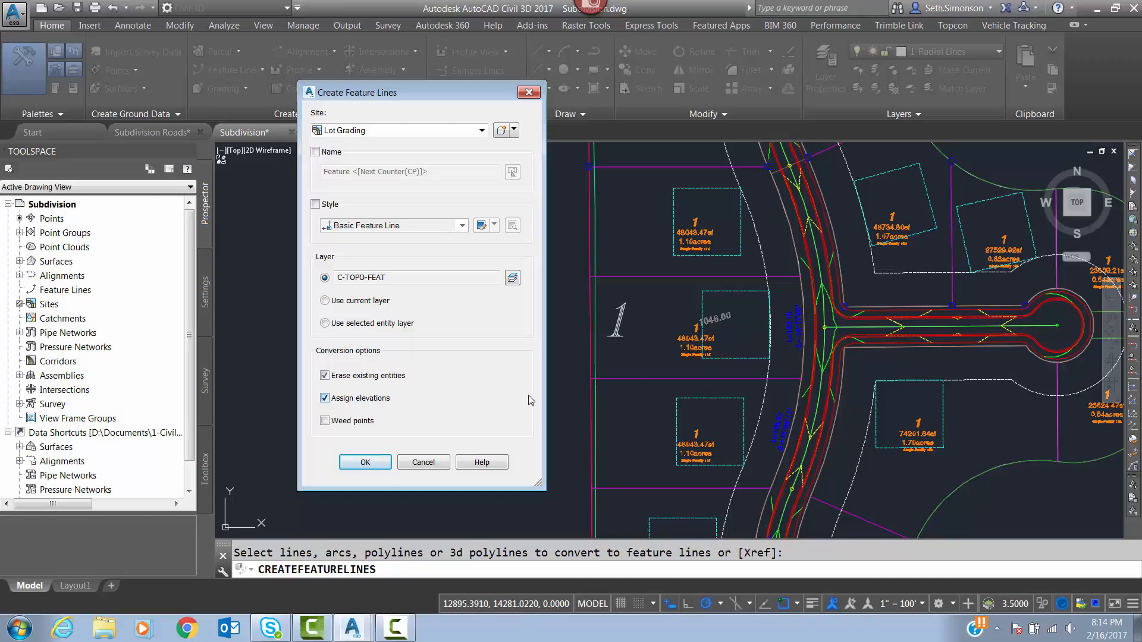
click(365, 462)
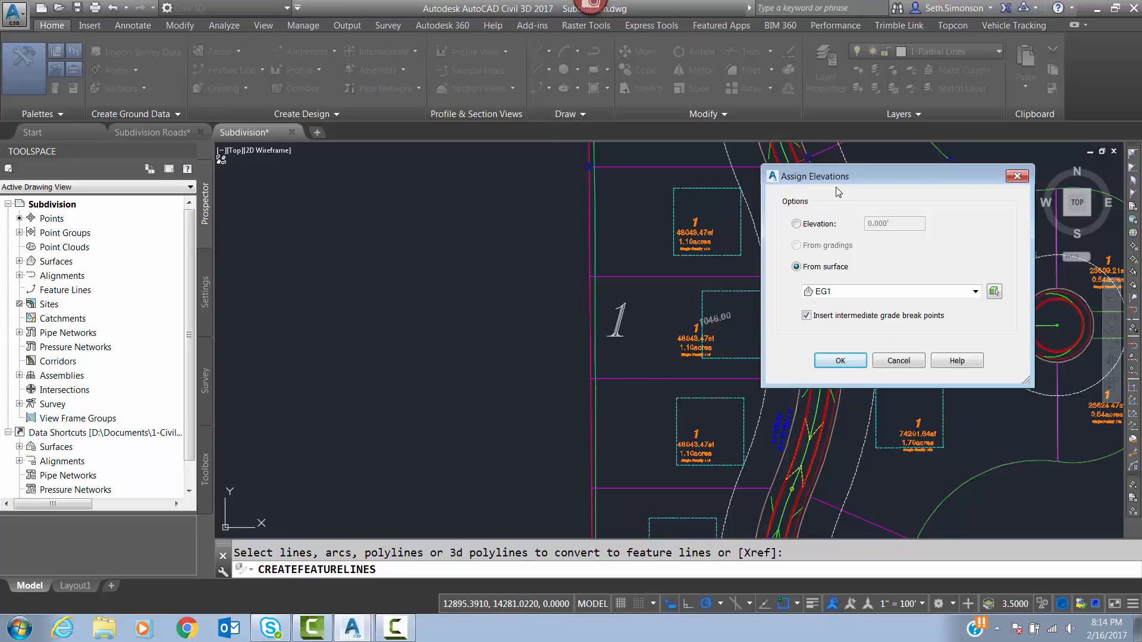
Step: Assign a constant elevation of 1049 to the pad's feature line and finish creating it
drag(836, 174, 778, 158)
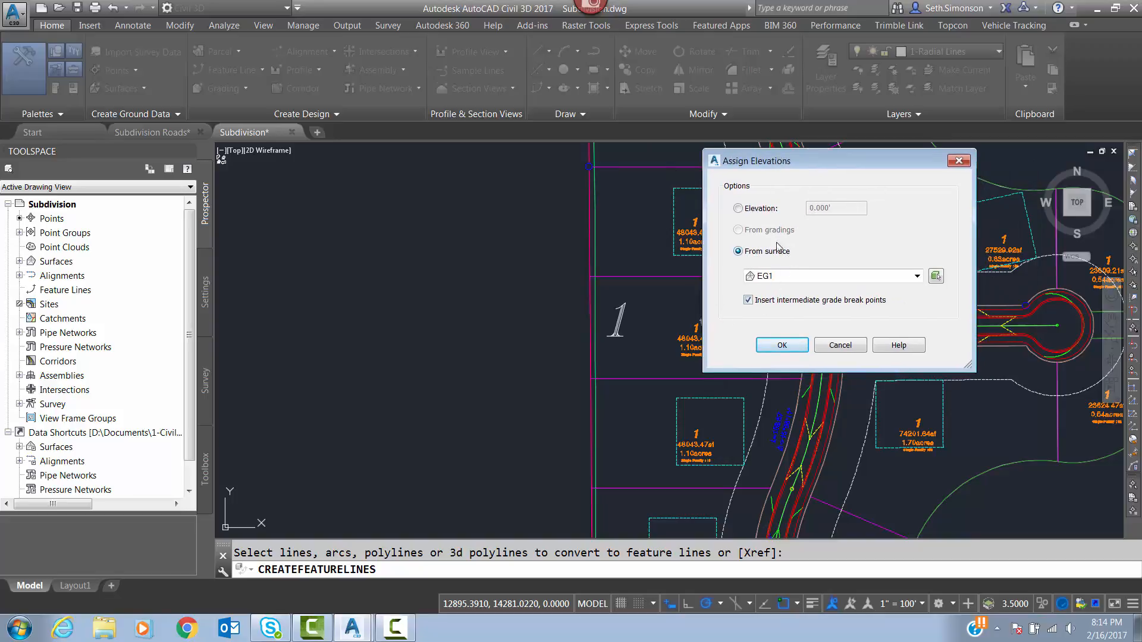
click(739, 209)
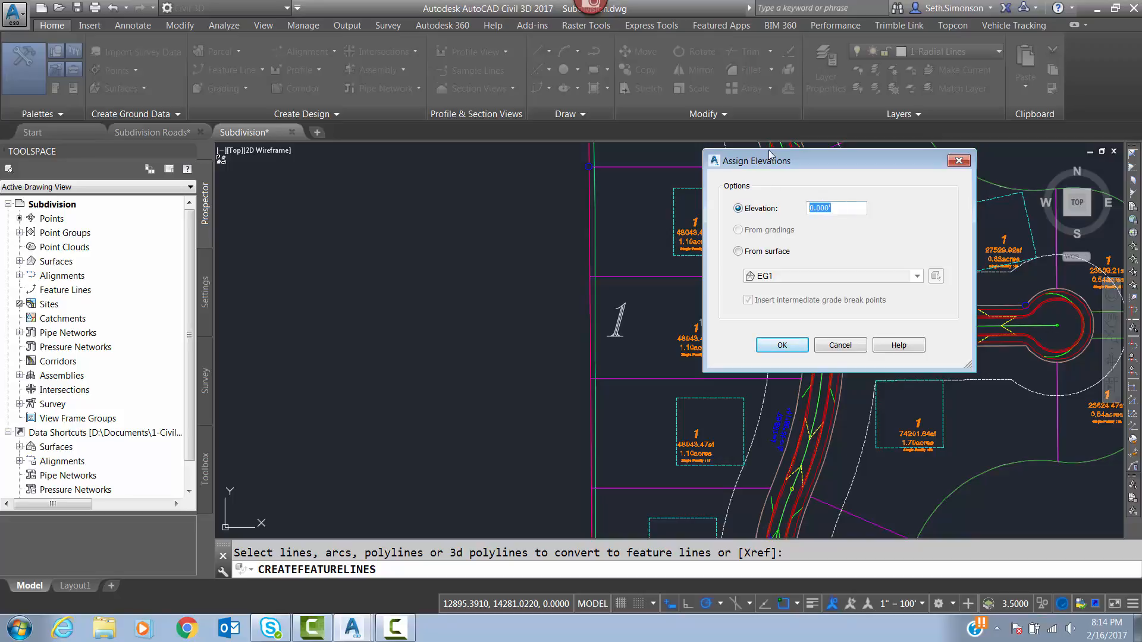
mouse_move(769, 155)
mouse_down()
mouse_move(627, 229)
mouse_move(494, 233)
mouse_up()
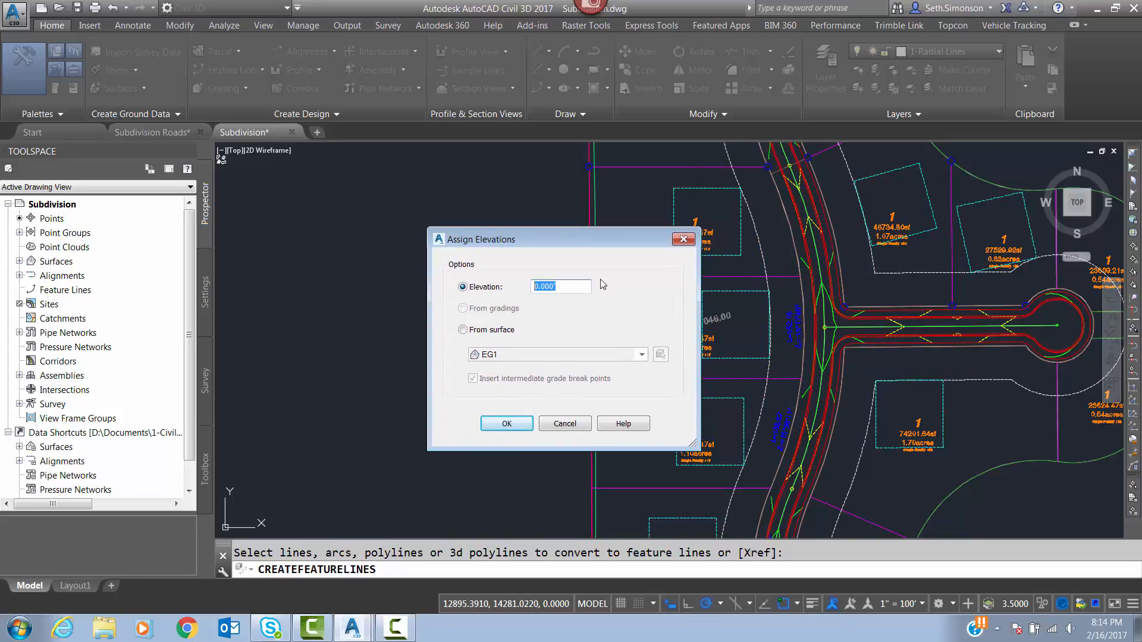
text(1049)
click(506, 423)
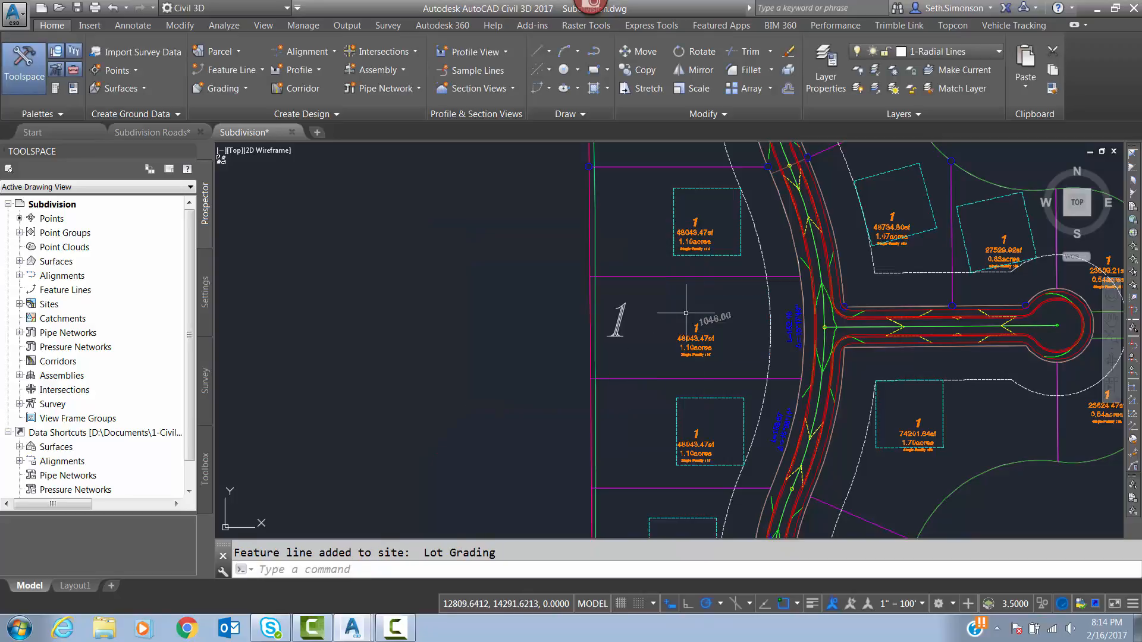
Step: Regenerate the drawing and thaw the frozen C-TOPO-FEAT layer so the pad's feature line displays
text(rea)
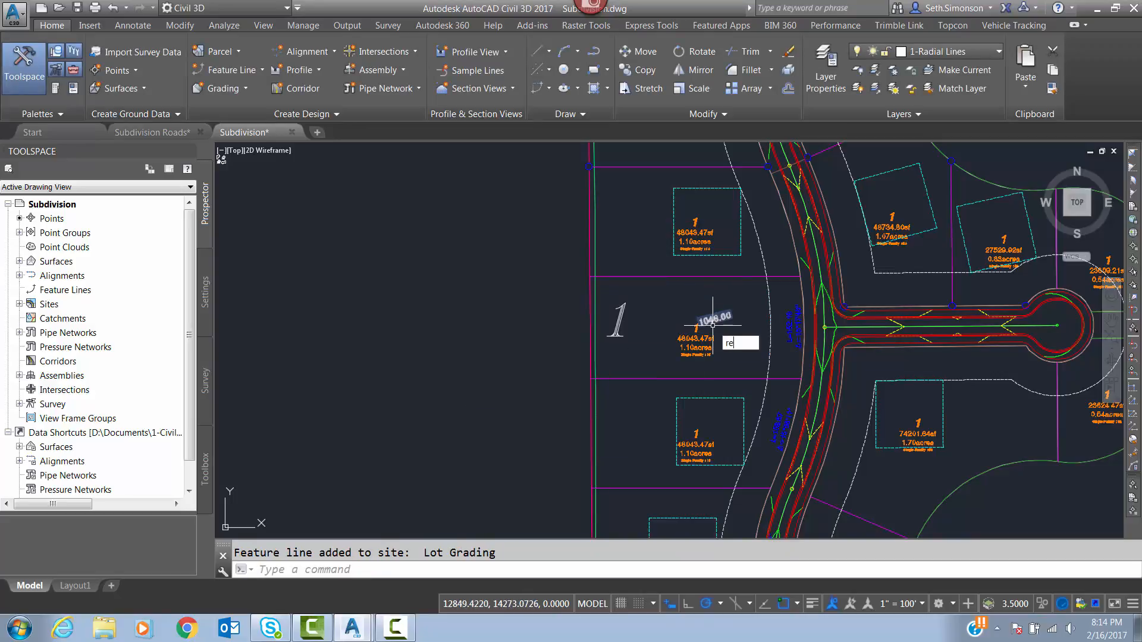
key(Return)
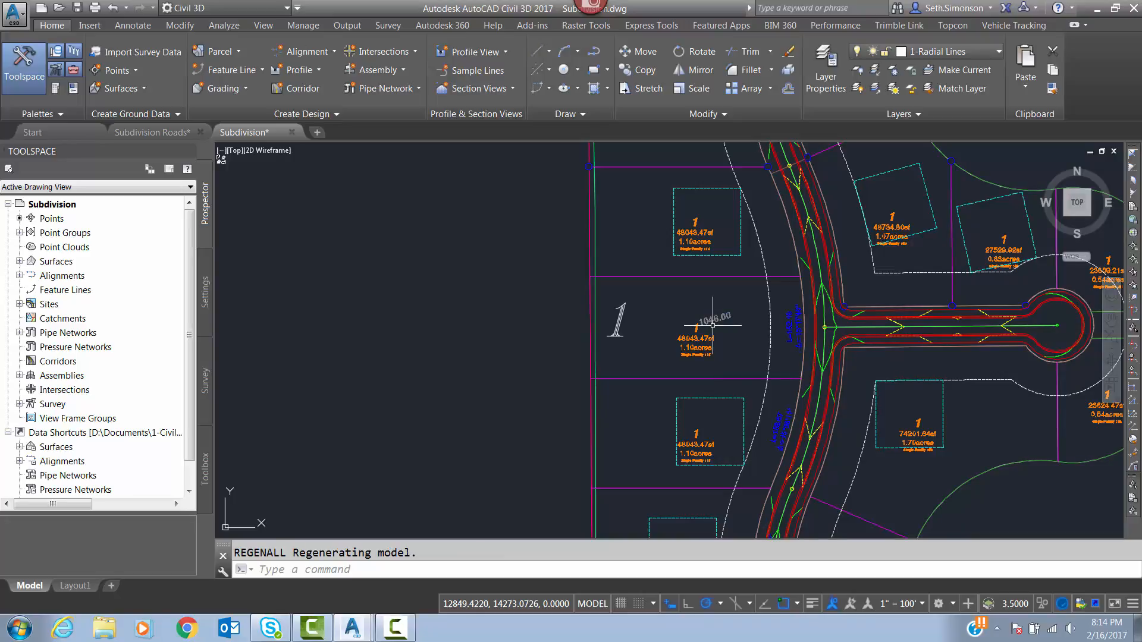
text(la)
key(Return)
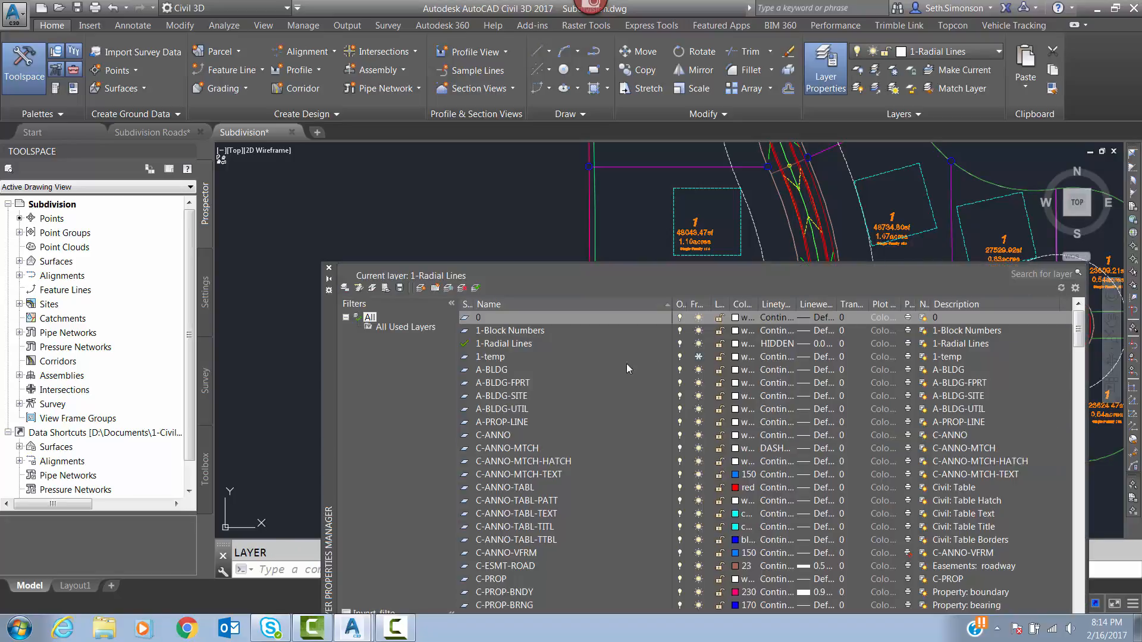
click(500, 448)
scroll(508, 497, down, 15)
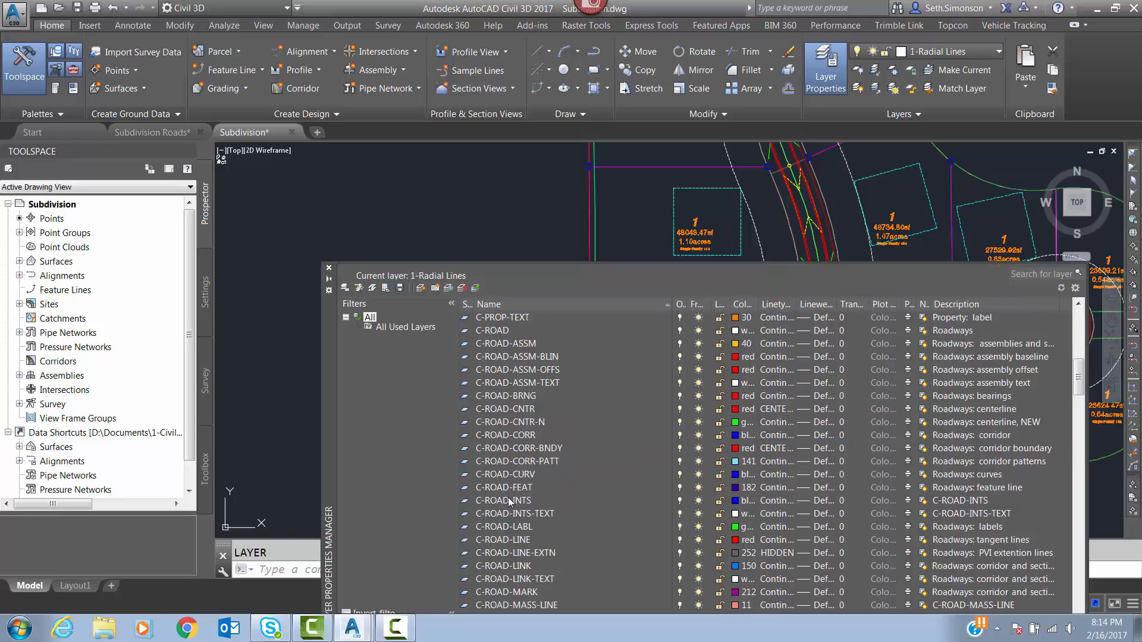
scroll(508, 497, down, 15)
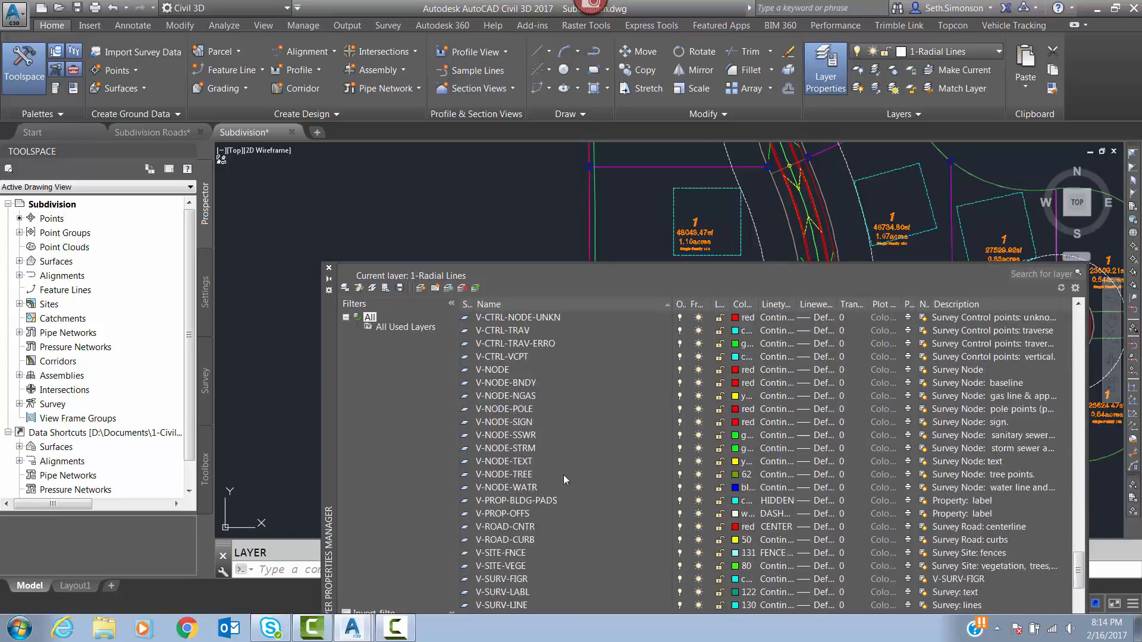
click(696, 307)
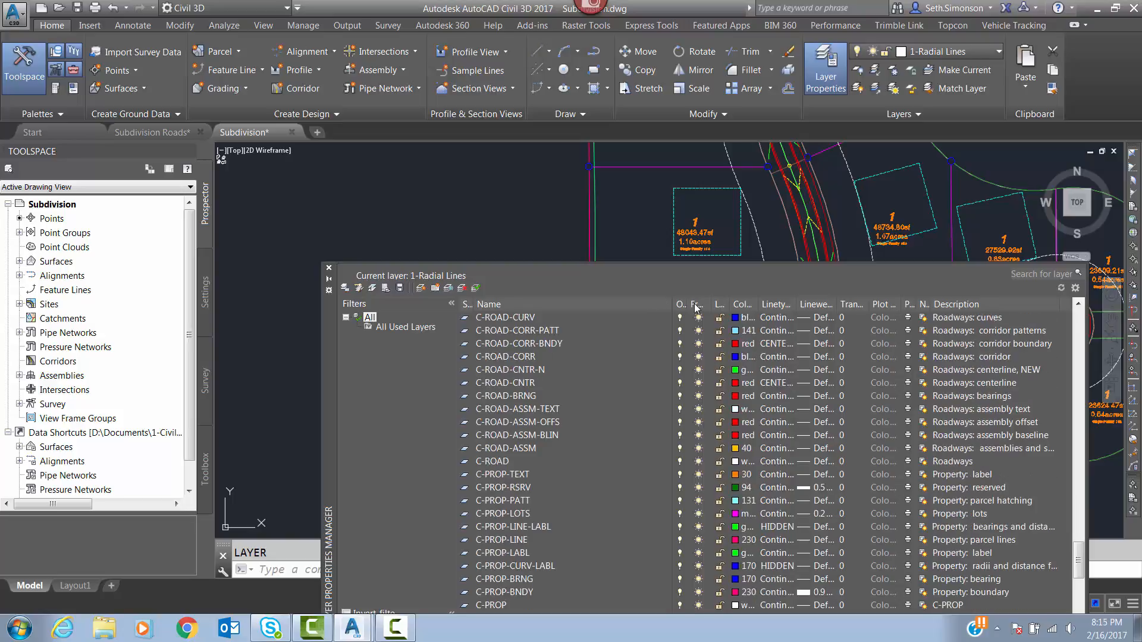
drag(1080, 556, 1095, 311)
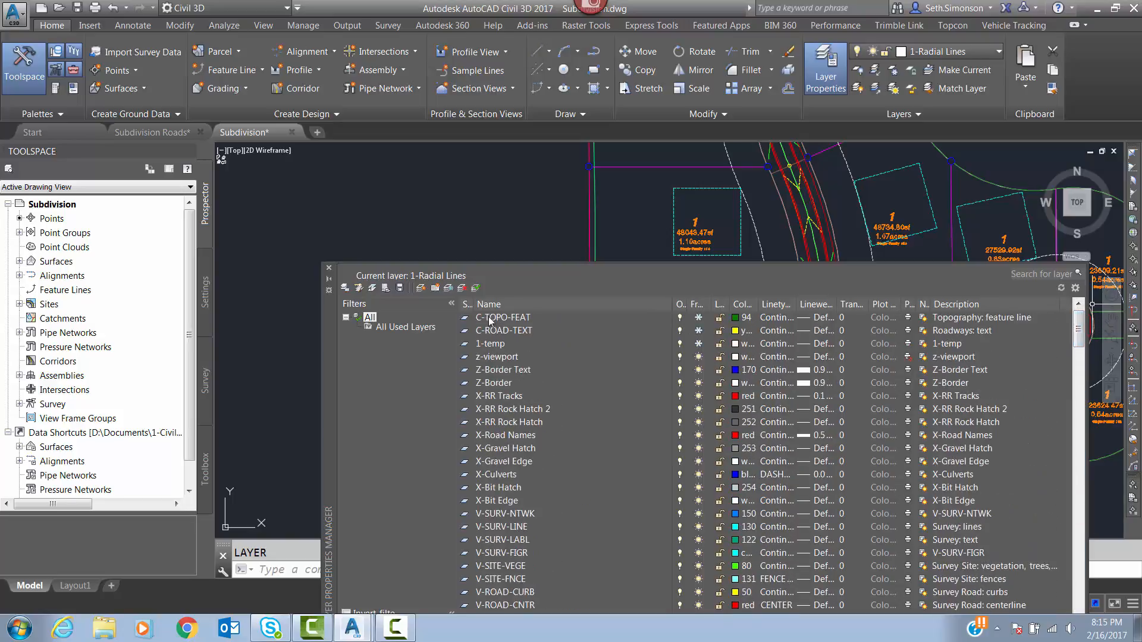
click(558, 322)
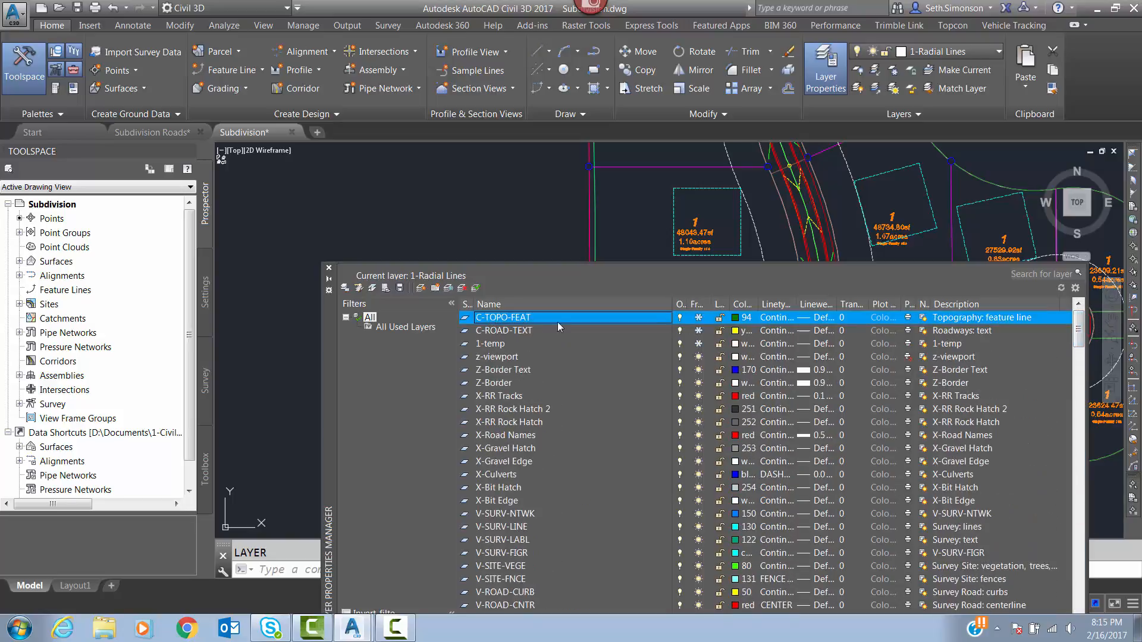
click(699, 318)
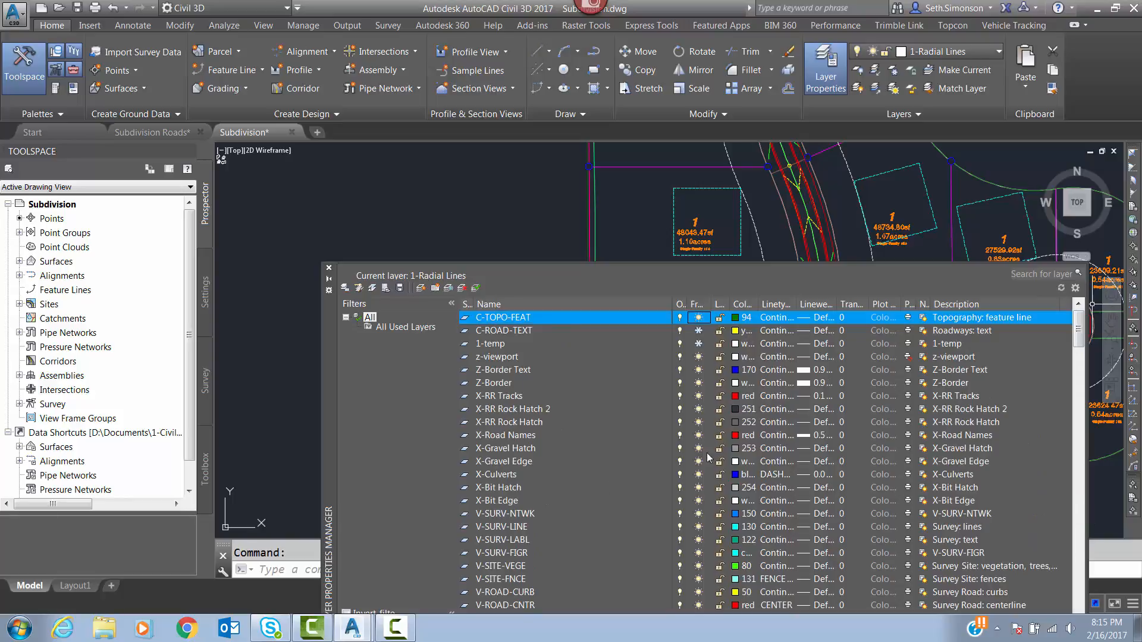
click(329, 267)
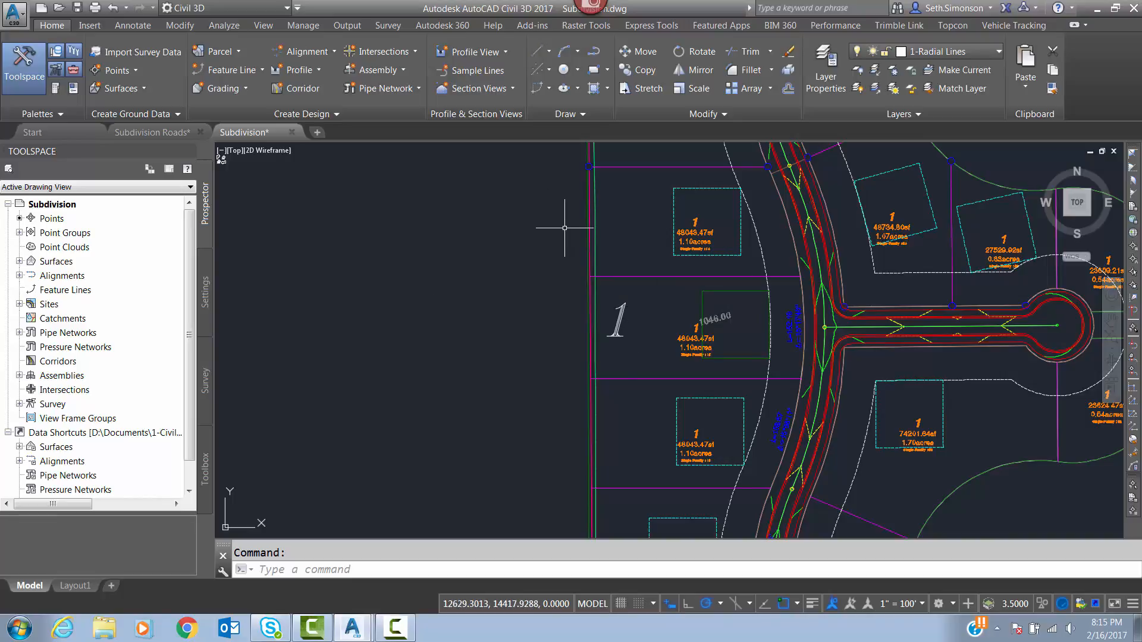
Step: Start creating feature lines from objects and select the three building pads beside the western cul-de-sac, one south and two north of it
scroll(748, 295, down, 5)
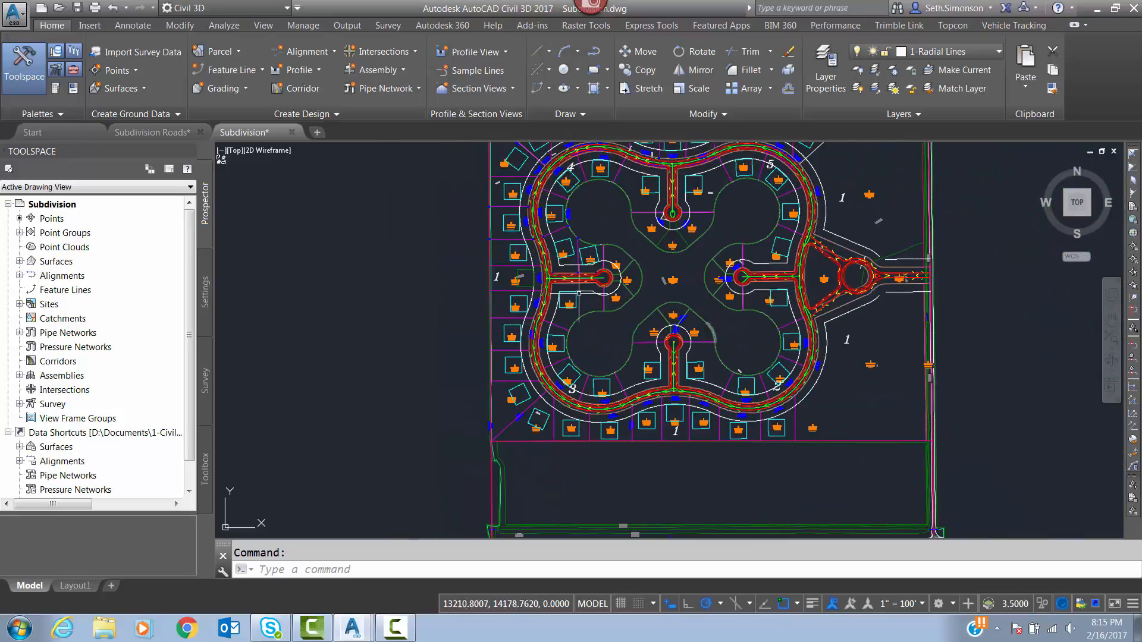
middle_drag(580, 293, 681, 275)
scroll(680, 275, up, 5)
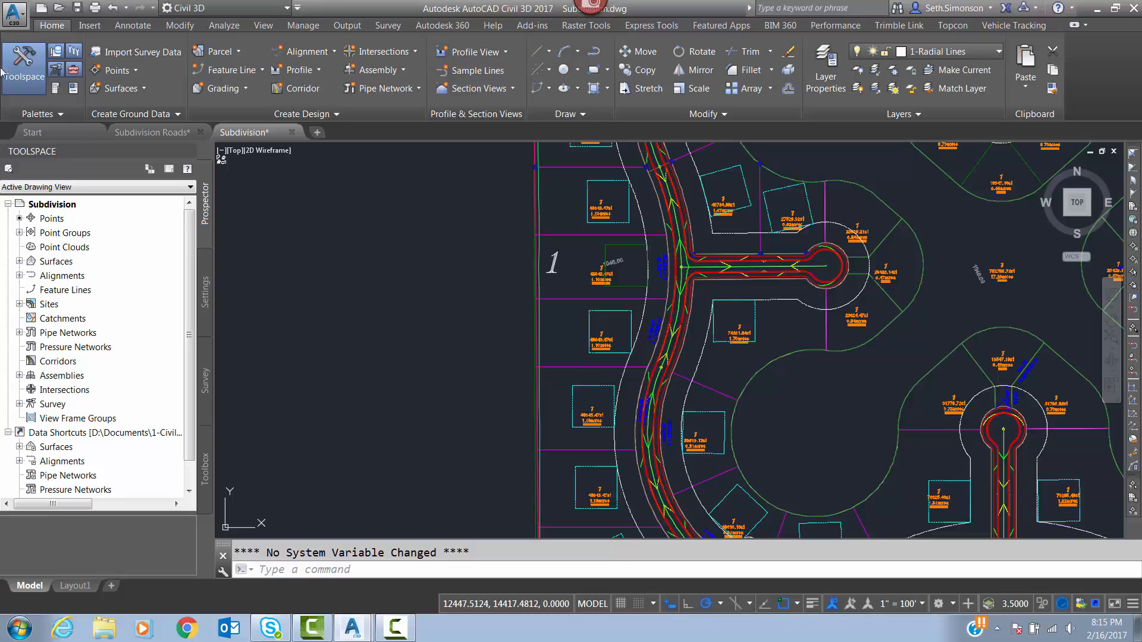
click(232, 70)
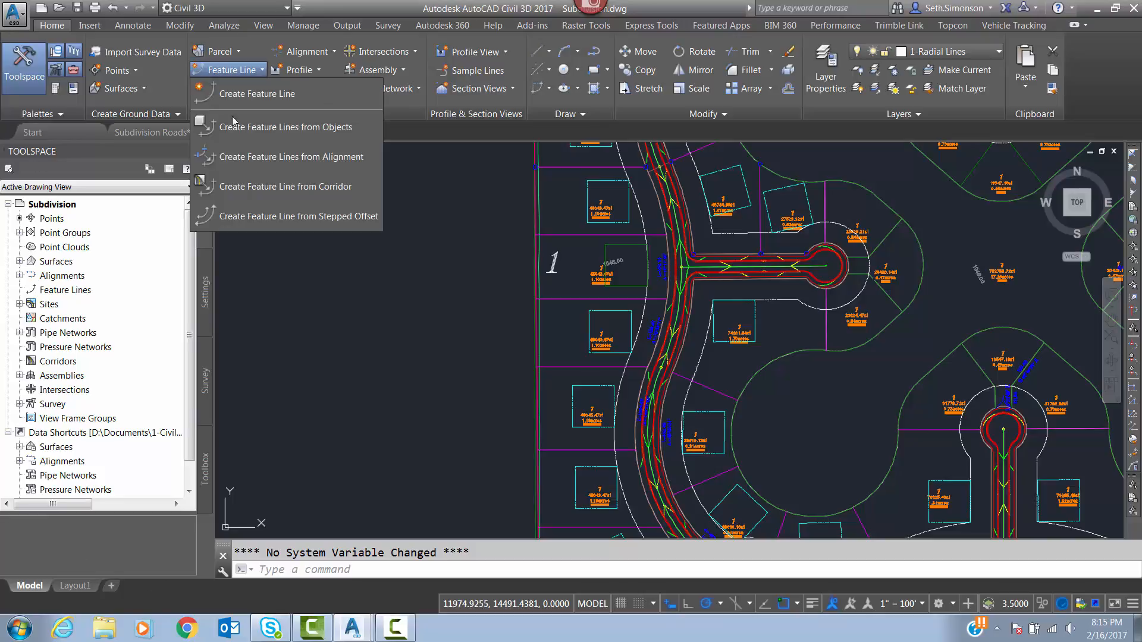
click(267, 127)
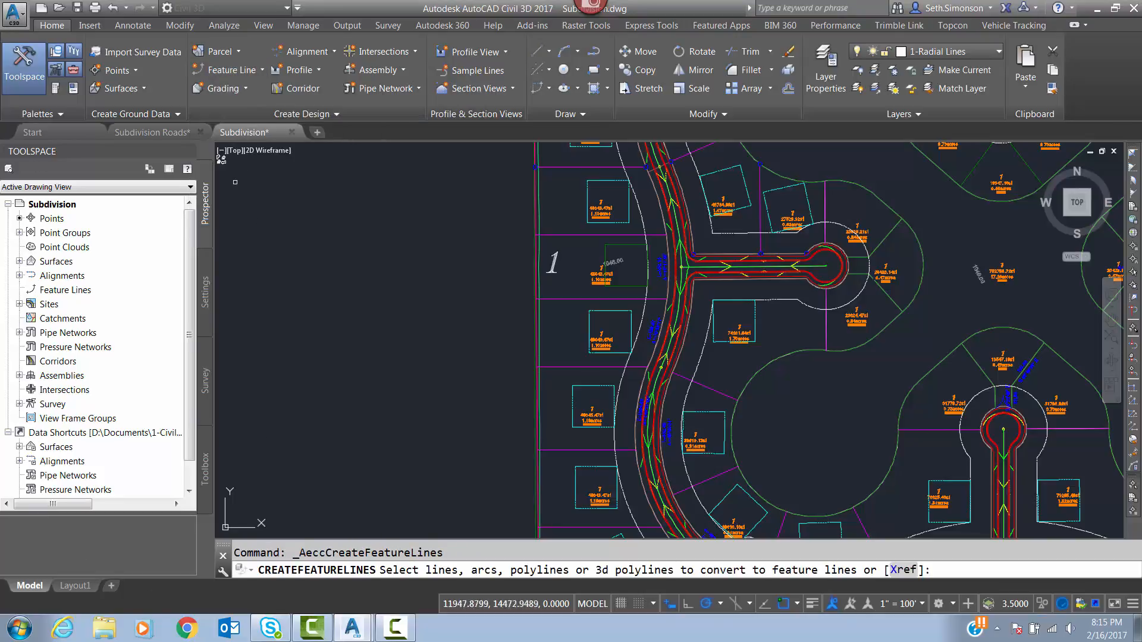
click(755, 317)
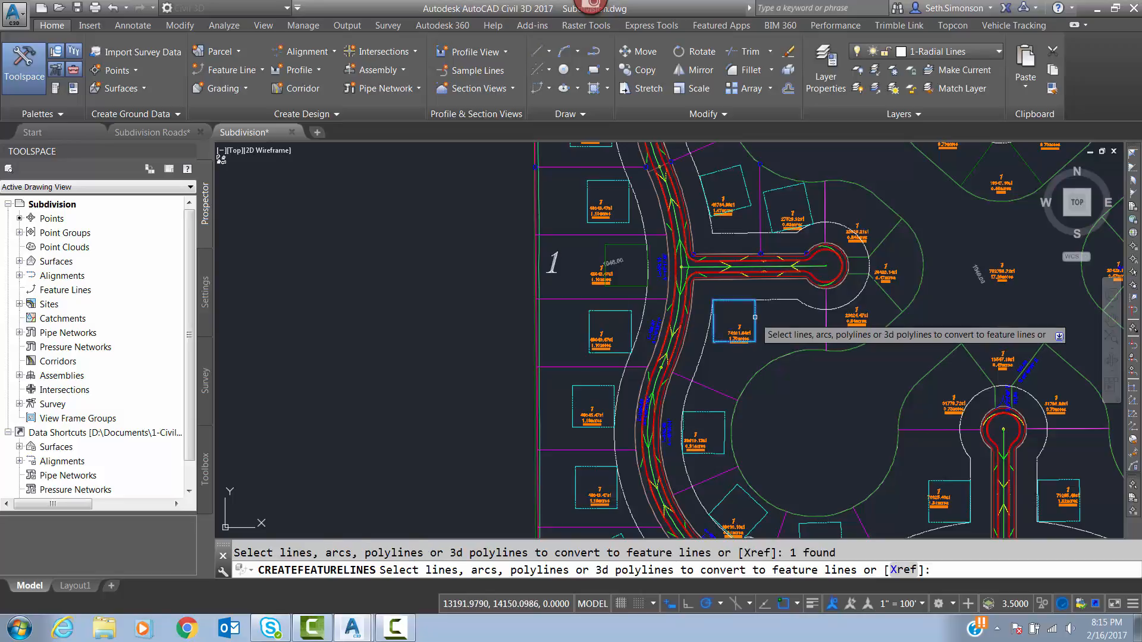
click(772, 191)
click(729, 172)
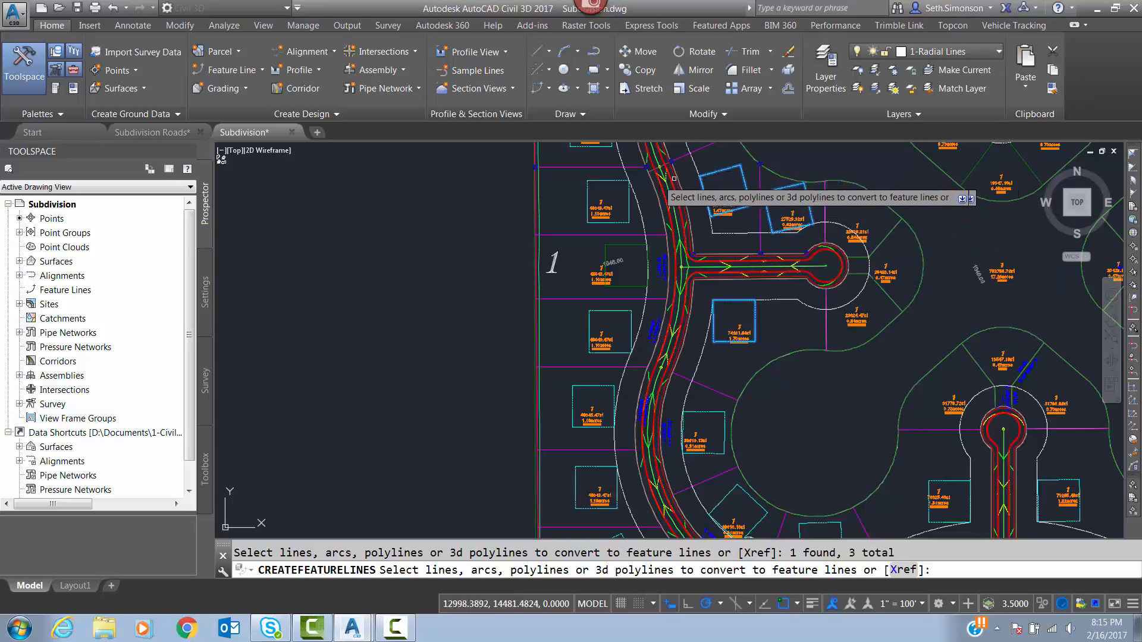
Step: Add four western boundary lot pads to the selection: one north and three south of the pad already converted
click(588, 196)
click(601, 353)
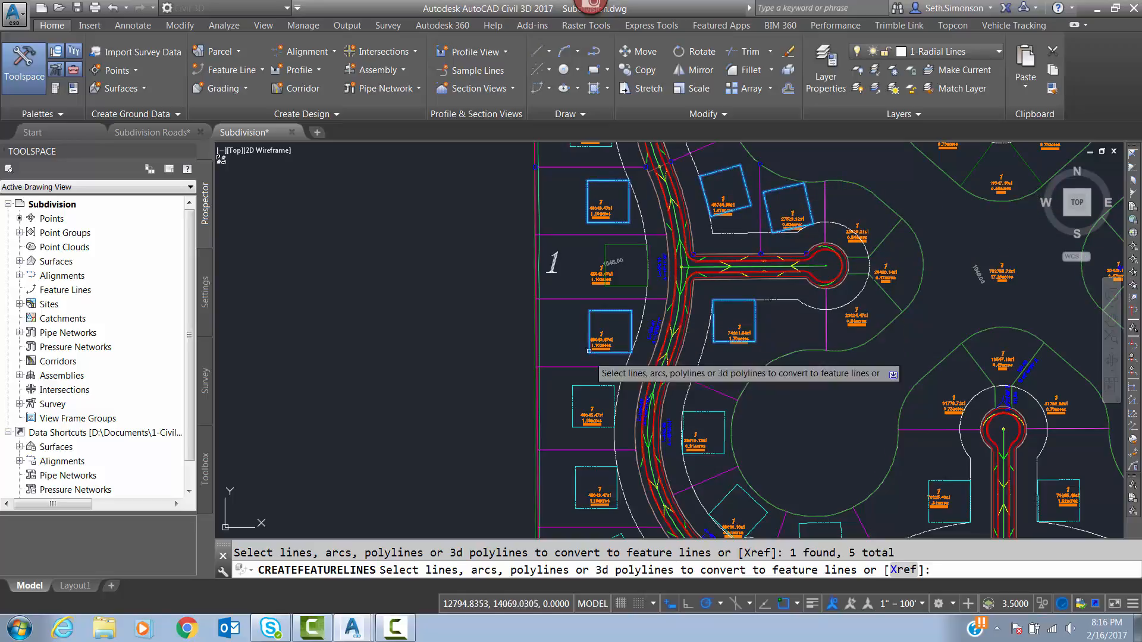
click(595, 386)
click(595, 468)
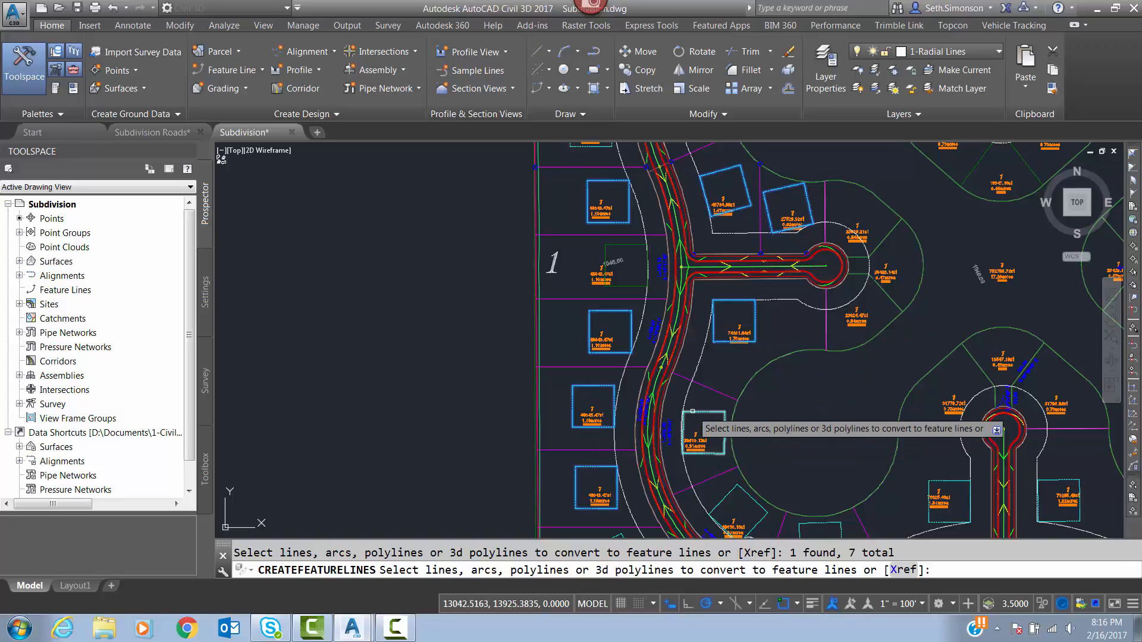
Step: Add the three remaining Block 3 pads inside the road's southwest curve and the two pads flanking the southern cul-de-sac to the selection
click(684, 425)
click(745, 492)
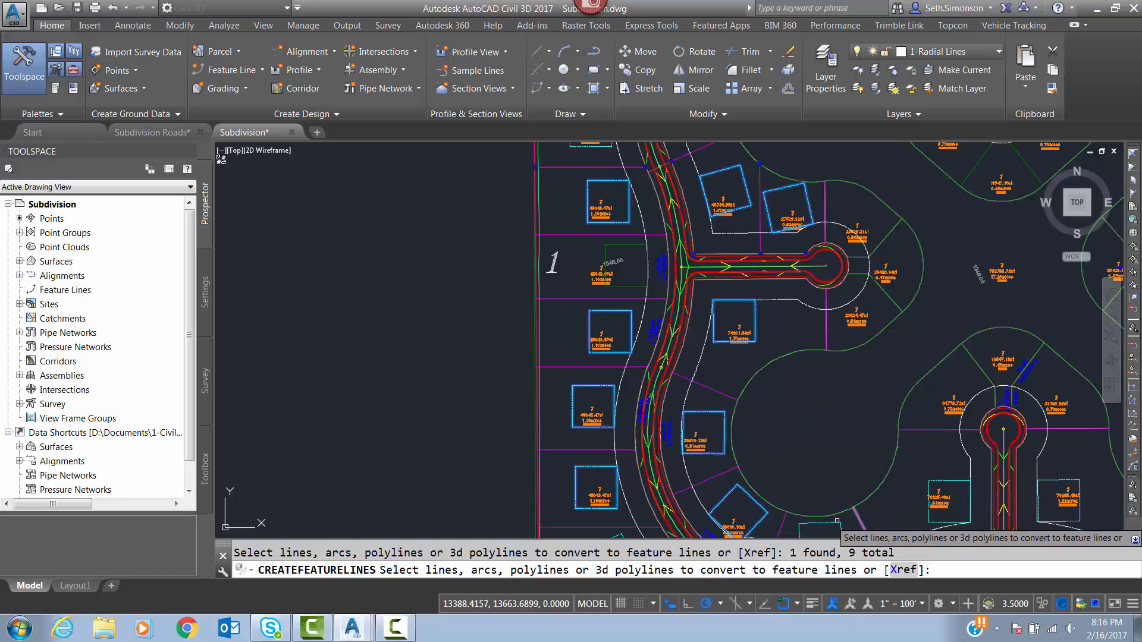
click(821, 523)
click(952, 481)
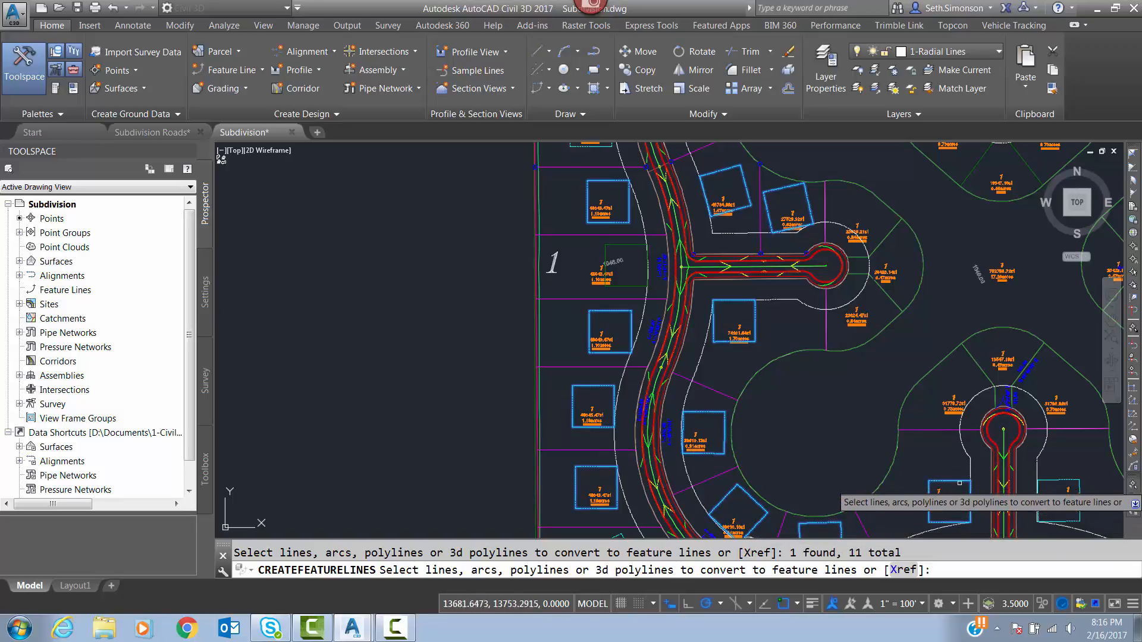
click(1072, 479)
Step: Add seven outer lot pads to the selection, from the southwest corner eastward along the southern boundary past the southern cul-de-sac road
scroll(946, 285, down, 2)
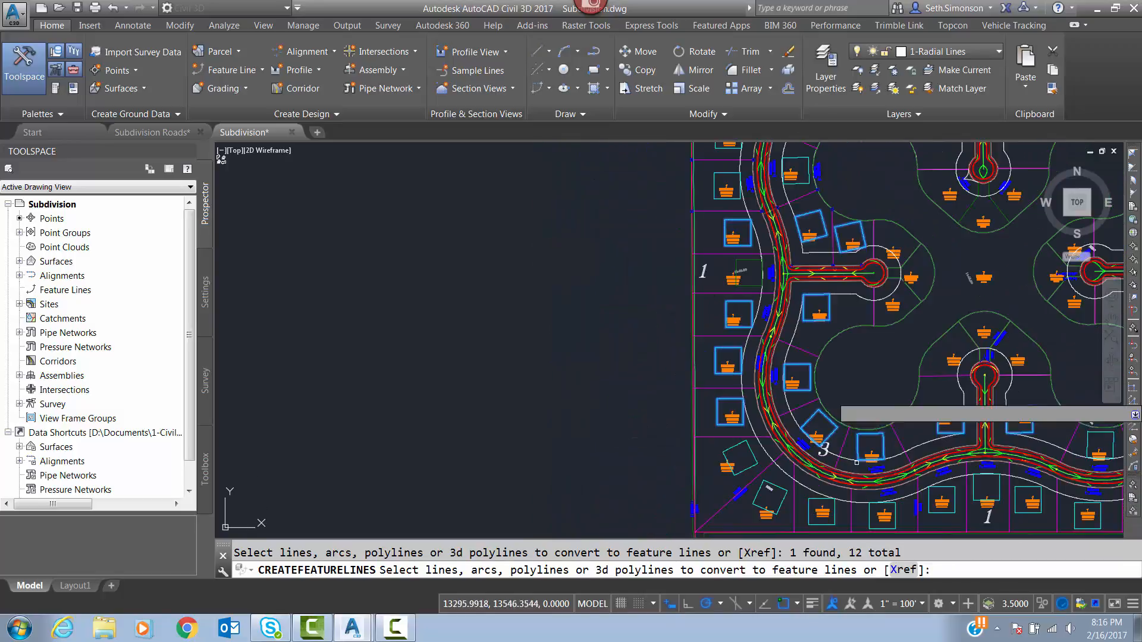
click(750, 452)
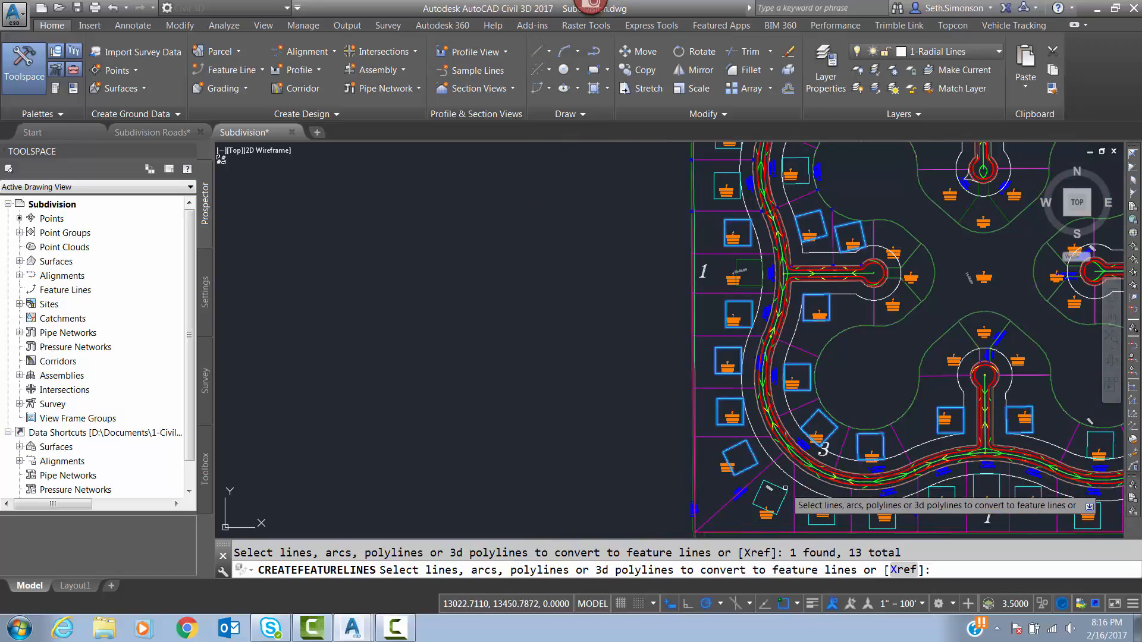
click(773, 487)
click(820, 501)
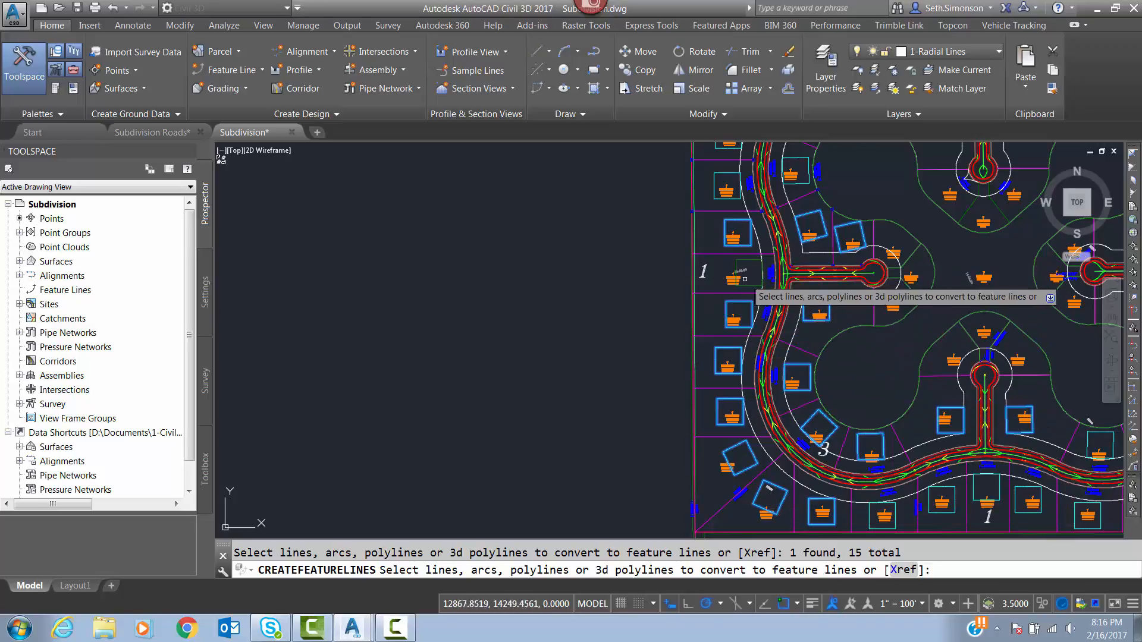
click(874, 512)
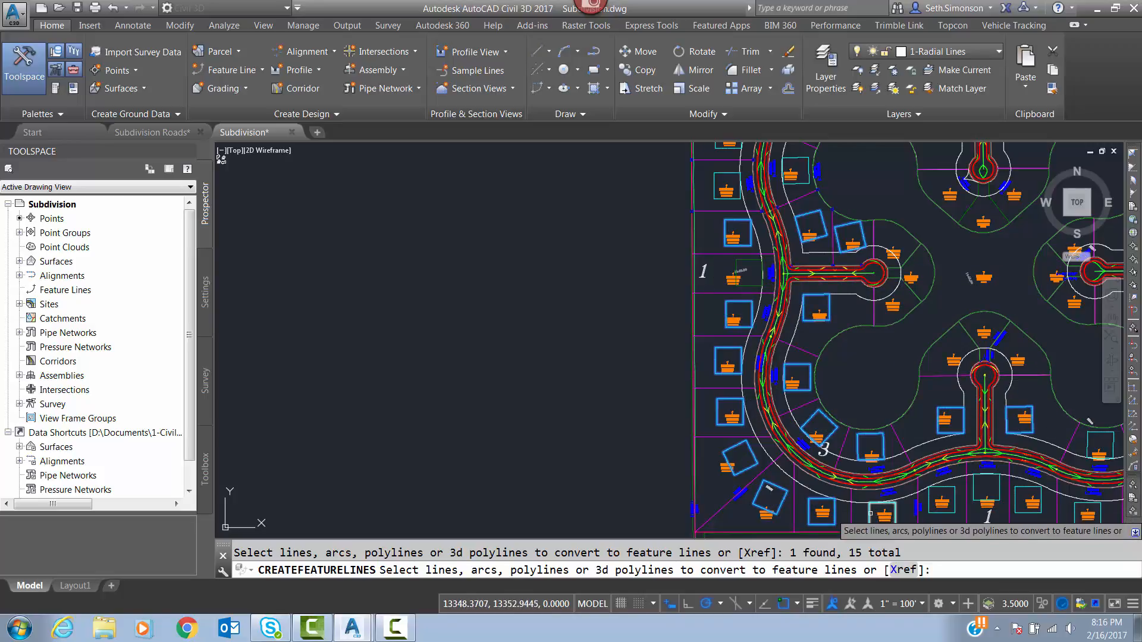
click(929, 495)
click(987, 476)
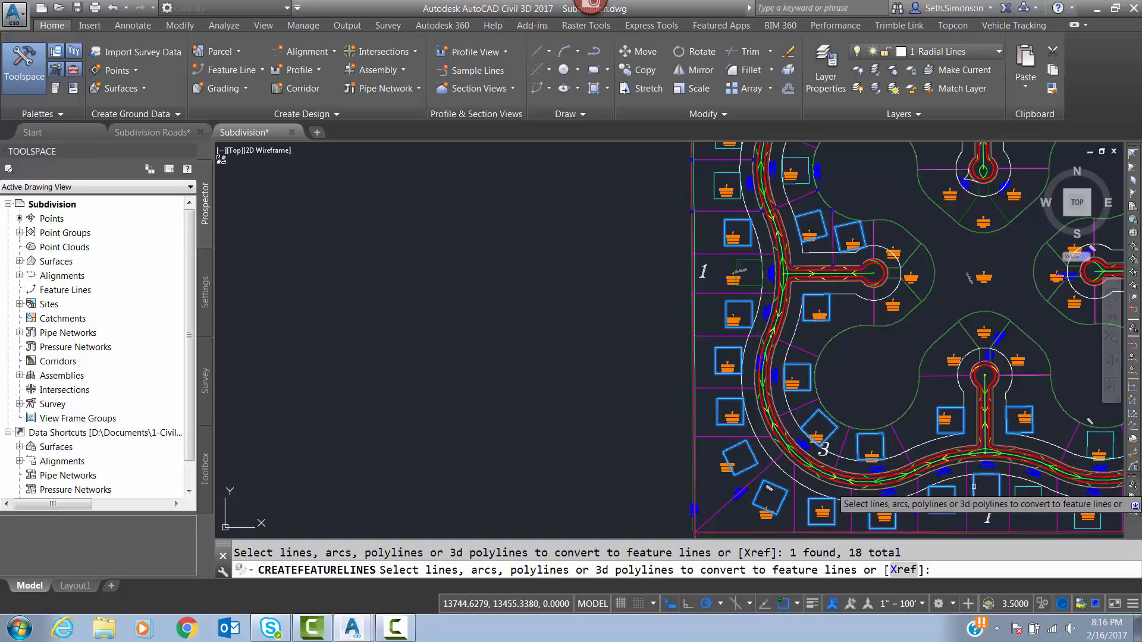
click(1016, 488)
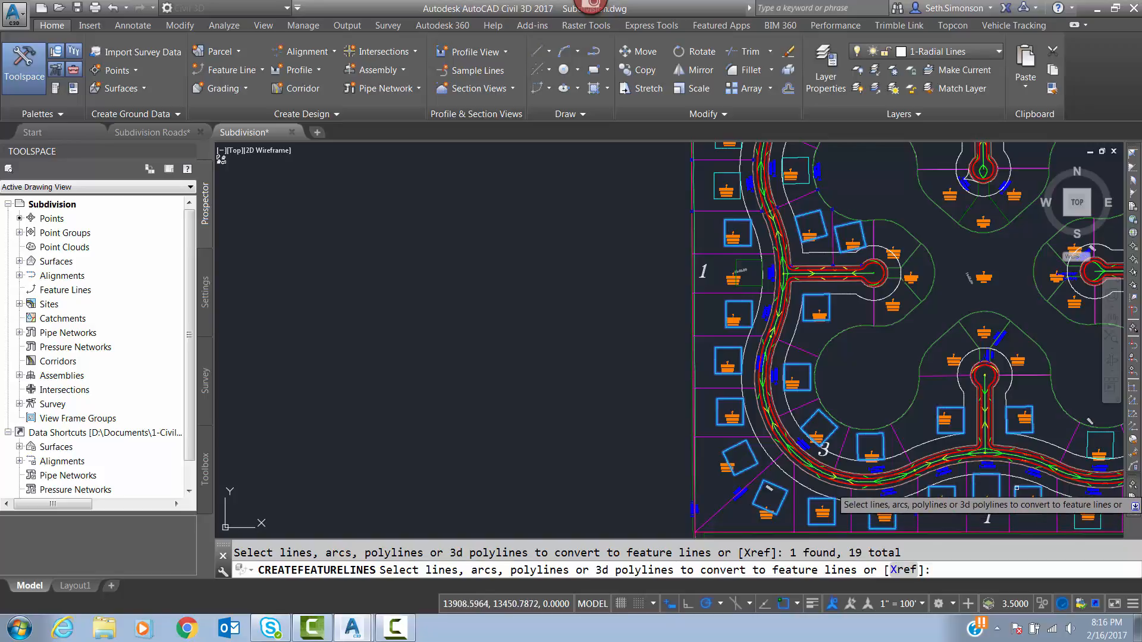
Step: Add the southernmost Block 2 pad and the last two pads at the east end of the southern boundary row to the selection
click(1087, 442)
middle_drag(1076, 458, 808, 420)
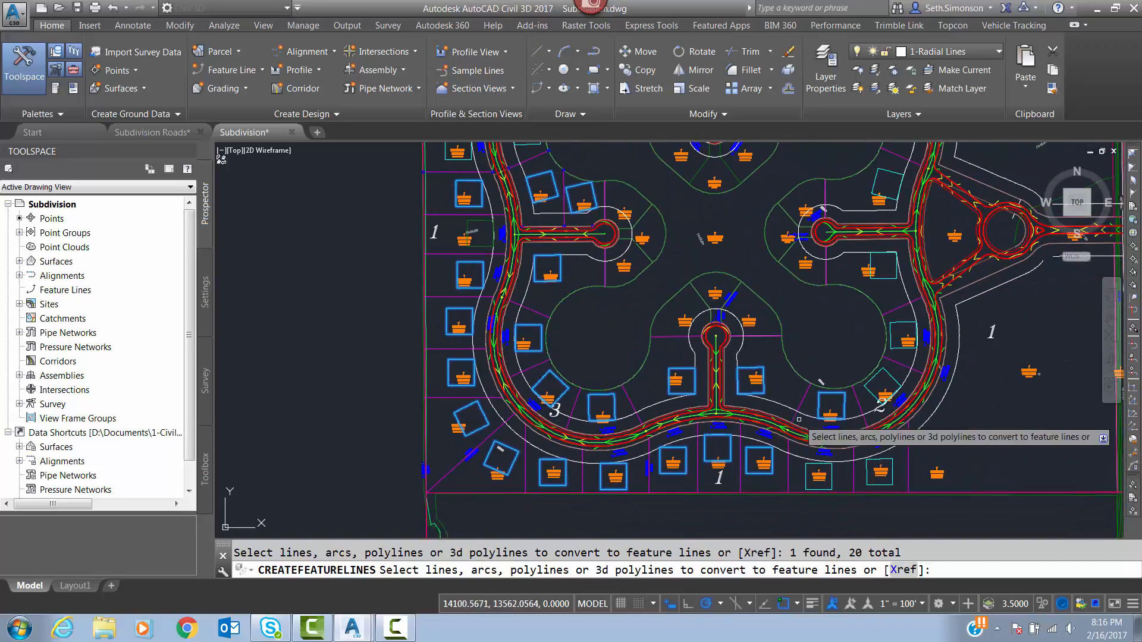
click(805, 468)
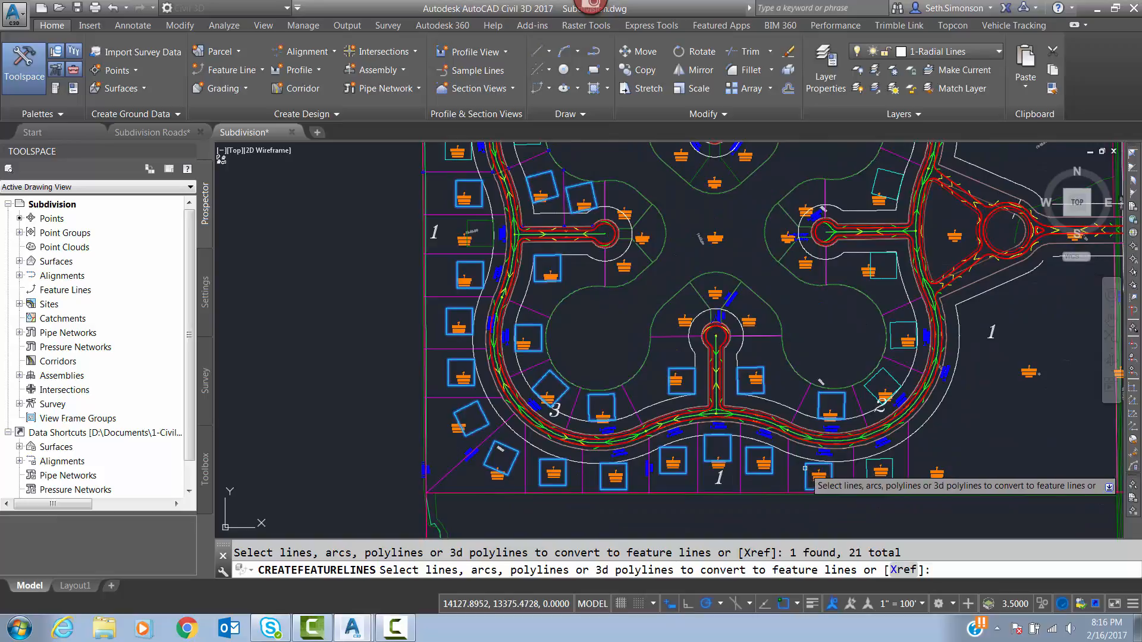
click(869, 469)
Step: Add the two pads inside the road's southeast curve and the two pads flanking the eastern cul-de-sac to the selection
click(879, 377)
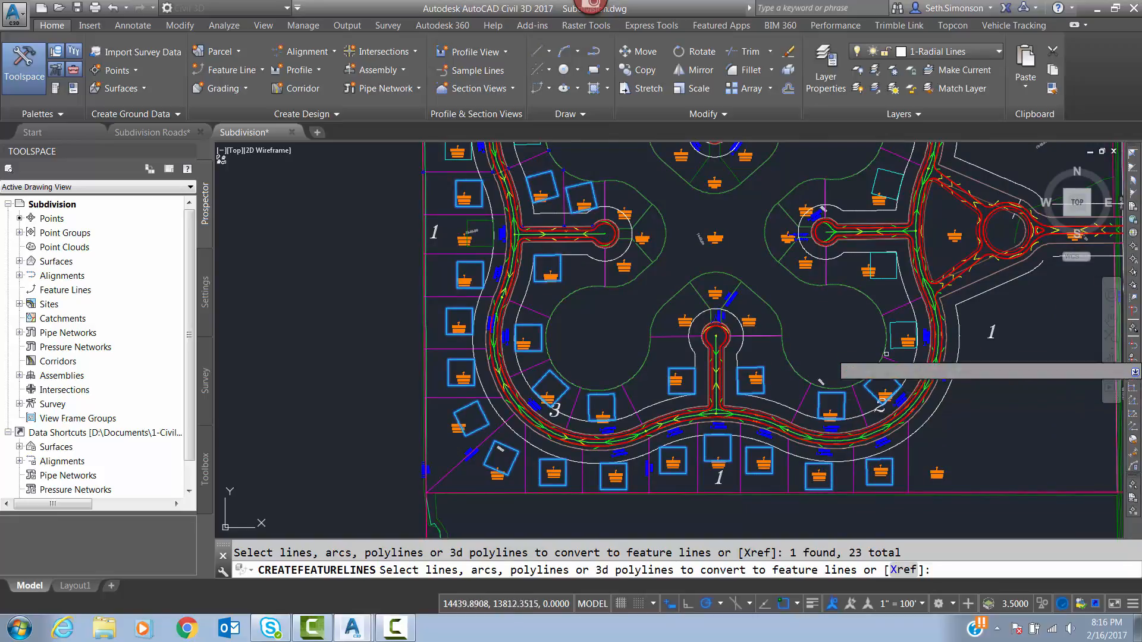
click(893, 339)
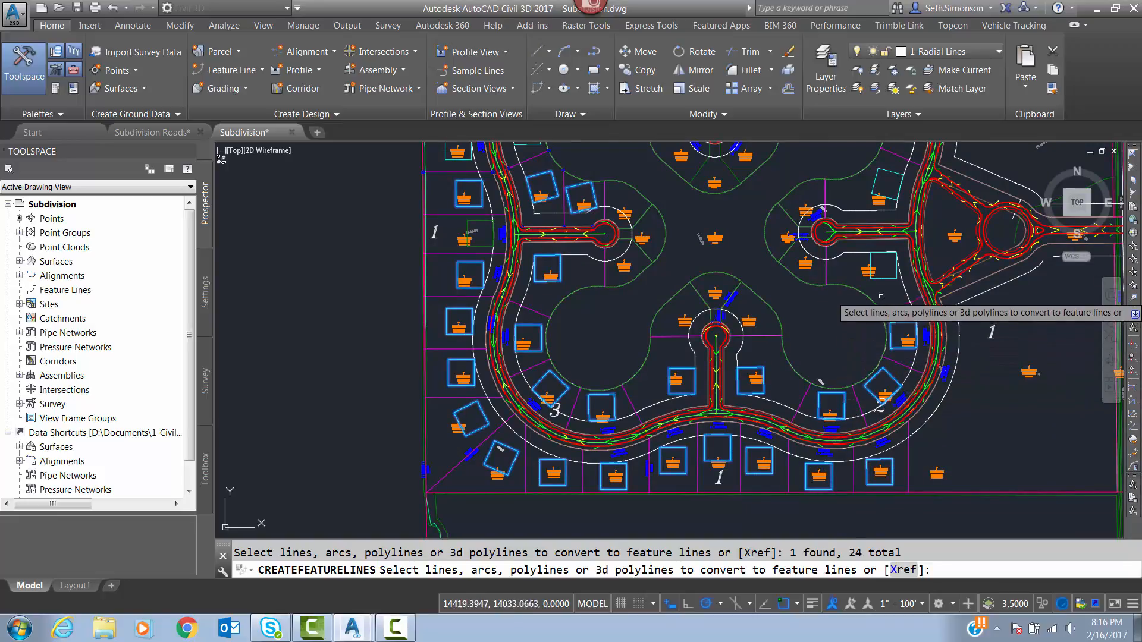
click(896, 271)
click(890, 172)
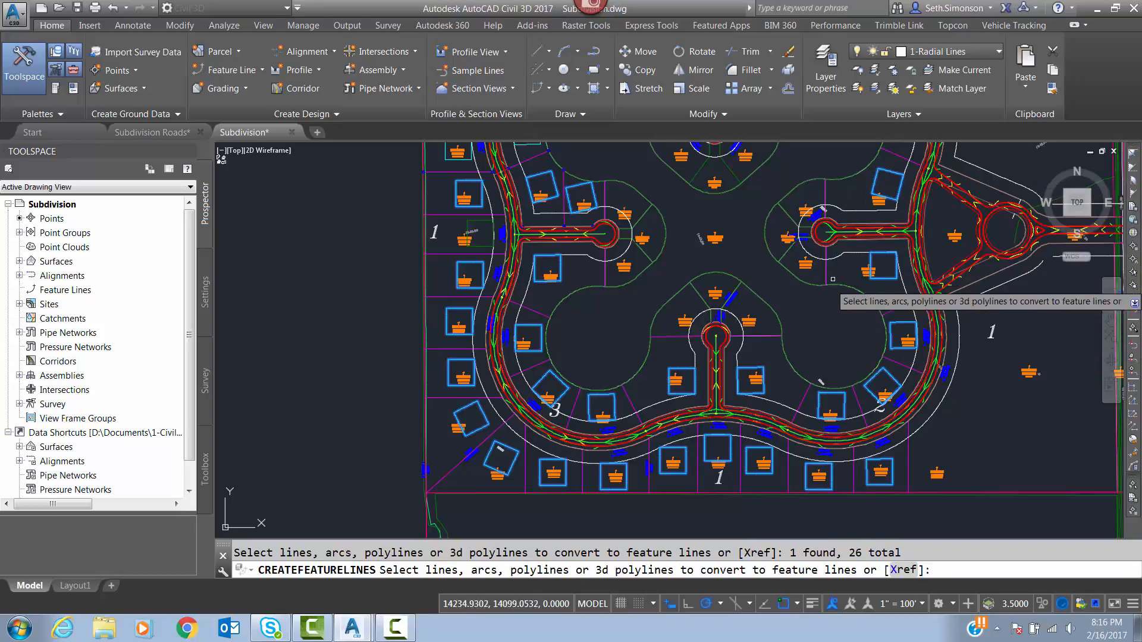
Step: Add the three Block 5 pads inside the northeast curve and the two pads flanking the northern cul-de-sac to the selection
scroll(827, 330, up, 2)
middle_drag(827, 330, 861, 427)
scroll(861, 426, down, 2)
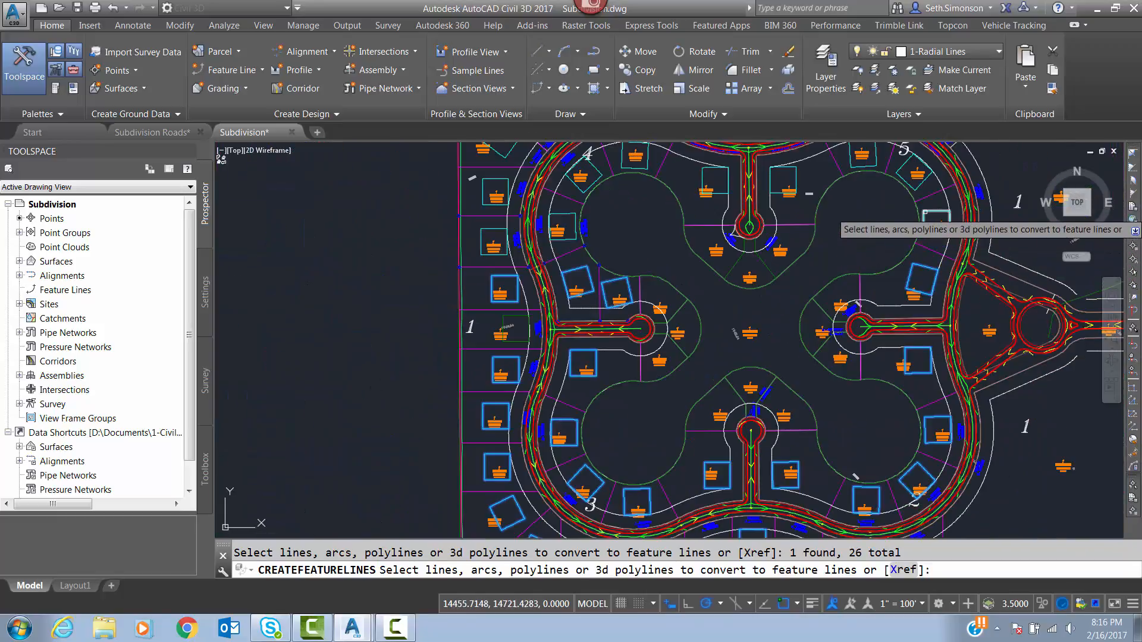
click(924, 212)
click(905, 176)
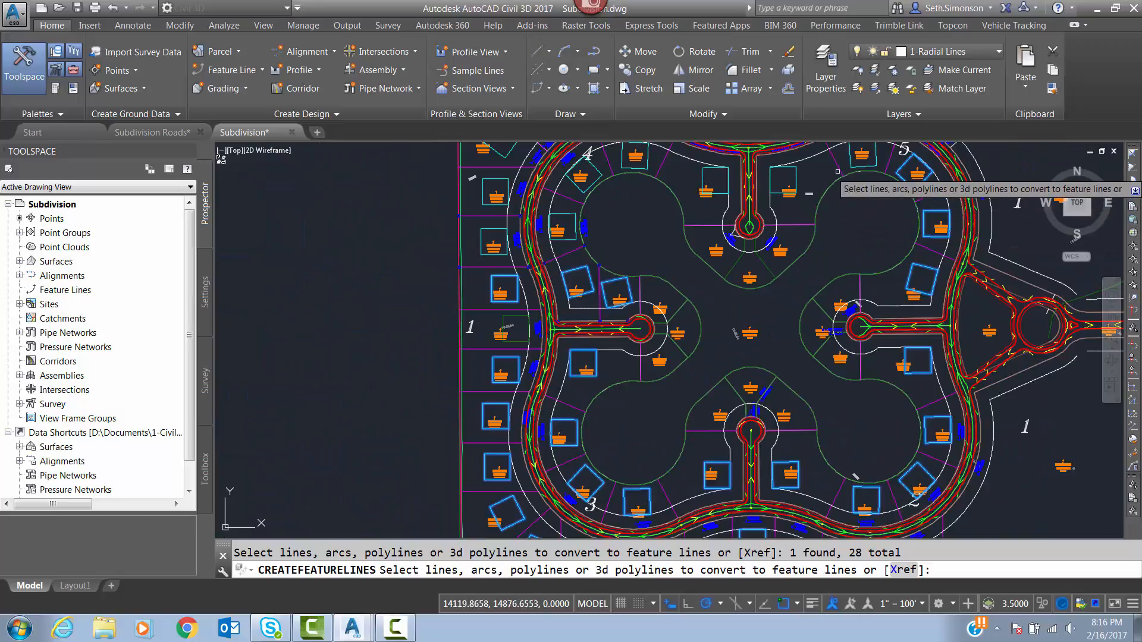
click(850, 159)
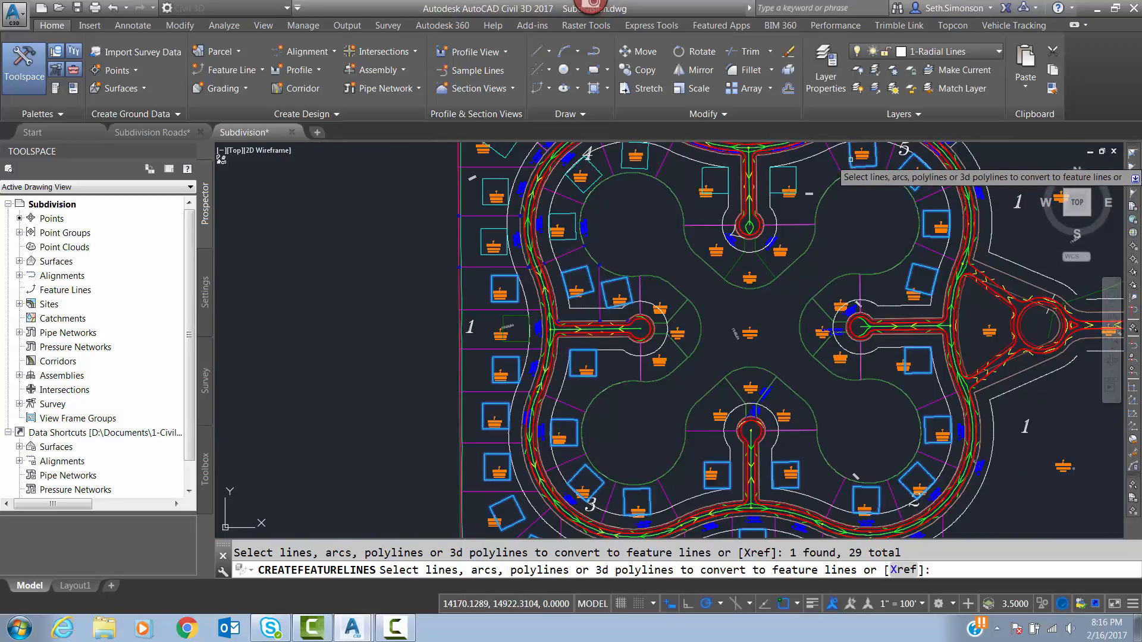
click(784, 177)
click(719, 172)
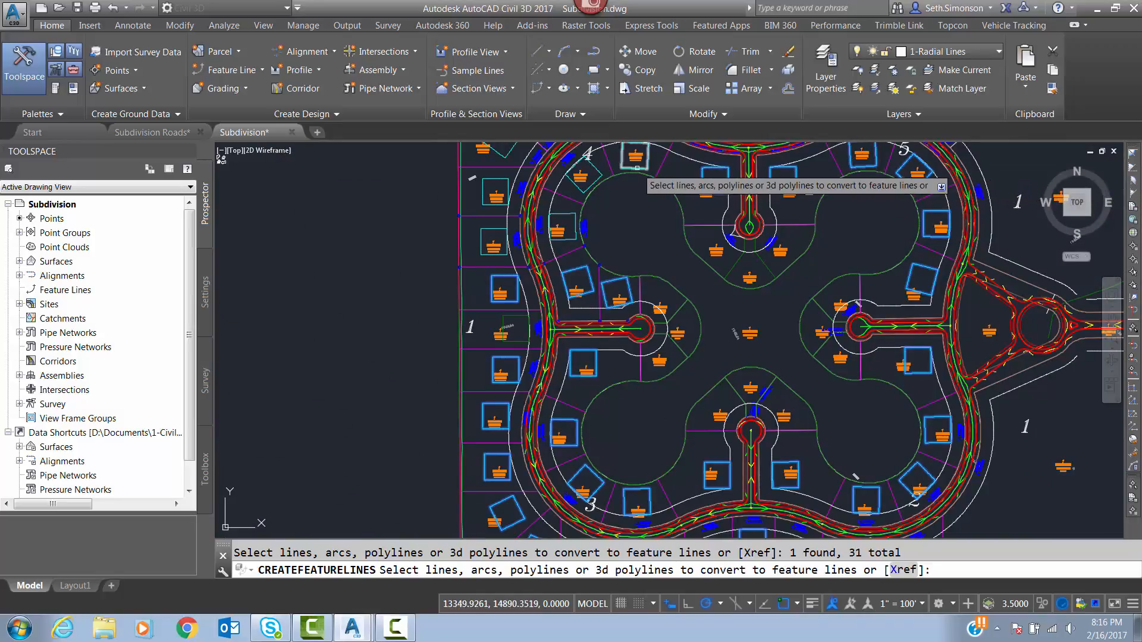
Step: Add the three Block 4 pads inside the northwest curve and the two neighbouring pads on the western boundary to the selection
click(635, 169)
click(597, 177)
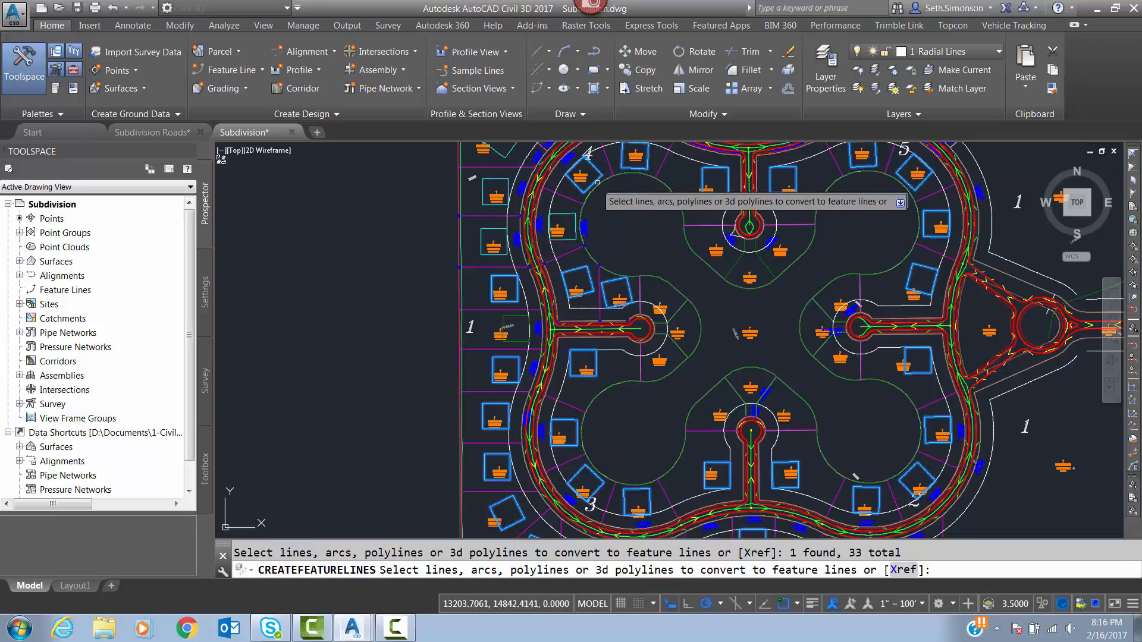
click(552, 228)
click(513, 232)
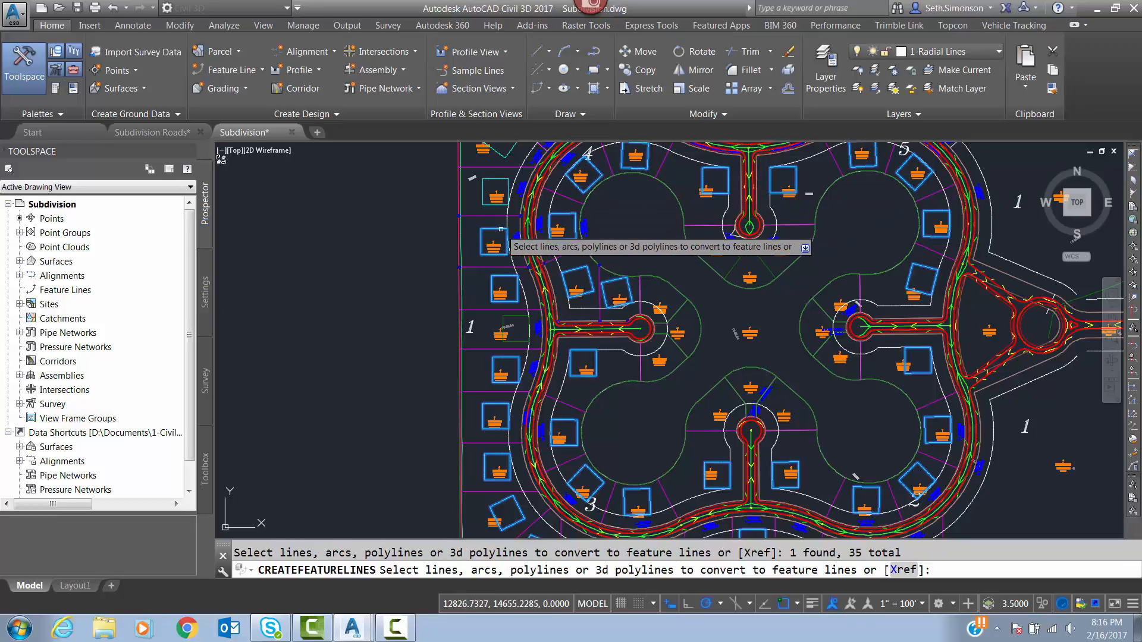
click(483, 191)
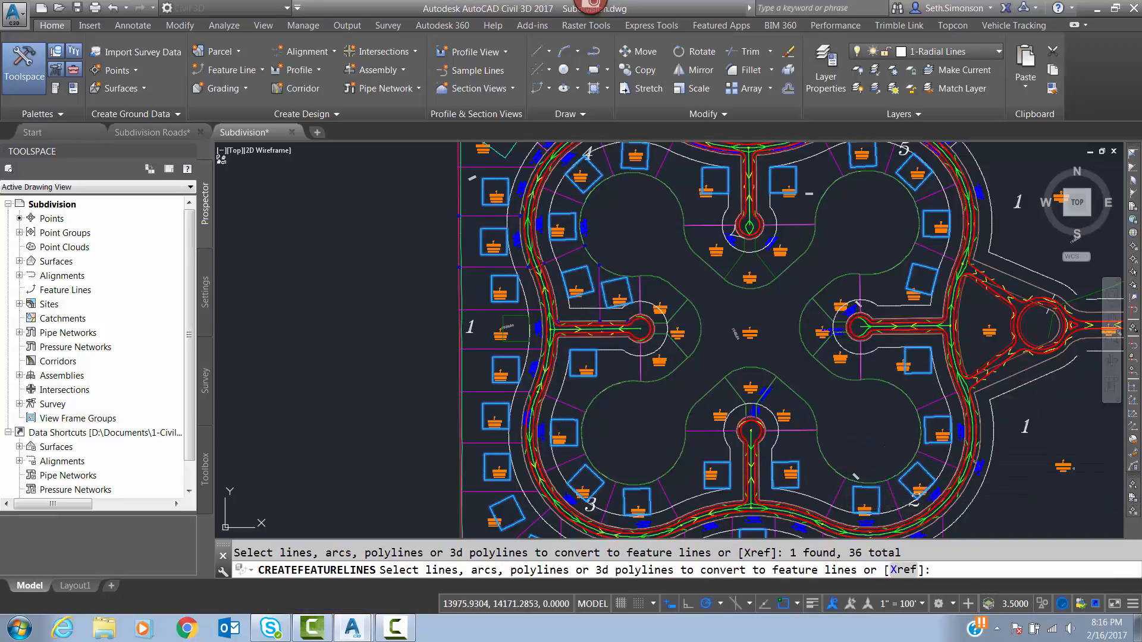
Step: Add the three outer lot pads around the northwest corner of the subdivision to the selection
middle_drag(754, 320, 800, 362)
click(542, 170)
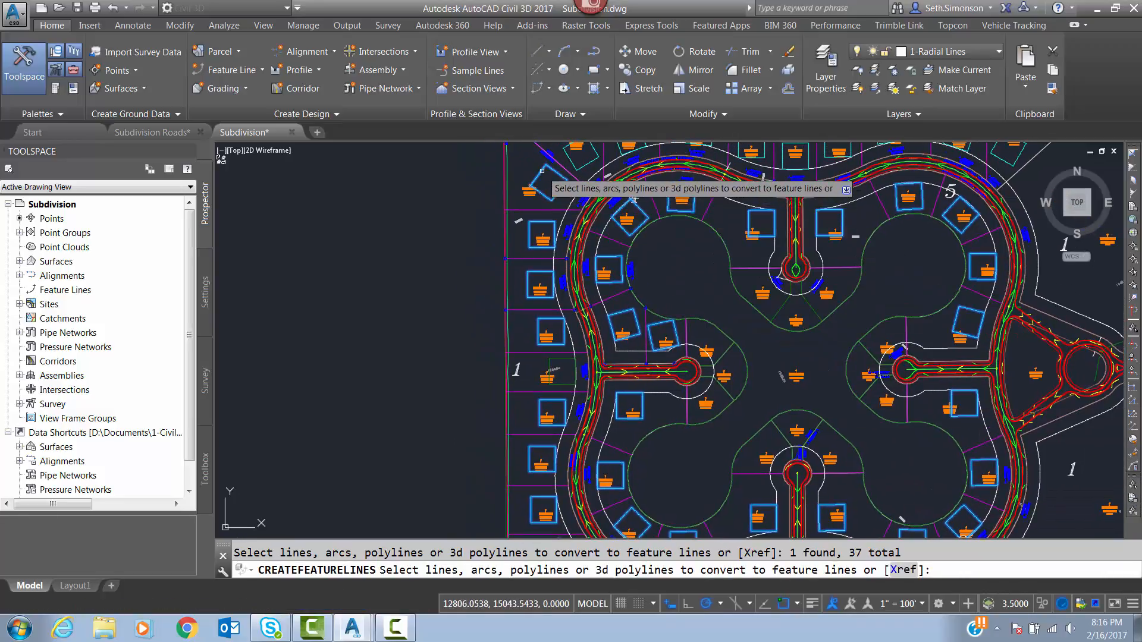
click(574, 167)
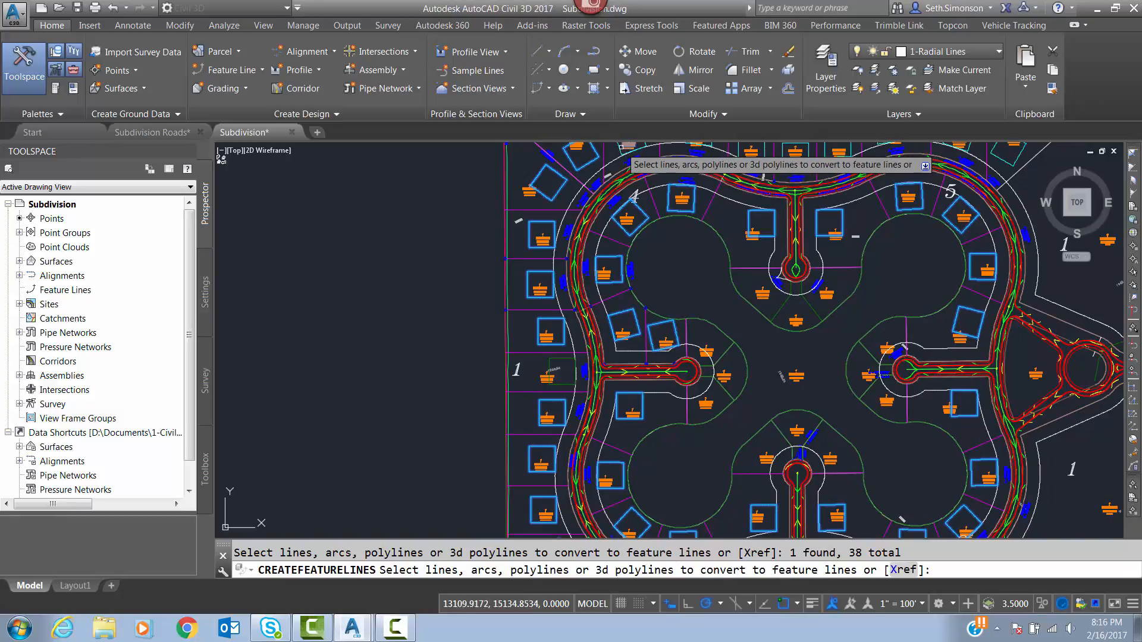
click(621, 147)
Step: Add the remaining seven outer lot pads along the northern boundary, going eastward to the northeast corner, to the selection
middle_drag(660, 216, 681, 324)
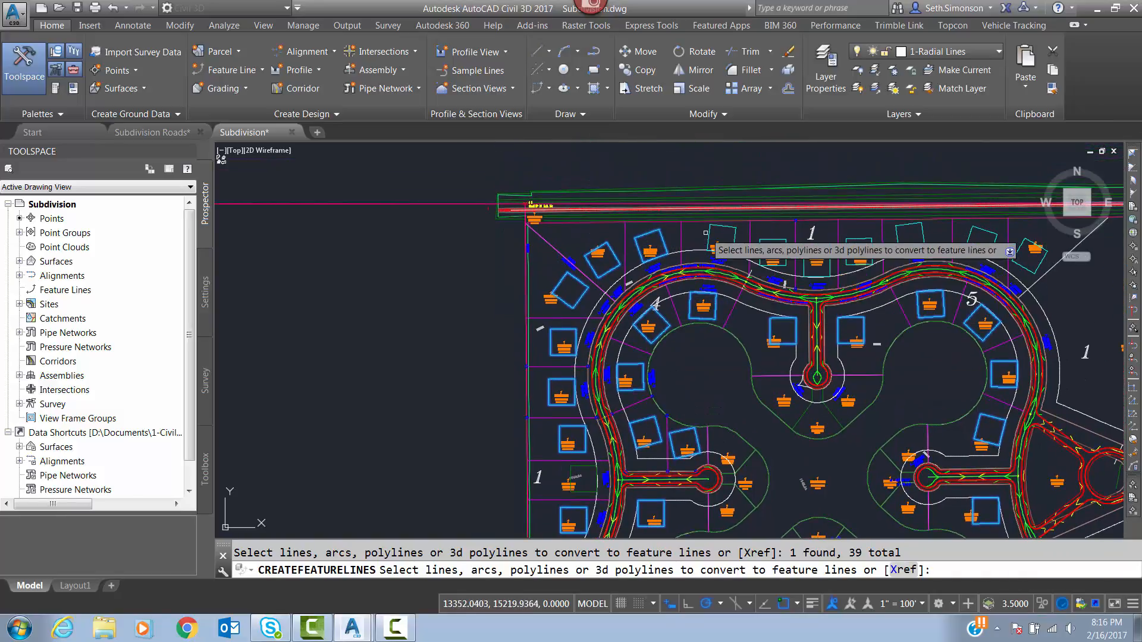
click(734, 236)
click(773, 240)
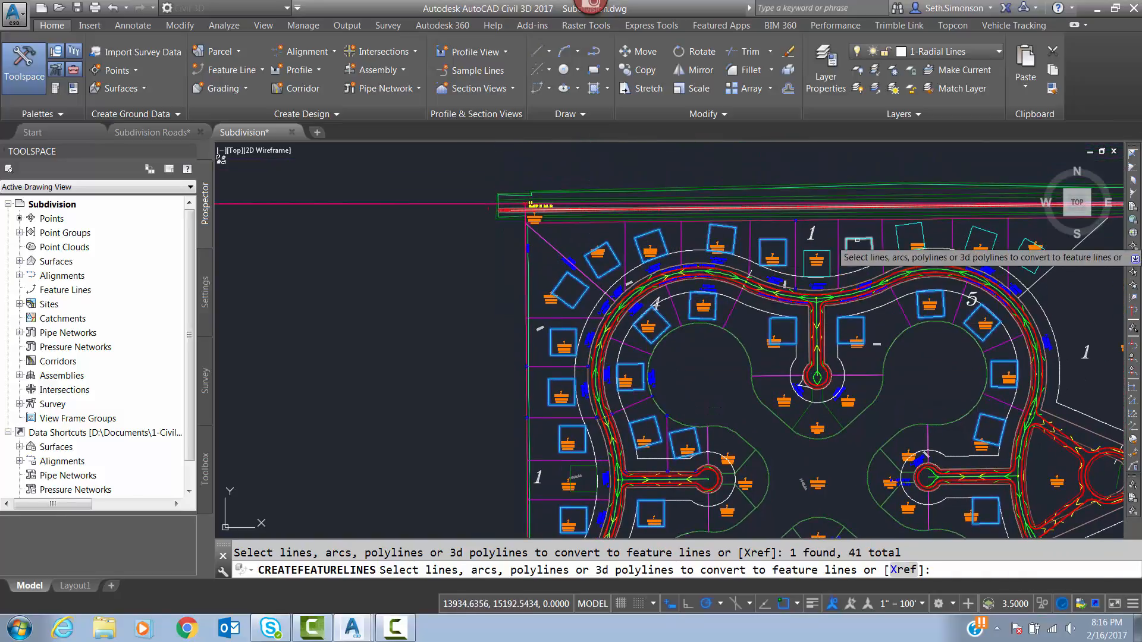
click(857, 240)
click(909, 226)
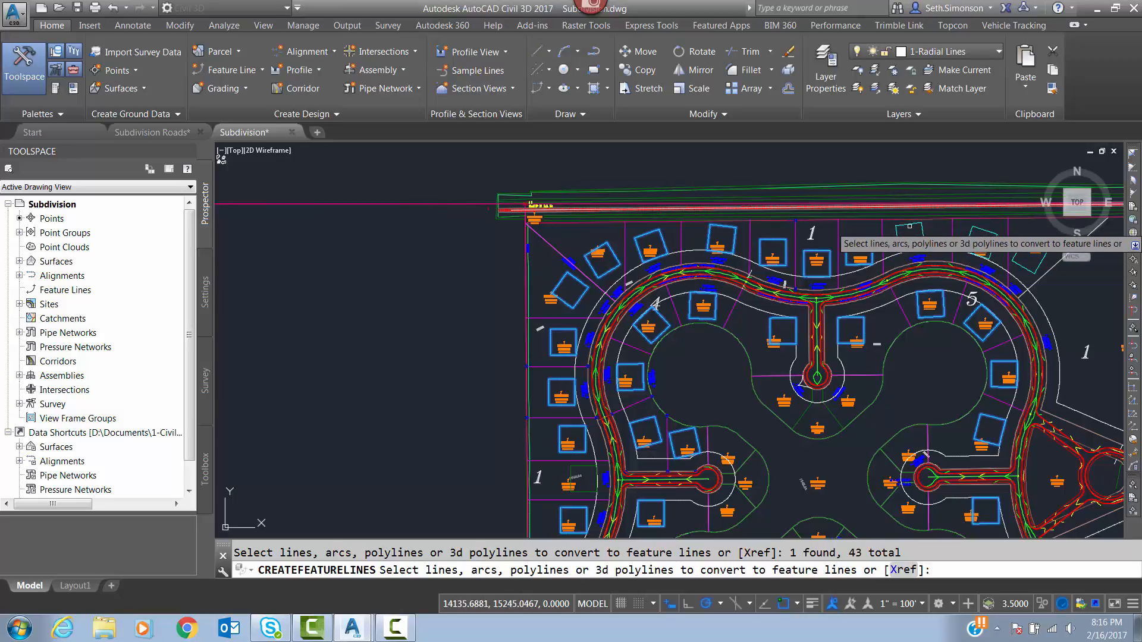
click(973, 233)
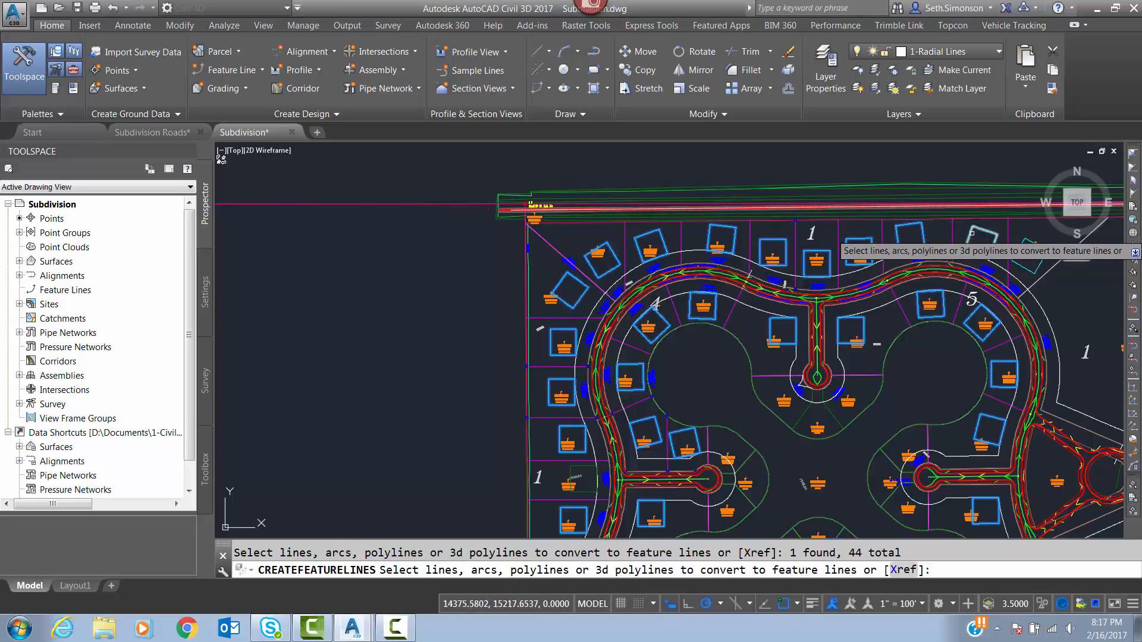
click(973, 234)
click(1019, 249)
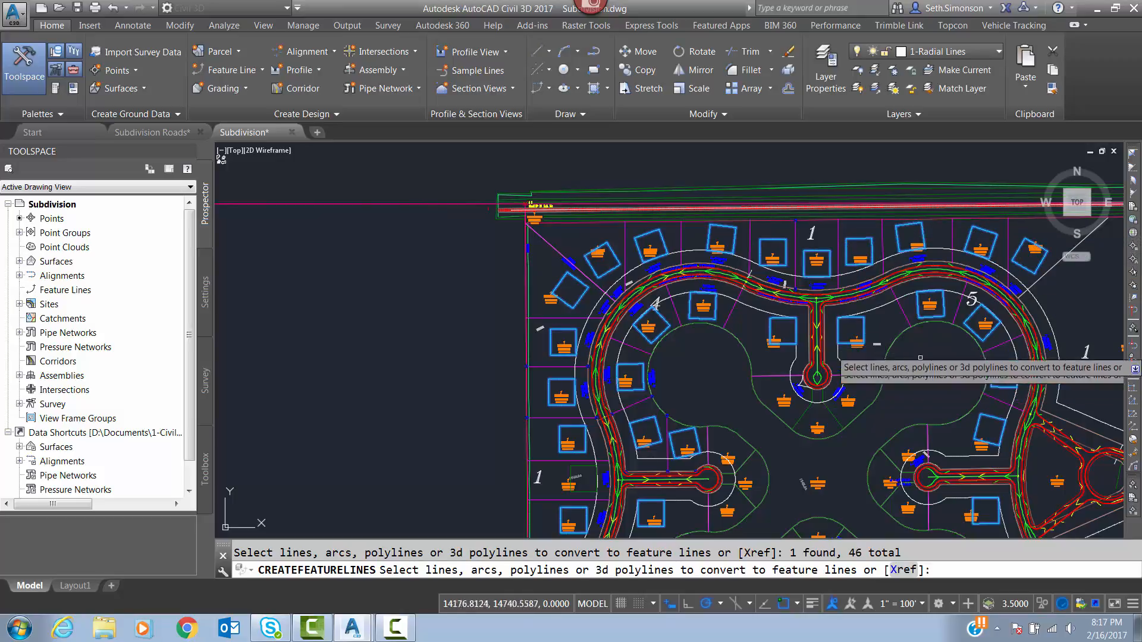
Step: Convert the selected pads to feature lines in the Lot Grading site, assigning a constant elevation of 1049.000'
scroll(801, 288, down, 3)
scroll(890, 292, down, 2)
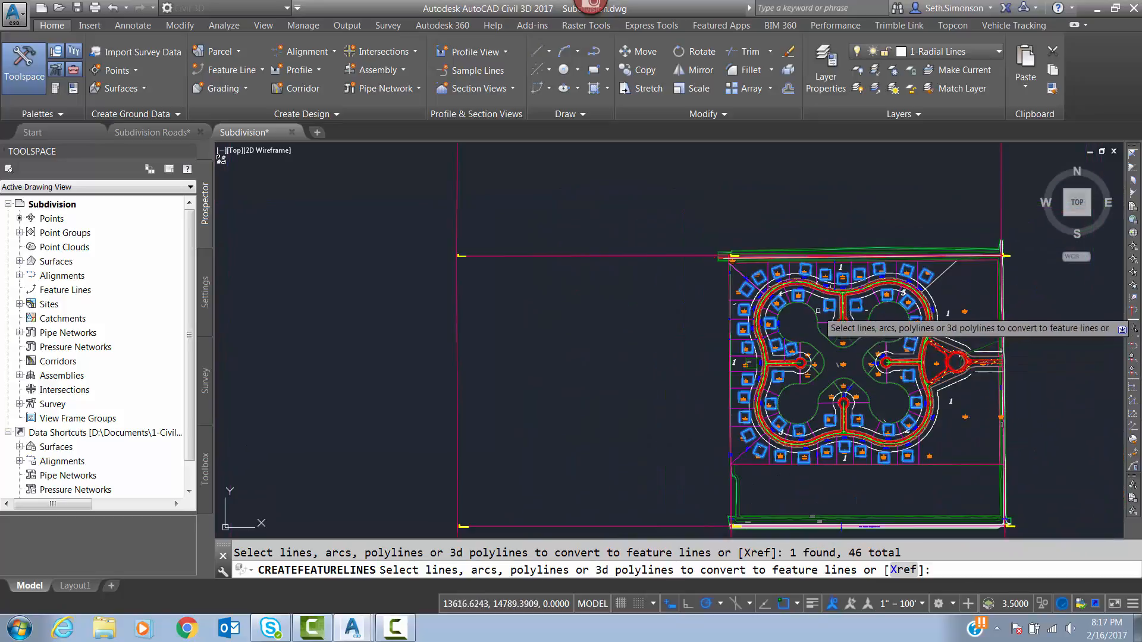
key(Return)
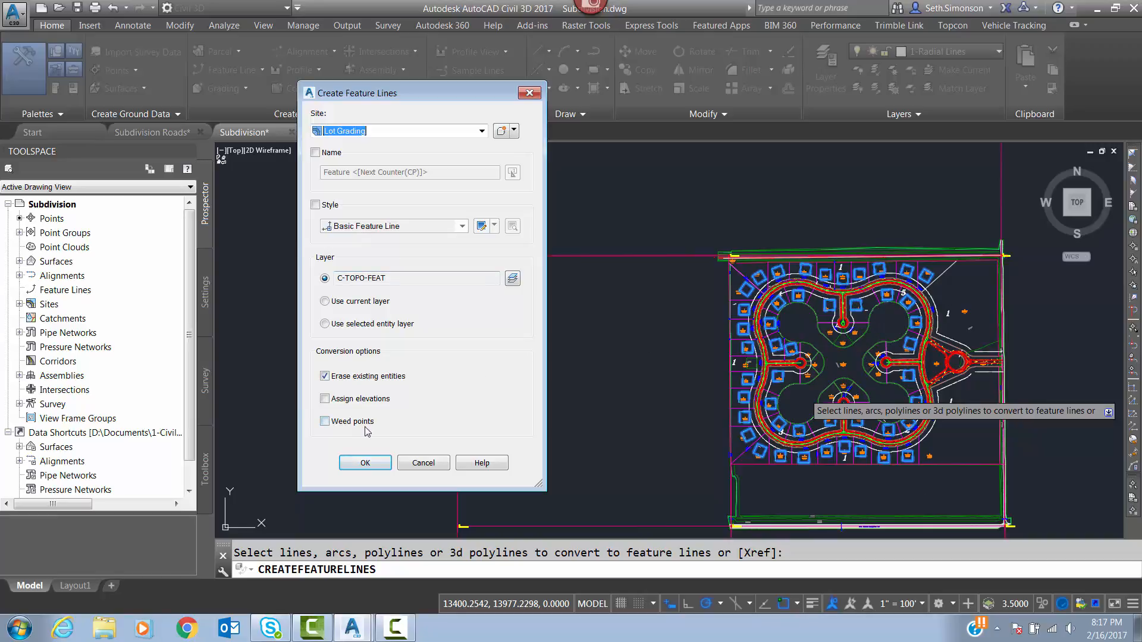
click(324, 399)
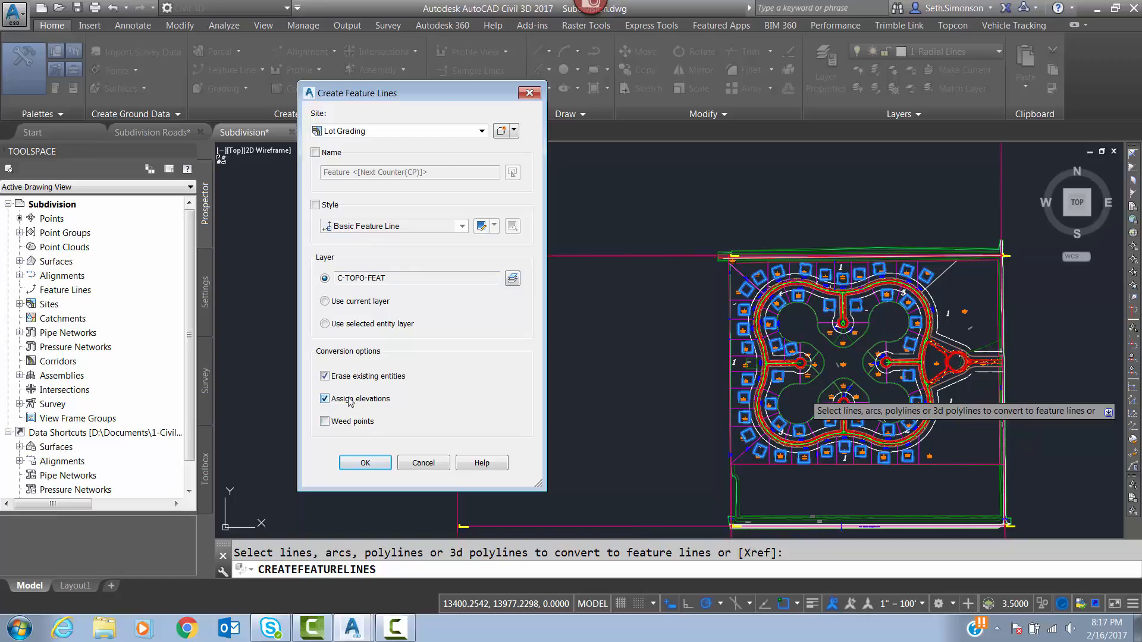
click(361, 463)
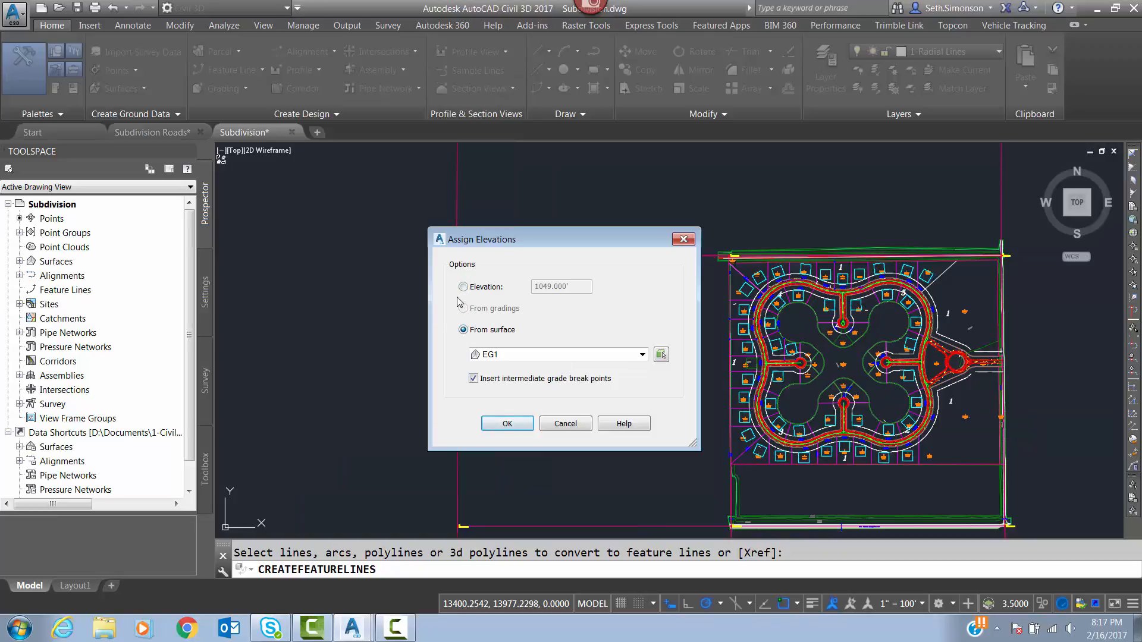
click(463, 287)
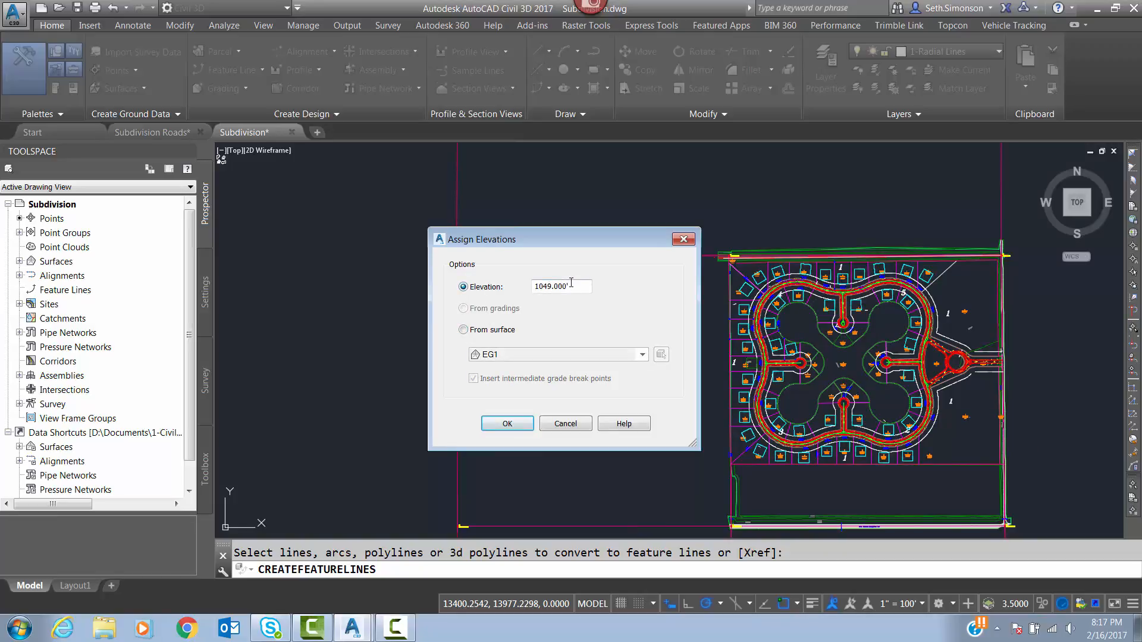
click(508, 423)
Step: Examine the converted pads and adjacent roads across the subdivision, from the northern lots to the southwest curve by Block 3
scroll(787, 277, up, 3)
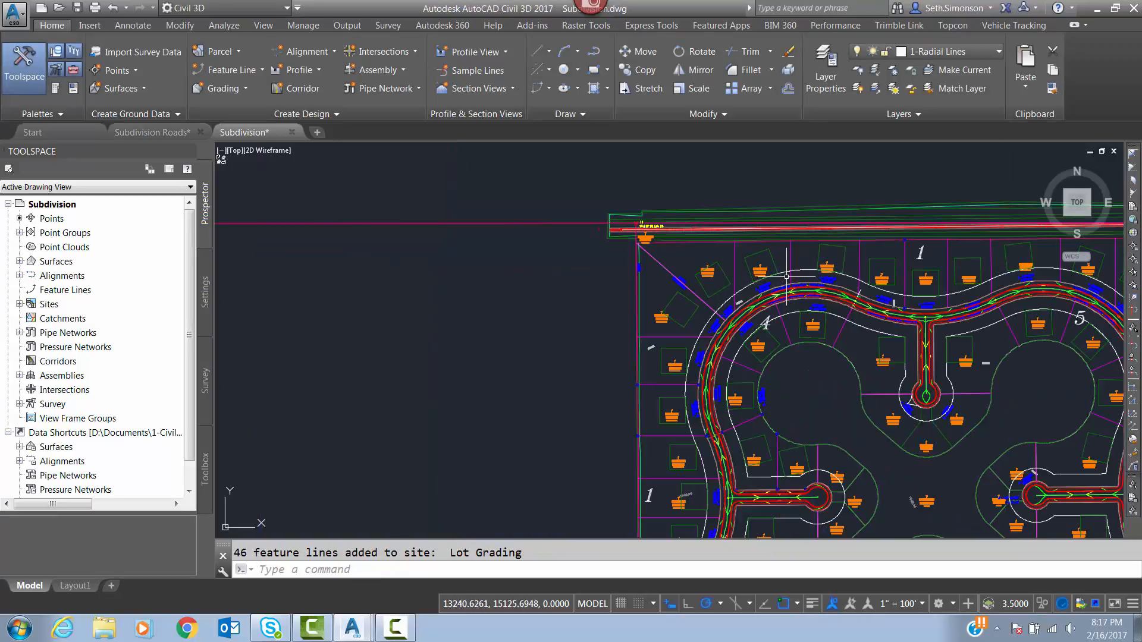
middle_drag(828, 303, 529, 248)
mouse_move(792, 317)
middle_down()
mouse_move(708, 316)
mouse_move(578, 256)
middle_up()
scroll(579, 256, down, 2)
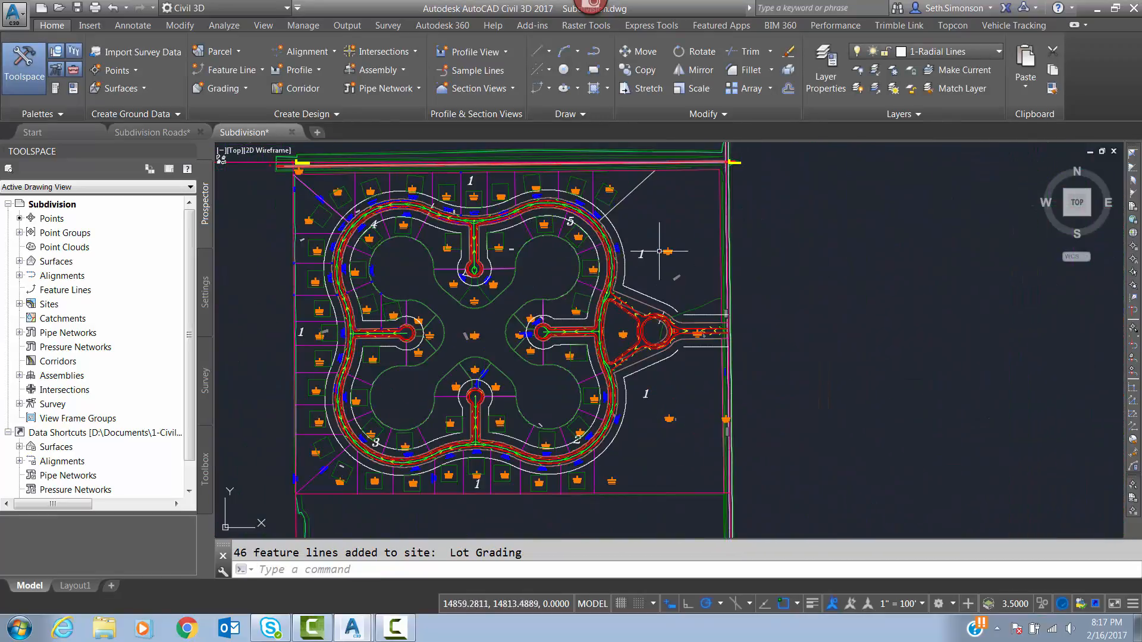
middle_drag(576, 353, 697, 316)
scroll(678, 294, up, 2)
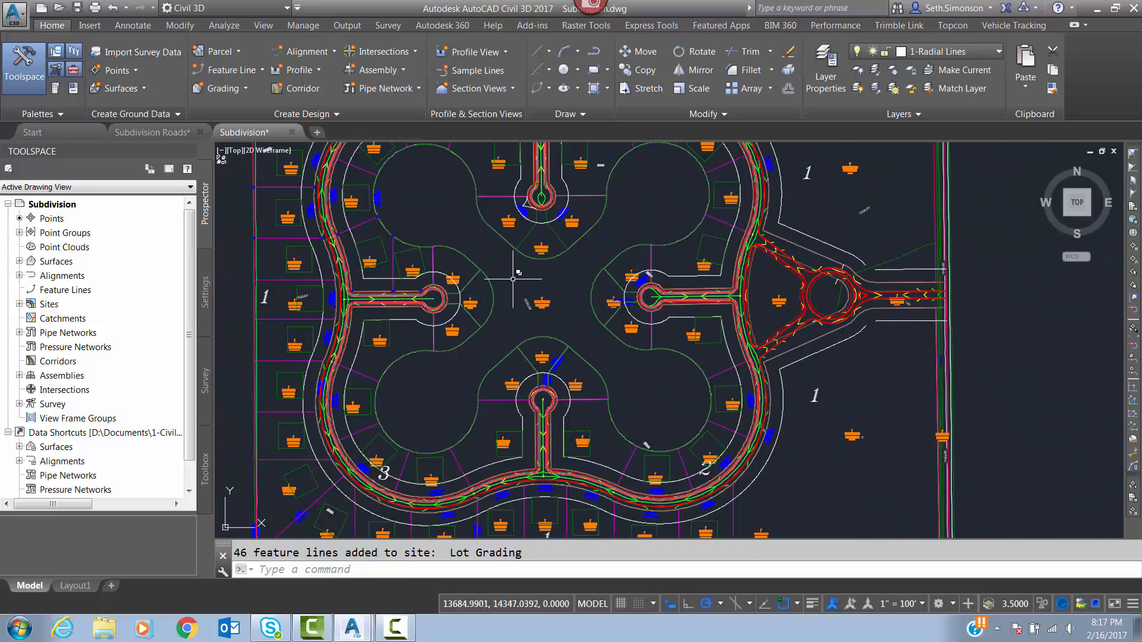
middle_drag(514, 271, 830, 261)
scroll(830, 260, down, 4)
scroll(754, 263, up, 3)
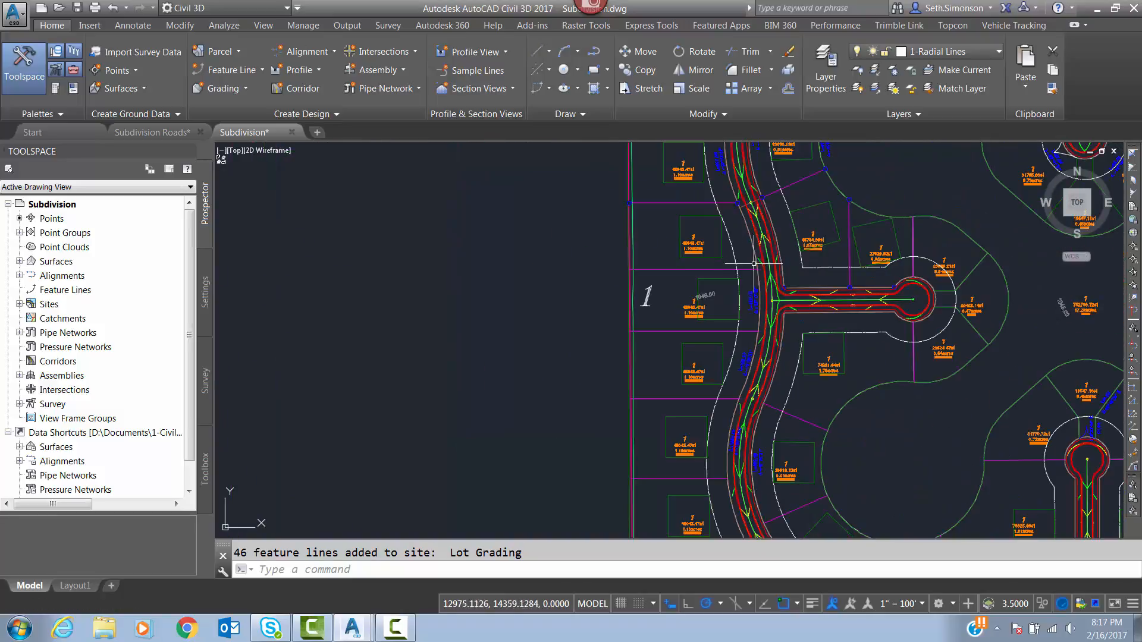
middle_drag(708, 258, 712, 215)
middle_drag(714, 288, 674, 223)
middle_drag(731, 359, 662, 254)
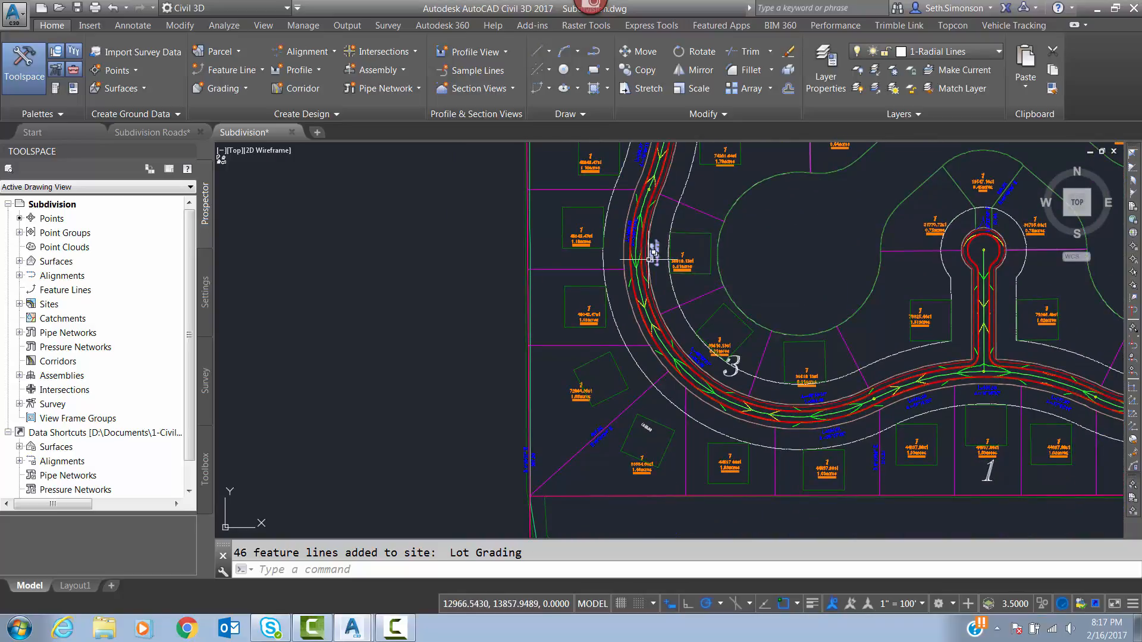
middle_drag(653, 255, 756, 207)
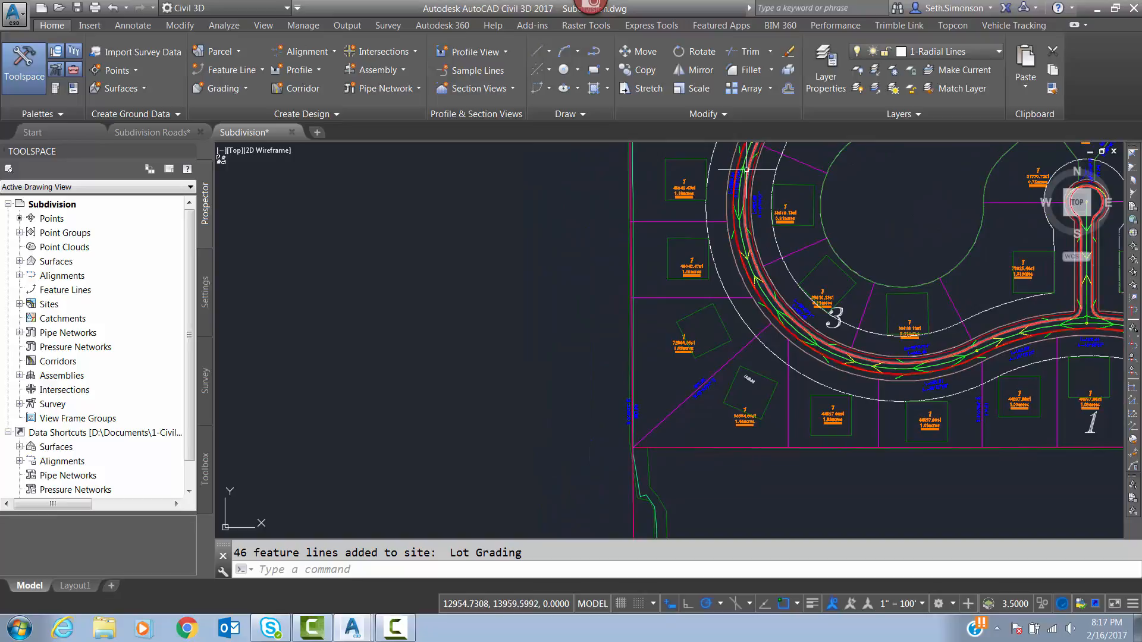
Step: Examine the road, curb and right-of-way lines between the Single-Family 17 and Single-Family 70 lots
scroll(756, 208, up, 4)
middle_drag(767, 254, 830, 203)
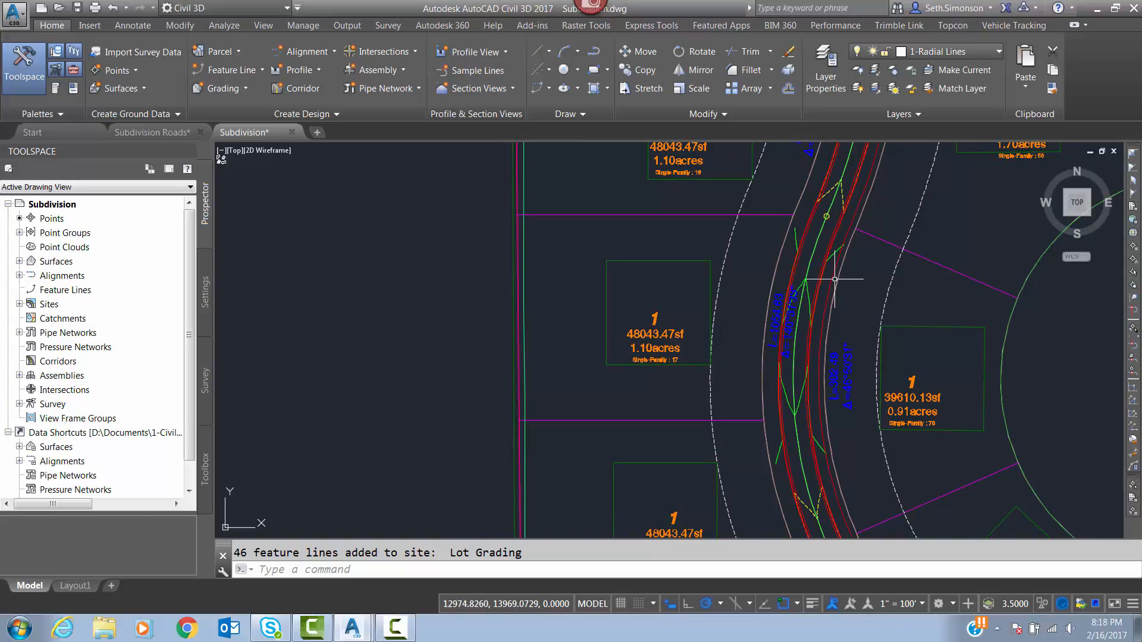
scroll(806, 233, up, 2)
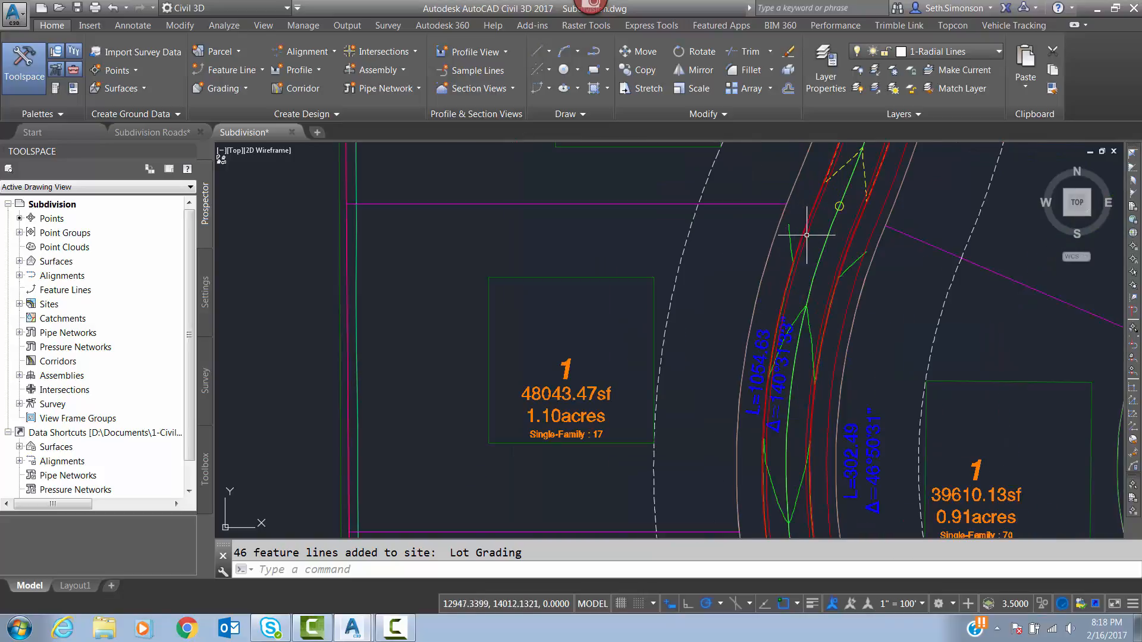
mouse_move(848, 250)
middle_down()
mouse_move(780, 227)
mouse_move(743, 247)
middle_up()
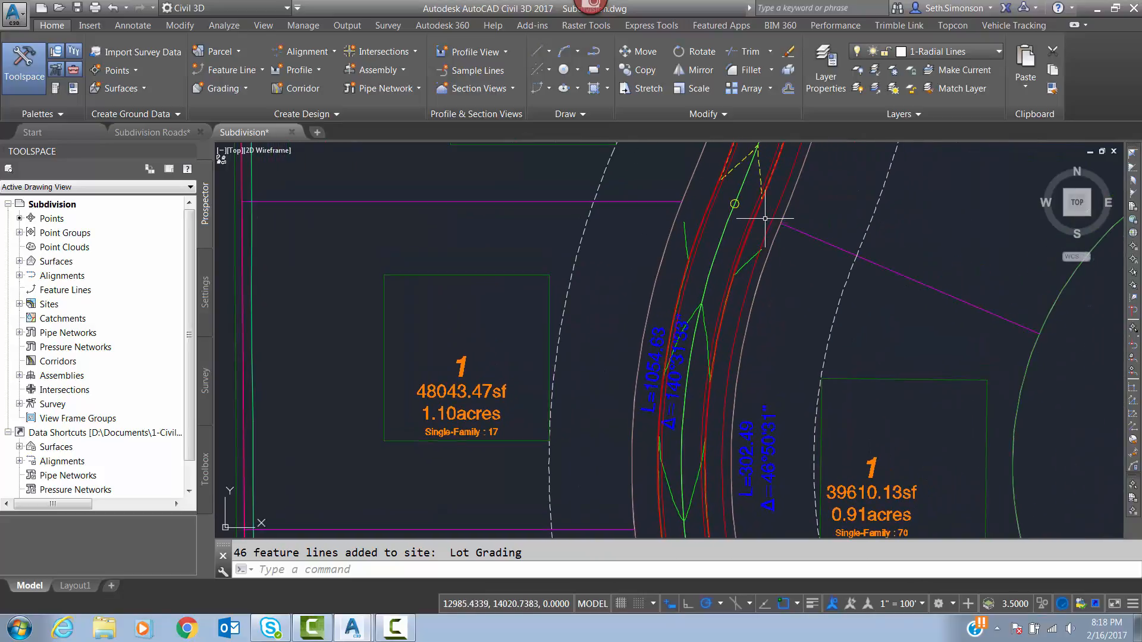
scroll(758, 215, up, 2)
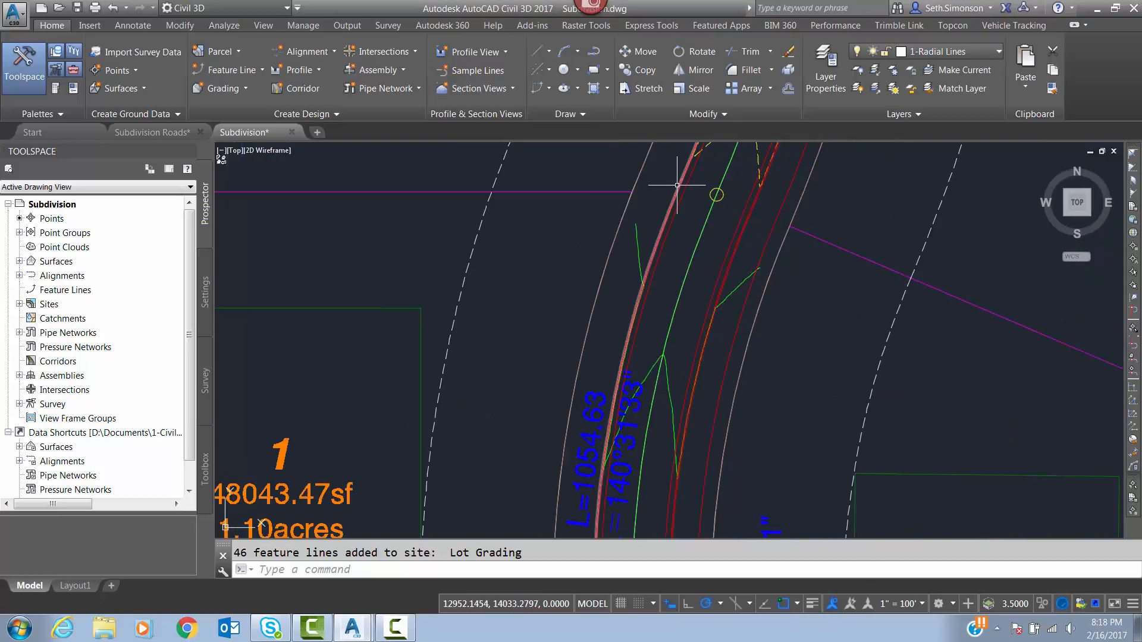
scroll(677, 186, up, 3)
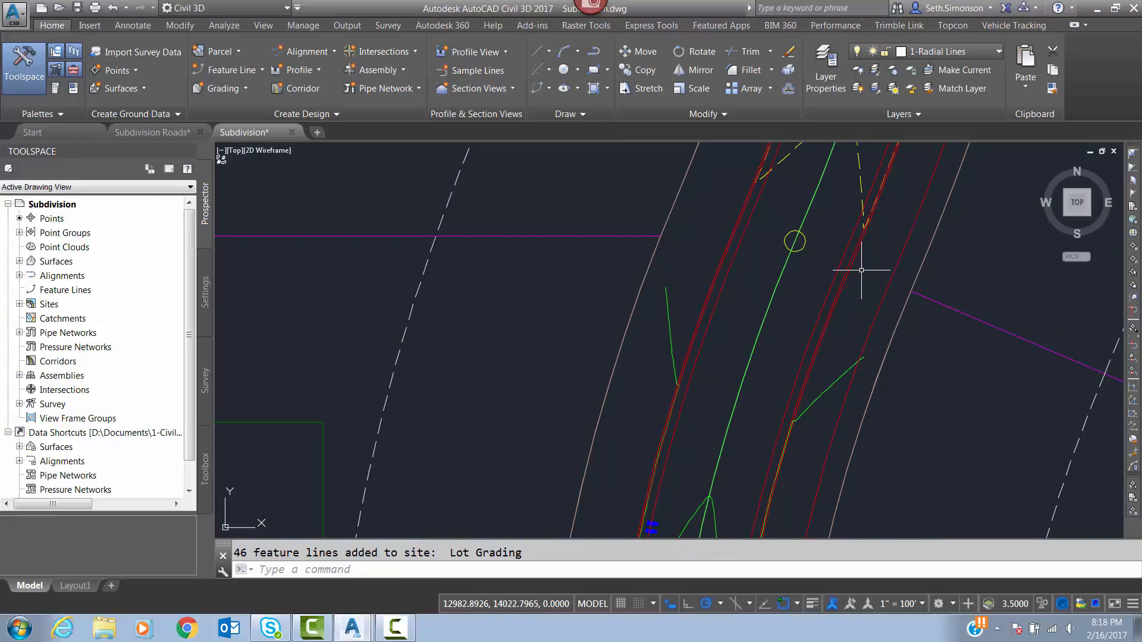
middle_drag(861, 270, 859, 173)
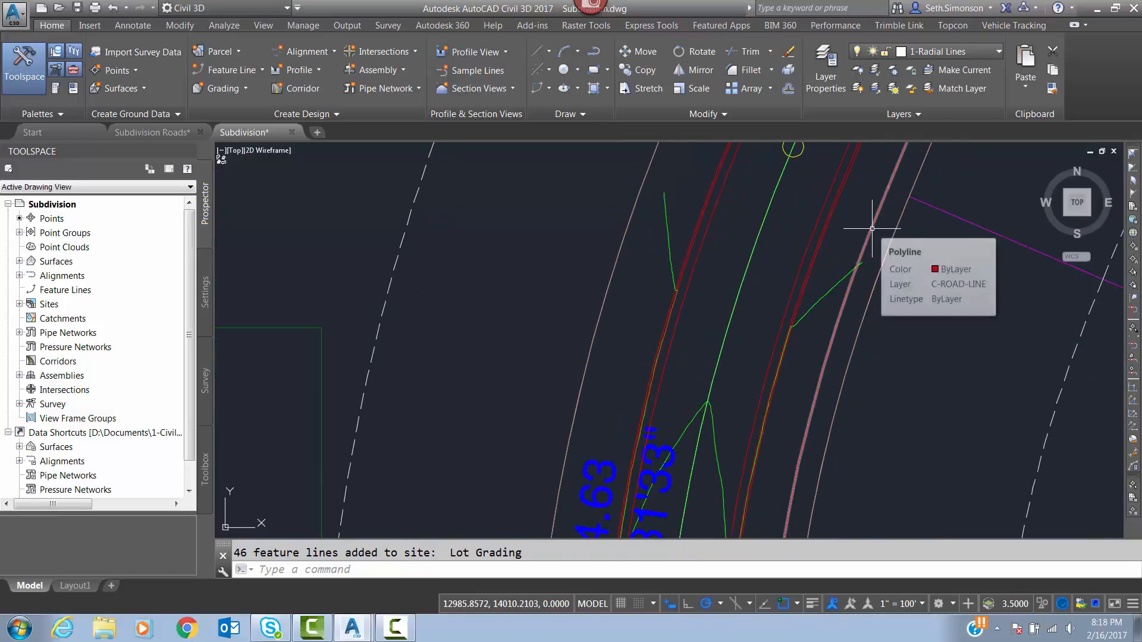
scroll(928, 209, down, 5)
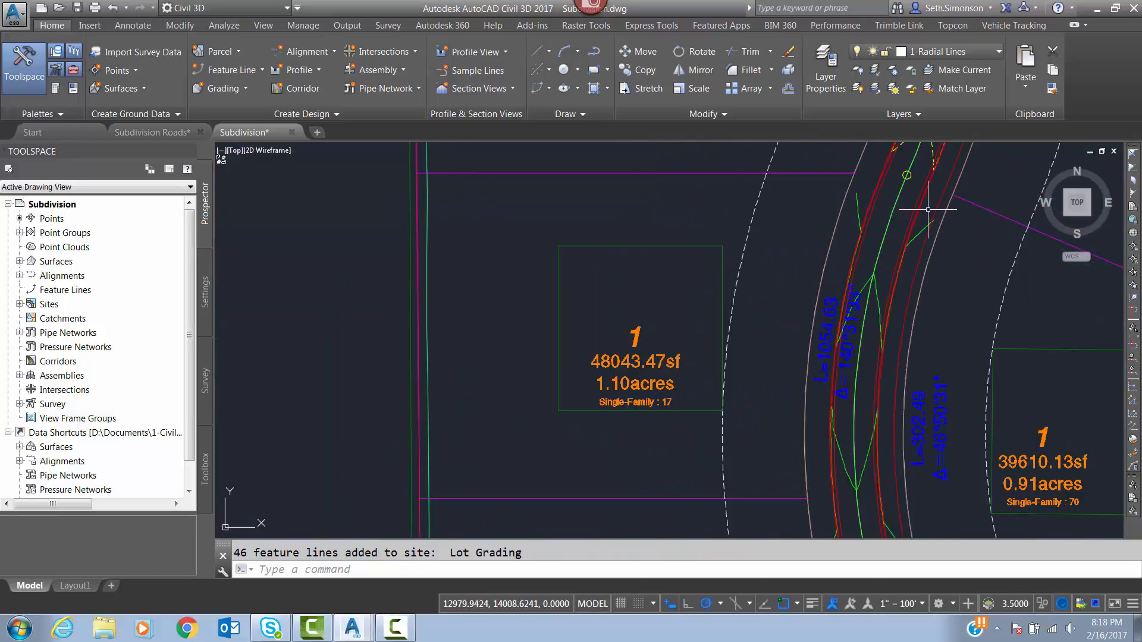
scroll(882, 254, down, 3)
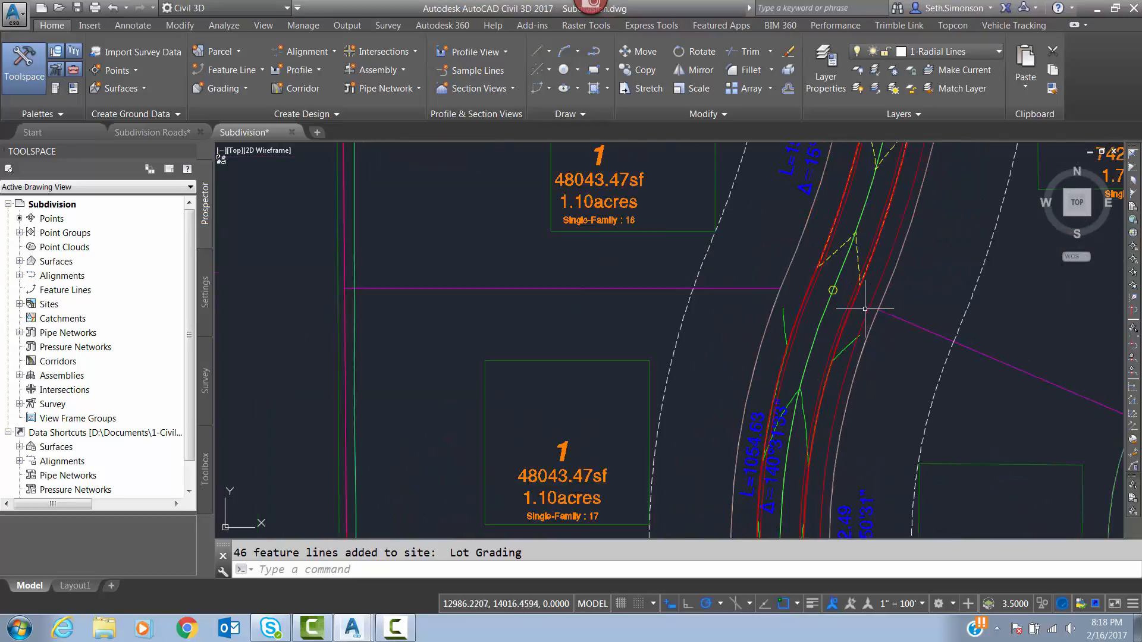
scroll(882, 254, up, 6)
middle_drag(732, 240, 814, 137)
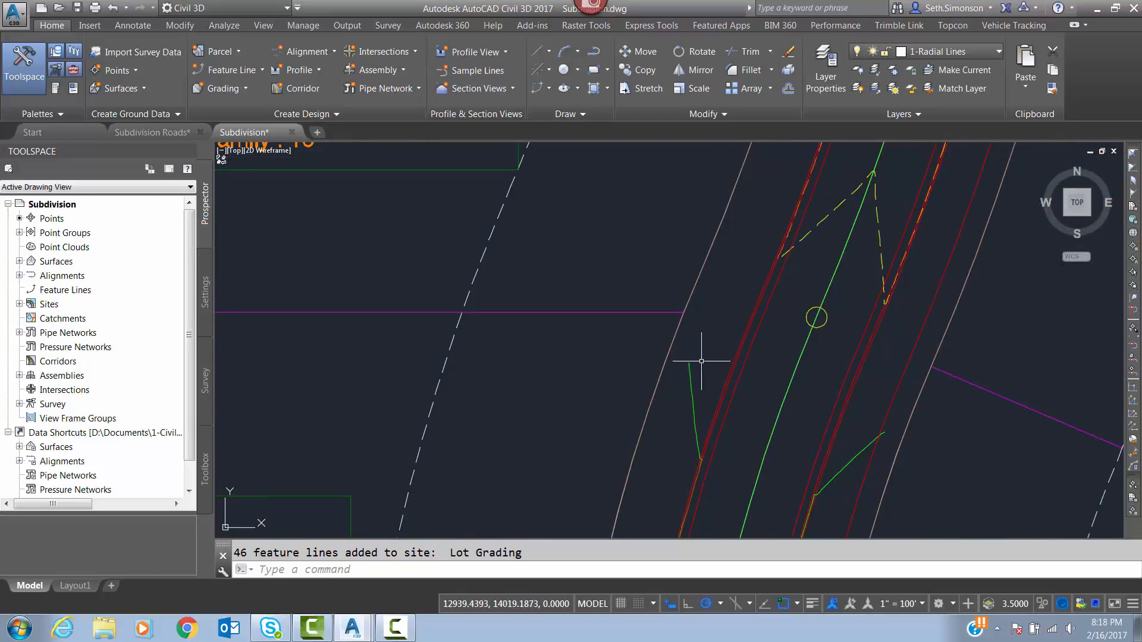
mouse_move(728, 290)
middle_down()
mouse_move(764, 243)
mouse_move(793, 229)
middle_up()
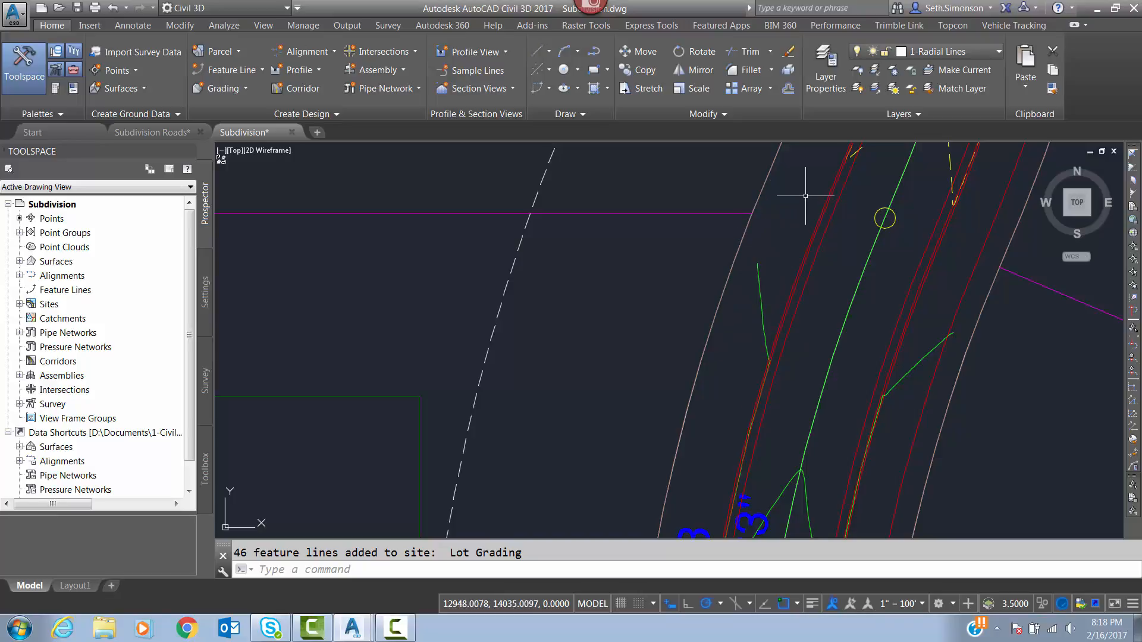
middle_drag(805, 186, 794, 249)
scroll(909, 281, up, 2)
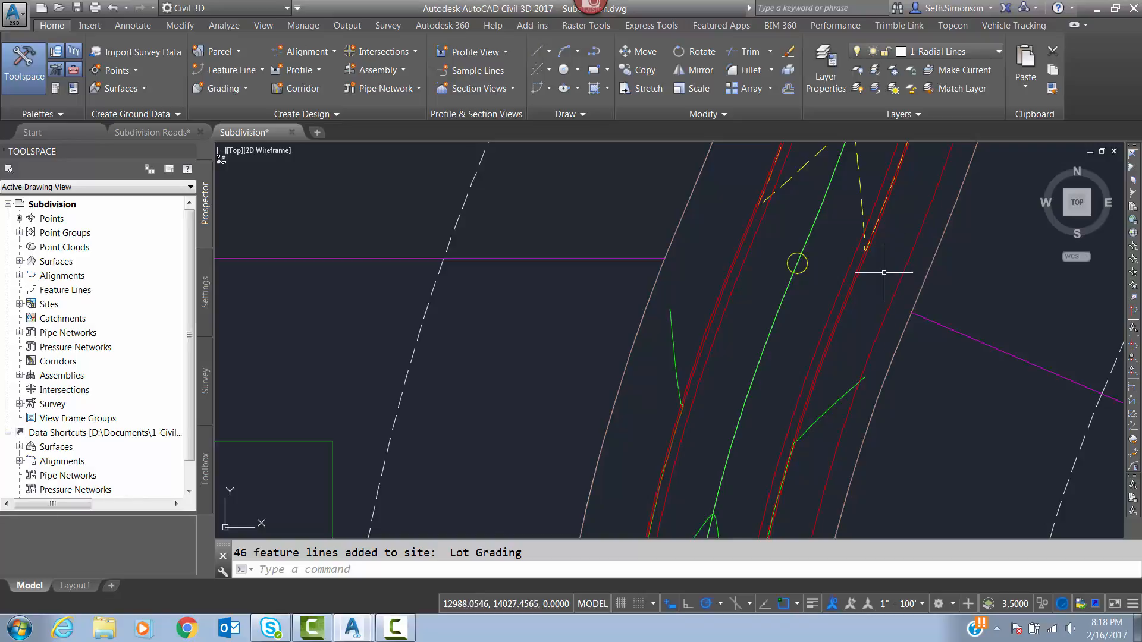
Step: Offset the outermost road line on the road's east side by 0.5 toward the centerline and erase the original line
scroll(884, 273, up, 2)
text(o)
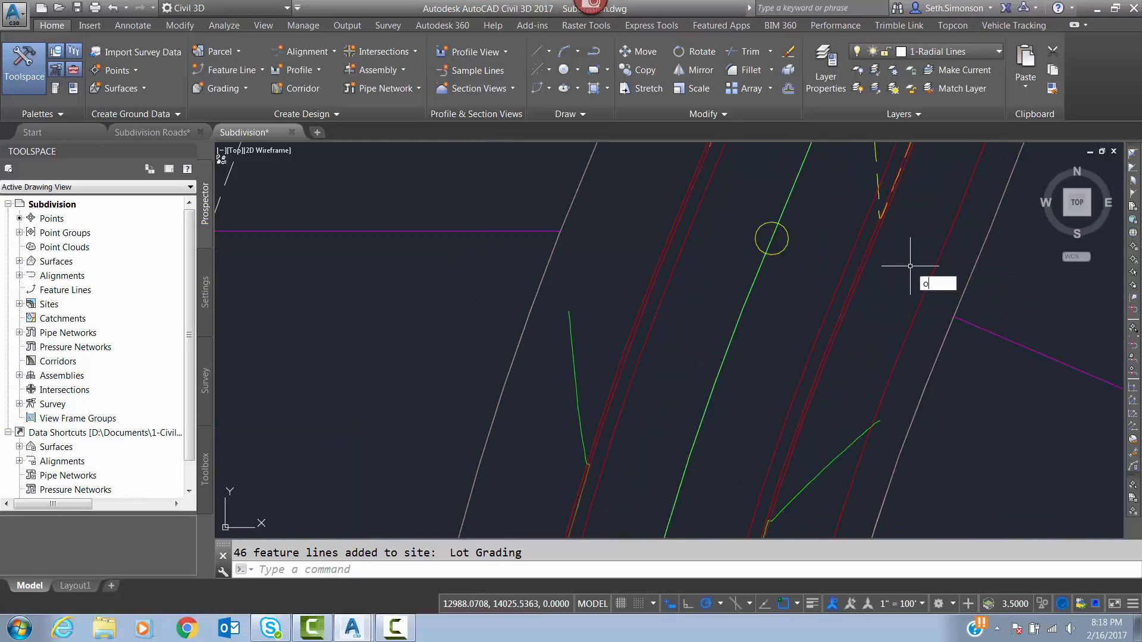
key(Return)
text(.5)
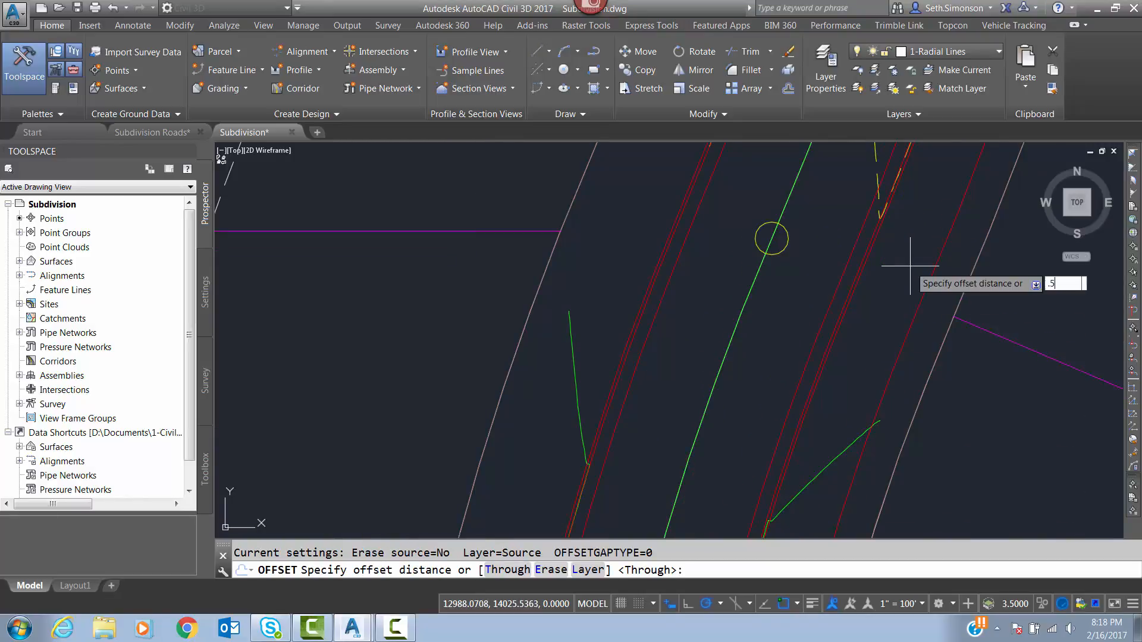
key(Return)
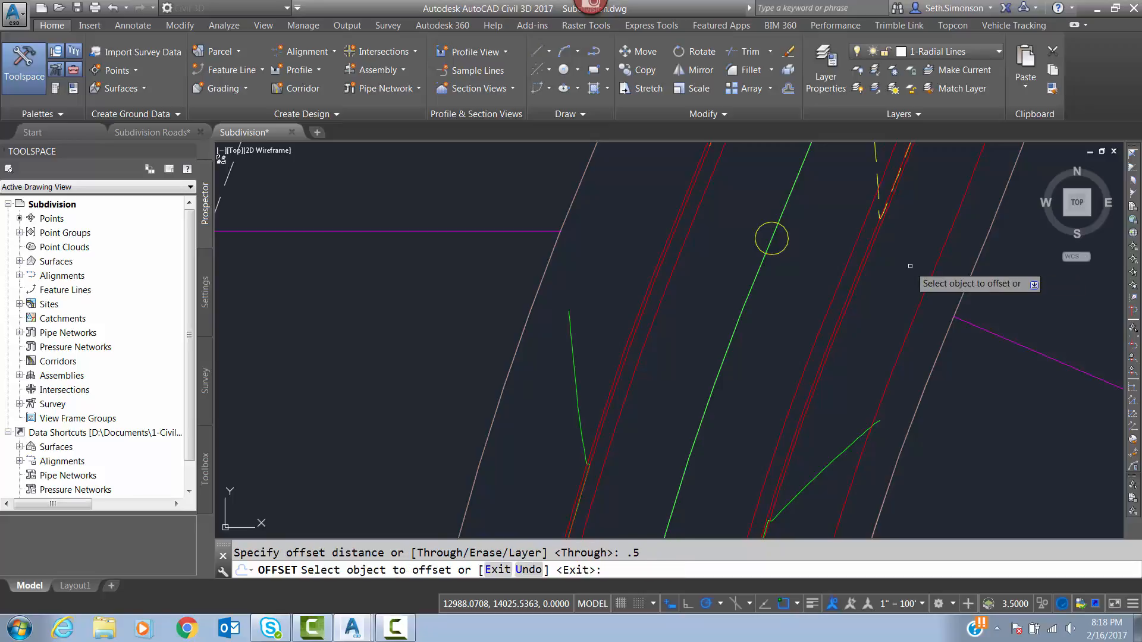
click(923, 296)
click(891, 275)
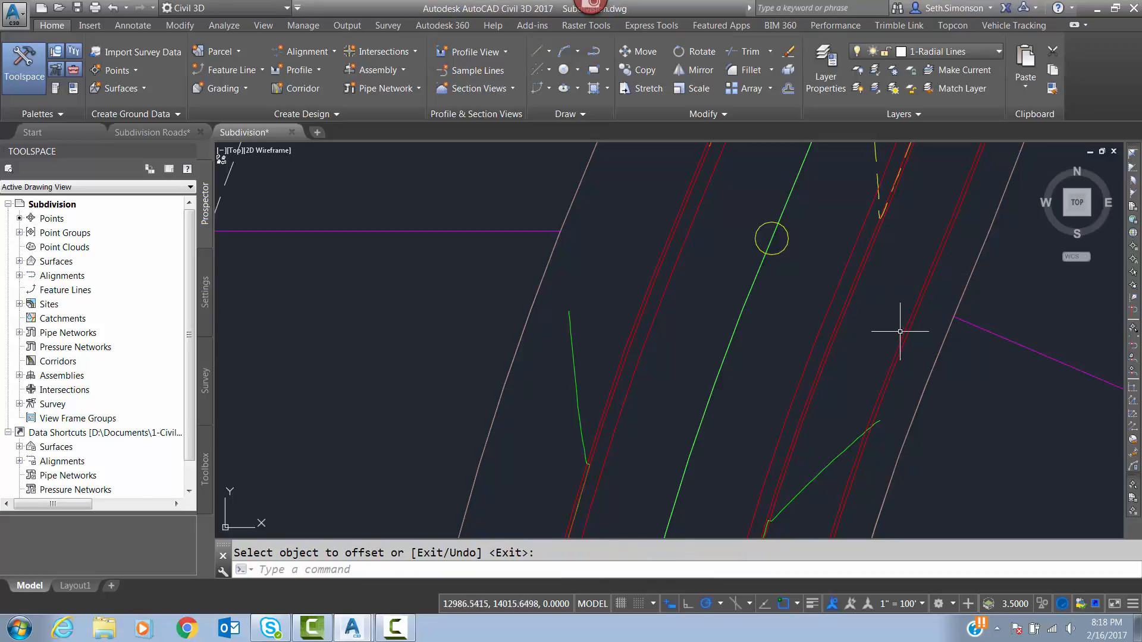
key(Return)
click(914, 320)
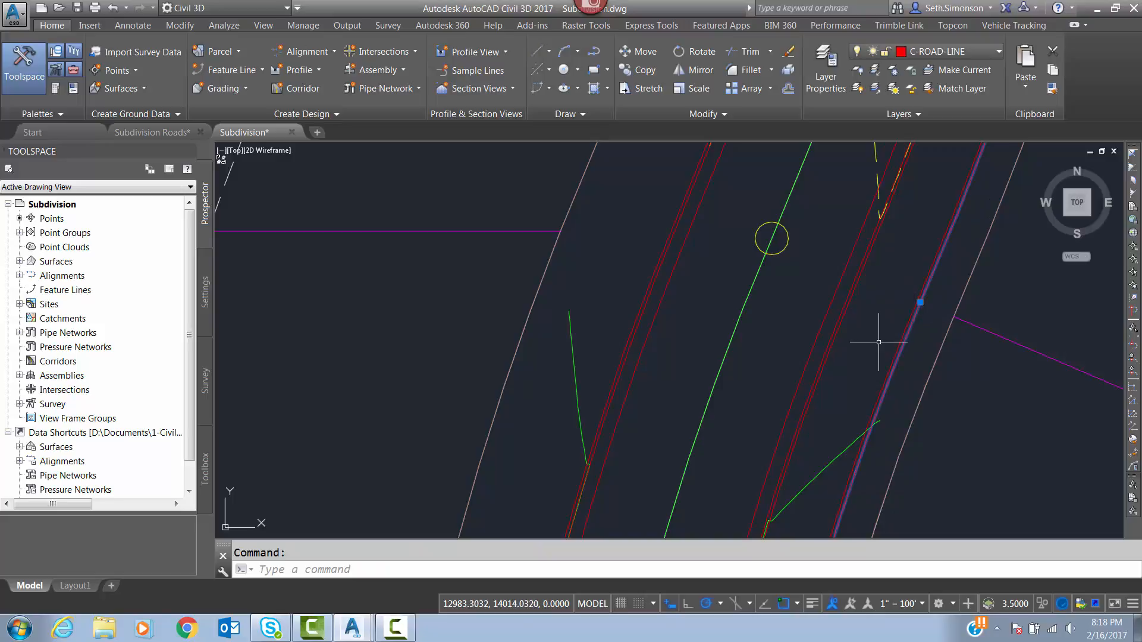
key(Delete)
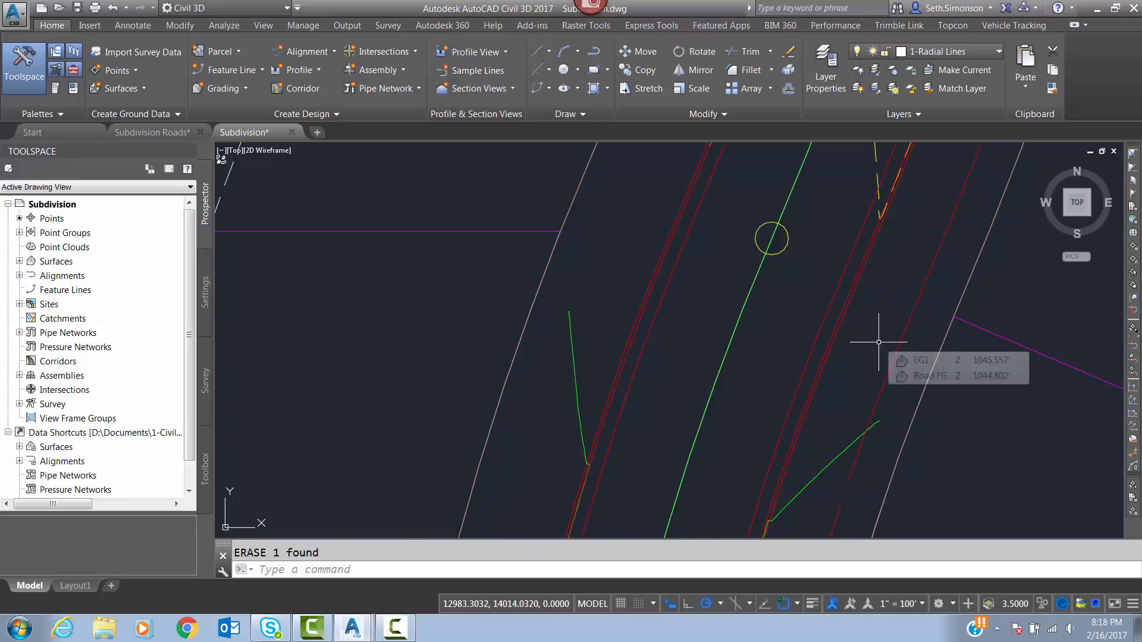
Step: Offset the outer curb line on the road's west side, near the Single-Family 16 lot, by 9.5 toward the right-of-way
scroll(878, 342, down, 4)
scroll(869, 304, up, 4)
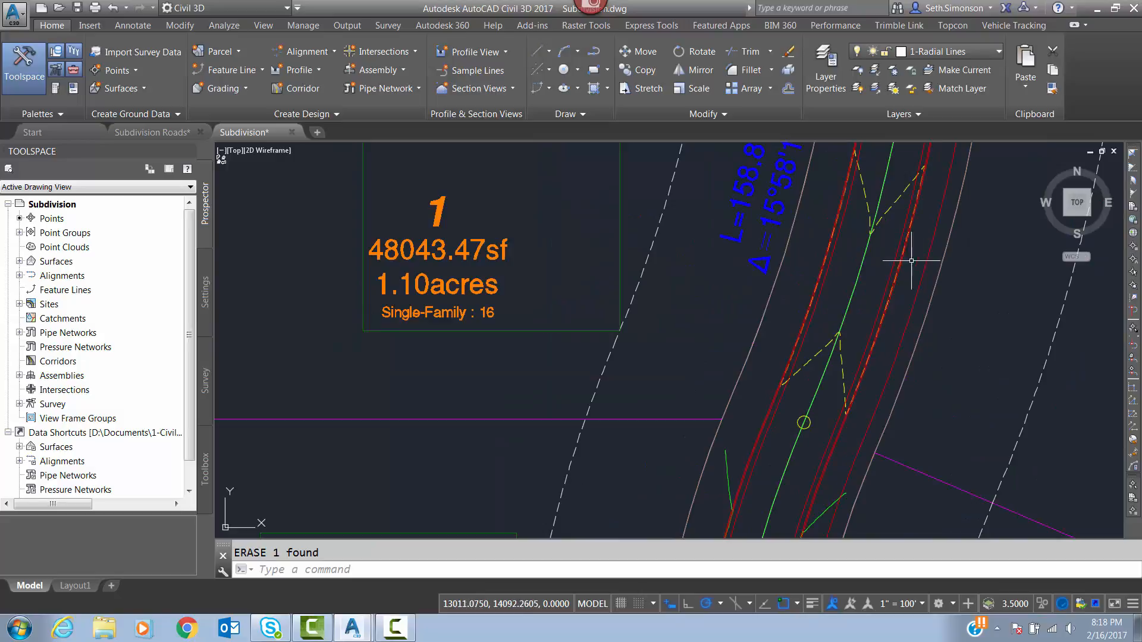
scroll(765, 418, up, 4)
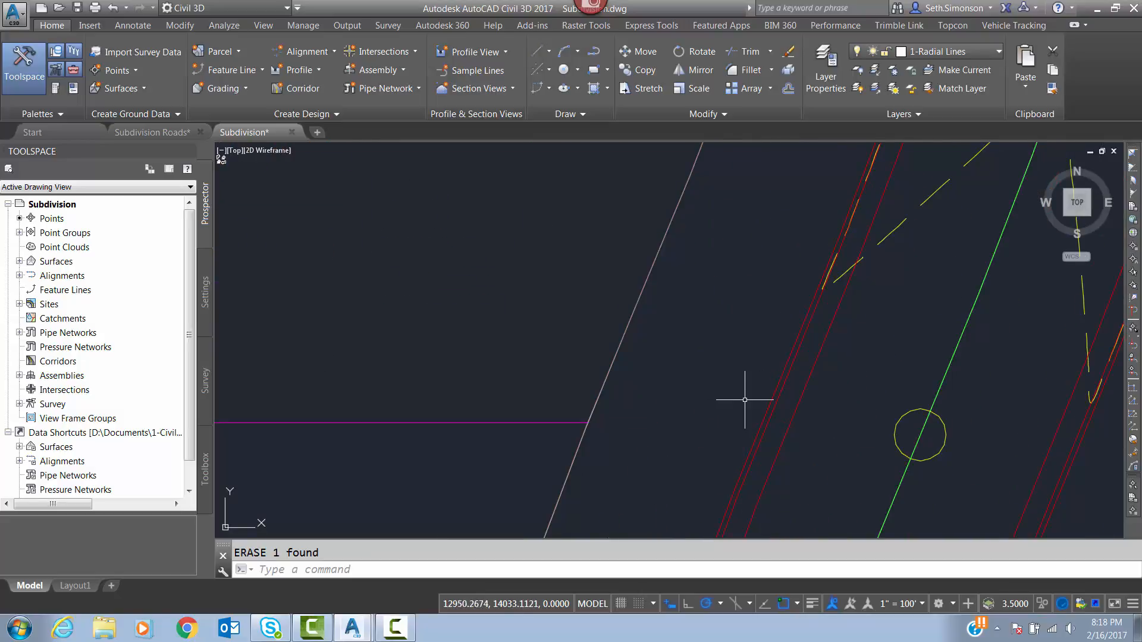
text(o)
key(Return)
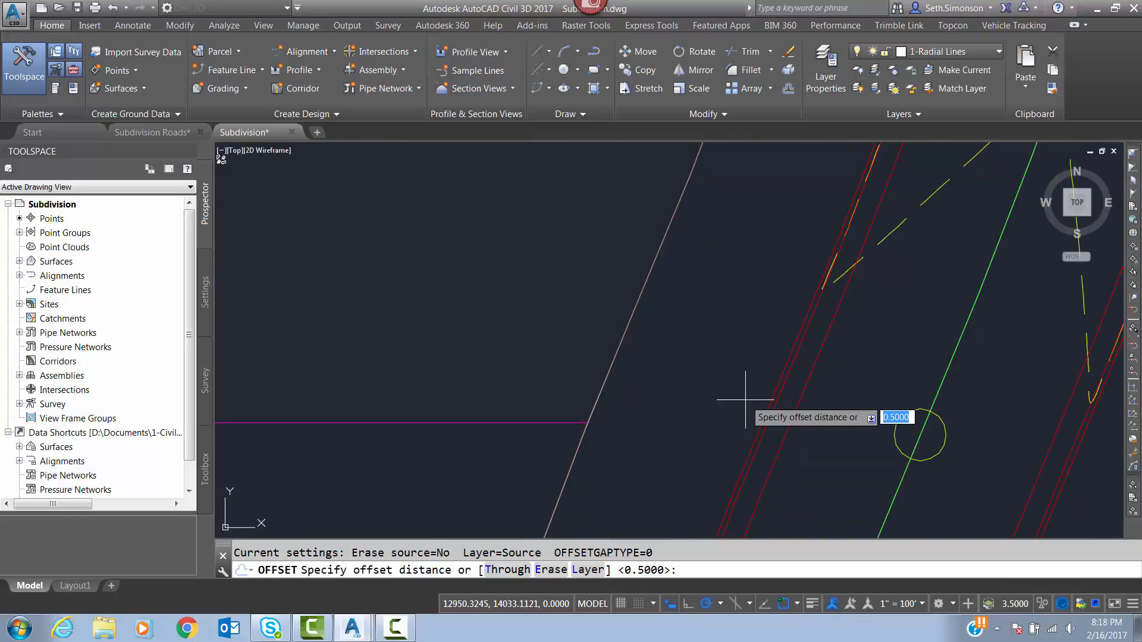
text(9.5)
key(Return)
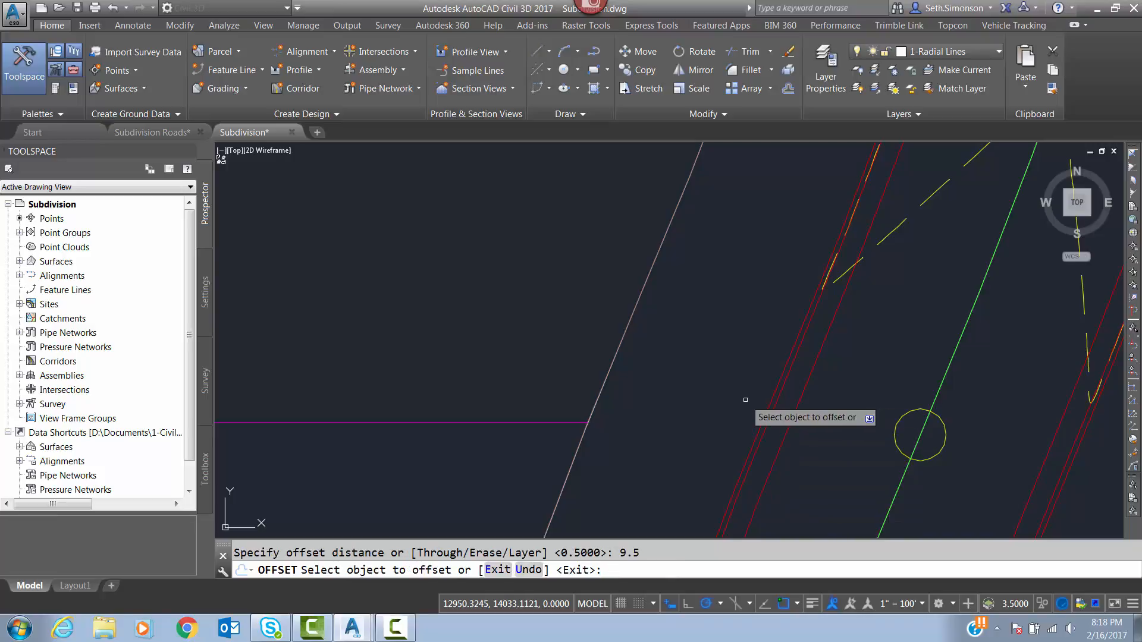
click(767, 410)
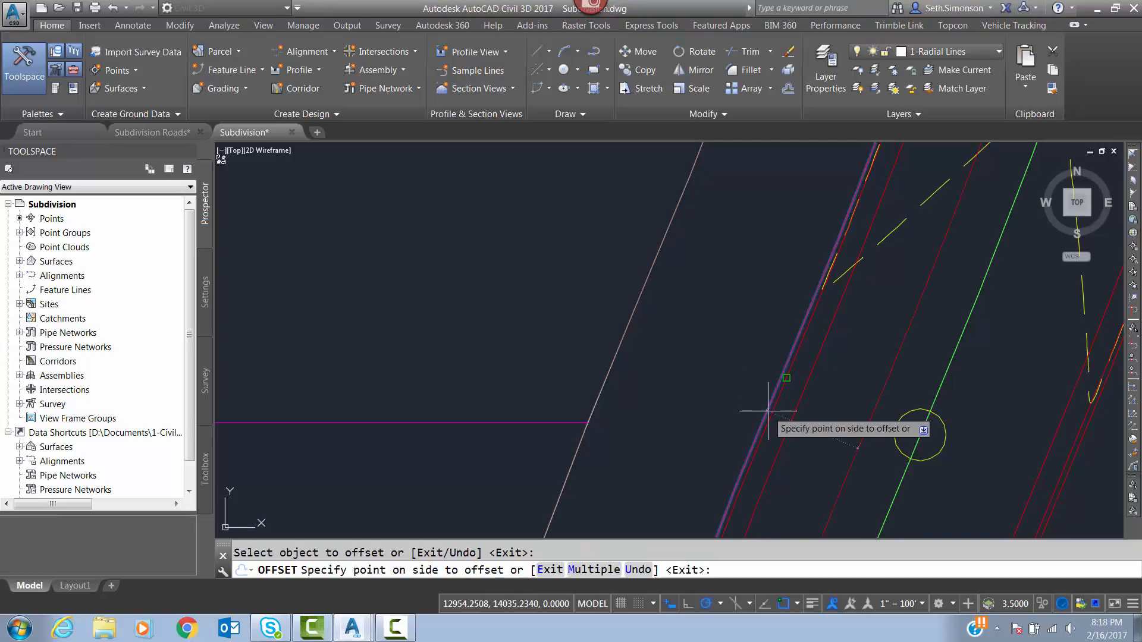
click(726, 372)
key(Return)
Step: Examine the offset road-edge lines northward from the Single-Family 16 lot and around the northern curves past Block 4
scroll(753, 301, down, 3)
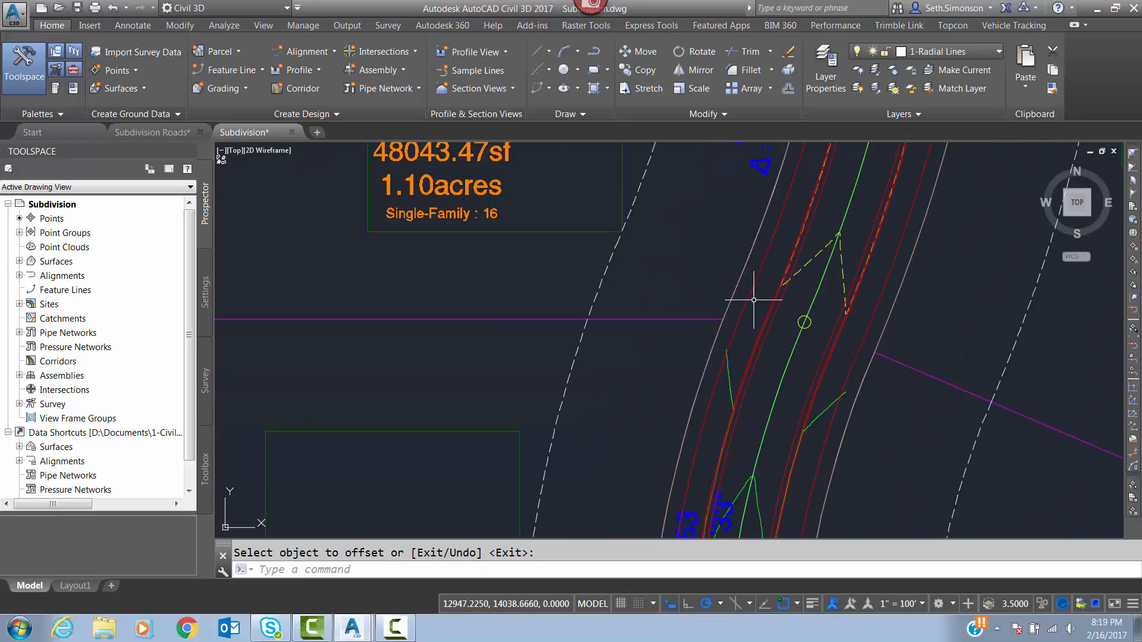
middle_drag(777, 244, 744, 386)
scroll(754, 359, down, 2)
middle_drag(800, 229, 795, 434)
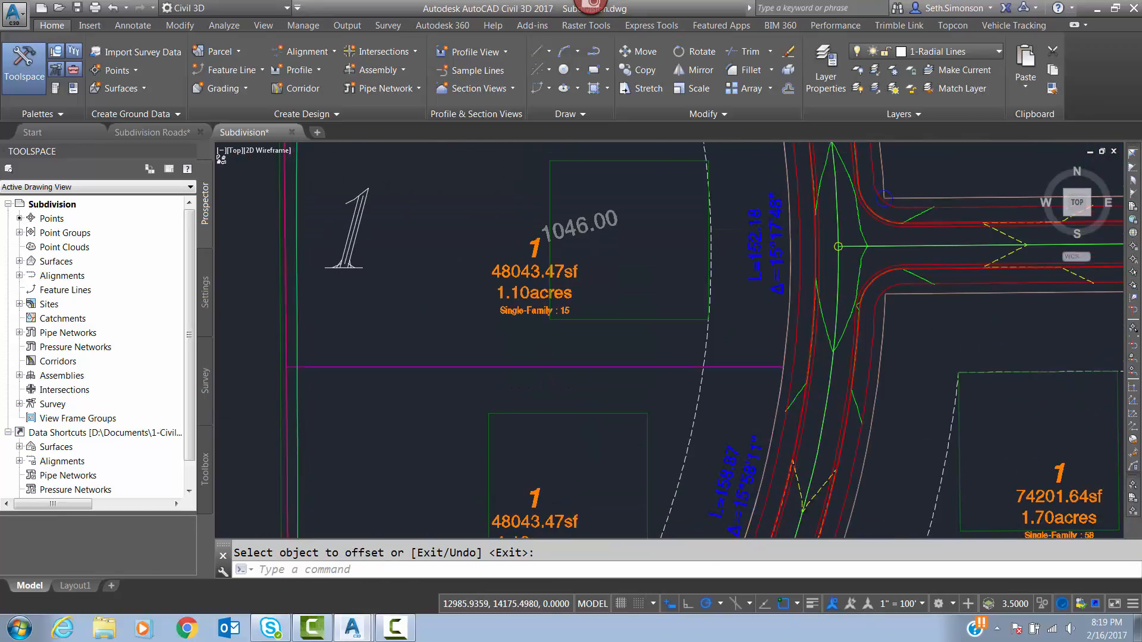
middle_drag(817, 205, 798, 383)
middle_drag(776, 260, 785, 400)
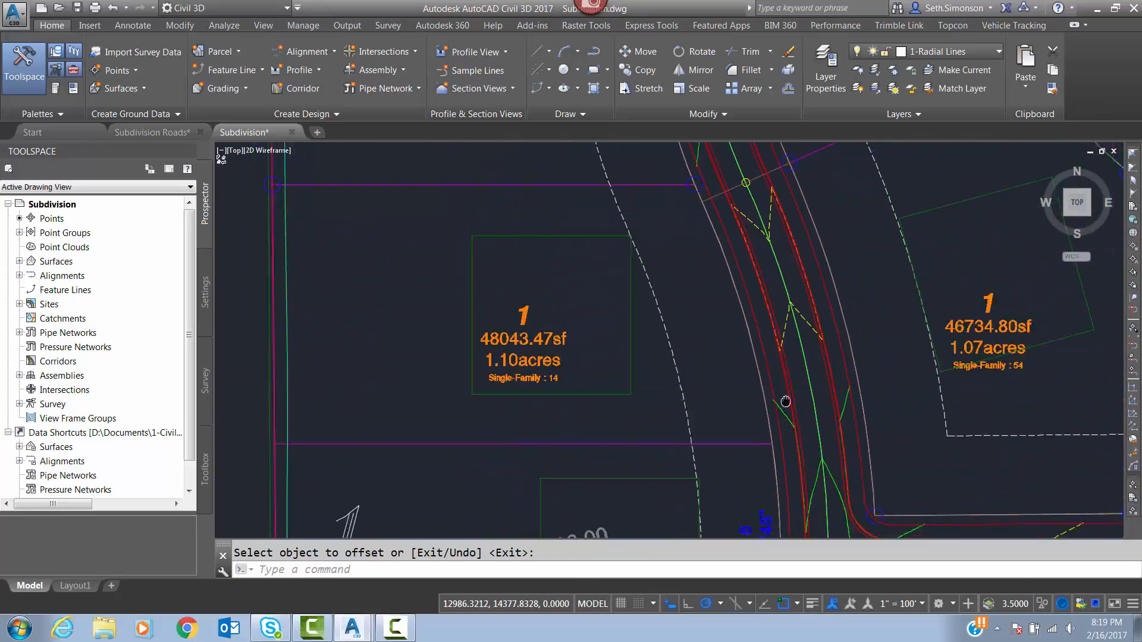
scroll(775, 345, down, 4)
scroll(755, 265, up, 5)
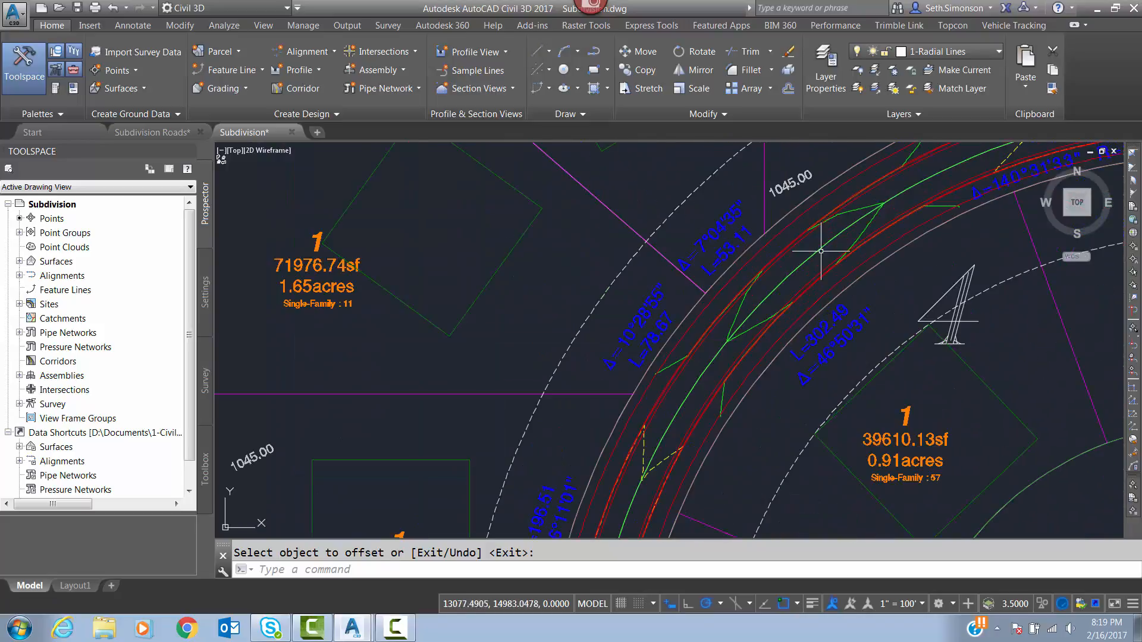
mouse_move(798, 230)
middle_down()
mouse_move(729, 312)
mouse_move(677, 343)
middle_up()
scroll(677, 343, down, 4)
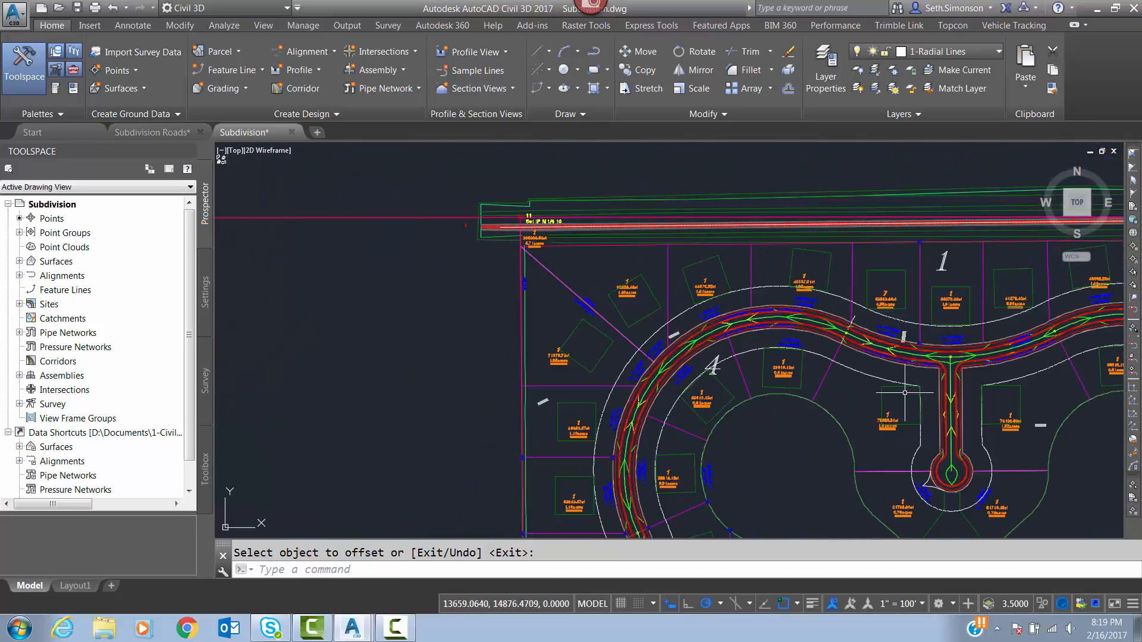
mouse_move(873, 324)
middle_down()
mouse_move(812, 325)
mouse_move(762, 306)
middle_up()
scroll(915, 352, up, 4)
mouse_move(904, 308)
middle_down()
mouse_move(797, 314)
mouse_move(597, 238)
middle_up()
scroll(597, 238, down, 6)
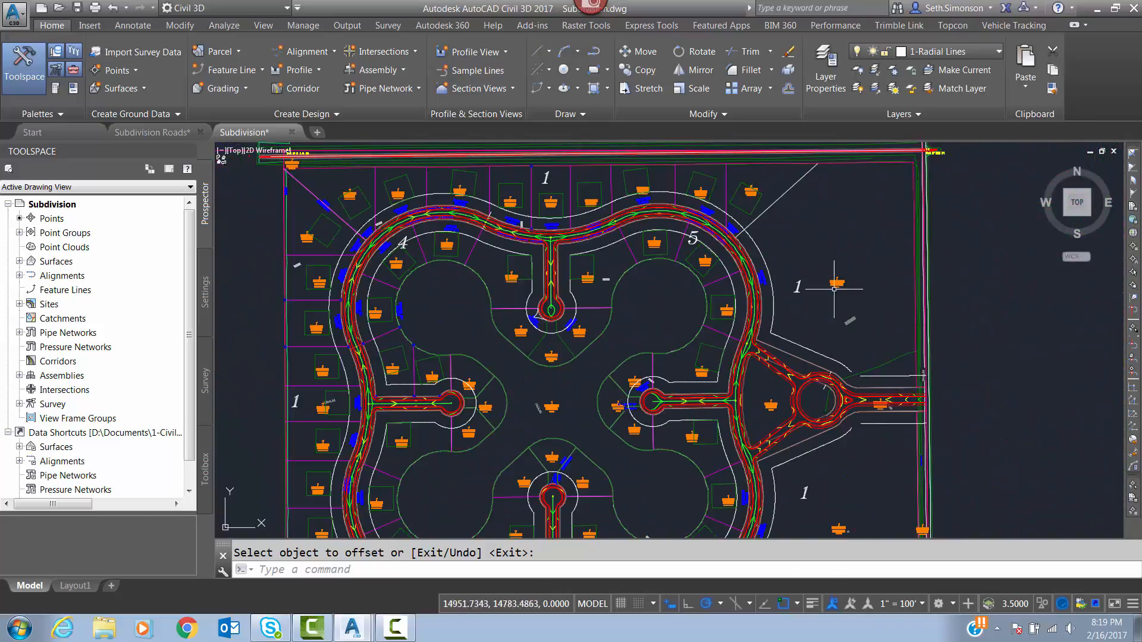
Step: Examine the road-edge lines around the eastern roundabout and the triangular park island beside it
mouse_move(765, 419)
middle_down()
mouse_move(754, 348)
mouse_move(758, 365)
middle_up()
scroll(749, 344, up, 4)
mouse_move(872, 395)
middle_down()
mouse_move(783, 337)
mouse_move(712, 267)
middle_up()
middle_drag(919, 253, 669, 520)
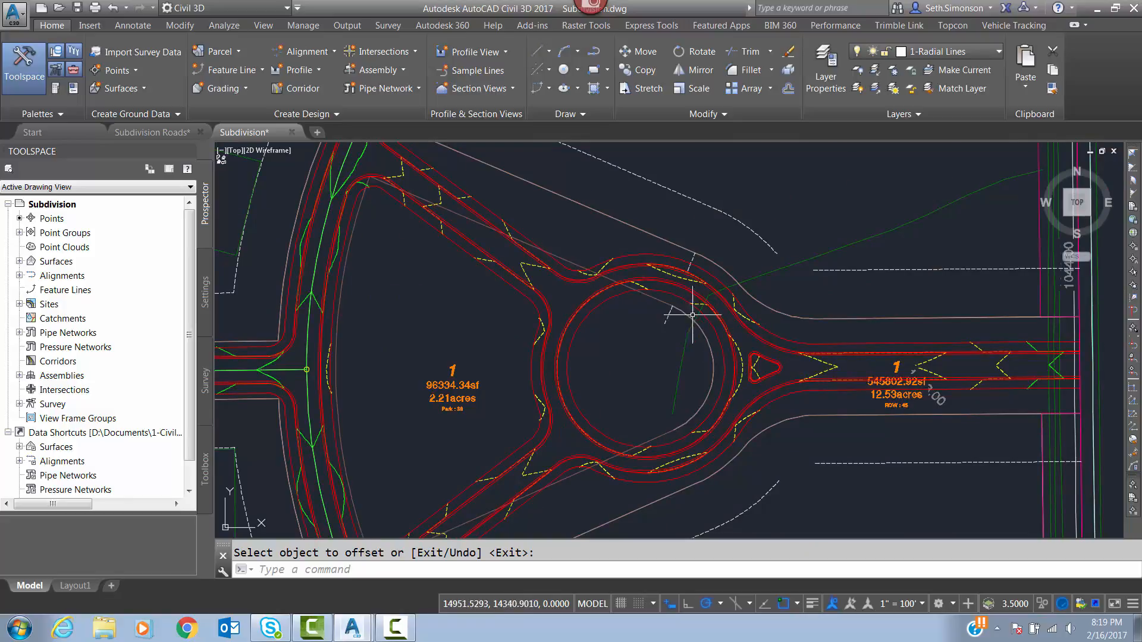
scroll(597, 299, up, 4)
middle_drag(581, 334, 630, 296)
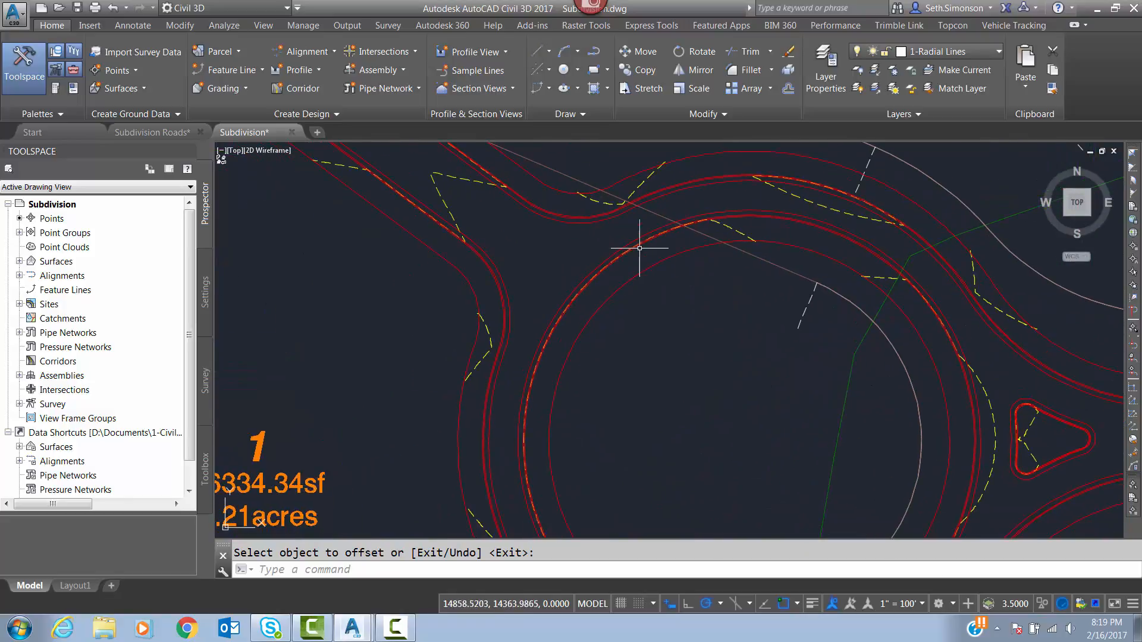
scroll(419, 255, down, 2)
middle_drag(417, 255, 763, 345)
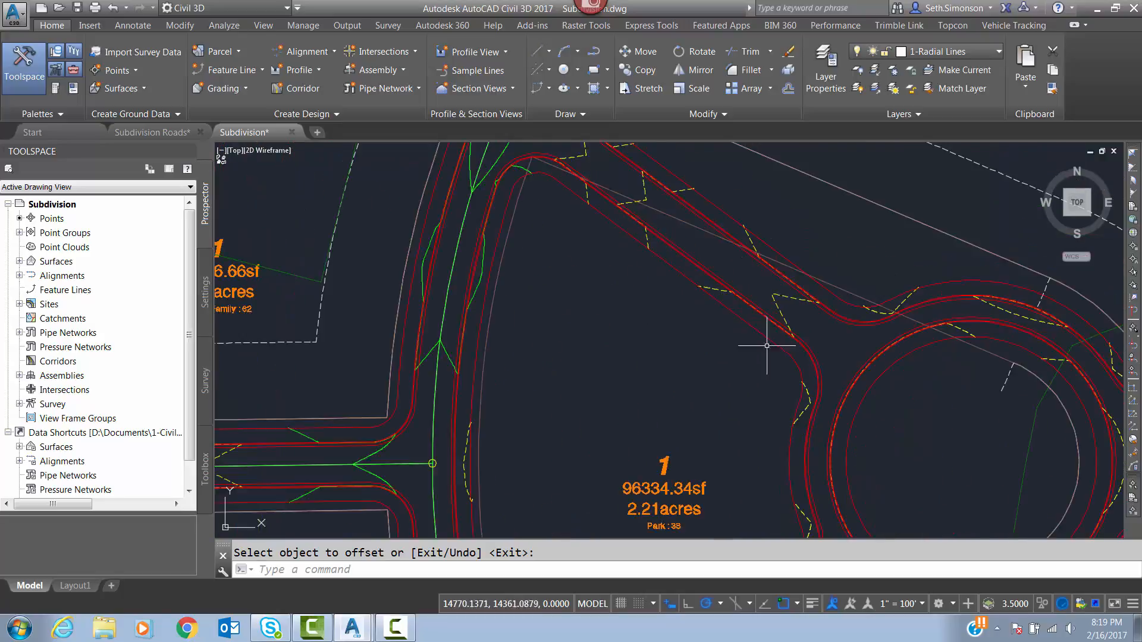
scroll(666, 305, down, 2)
scroll(655, 280, up, 2)
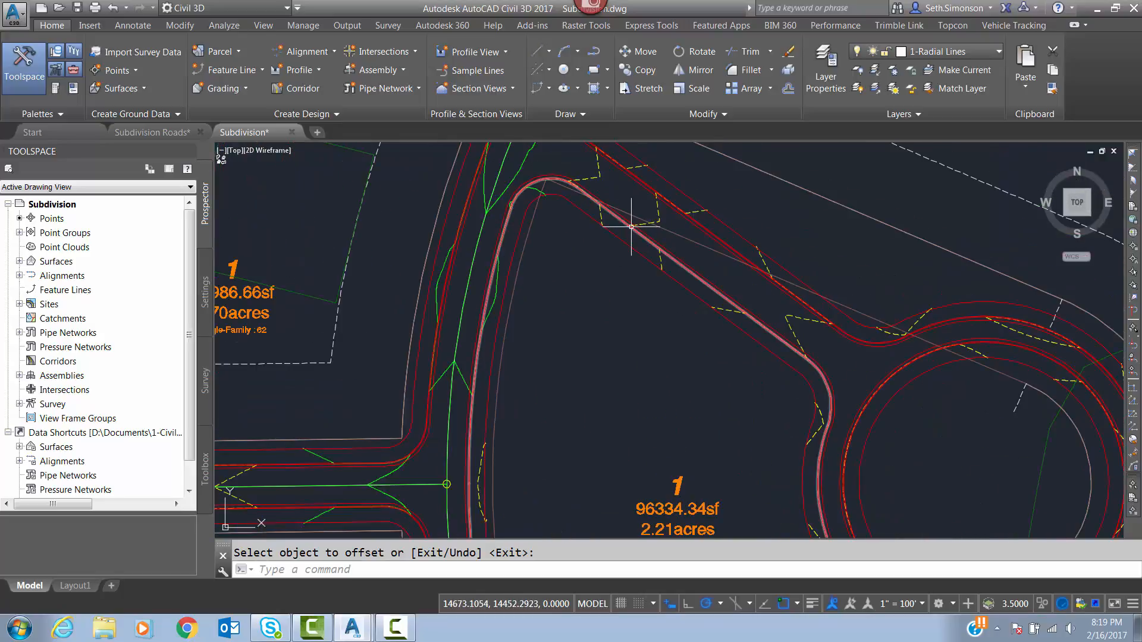
Step: Offset the innermost line around the park island by 0.5 toward the road and erase the original polyline
scroll(625, 297, up, 3)
key(Return)
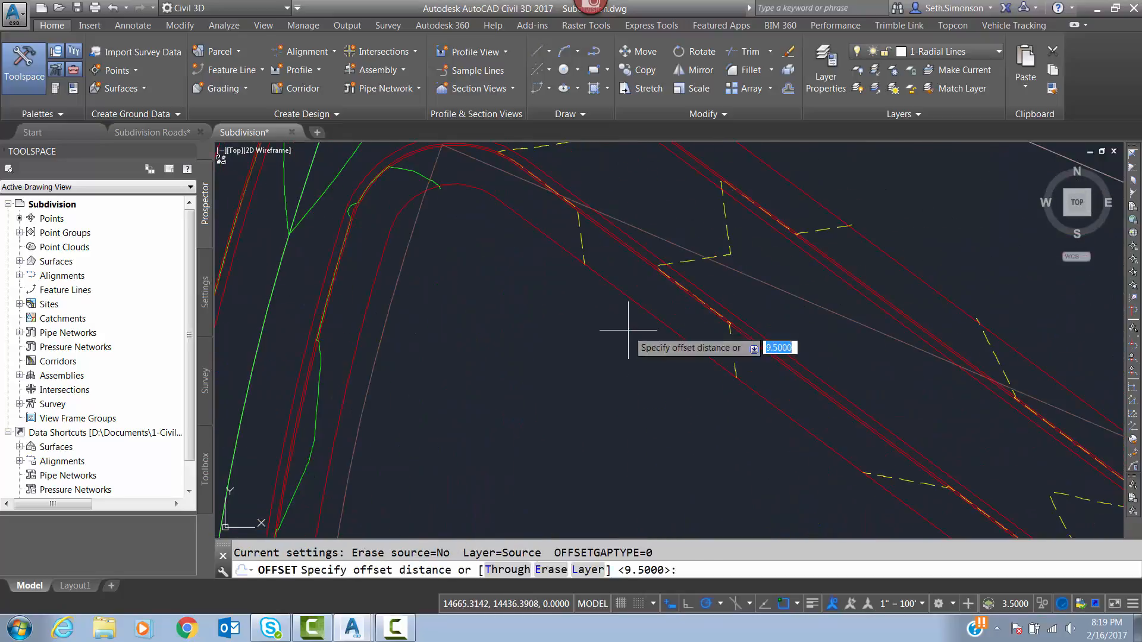
text(.5)
key(Return)
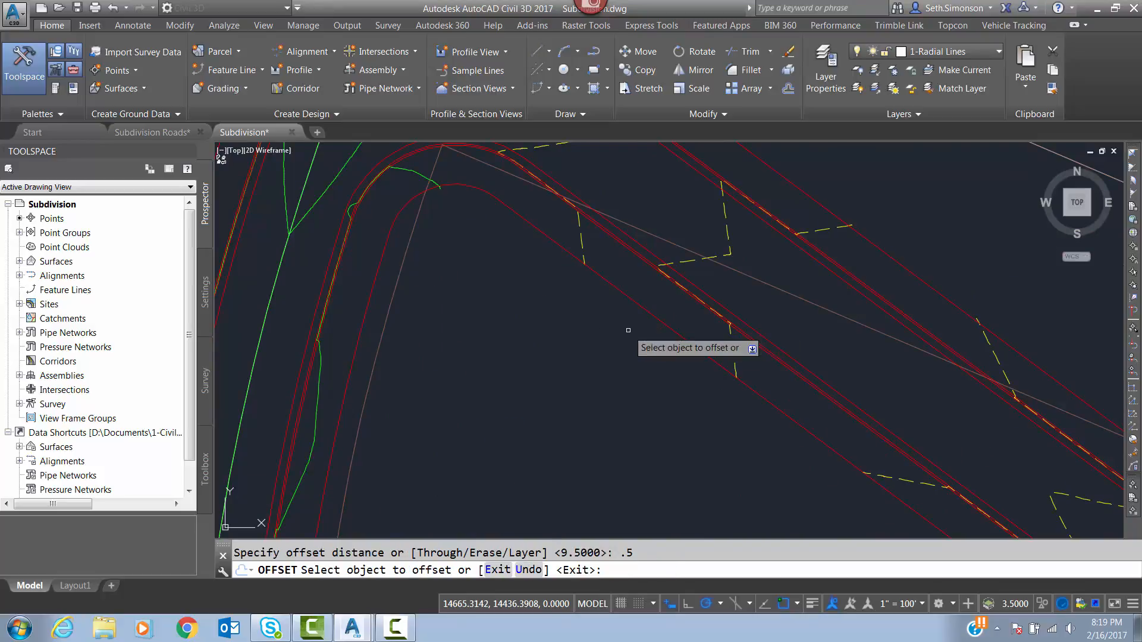
click(618, 290)
click(628, 288)
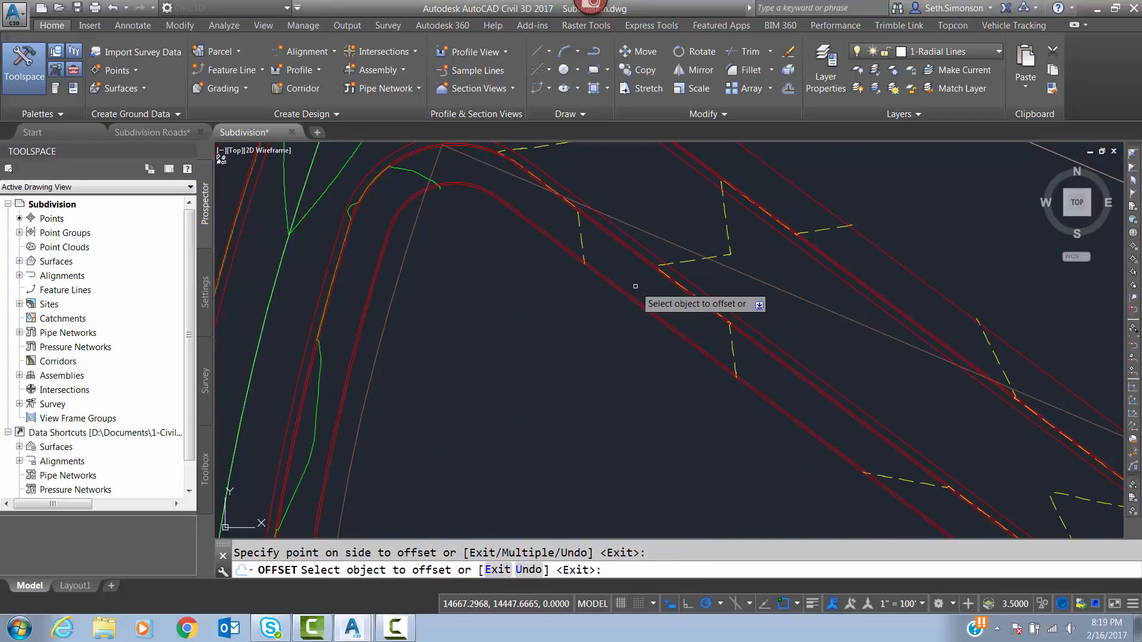
click(619, 245)
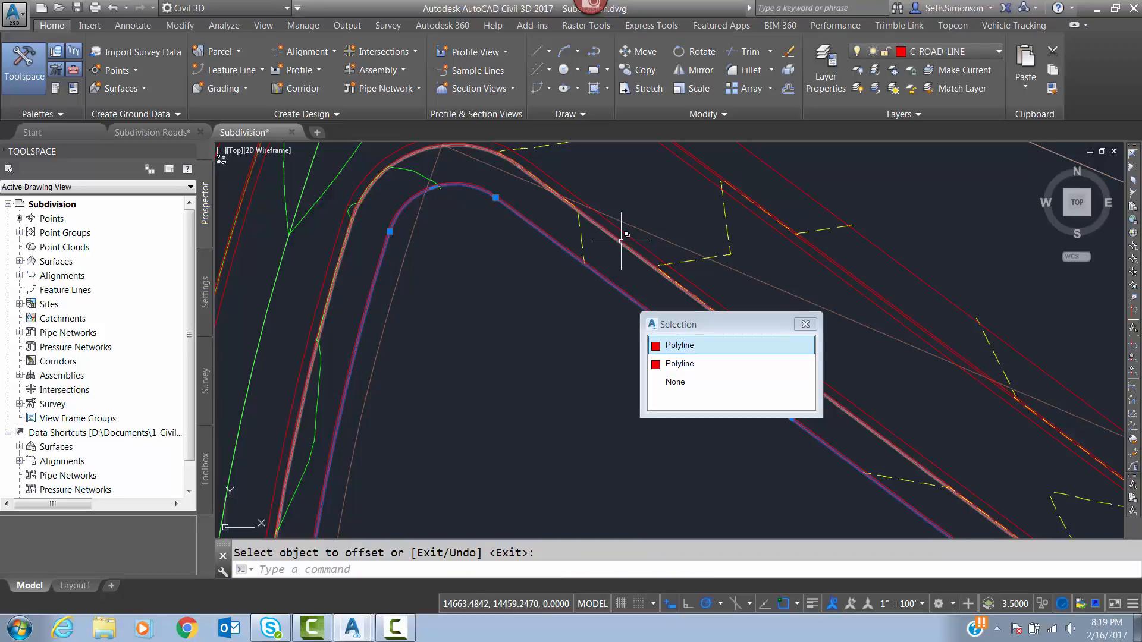
click(700, 346)
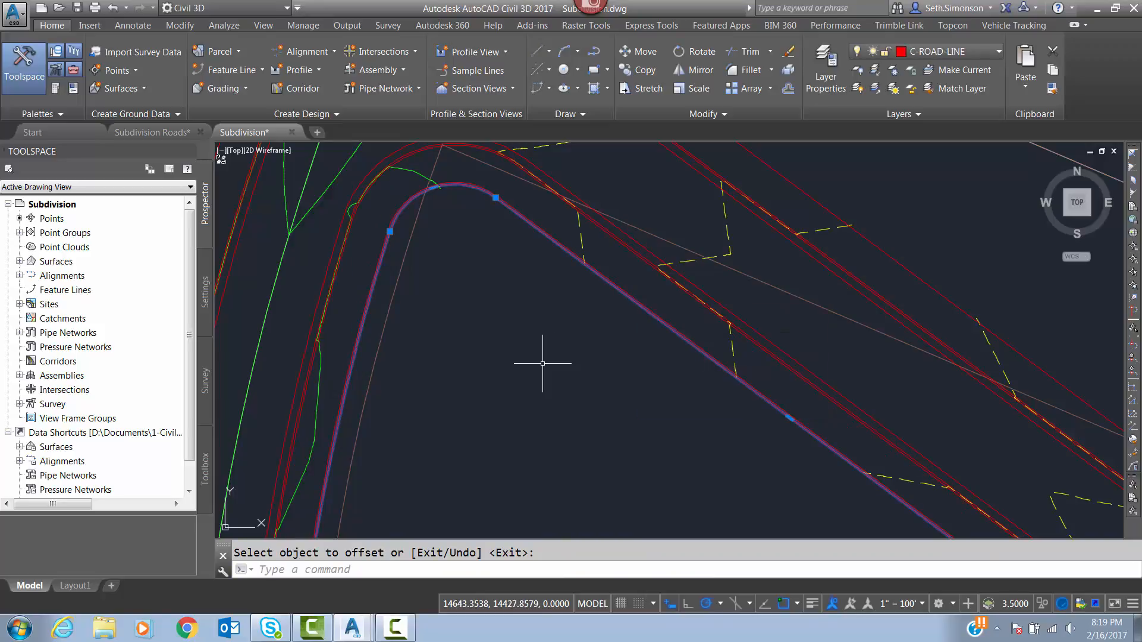
key(Delete)
Step: Offset the innermost line of the roundabout's central island by 0.5 toward the road and erase the original line
middle_drag(670, 354, 481, 197)
scroll(481, 197, down, 7)
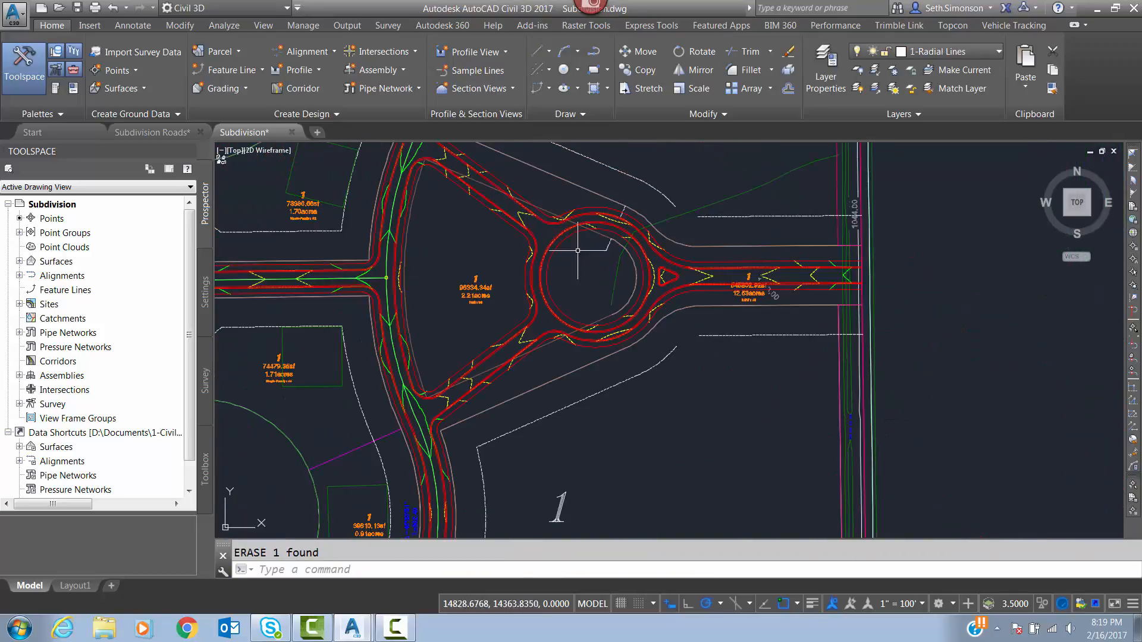
scroll(596, 264, up, 6)
middle_drag(584, 162, 625, 359)
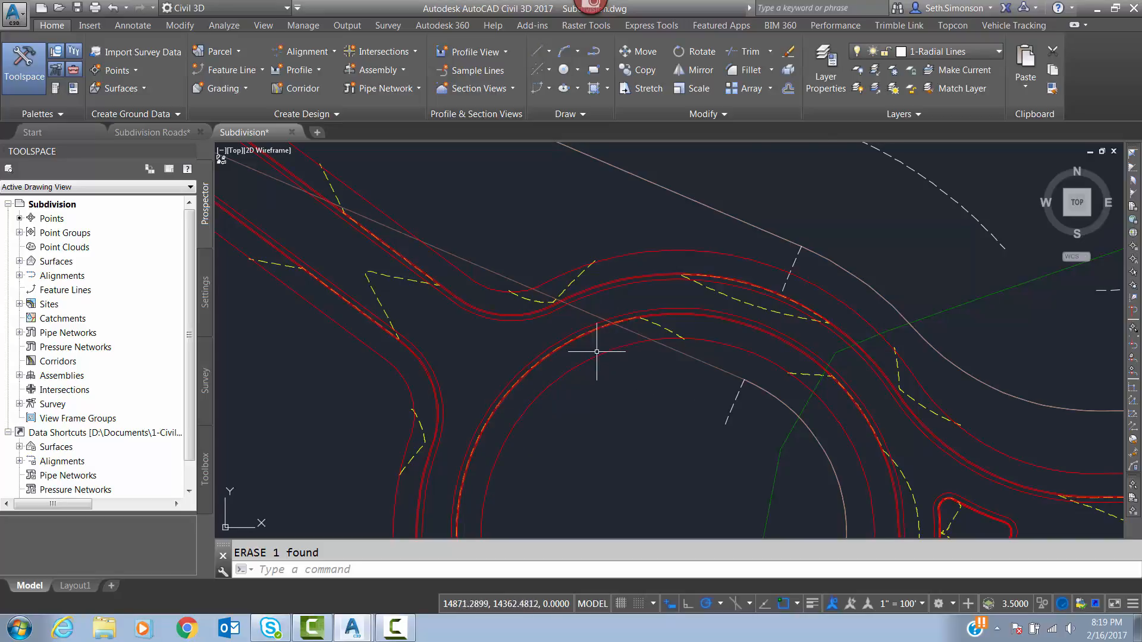
scroll(597, 352, up, 1)
text(o)
key(Return)
text(.5)
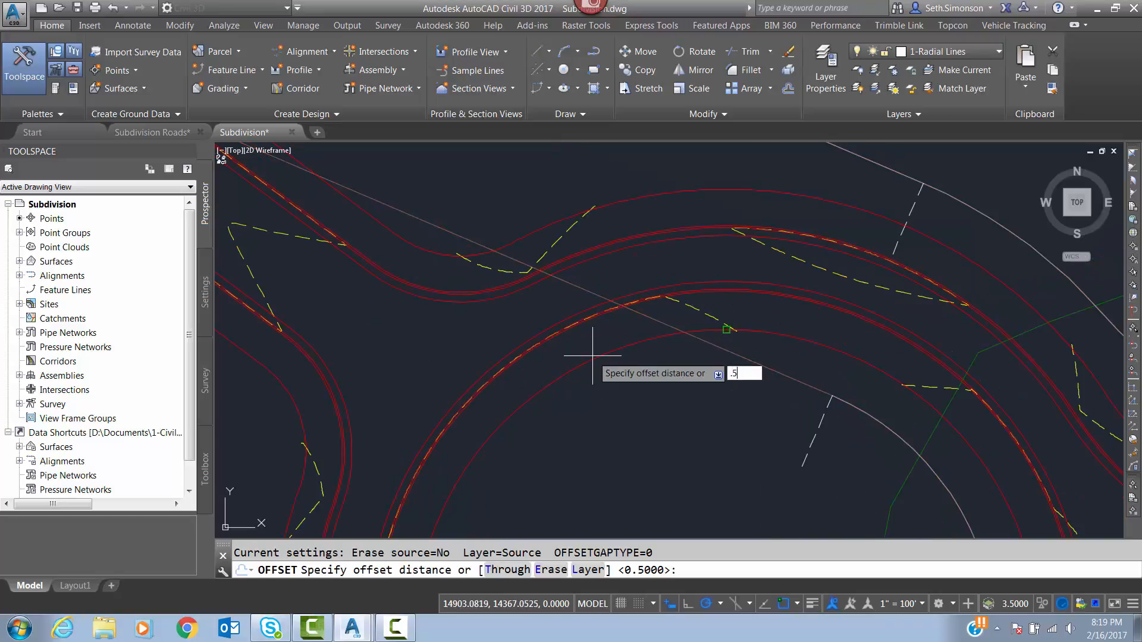
key(Return)
click(586, 353)
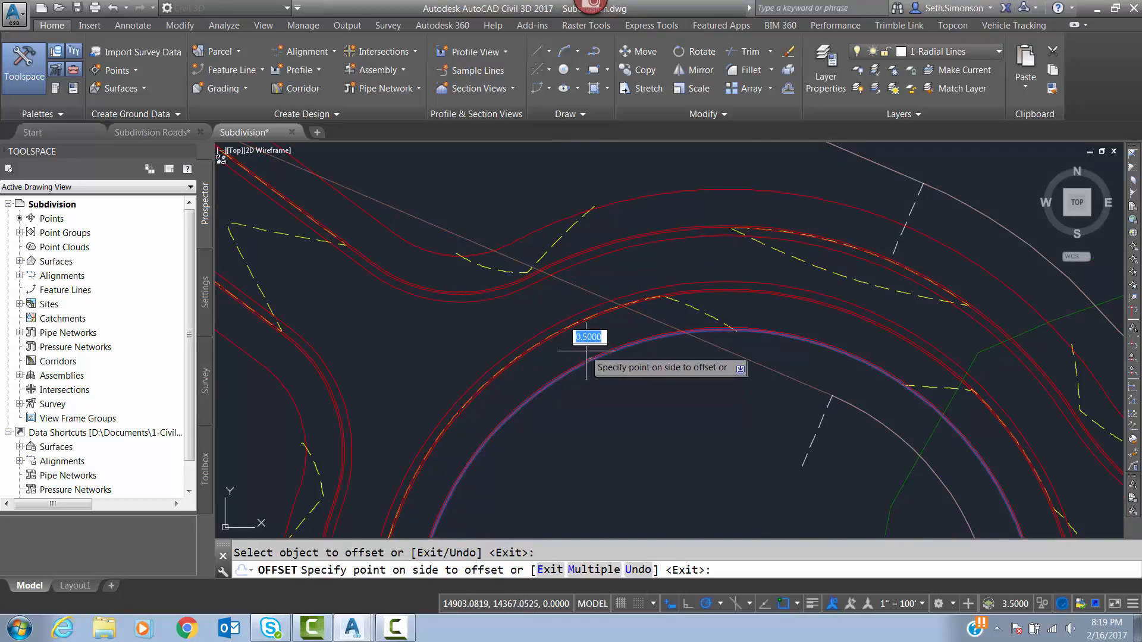
click(583, 355)
key(Return)
scroll(580, 369, up, 3)
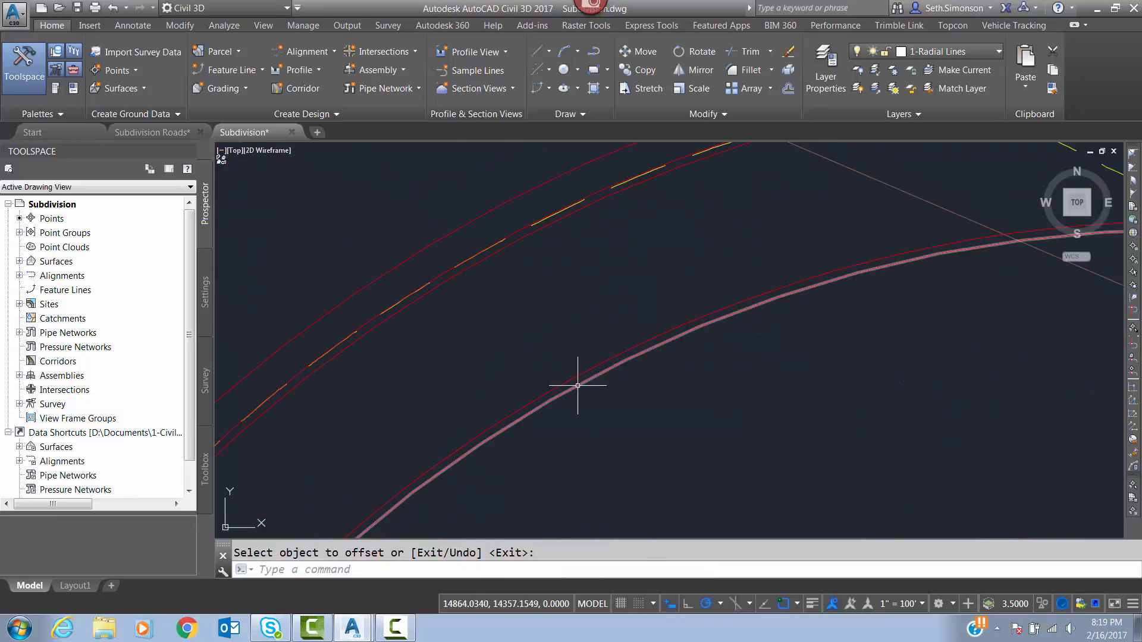
click(578, 386)
text(e)
key(Return)
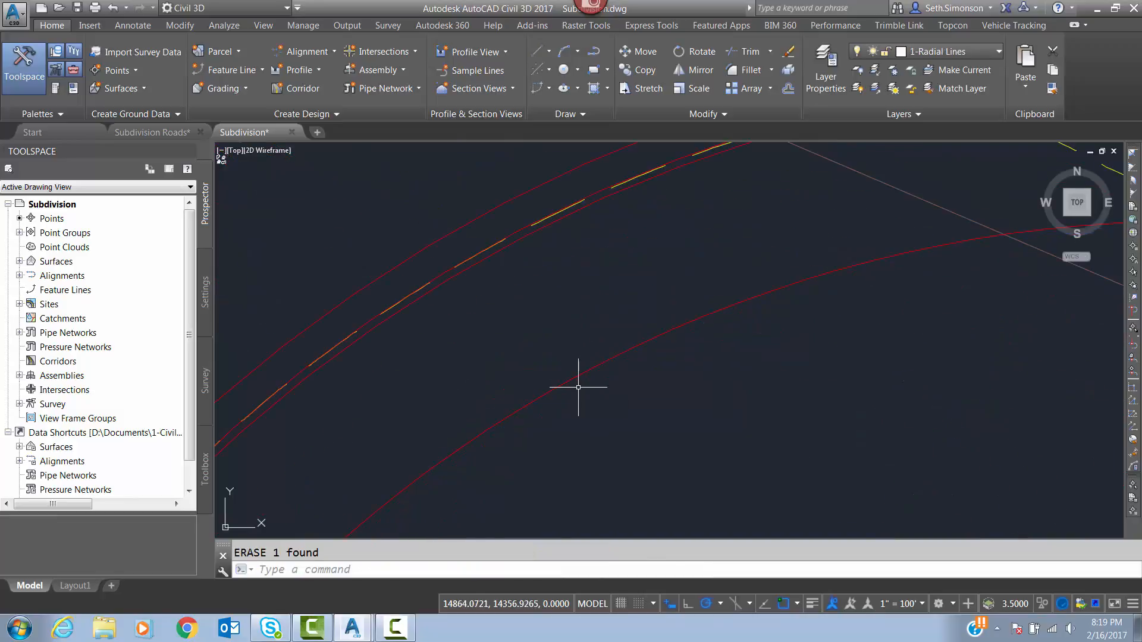
Step: Examine the road-edge lines across the subdivision, from the eastern roundabout to the cul-de-sac and lots on the west side
scroll(579, 387, down, 6)
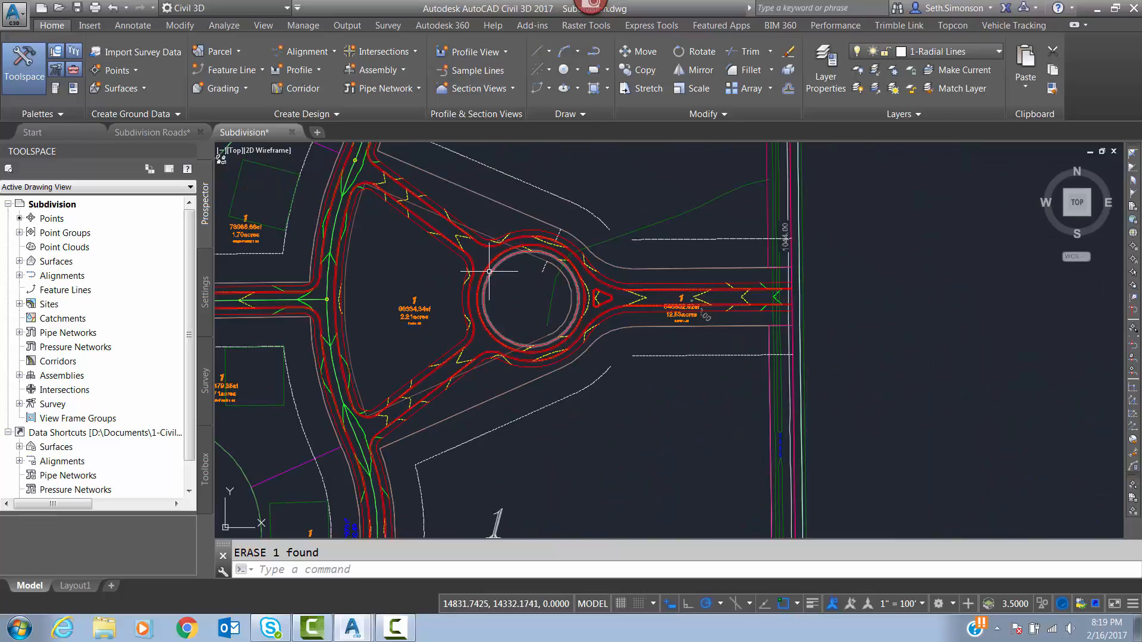
middle_drag(691, 312, 614, 281)
middle_drag(479, 320, 755, 307)
scroll(756, 306, down, 2)
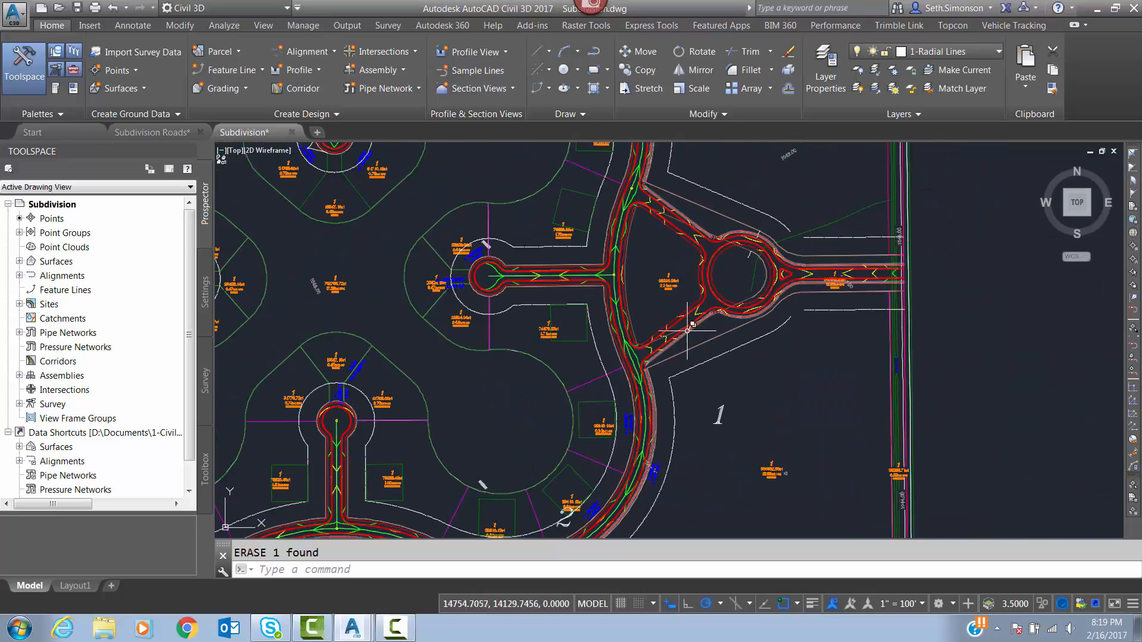
mouse_move(421, 279)
middle_down()
mouse_move(539, 431)
mouse_move(623, 354)
middle_up()
scroll(518, 349, down, 2)
mouse_move(446, 348)
middle_down()
mouse_move(599, 333)
mouse_move(787, 361)
middle_up()
scroll(597, 343, up, 2)
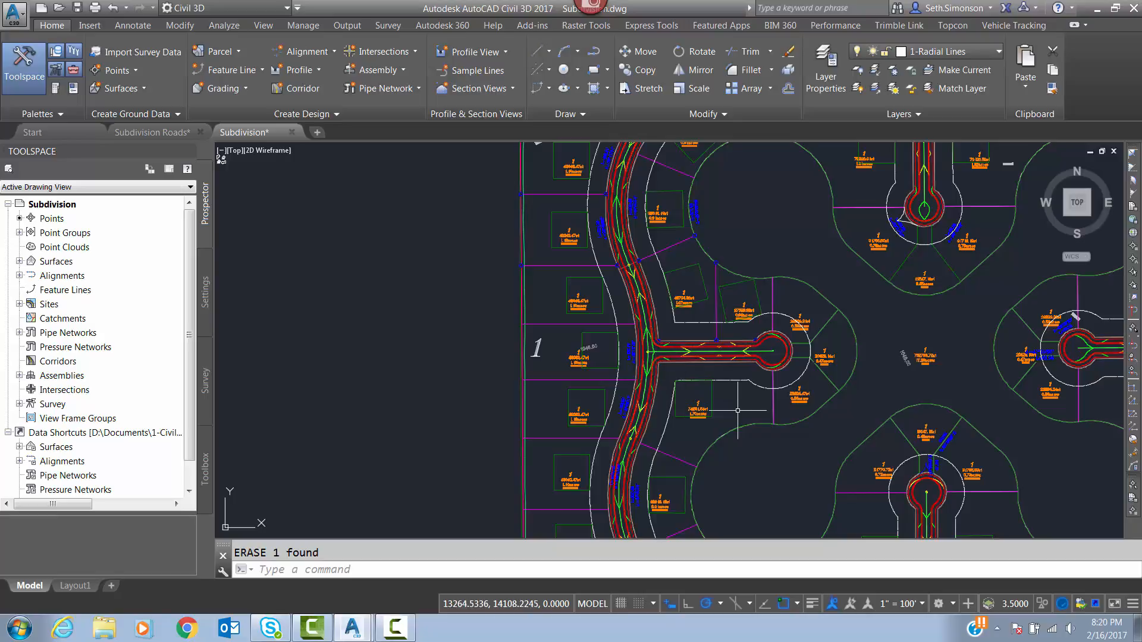
Step: Start creating feature lines from objects and select the offset edge lines on both sides of the western subdivision road
middle_drag(685, 396, 797, 270)
scroll(796, 269, down, 2)
scroll(740, 237, up, 6)
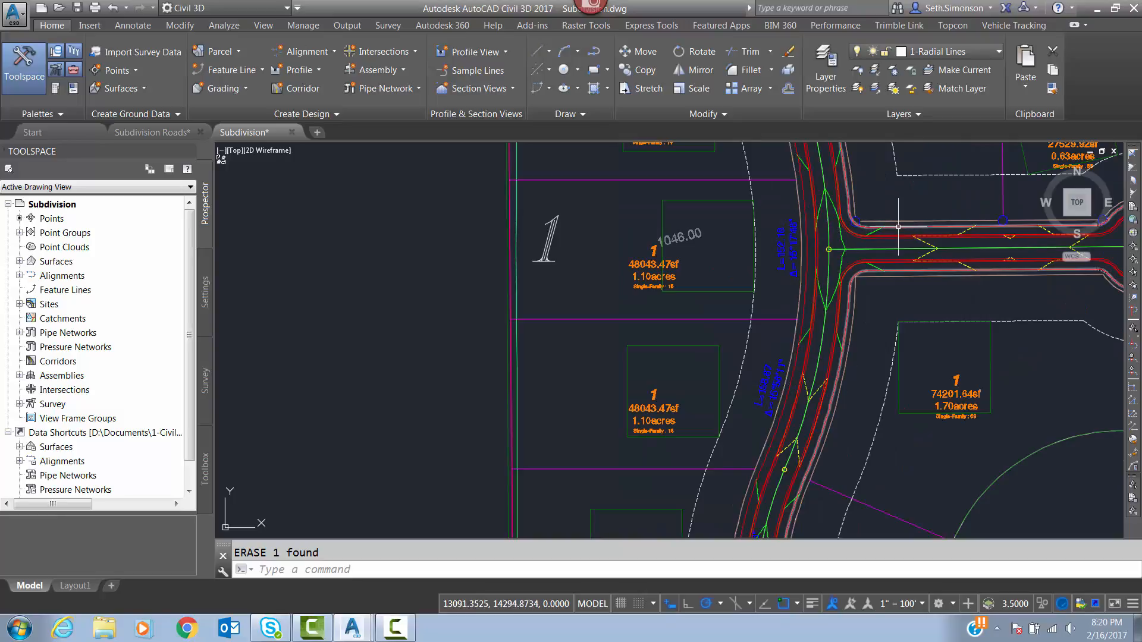
middle_drag(770, 228, 909, 267)
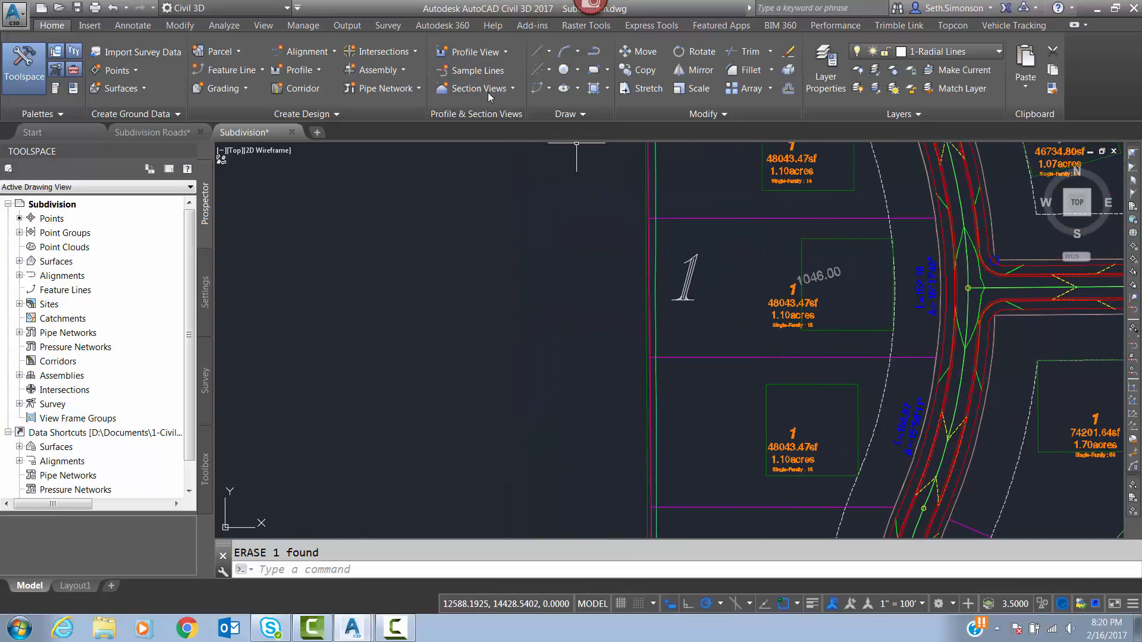
click(226, 70)
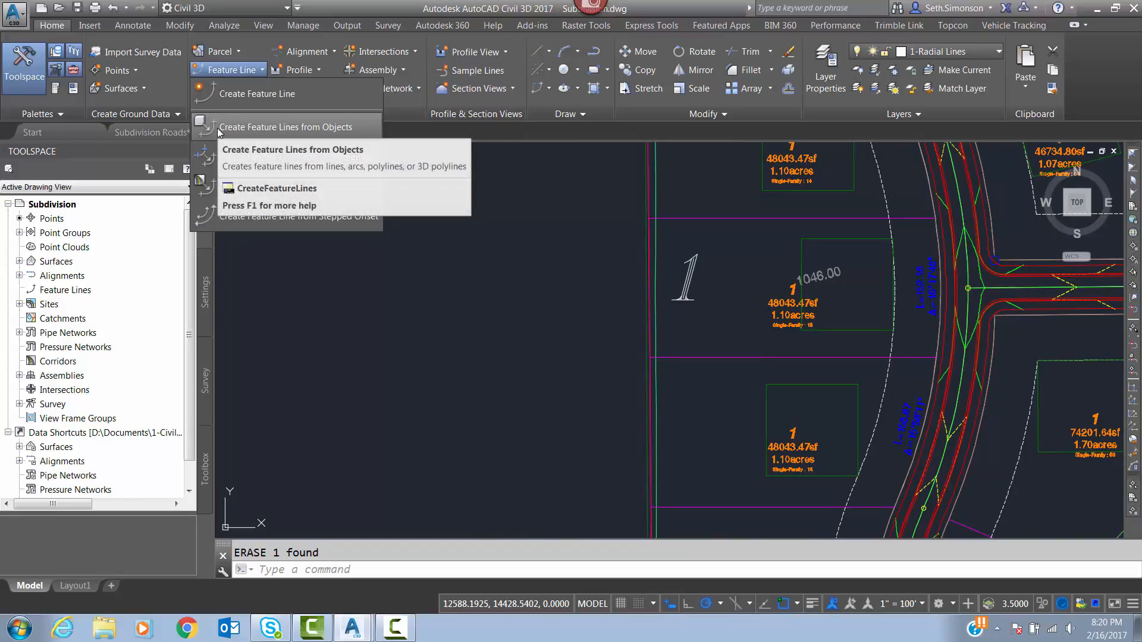
click(290, 126)
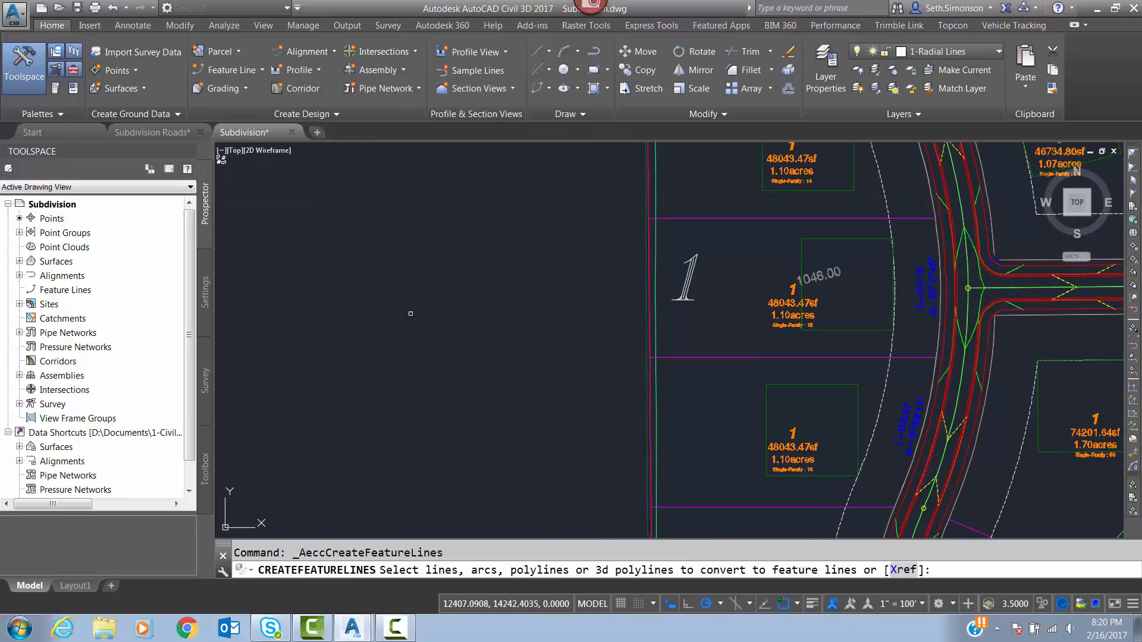
scroll(834, 325, down, 3)
scroll(681, 250, up, 5)
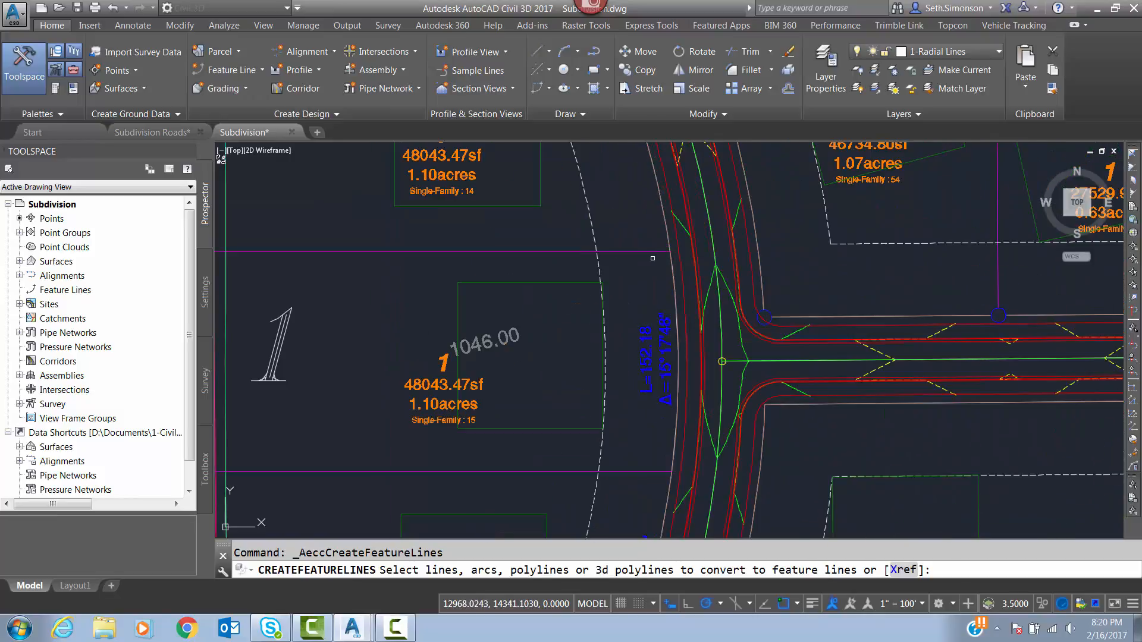
click(680, 250)
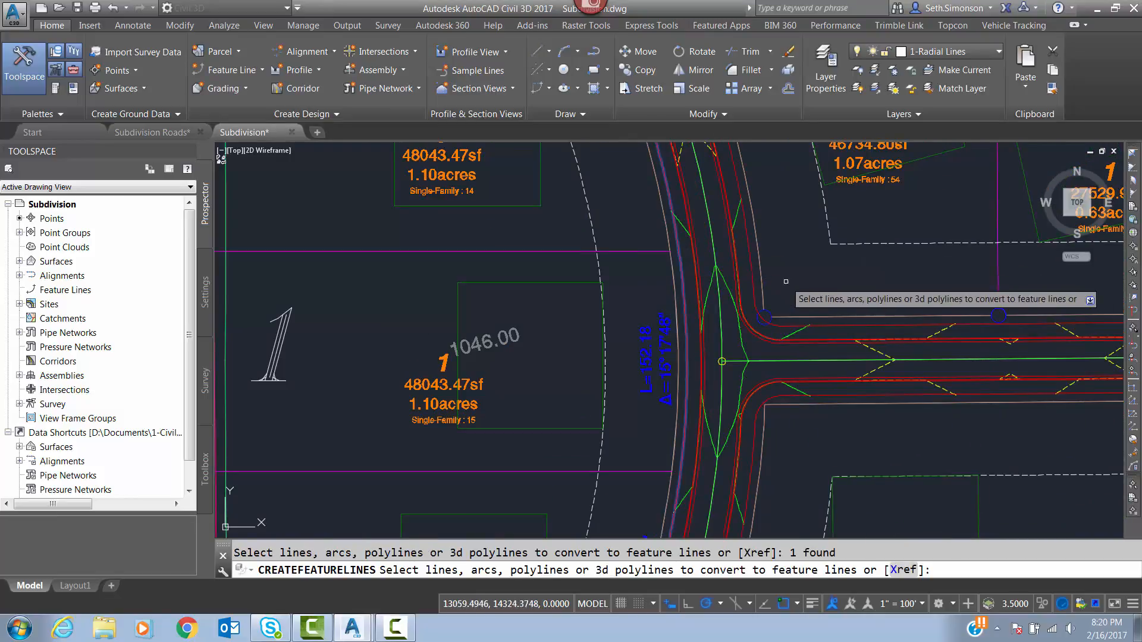
click(752, 261)
scroll(629, 306, down, 4)
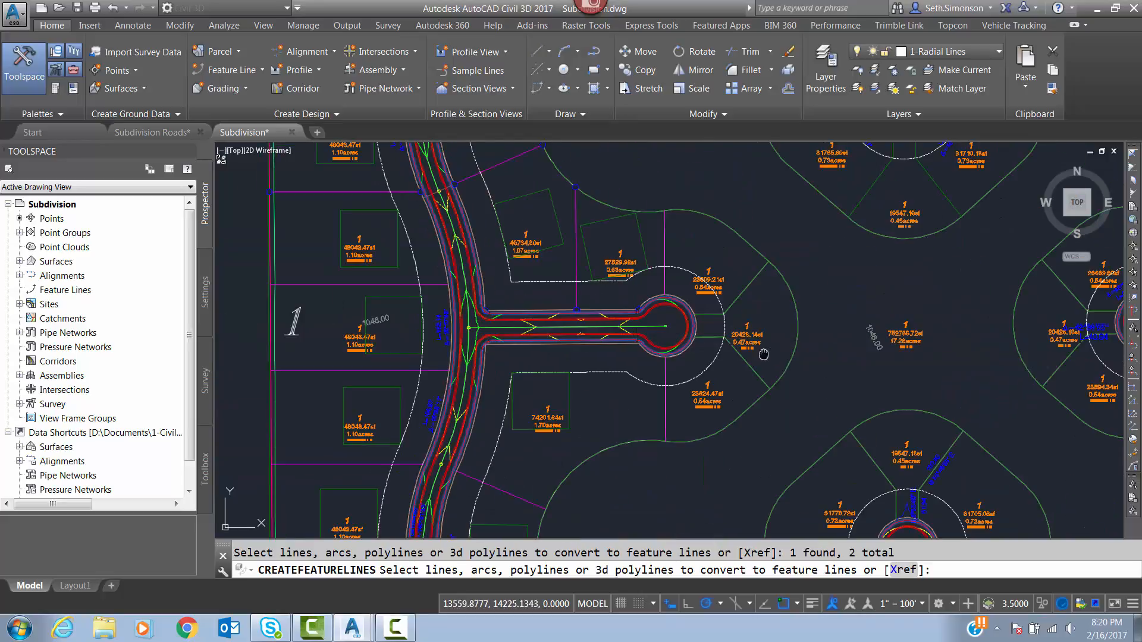
Step: Add the offset lines of the park island and the roundabout's central island to the feature line selection and accept it
scroll(759, 261, up, 6)
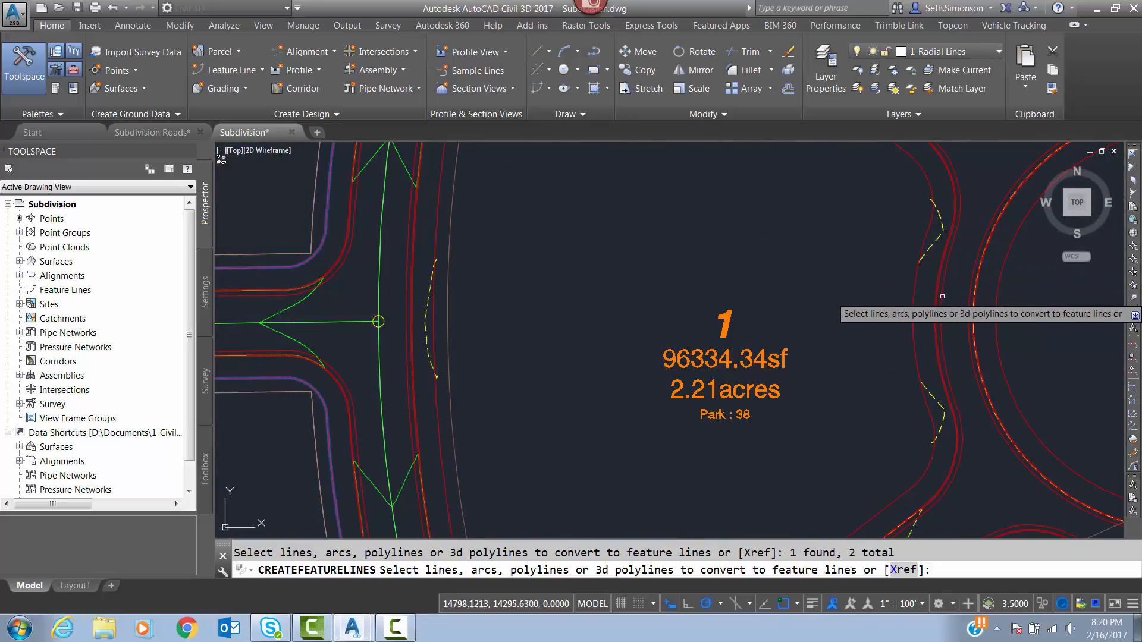
click(915, 297)
middle_drag(1070, 289, 575, 221)
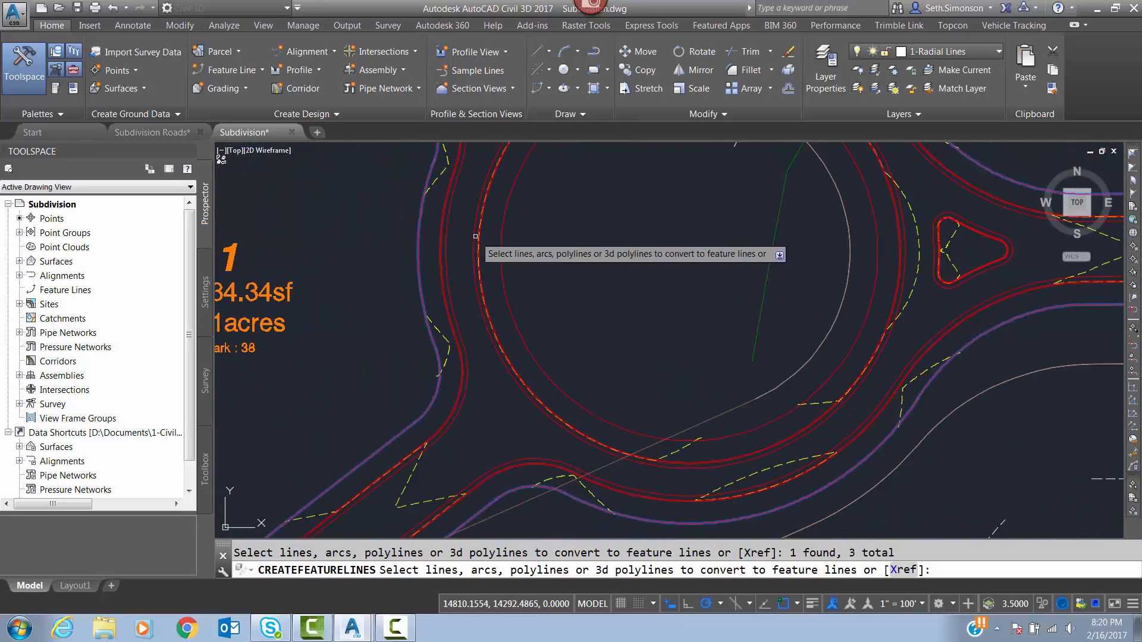
click(501, 234)
scroll(597, 238, down, 5)
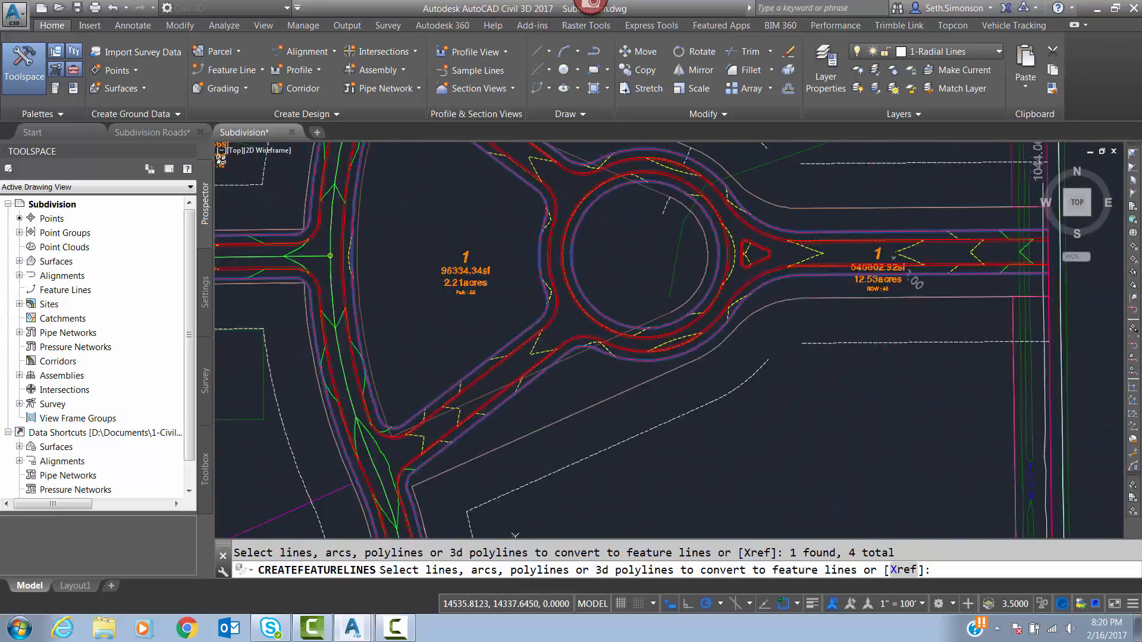
middle_drag(475, 259, 555, 285)
scroll(561, 307, down, 5)
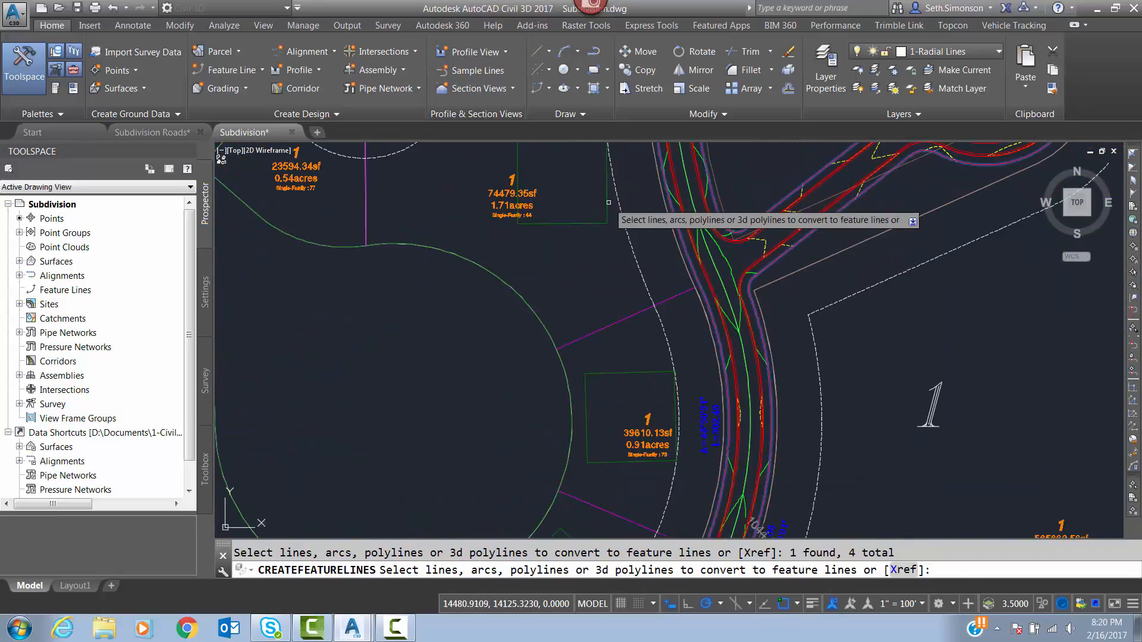
key(Return)
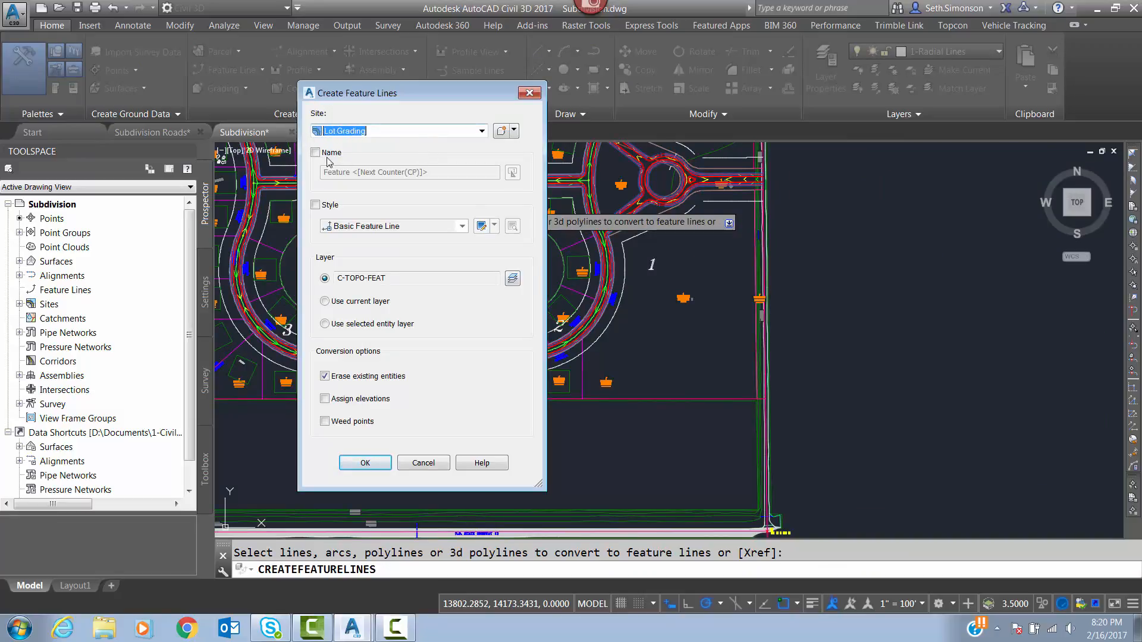
Step: Name the feature lines "Roud Offset <[Next Counter(CP)]>" in the Lot Grading site and enable Assign elevations
click(316, 153)
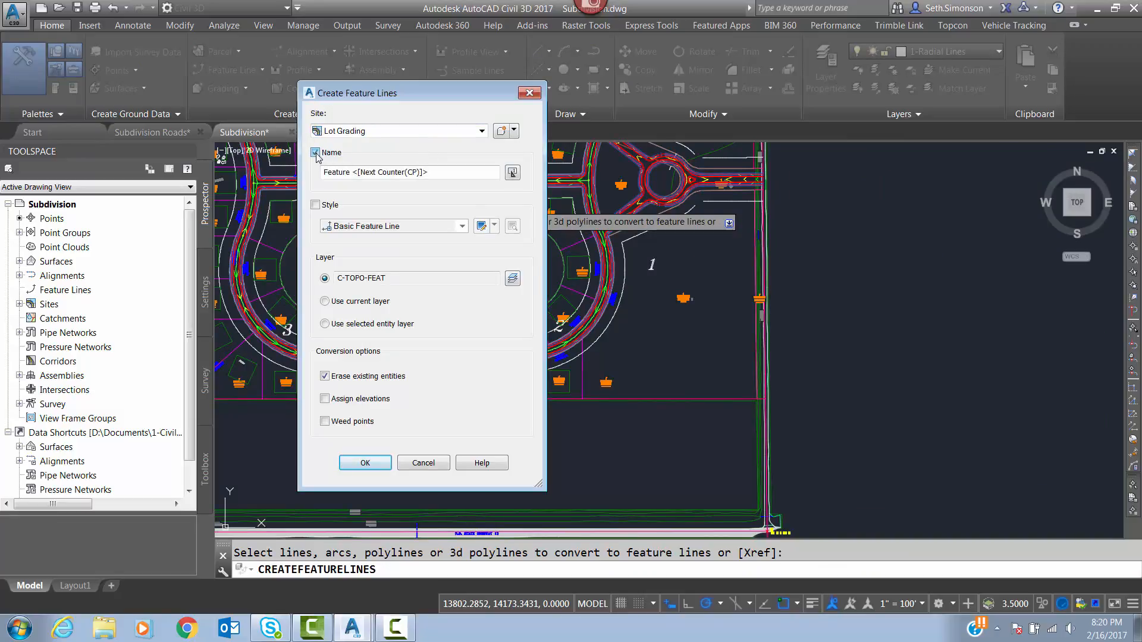
double_click(339, 174)
text(Roud Offsets)
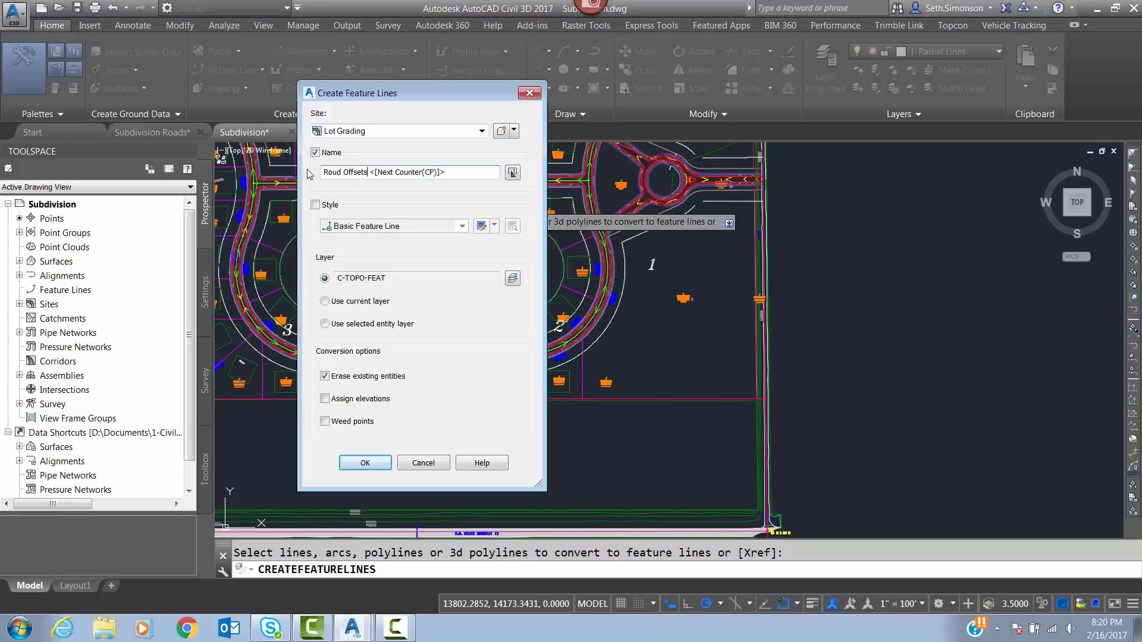
key(BackSpace)
click(325, 398)
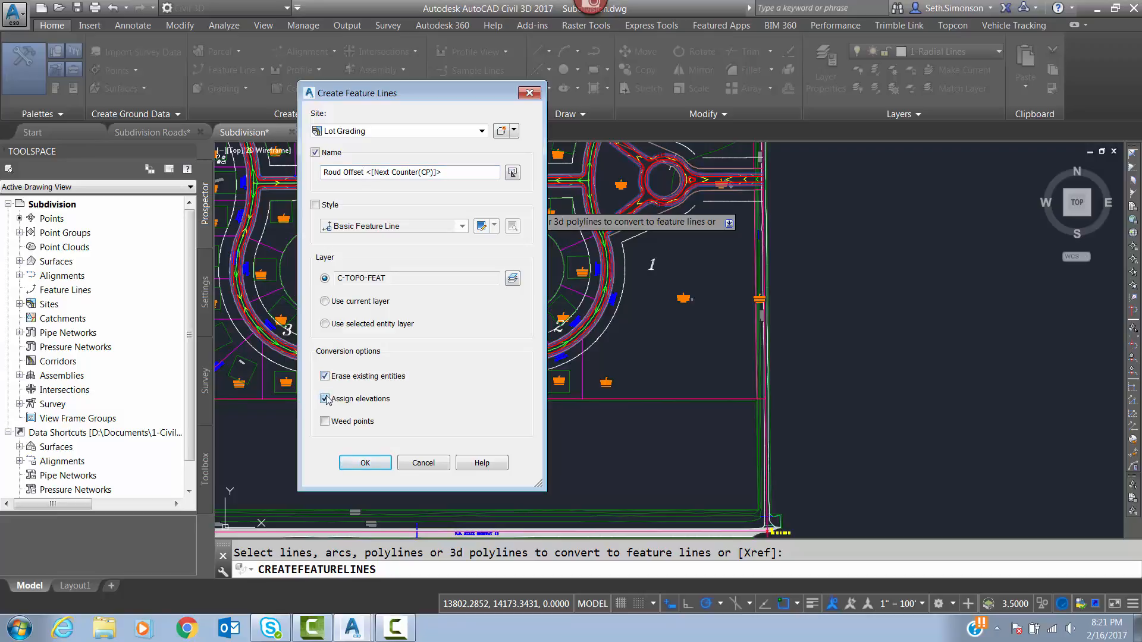
click(367, 464)
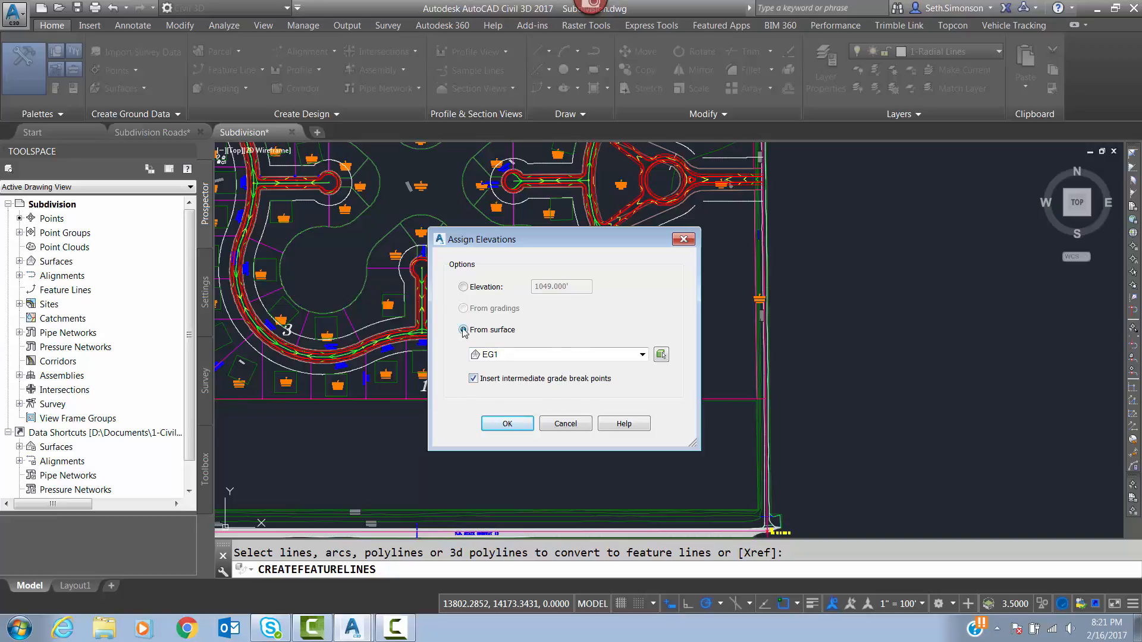
Step: Assign the feature lines' elevations from the Road FG surface with intermediate grade break points inserted, and create them
click(507, 356)
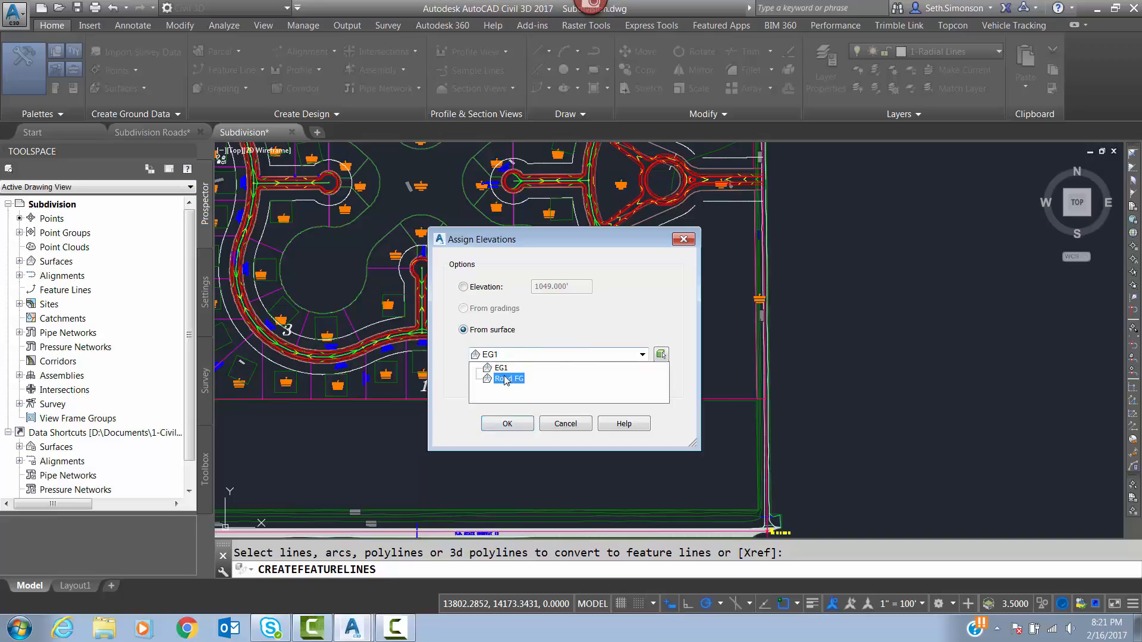
click(503, 379)
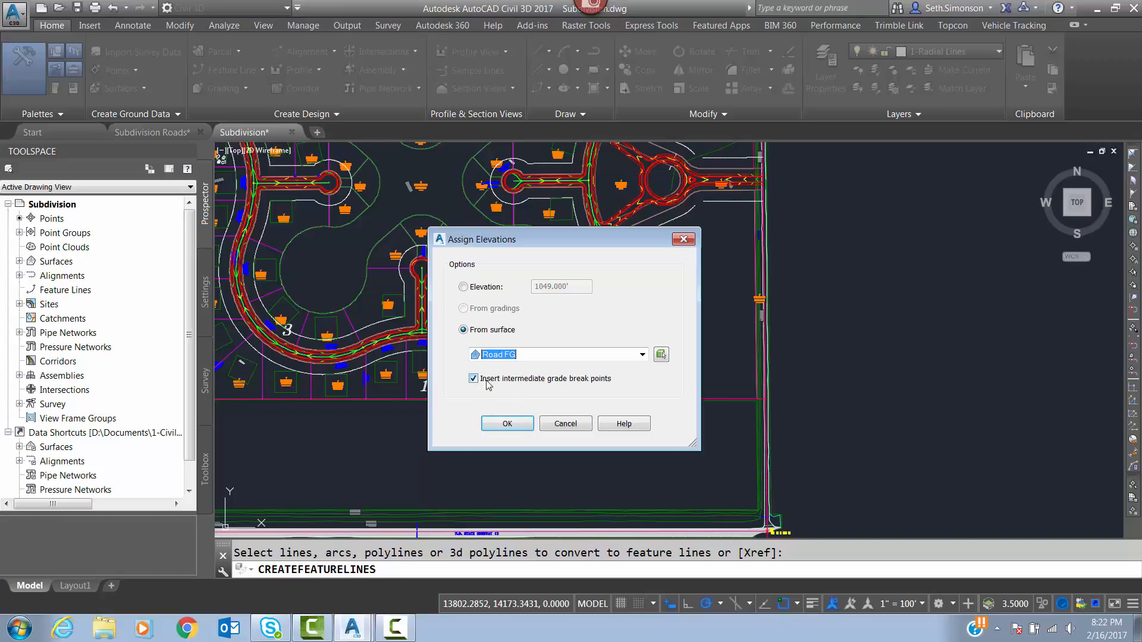
click(507, 425)
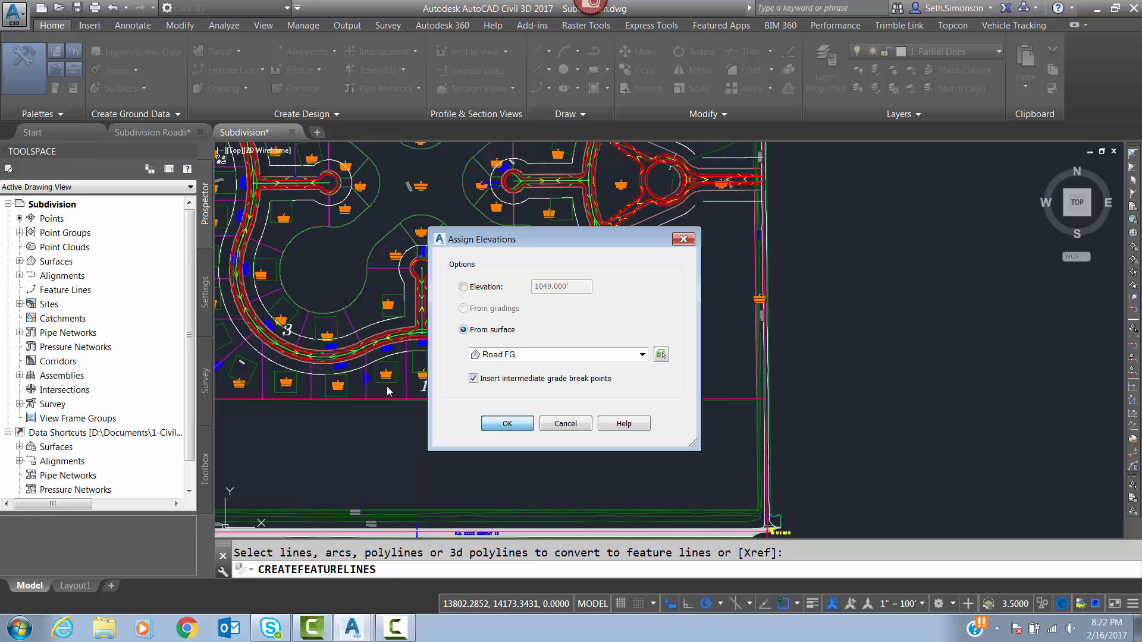
key(Return)
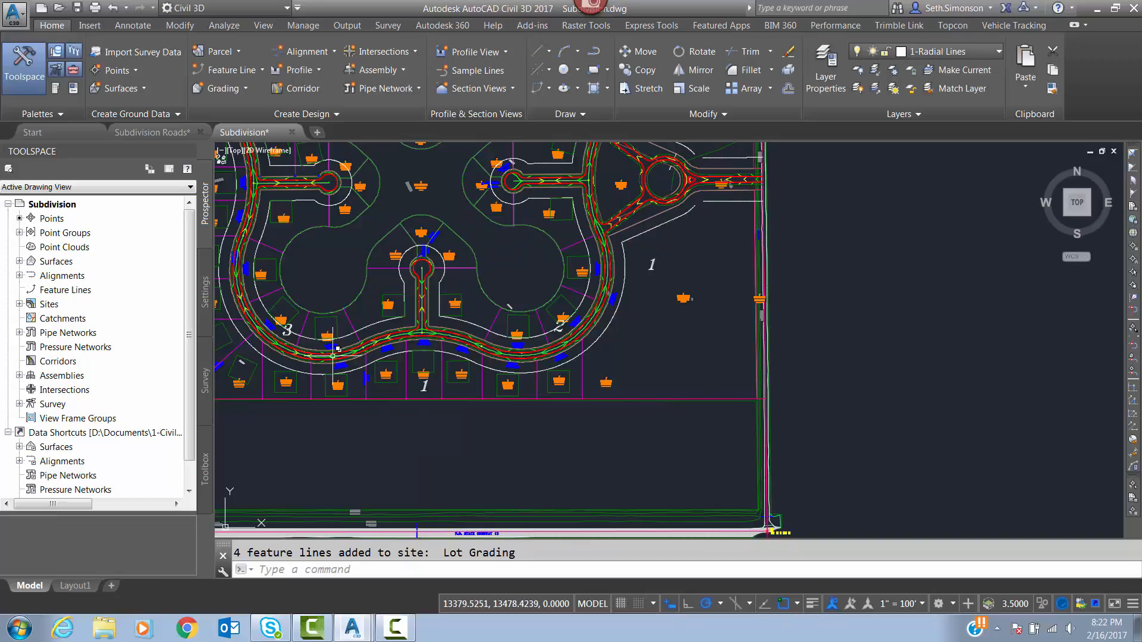
Step: Select the outer road-edge feature line west of the road and examine its elevation points along the subdivision
scroll(337, 350, up, 6)
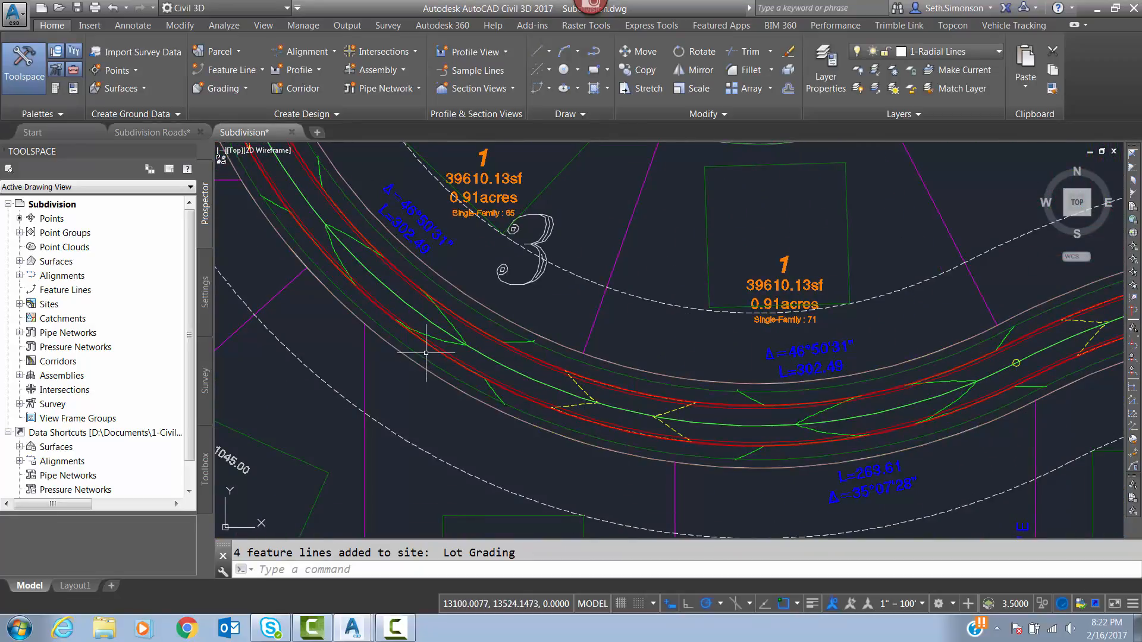
scroll(426, 353, down, 3)
scroll(517, 319, down, 2)
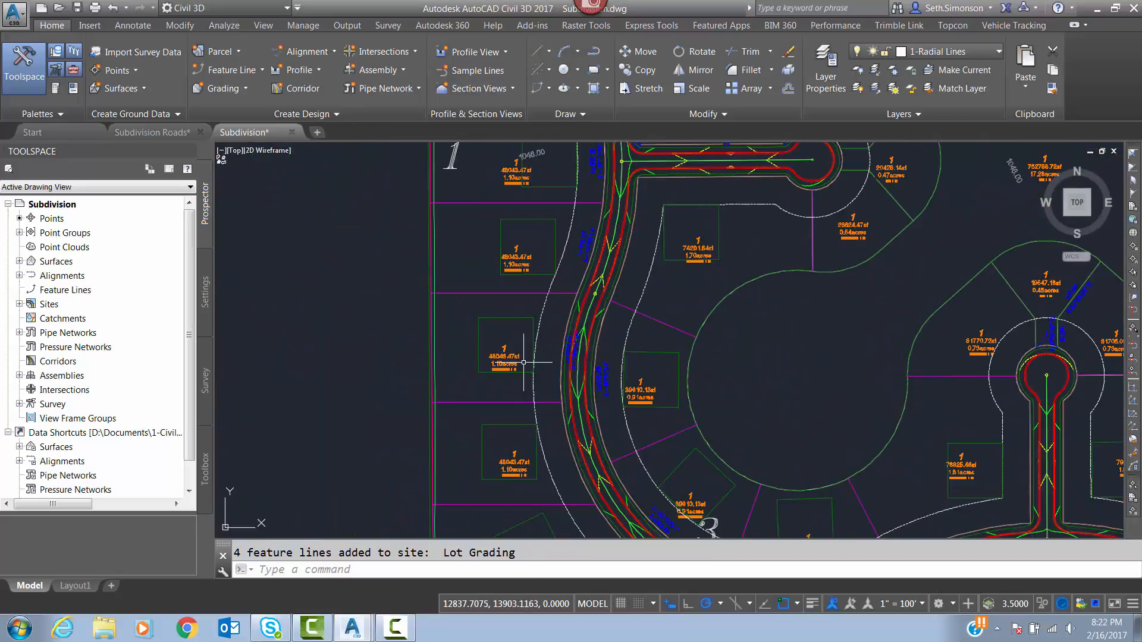
scroll(612, 256, up, 1)
scroll(646, 274, up, 1)
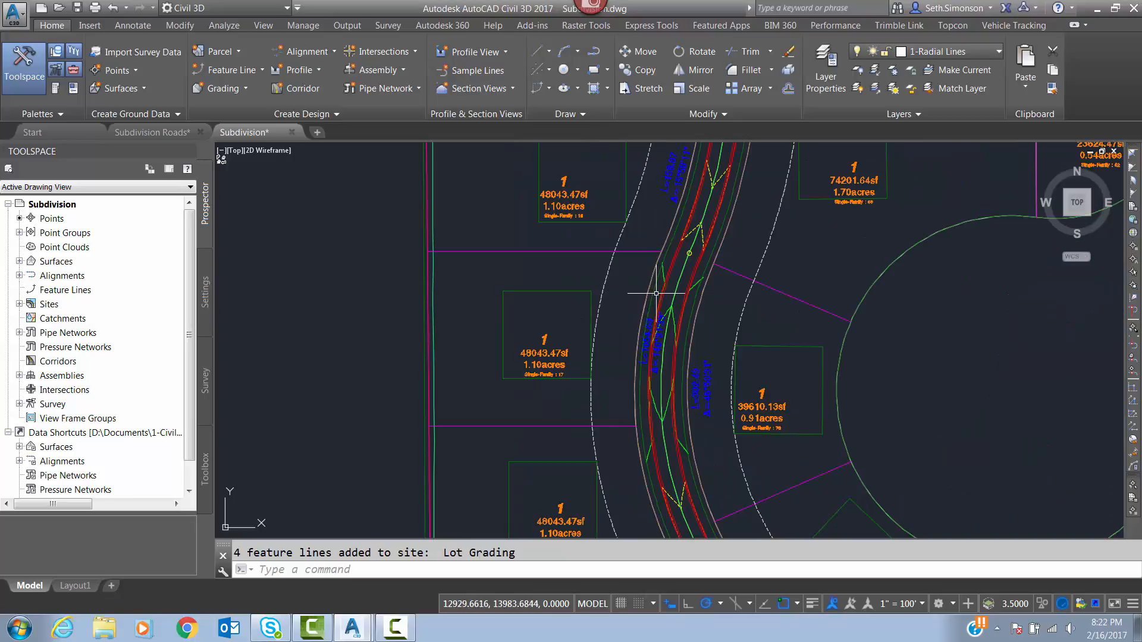
mouse_move(653, 289)
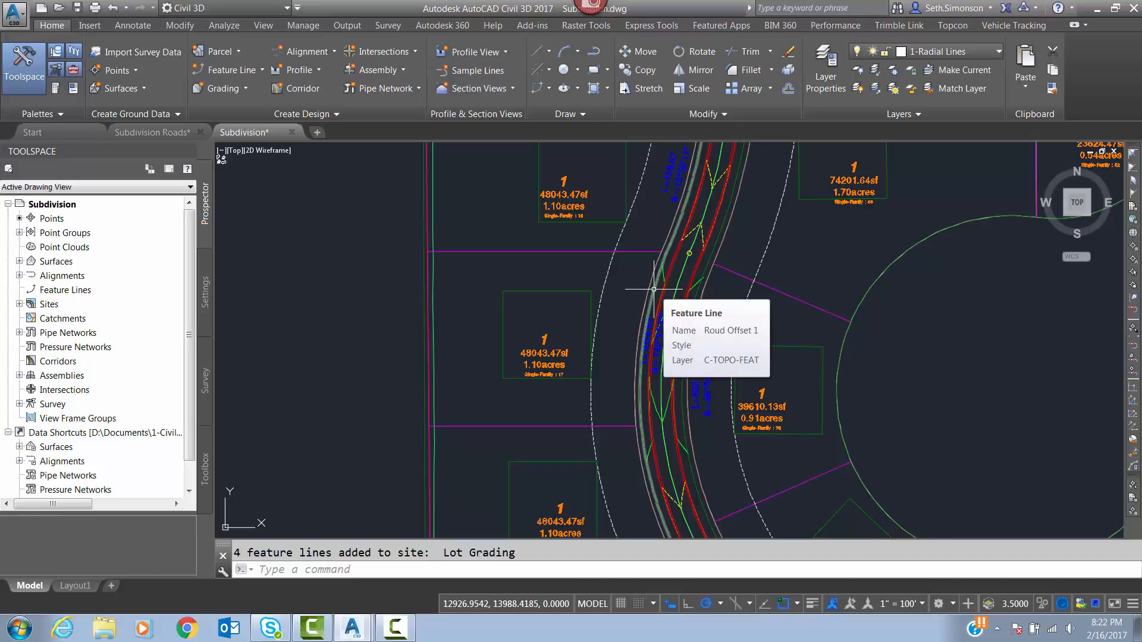
click(653, 290)
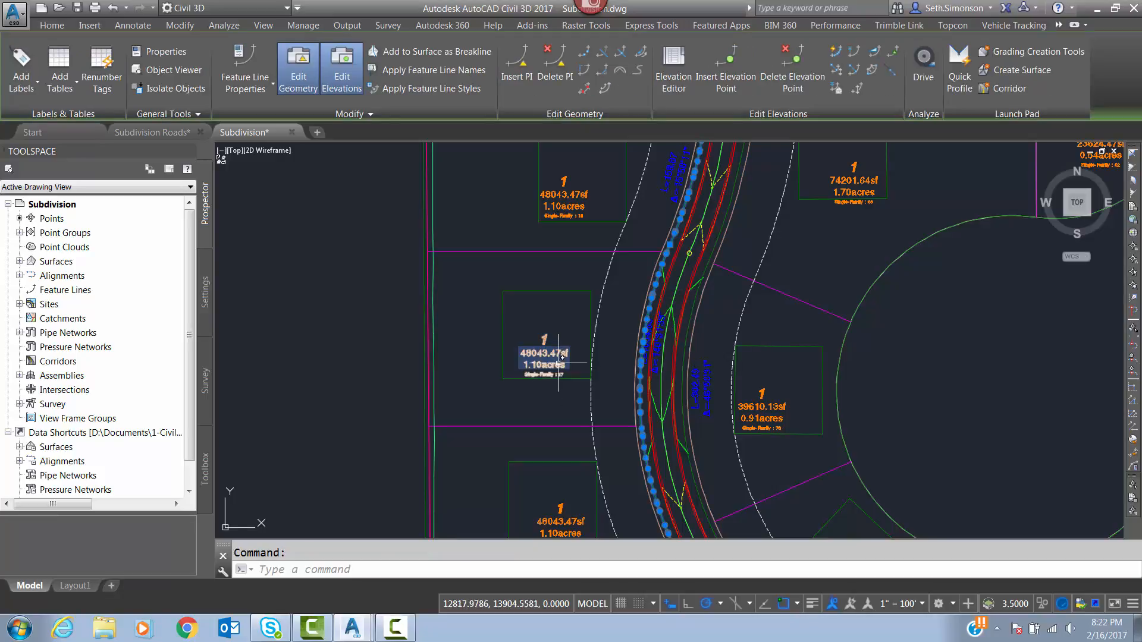
scroll(684, 315, up, 4)
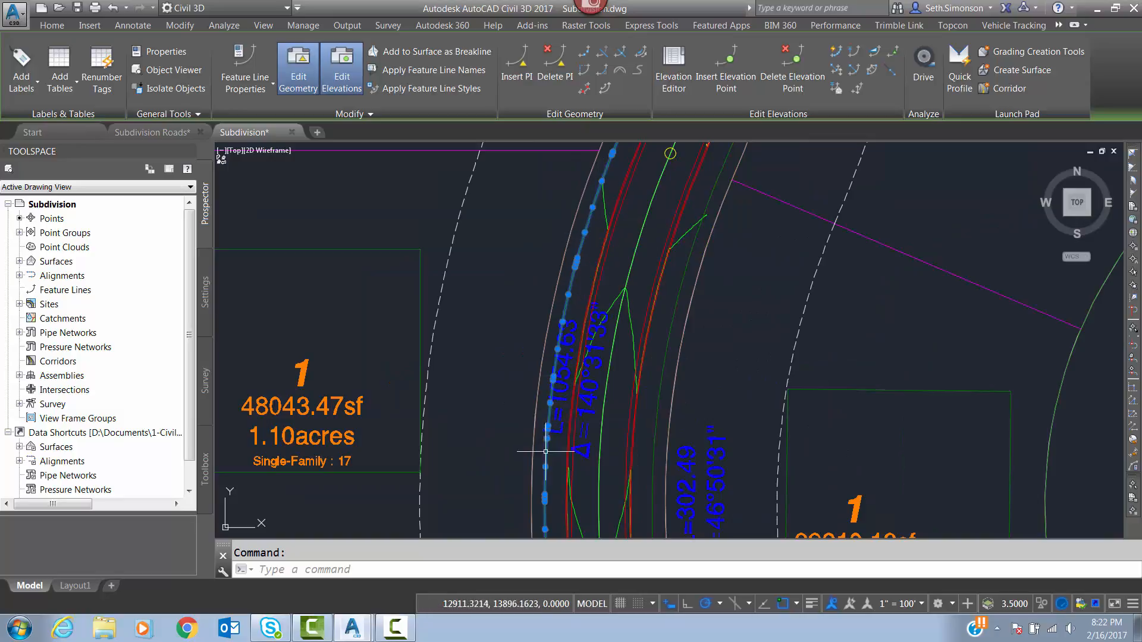
scroll(511, 232, down, 4)
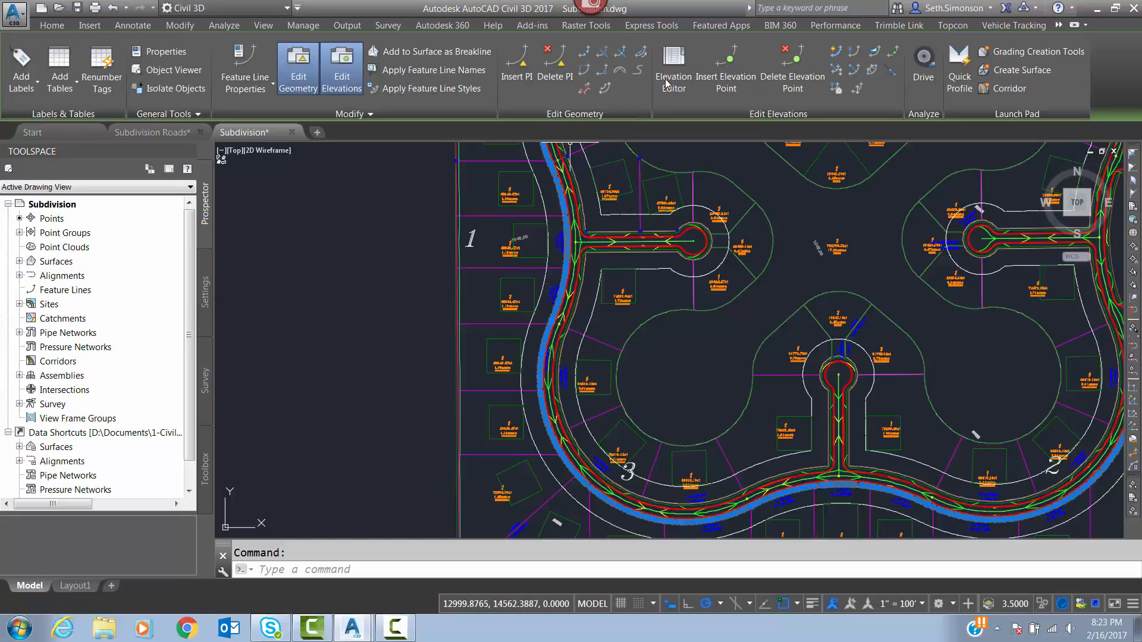
scroll(516, 295, up, 2)
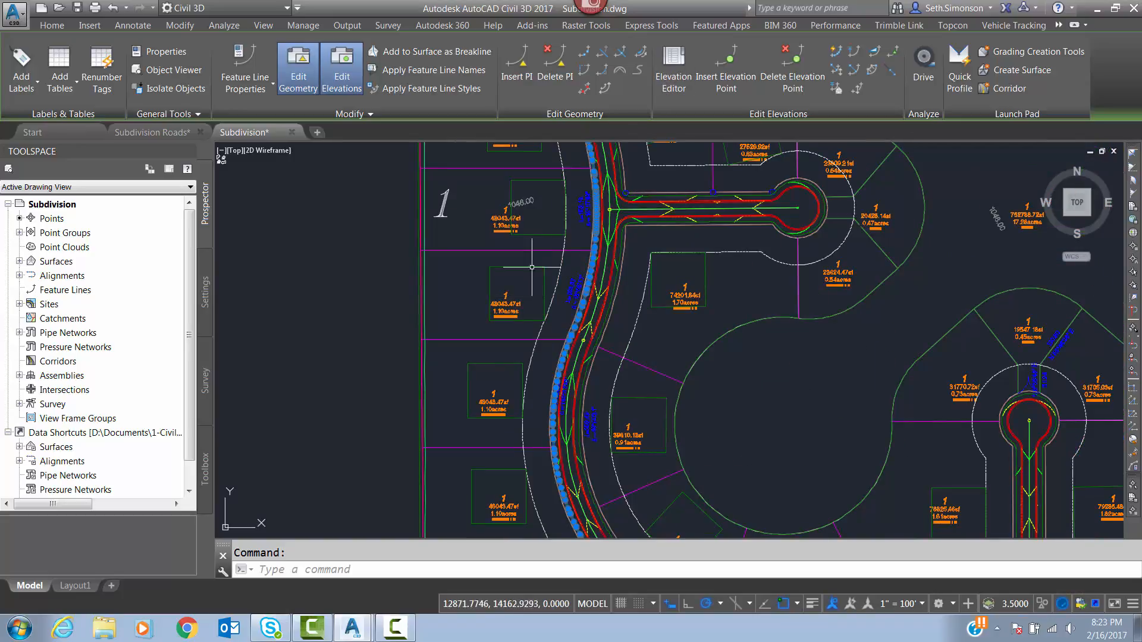
Step: Review the selected road-edge feature line's stations, elevations and grades in the Elevation Editor, through the end of the table
click(654, 81)
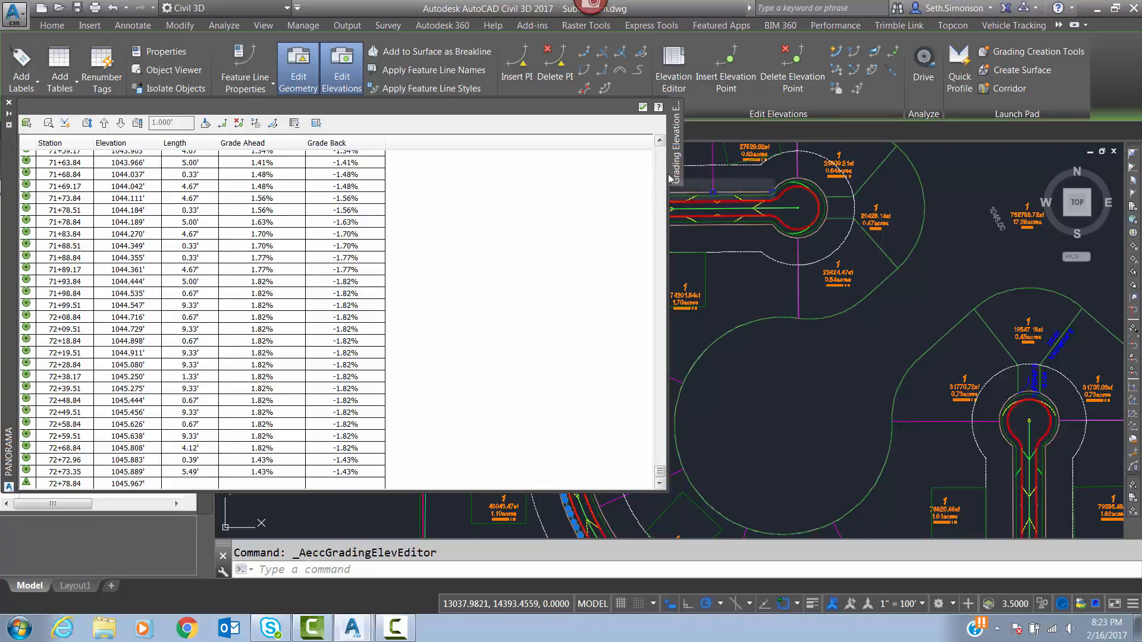
mouse_move(660, 472)
mouse_down()
mouse_move(660, 206)
mouse_move(677, 152)
mouse_move(657, 494)
mouse_up()
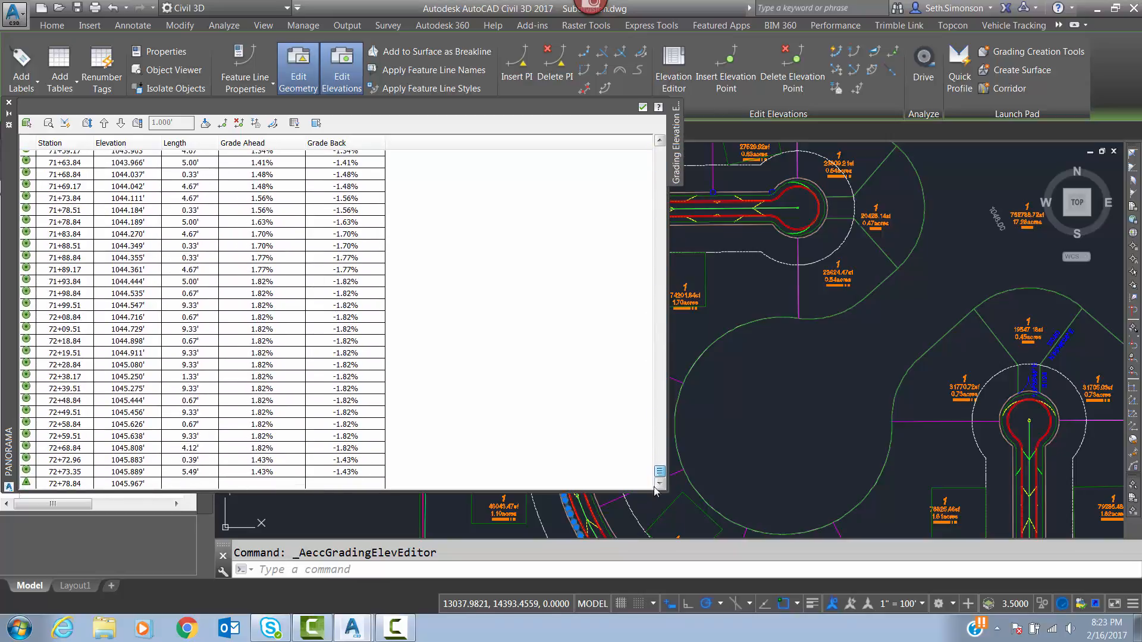
click(643, 109)
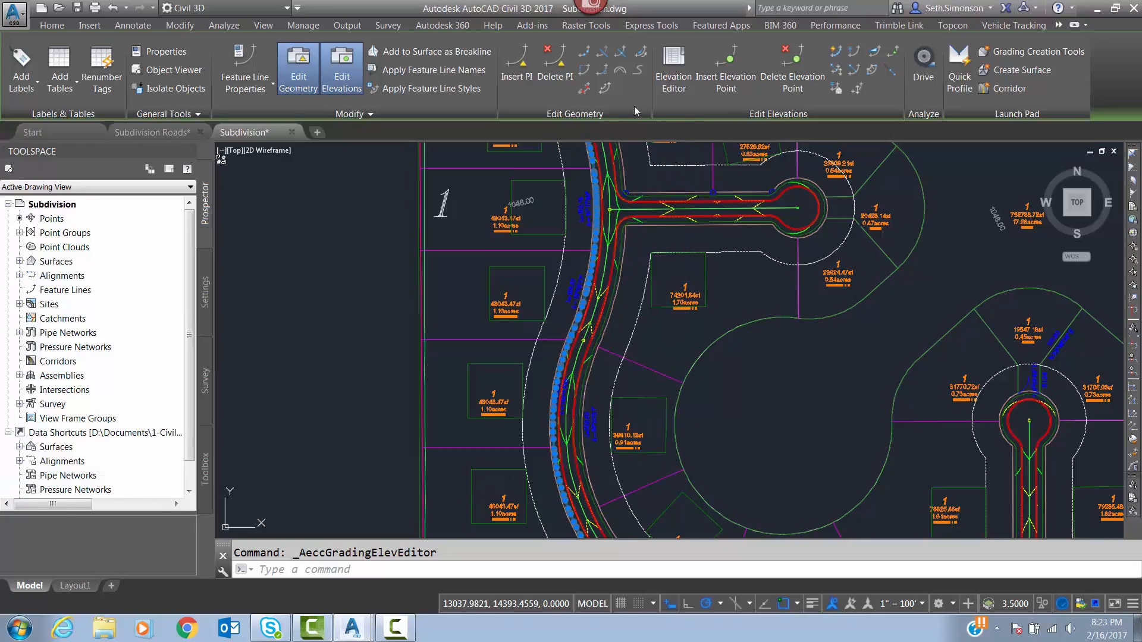
Step: Review the outer road-edge feature line's point counts, lengths and elevation range in its properties, and deselect it
right_click(581, 239)
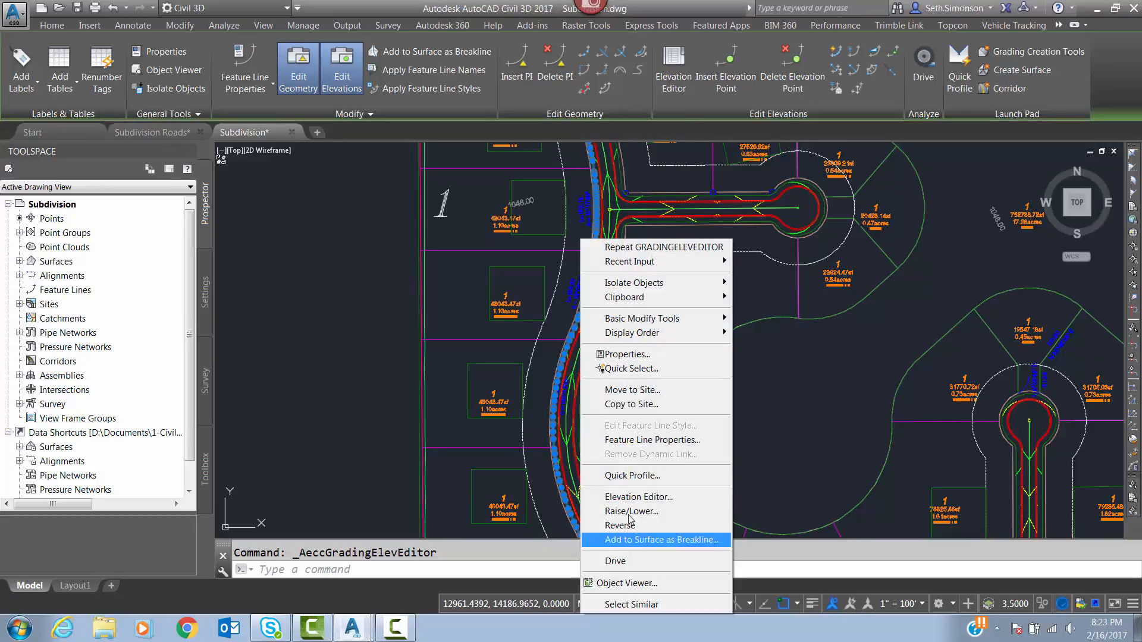
click(635, 356)
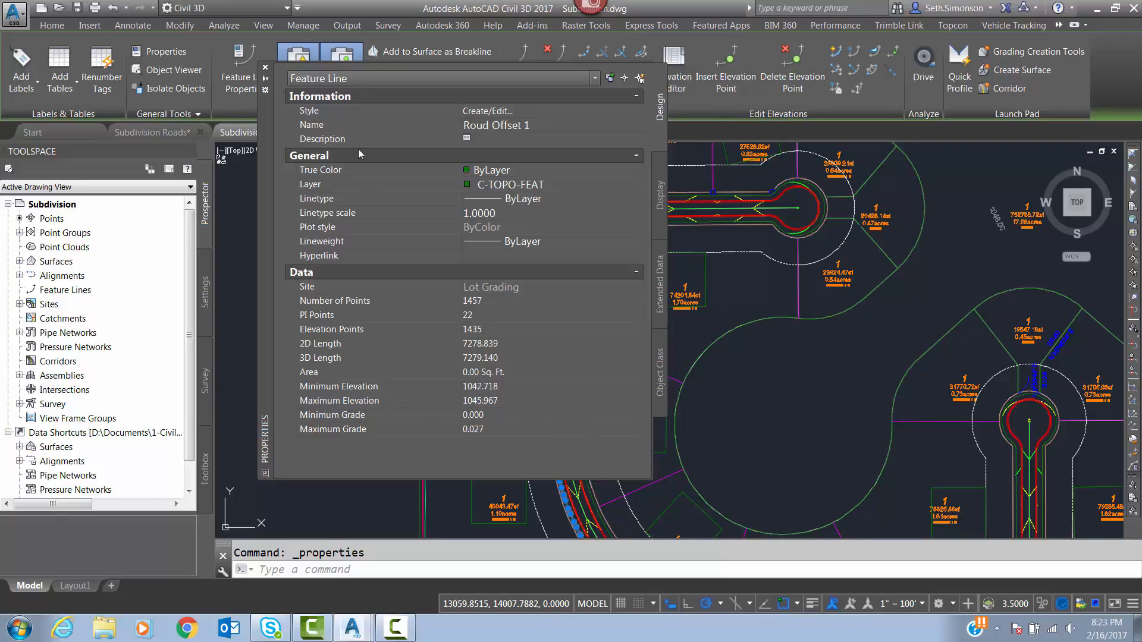
click(265, 67)
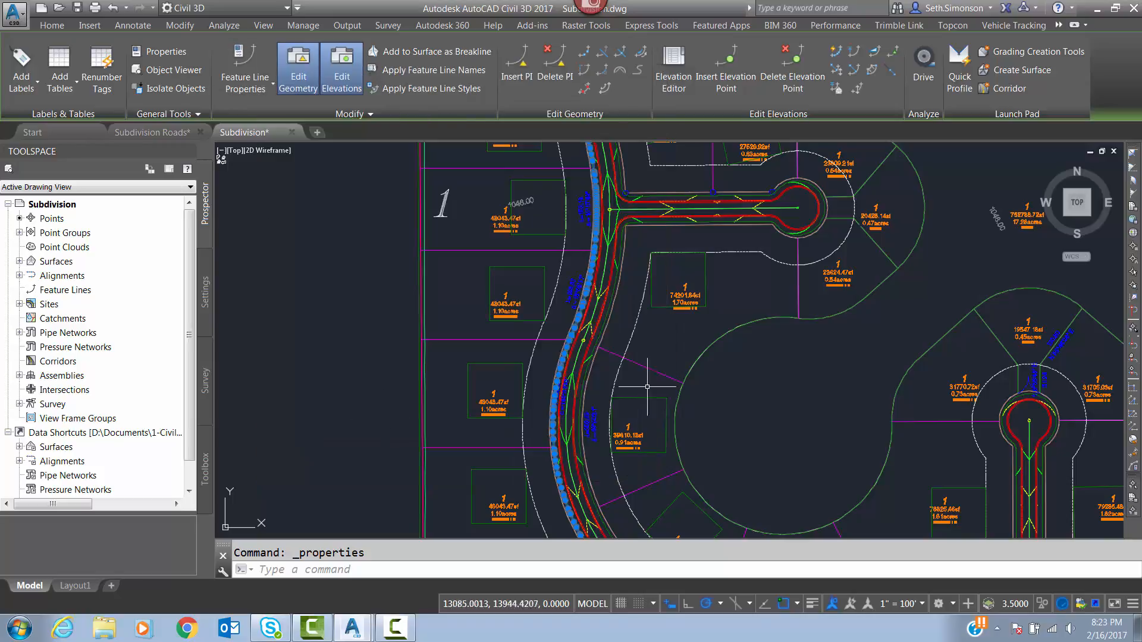
key(Escape)
scroll(599, 309, up, 4)
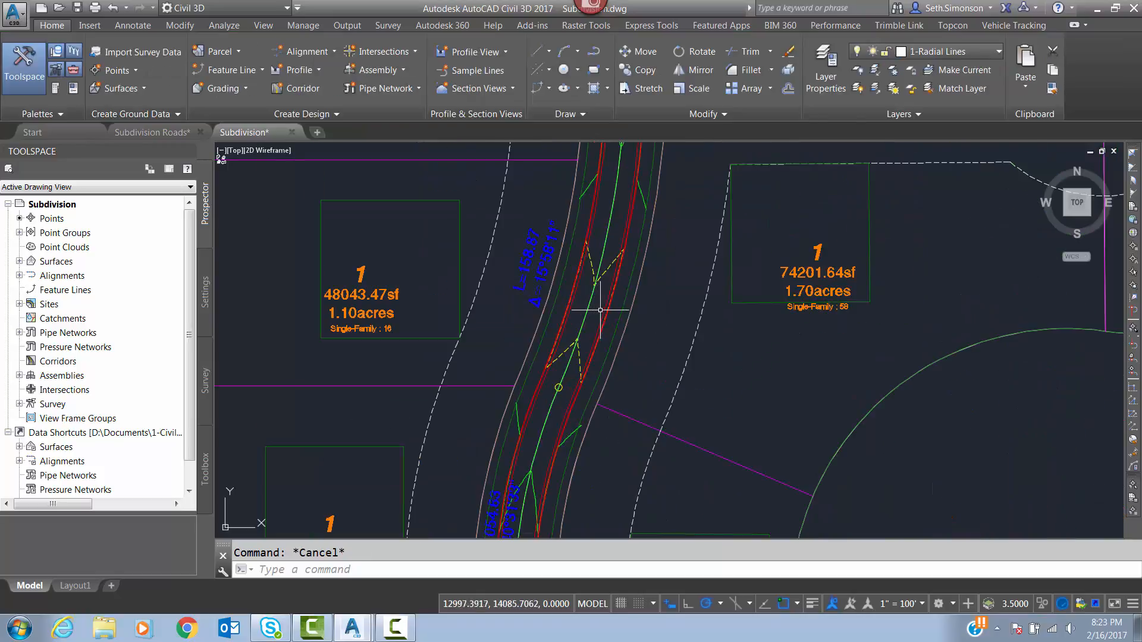
Step: Review the point counts, lengths and elevation range of the road-edge feature line on the road's east side in its properties, and deselect it
click(622, 310)
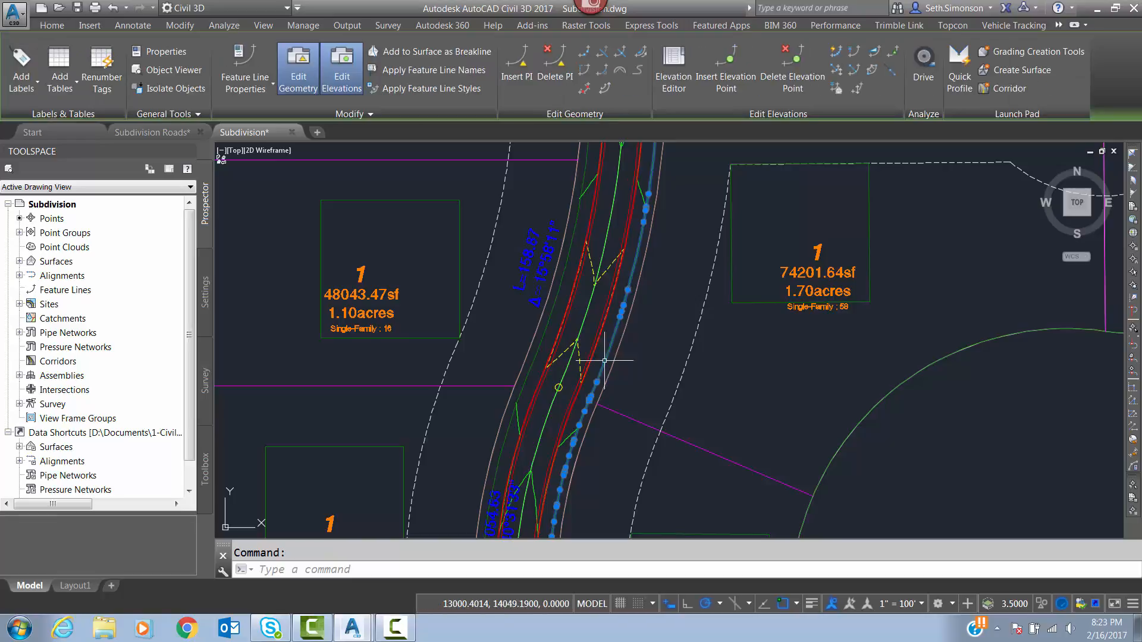
right_click(598, 318)
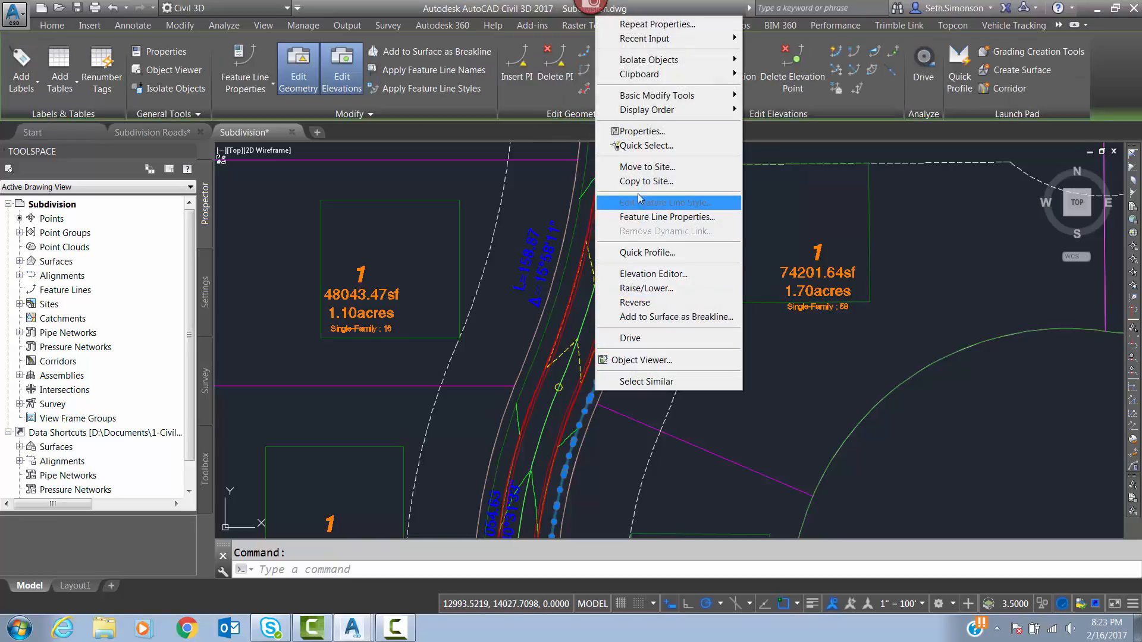
click(645, 131)
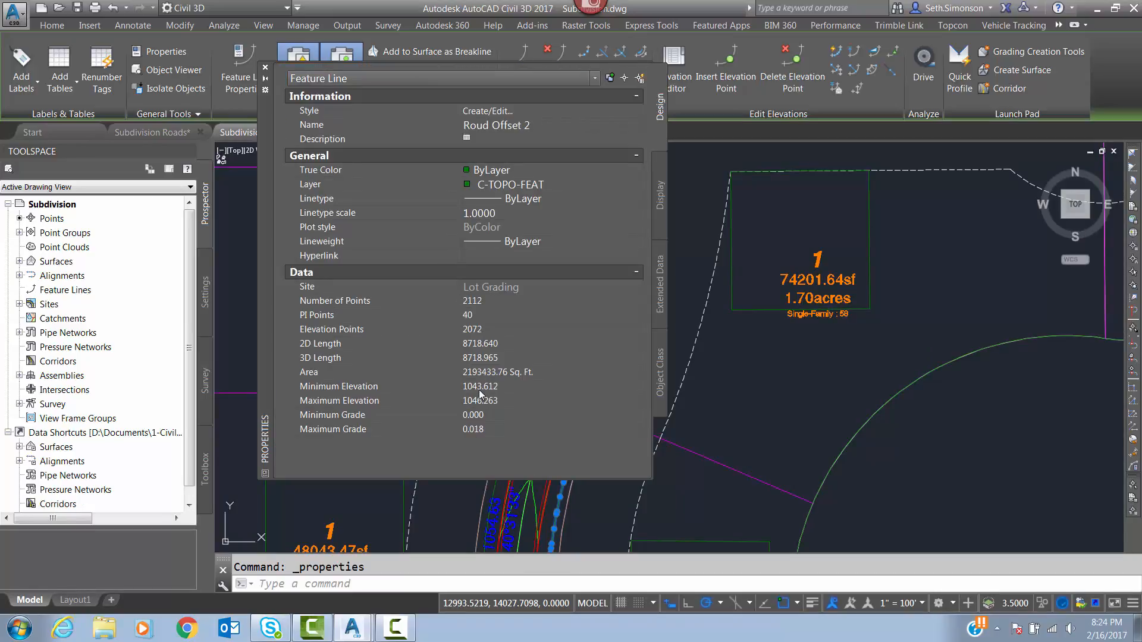
click(265, 67)
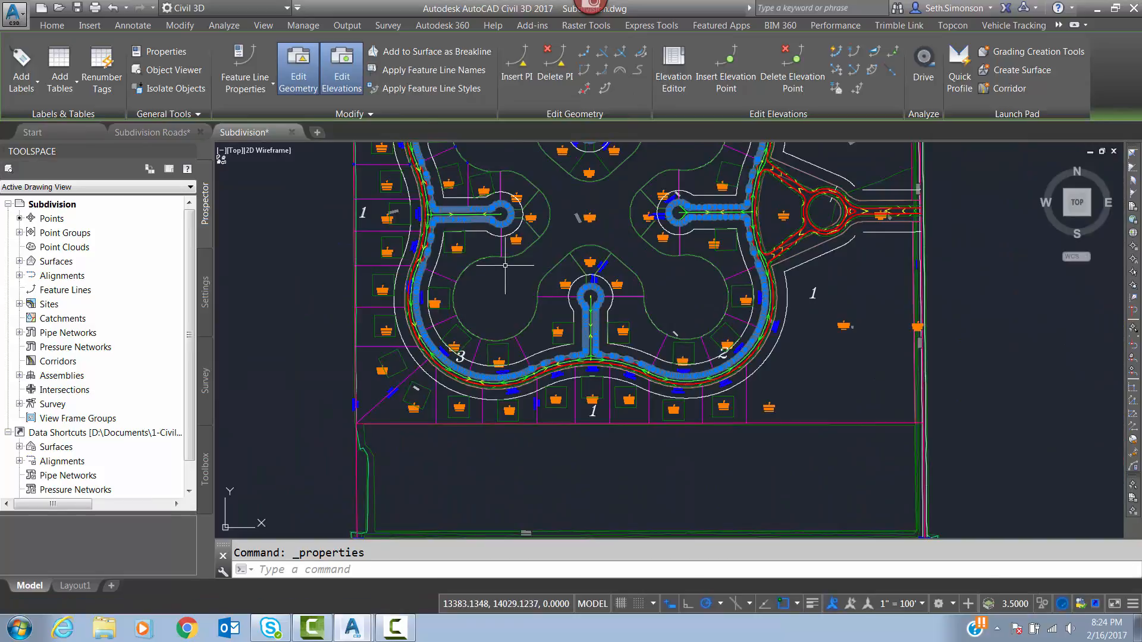
scroll(613, 260, up, 3)
key(Escape)
Step: Review the properties of the feature line around the park island west of the roundabout, including its elevation range, and deselect it
scroll(613, 260, up, 2)
scroll(614, 260, up, 6)
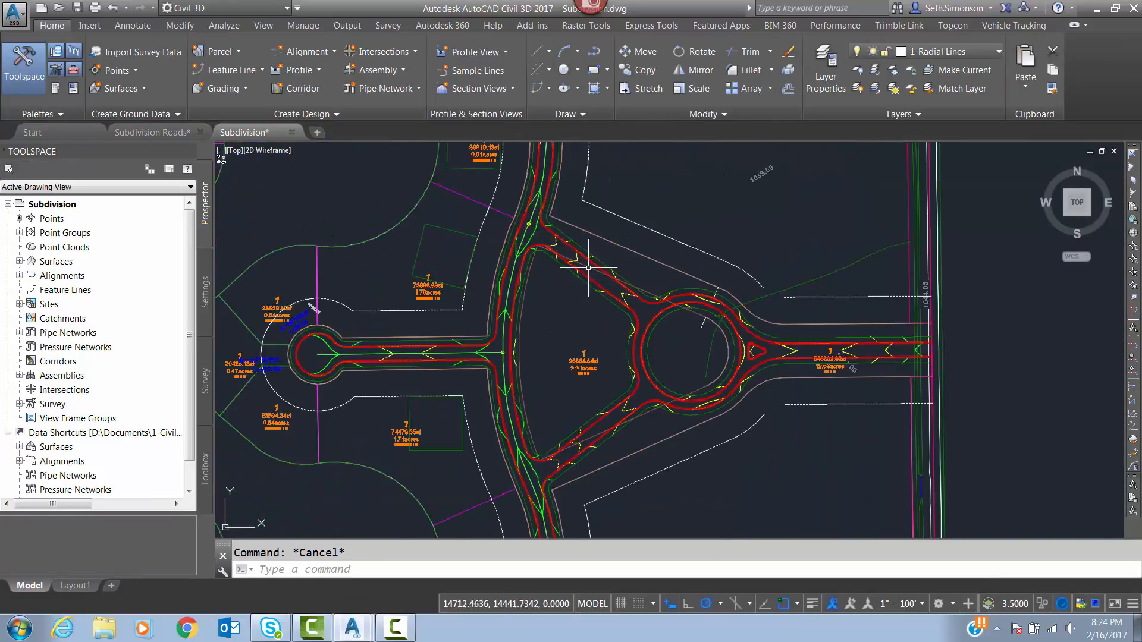
click(495, 256)
right_click(537, 239)
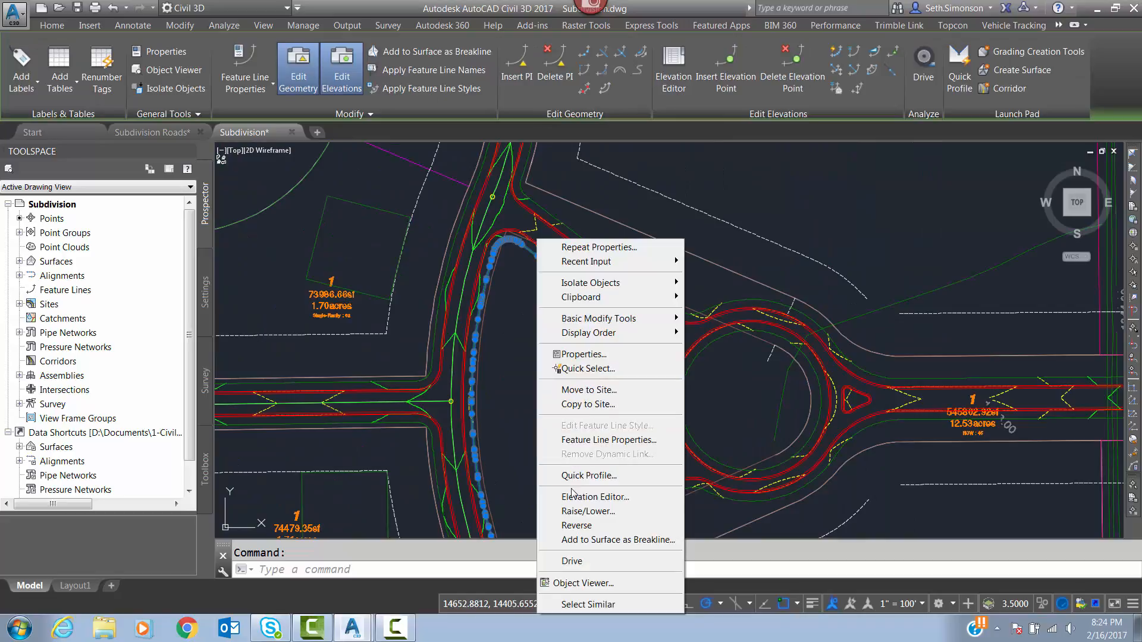
click(578, 355)
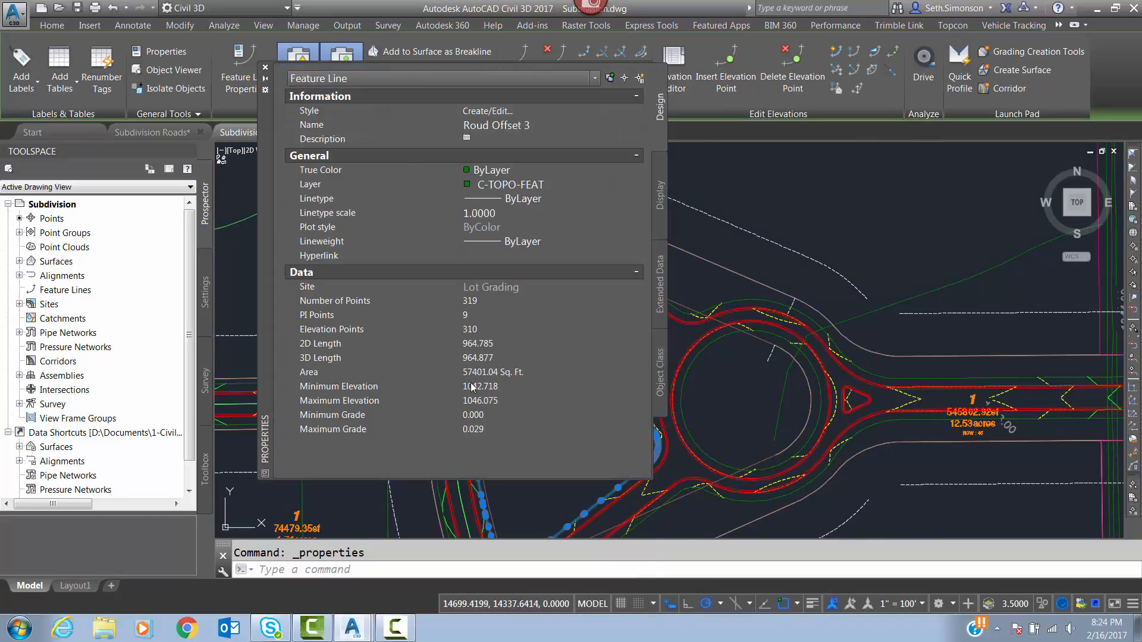
click(265, 67)
key(Escape)
Step: Review the point counts and elevation range of the roundabout's circular center-island feature line in its properties, and deselect it
click(682, 410)
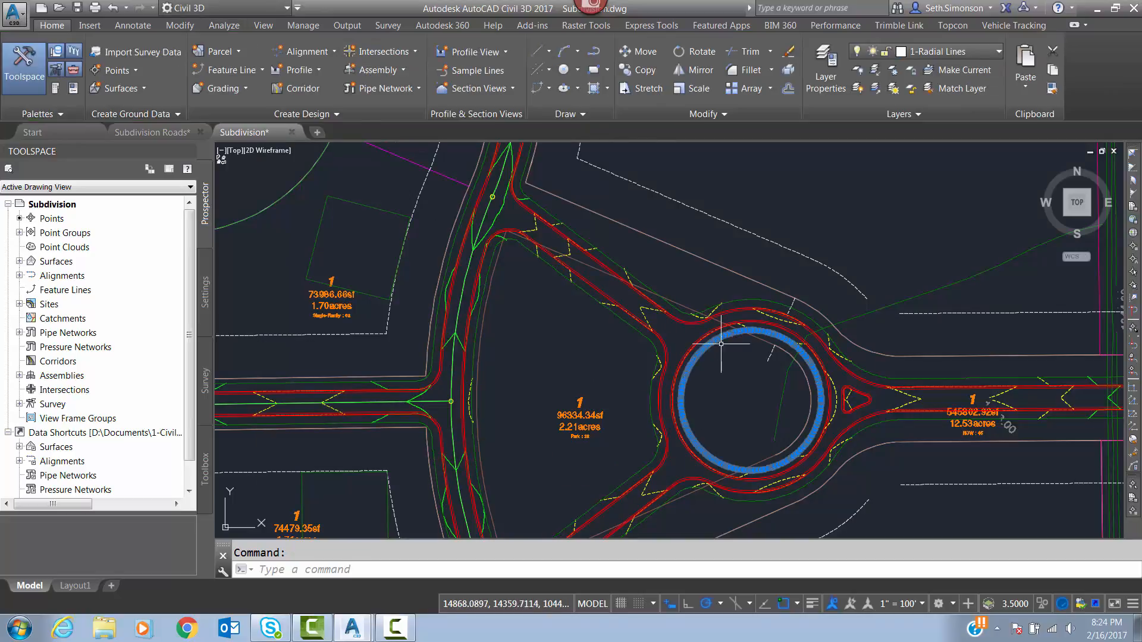
right_click(704, 409)
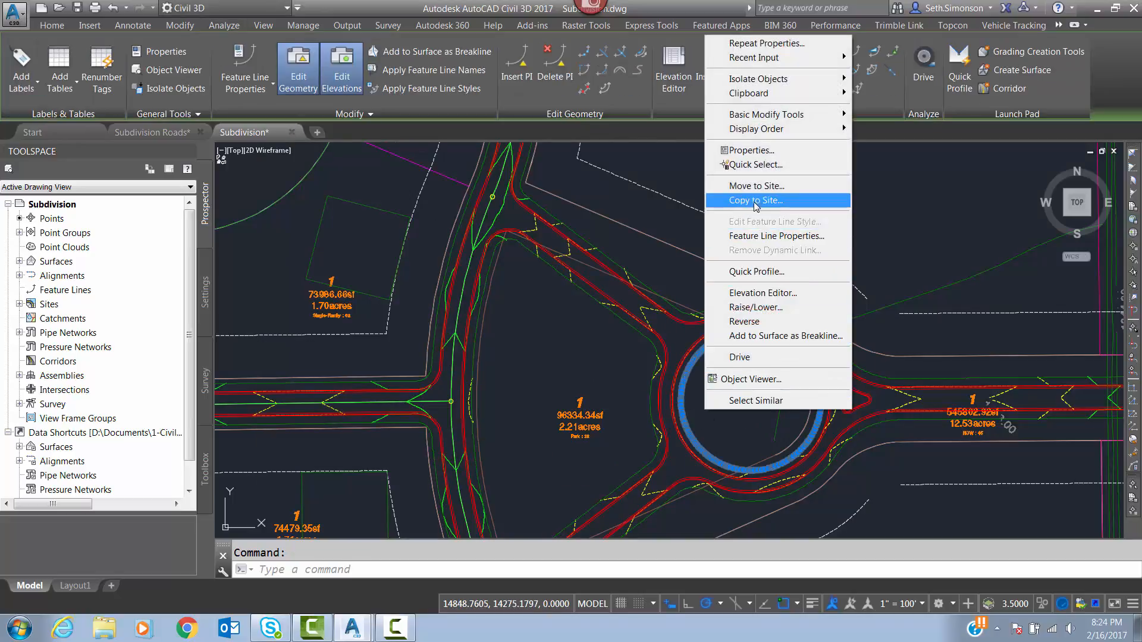
click(753, 151)
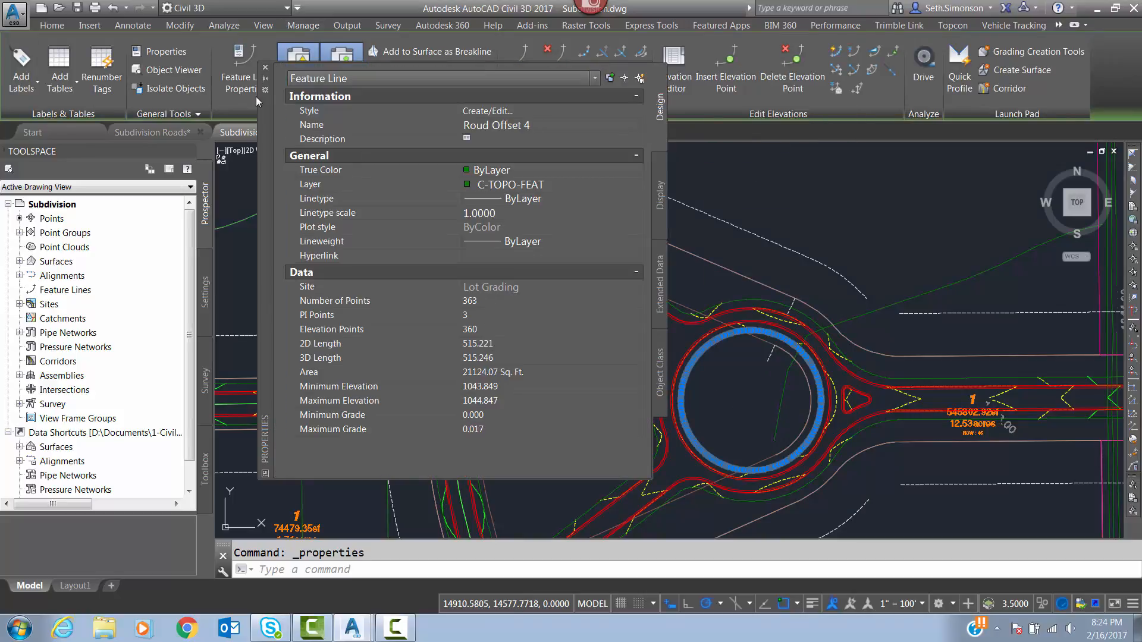
click(265, 67)
key(Escape)
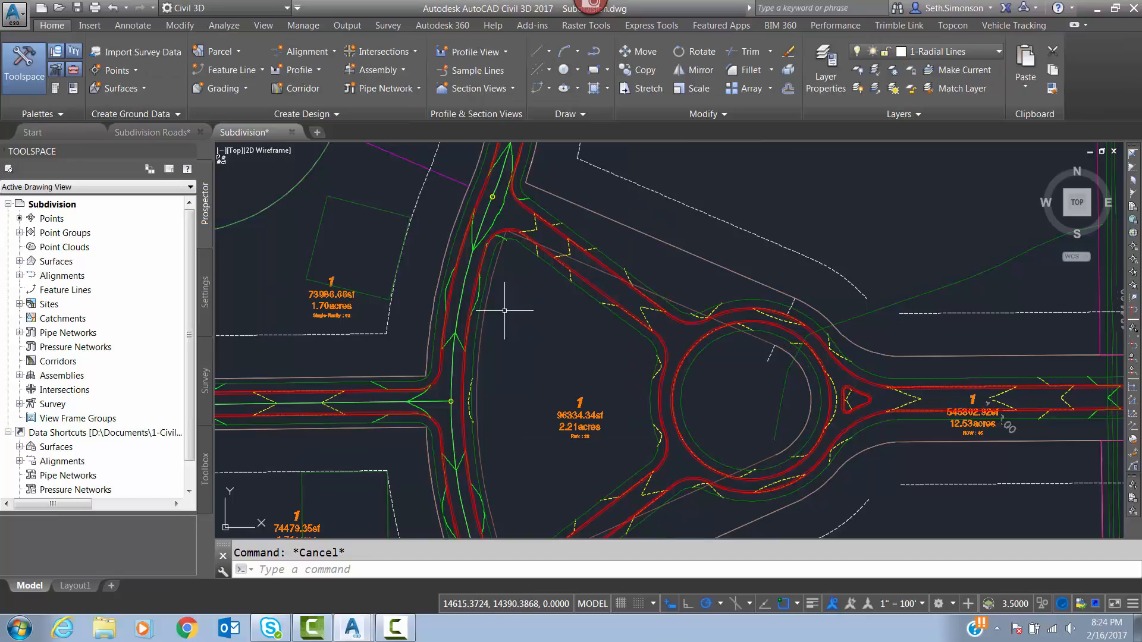
Step: Examine the road-edge feature lines between the curbs and lot fronts near the western cul-de-sac intersection
scroll(600, 321, down, 6)
scroll(612, 299, up, 4)
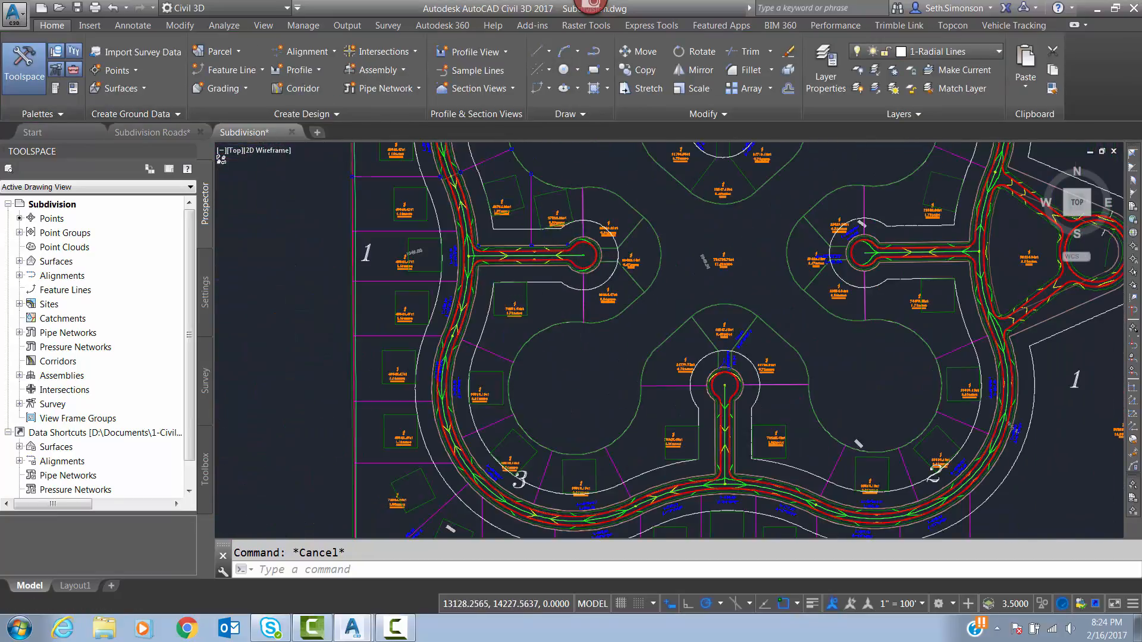
scroll(589, 257, up, 8)
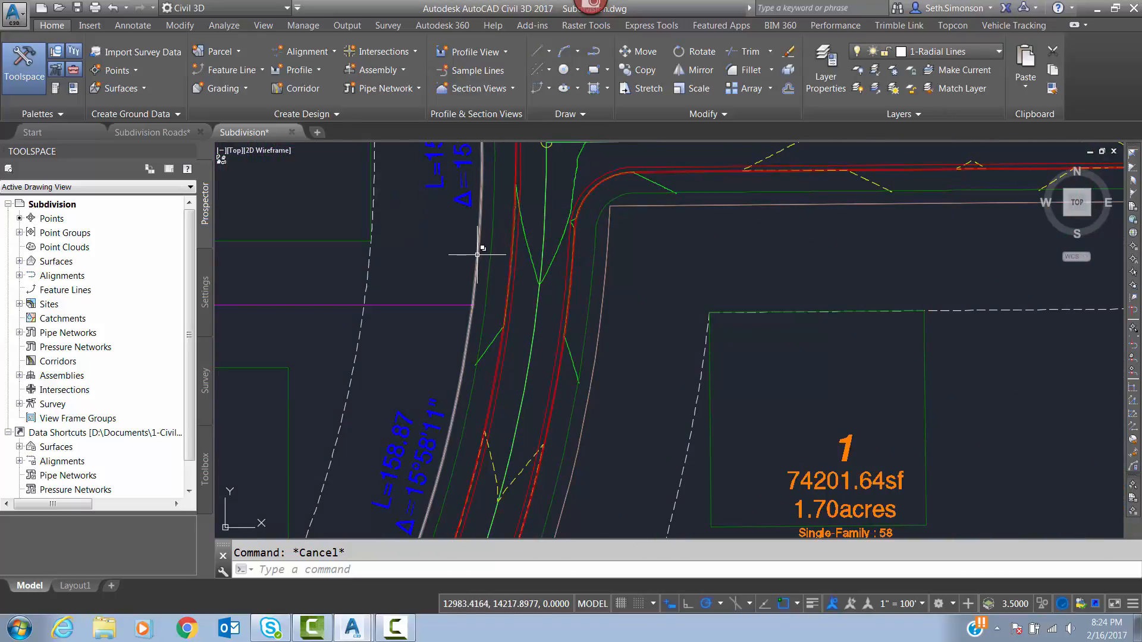
scroll(492, 263, up, 2)
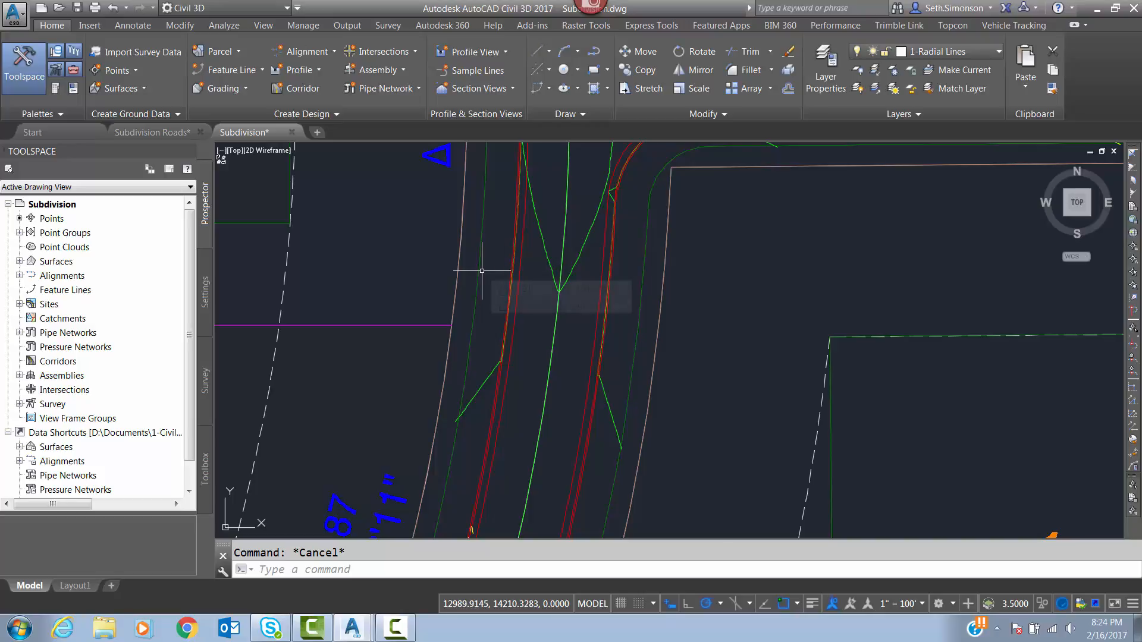
mouse_move(482, 270)
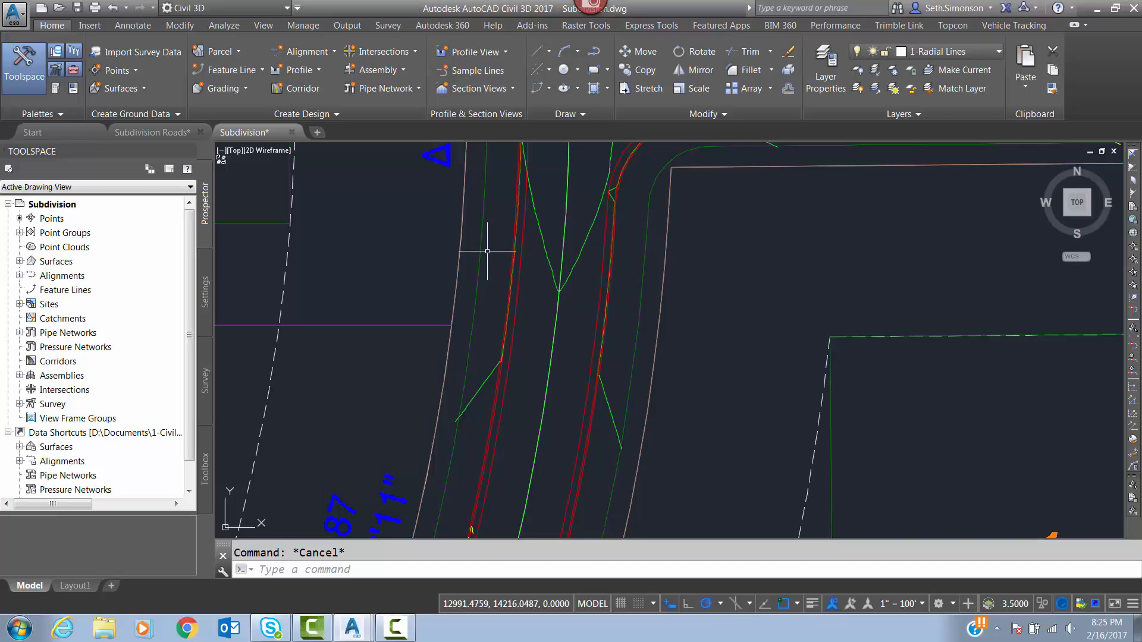
mouse_move(487, 251)
middle_drag(494, 243, 512, 316)
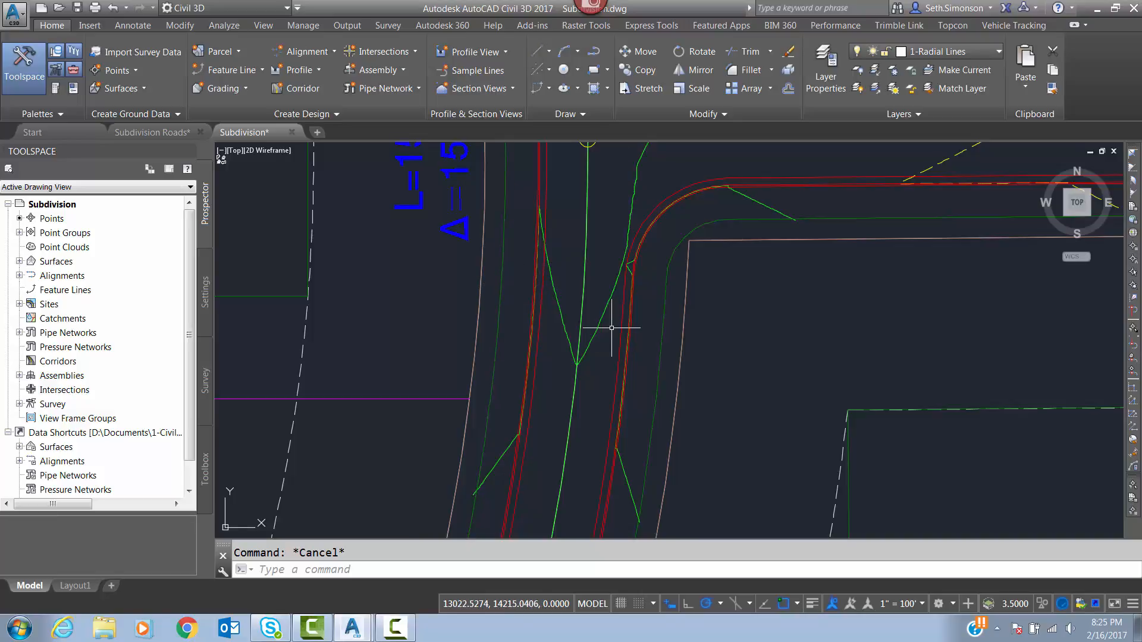
scroll(523, 285, down, 5)
scroll(504, 244, down, 4)
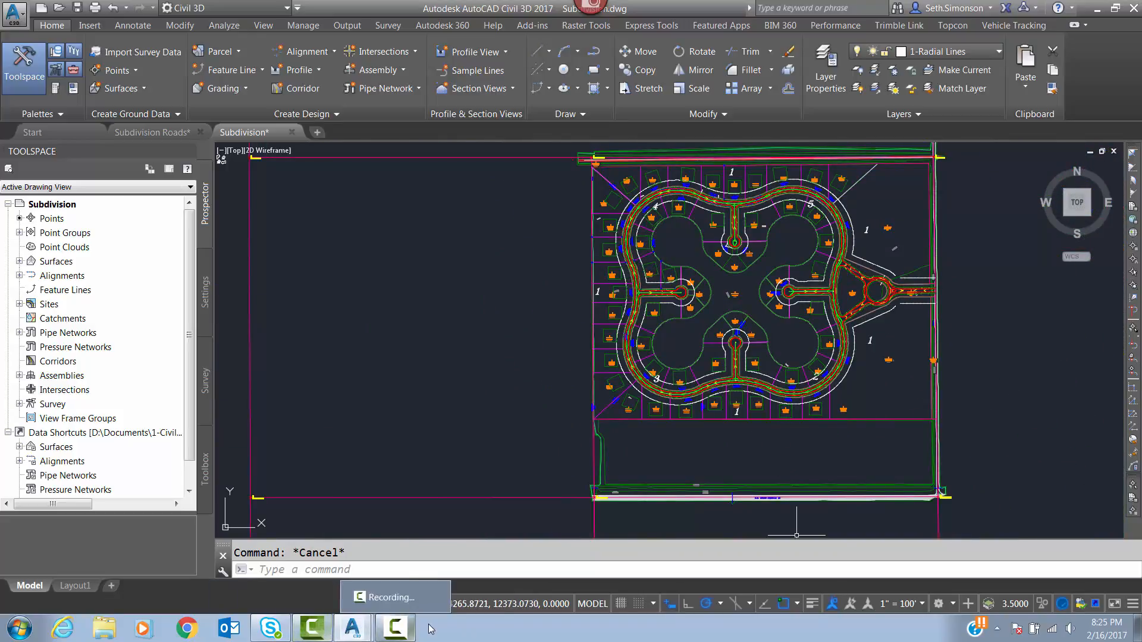
click(396, 627)
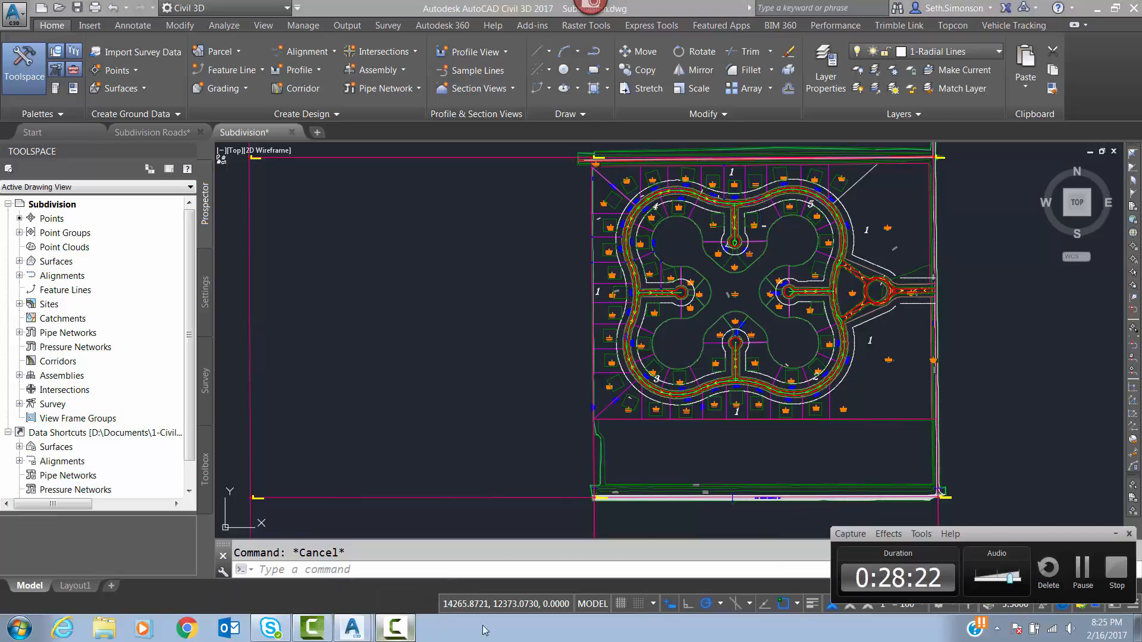
click(1118, 535)
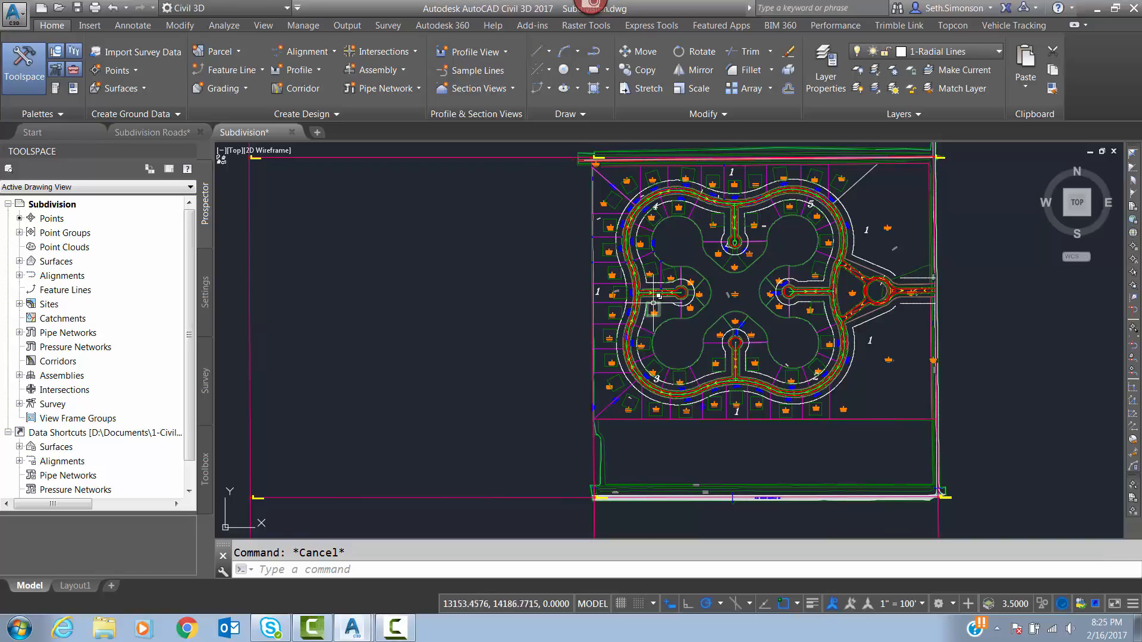
Step: Examine the building pads, lot lines and road edge around lots 14 and 15 west of the cul-de-sac intersection
scroll(590, 324, up, 10)
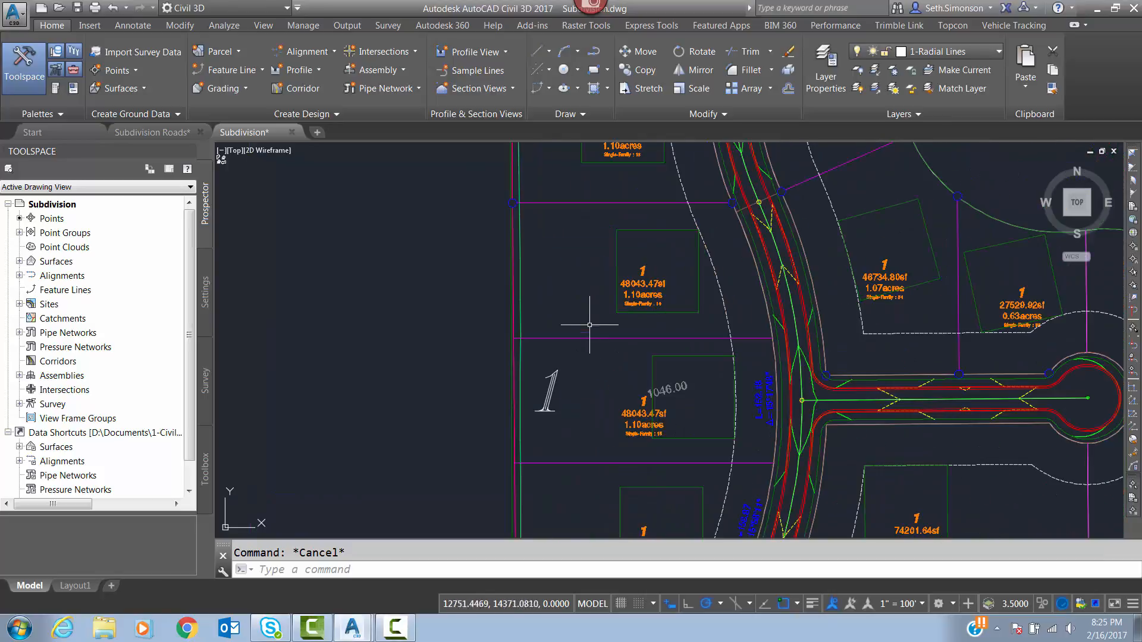
middle_drag(630, 328, 523, 293)
scroll(654, 238, up, 2)
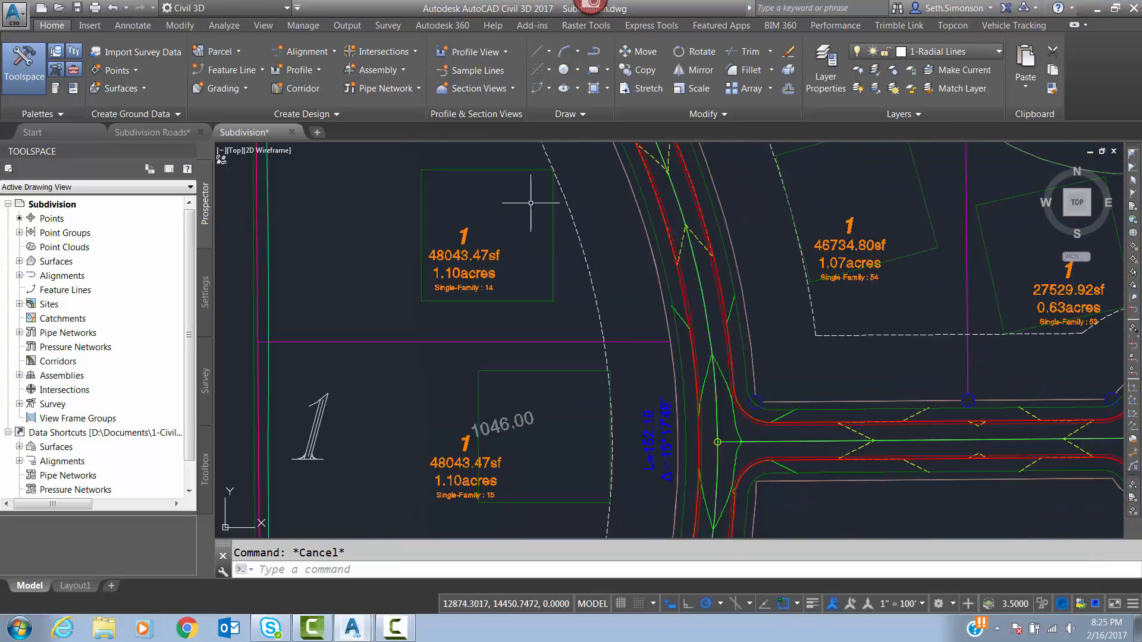
middle_drag(517, 226, 470, 268)
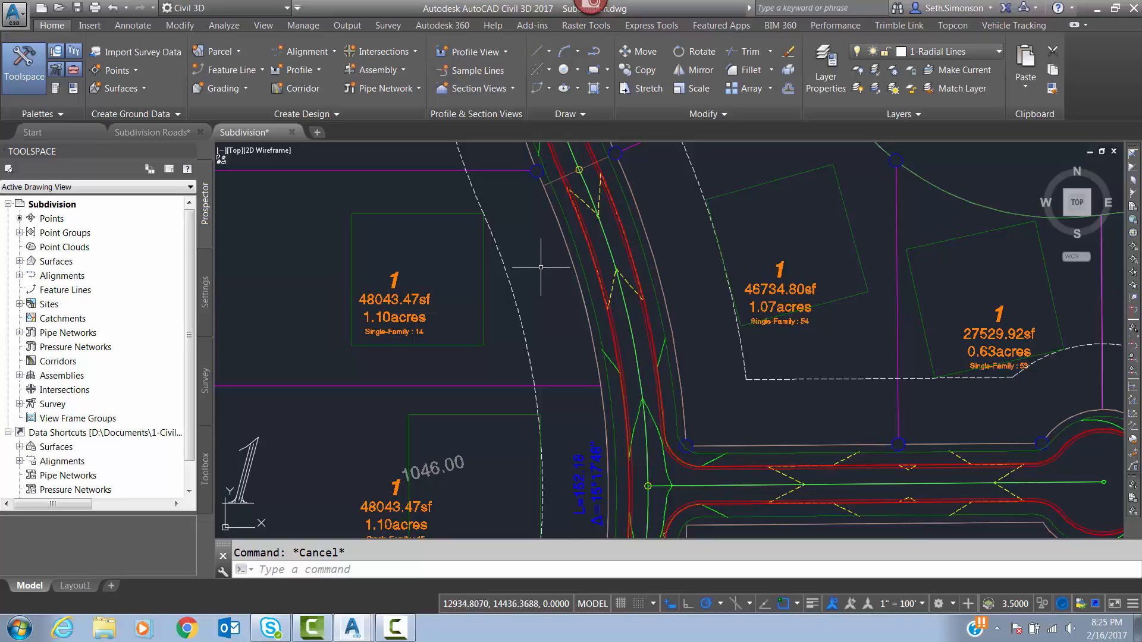
scroll(581, 238, down, 3)
middle_drag(662, 271, 740, 287)
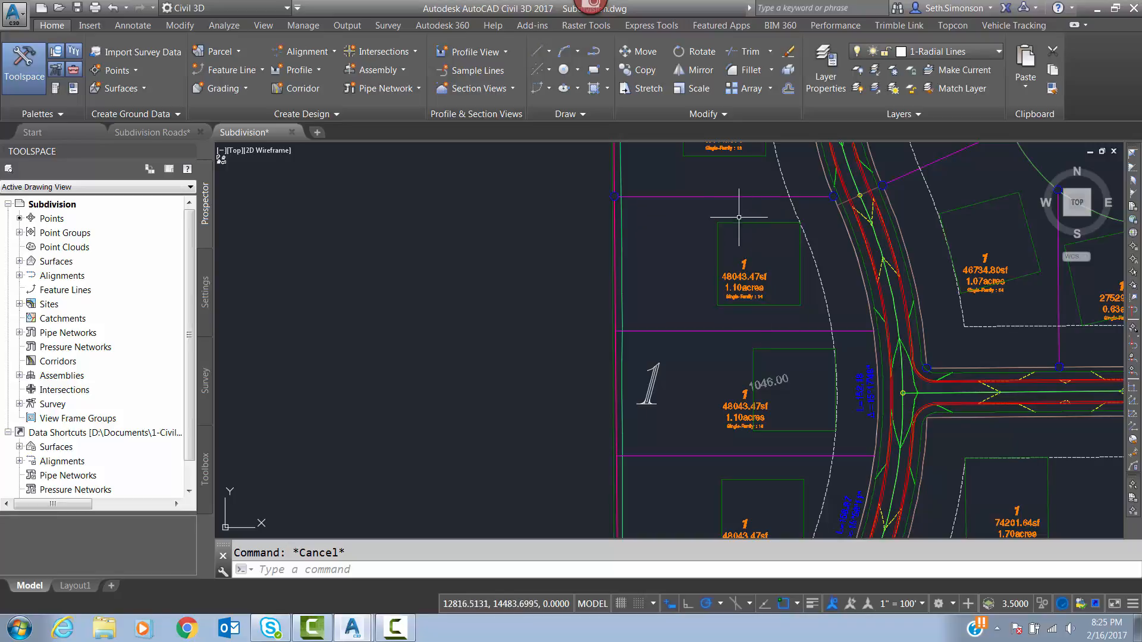
mouse_move(696, 225)
middle_down()
mouse_move(656, 219)
mouse_move(670, 153)
middle_up()
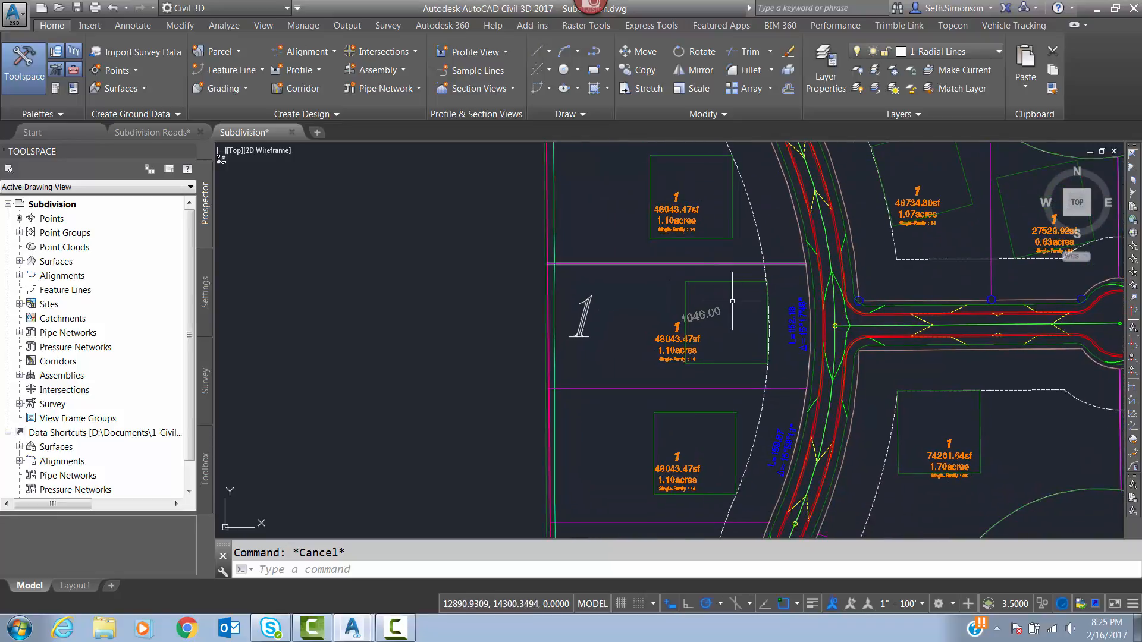
mouse_move(732, 301)
middle_down()
mouse_move(703, 278)
mouse_move(626, 272)
middle_up()
scroll(632, 288, up, 2)
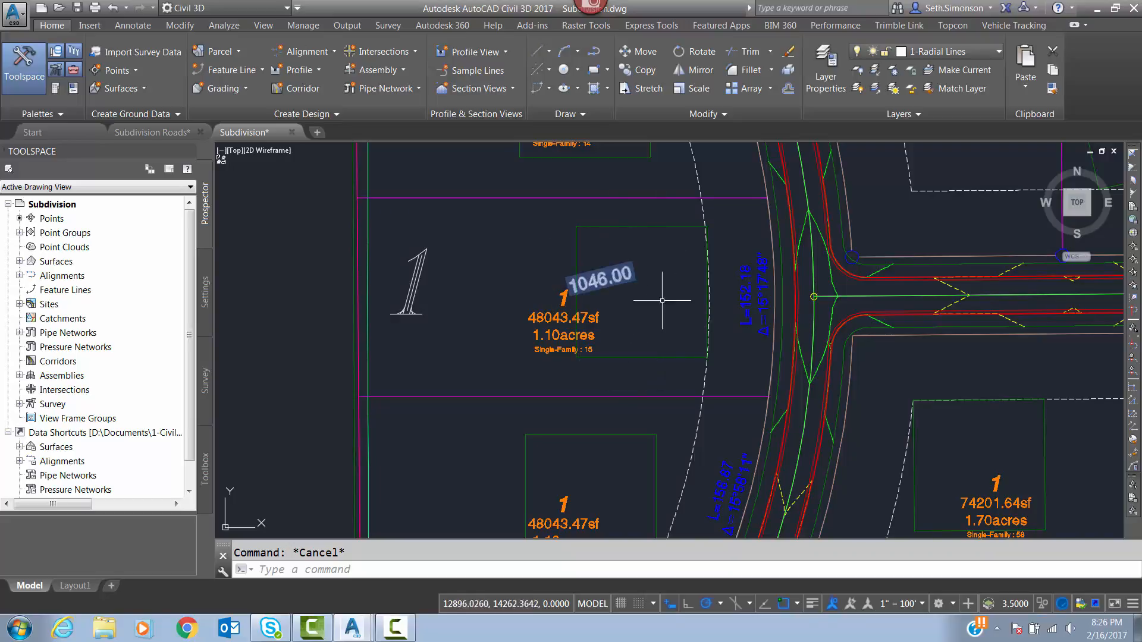
mouse_move(652, 277)
middle_down()
mouse_move(582, 268)
mouse_move(596, 330)
middle_up()
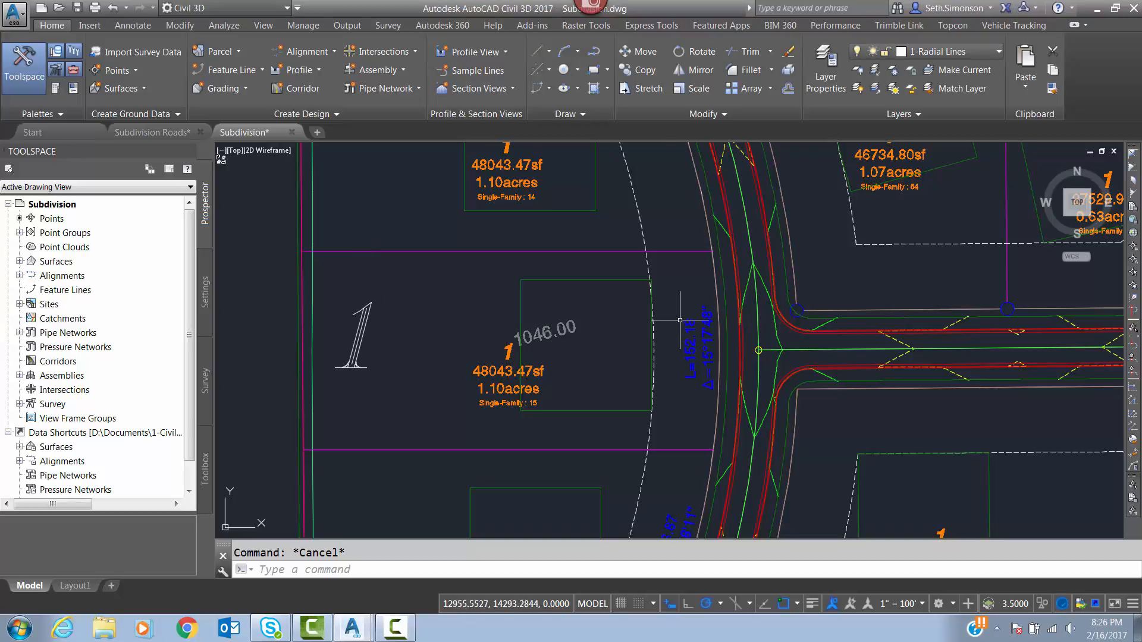
click(248, 74)
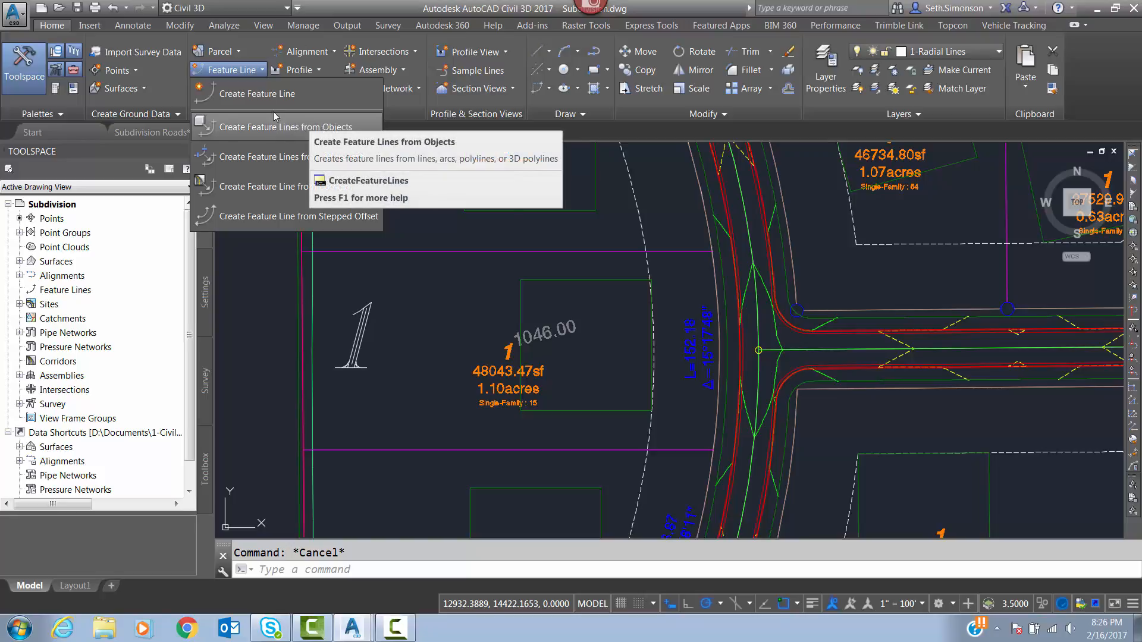
click(252, 95)
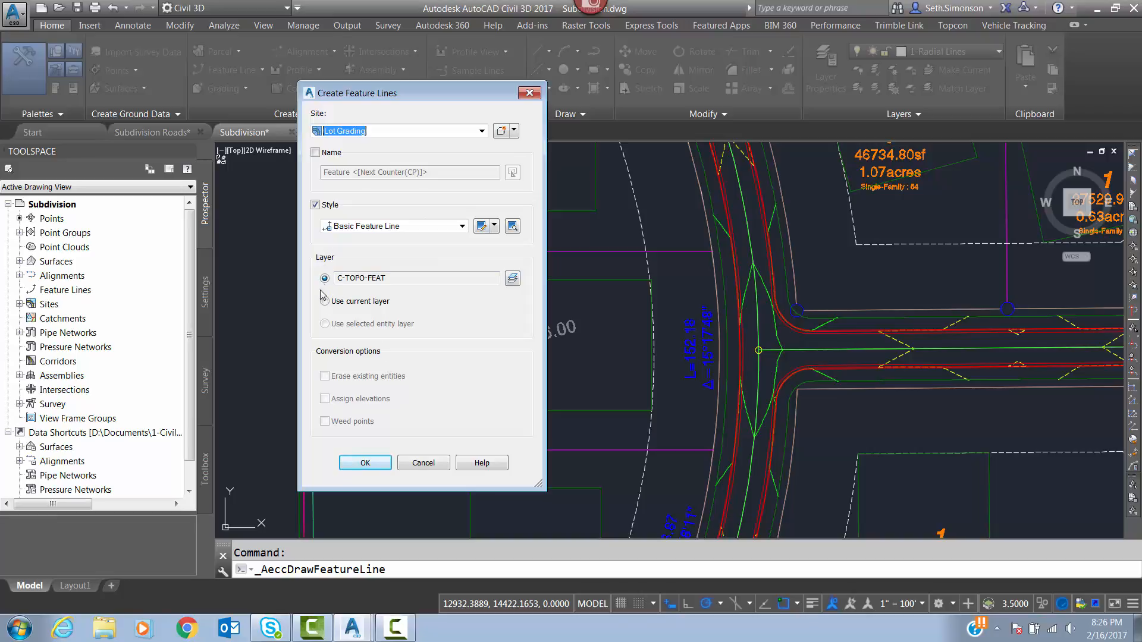
click(360, 462)
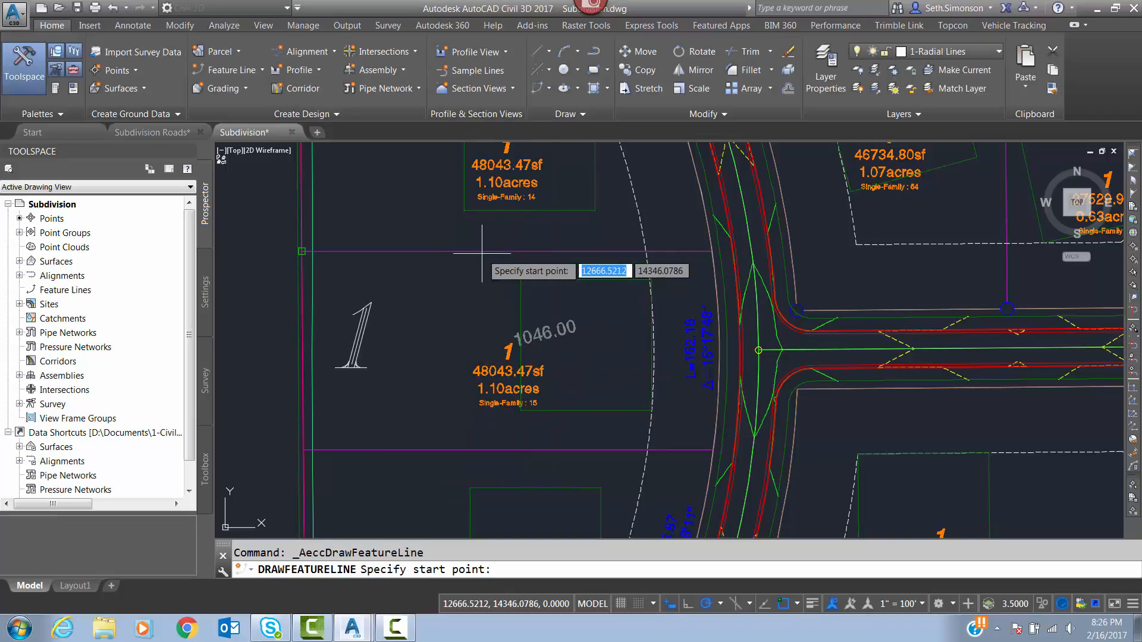
mouse_move(603, 329)
middle_down()
mouse_move(545, 325)
mouse_move(486, 342)
middle_up()
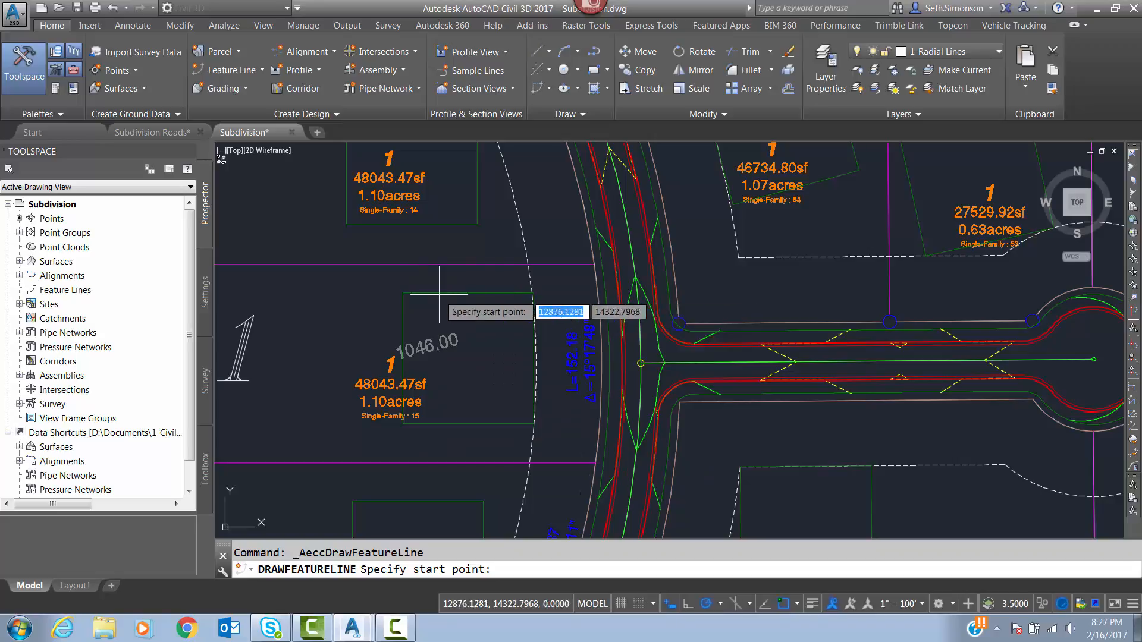
shift+right_click(478, 299)
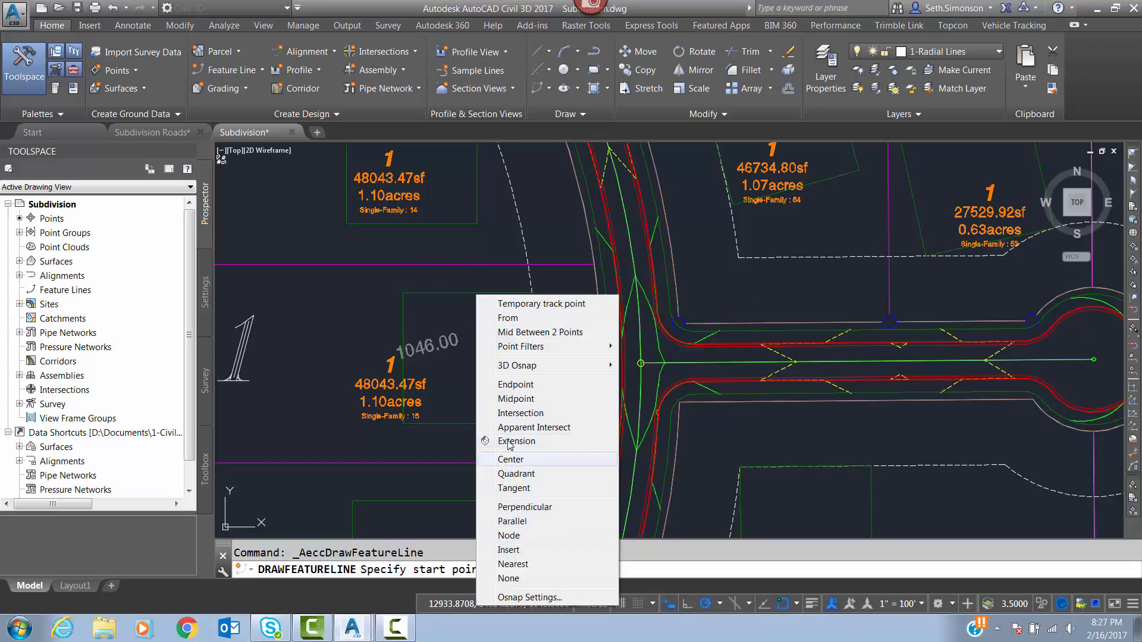
click(516, 398)
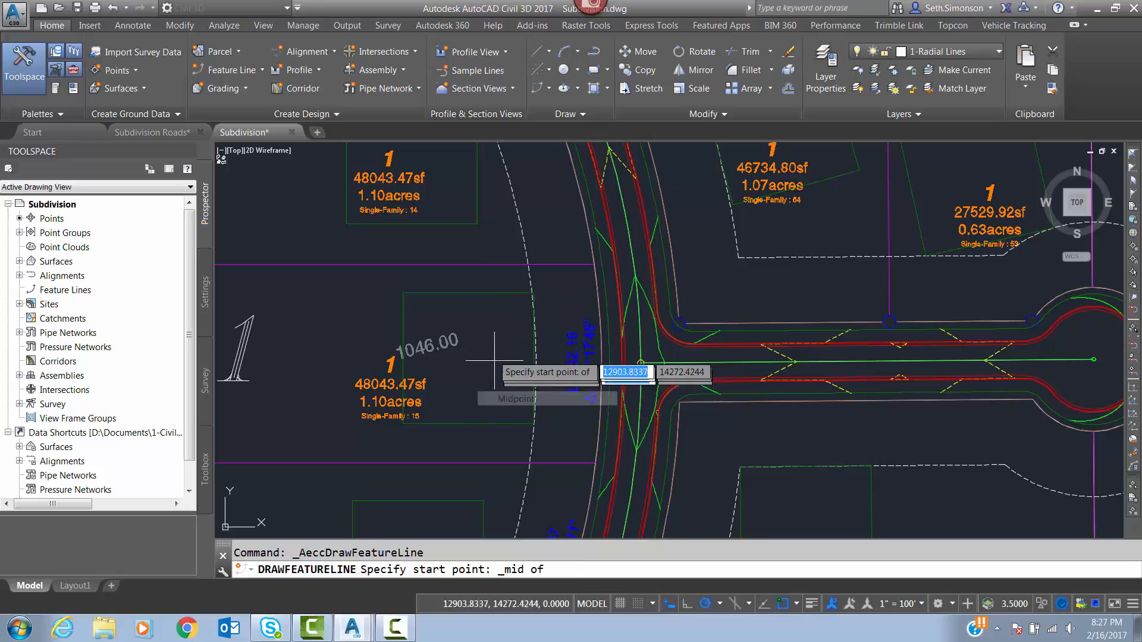
click(468, 294)
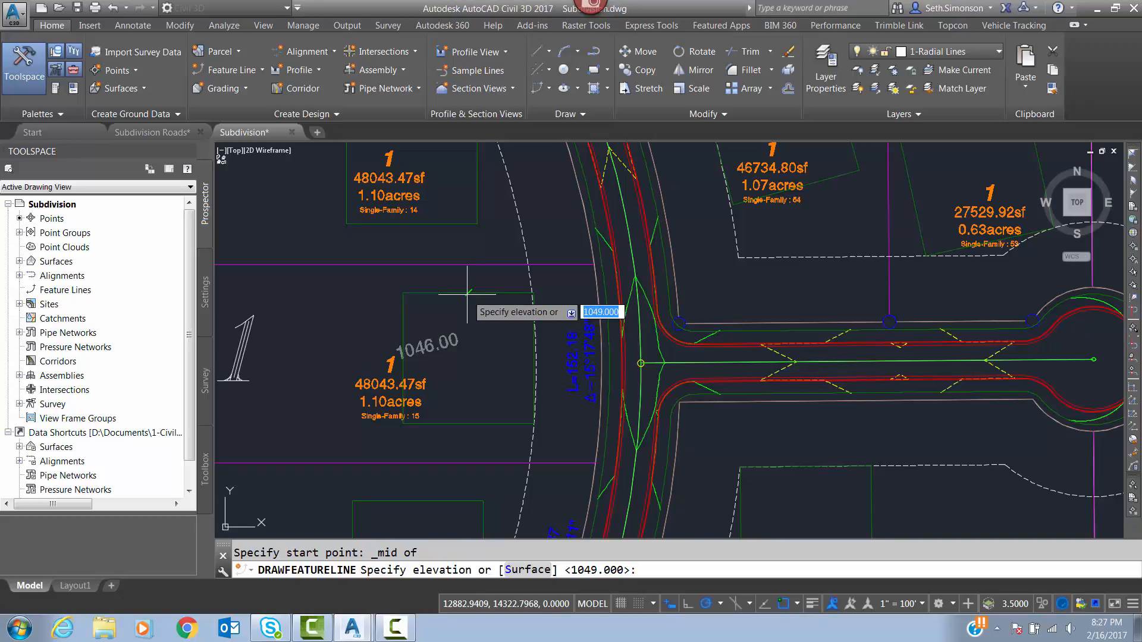
key(Return)
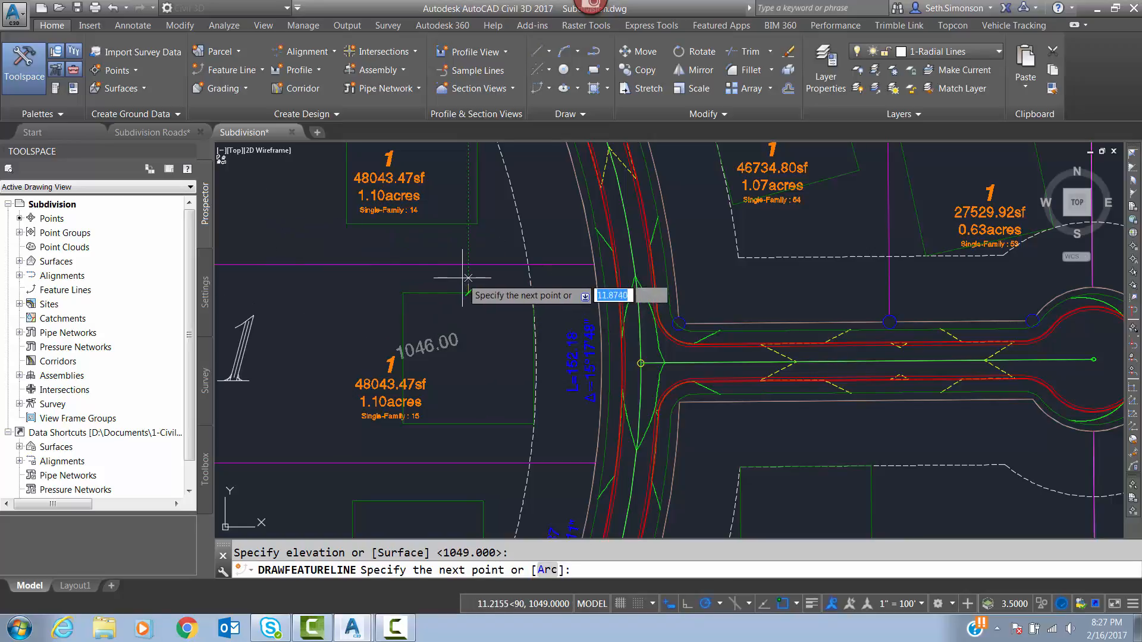
scroll(468, 277, up, 2)
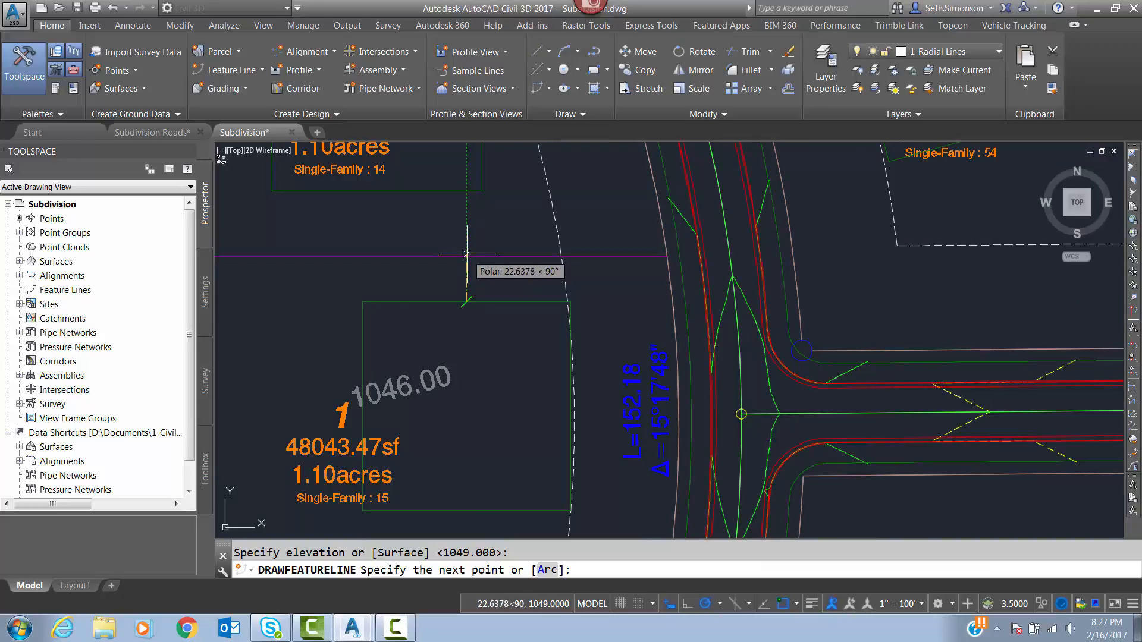
scroll(467, 256, down, 1)
scroll(526, 292, down, 1)
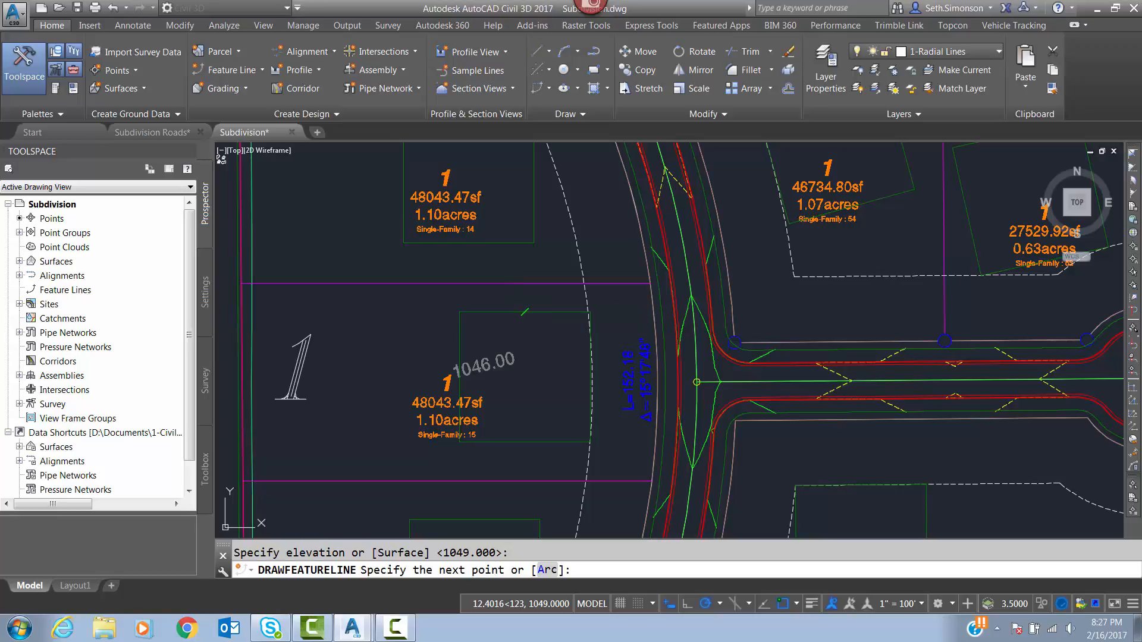
key(Return)
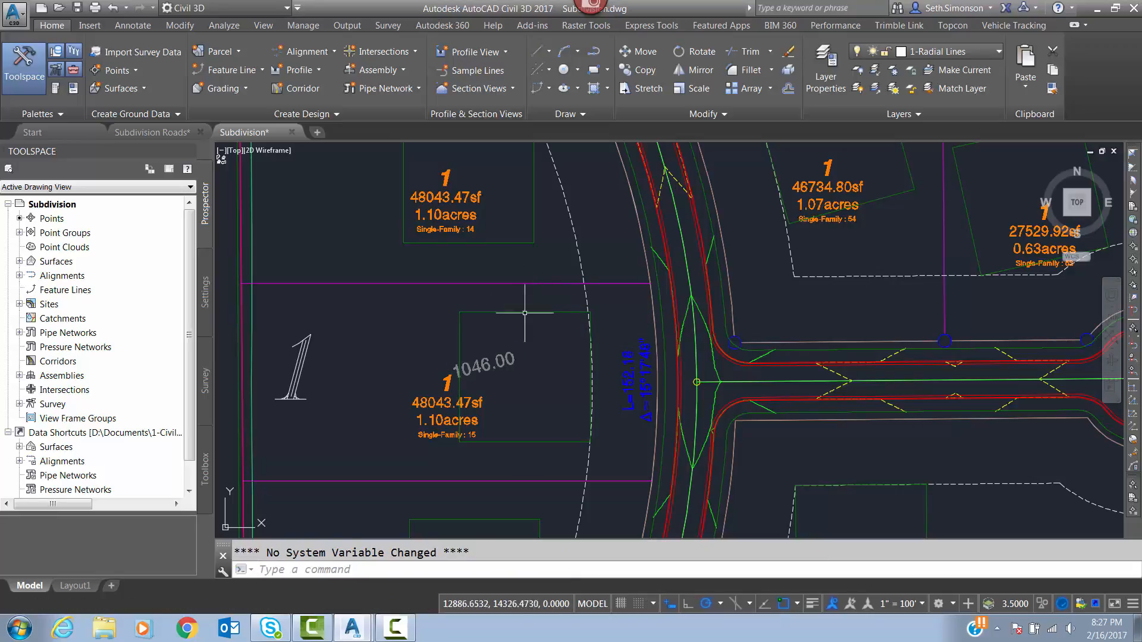
Step: Start a new feature line in the Lot Grading site with the Basic Feature Line style from the north edge of lot 15's pad
click(254, 70)
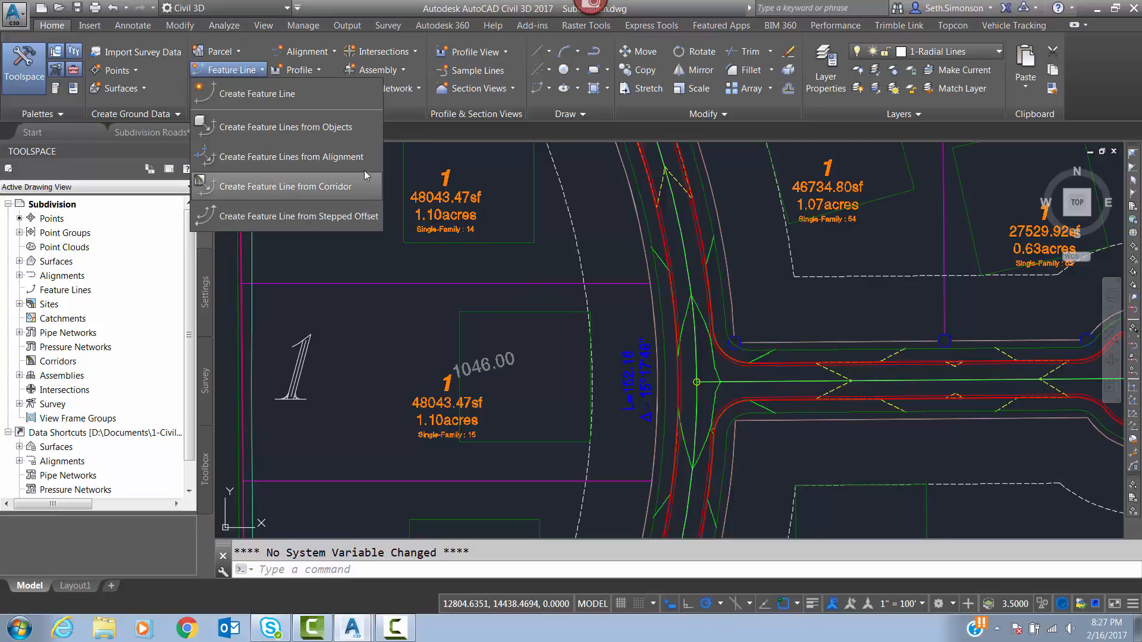
click(282, 101)
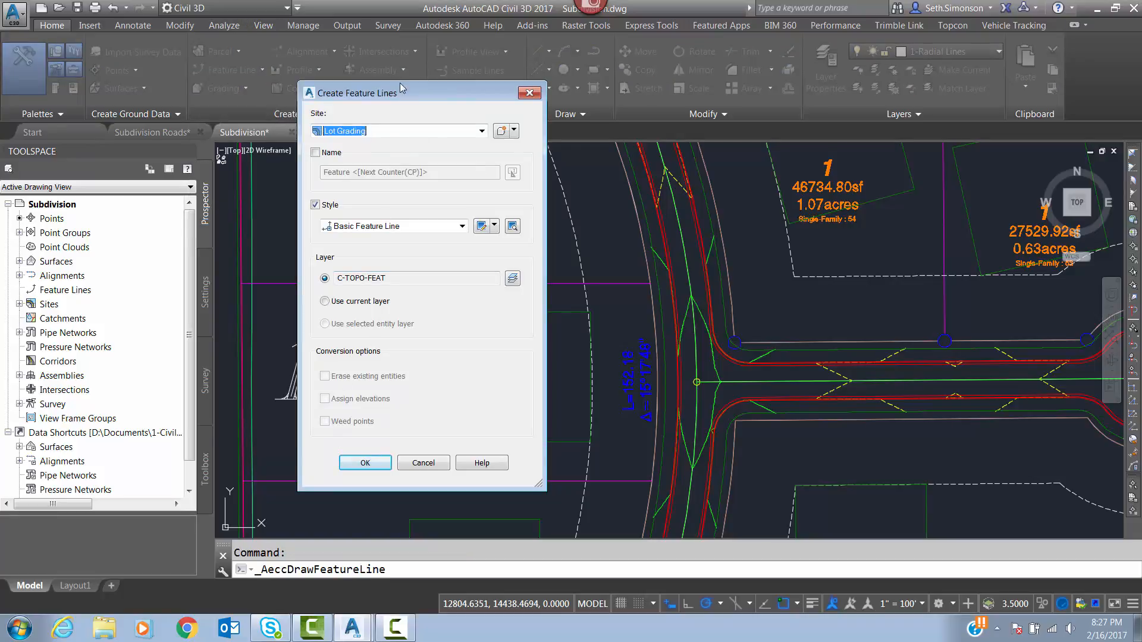
click(351, 464)
scroll(511, 335, up, 3)
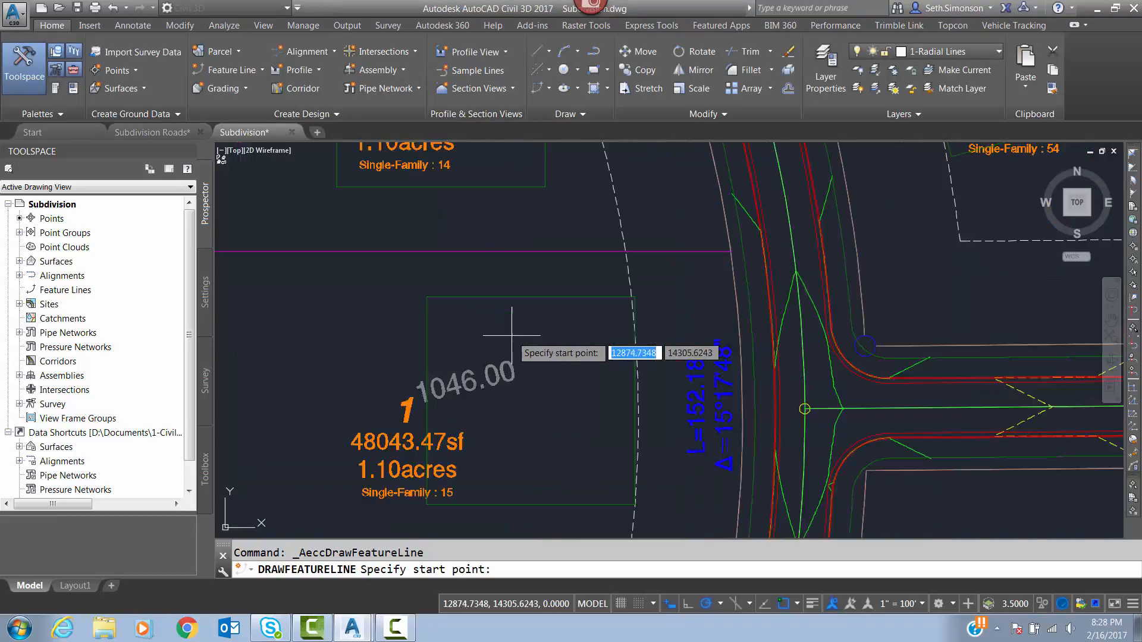
scroll(512, 335, down, 3)
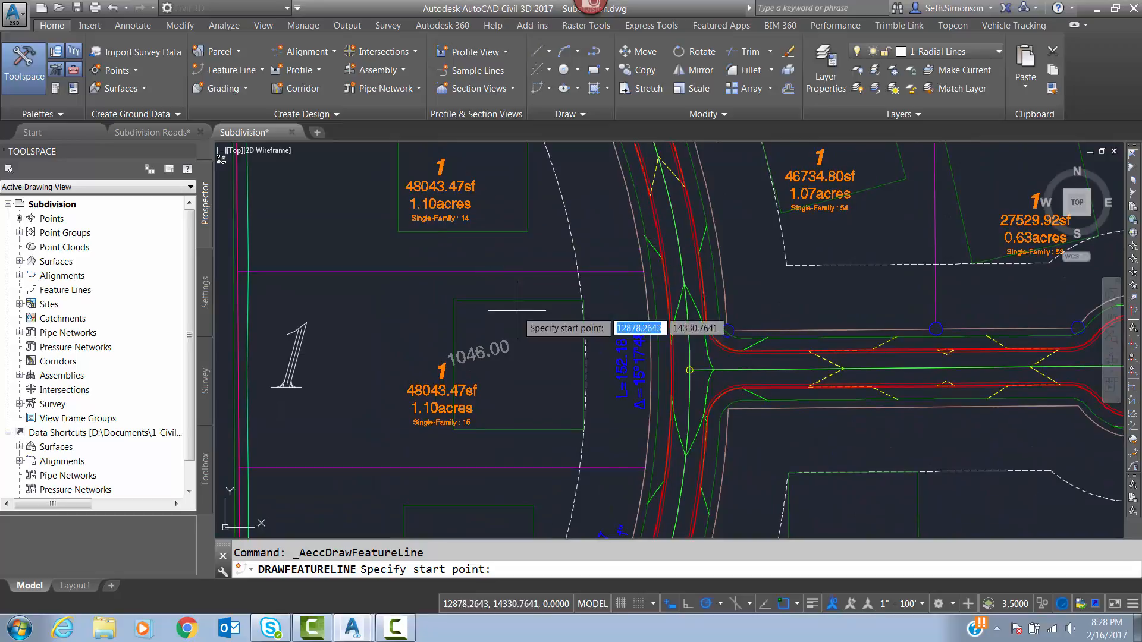
middle_drag(491, 303, 614, 339)
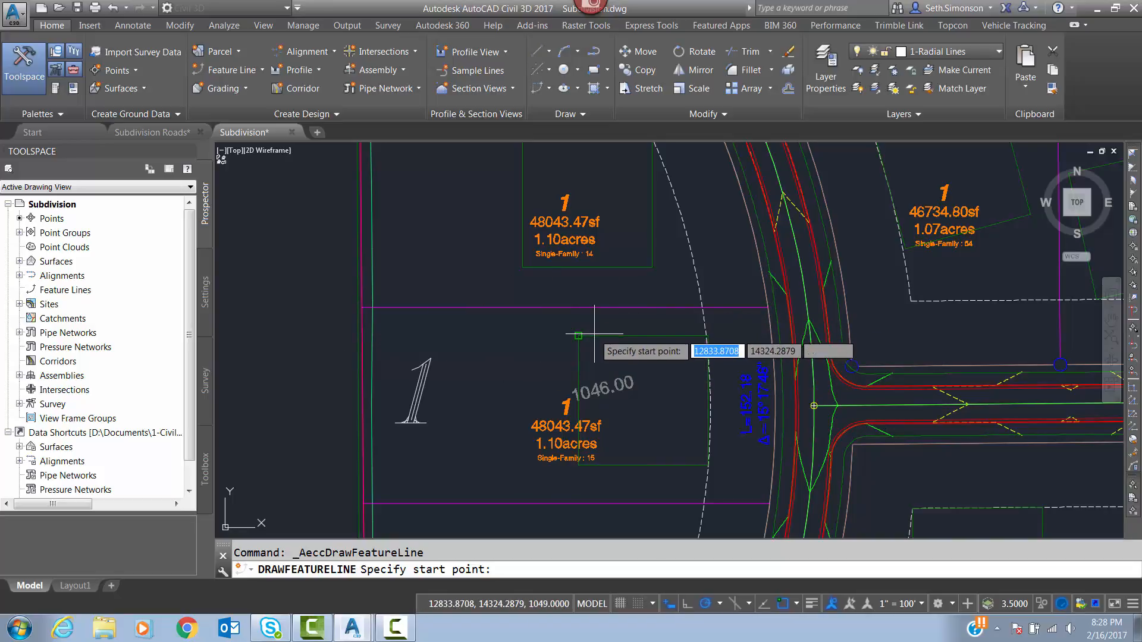
shift+right_click(588, 336)
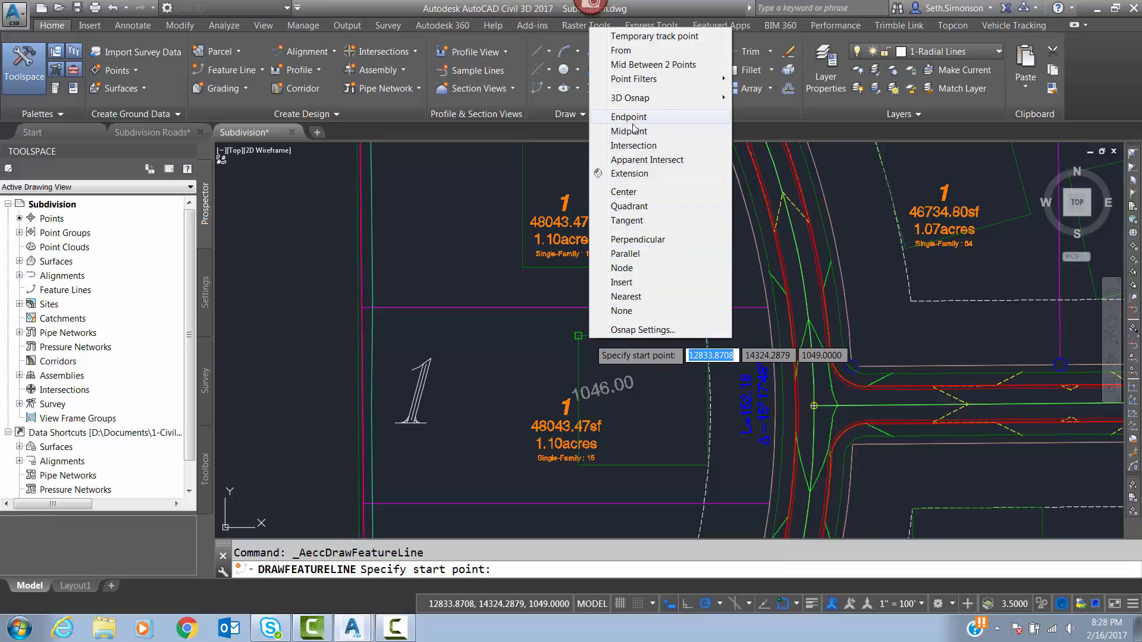
Step: Start the feature line on the north edge of the Single-Family : 15 pad with a Nearest snap, at elevation 1049.000
click(625, 297)
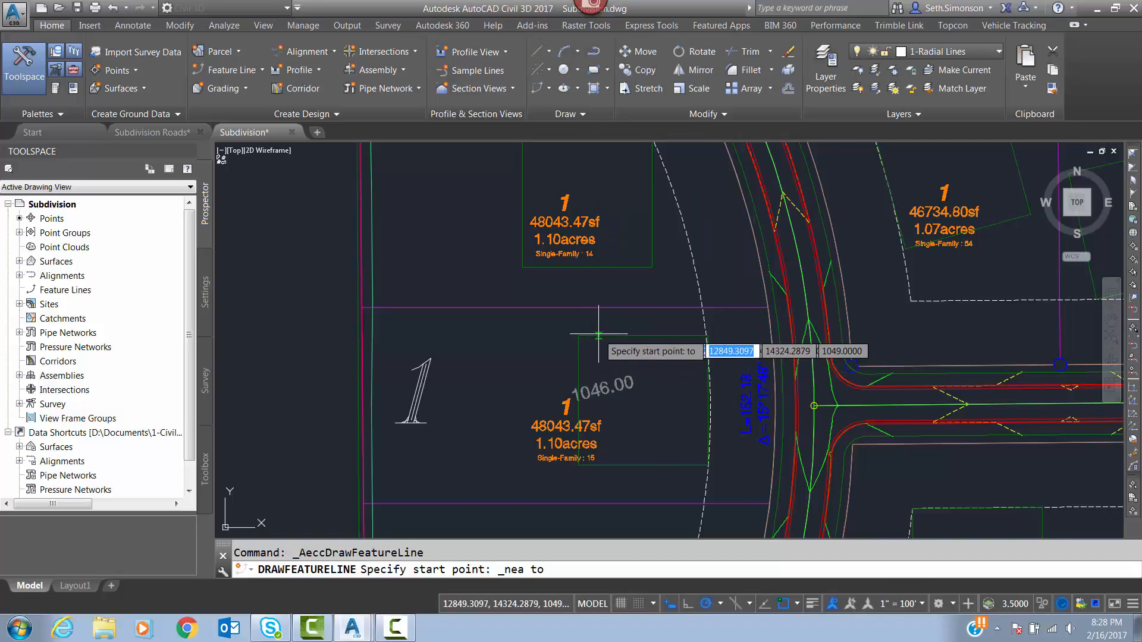
click(598, 336)
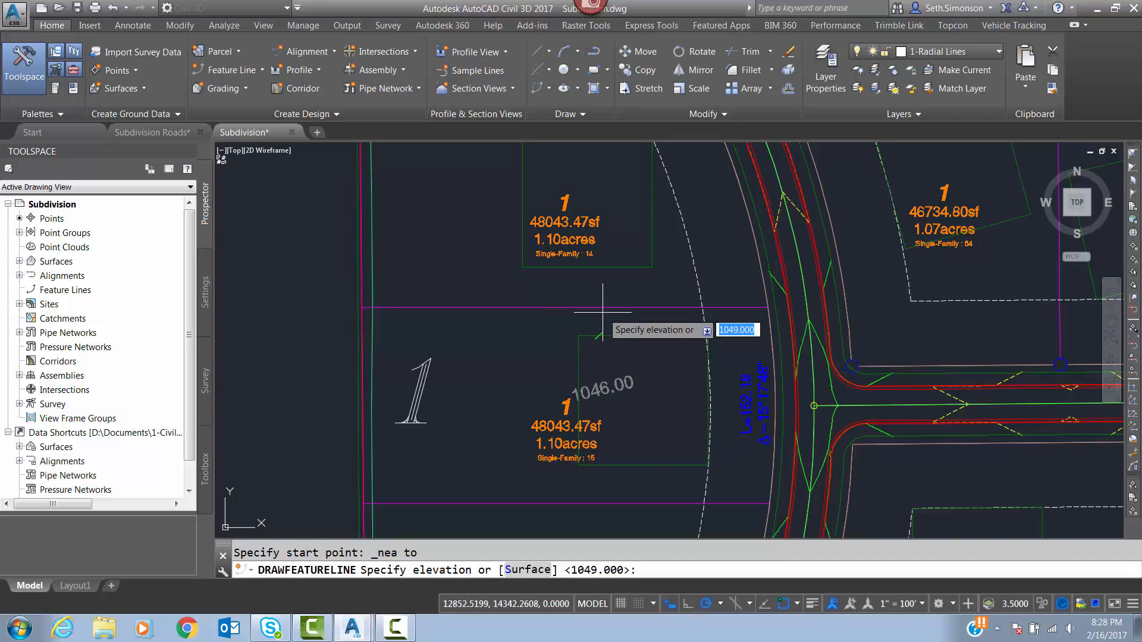
key(Return)
scroll(598, 312, up, 2)
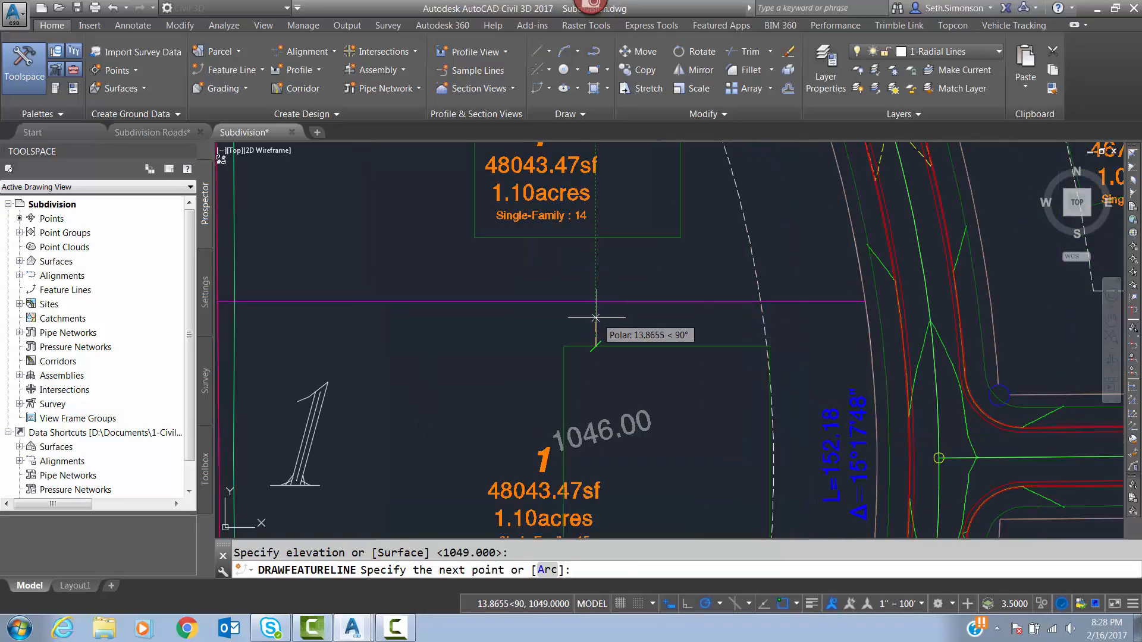
Step: Extend the feature line perpendicular to lot 15's north lot line at a grade of -1 and finish it
shift+right_click(594, 309)
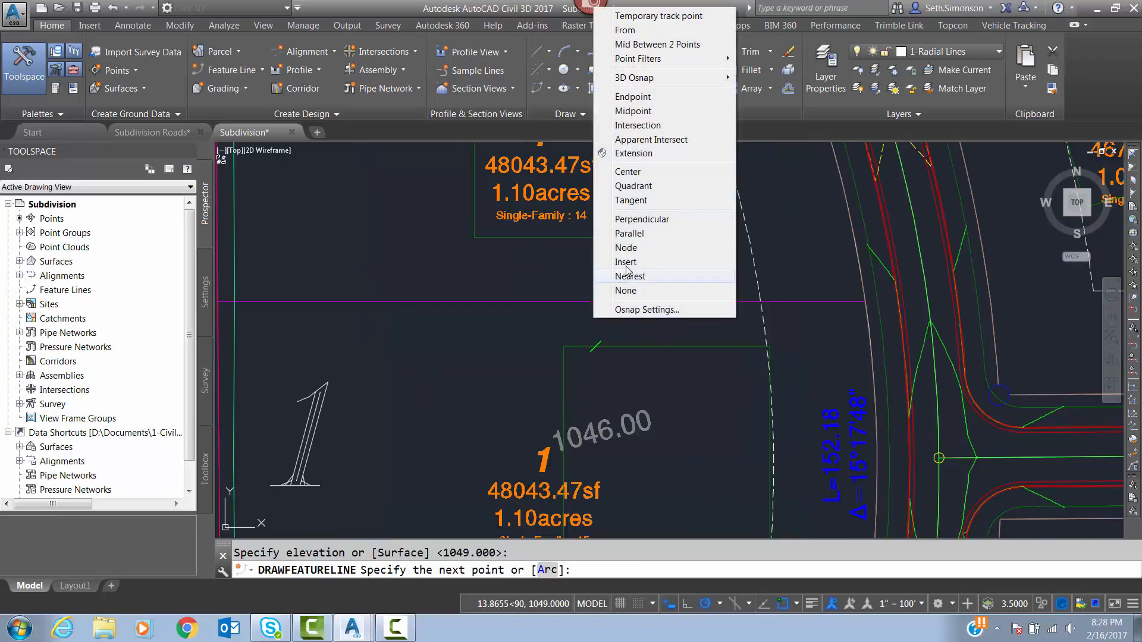
click(639, 219)
click(595, 303)
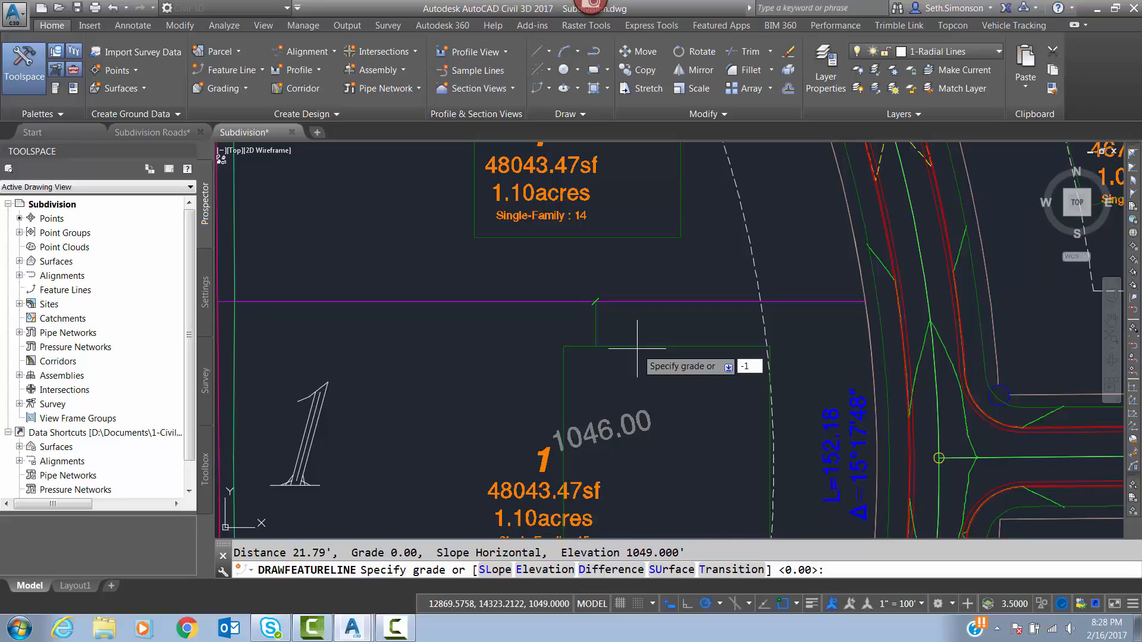
key(Return)
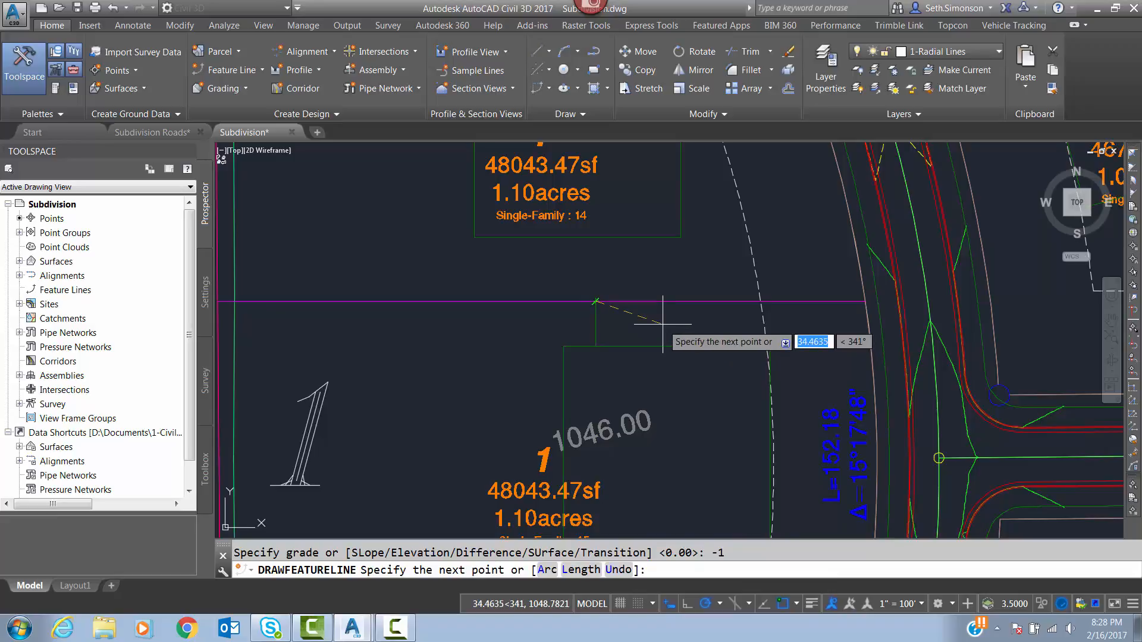
key(Return)
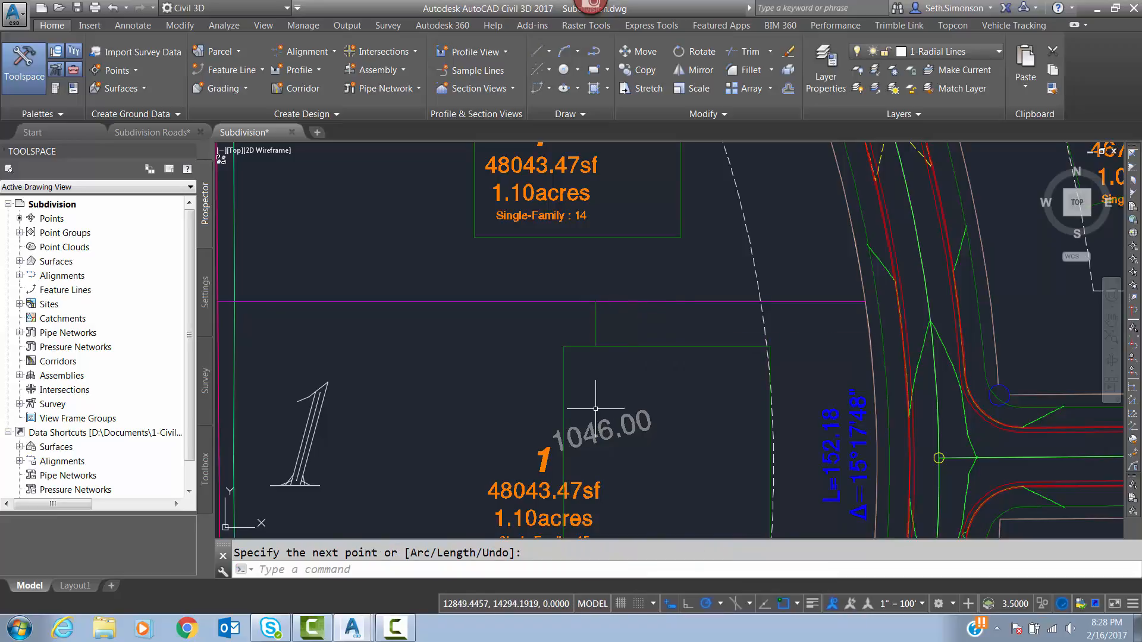
Step: Check the new north feature line's elevations and grades in the Elevation Editor, then close it and clear the selection
middle_drag(595, 409, 611, 381)
click(611, 297)
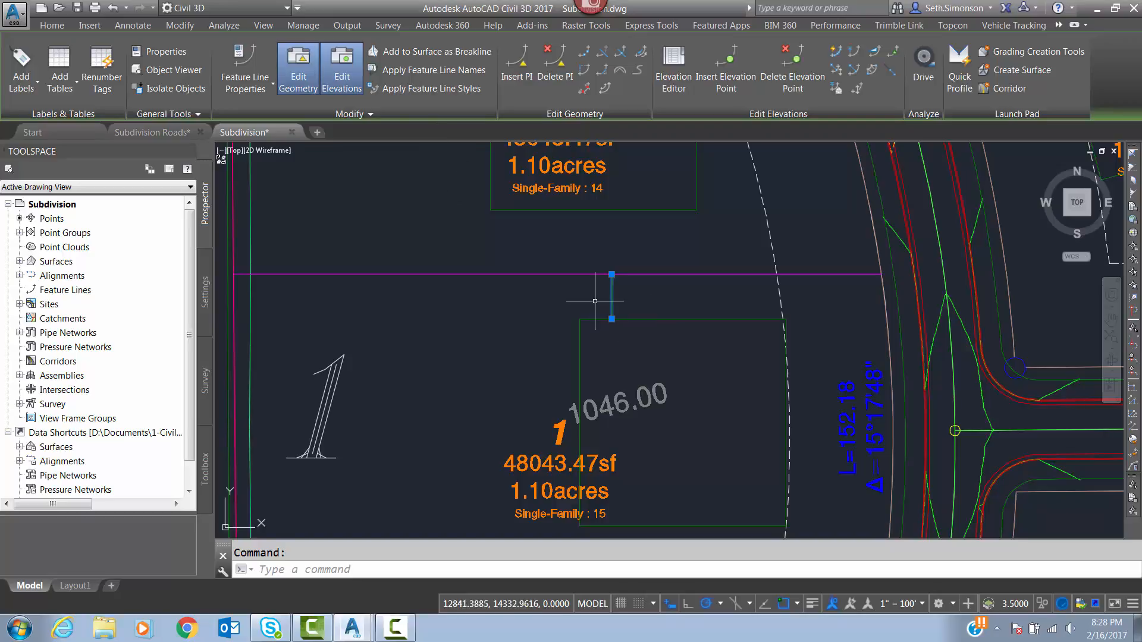
click(674, 70)
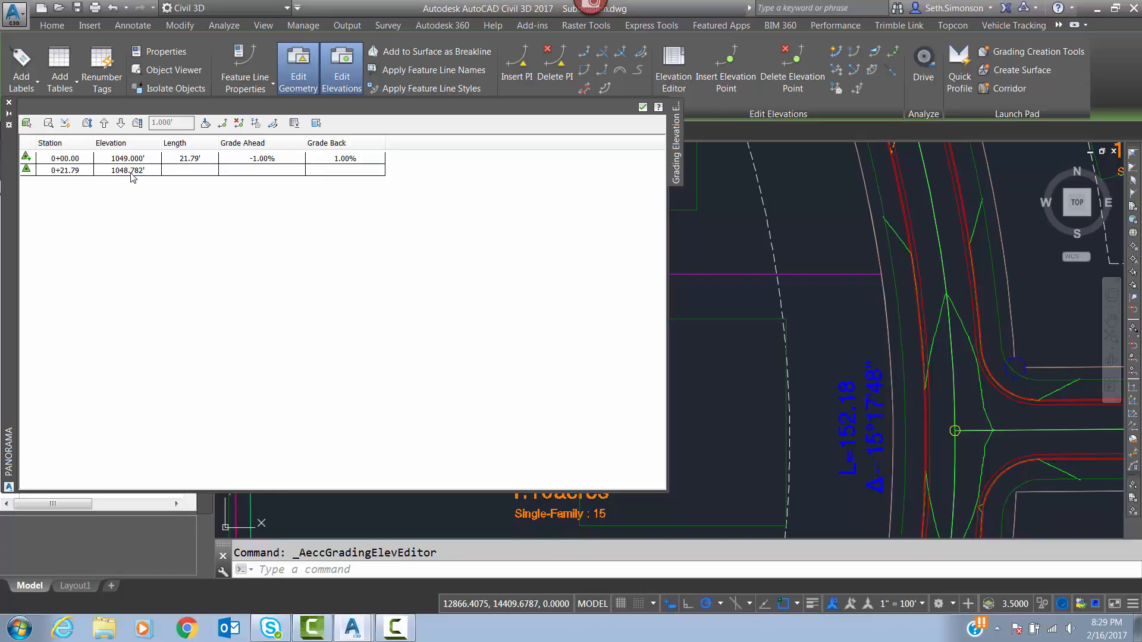
click(640, 109)
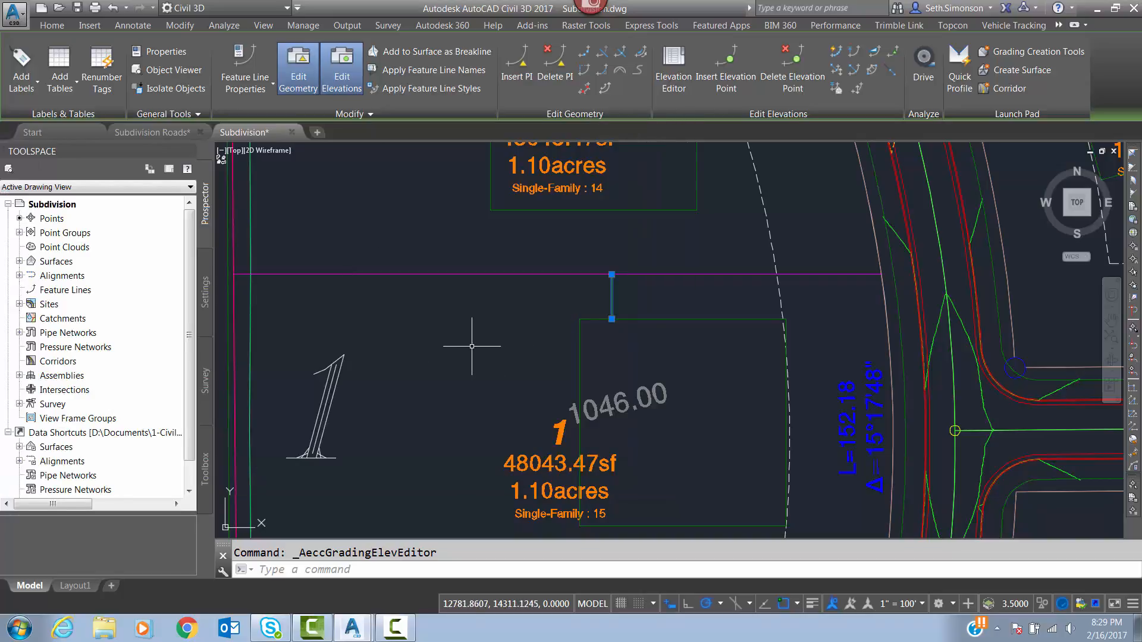
key(Escape)
scroll(593, 330, down, 4)
scroll(595, 315, up, 4)
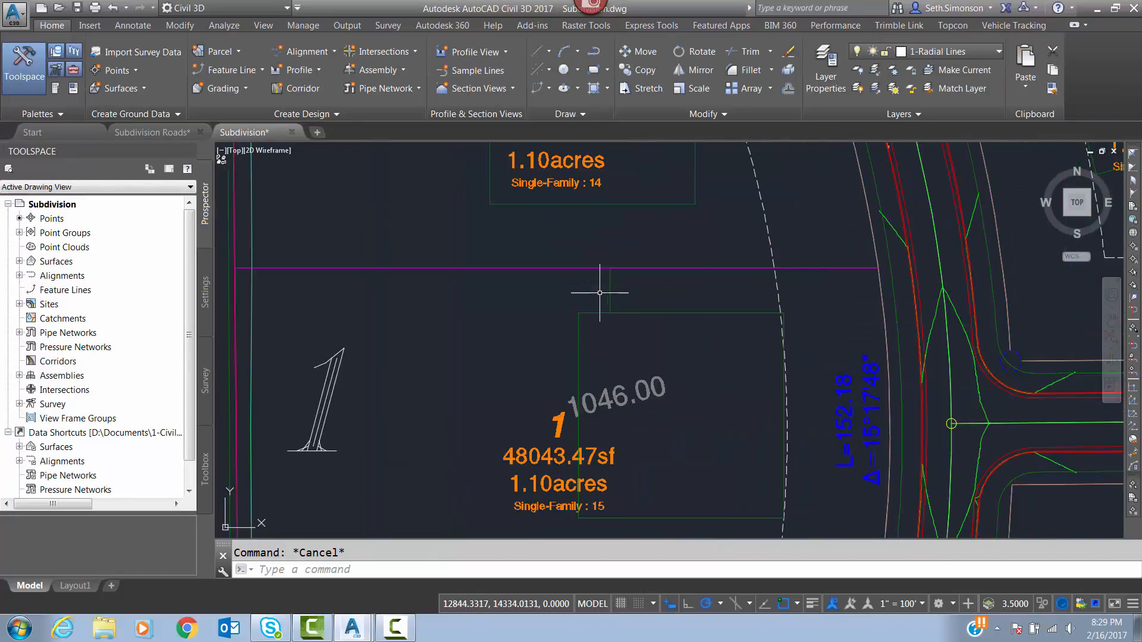
middle_drag(596, 361, 605, 277)
middle_drag(618, 372, 624, 335)
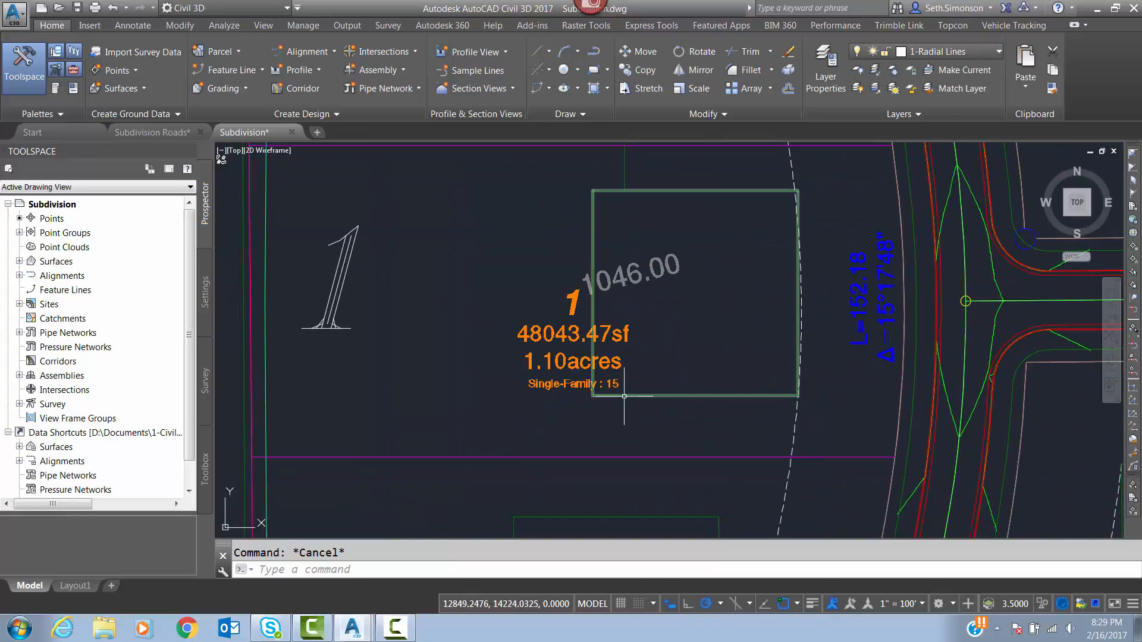
middle_drag(521, 332, 542, 347)
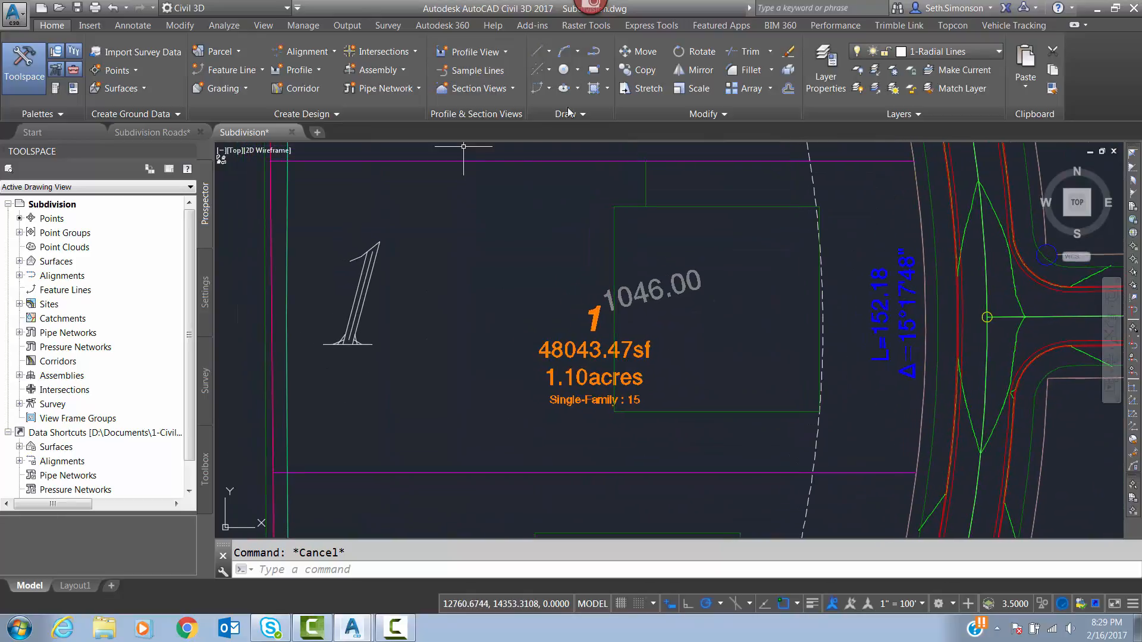
middle_drag(505, 283, 520, 170)
scroll(531, 208, down, 2)
middle_drag(550, 220, 541, 263)
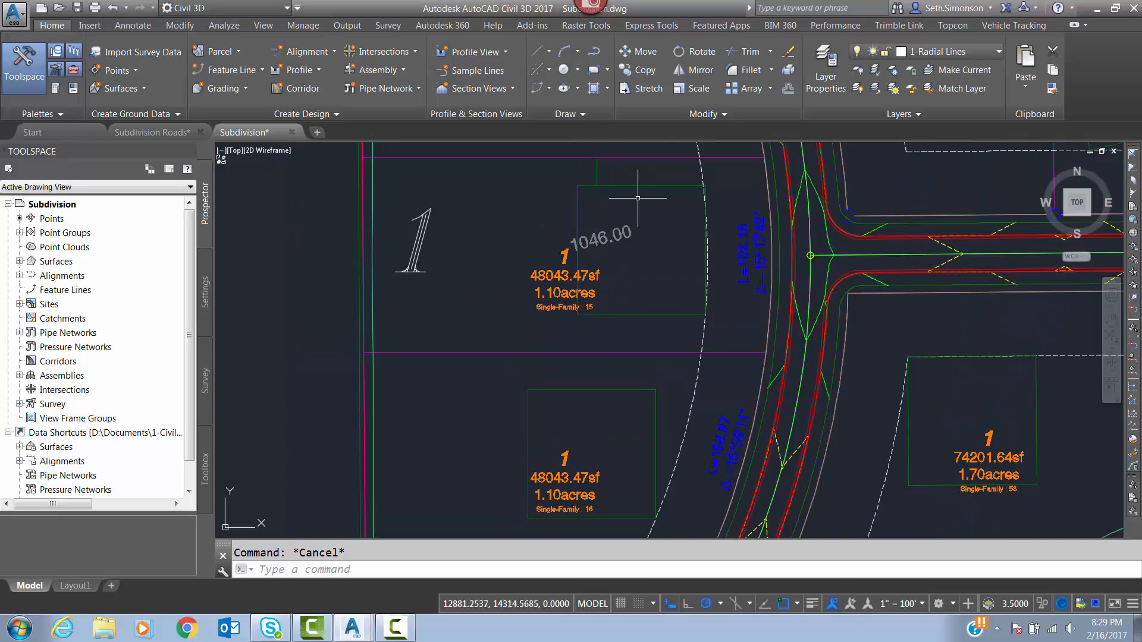
Step: Start a Basic Feature Line in the Lot Grading site, nearest to the south edge of lot 15's pad, at elevation 1049.000
click(237, 65)
click(261, 122)
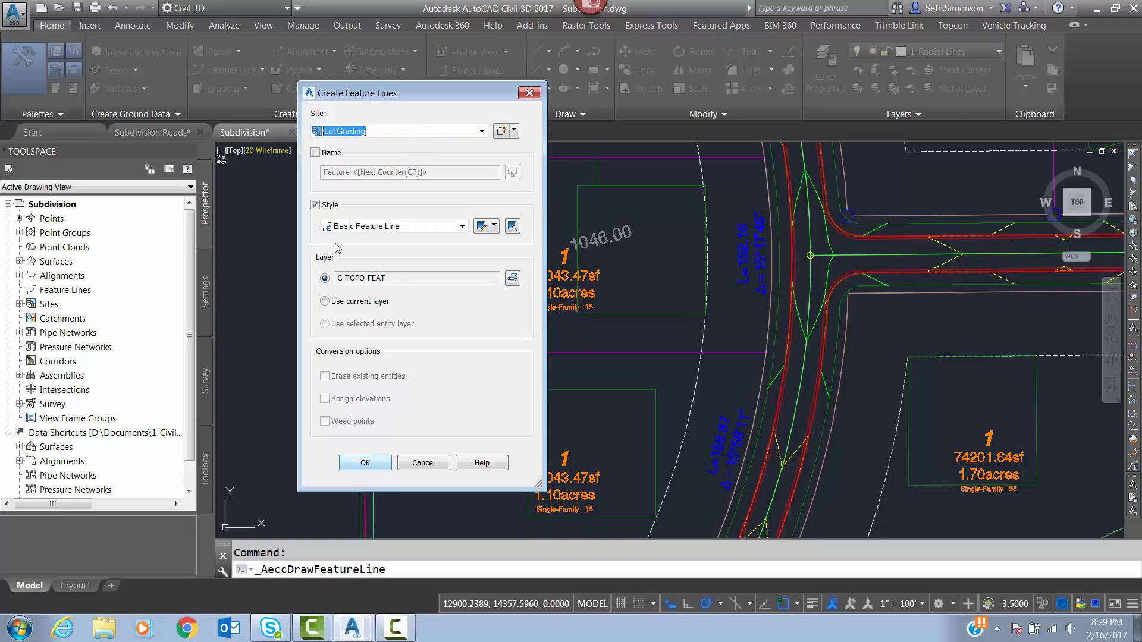
click(350, 463)
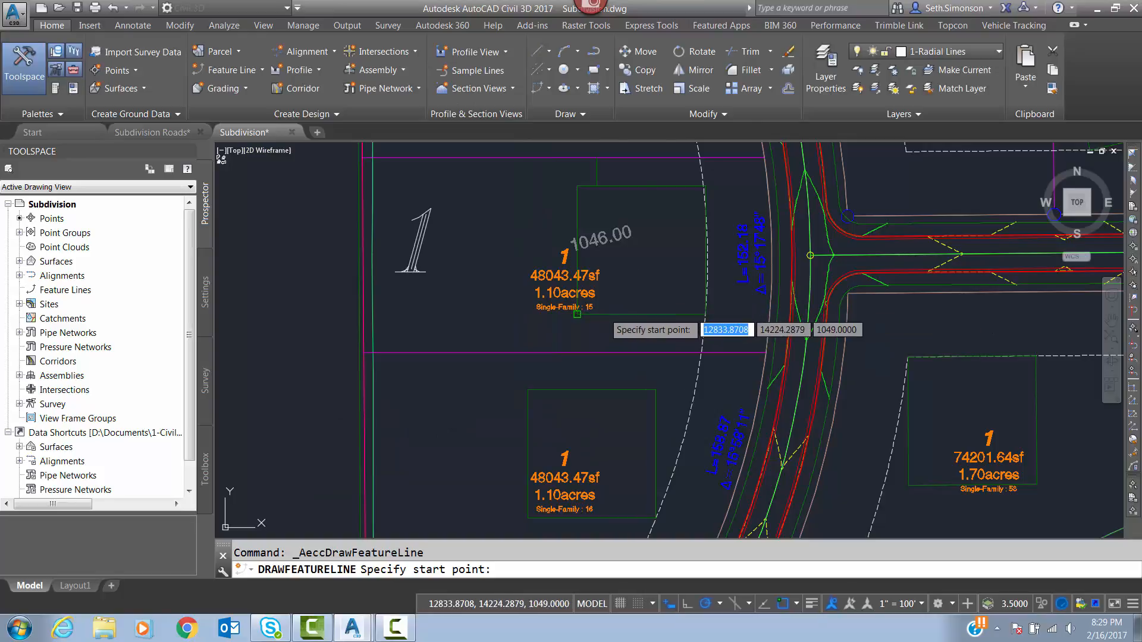
shift+right_click(576, 314)
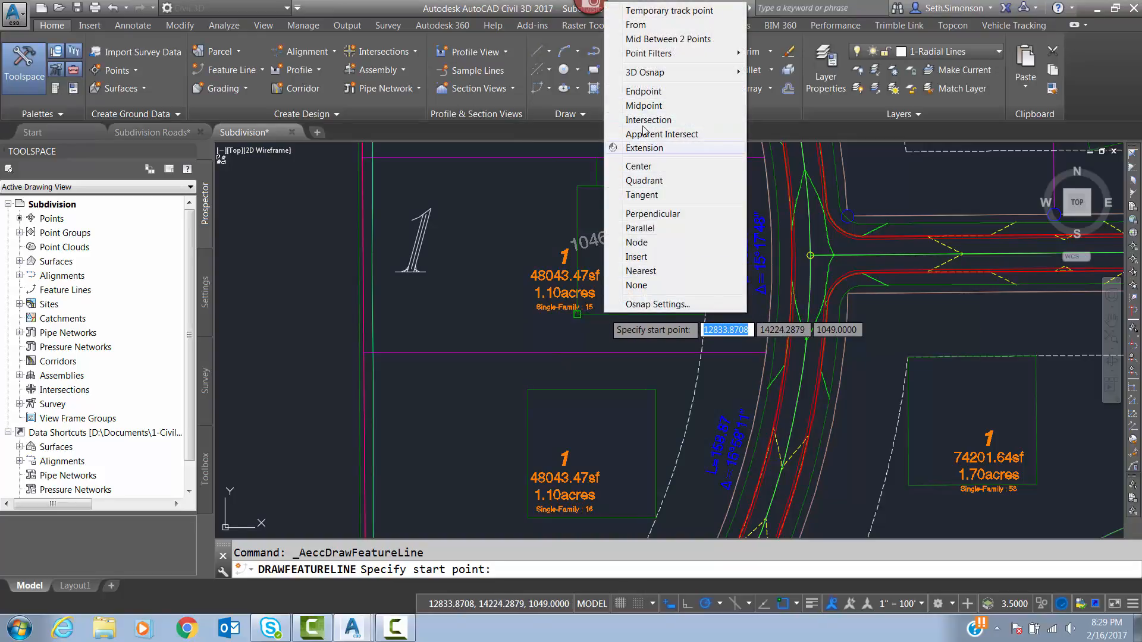
click(641, 270)
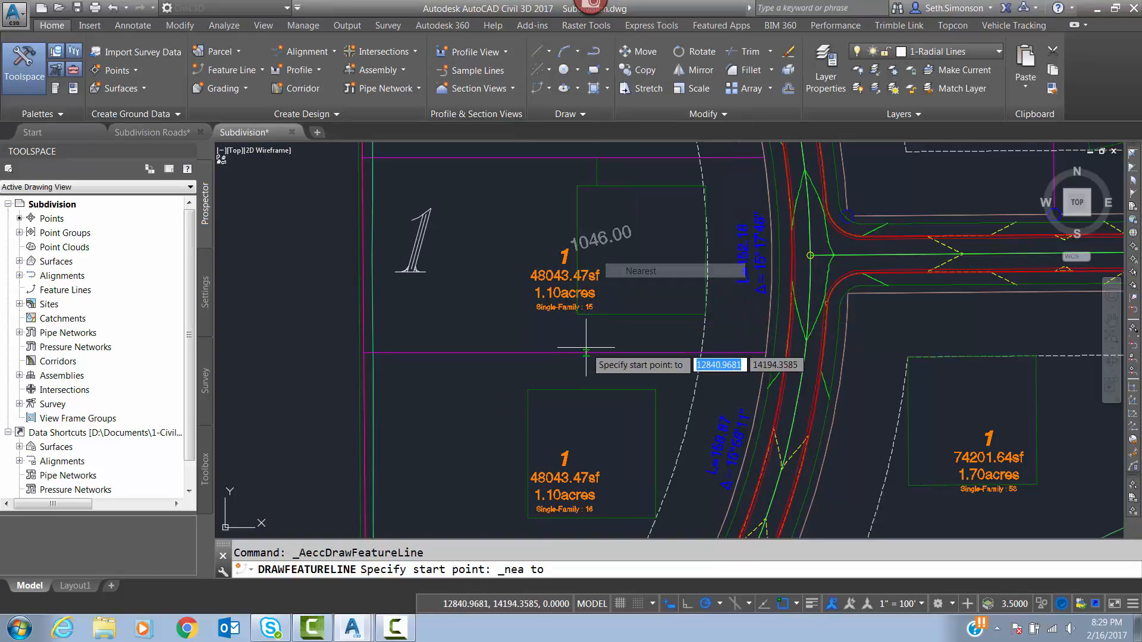
click(592, 323)
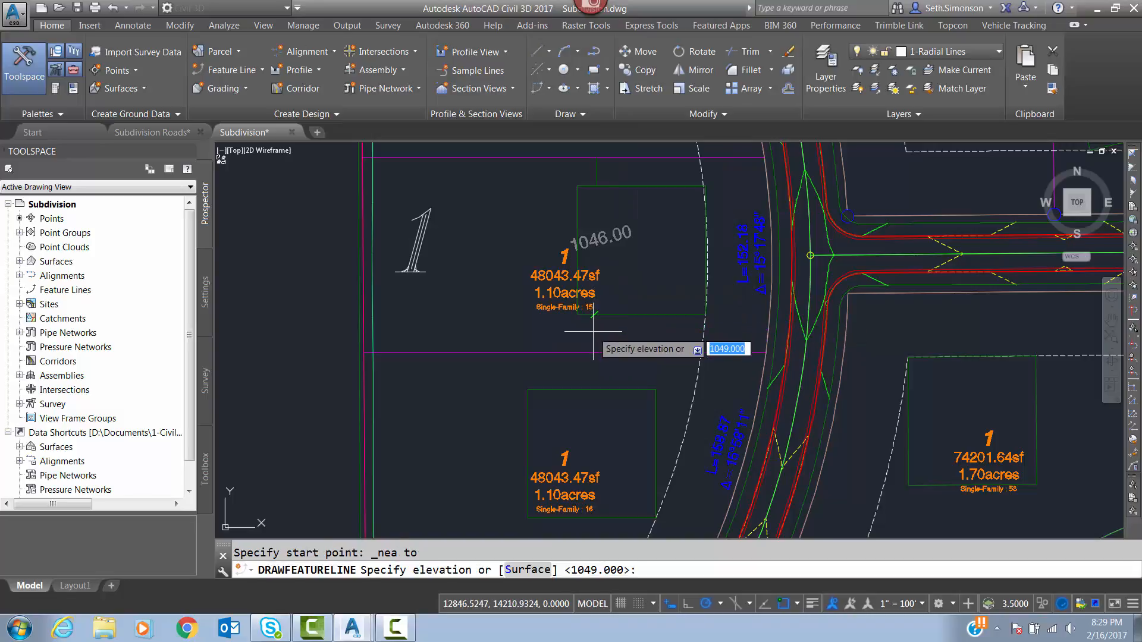
key(Return)
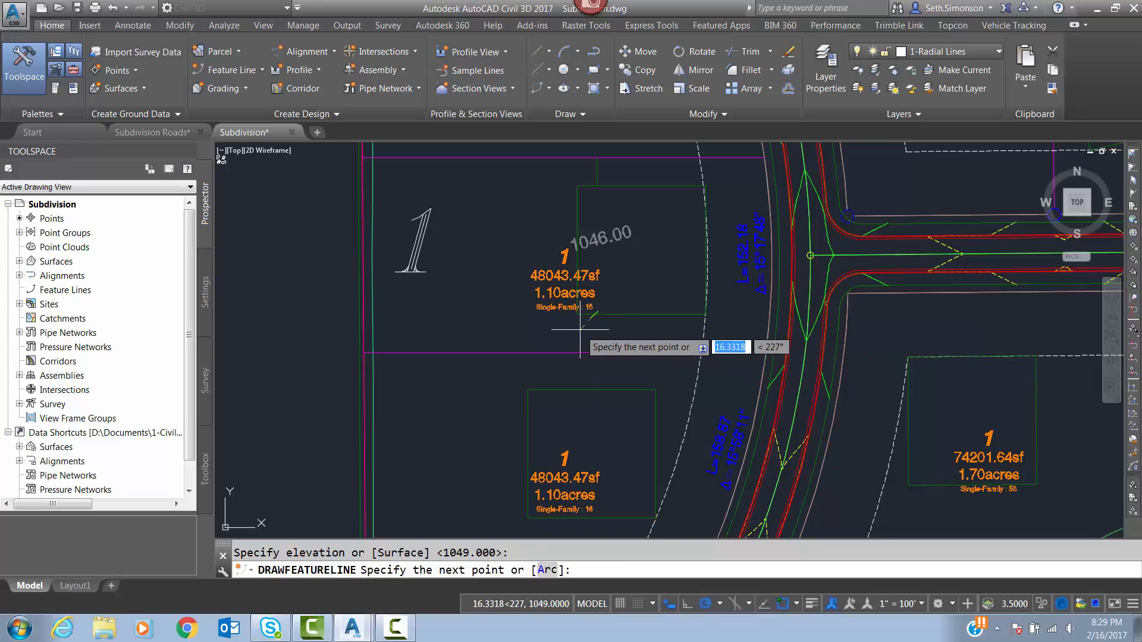
Step: Extend the feature line perpendicular to lot 15's south lot line at a grade of -1 and finish it
shift+right_click(580, 329)
click(625, 231)
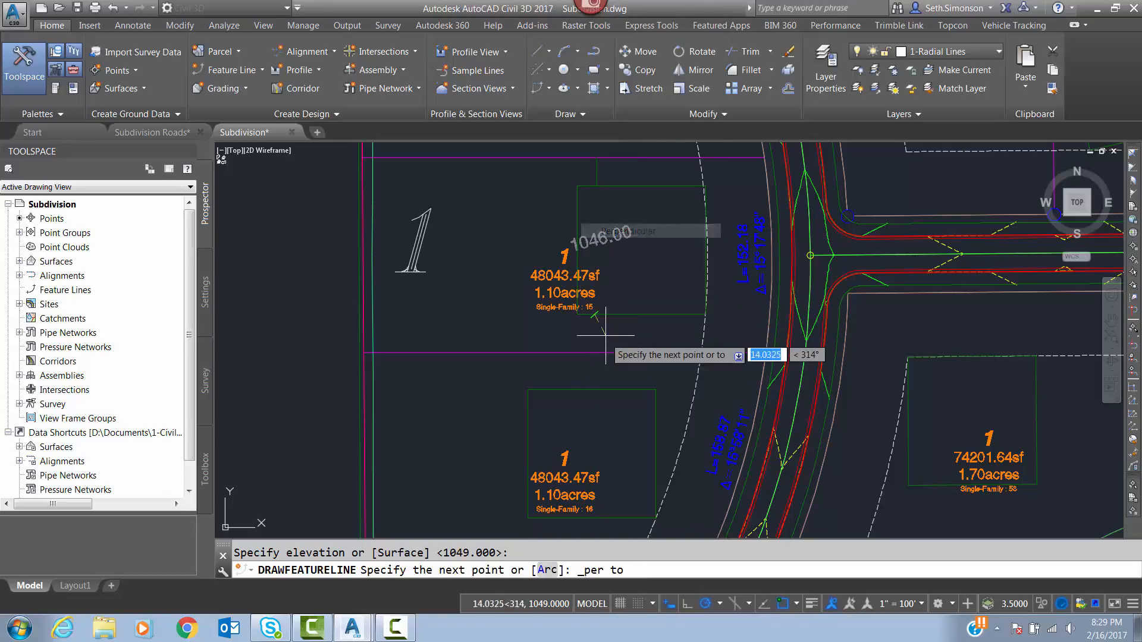
click(594, 353)
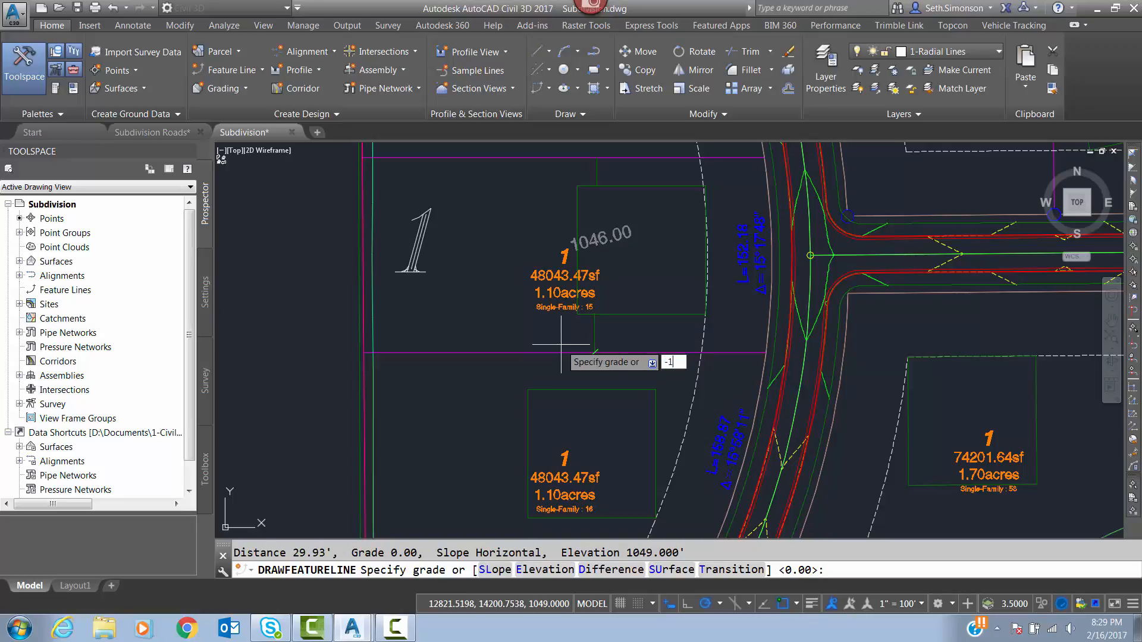
text(-1)
key(Return)
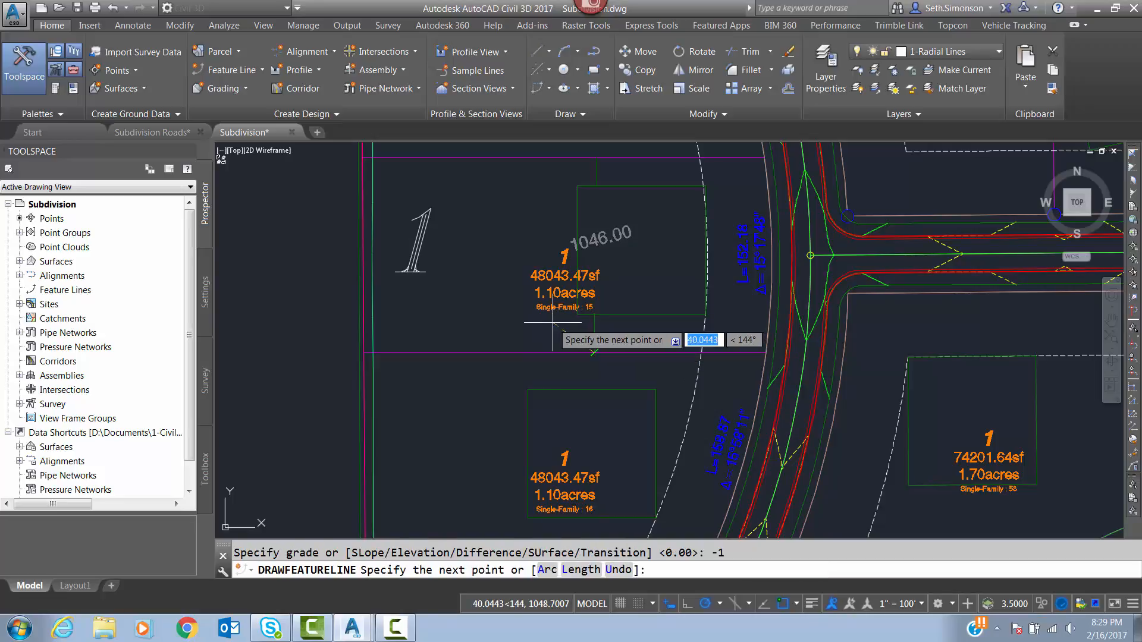
key(Return)
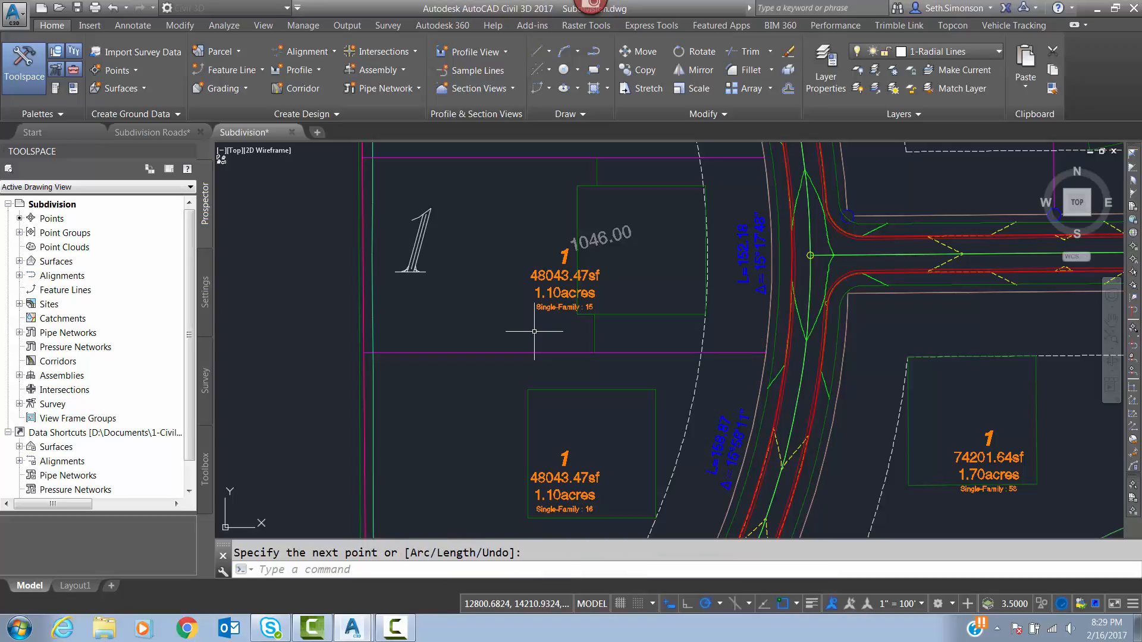
middle_drag(589, 273, 620, 291)
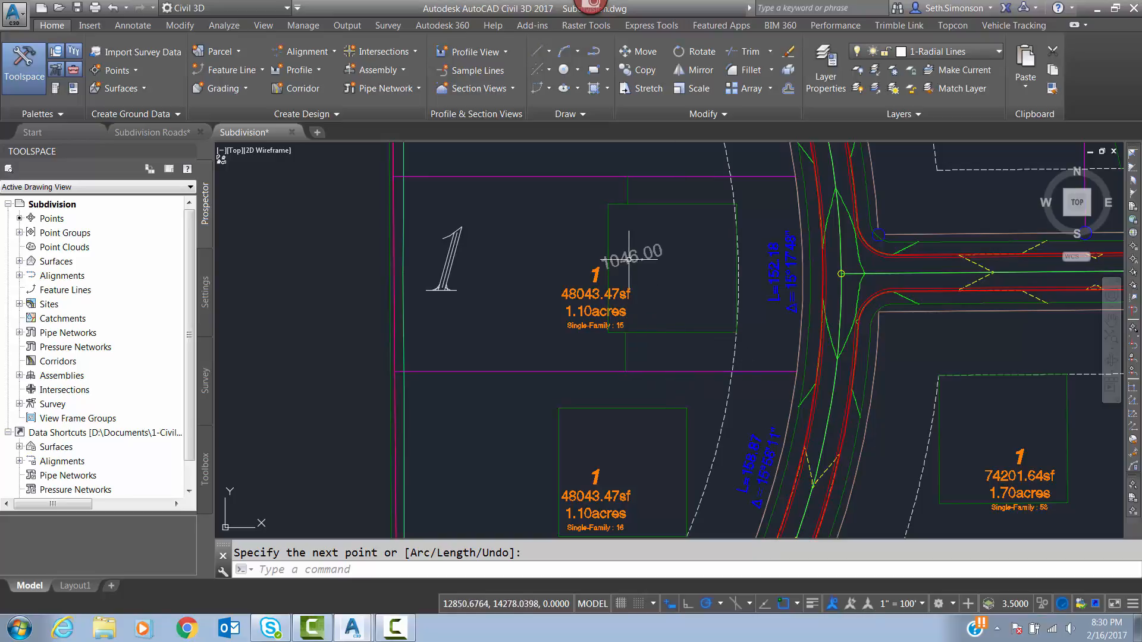
middle_drag(622, 245, 622, 277)
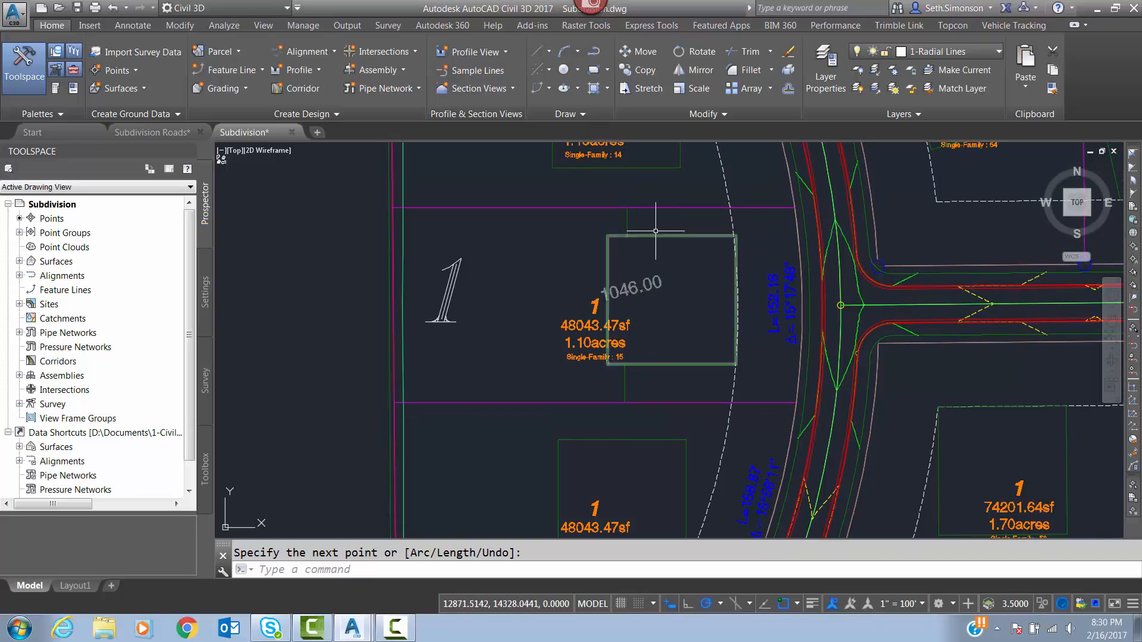
middle_drag(597, 229, 618, 202)
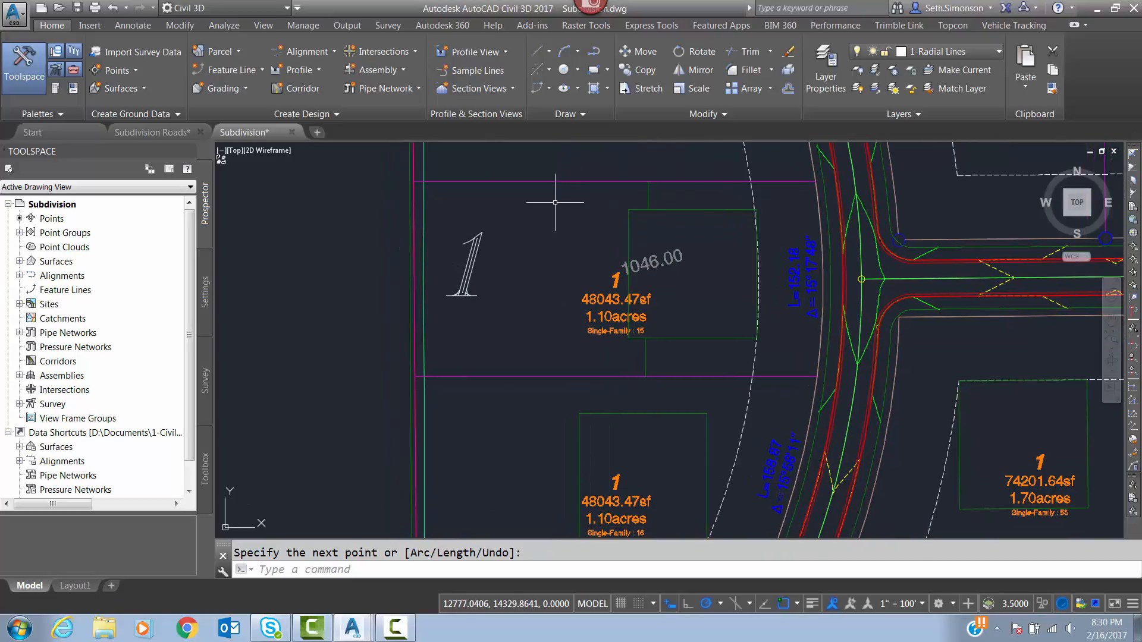
scroll(559, 292, down, 3)
middle_drag(563, 300, 560, 327)
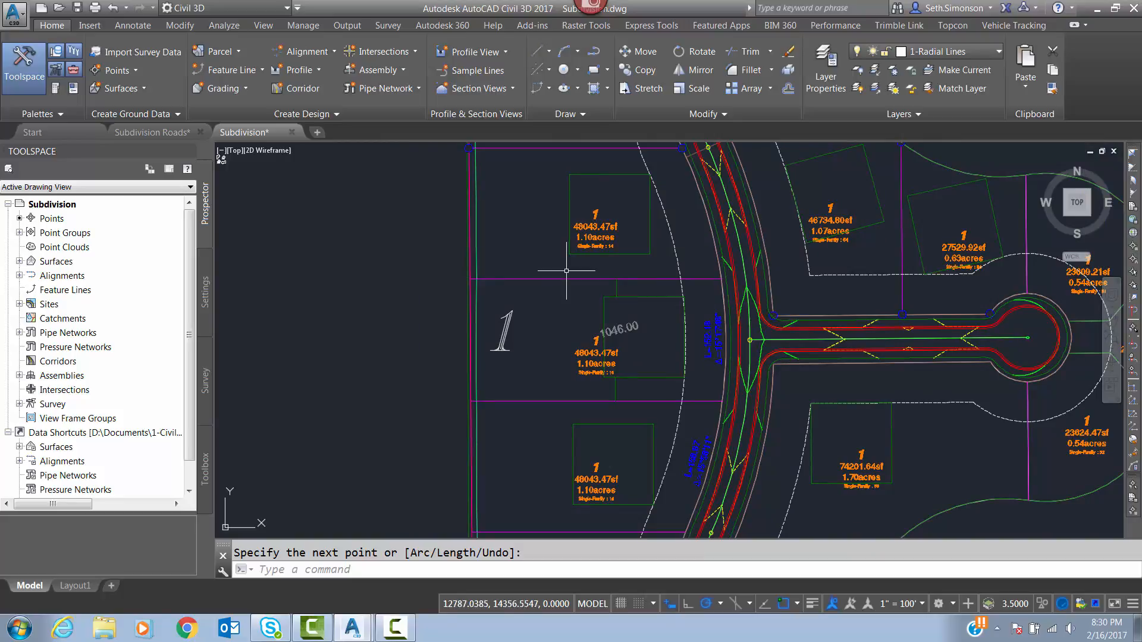
scroll(563, 272, up, 3)
mouse_move(570, 283)
middle_down()
mouse_move(520, 243)
mouse_move(529, 322)
middle_up()
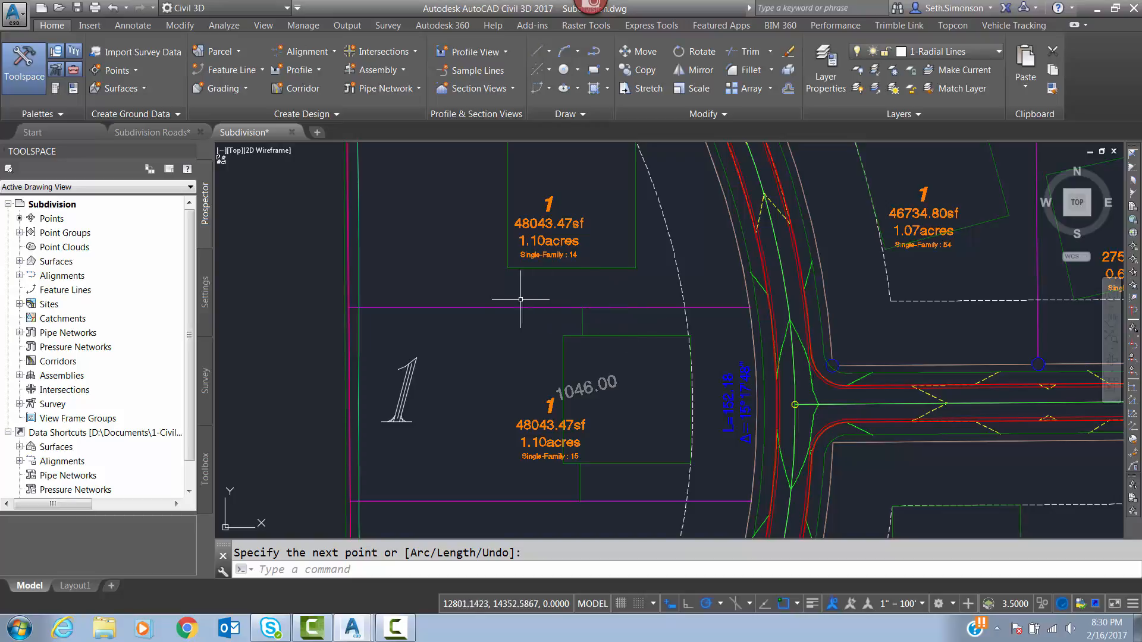
middle_drag(466, 344, 484, 302)
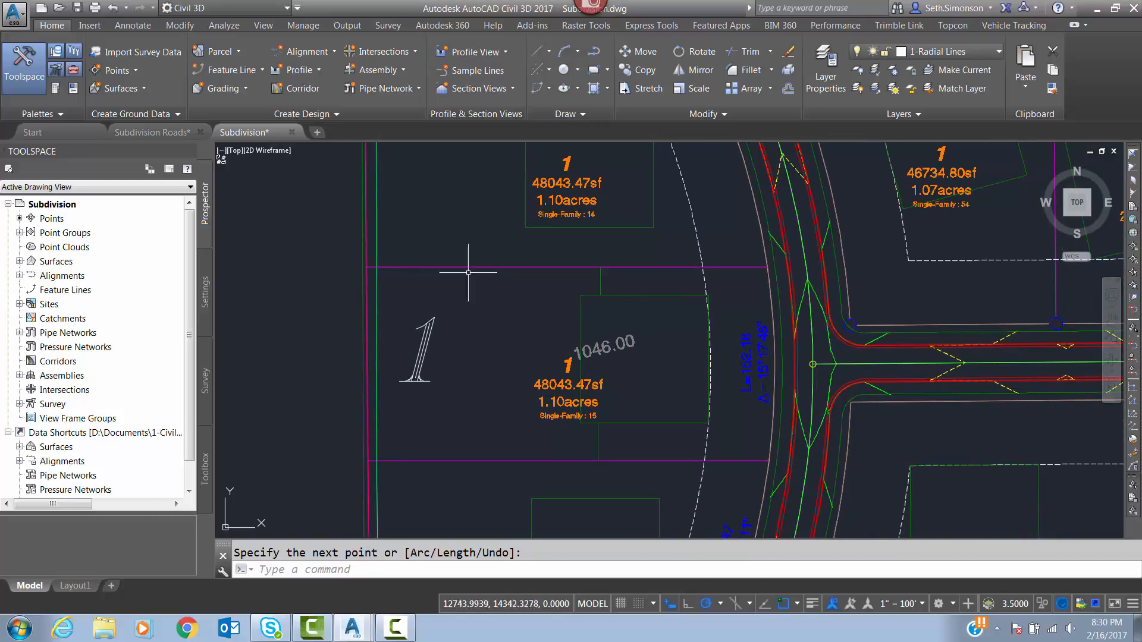
middle_drag(652, 478, 700, 471)
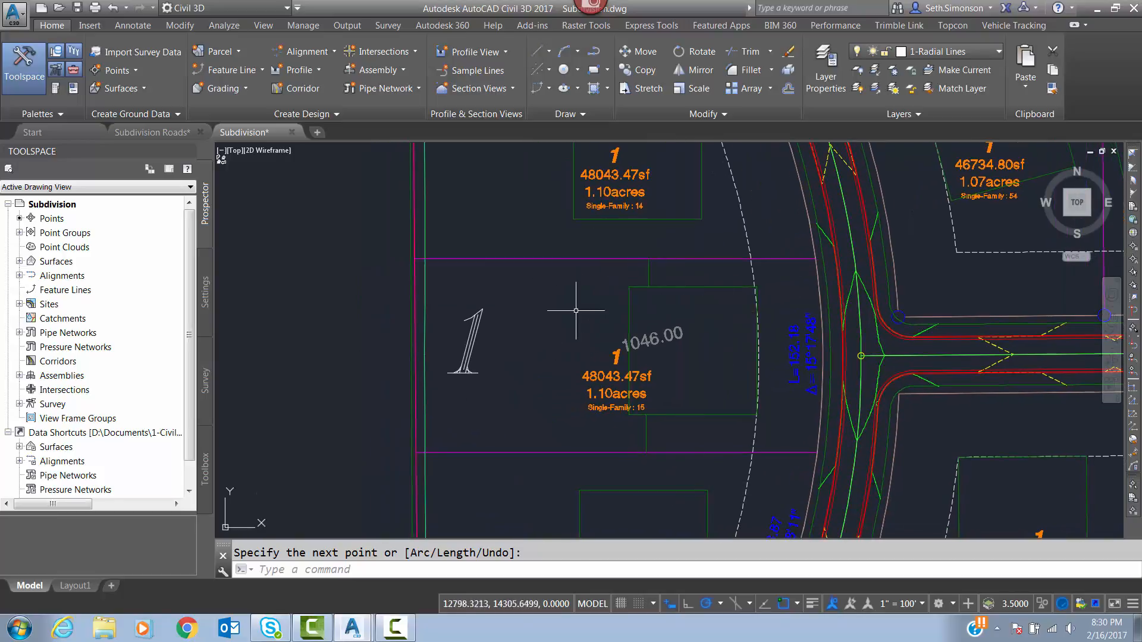
middle_drag(548, 315, 558, 359)
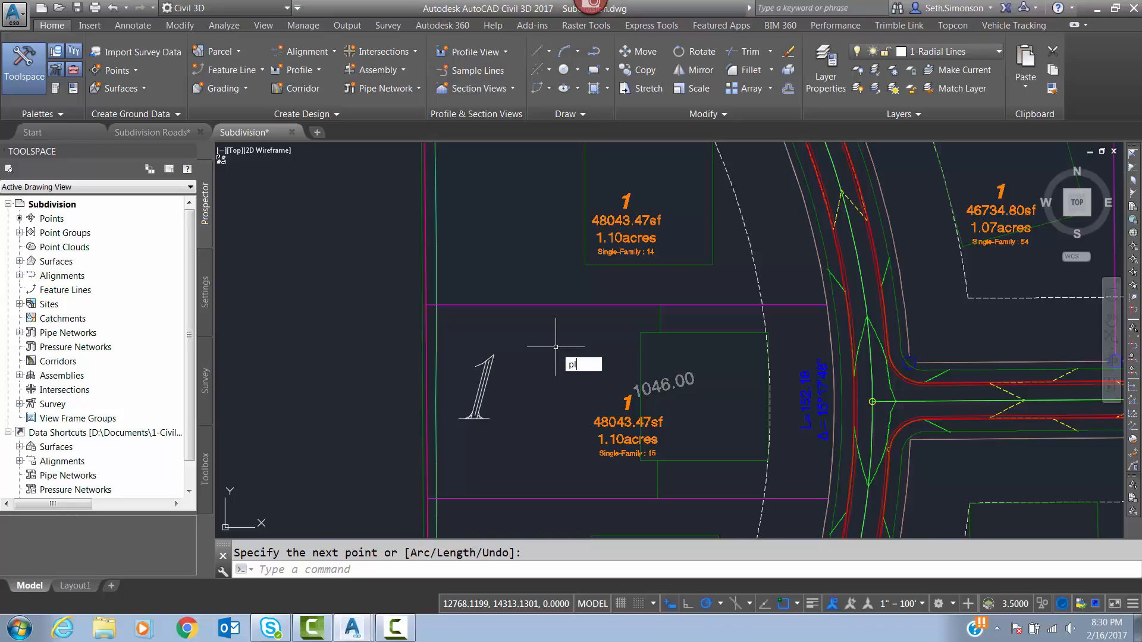
Step: Draw a polyline along lot 15's north lot line from the rear lot corner to the street right-of-way line
key(Return)
key(Return)
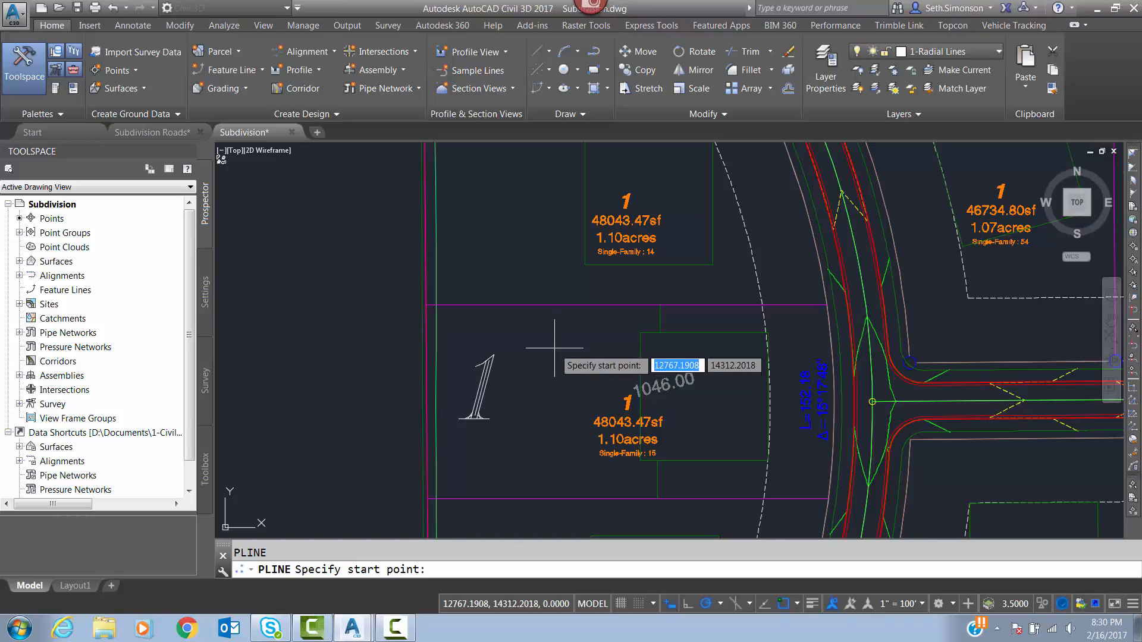
middle_drag(543, 352, 523, 310)
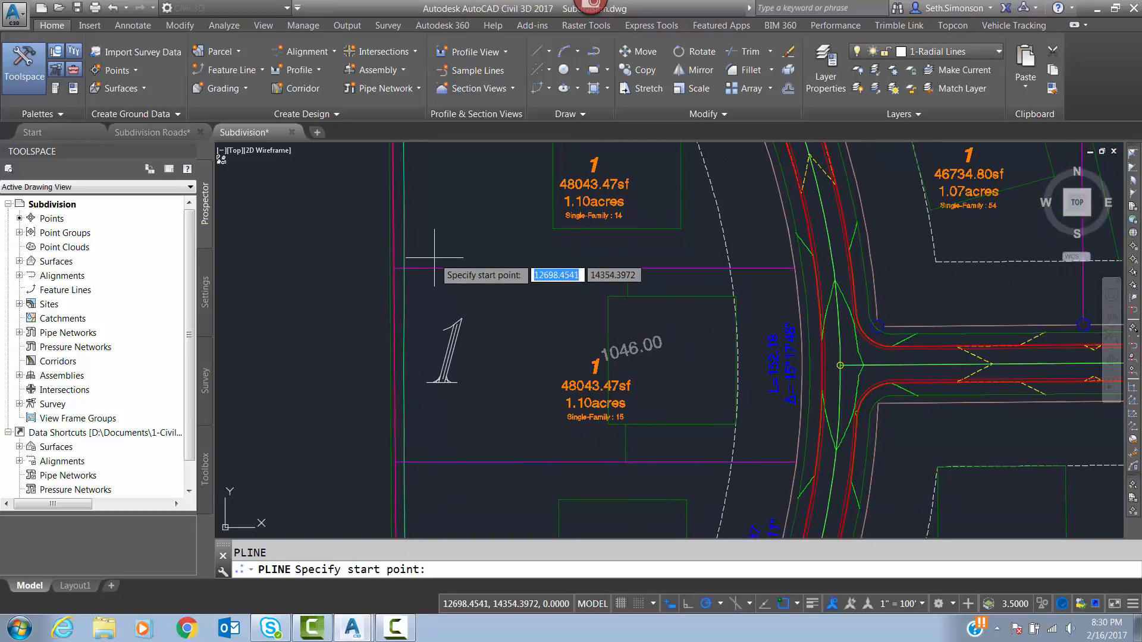
click(393, 268)
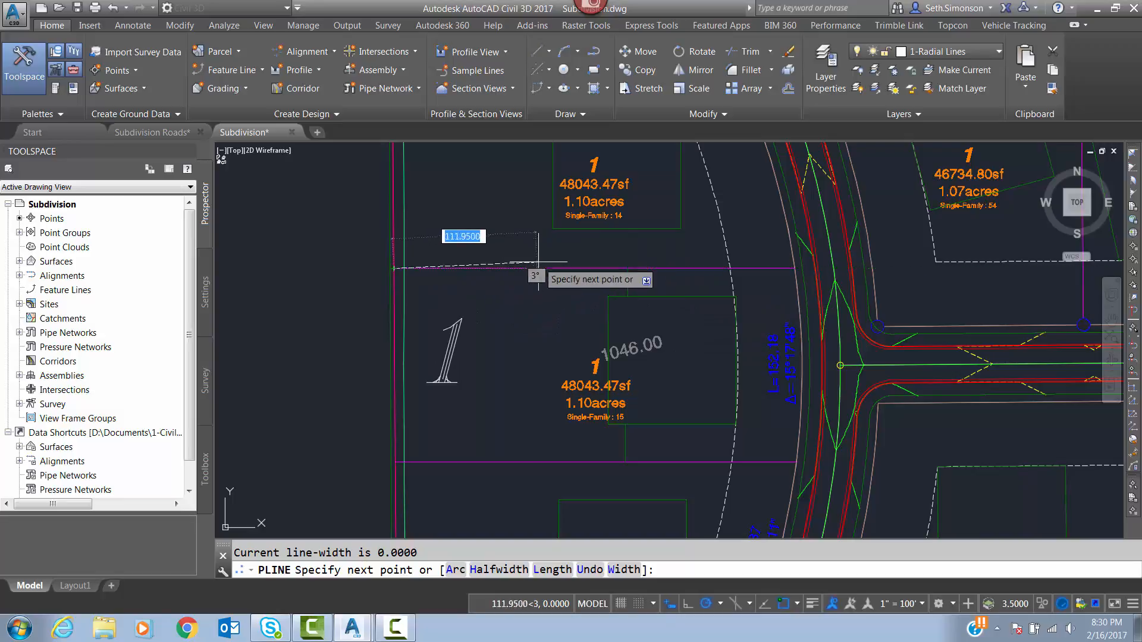
click(785, 269)
scroll(785, 269, up, 3)
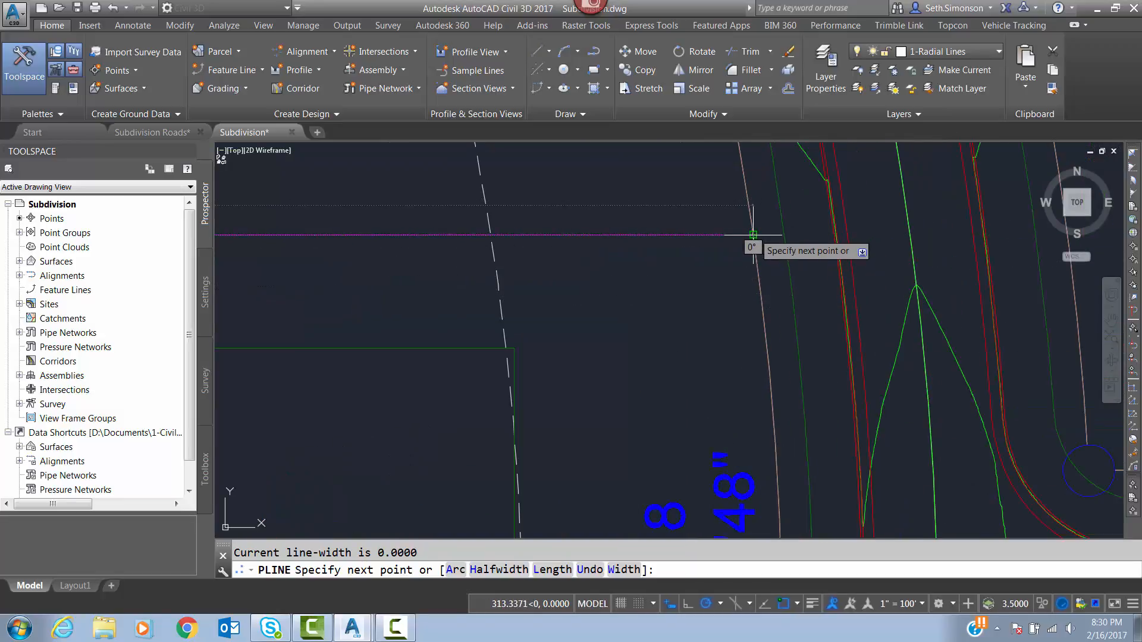
scroll(567, 320, down, 4)
key(Return)
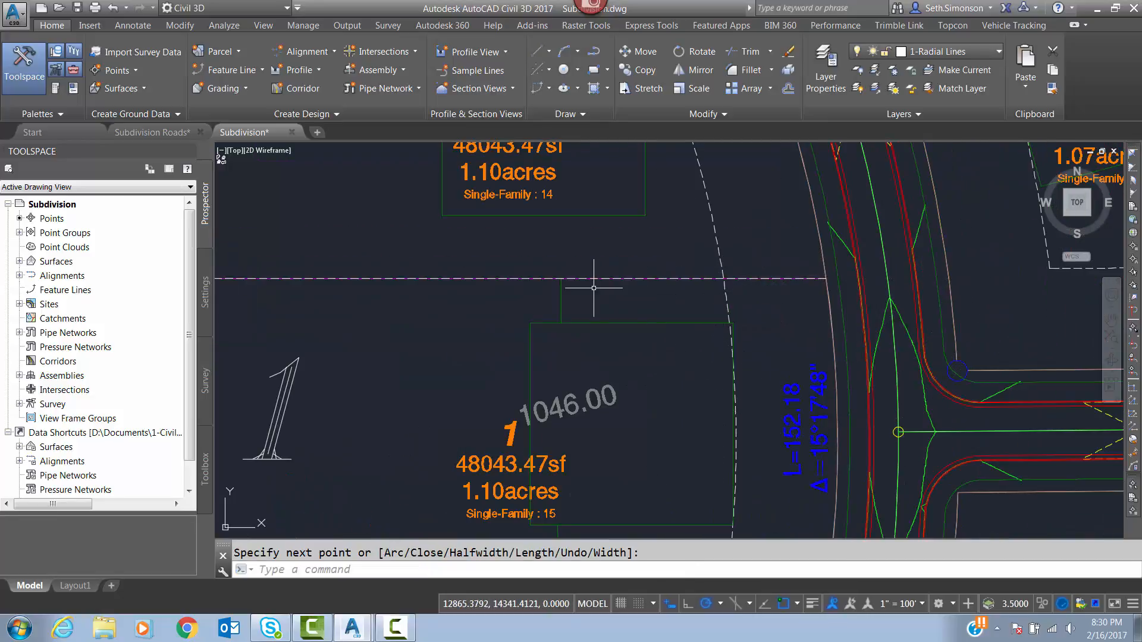
Step: Draw a polyline along lot 15's south lot line from the rear lot corner to the street right-of-way line
scroll(662, 239, down, 2)
key(Return)
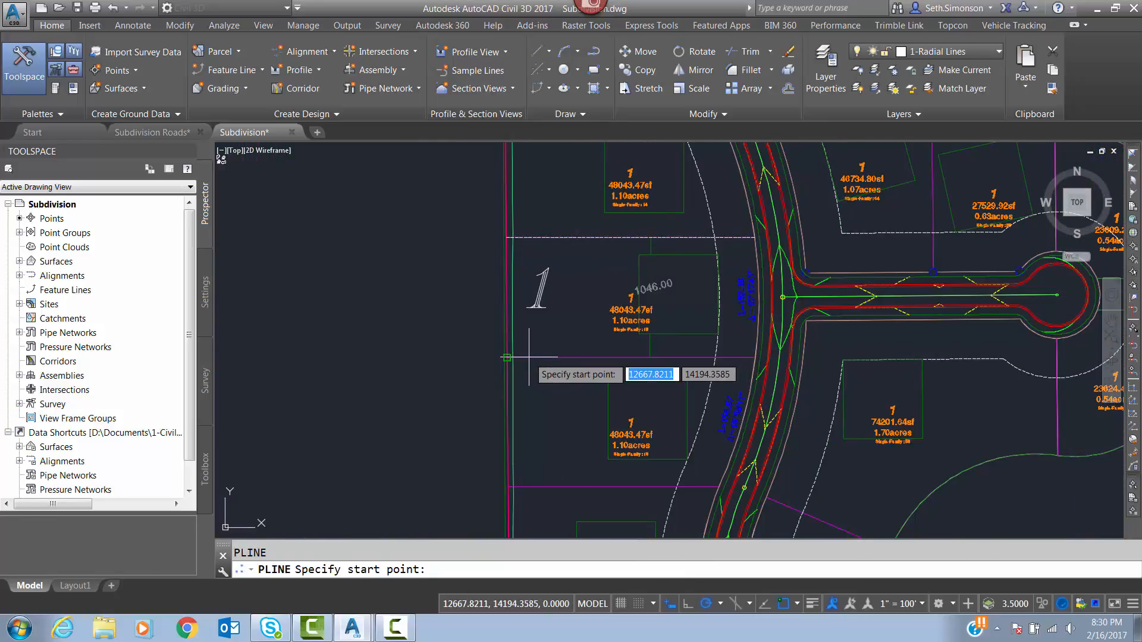
click(506, 357)
scroll(732, 358, up, 4)
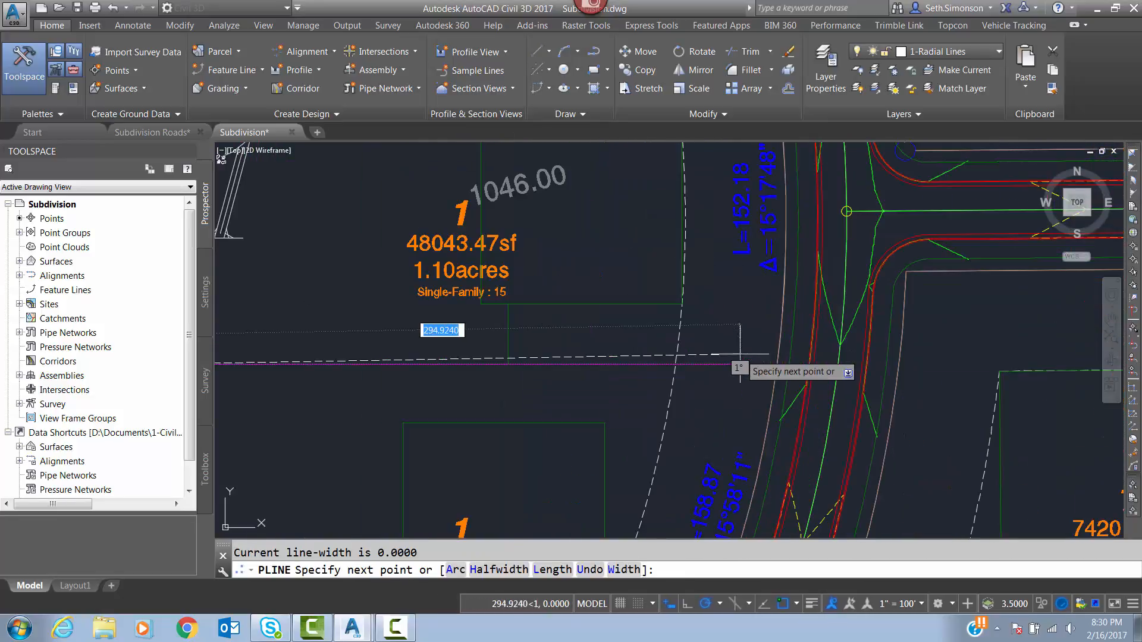
click(777, 364)
key(Return)
scroll(674, 397, down, 4)
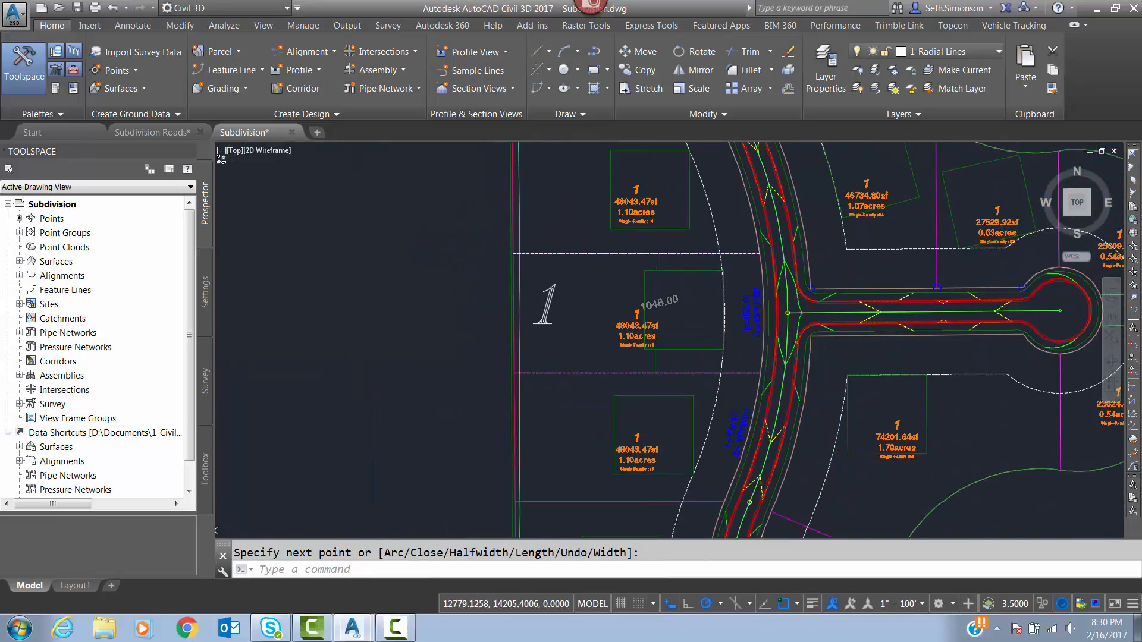
Step: Extend the south lot line polyline to the green line between the right-of-way and the curb
middle_drag(666, 384, 570, 379)
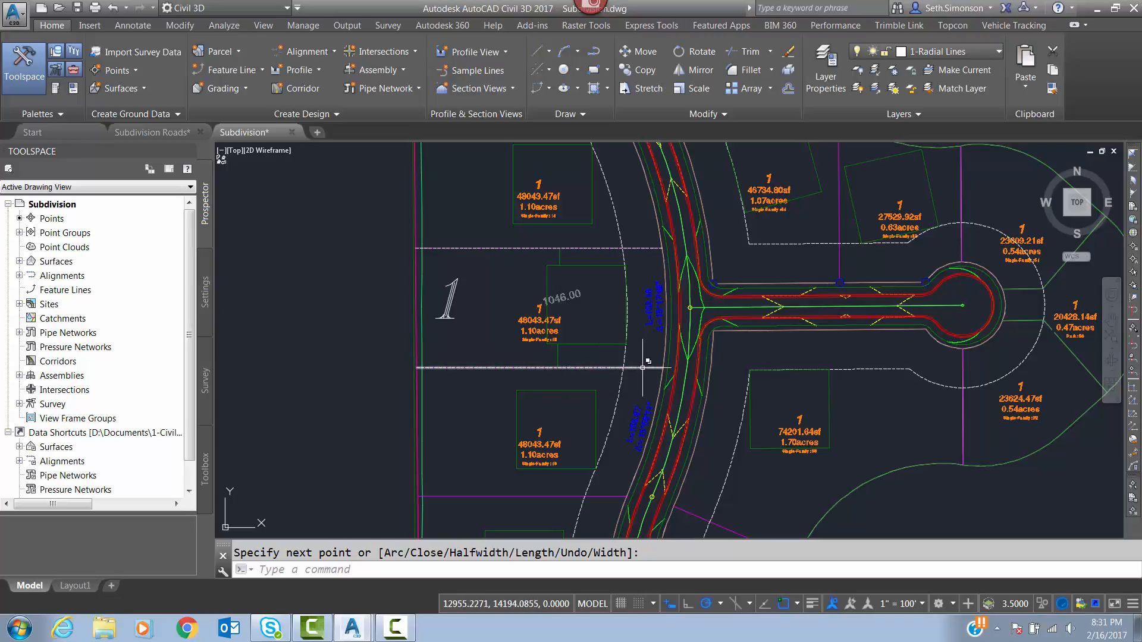
middle_drag(637, 357, 577, 354)
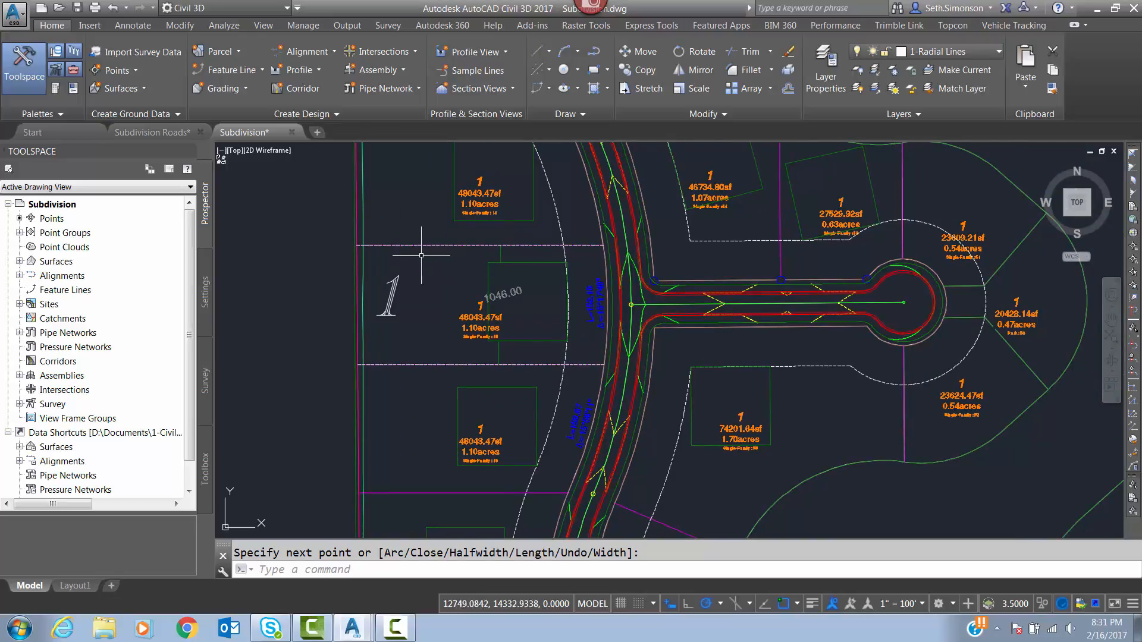
scroll(462, 316, up, 5)
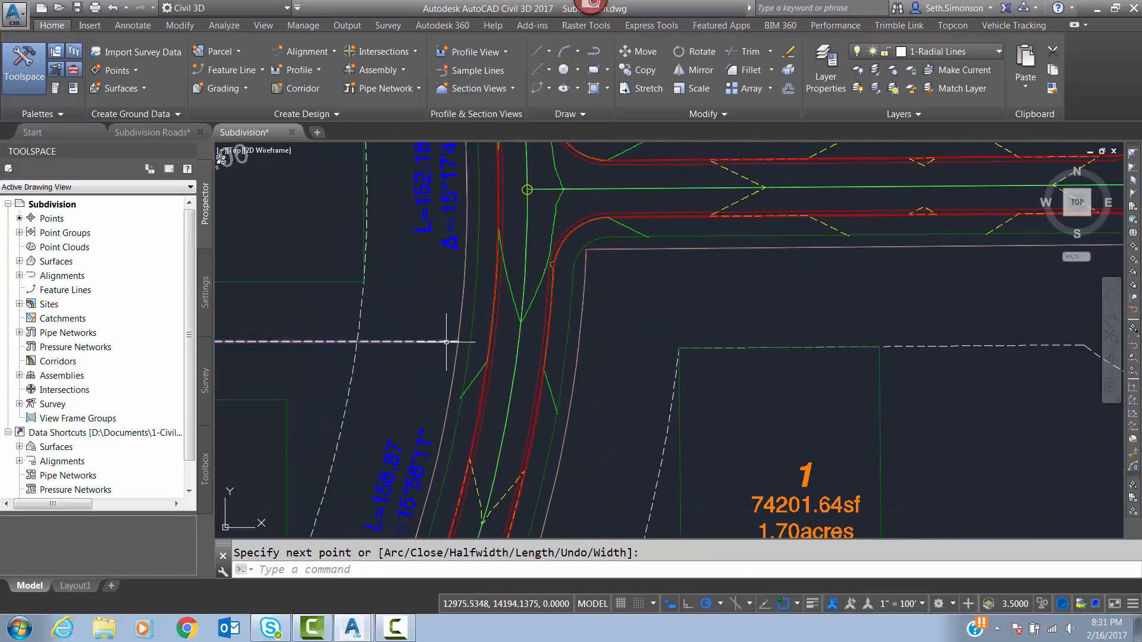
scroll(447, 344, up, 2)
middle_drag(459, 345, 436, 317)
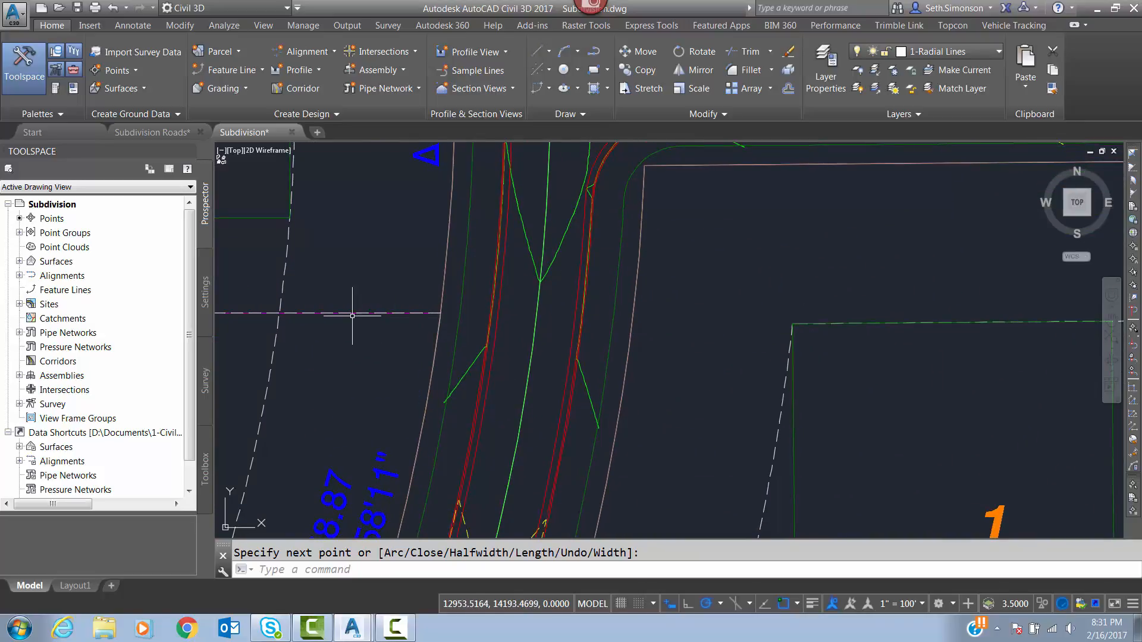
middle_drag(309, 319, 562, 322)
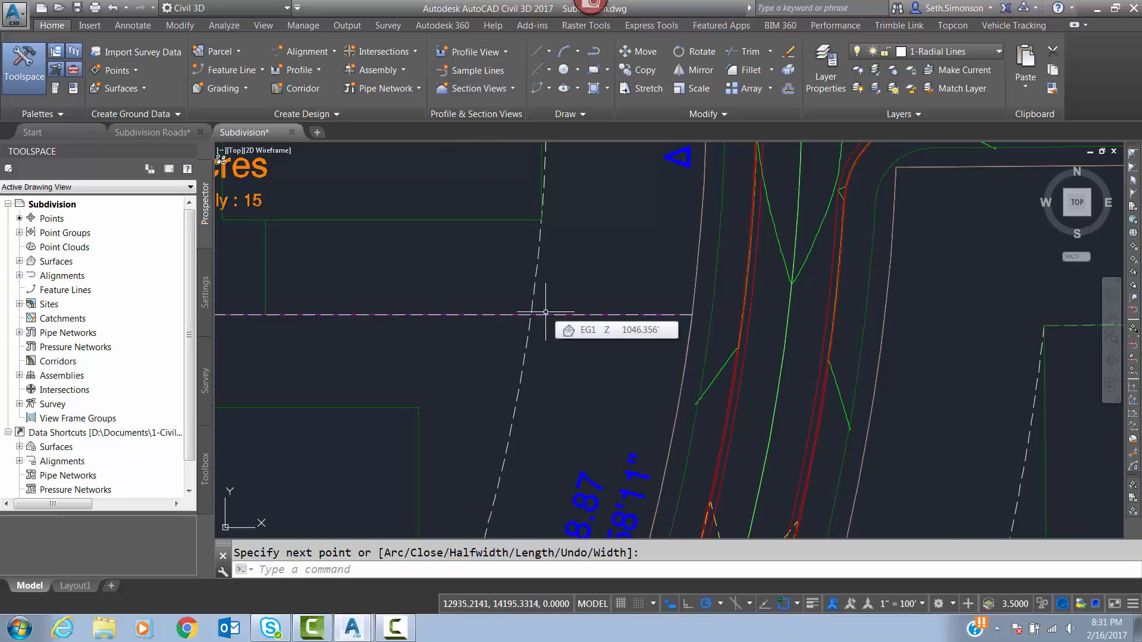
text(ex)
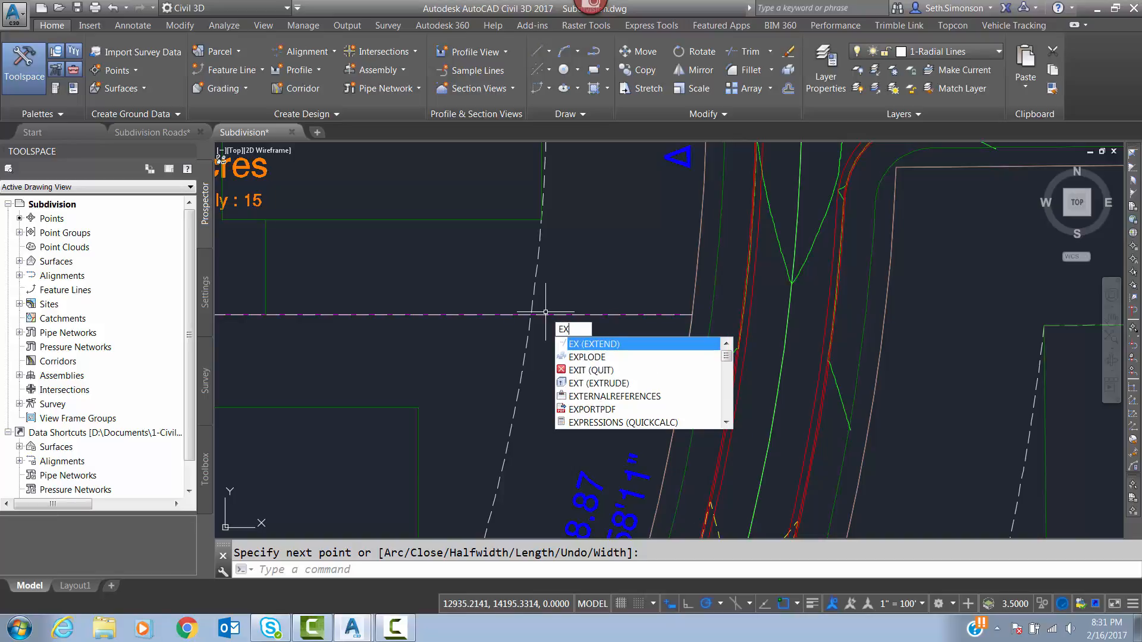
key(Return)
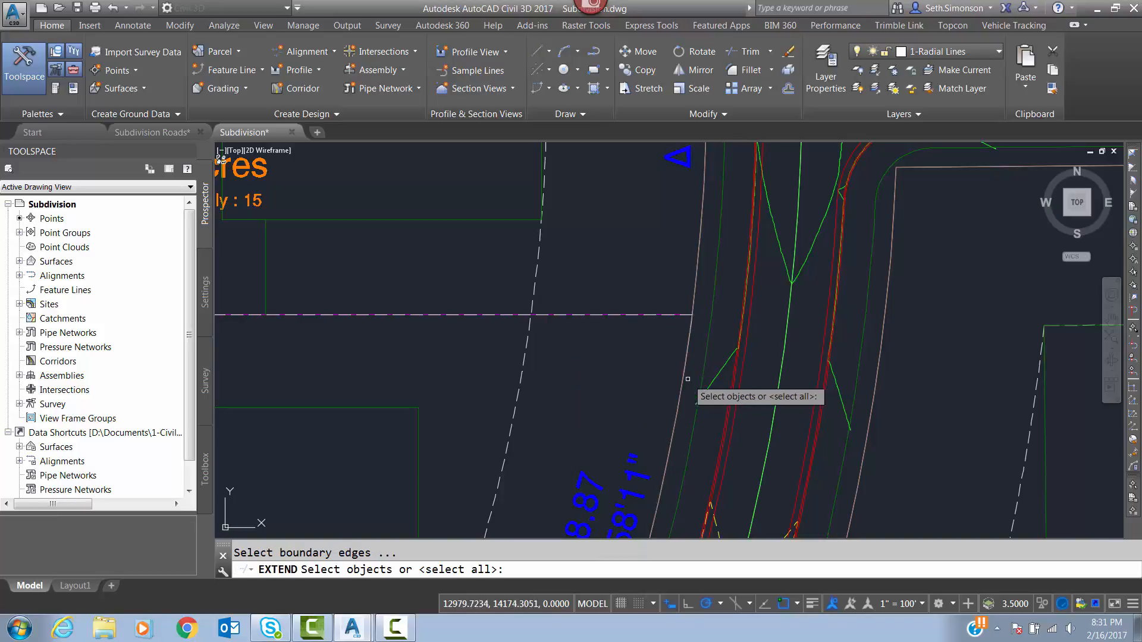
middle_drag(686, 352, 627, 404)
click(649, 365)
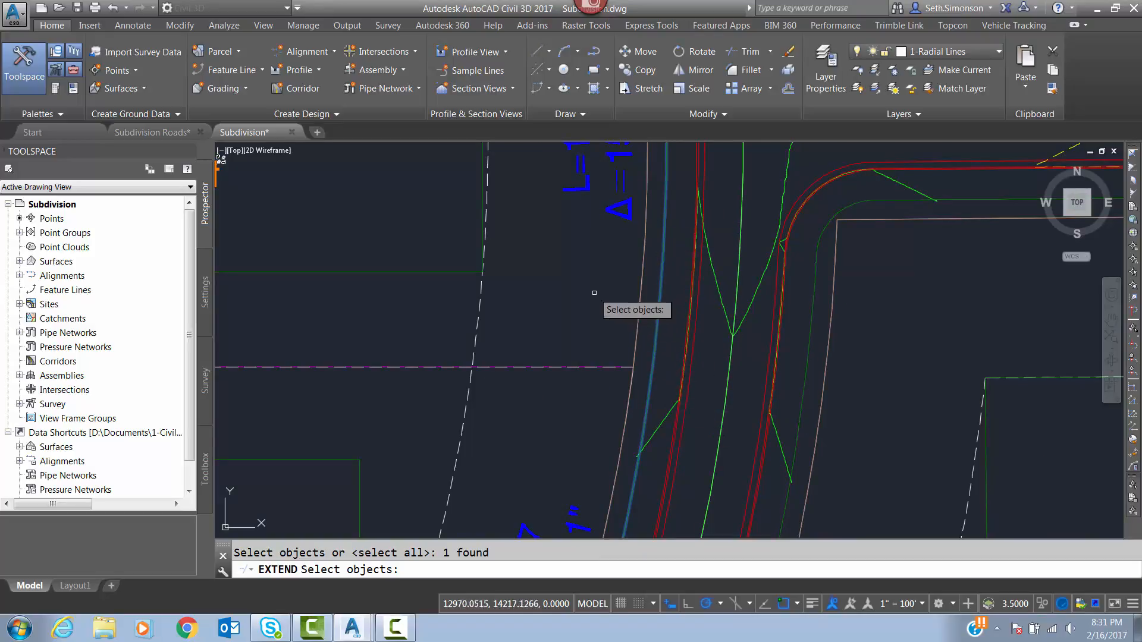
key(Return)
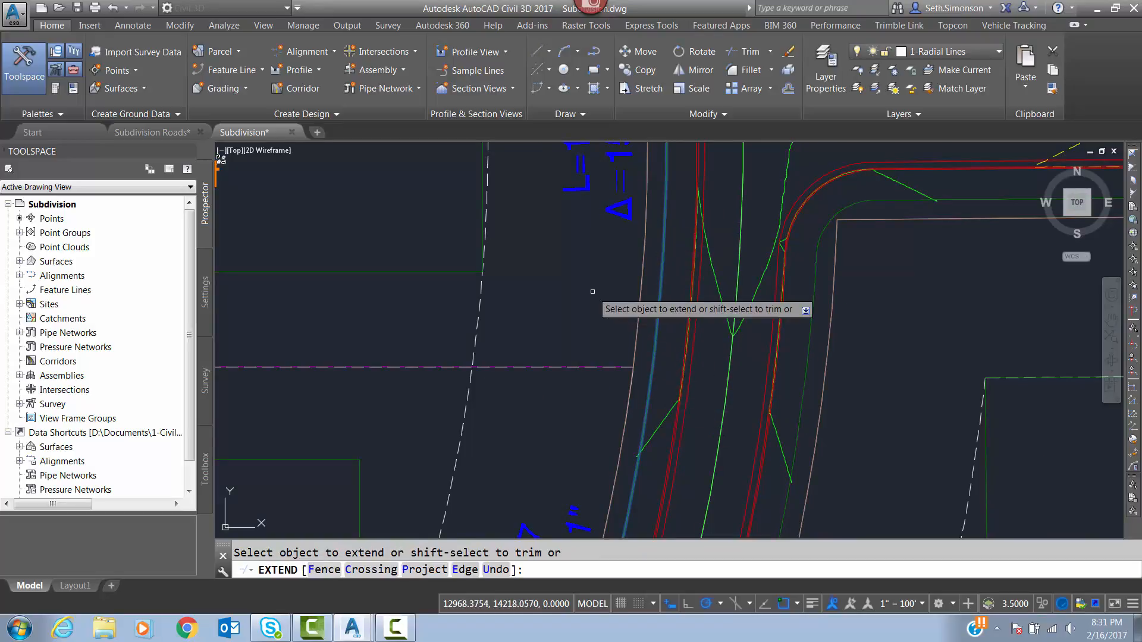
click(611, 367)
click(668, 417)
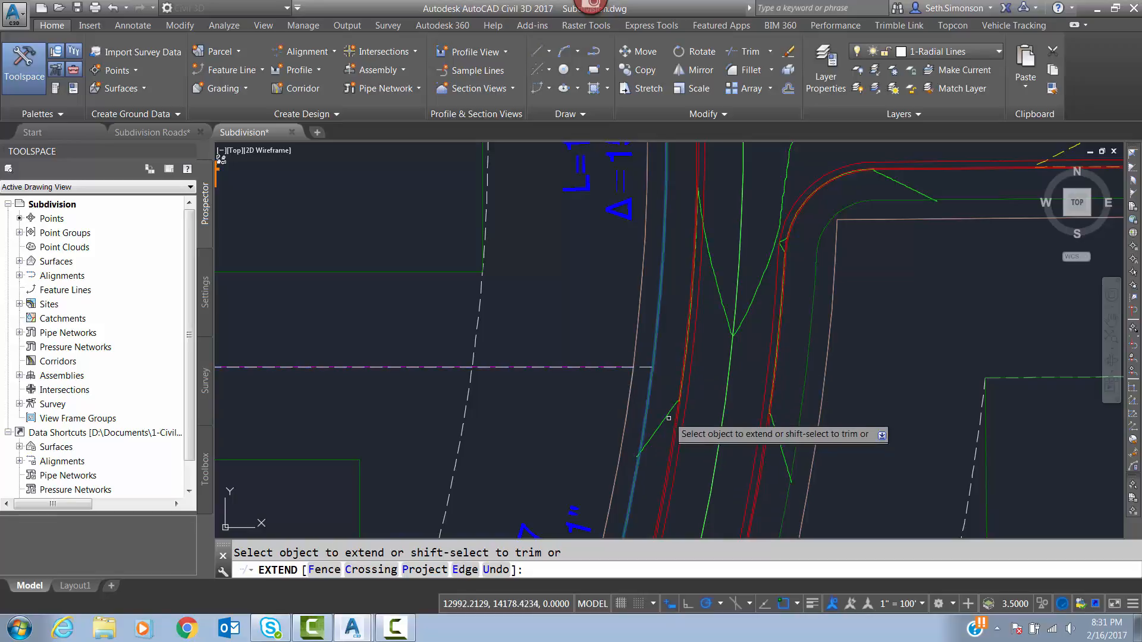
Step: Extend the north lot line polyline to the same green boundary line and finish the Extend command
middle_drag(557, 278, 575, 466)
scroll(575, 466, down, 4)
scroll(598, 325, up, 2)
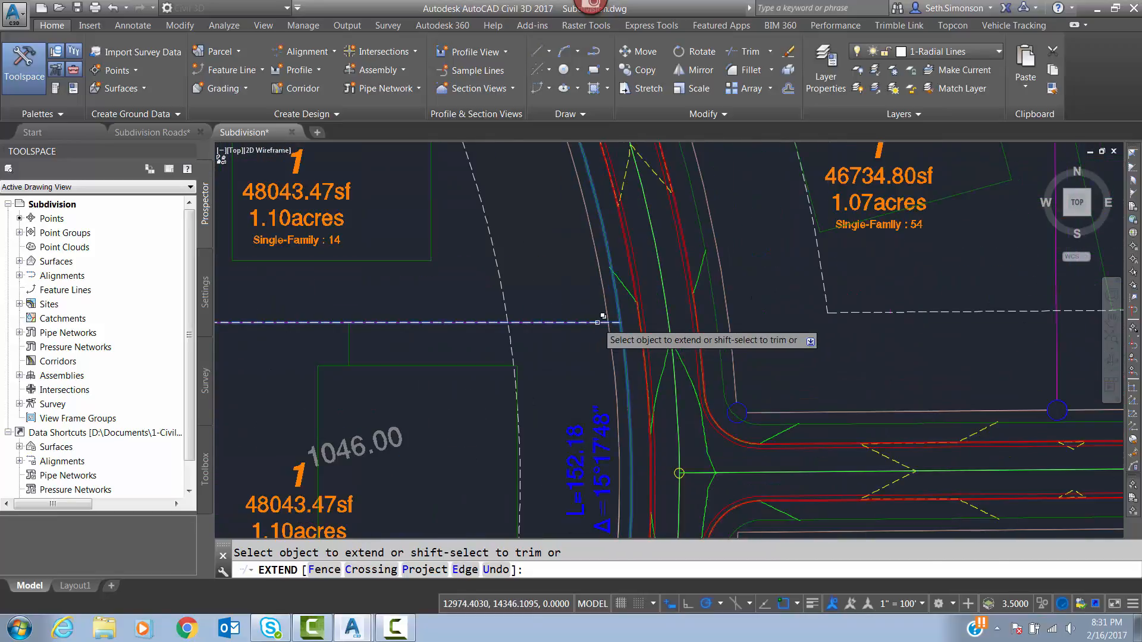
click(597, 322)
click(668, 384)
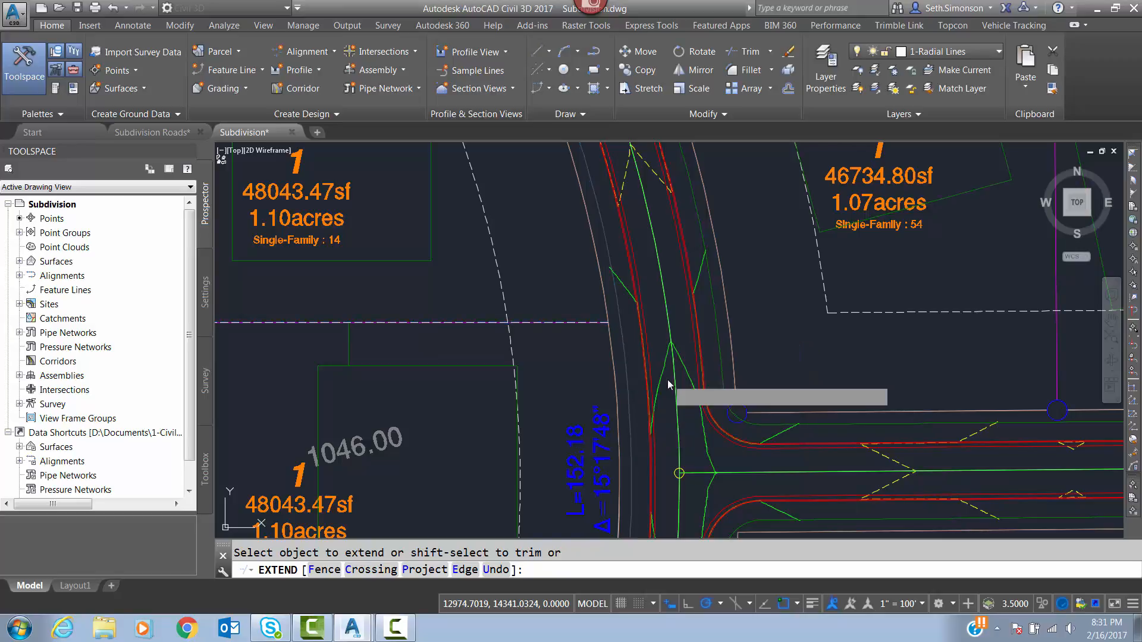
key(Return)
Step: Convert both lot line polylines to feature lines in the Lot Grading site, erasing existing entities and leaving elevations unassigned
scroll(609, 320, down, 2)
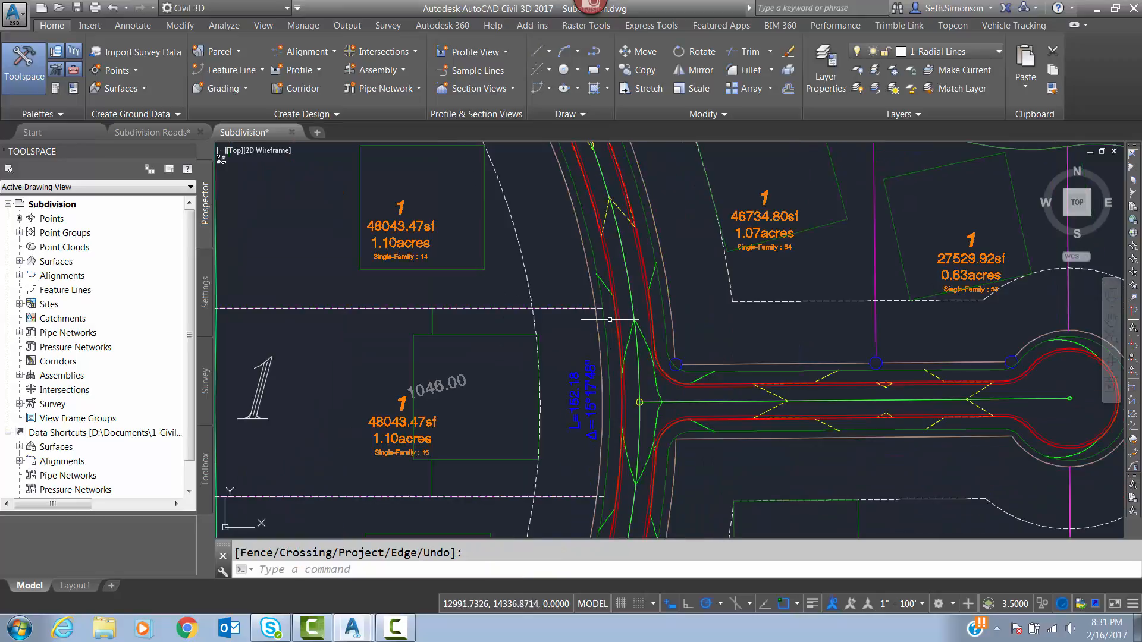
mouse_move(428, 404)
middle_down()
mouse_move(458, 370)
mouse_move(559, 368)
middle_up()
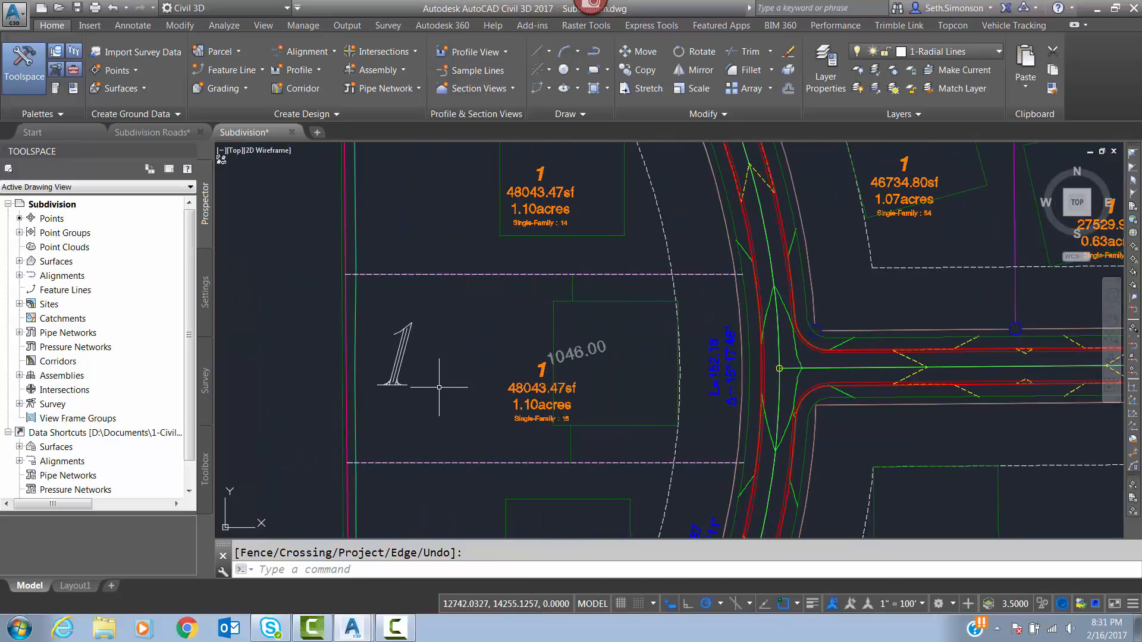
middle_drag(502, 390, 448, 352)
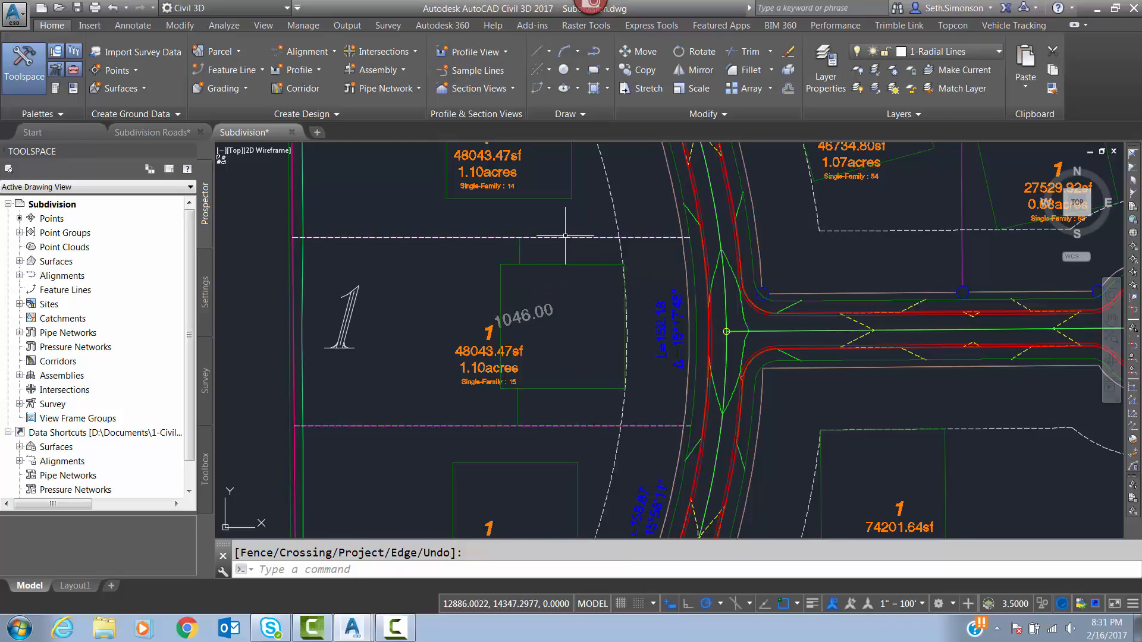
click(216, 70)
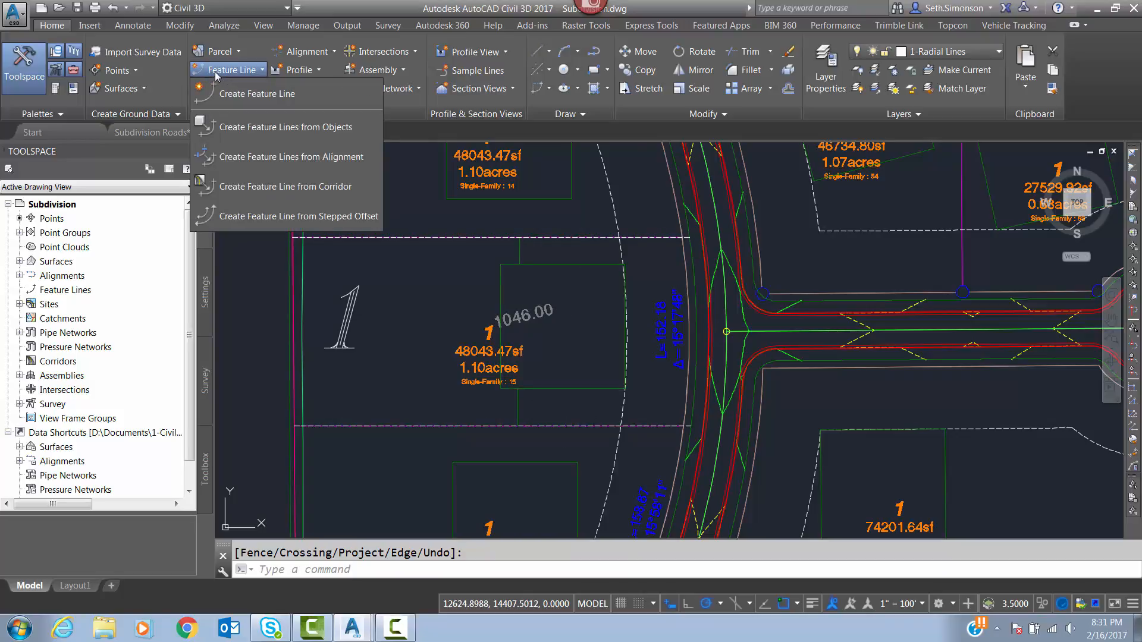
click(271, 127)
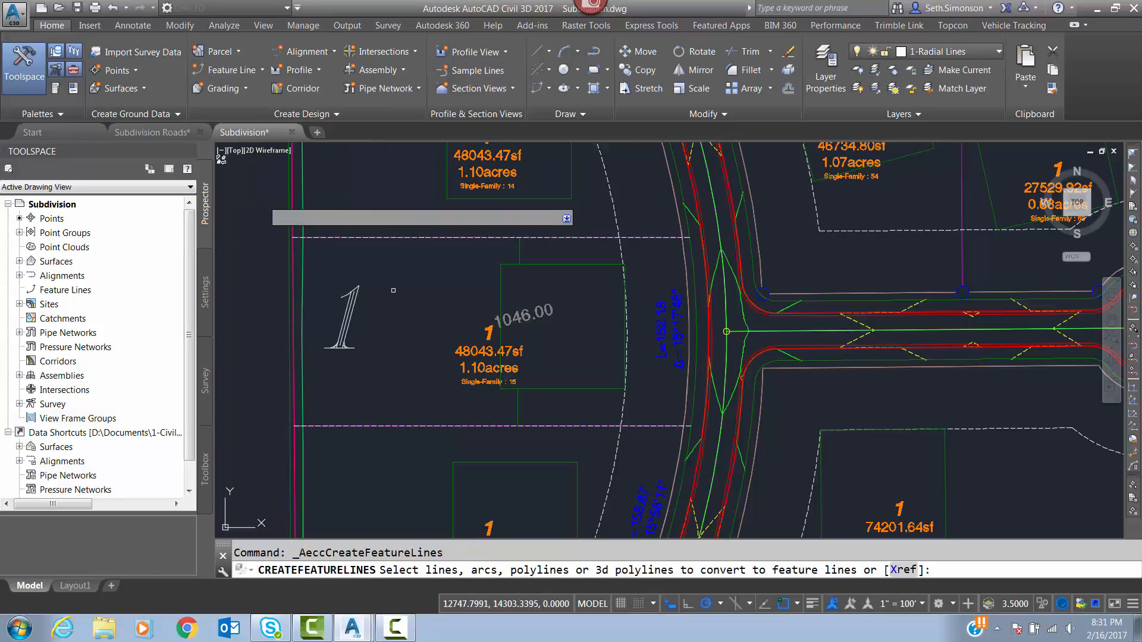
click(460, 238)
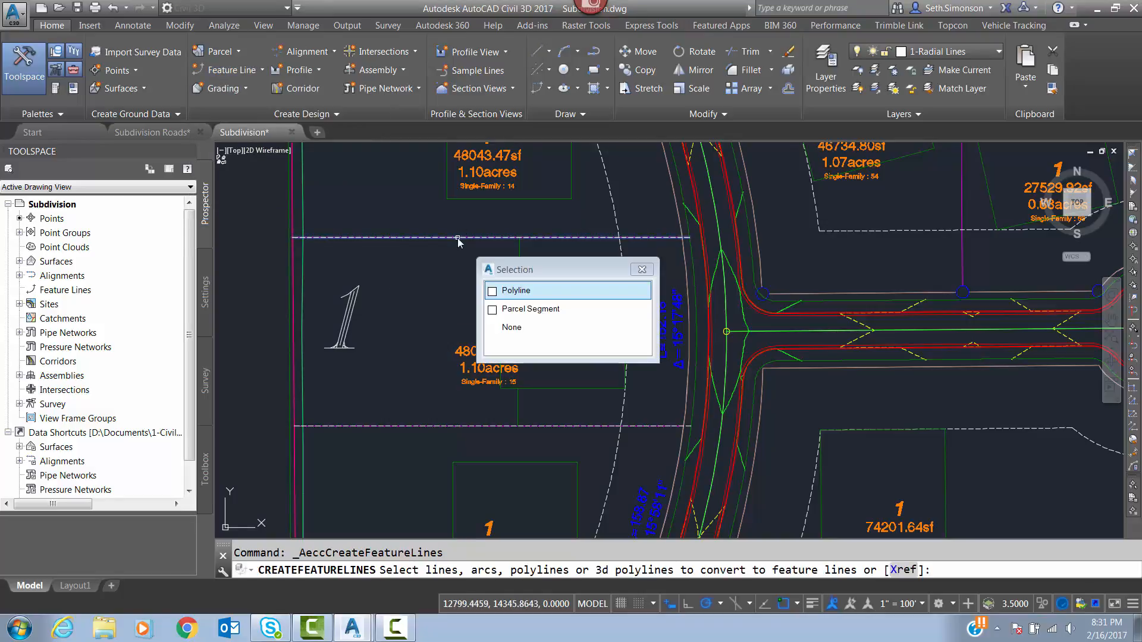
click(515, 297)
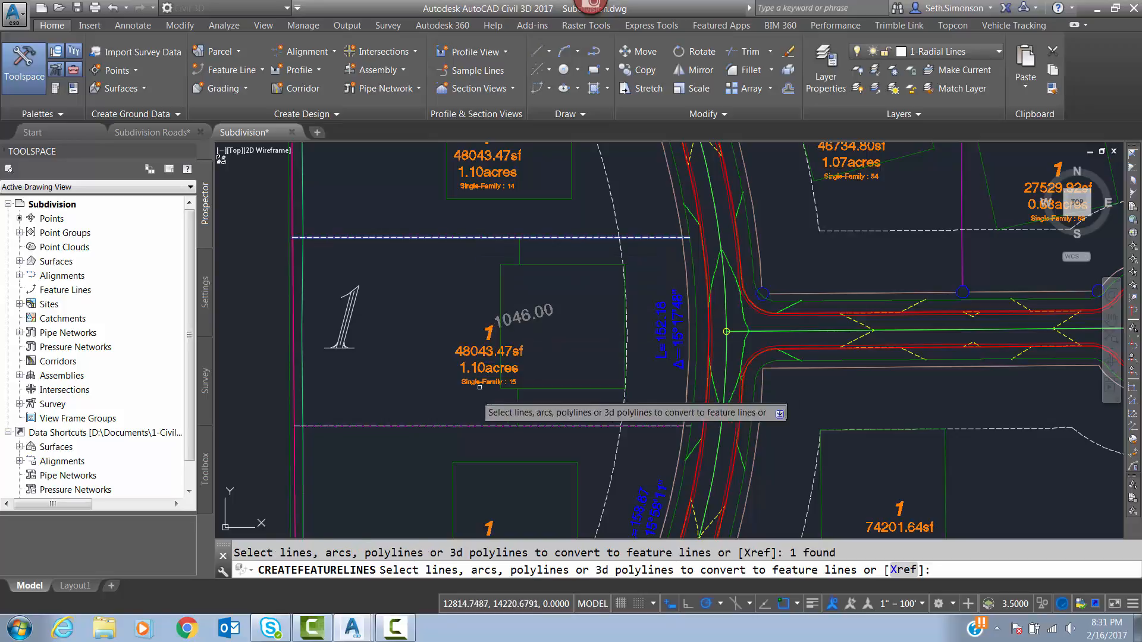
click(452, 426)
click(500, 480)
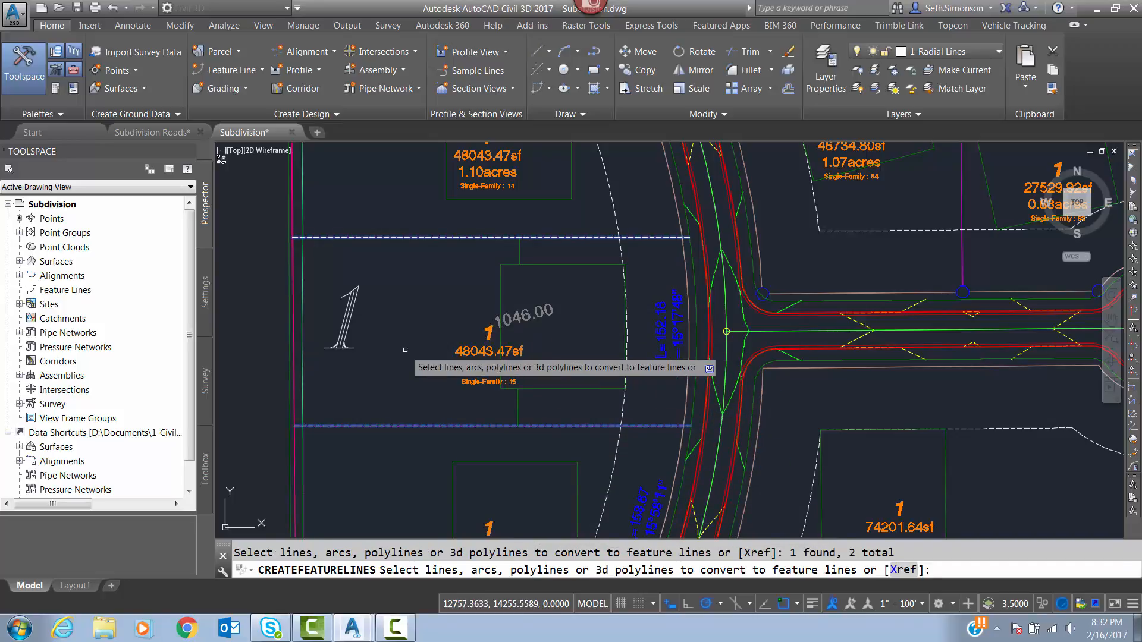
key(Return)
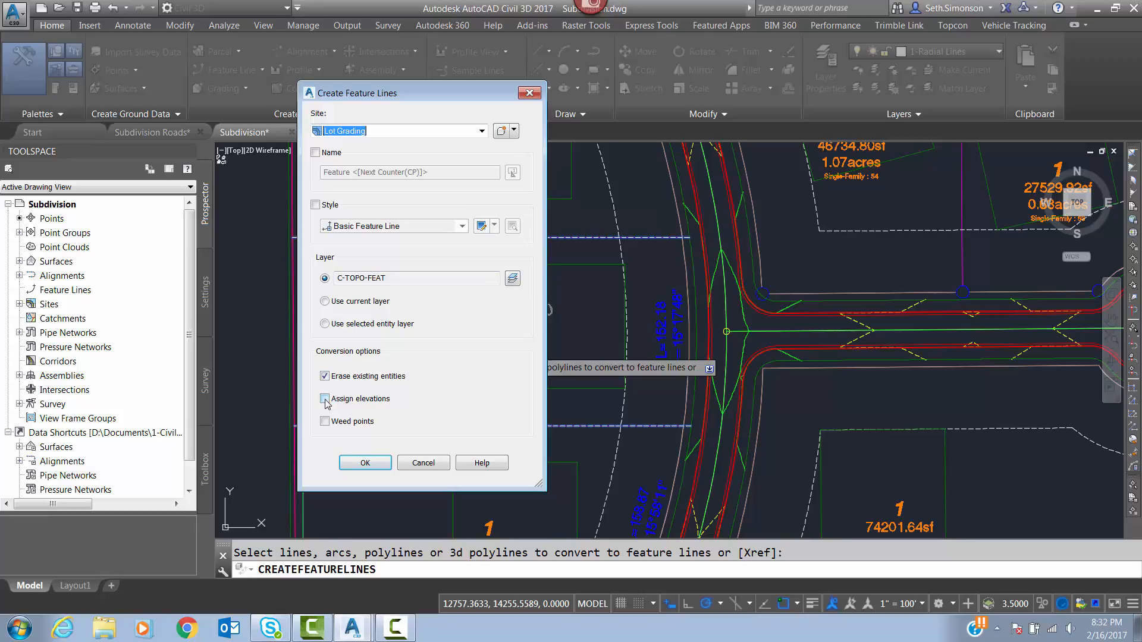
click(365, 464)
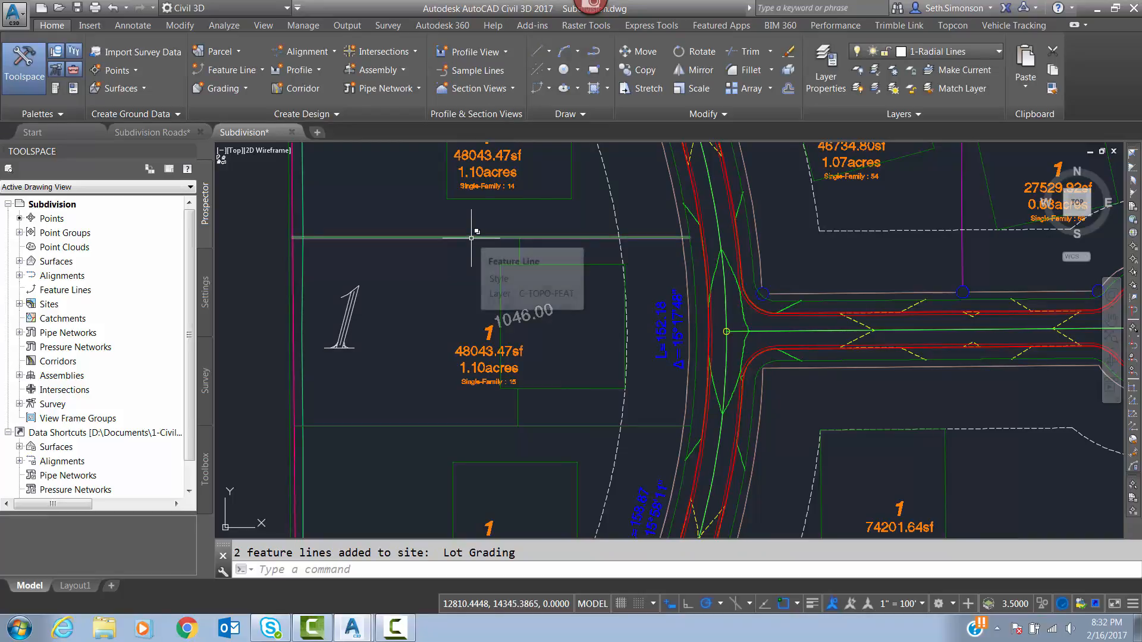
Step: Open the Elevation Editor for lot 15's north lot line feature line and move it clear of the lot
scroll(415, 262, down, 5)
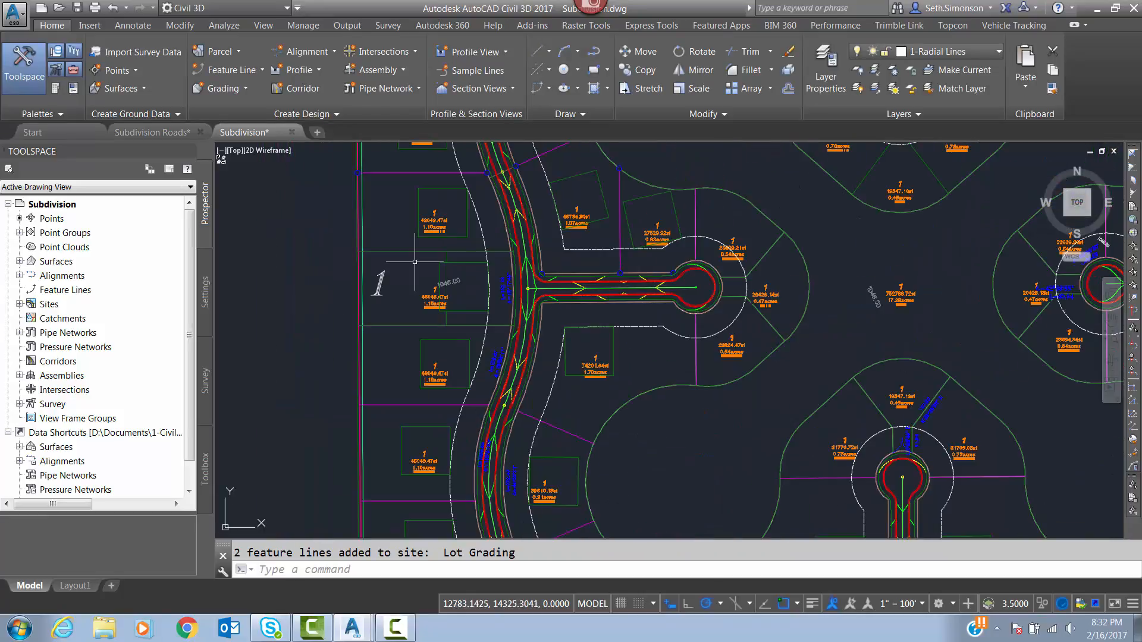
scroll(423, 257, up, 3)
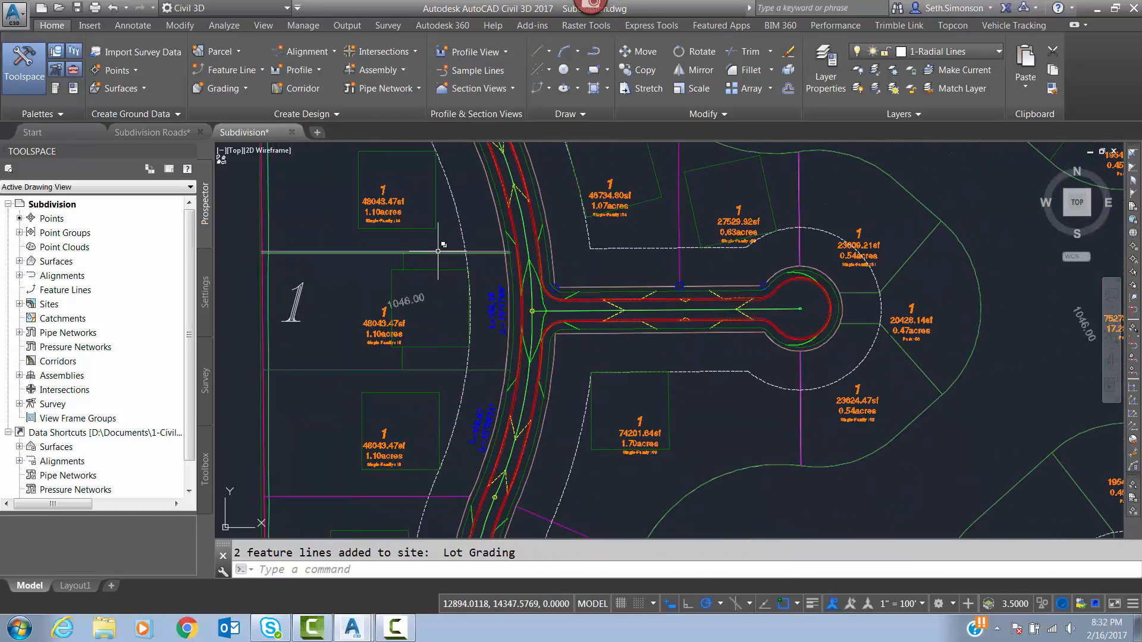
click(438, 251)
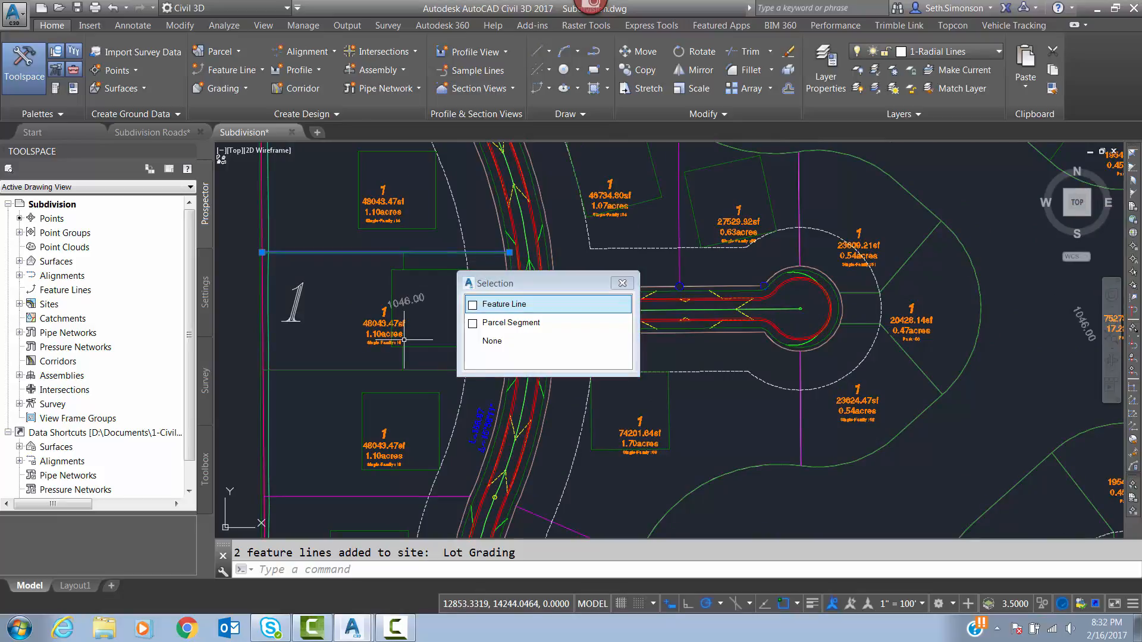
click(496, 305)
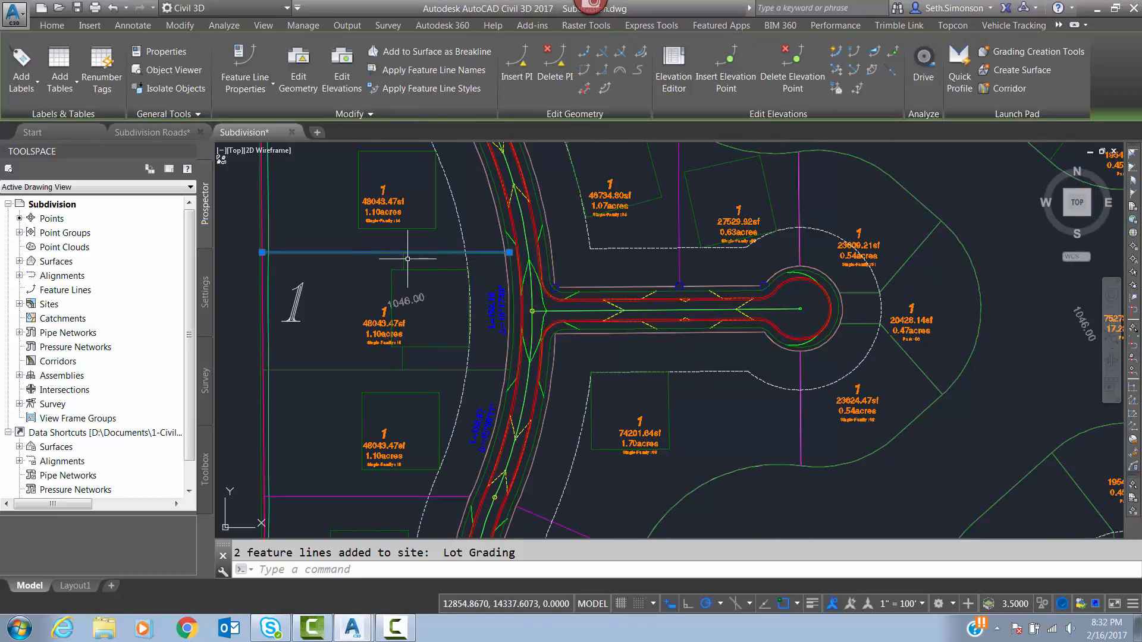
click(673, 71)
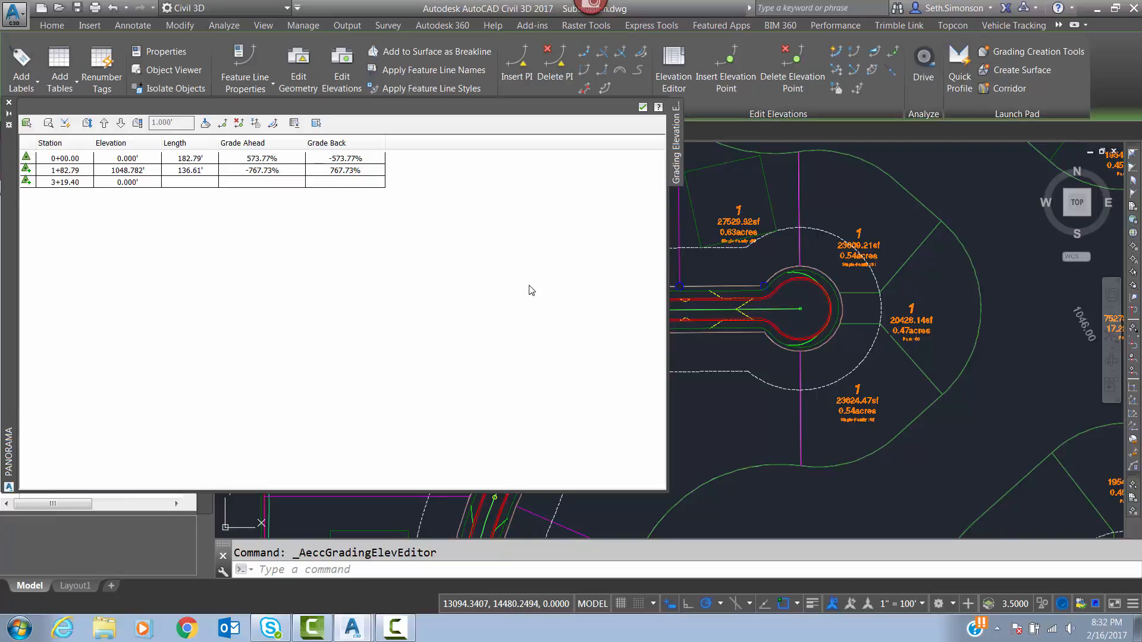
drag(7, 237, 556, 199)
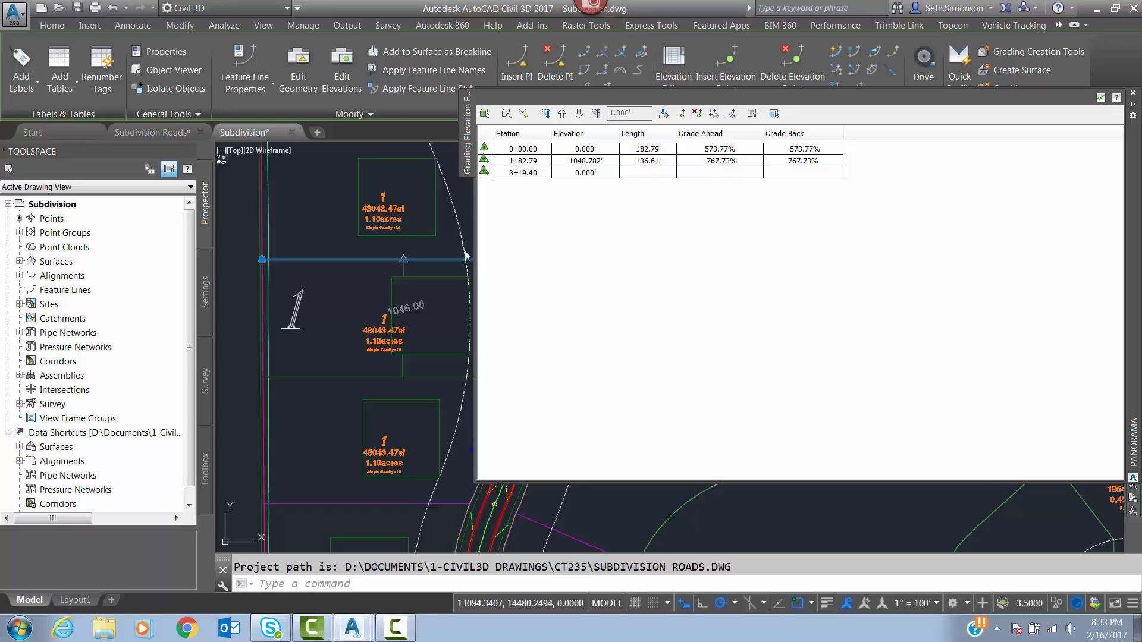
Step: Assign the Road FG surface elevation to the feature line's street-end point at station 3+19.40
scroll(404, 274, up, 4)
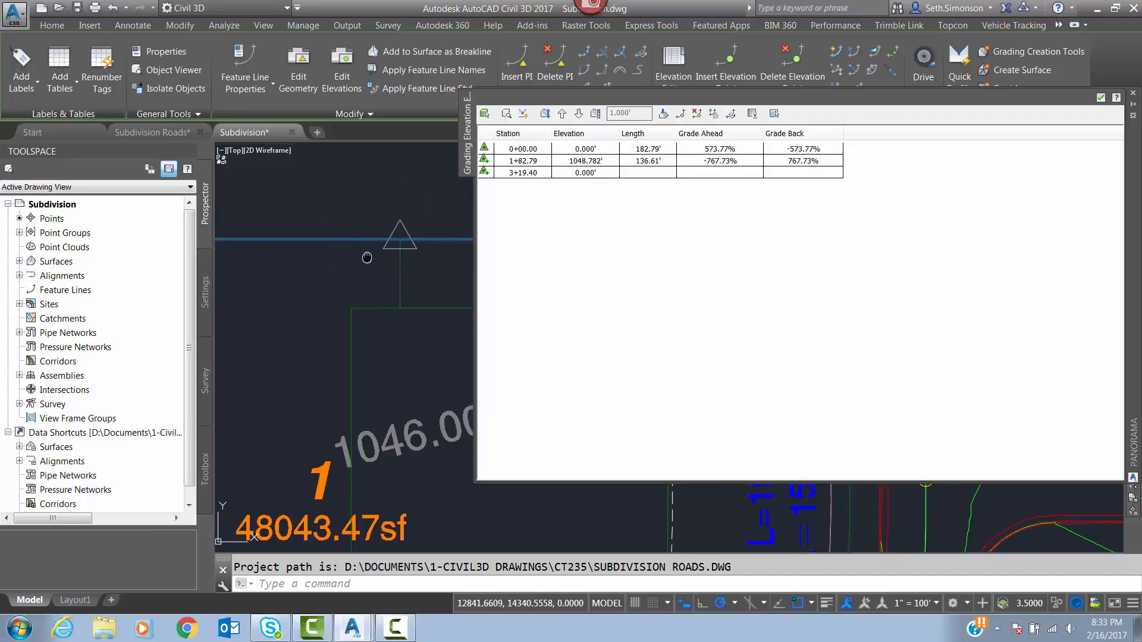
scroll(378, 252, down, 4)
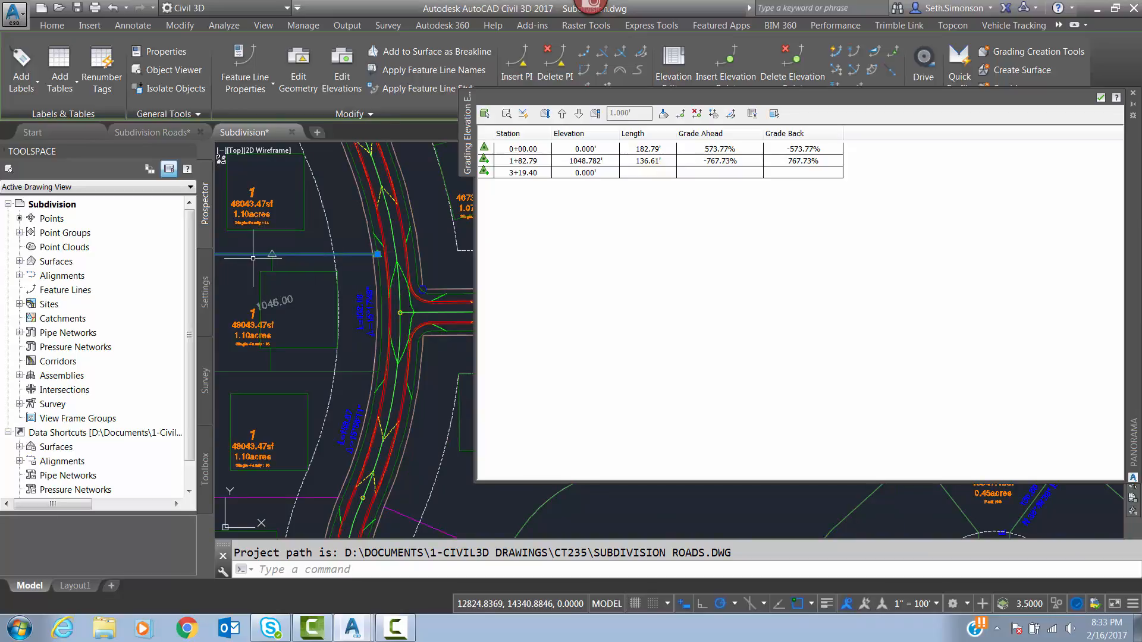
middle_drag(354, 264, 307, 264)
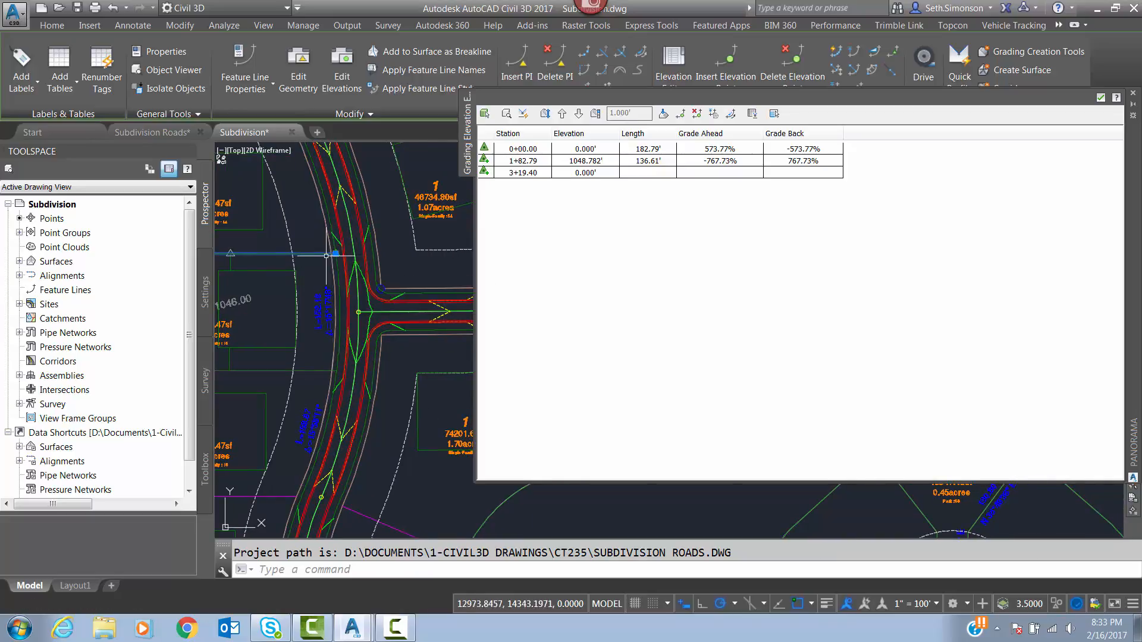
click(513, 173)
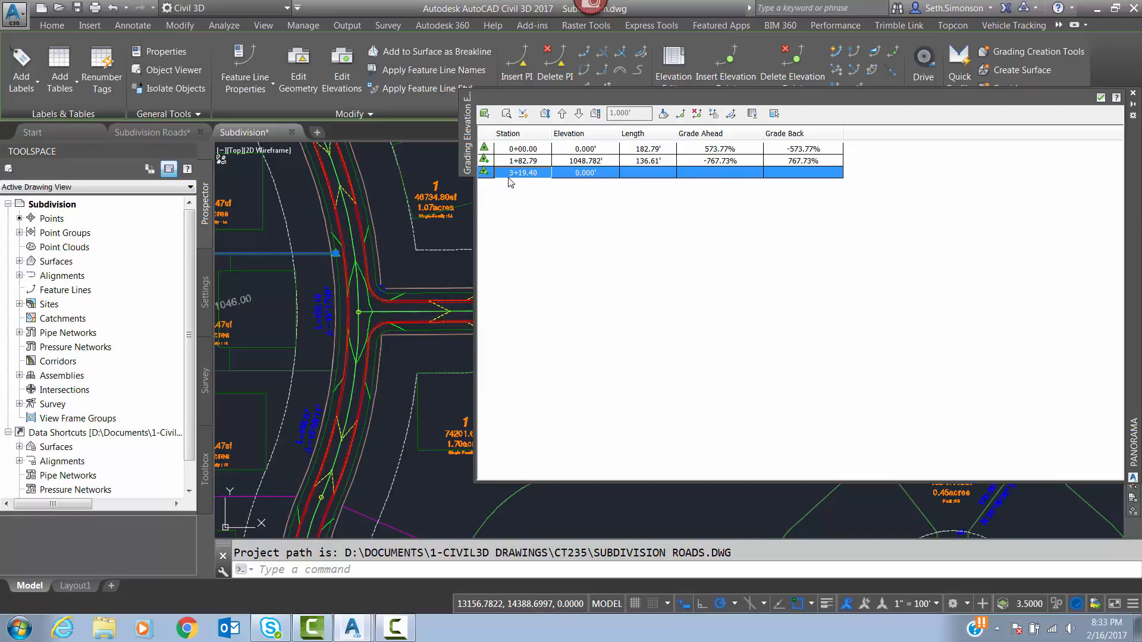
scroll(364, 238, up, 5)
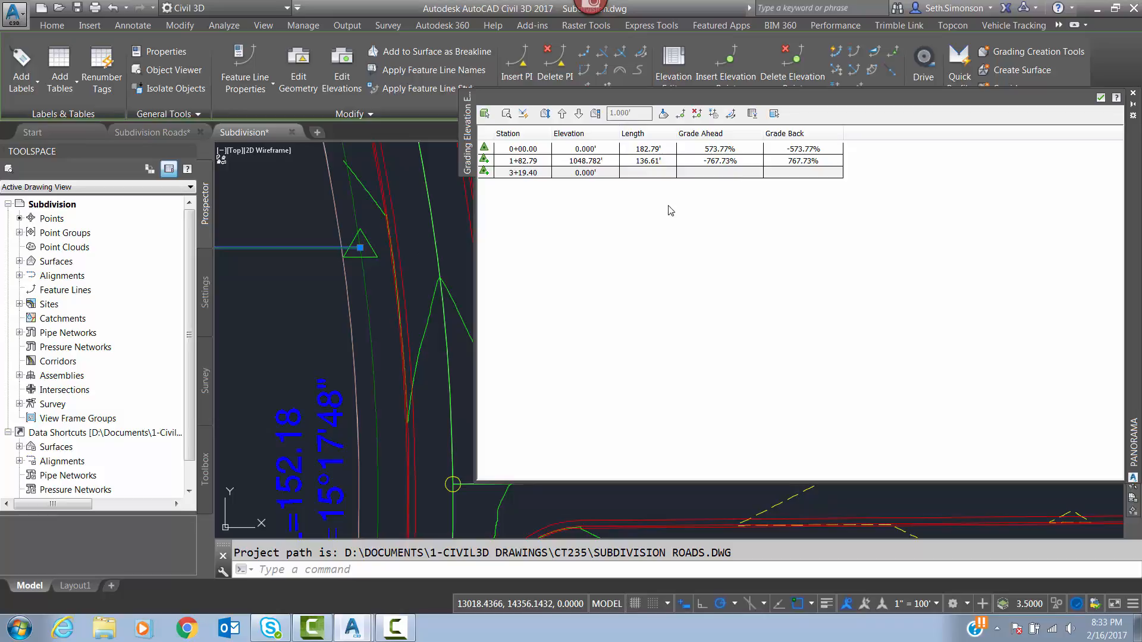
click(506, 174)
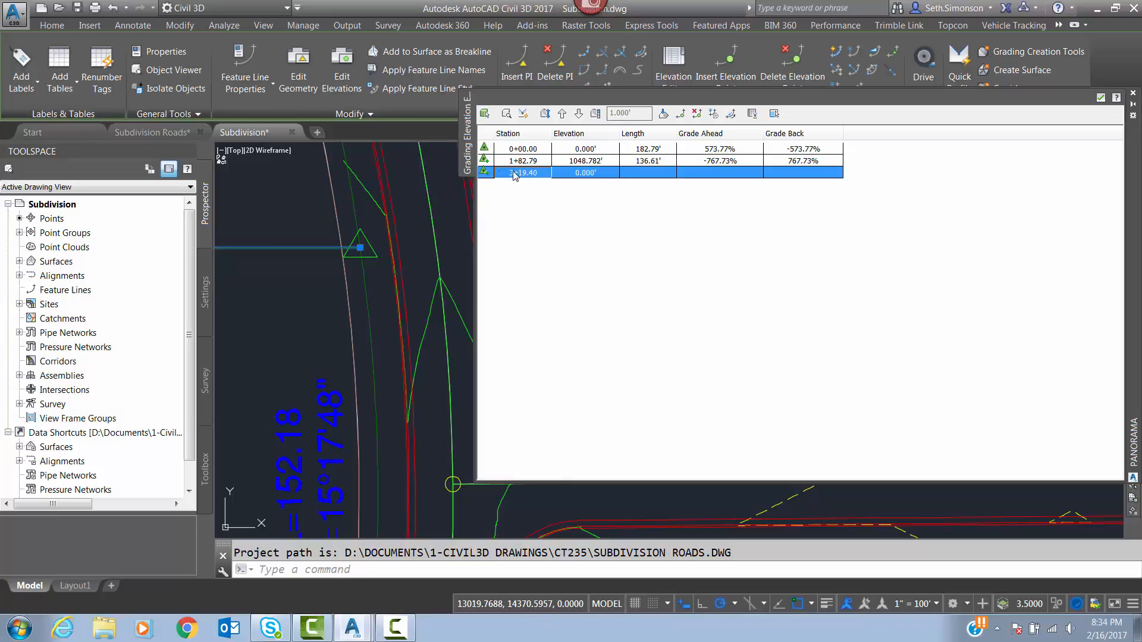
click(713, 113)
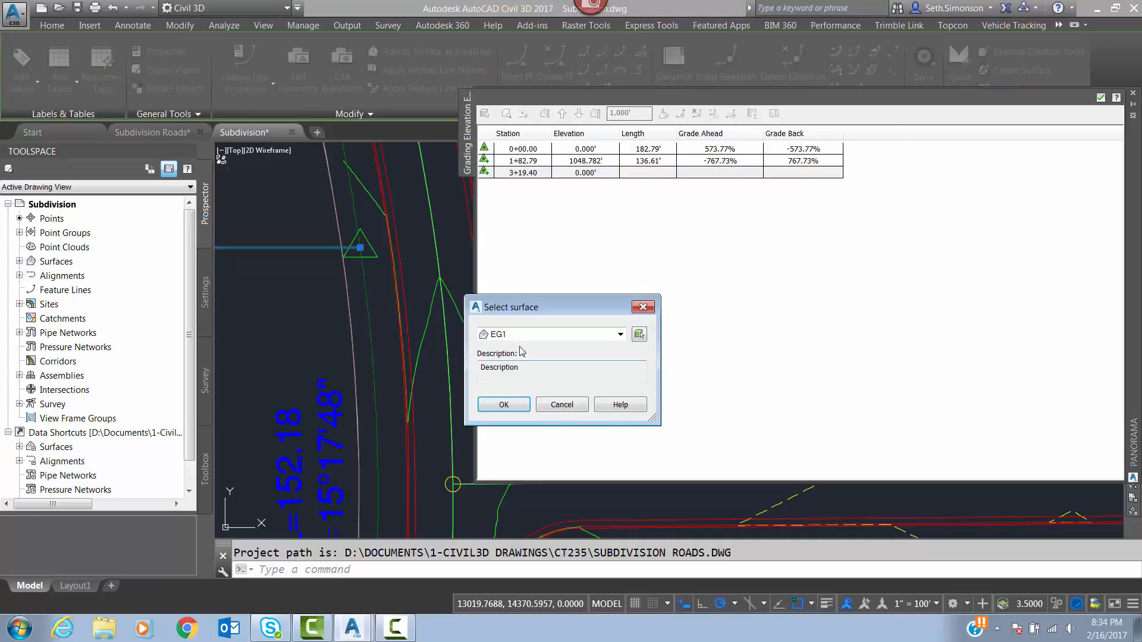
click(522, 337)
click(516, 360)
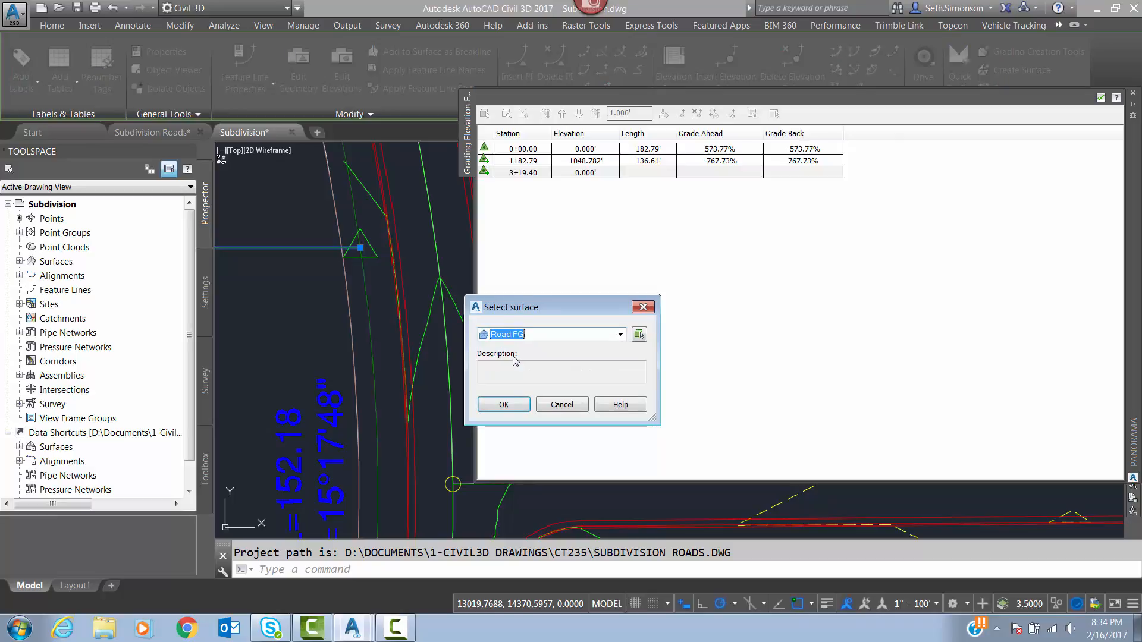
click(515, 406)
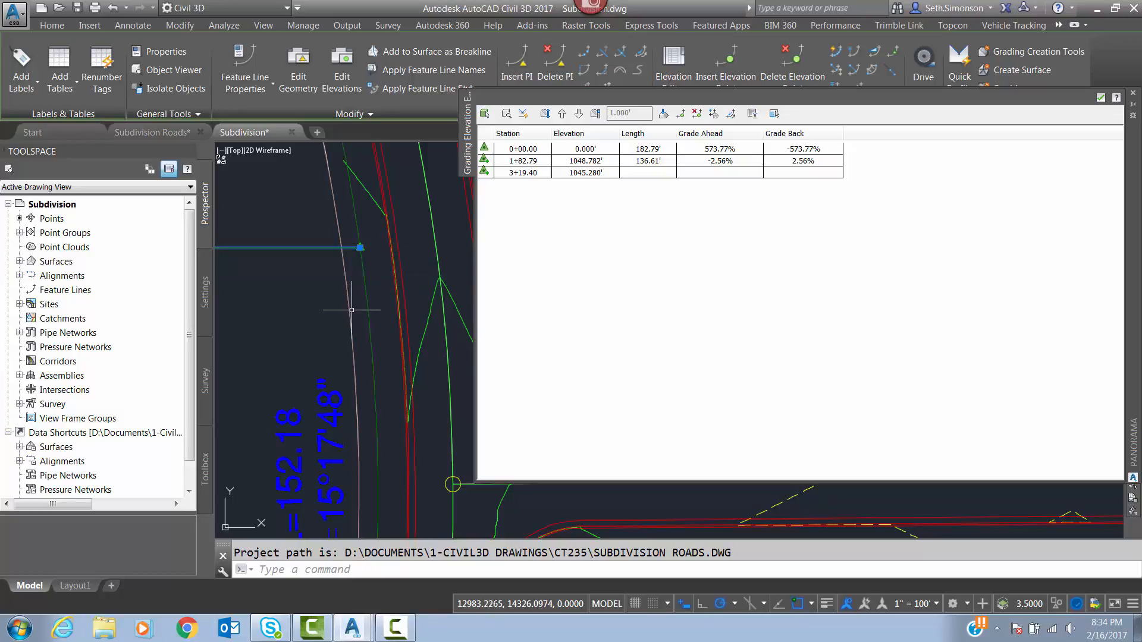
Step: Examine the north lot line feature line from its street end past the building pad to the rear lot corner
middle_drag(353, 309, 420, 306)
scroll(420, 305, down, 2)
middle_drag(412, 218, 345, 199)
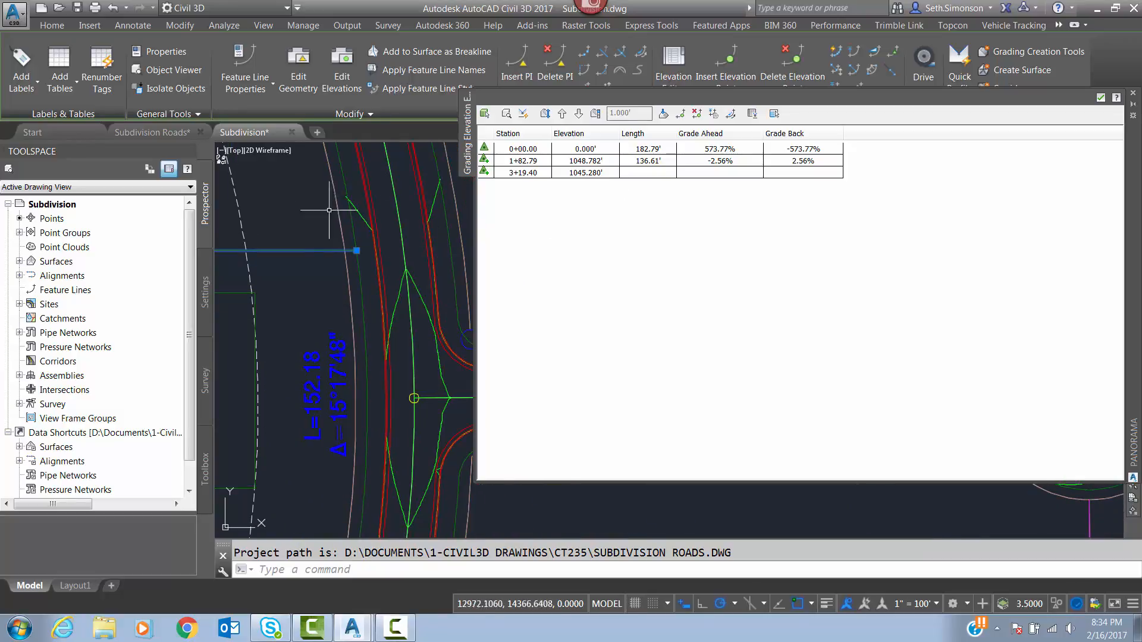
mouse_move(309, 263)
middle_down()
mouse_move(458, 239)
mouse_move(326, 246)
middle_up()
scroll(457, 239, down, 2)
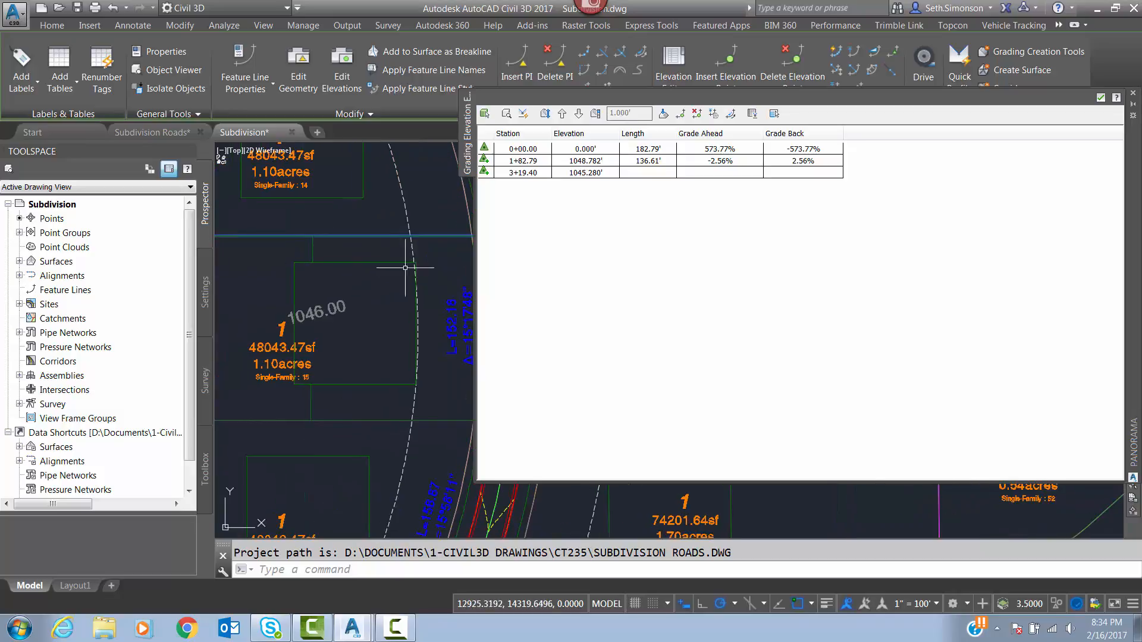
middle_drag(306, 276, 392, 269)
middle_drag(339, 254, 297, 273)
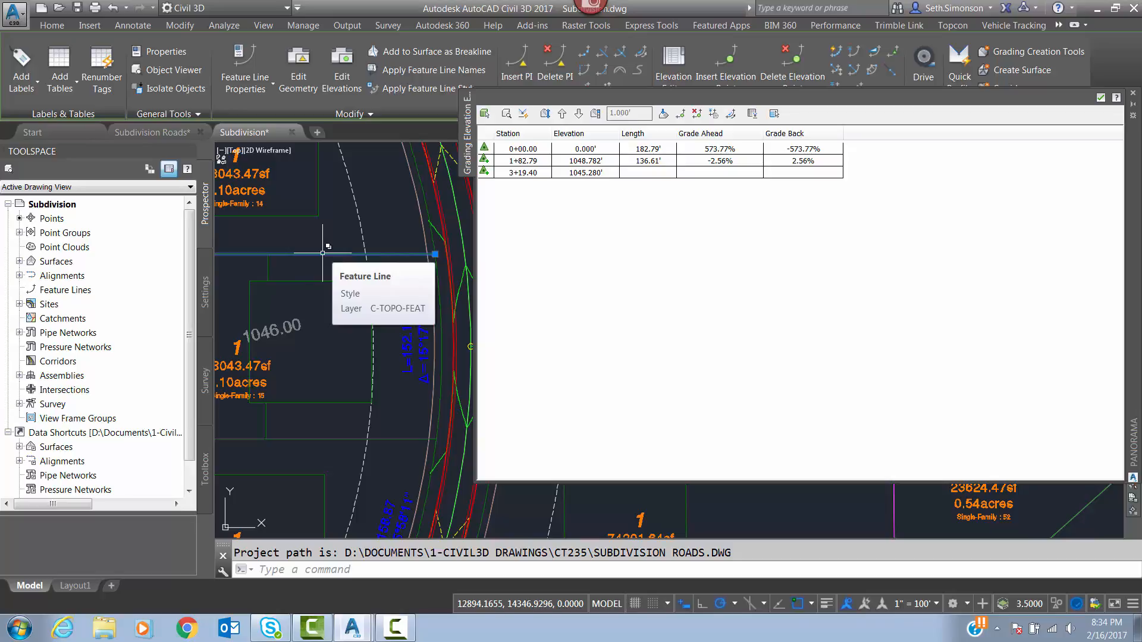
middle_drag(333, 272, 341, 256)
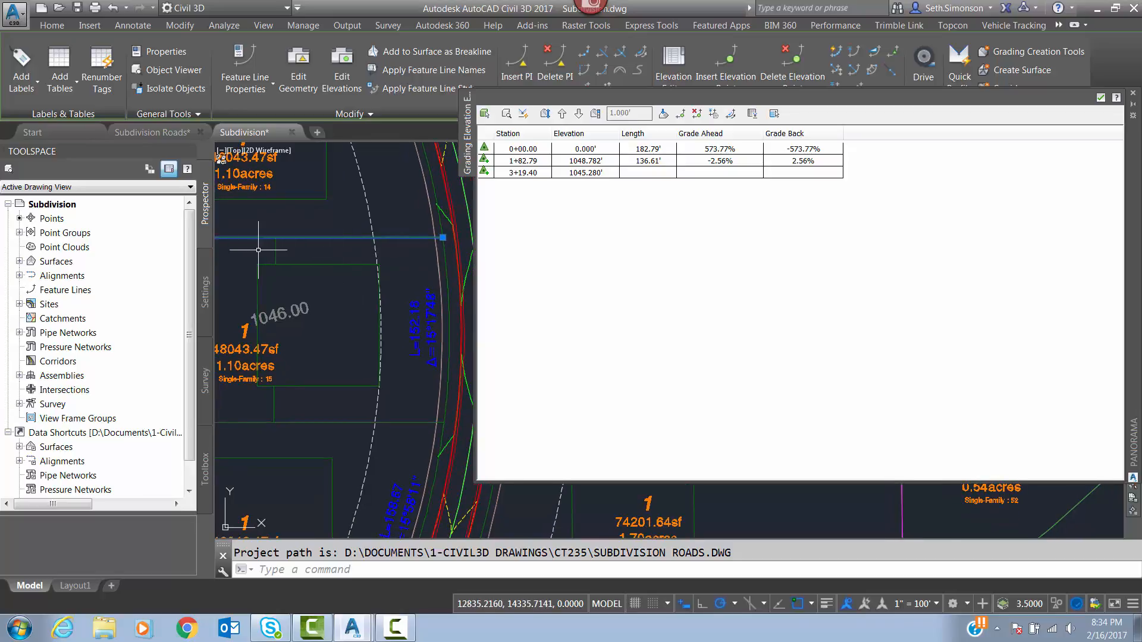
middle_drag(259, 250, 344, 245)
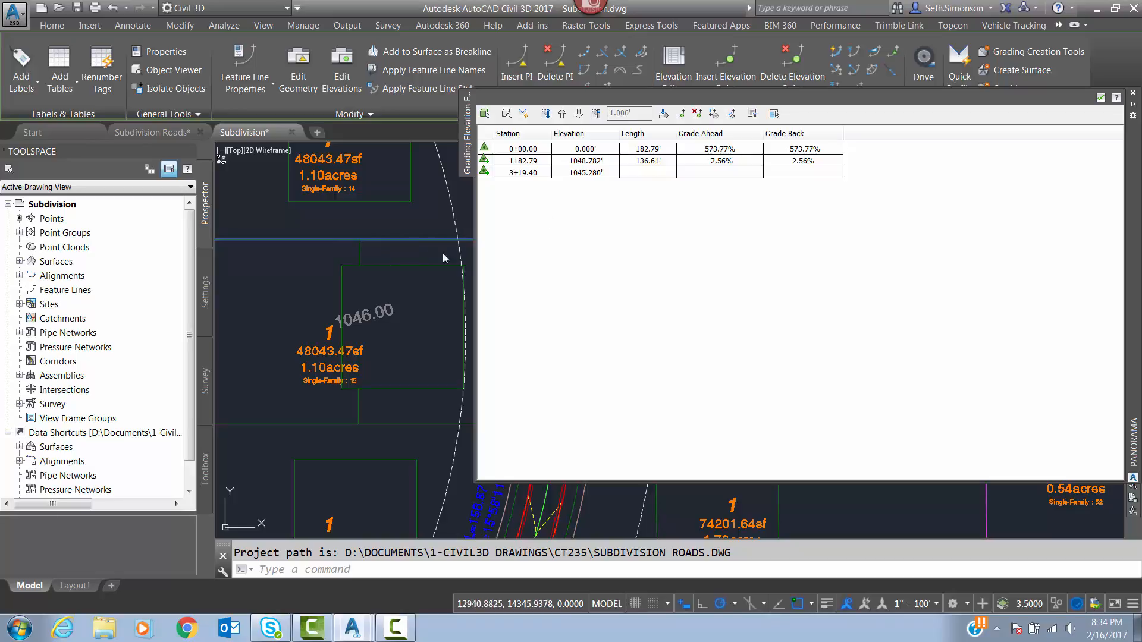
mouse_move(360, 262)
middle_down()
mouse_move(290, 269)
mouse_move(363, 232)
mouse_move(442, 216)
middle_up()
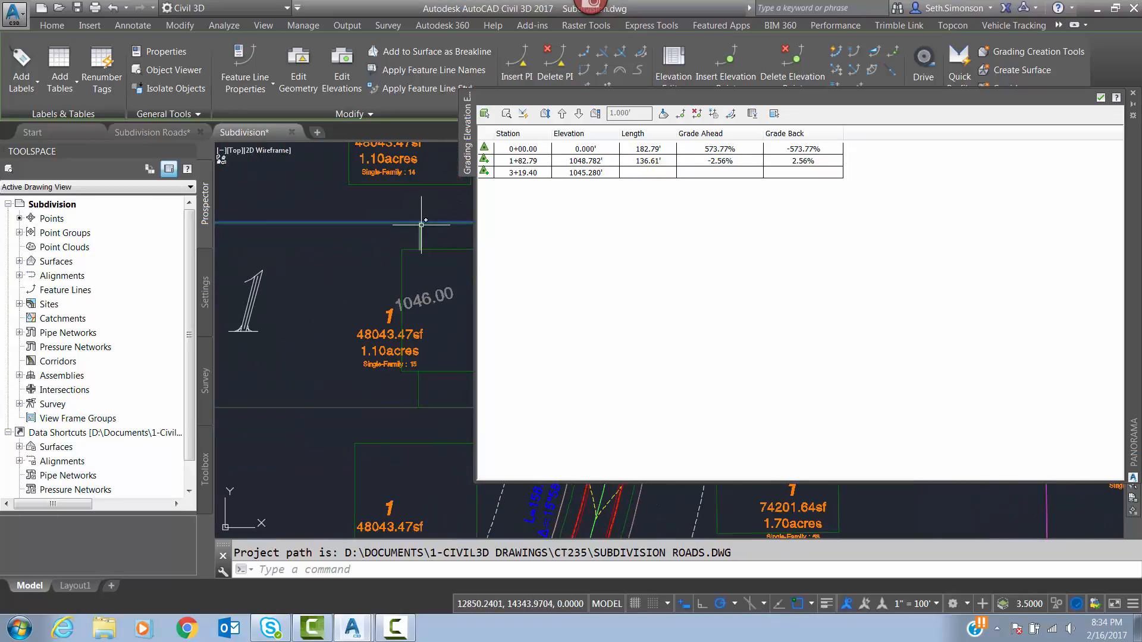
middle_drag(342, 228, 421, 222)
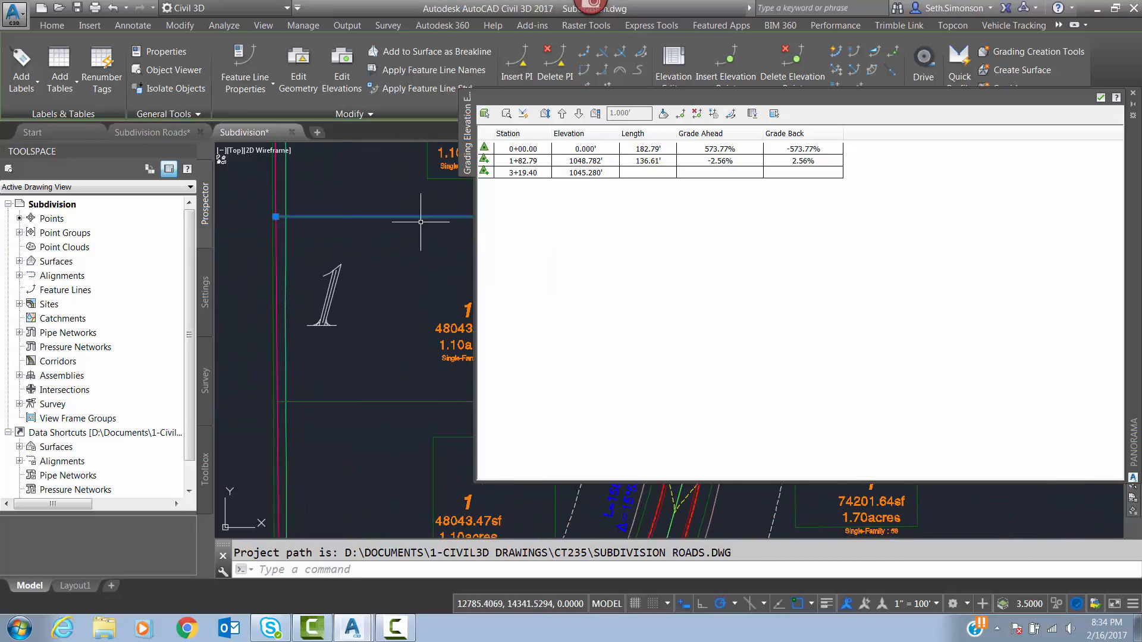
scroll(357, 220, down, 1)
scroll(321, 241, down, 1)
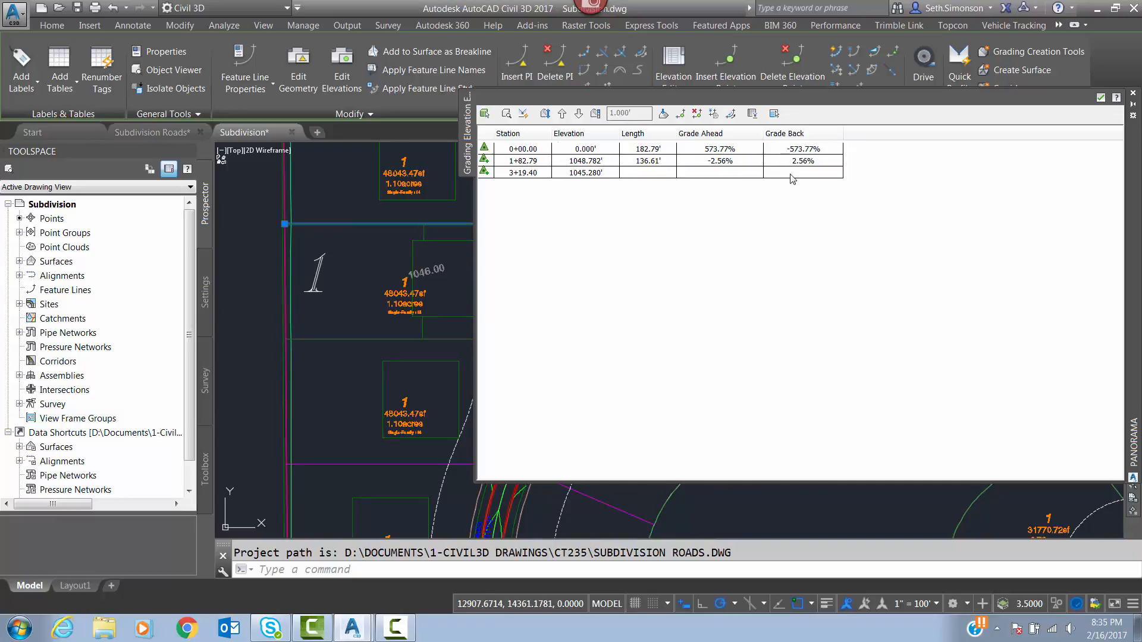
Step: Set the grade back at station 0+00.00 of the north lot line feature line to -1%
click(804, 153)
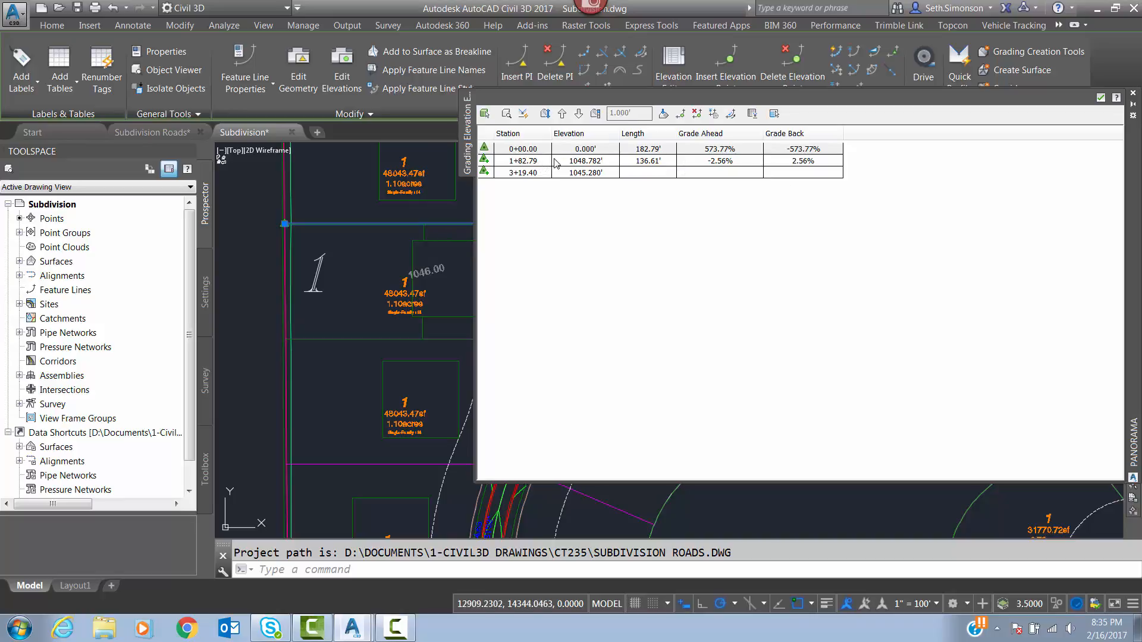
click(806, 152)
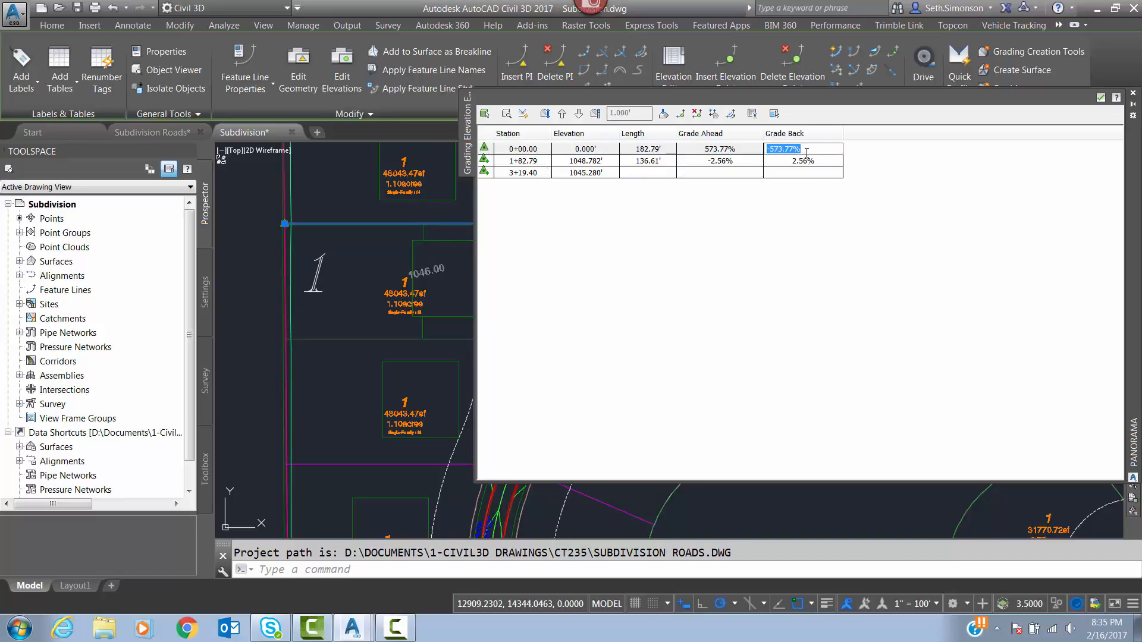
text(-1)
key(Return)
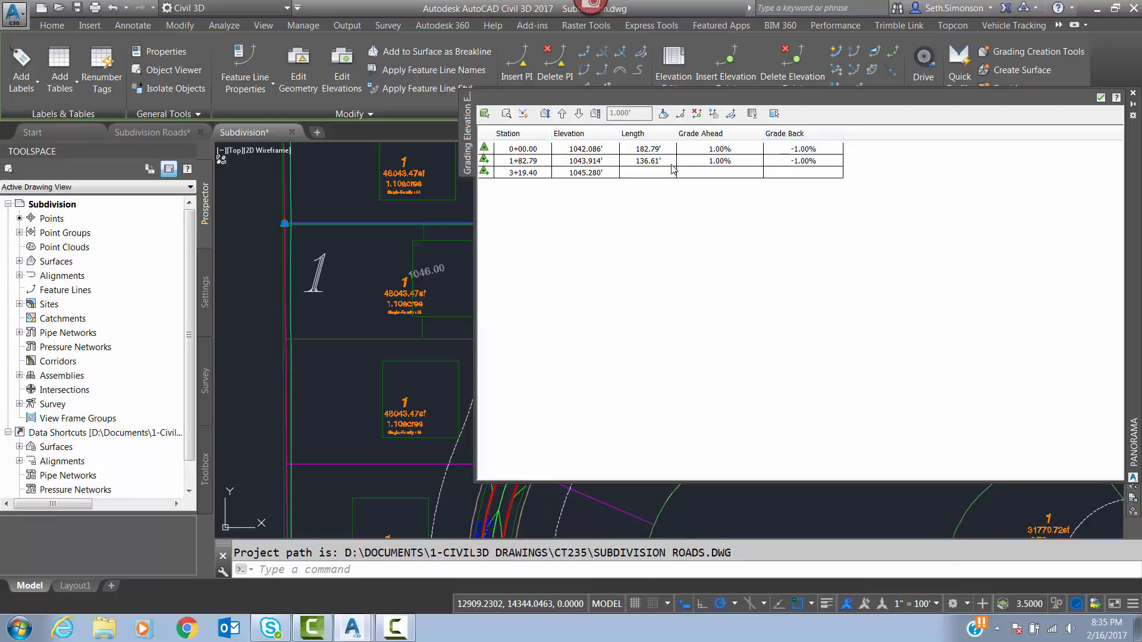
Step: Set the grade back at station 1+82.79, beside the building pad, to 2.5%
click(590, 164)
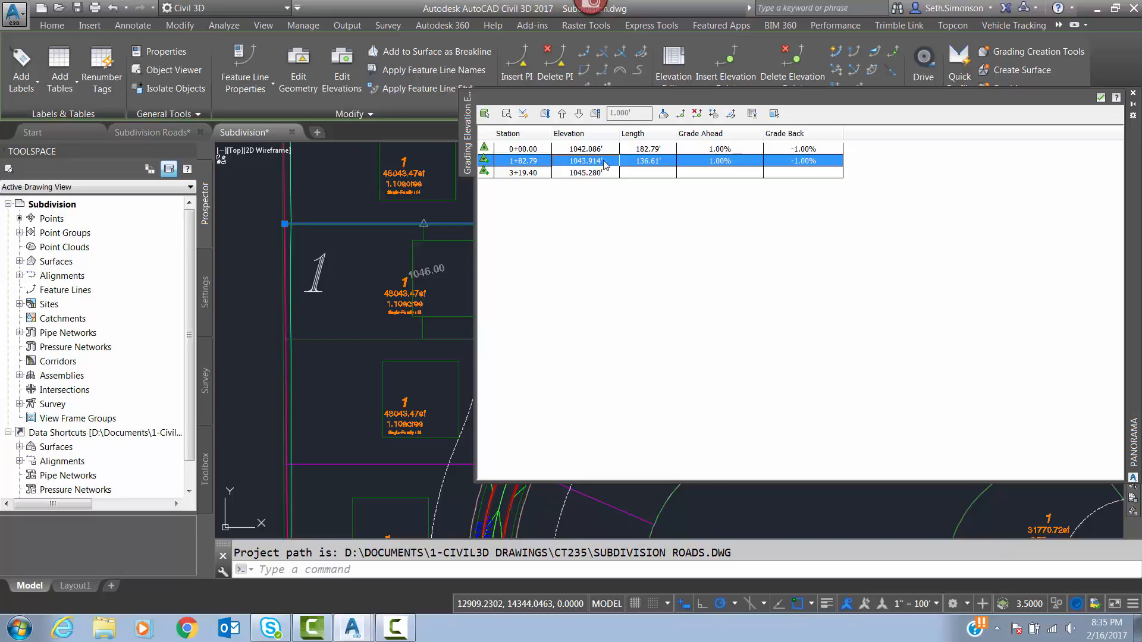
click(815, 161)
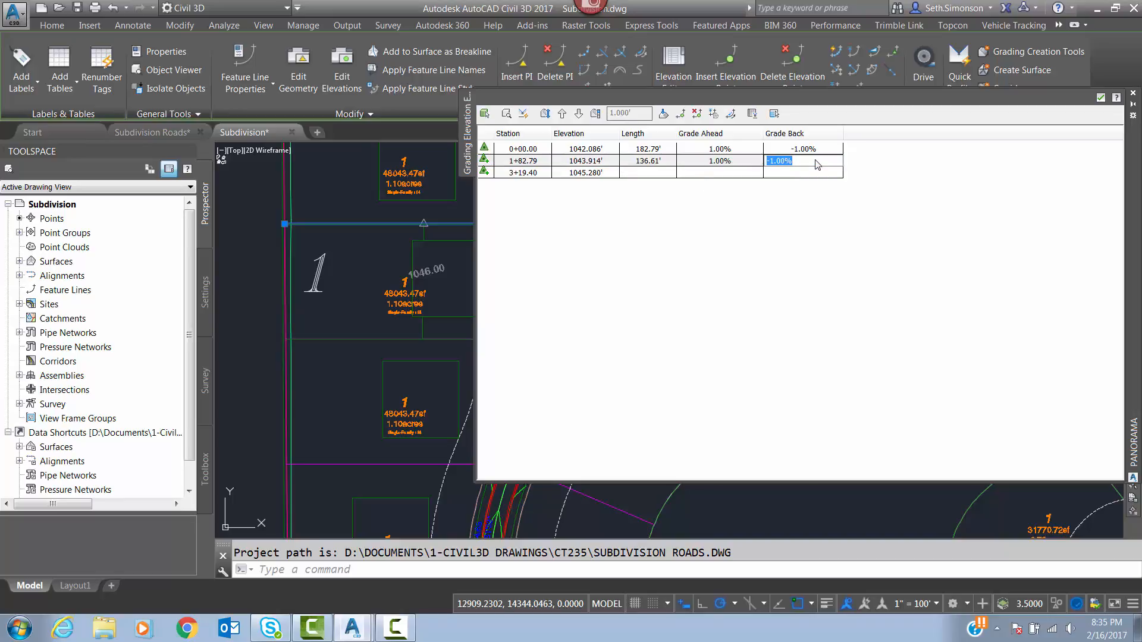
text(2.5)
key(Return)
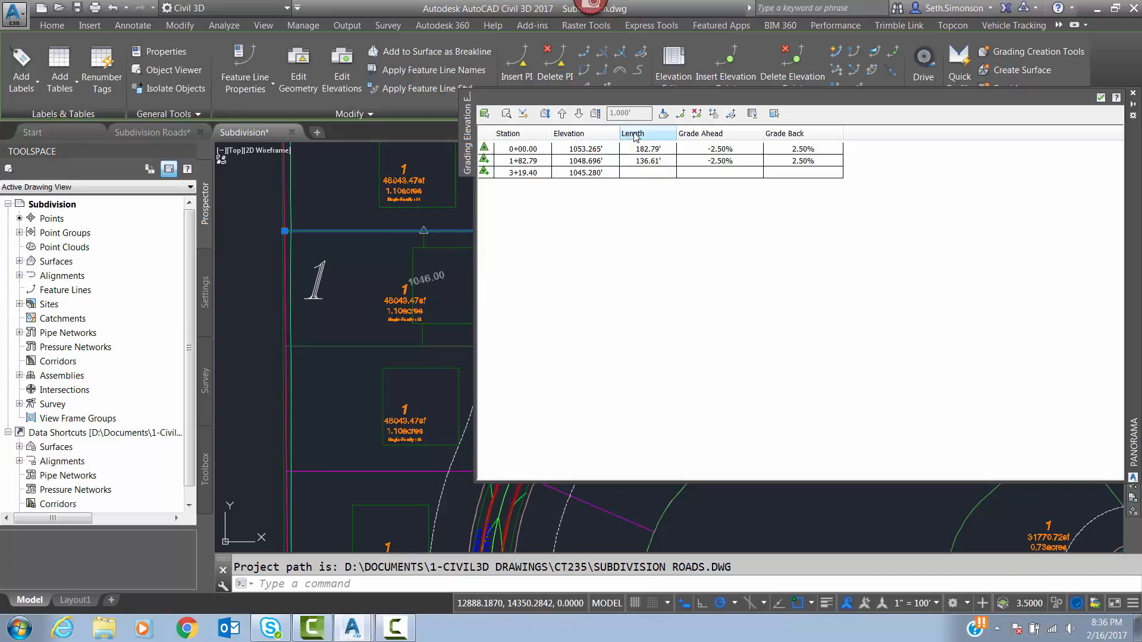
Step: Insert an elevation point at the pad line's crossing, station 1+82.79, with elevation 1048.696'
click(681, 114)
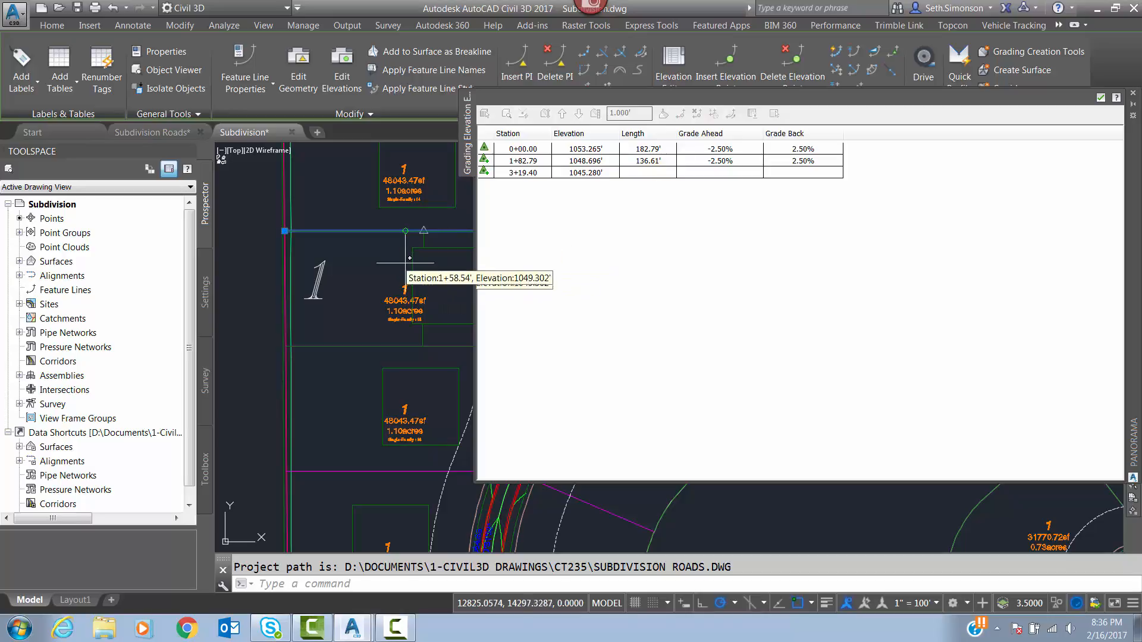
scroll(422, 230, up, 2)
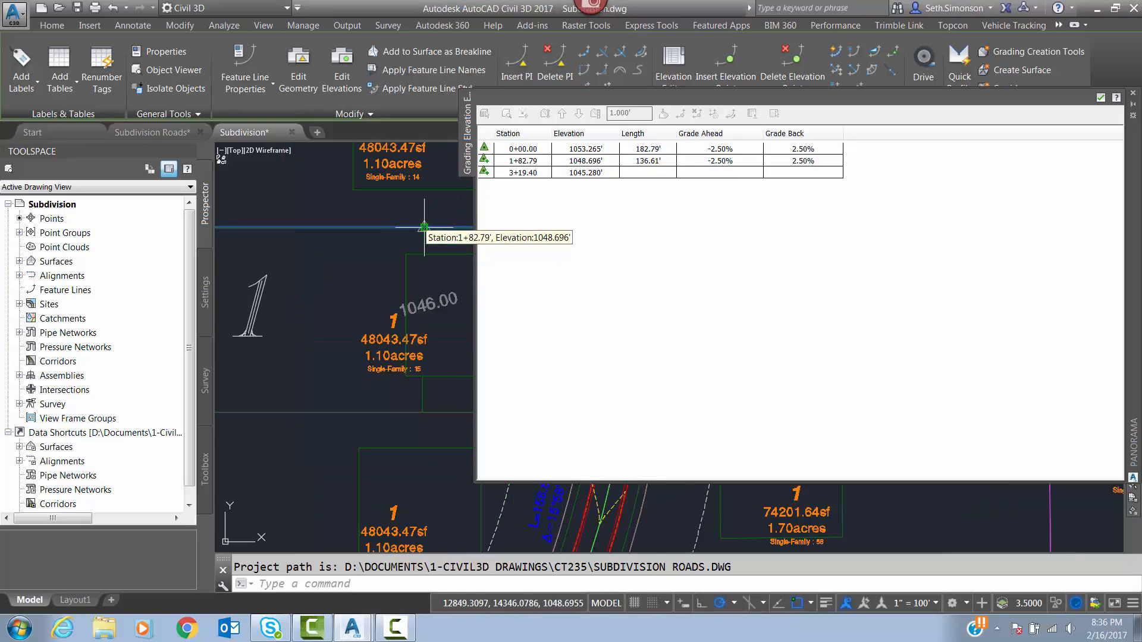
click(421, 230)
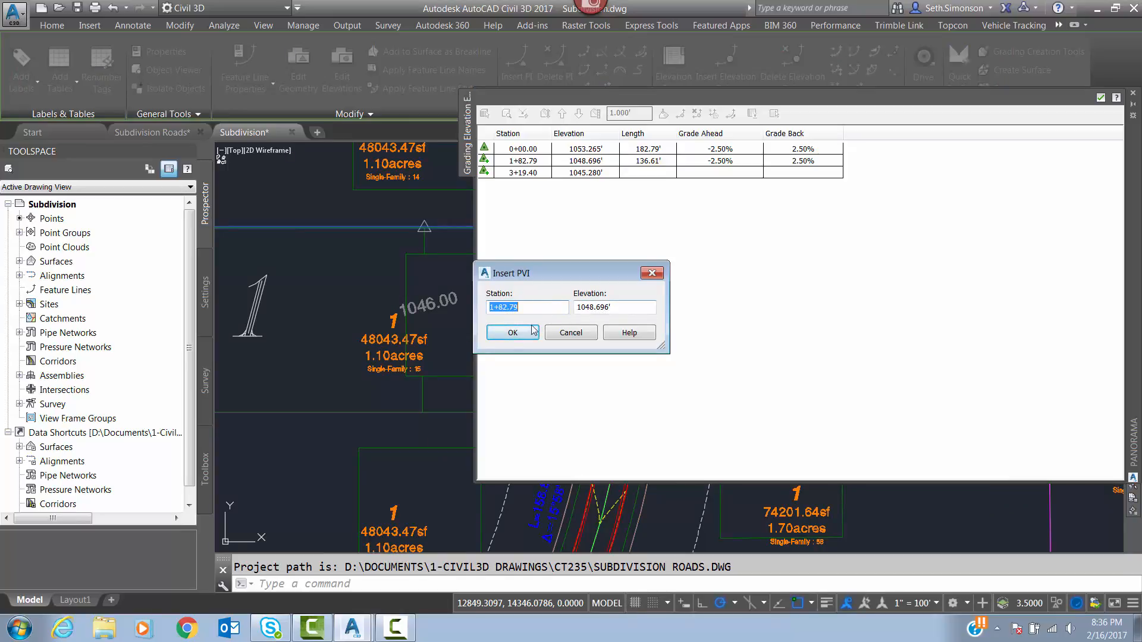
click(513, 333)
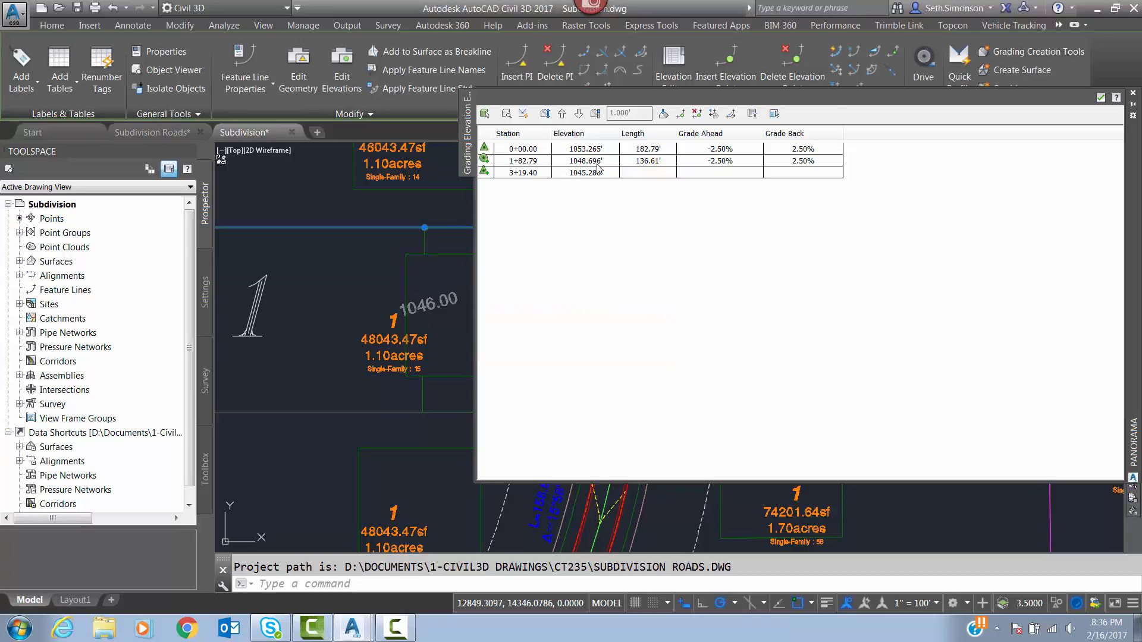
Step: Set the grade back of the rear segment, from station 0+00.00 to the inserted elevation point, to -1%
click(801, 153)
click(800, 150)
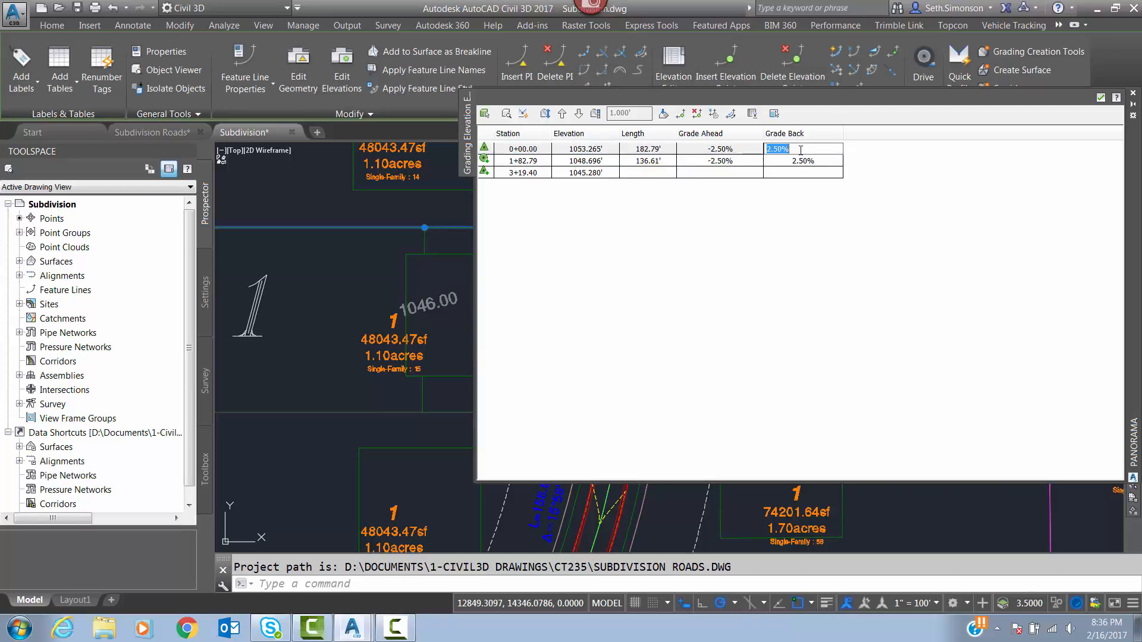
text(-1)
key(Return)
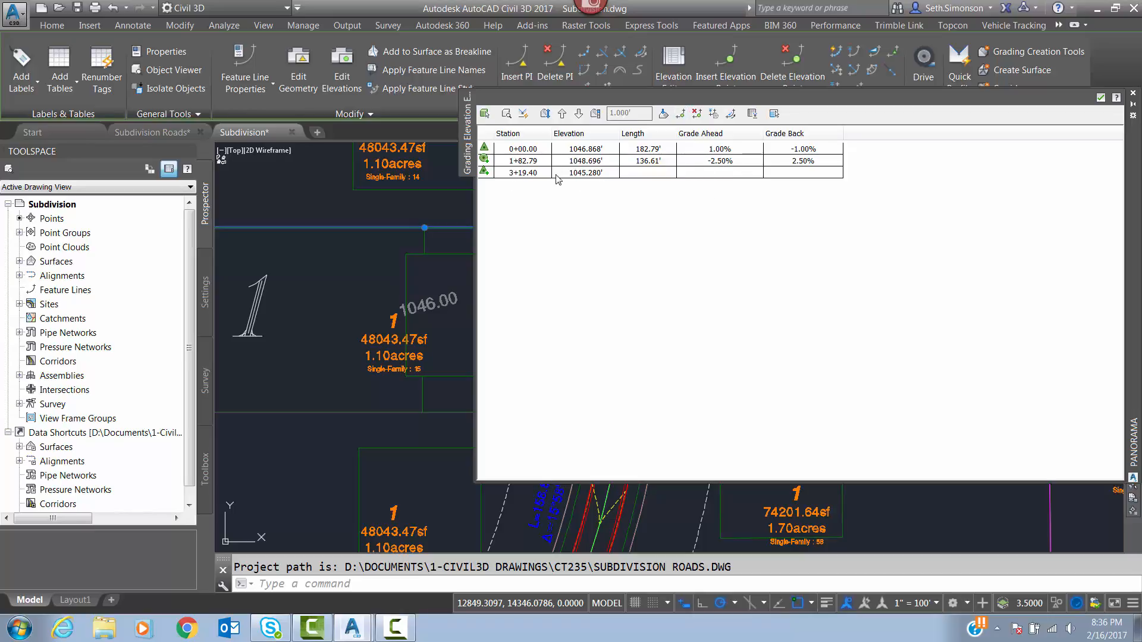
Step: Review the north lot line feature line between the building pad and the road, and finish editing its elevations
mouse_move(416, 250)
middle_down()
mouse_move(231, 266)
mouse_move(423, 272)
mouse_move(326, 254)
middle_up()
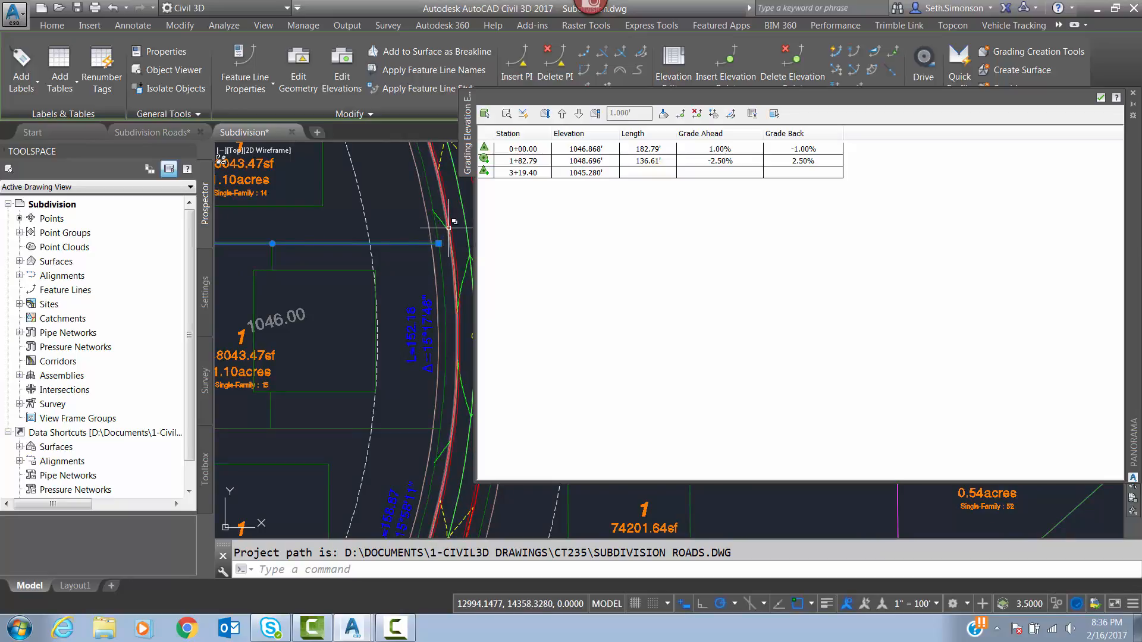
mouse_move(317, 264)
middle_down()
mouse_move(442, 266)
mouse_move(380, 313)
middle_up()
scroll(389, 290, down, 2)
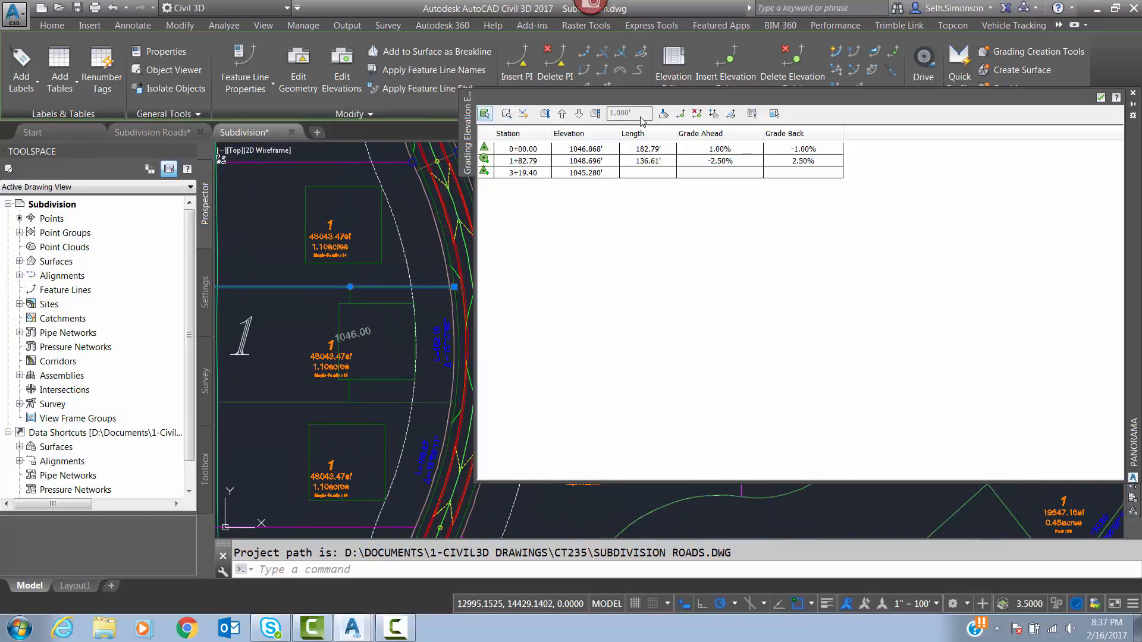
click(1100, 98)
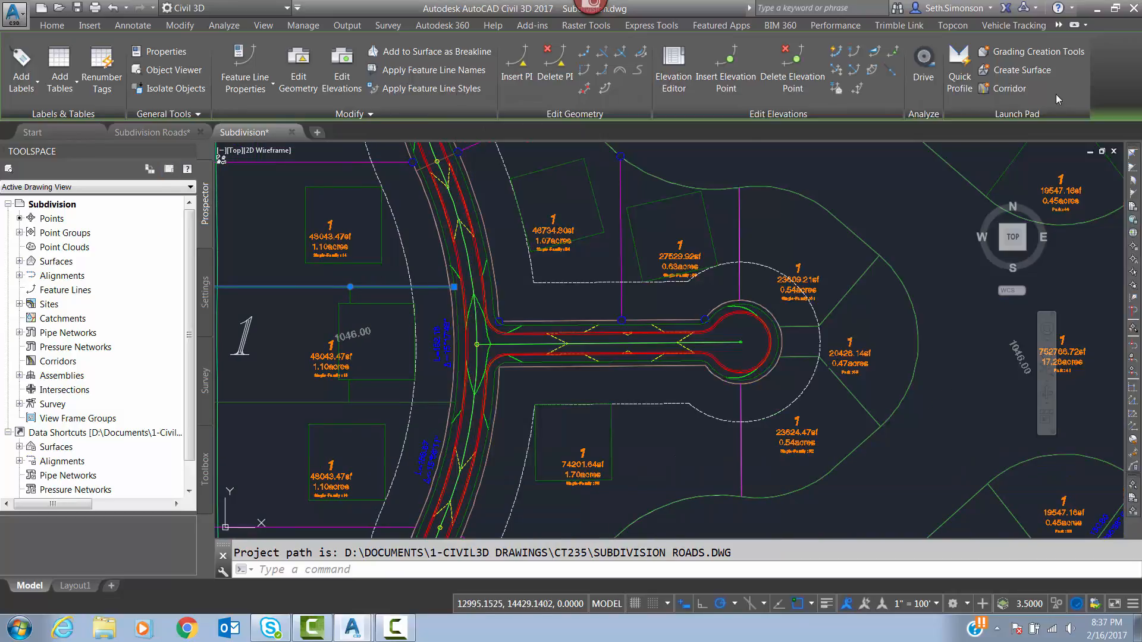
Step: Check the elevations and grade of the short feature line joining lot 15's building pad to the north lot line
key(Escape)
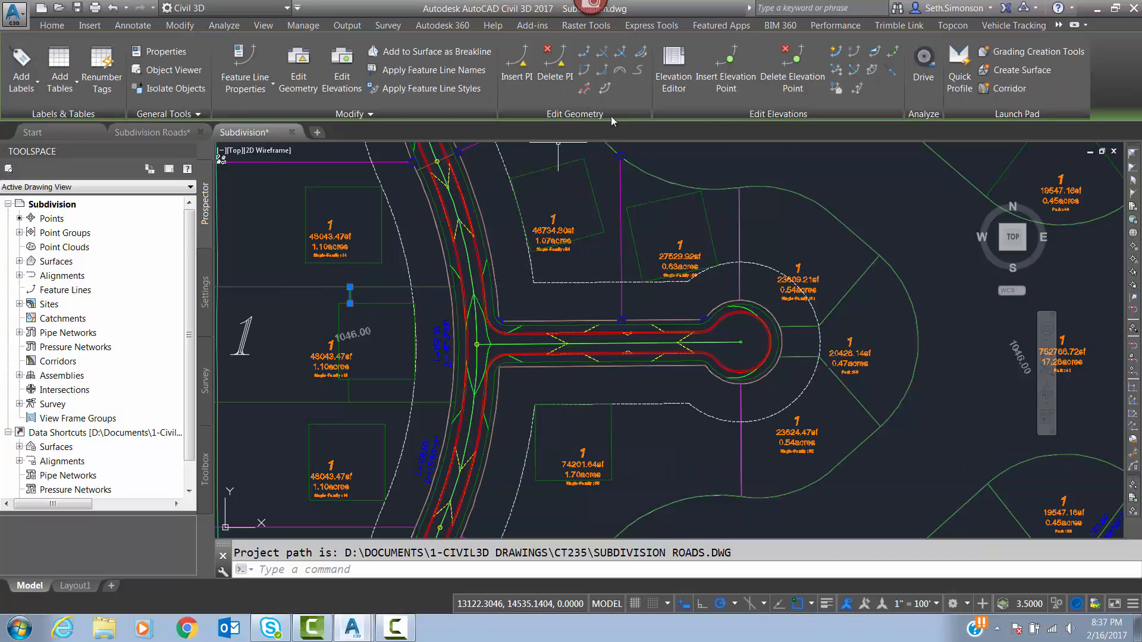
click(674, 66)
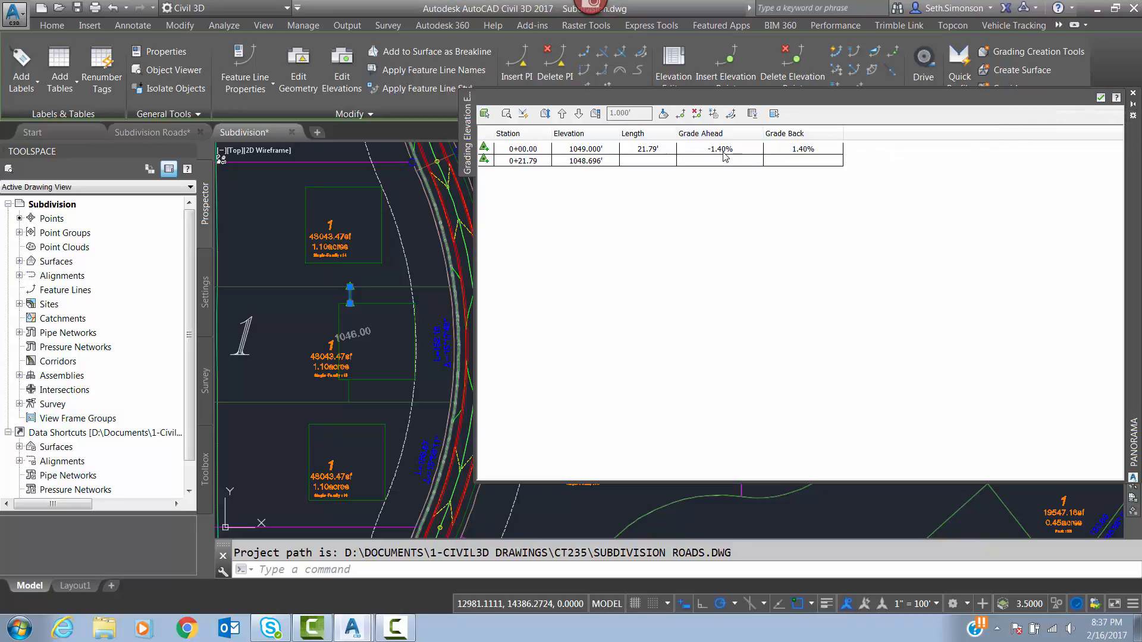
click(1101, 98)
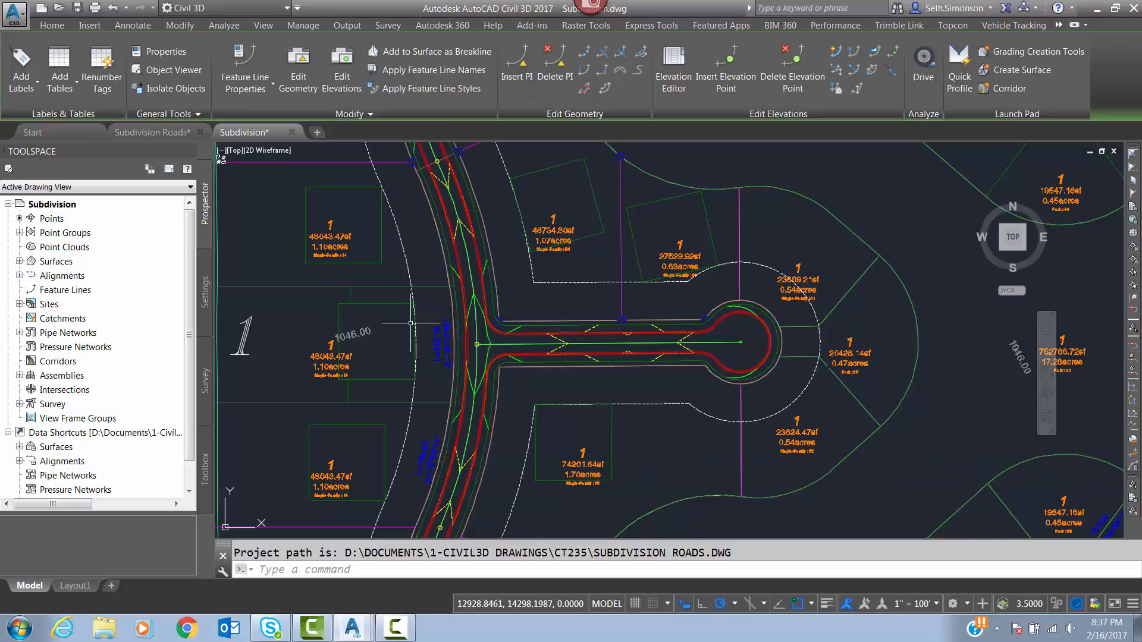
Step: Insert an elevation point on lot 15's south lot line feature line at the pad line's crossing, station 1+79.63, with elevation 1048.701'
middle_drag(300, 334, 472, 303)
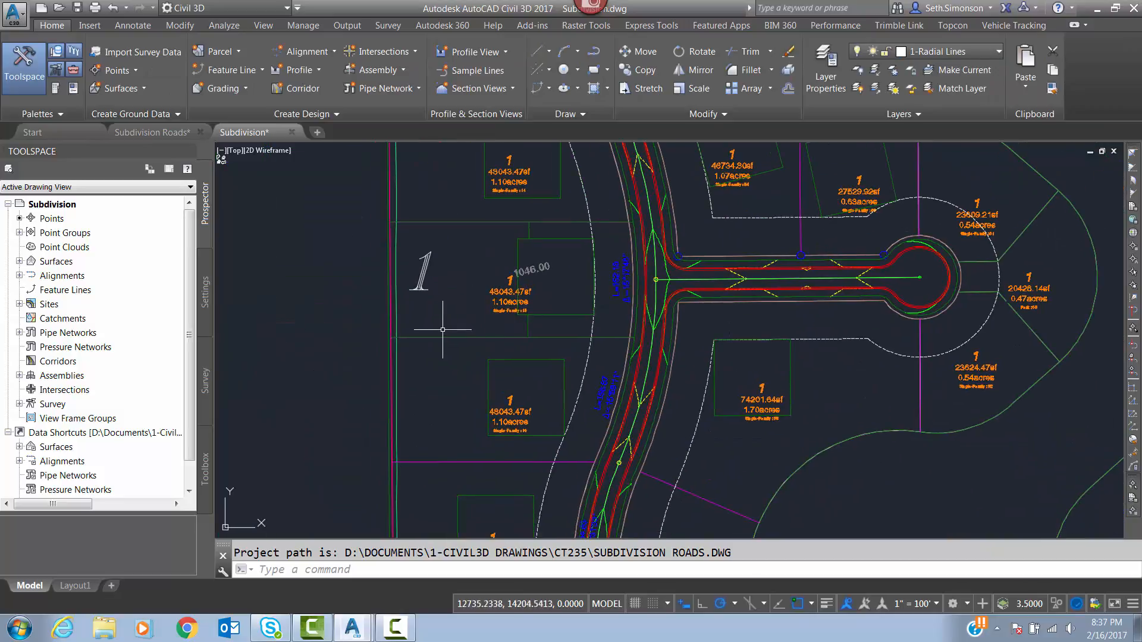
click(488, 337)
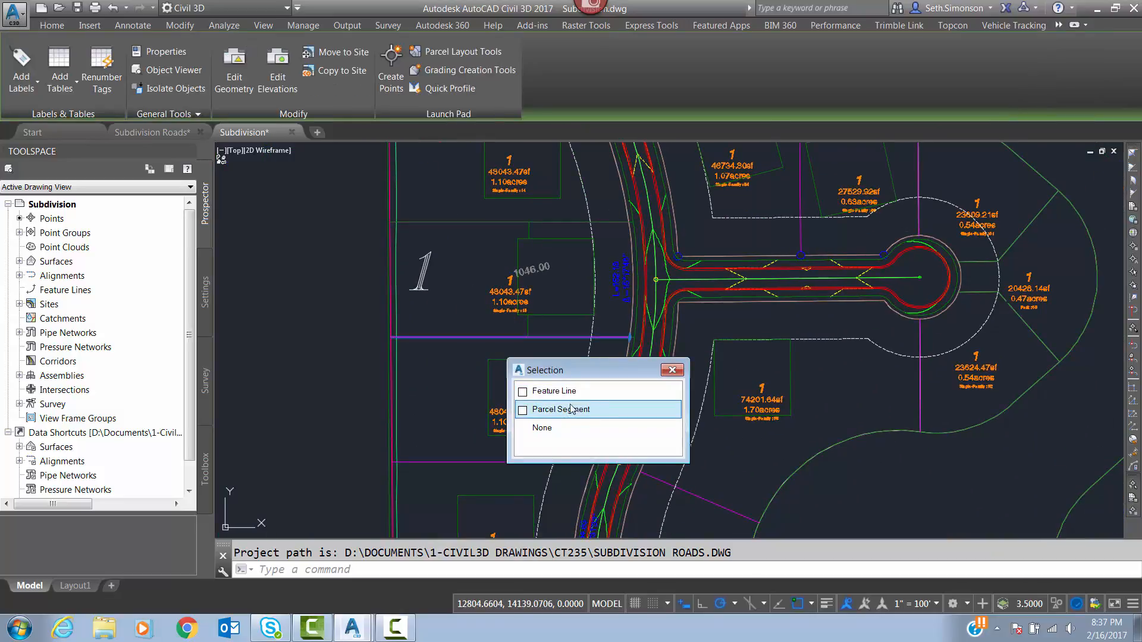
click(550, 388)
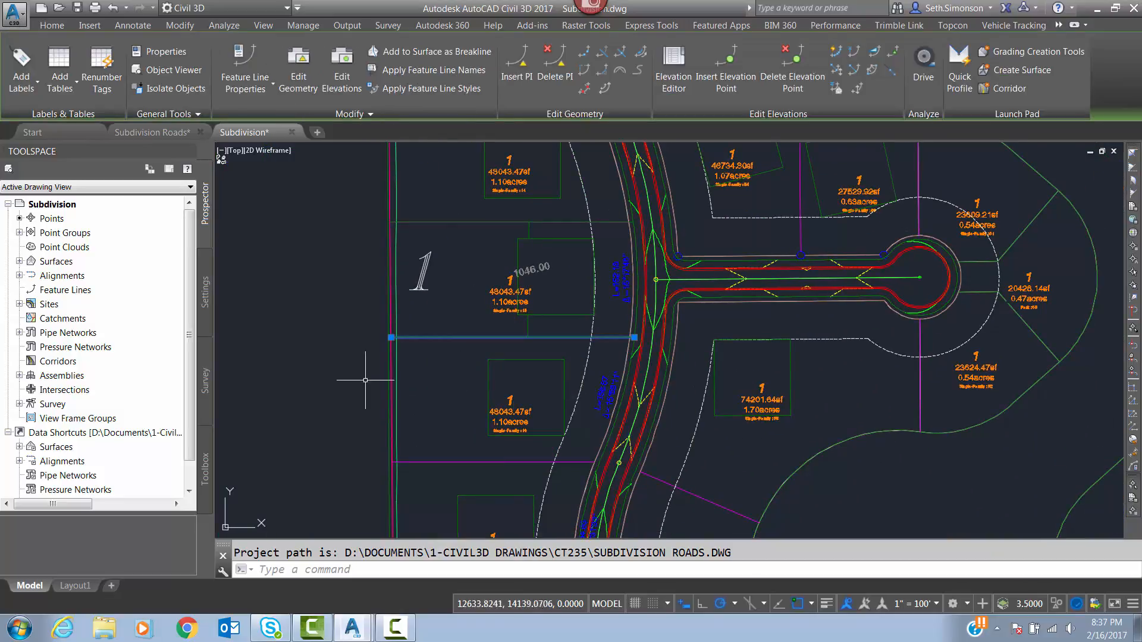
click(673, 65)
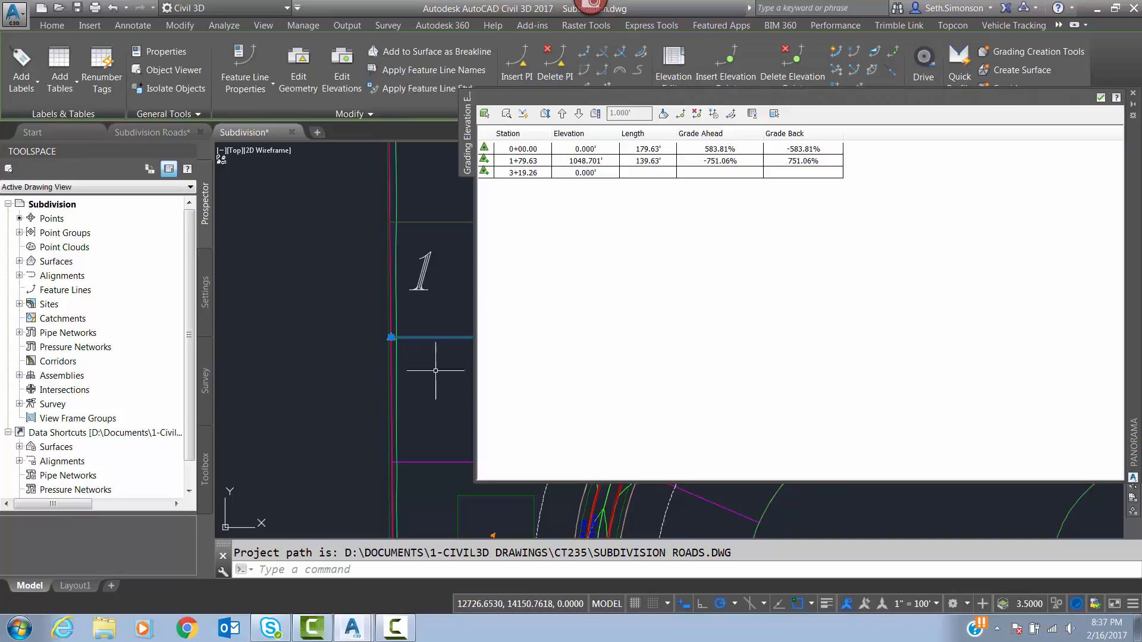
middle_drag(436, 370, 256, 379)
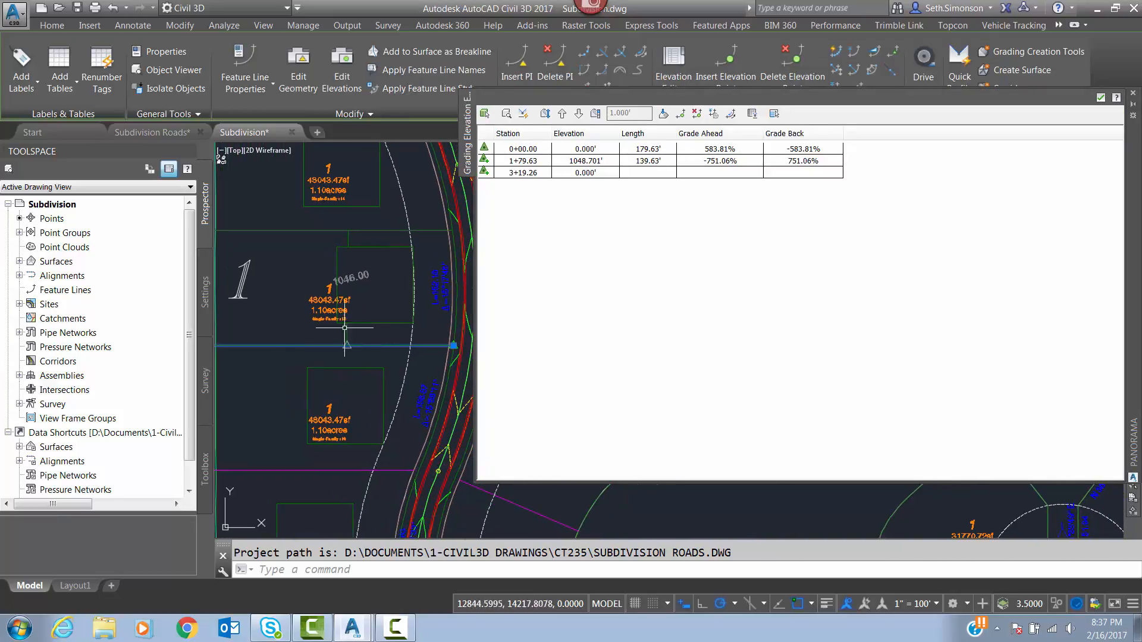
click(681, 115)
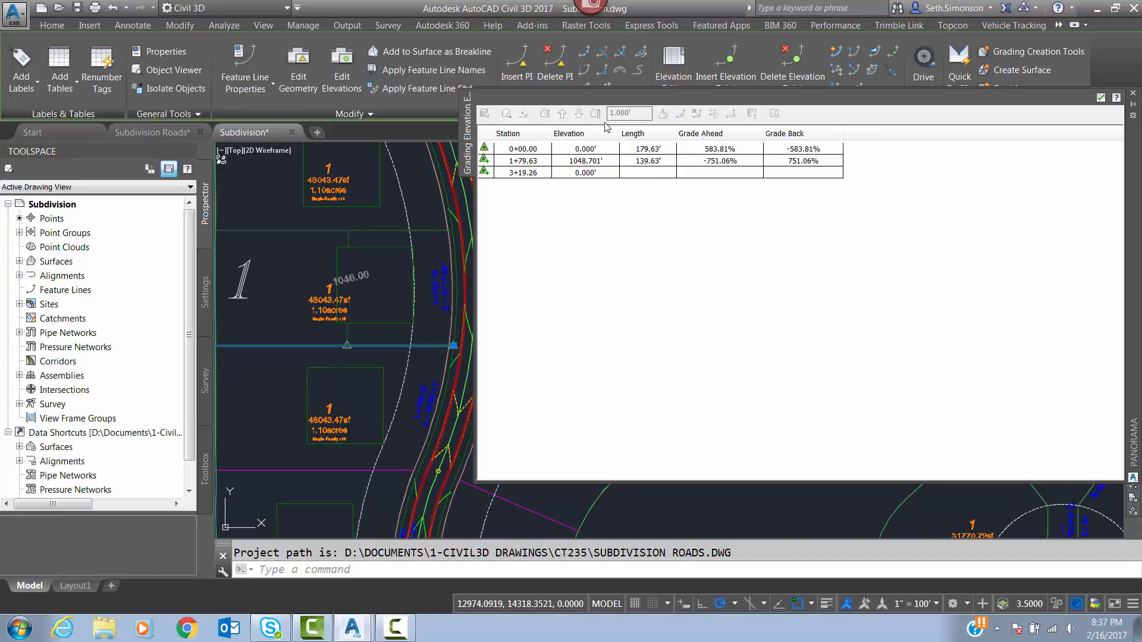
click(347, 345)
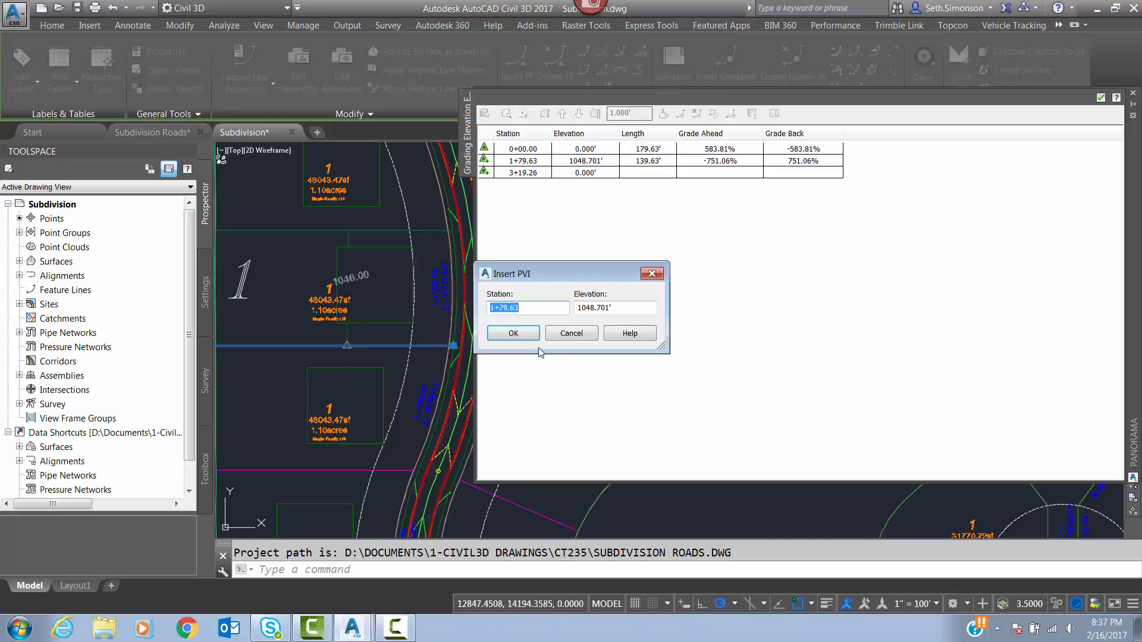
click(497, 334)
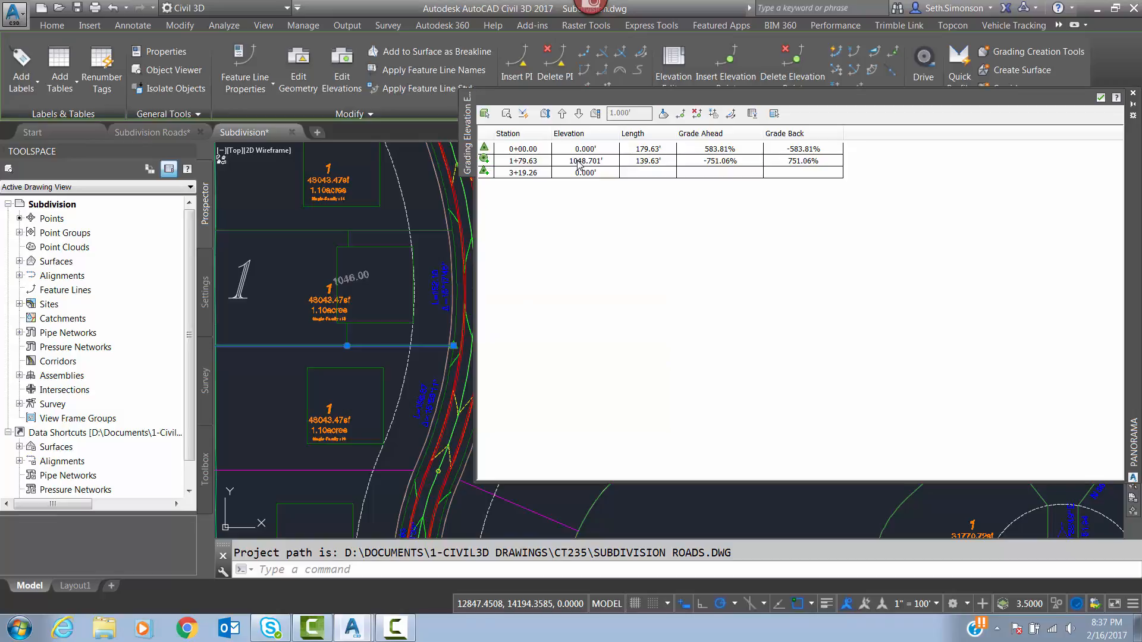
Step: Take the elevation of the south lot line's road end, station 3+19.26, from the Road FG surface
click(490, 174)
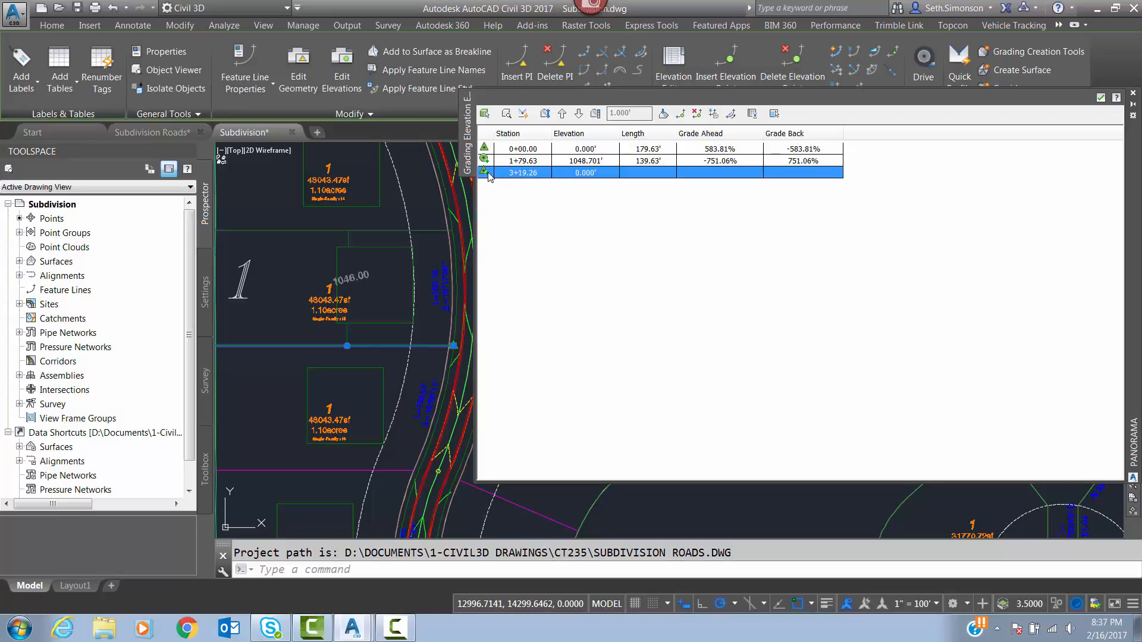
middle_drag(456, 329, 330, 325)
scroll(351, 343, up, 4)
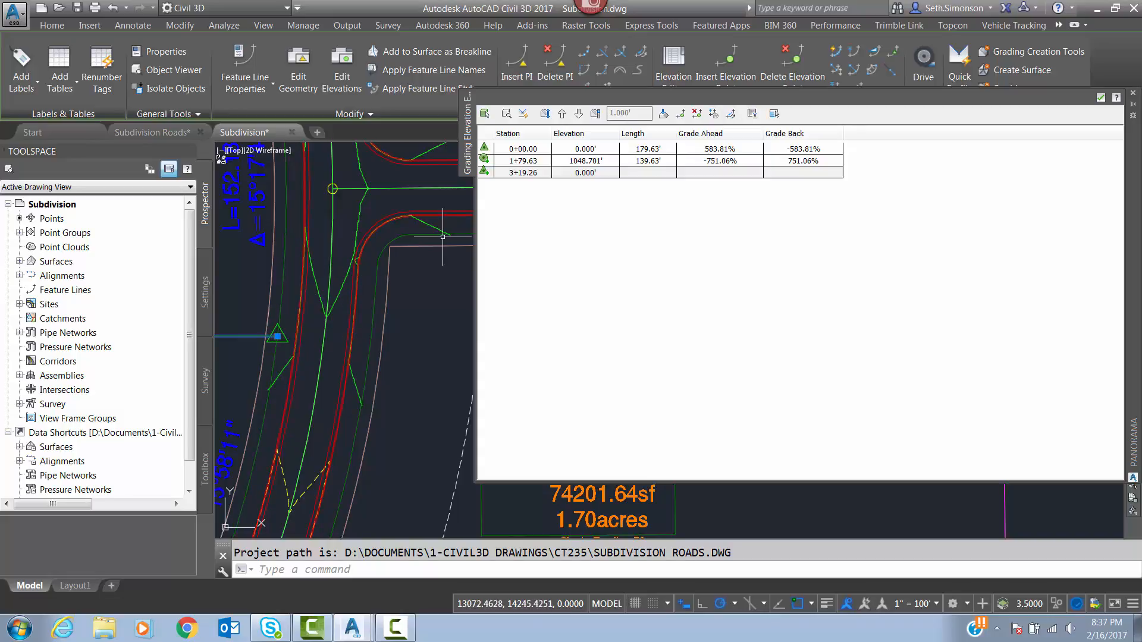
click(714, 114)
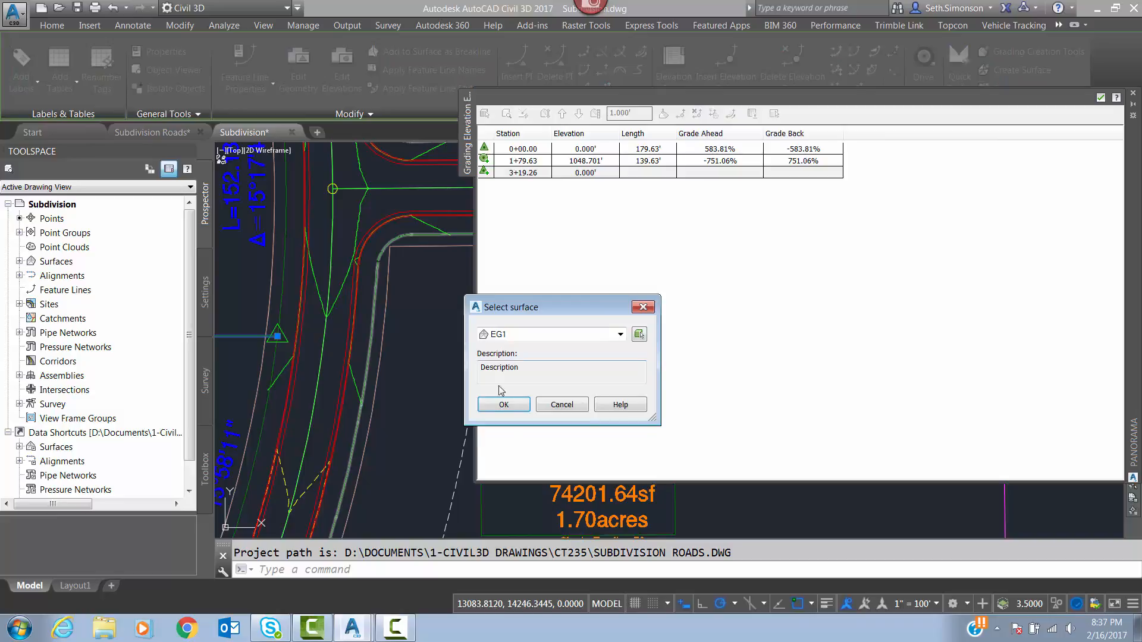
click(515, 336)
click(510, 361)
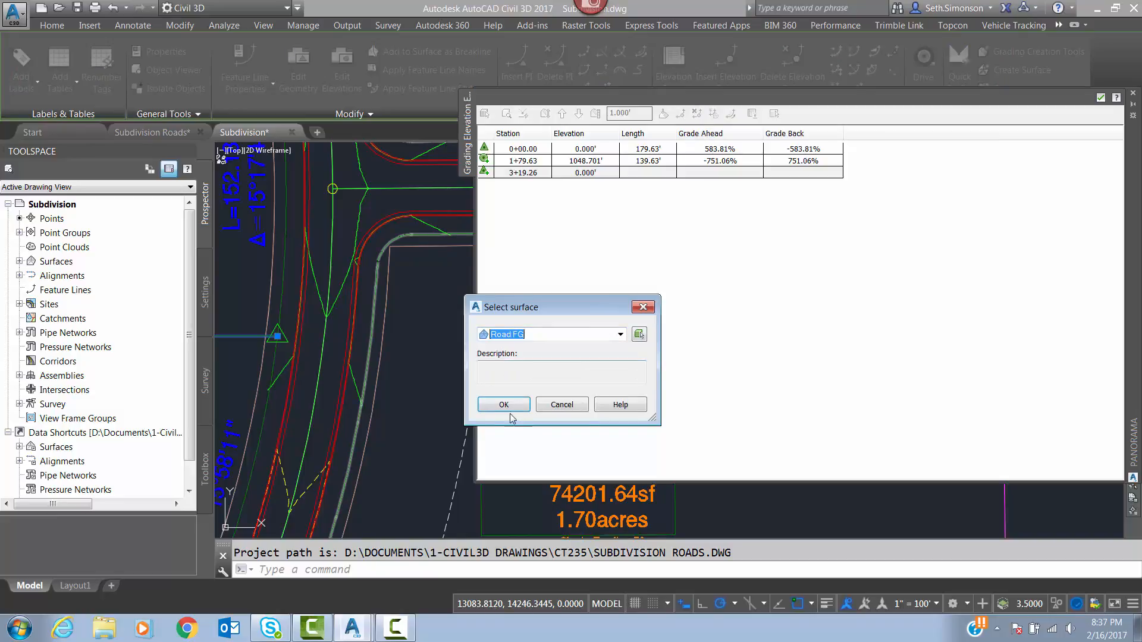
key(Return)
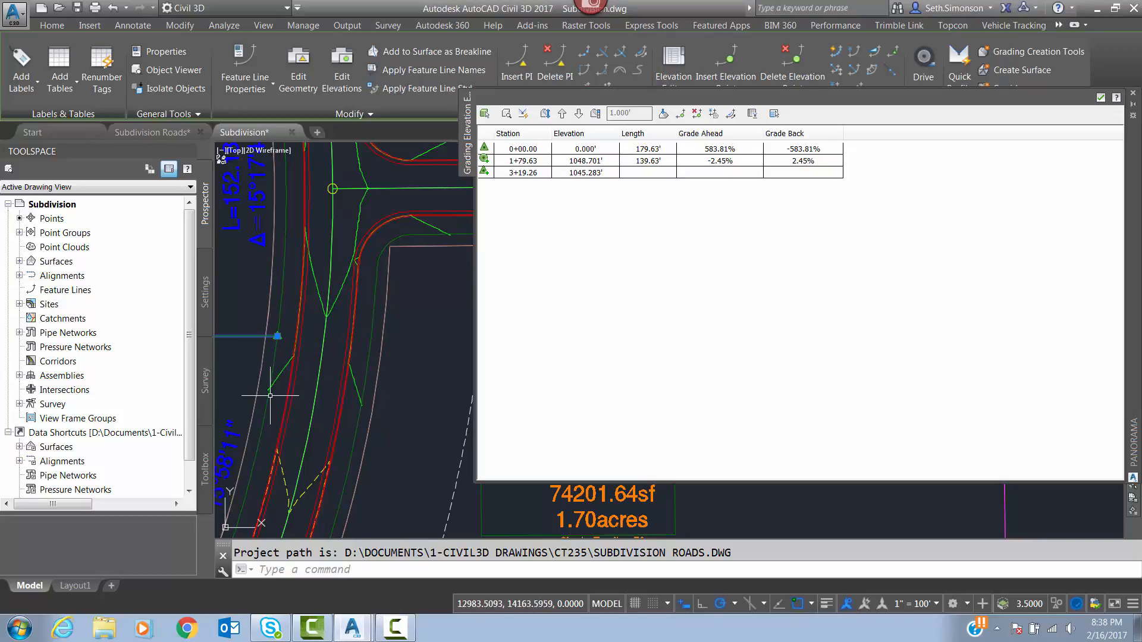
Step: Set the grade back at station 0+00.00 of the south lot line feature line to -1%
scroll(271, 345, down, 4)
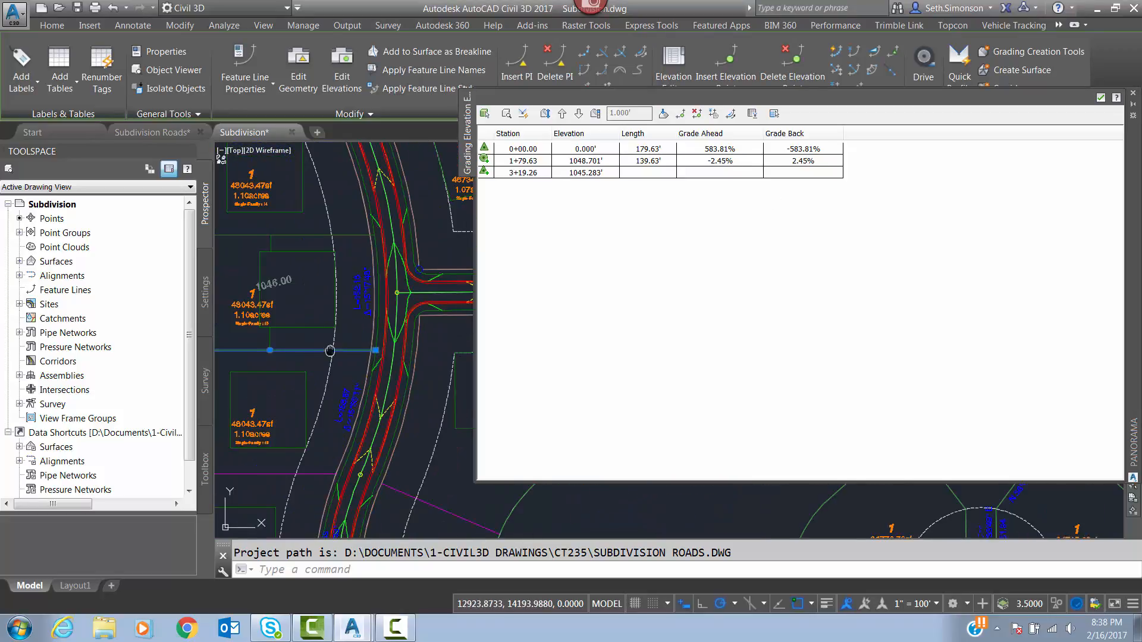
middle_drag(329, 349, 342, 347)
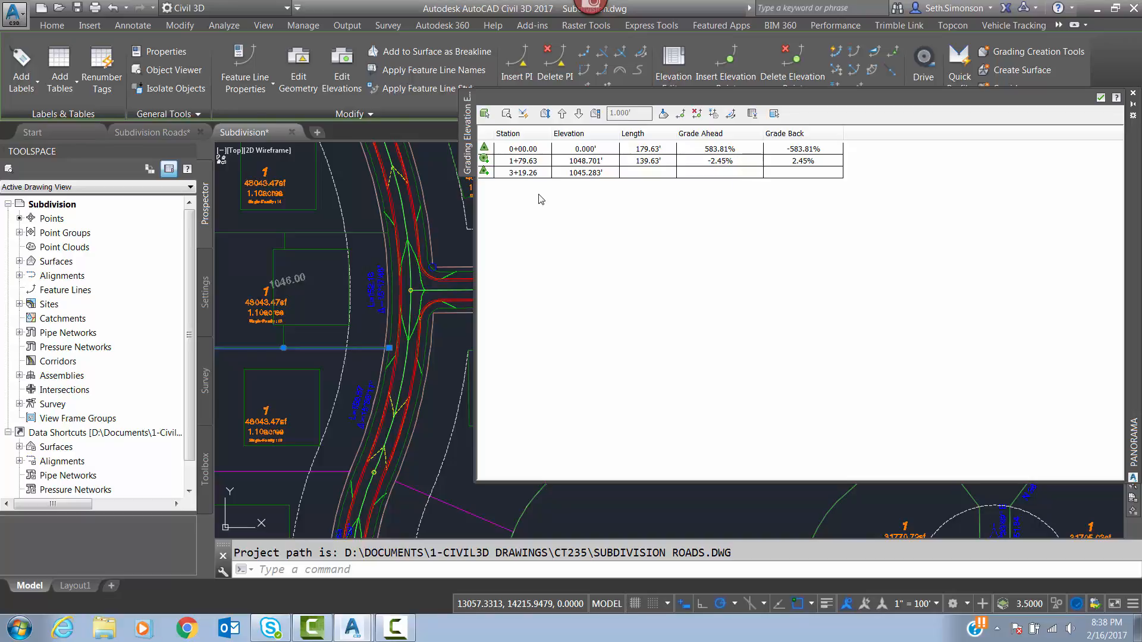
middle_drag(283, 348, 311, 343)
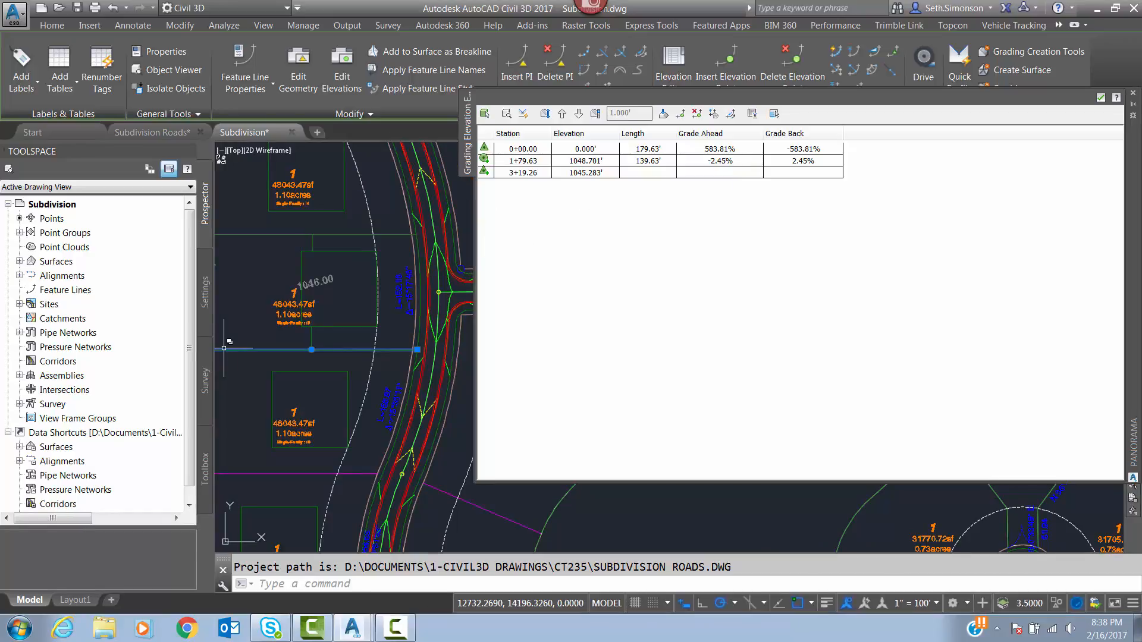
click(803, 153)
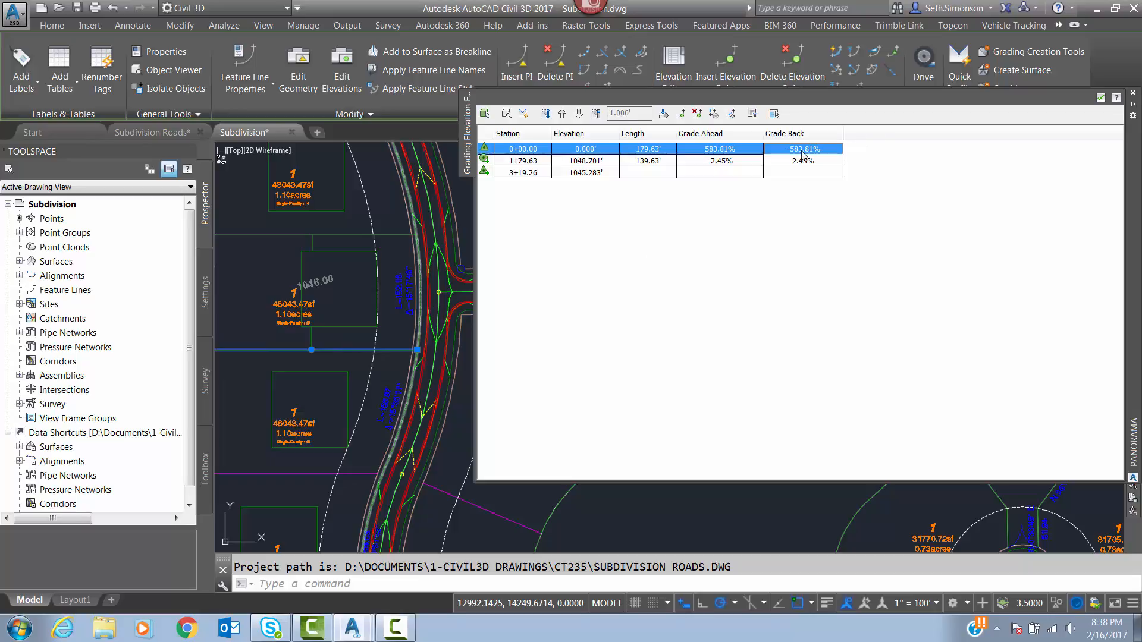
click(803, 153)
text(-1)
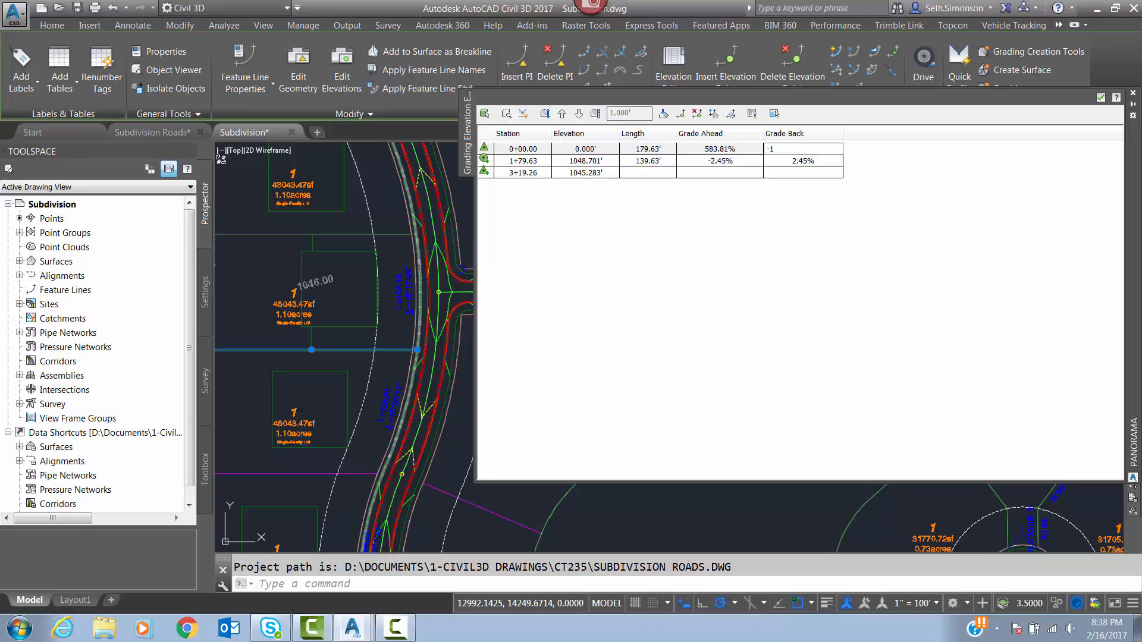
key(Return)
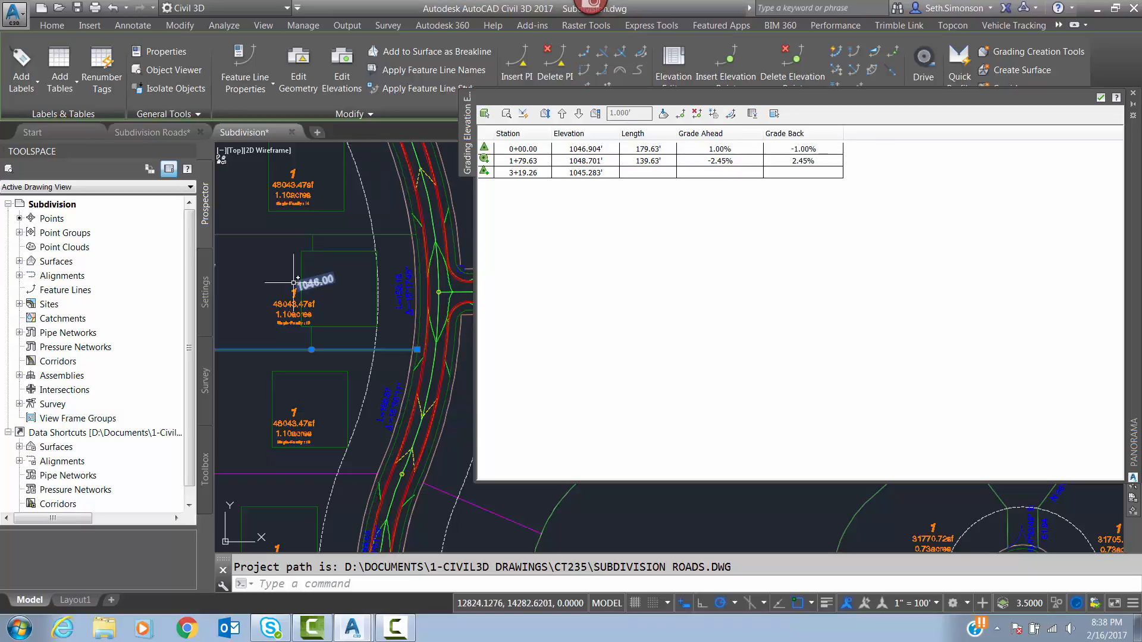
Step: Review the south lot line feature line from the rear corner to the road, and finish editing its elevations
mouse_move(251, 306)
middle_down()
mouse_move(429, 315)
mouse_move(371, 317)
middle_up()
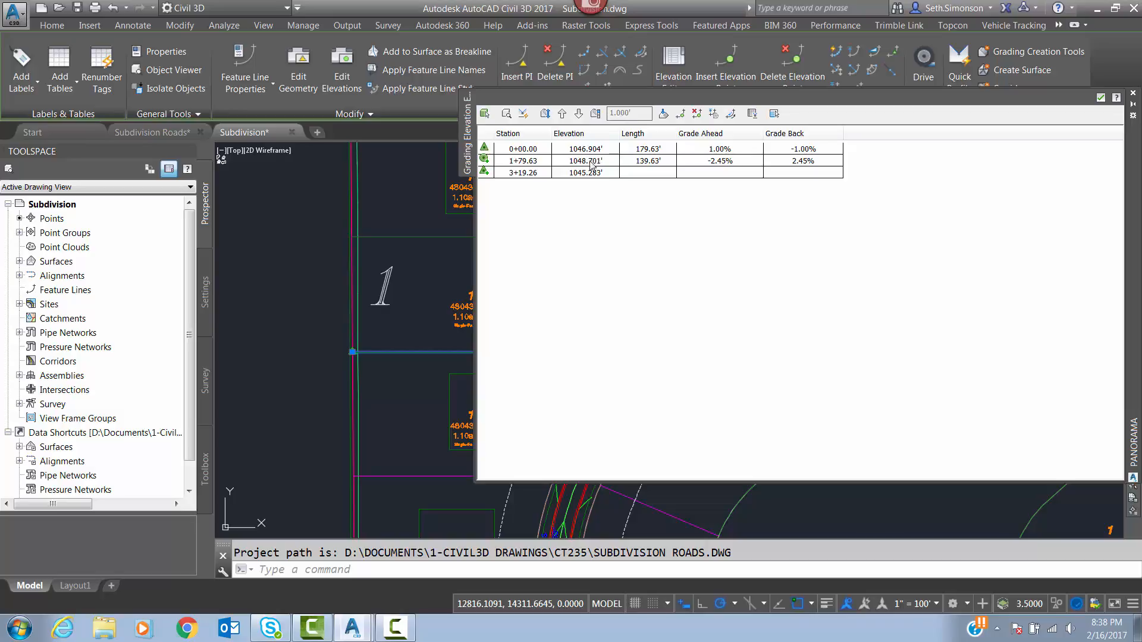
middle_drag(449, 303, 385, 291)
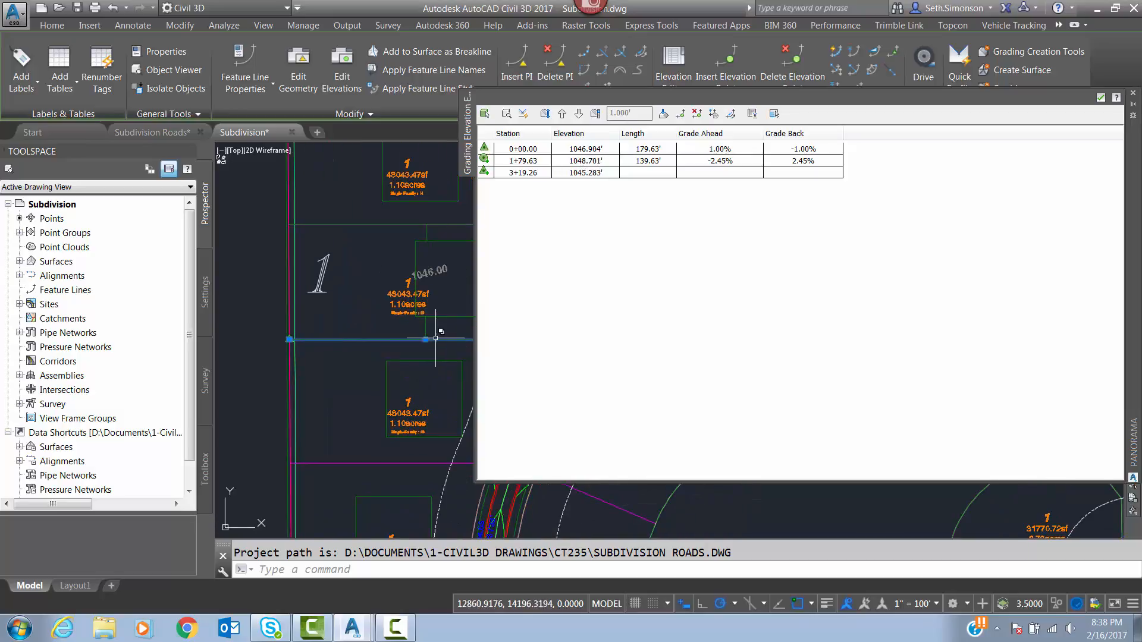
scroll(316, 351, down, 3)
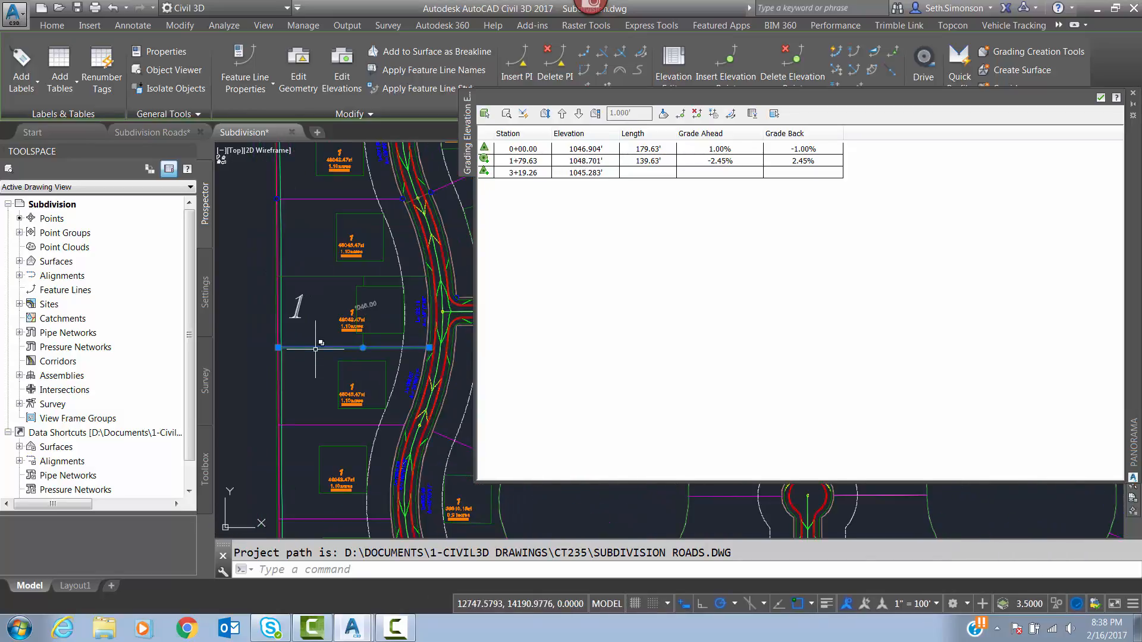
middle_drag(381, 364, 340, 370)
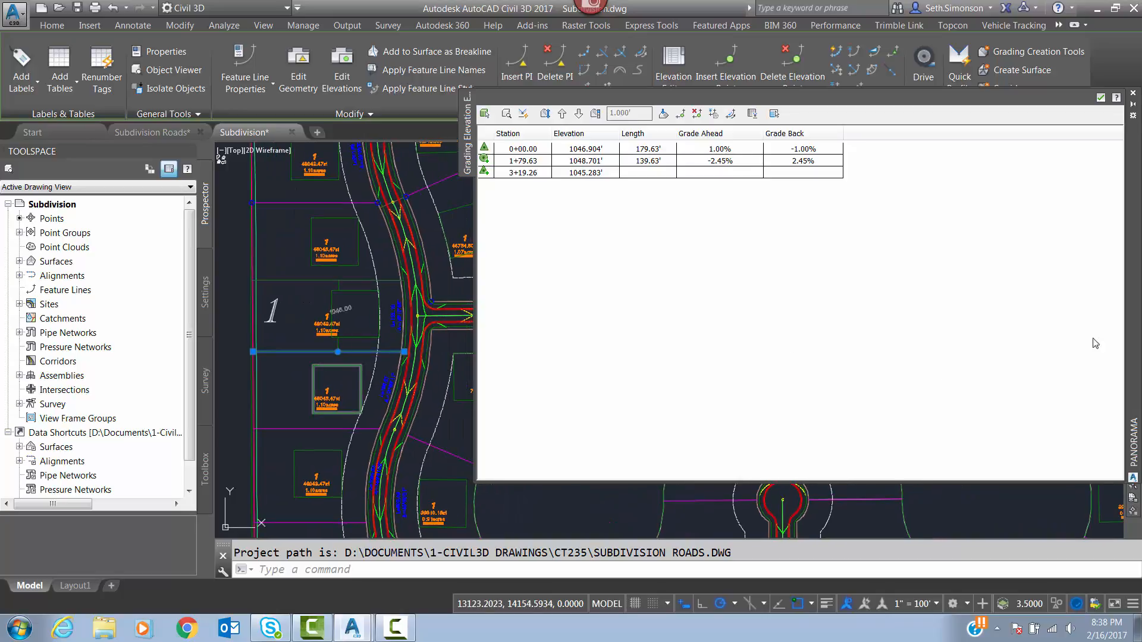
click(1101, 97)
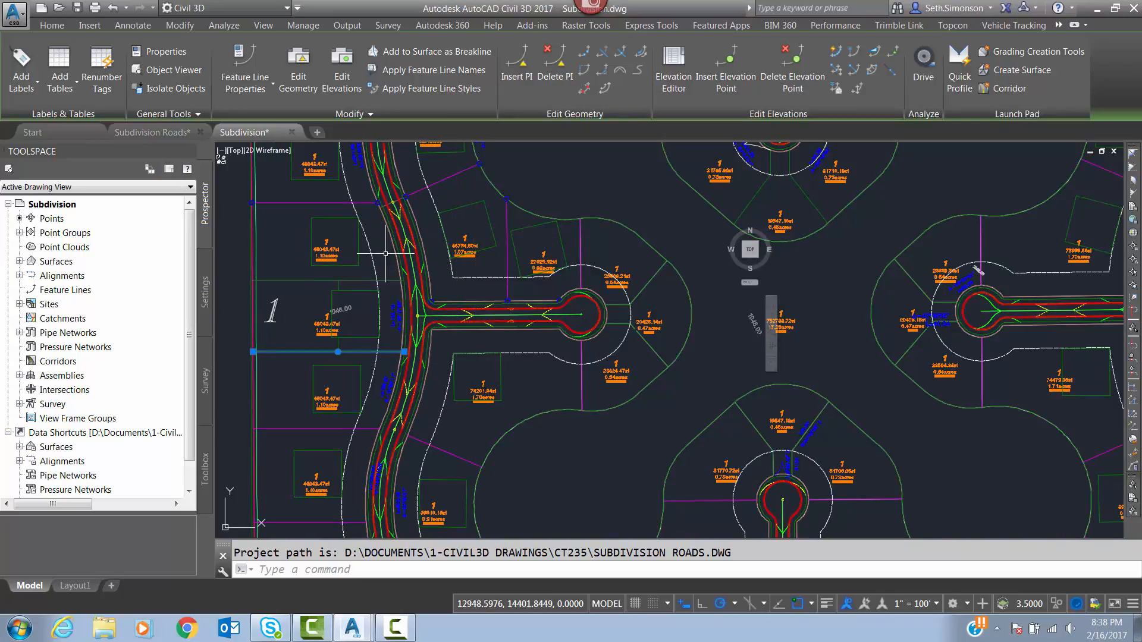
key(Escape)
scroll(369, 307, up, 2)
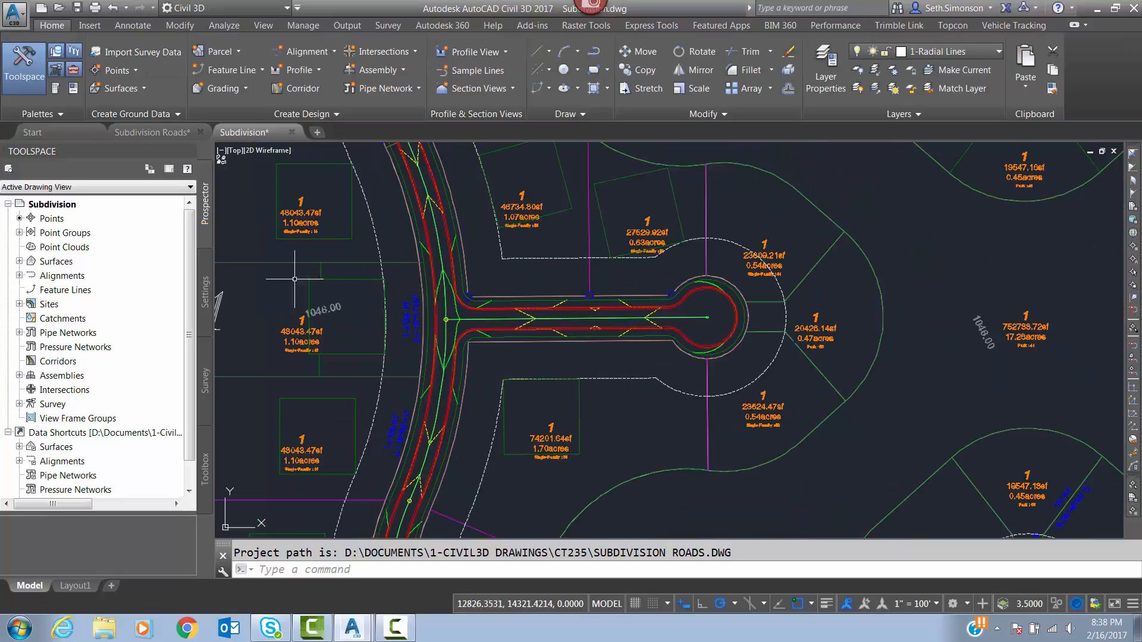
middle_drag(266, 302, 556, 309)
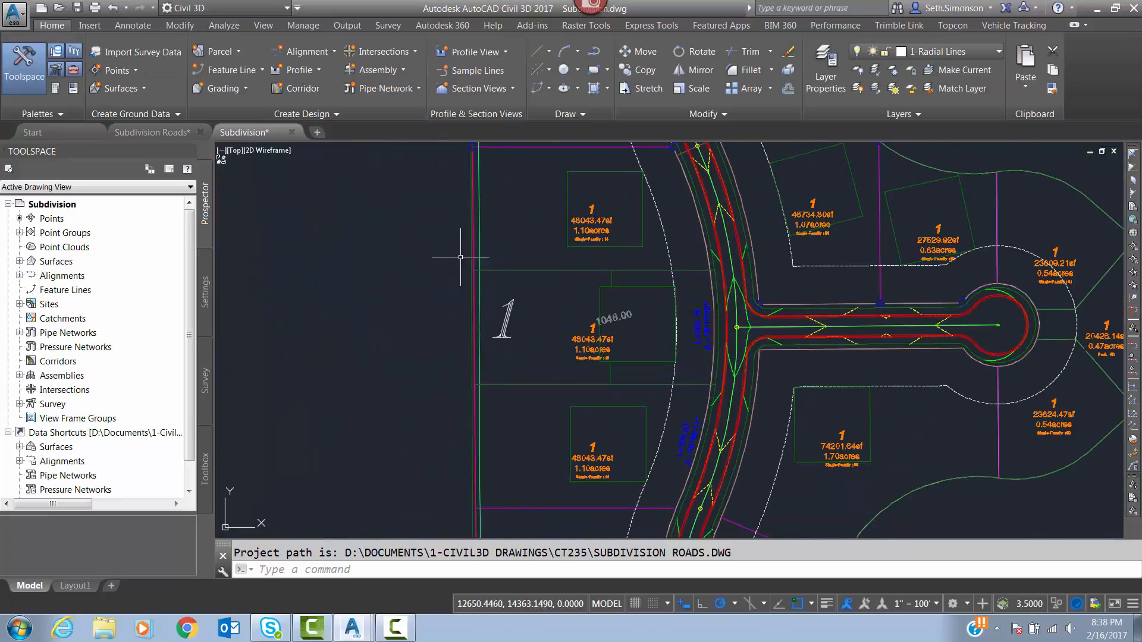
middle_drag(457, 281, 456, 352)
middle_drag(484, 299, 359, 301)
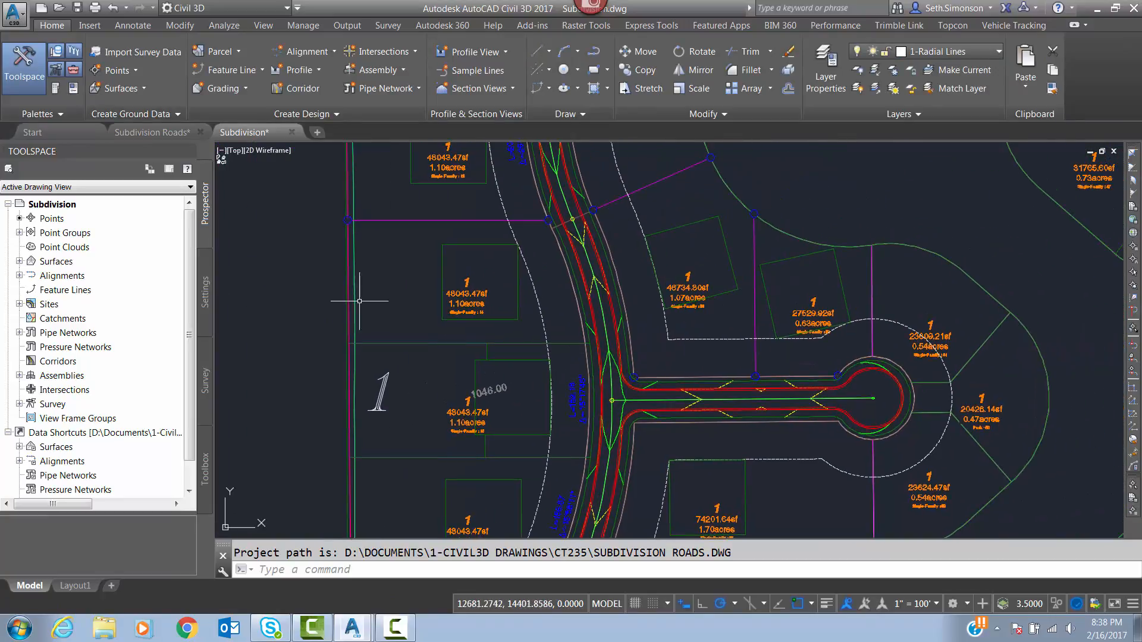
scroll(408, 242, down, 4)
scroll(416, 286, down, 3)
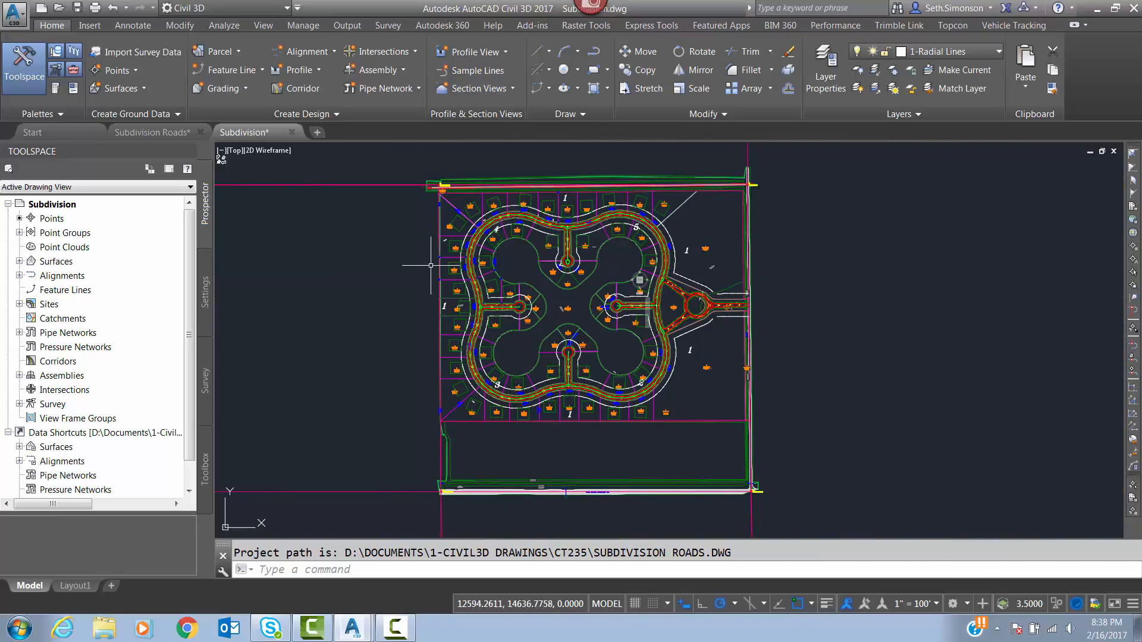
scroll(467, 302, up, 2)
scroll(467, 302, up, 5)
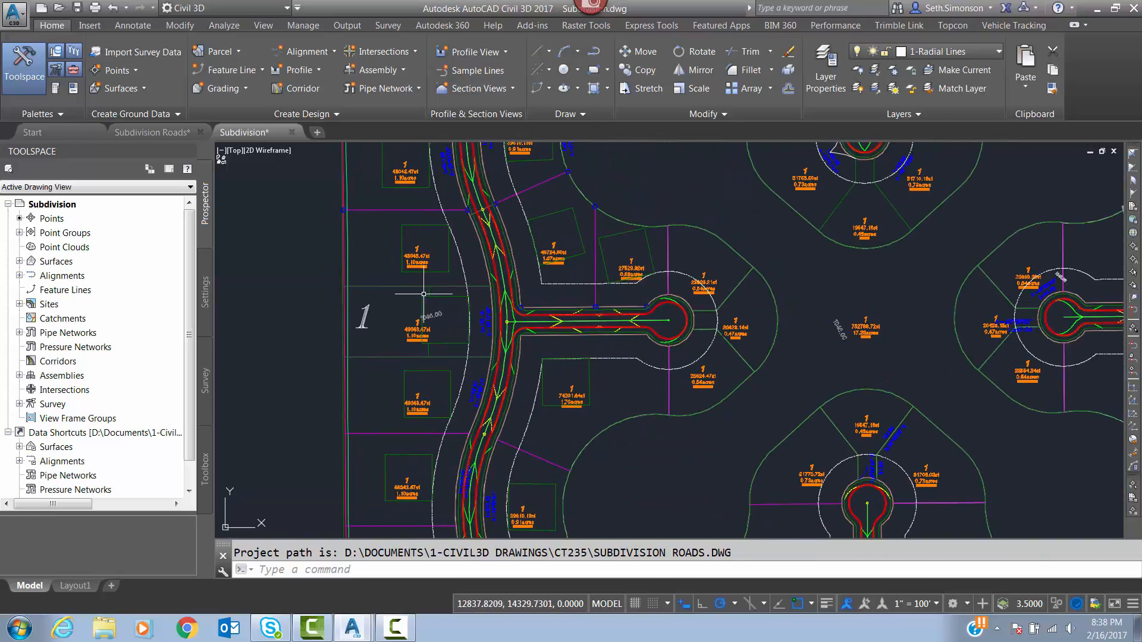
Step: Start a feature line in the Lot Grading site from the nearest point on lot 14's south pad edge, at elevation 1049
middle_drag(439, 287, 492, 370)
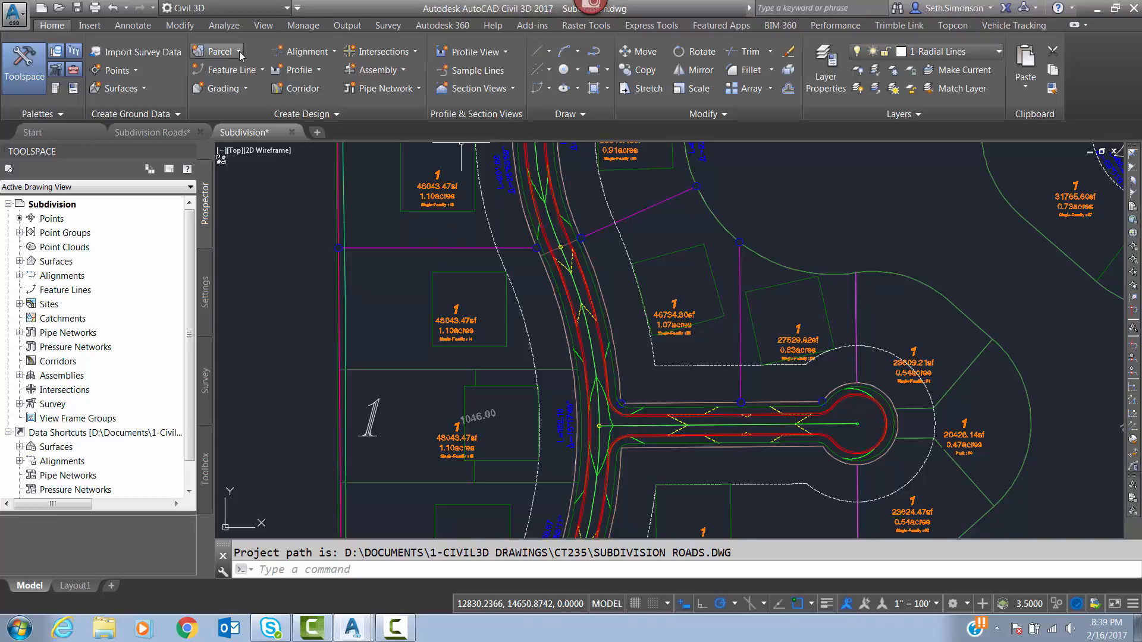
click(232, 67)
click(257, 94)
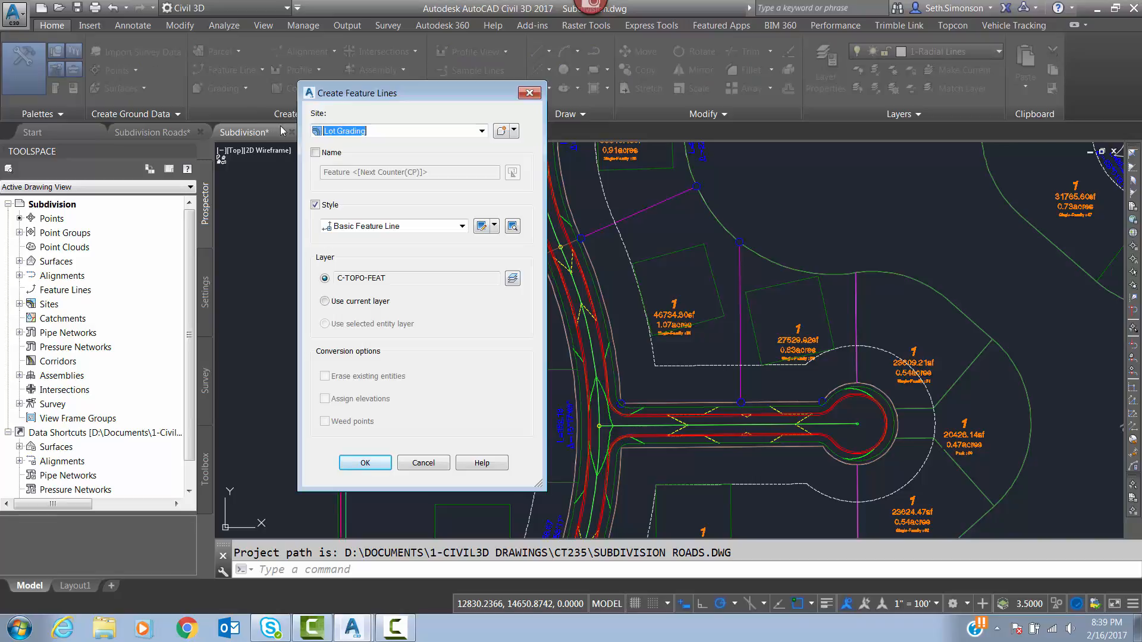
click(363, 463)
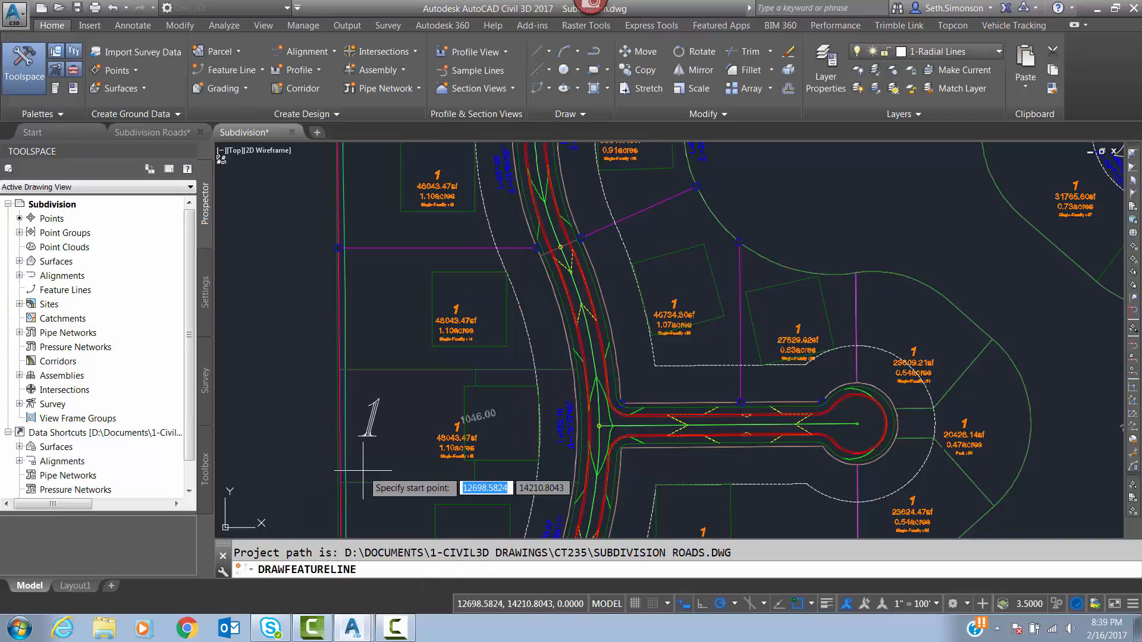
scroll(481, 355, up, 2)
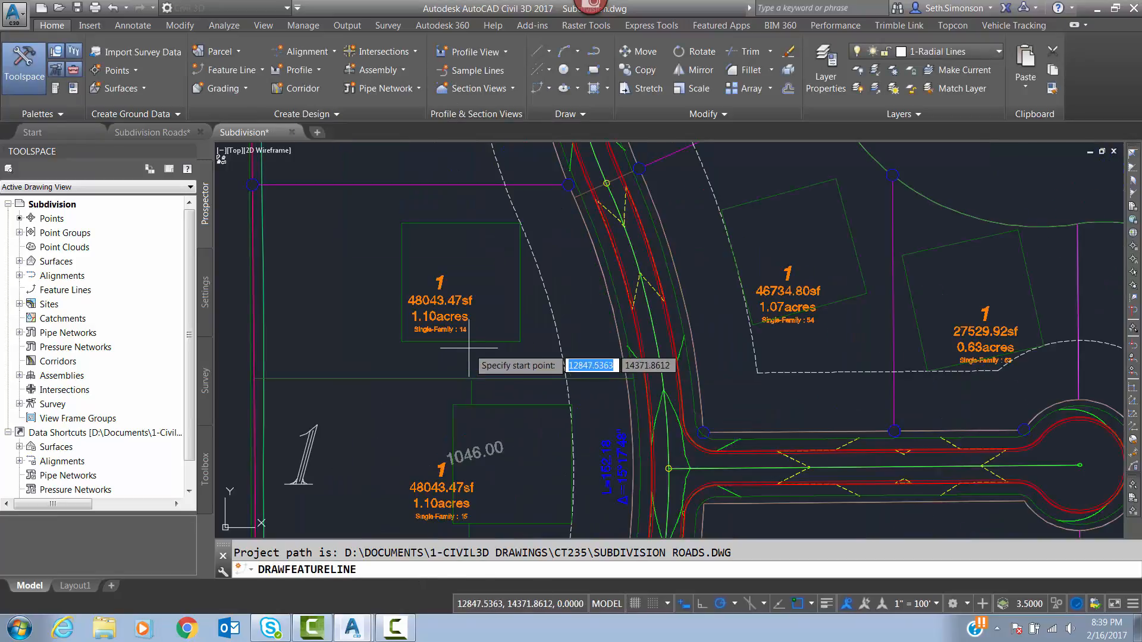
shift+right_click(472, 343)
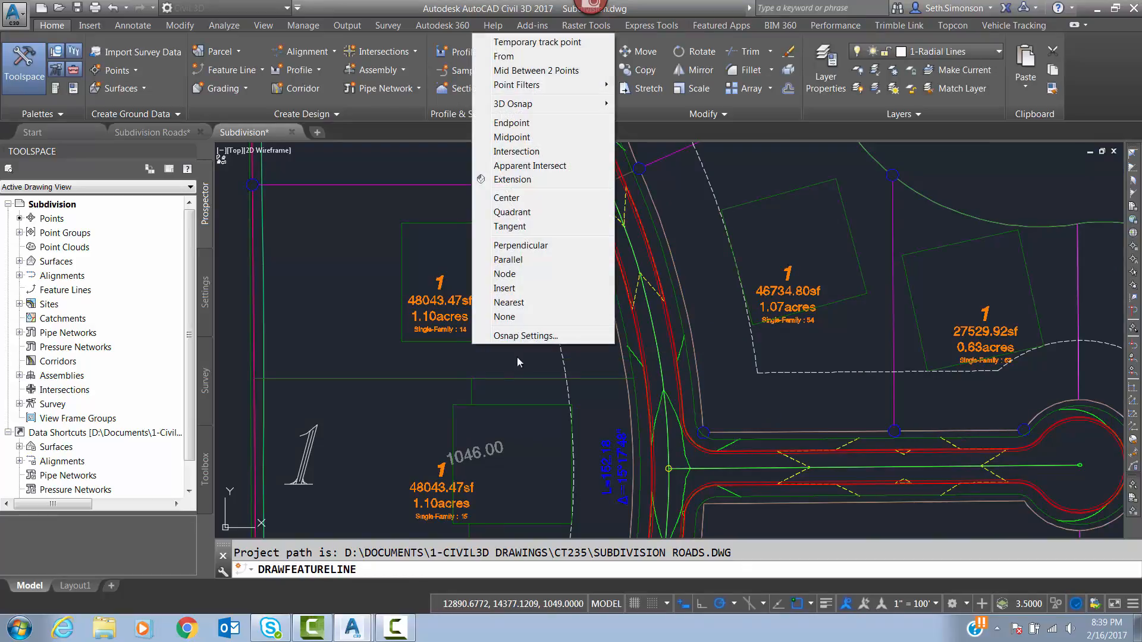
click(501, 302)
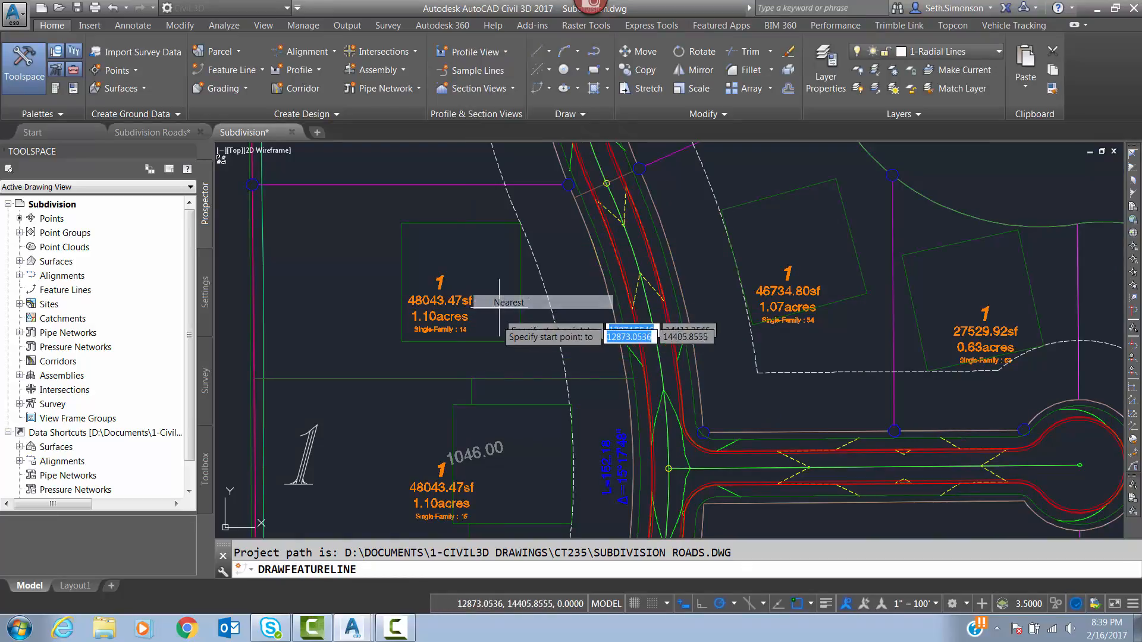
click(470, 343)
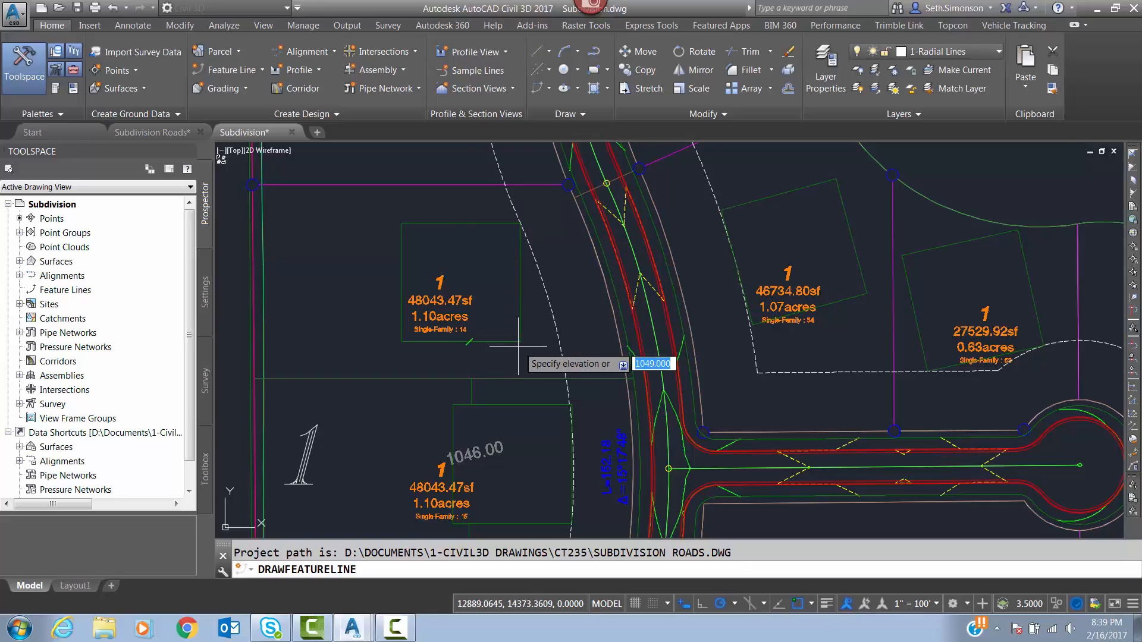
key(Return)
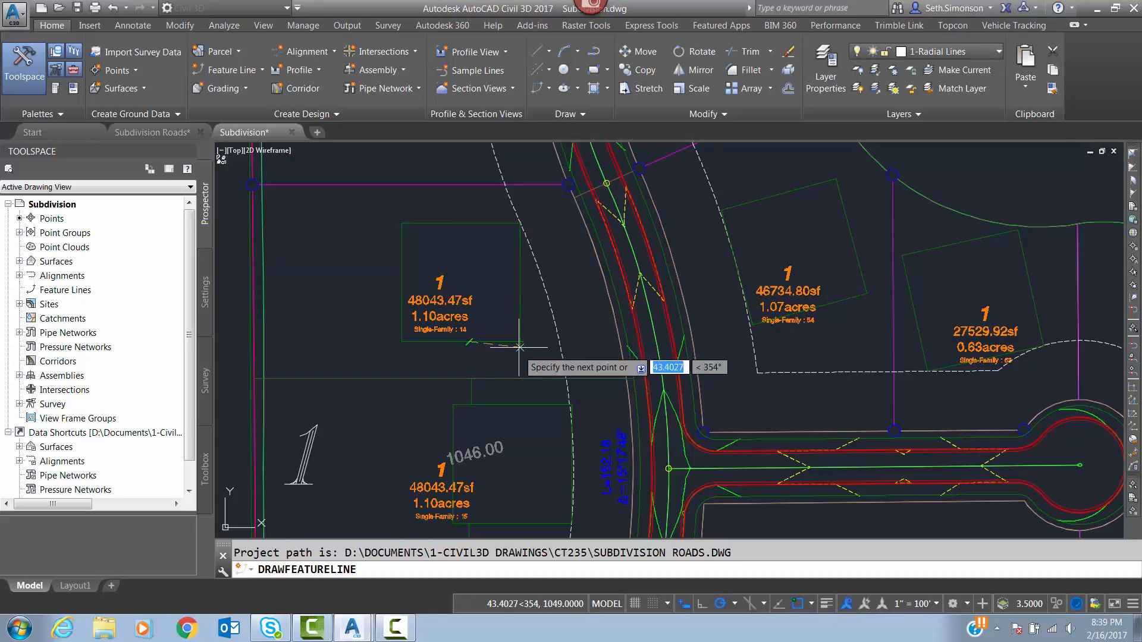
Step: End the feature line on the lot line shared by lots 14 and 15, with a grade of -1%
click(472, 379)
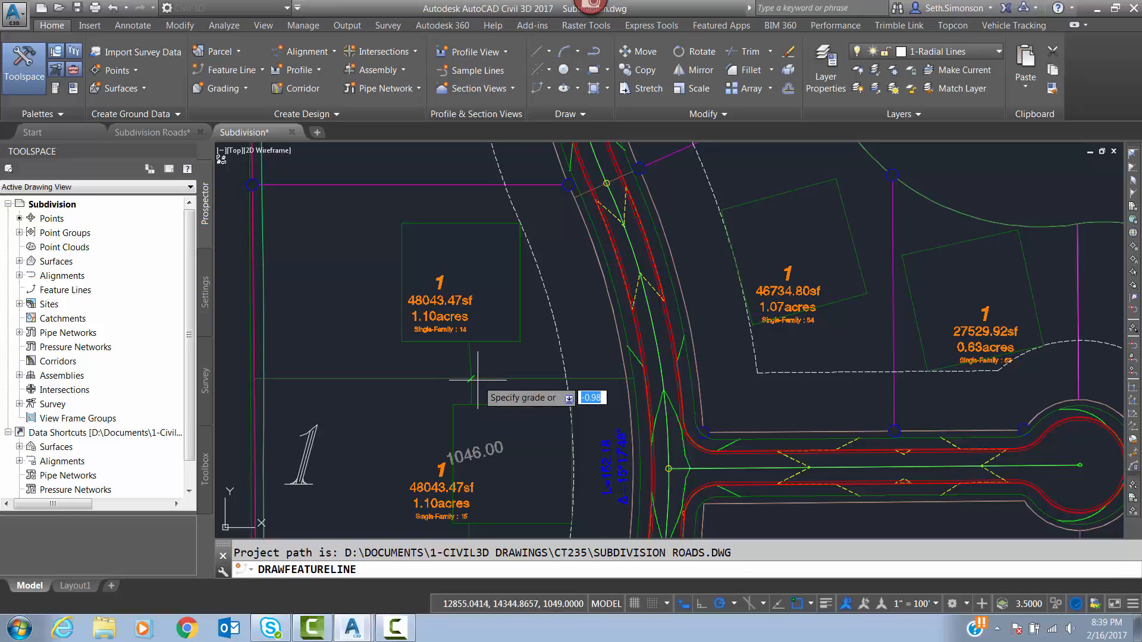
text(-1)
key(Return)
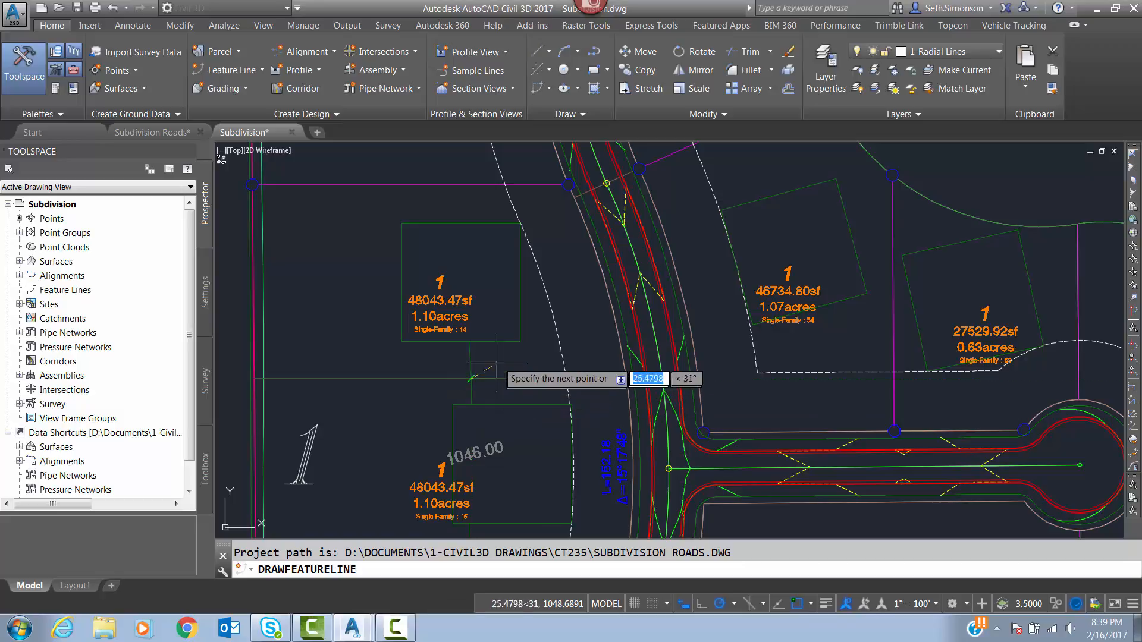
key(Escape)
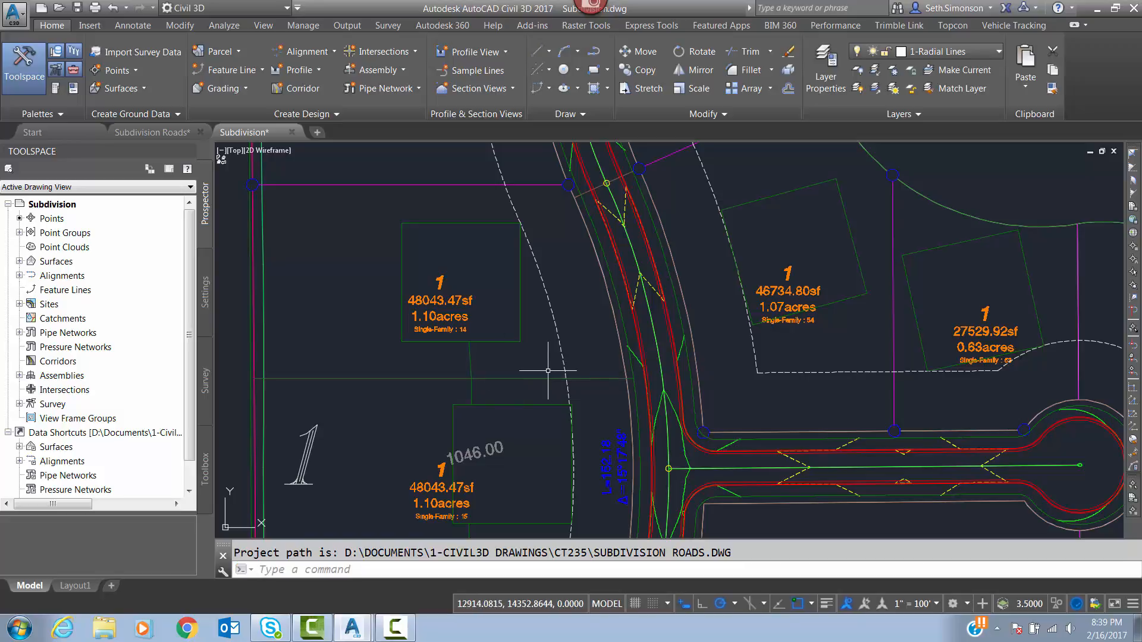
Step: Review the elevations and grades of the short feature line between lot 15's pad and its north lot line
click(471, 390)
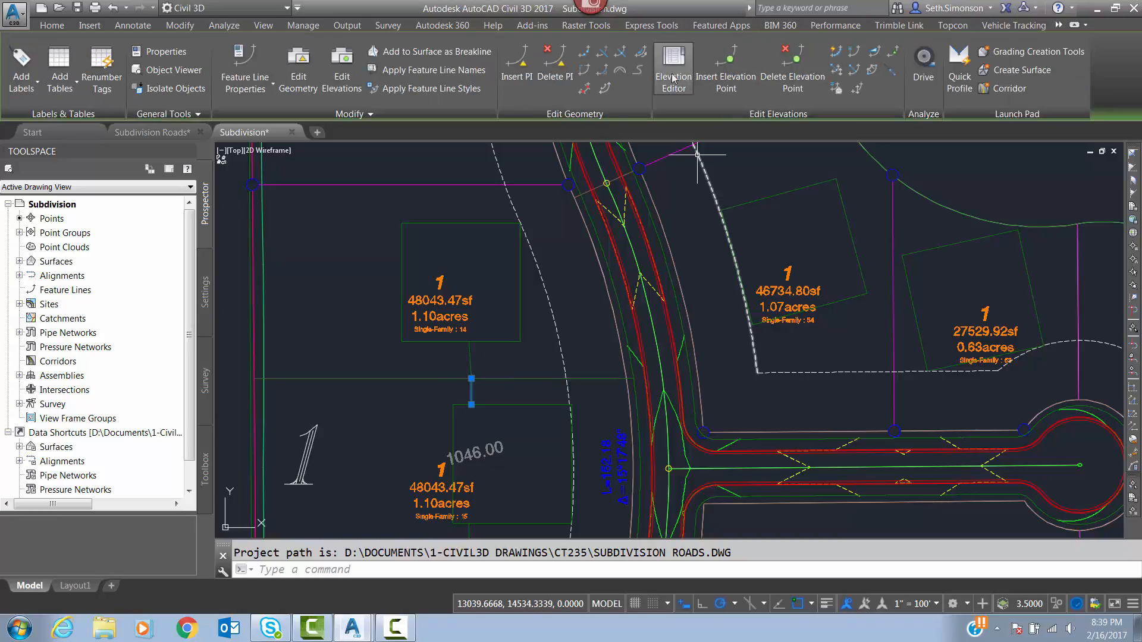
click(672, 74)
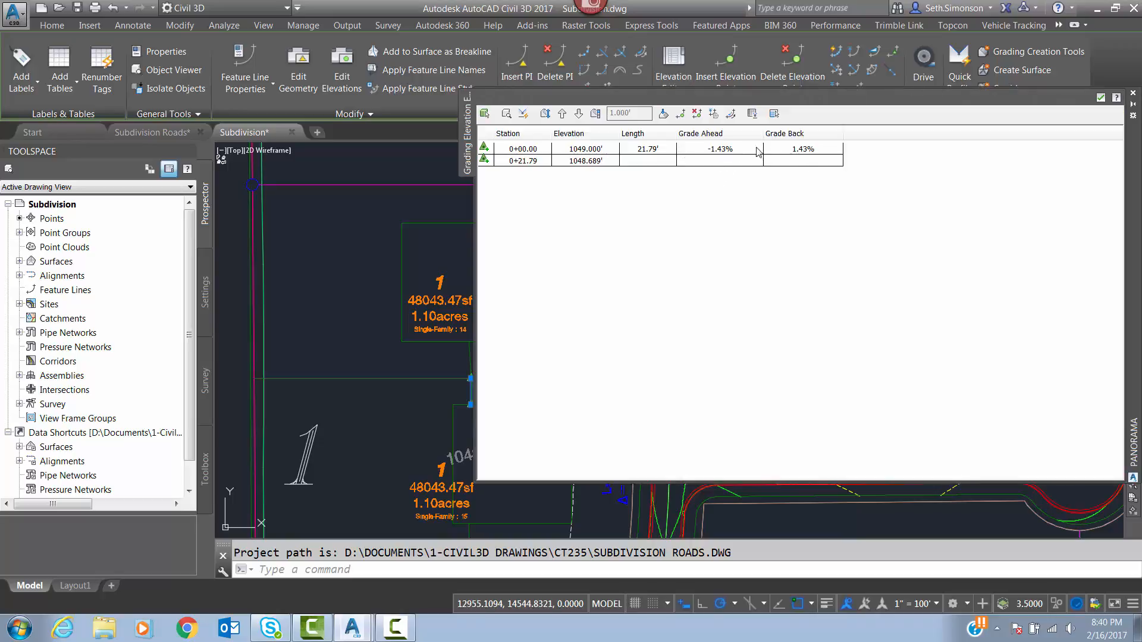
click(1101, 98)
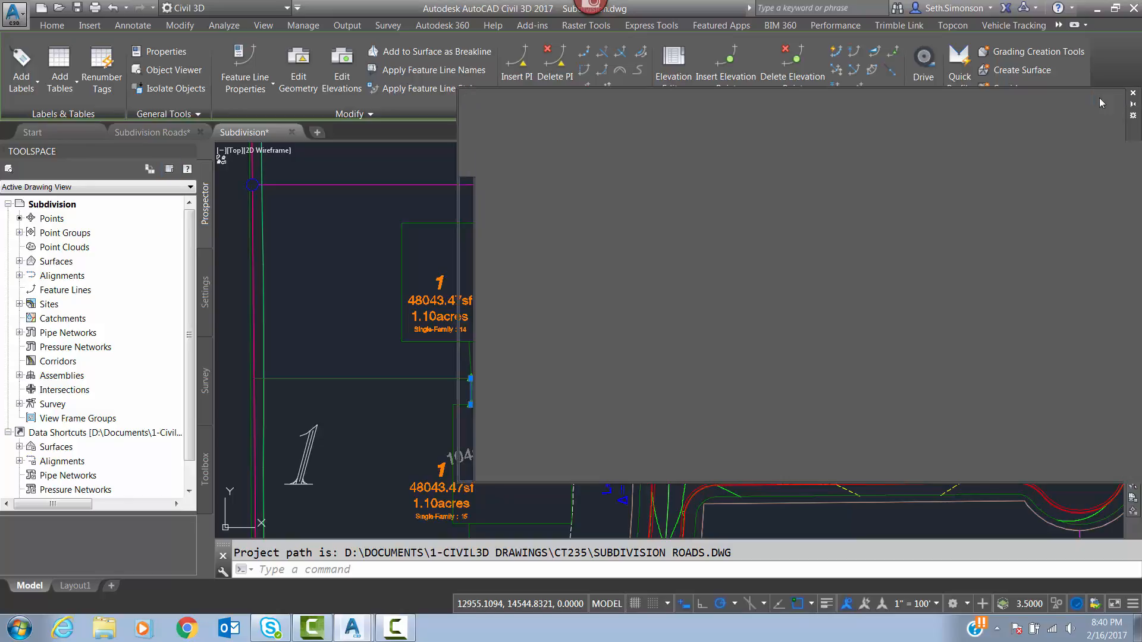
key(Escape)
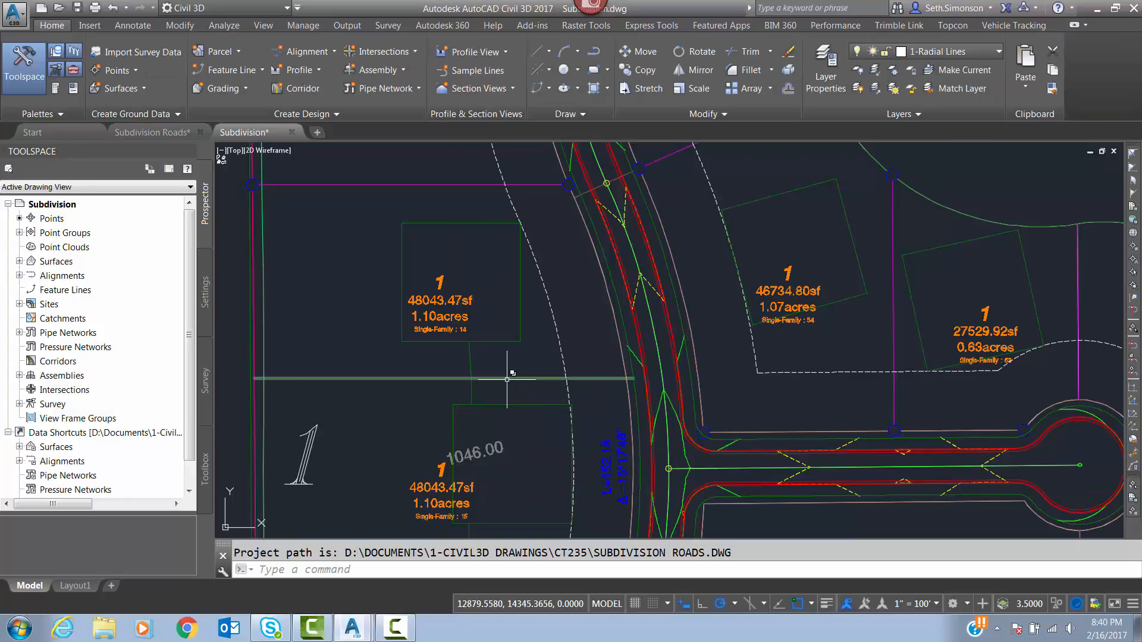
Step: Review the station elevations and grades of the feature line along the lot line shared by lots 14 and 15
click(507, 378)
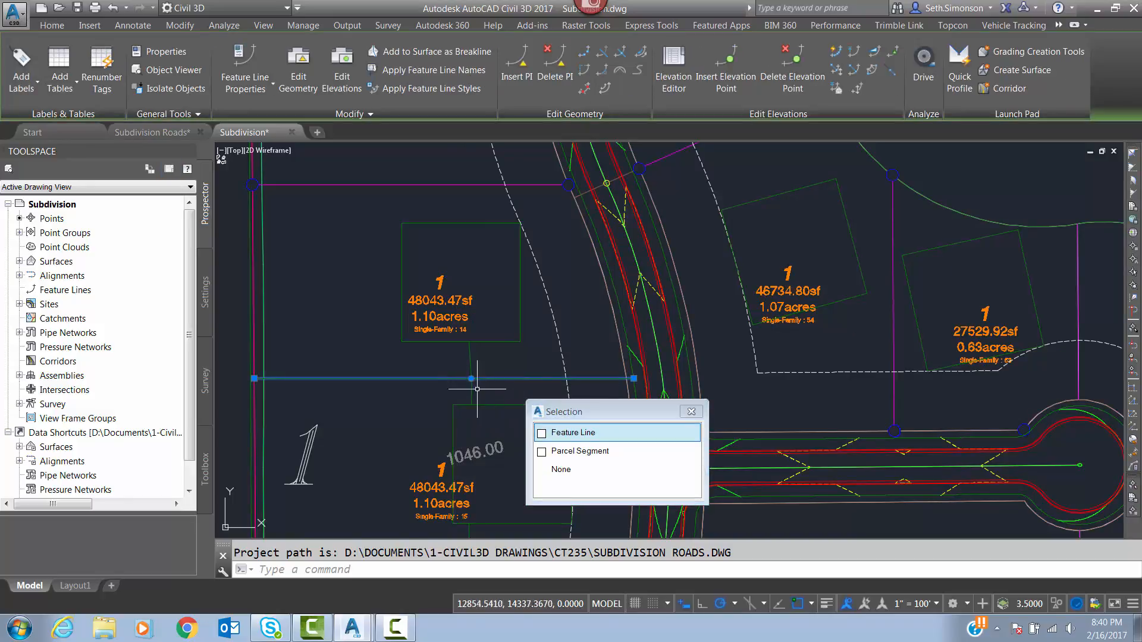
click(576, 434)
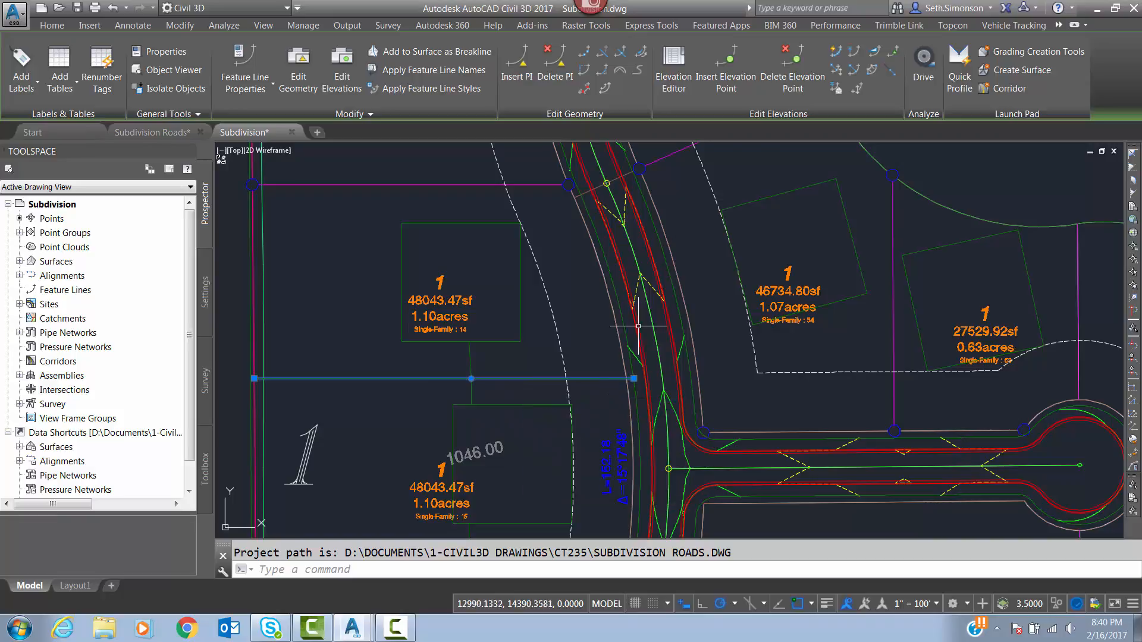
click(673, 70)
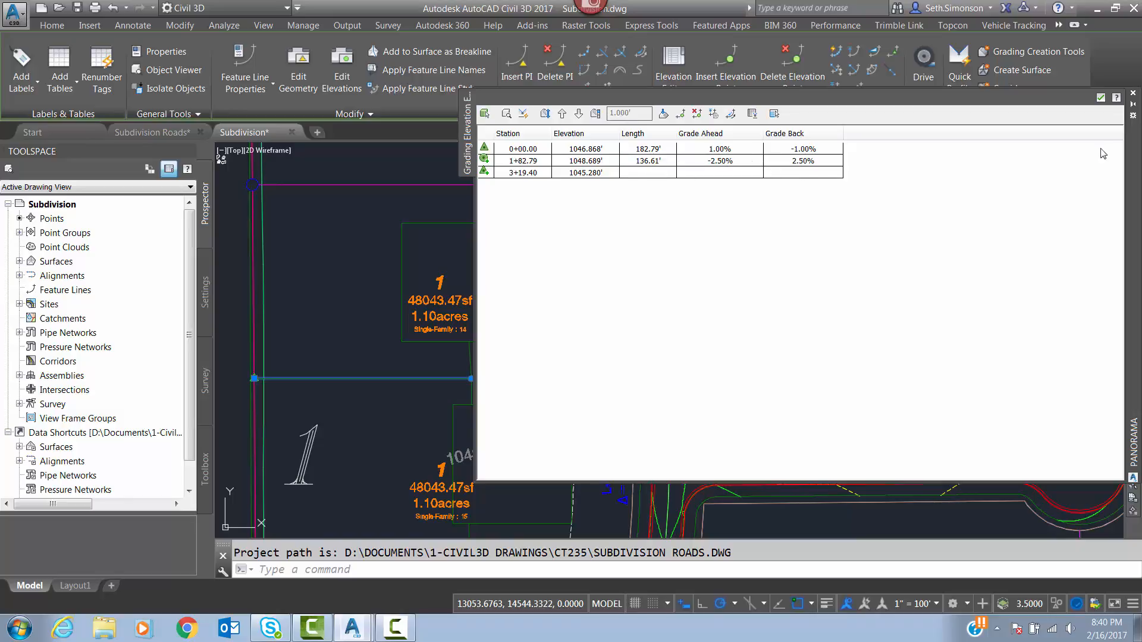
click(1100, 97)
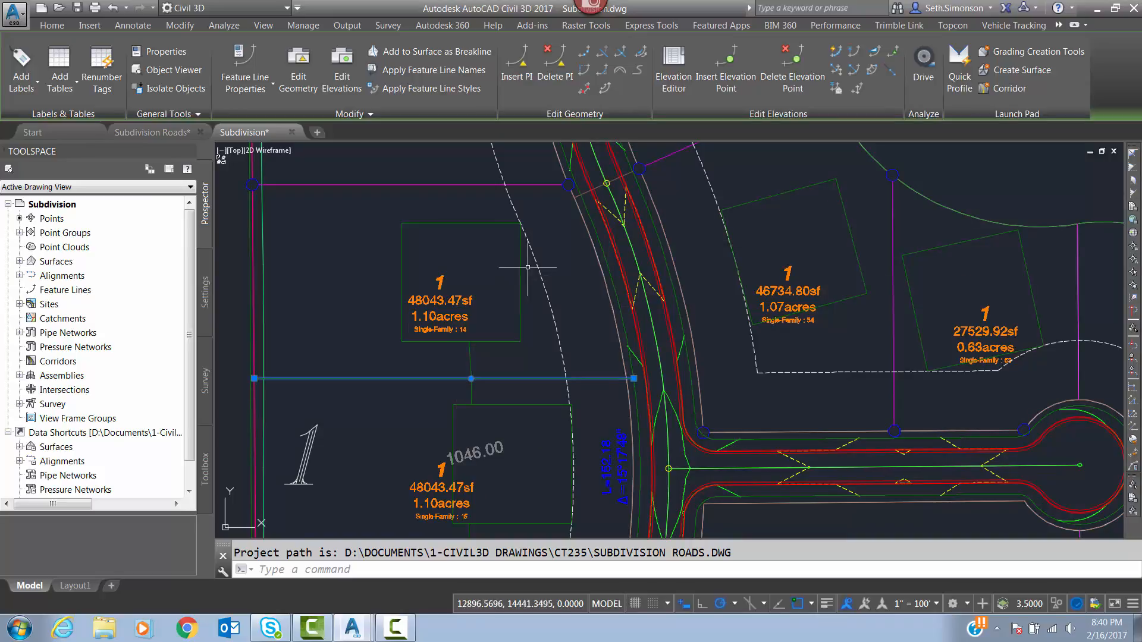
mouse_move(425, 230)
middle_down()
mouse_move(426, 251)
mouse_move(392, 190)
middle_up()
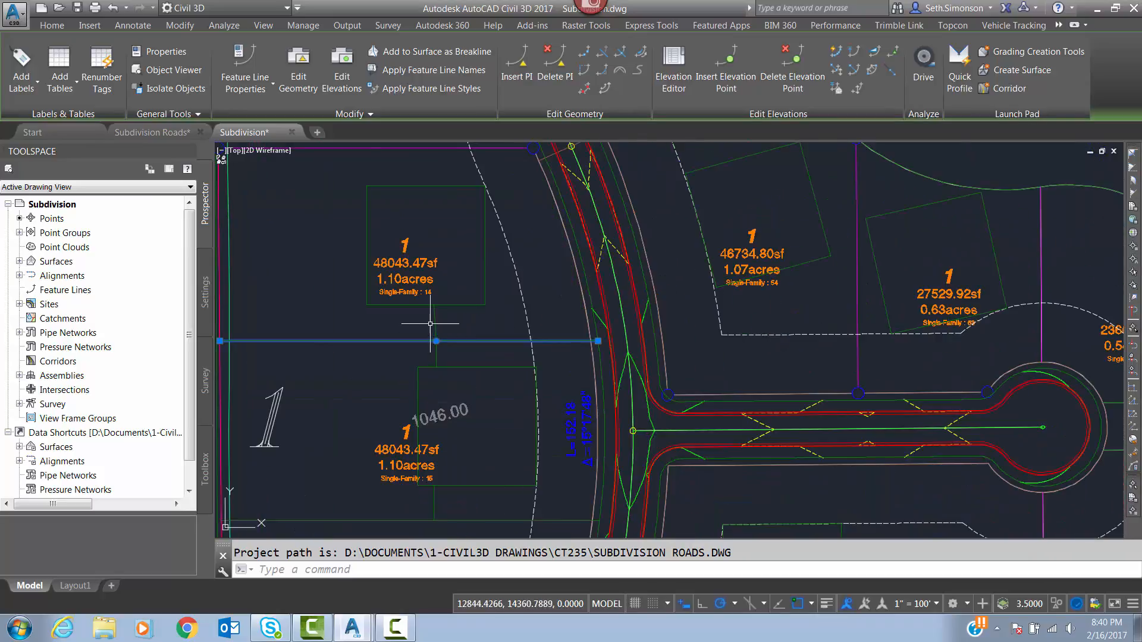
middle_drag(426, 347, 430, 409)
key(Escape)
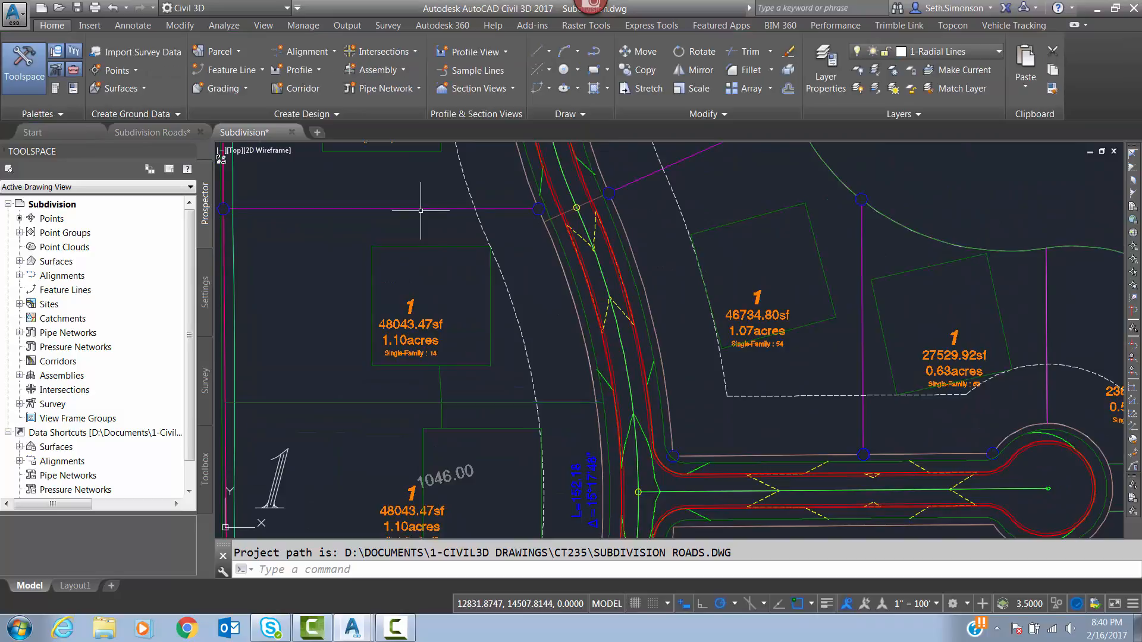
Step: Start a feature line in the Lot Grading site from the nearest point on lot 14's north pad edge, at elevation 1049
middle_drag(398, 235, 415, 296)
middle_drag(417, 291, 436, 294)
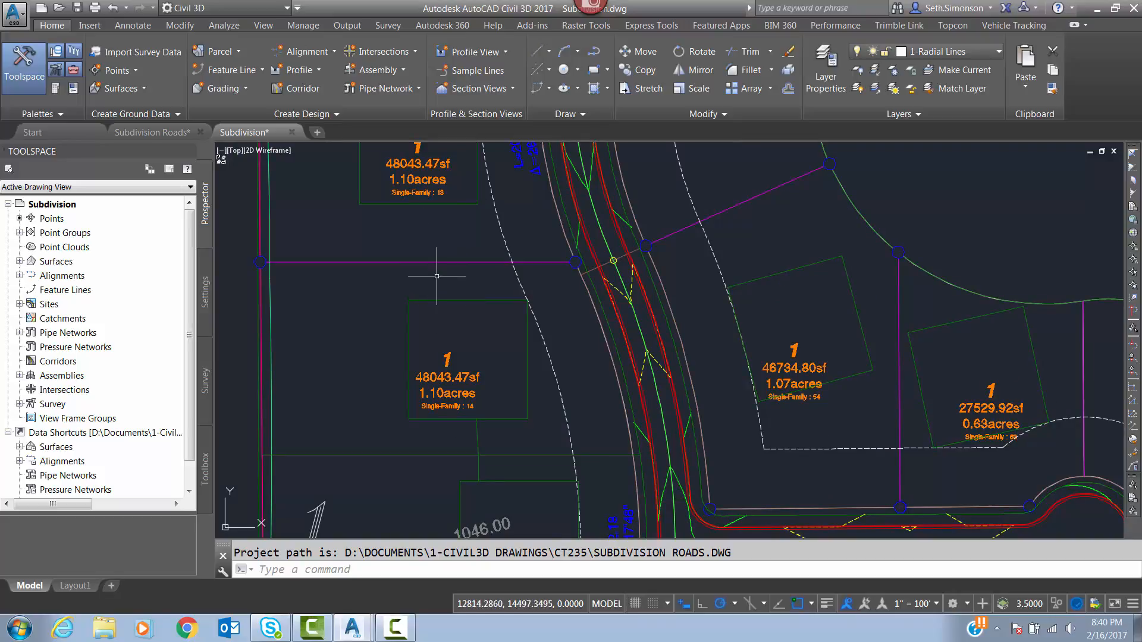
click(233, 69)
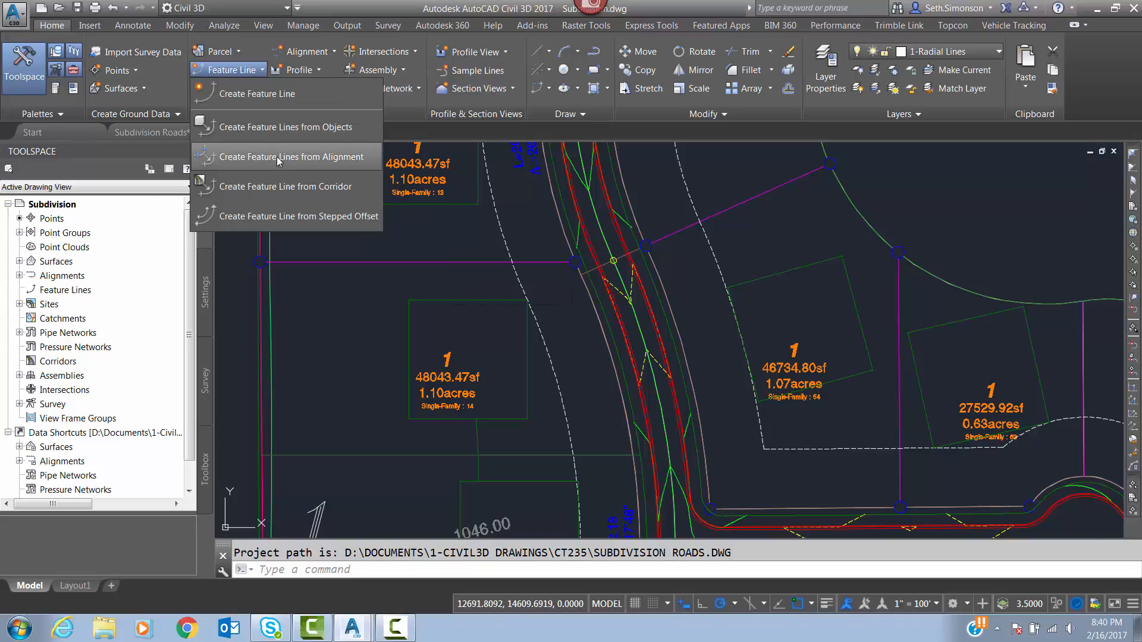
click(262, 94)
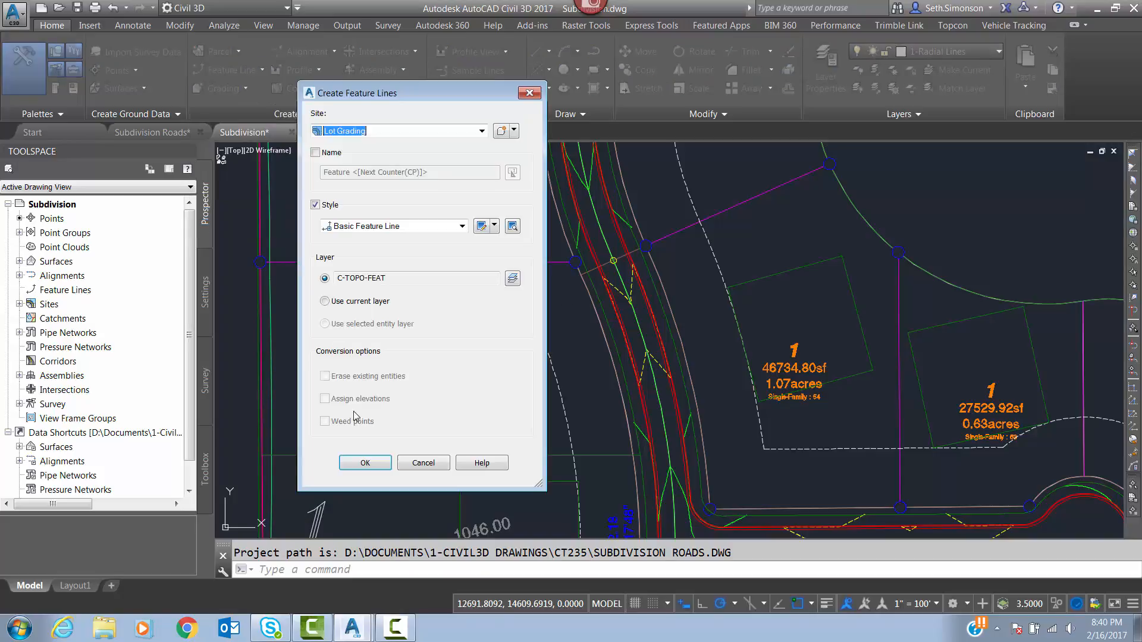
click(365, 463)
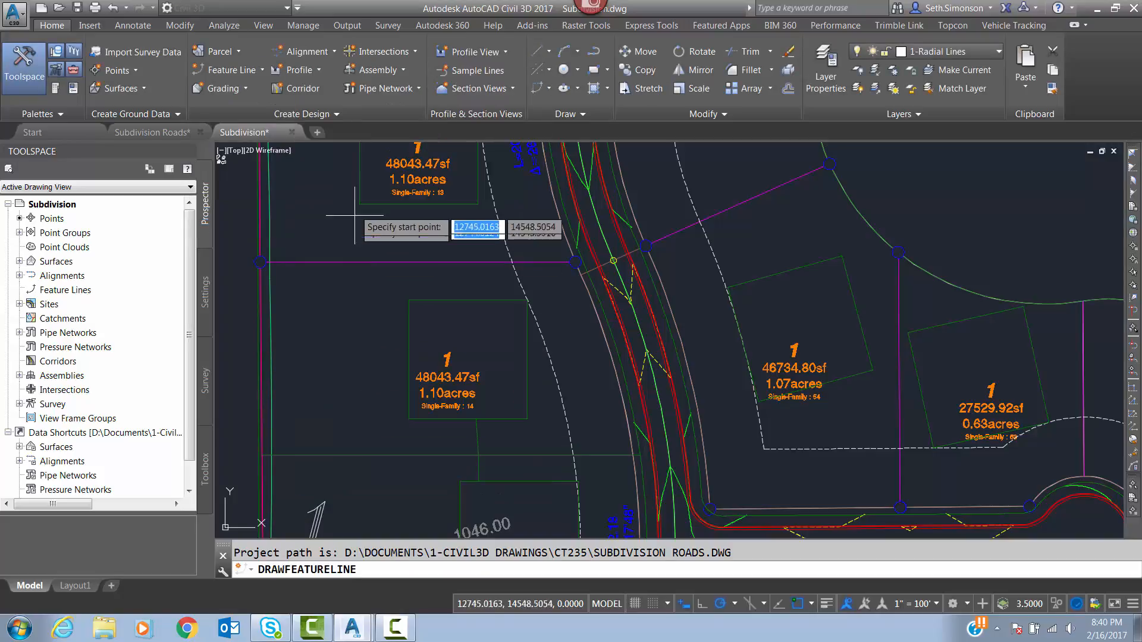
shift+right_click(429, 298)
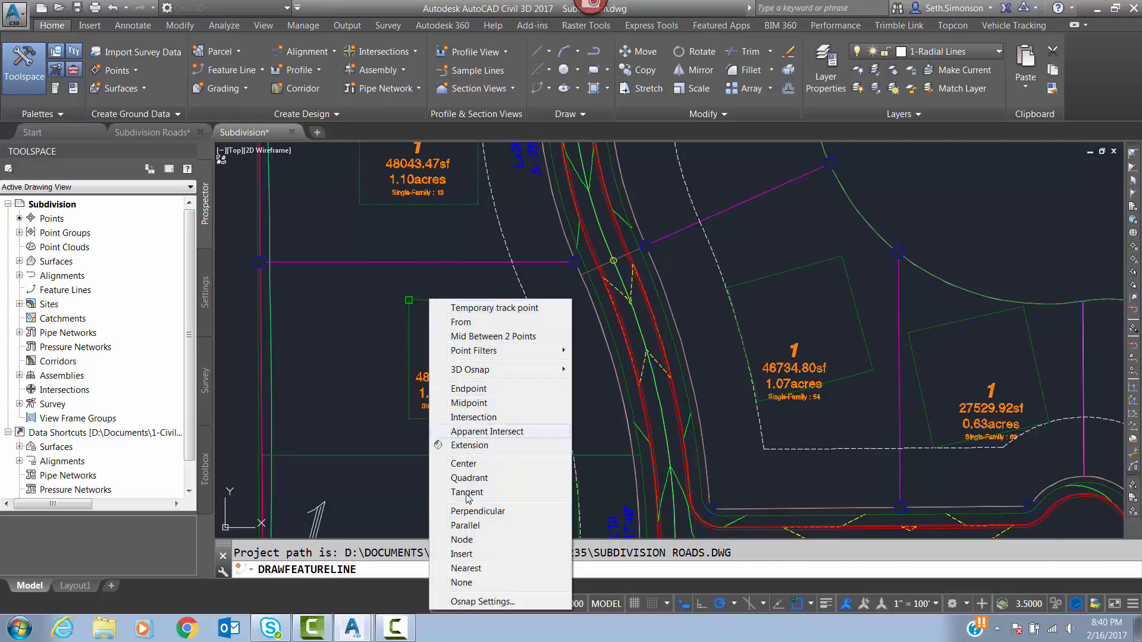
click(466, 568)
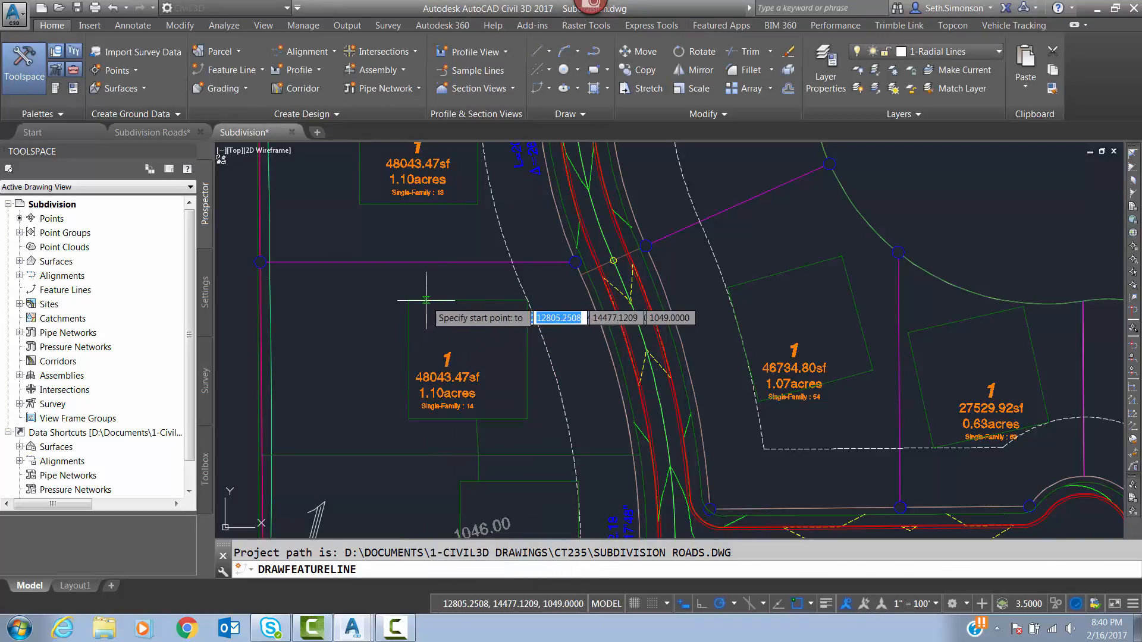
click(425, 300)
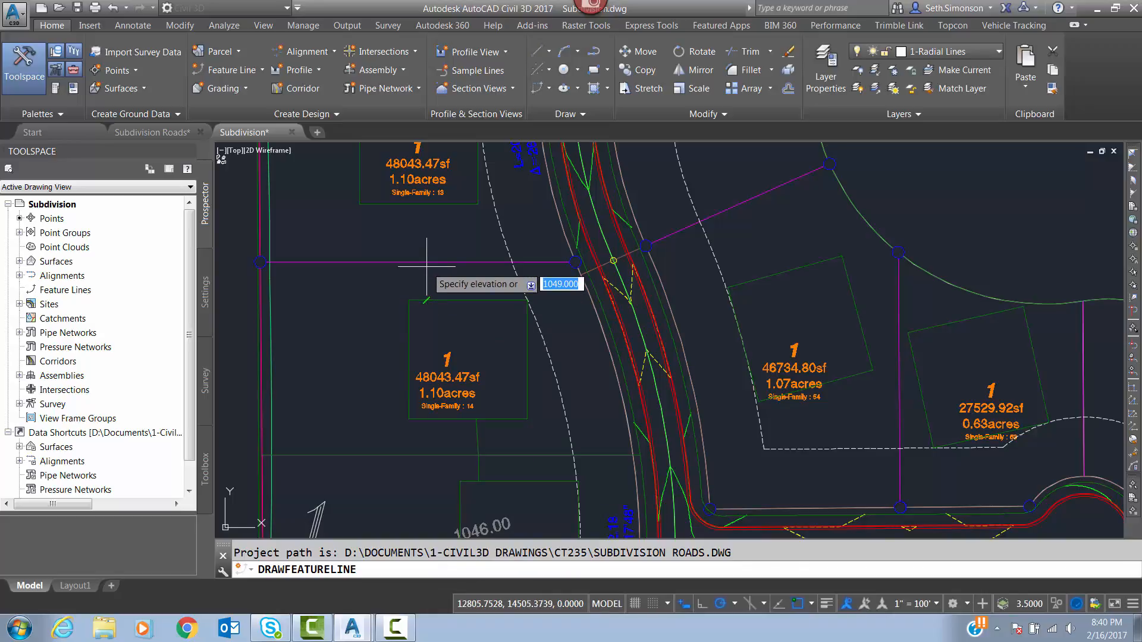
key(Return)
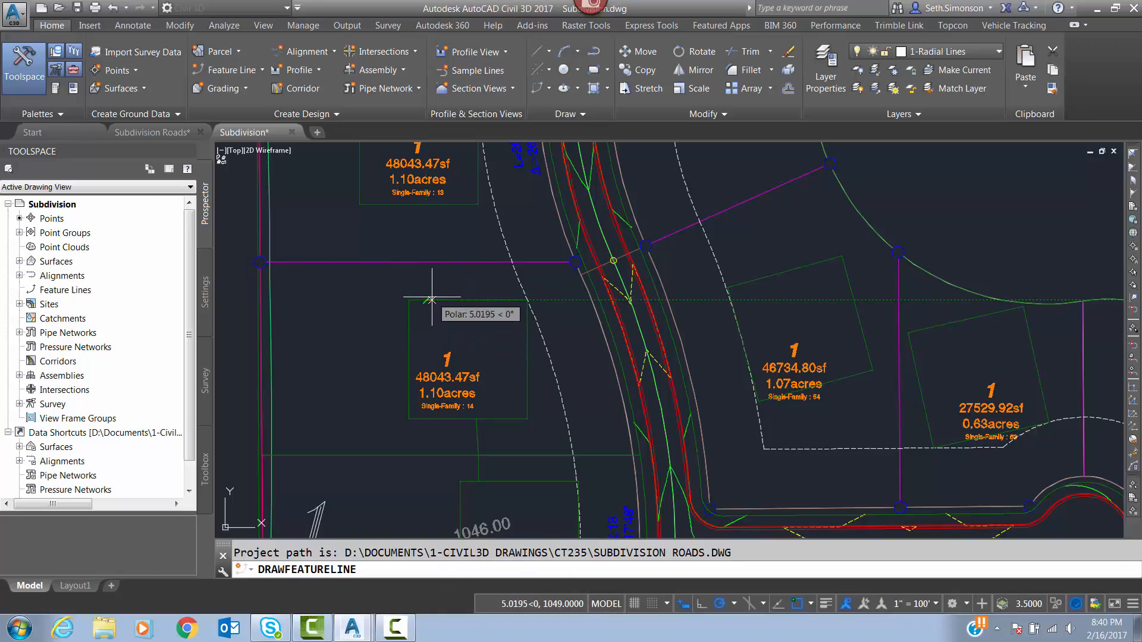
Step: End the feature line at the nearest point on lot 14's north lot line, descending to elevation 1048.676
shift+right_click(419, 272)
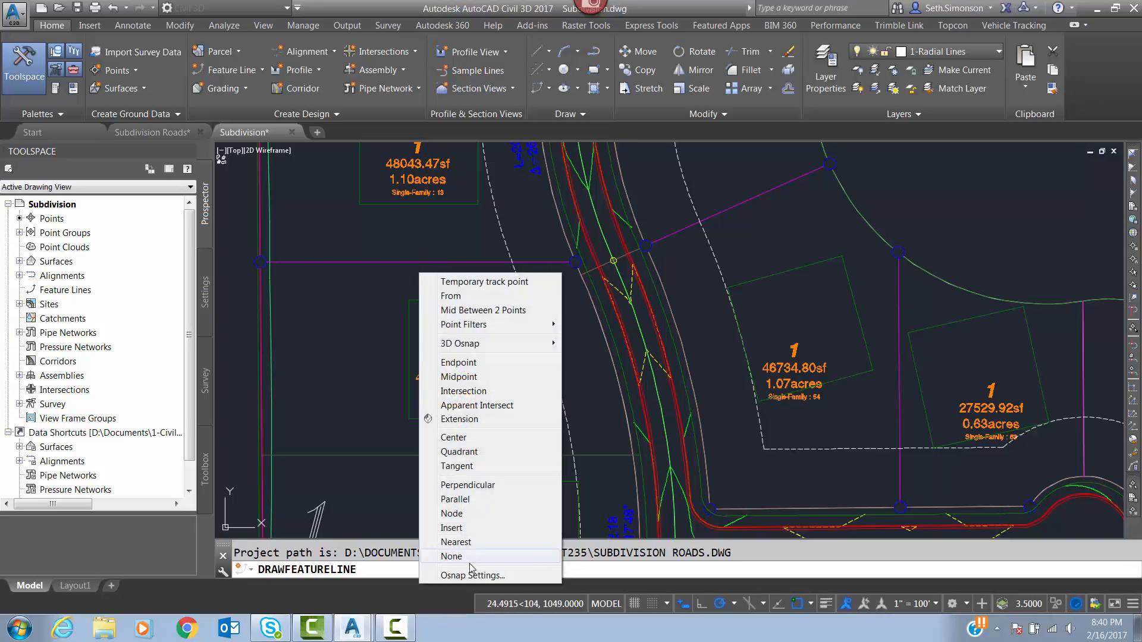
click(456, 542)
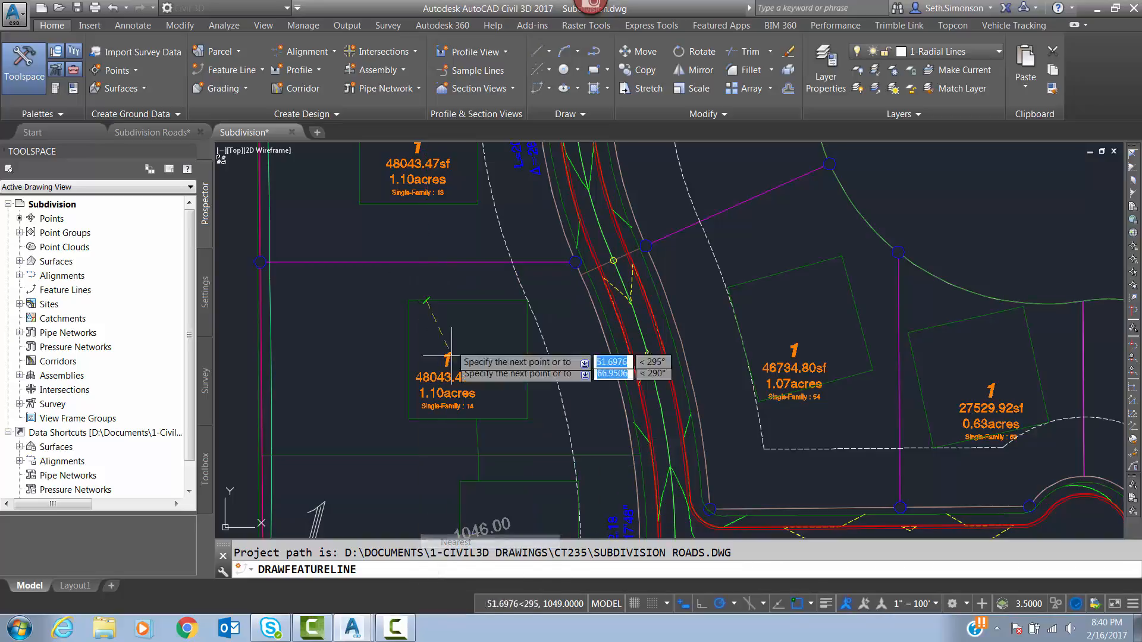
click(425, 261)
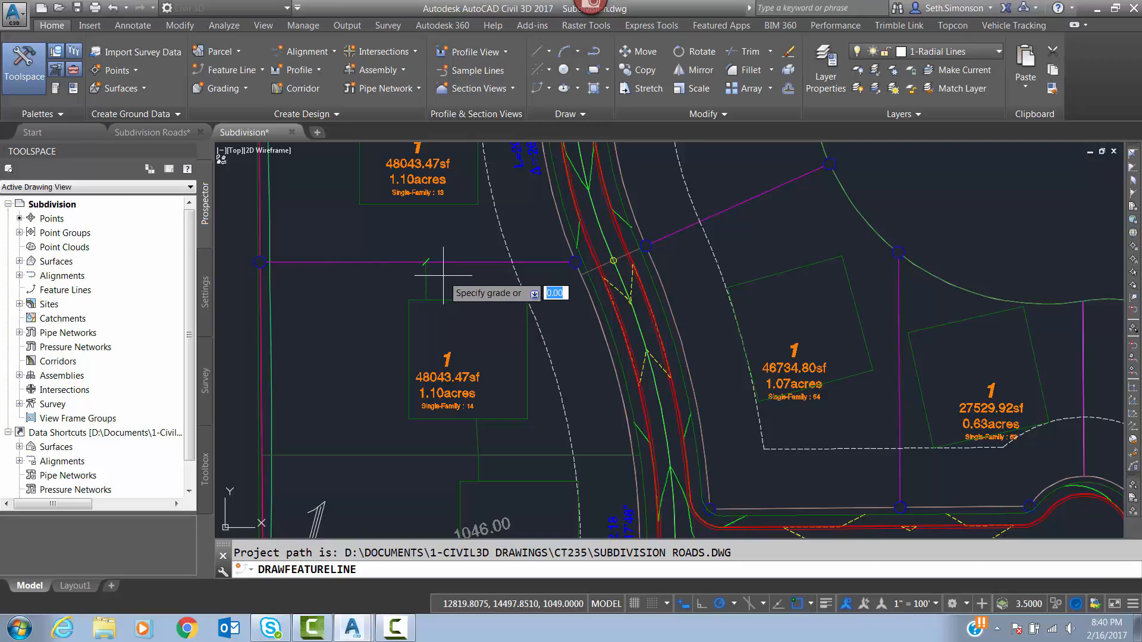
key(Return)
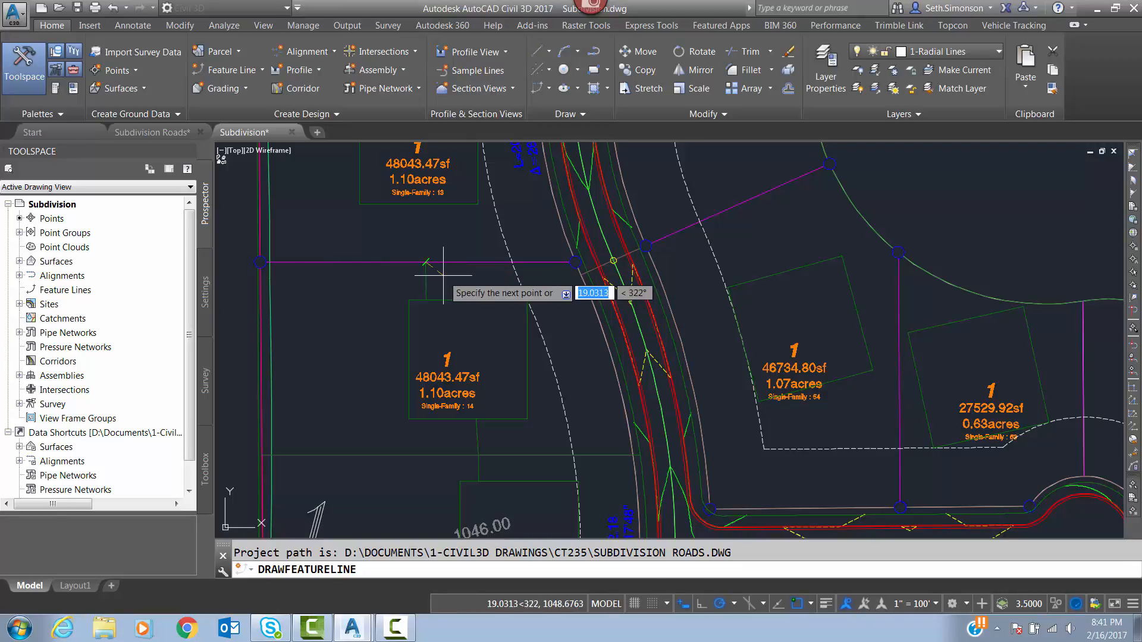
key(Escape)
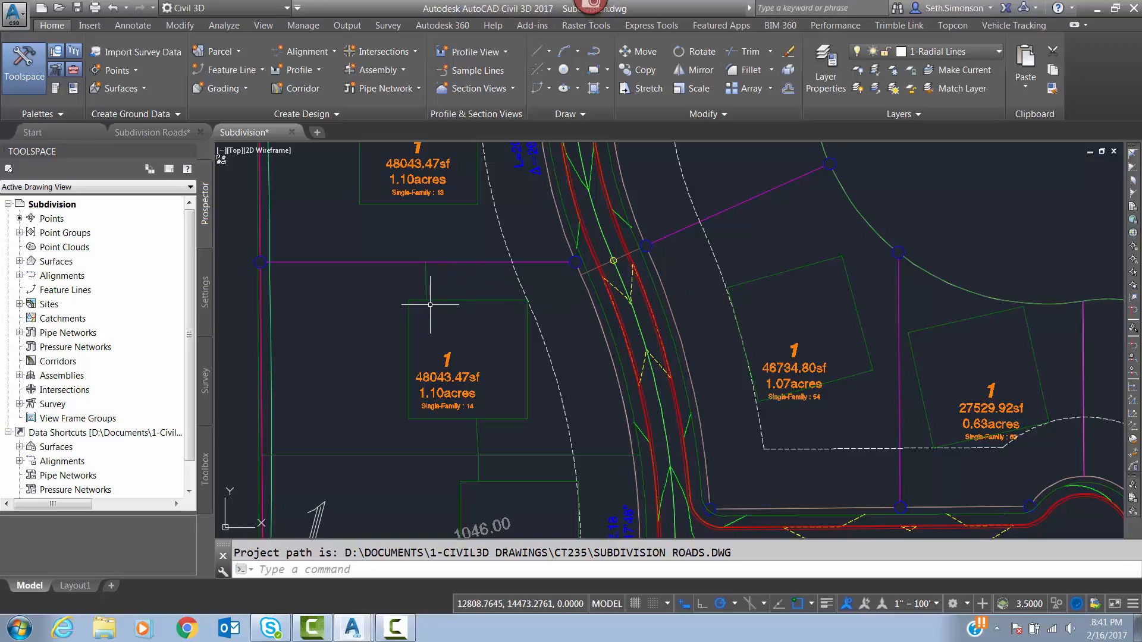
Step: Draw a polyline along lot 14's north lot line from its west corner through the short feature line's end to its east corner
mouse_move(383, 309)
middle_down()
mouse_move(367, 258)
mouse_move(398, 247)
mouse_move(467, 279)
mouse_move(505, 276)
middle_up()
text(pl)
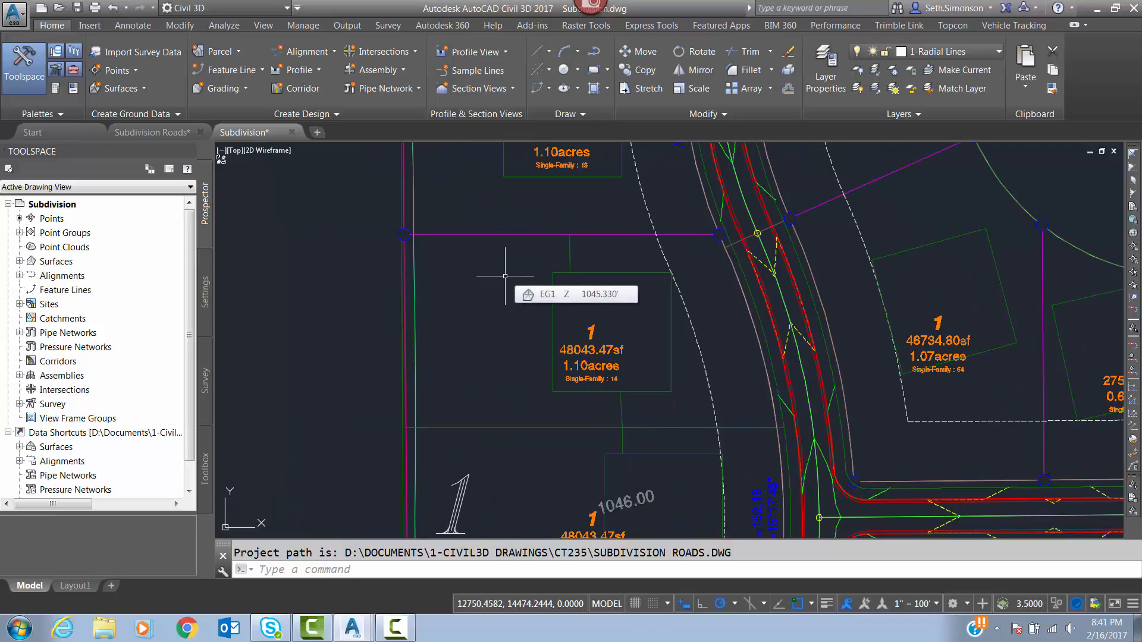
key(Return)
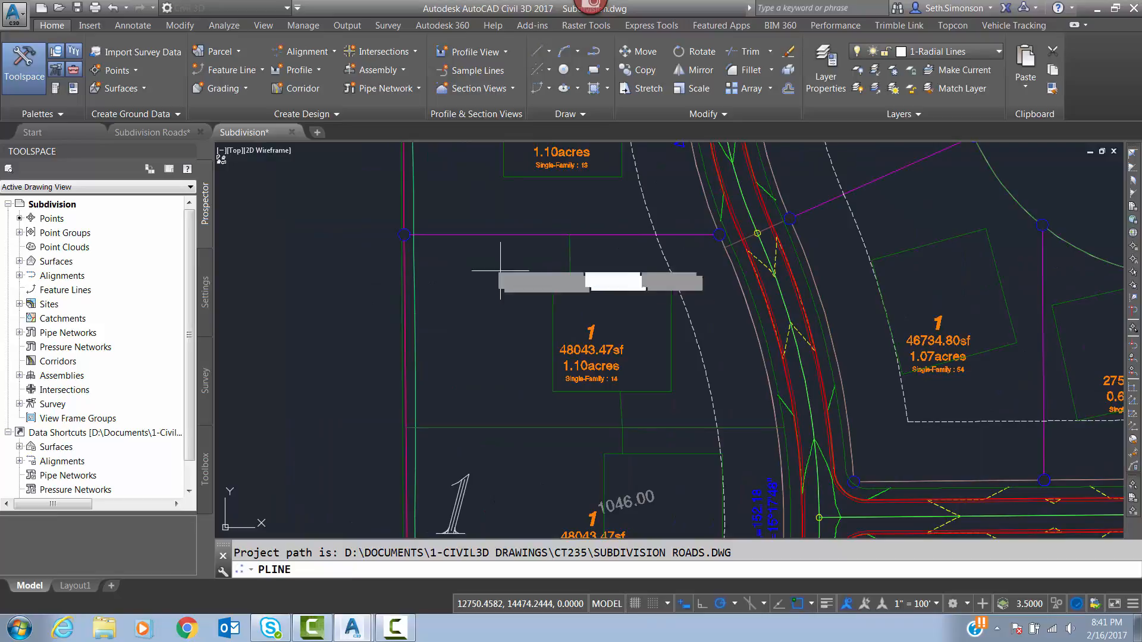
click(437, 236)
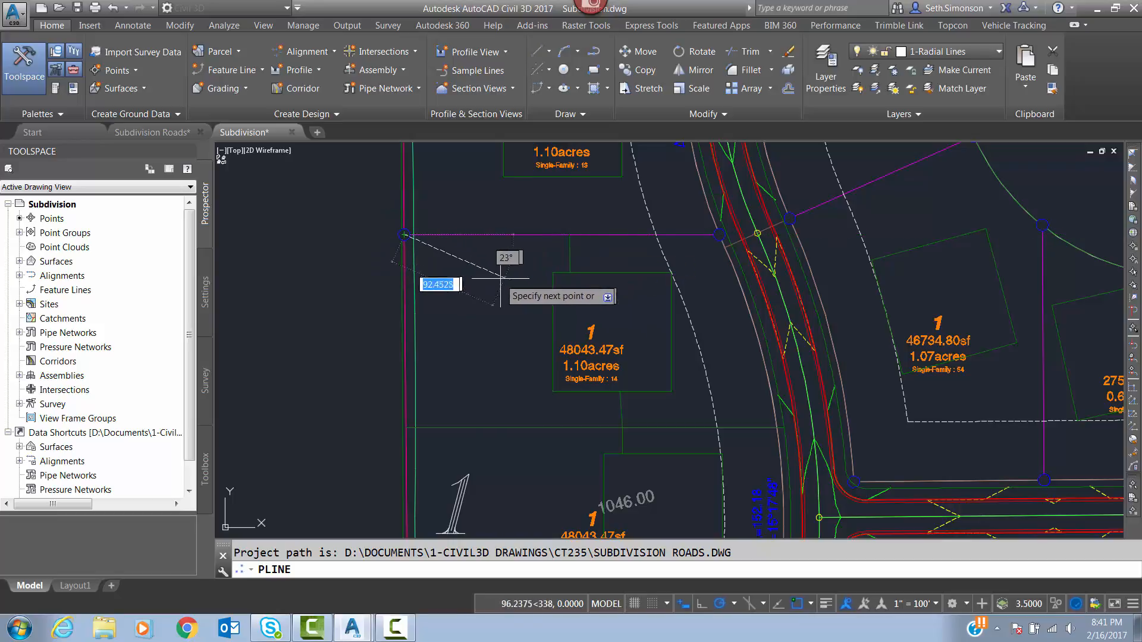
middle_drag(480, 318, 477, 273)
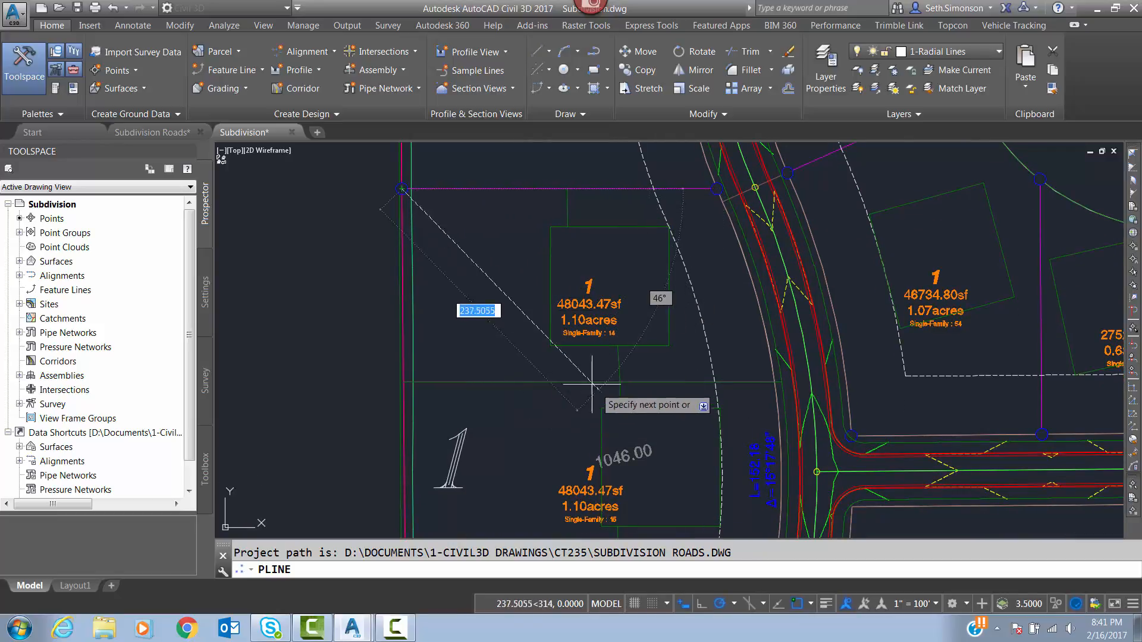
click(567, 189)
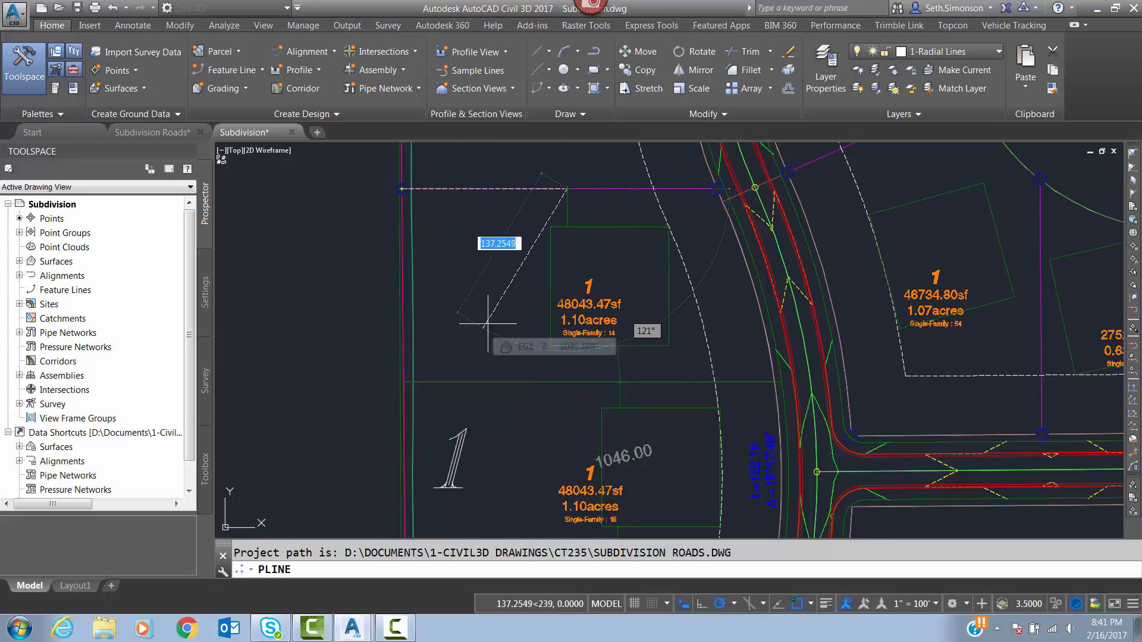
click(717, 189)
key(Return)
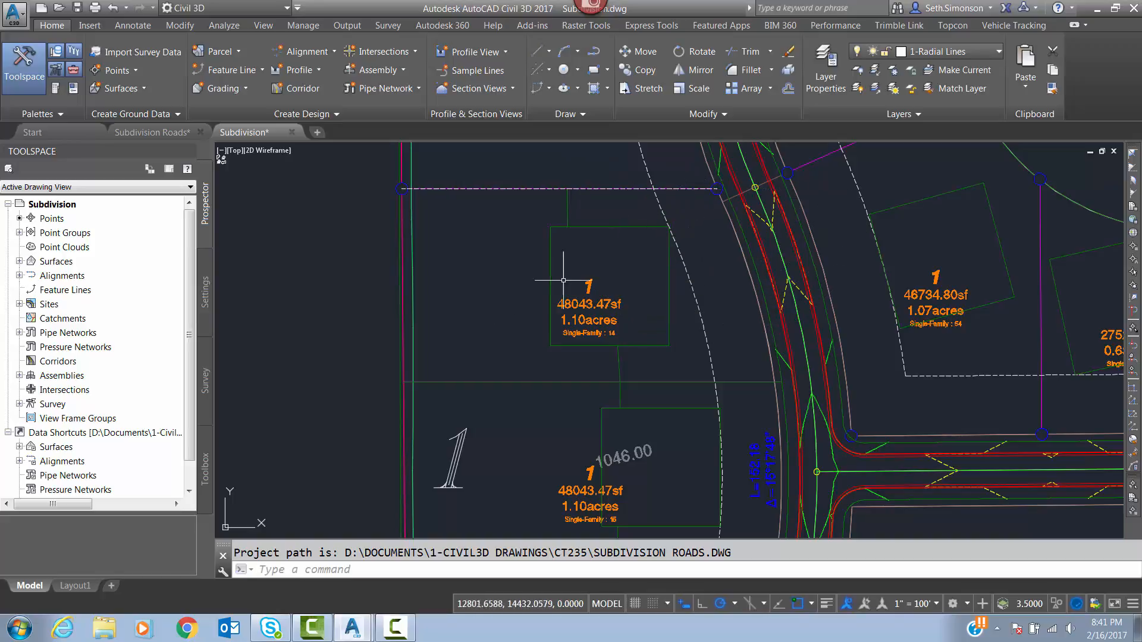
middle_drag(563, 280, 453, 331)
click(494, 241)
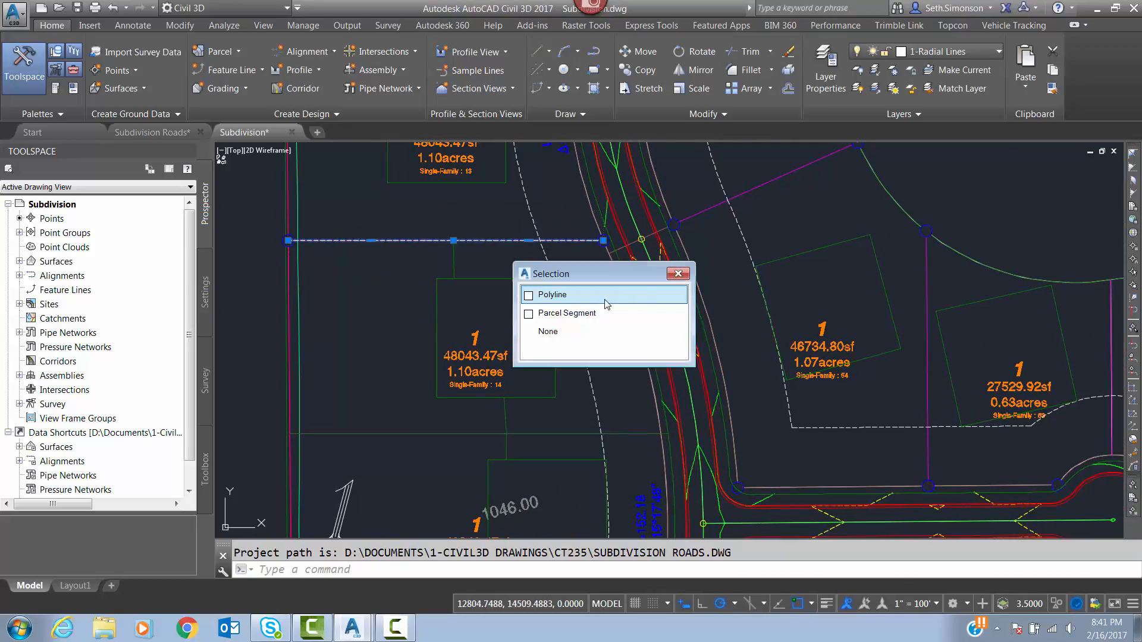
click(678, 275)
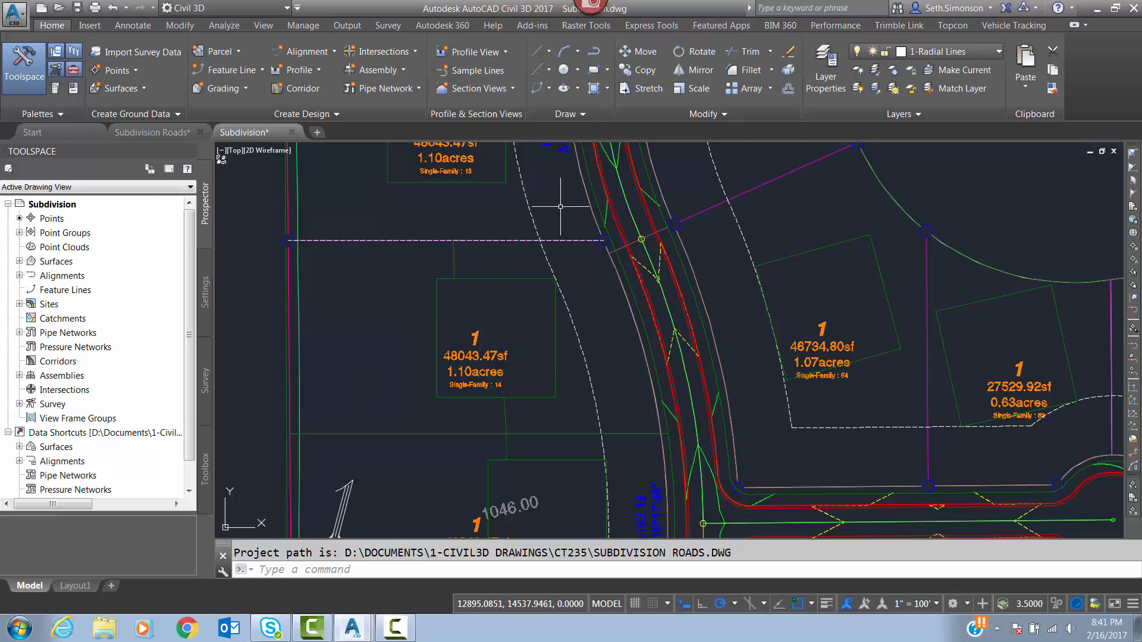
Step: Extend the polyline's east end past the lot corner to the green line running just inside the road right-of-way
middle_drag(591, 257, 486, 269)
scroll(487, 269, up, 3)
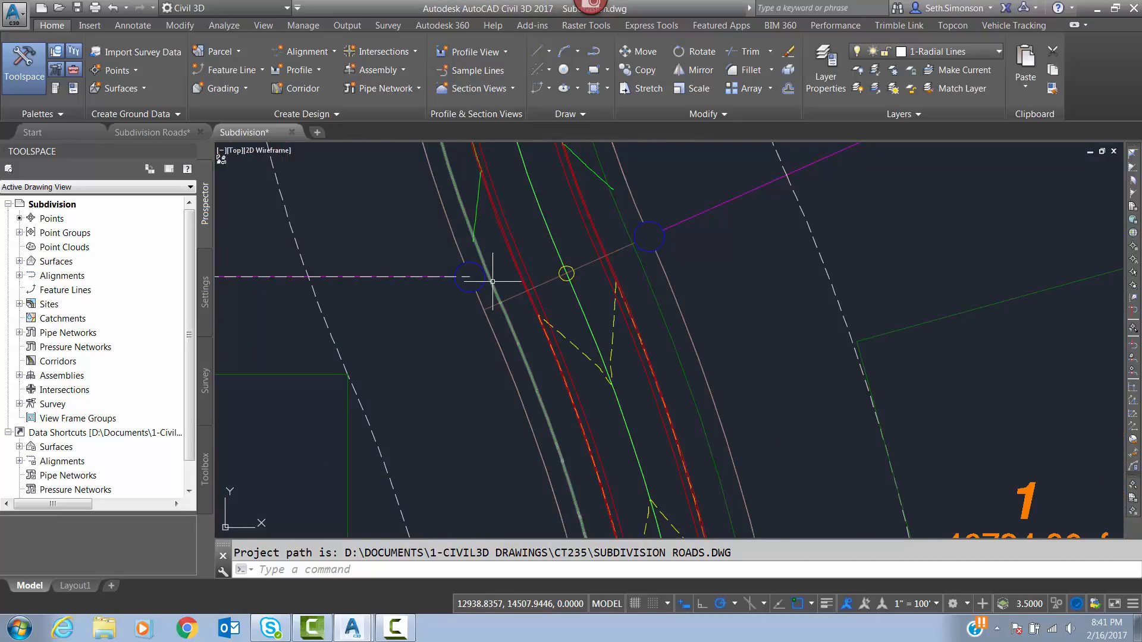
text(ex)
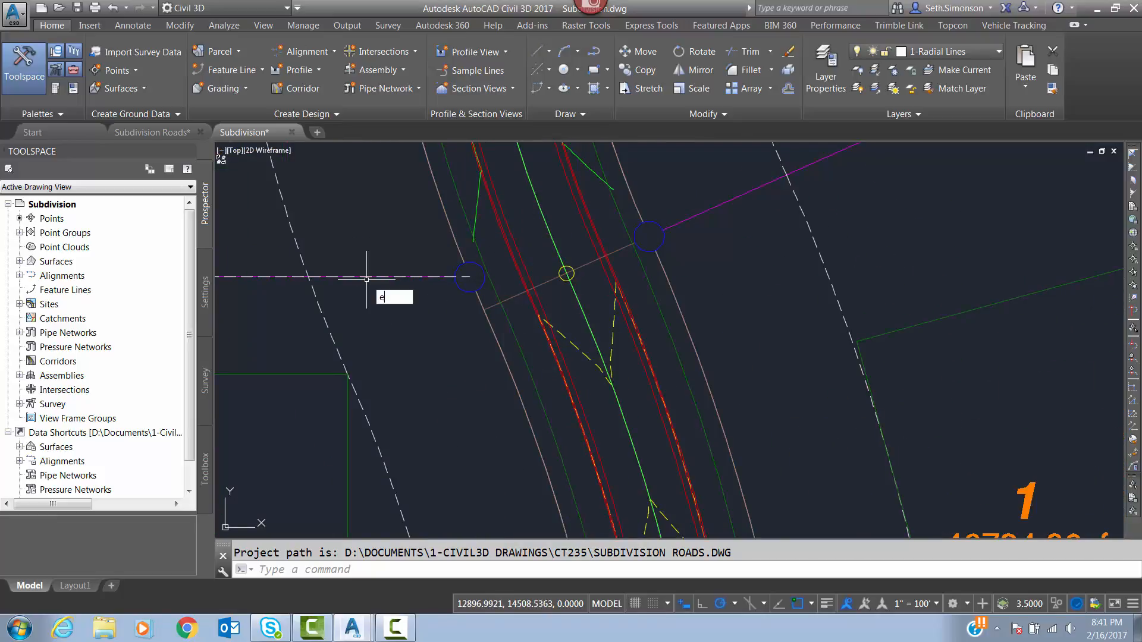
key(Return)
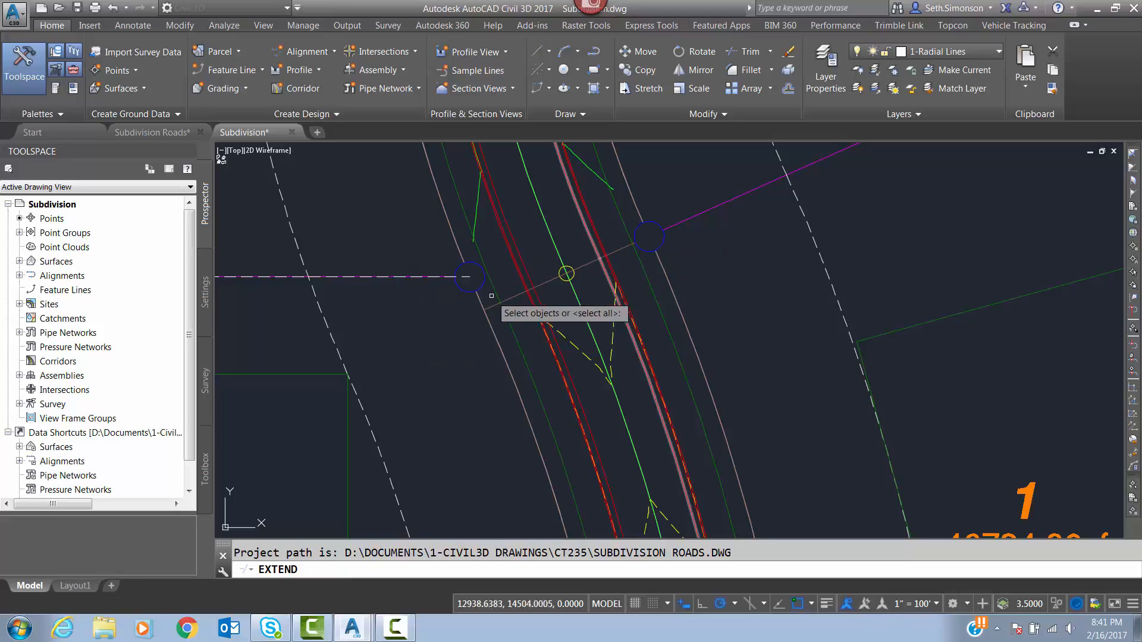
click(497, 296)
key(Return)
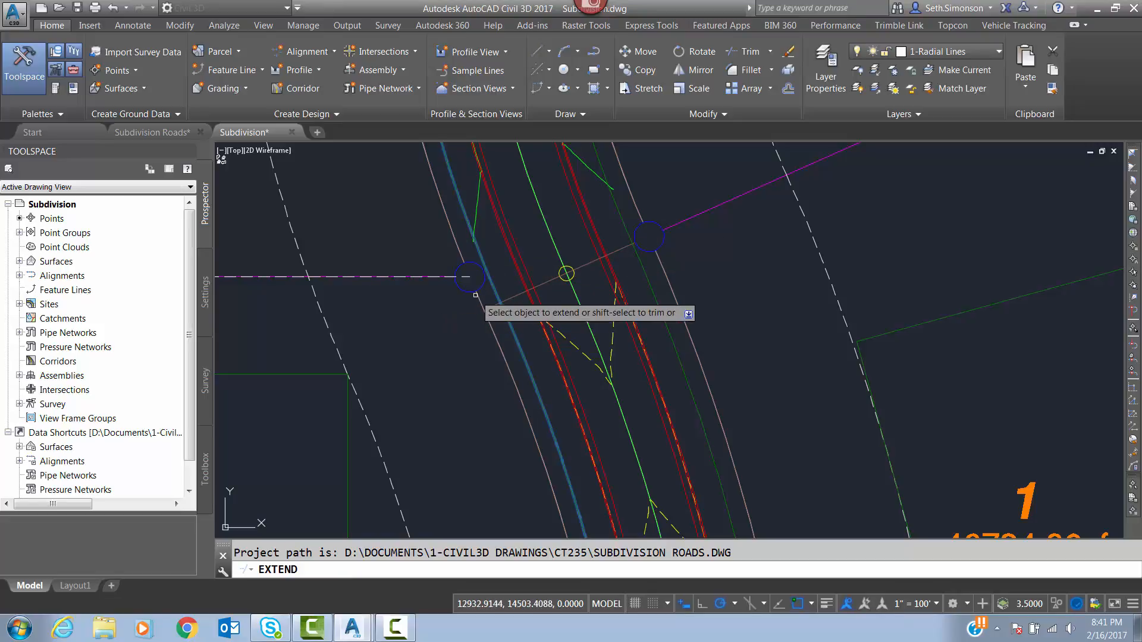
click(434, 276)
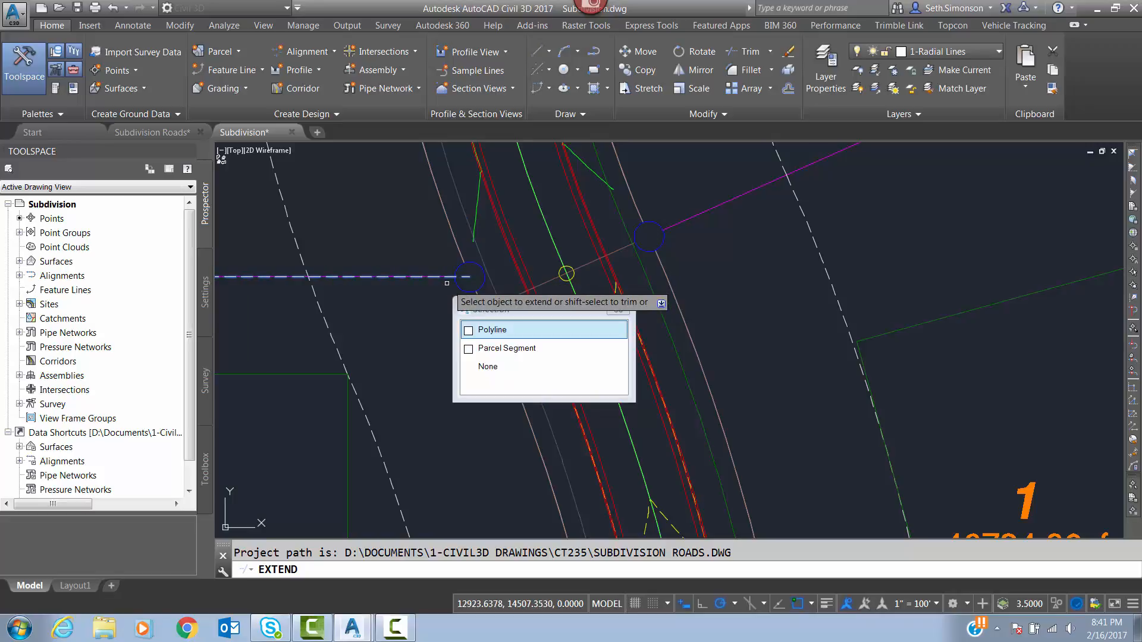
click(487, 331)
key(Return)
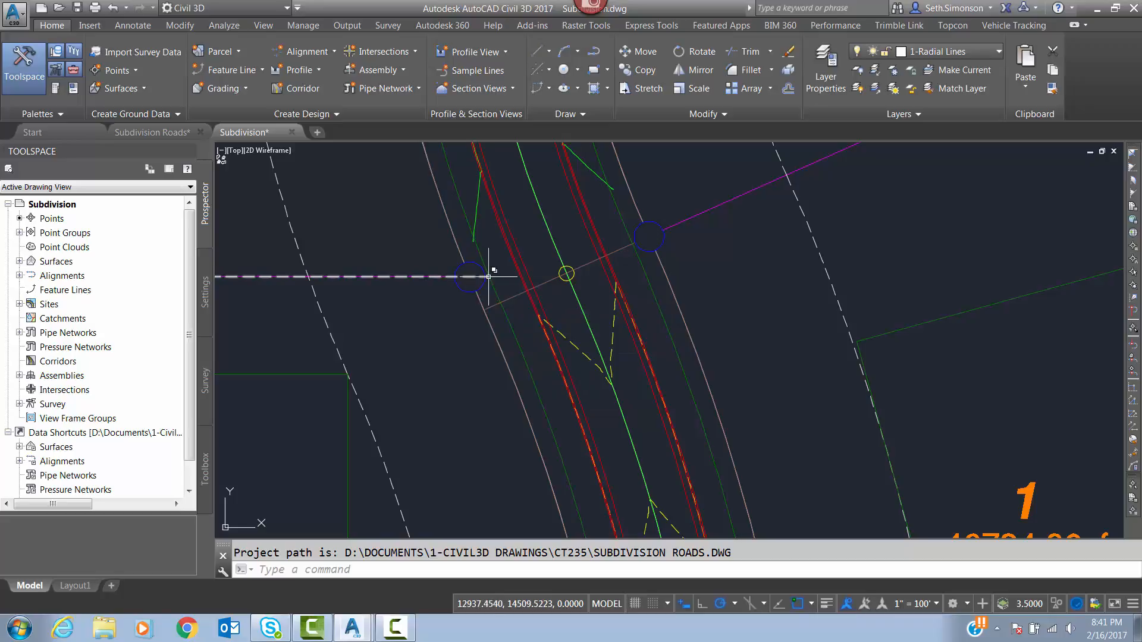
Step: Convert the extended polyline into a feature line in the Lot Grading site on layer C-TOPO-FEAT, erasing the existing entity
scroll(385, 354, down, 2)
middle_drag(386, 354, 555, 364)
scroll(555, 364, down, 2)
middle_drag(441, 365, 484, 338)
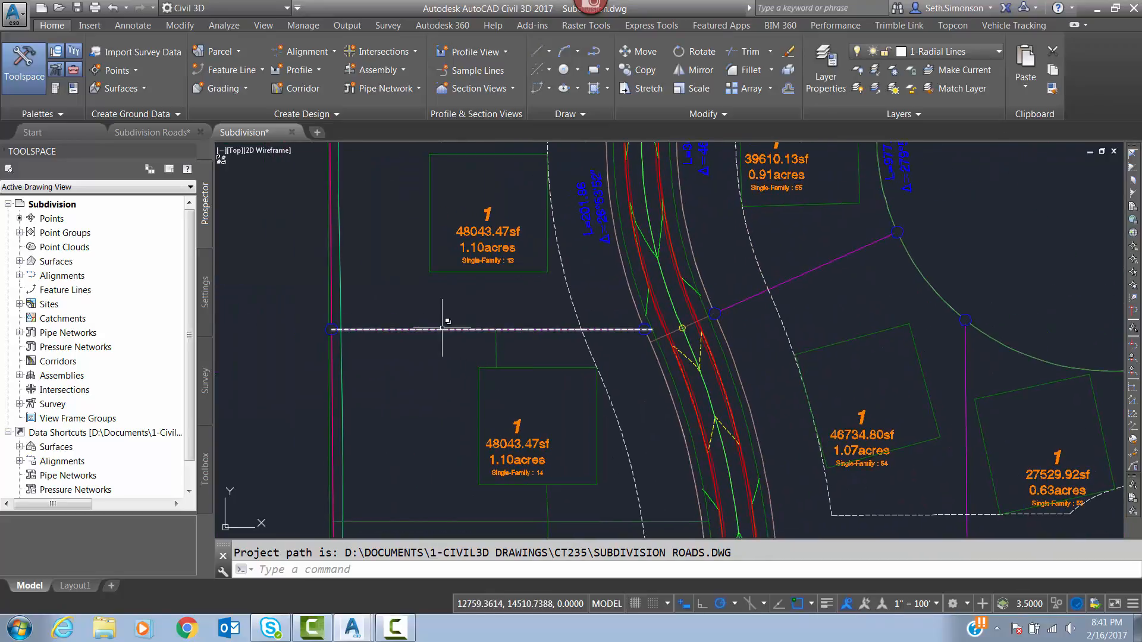
click(216, 70)
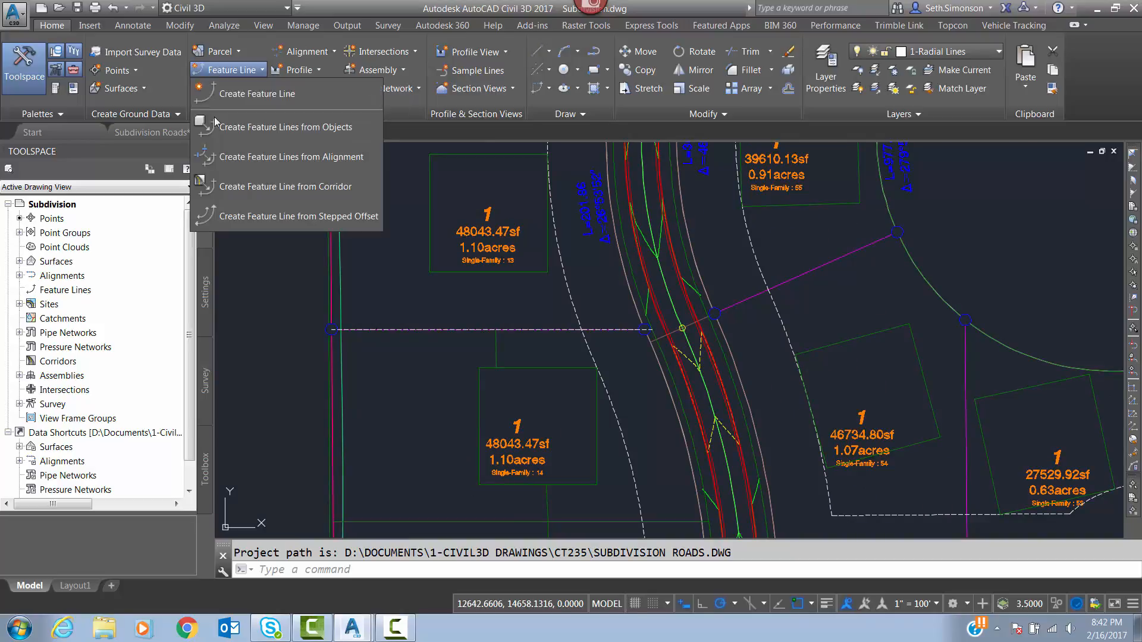
click(267, 126)
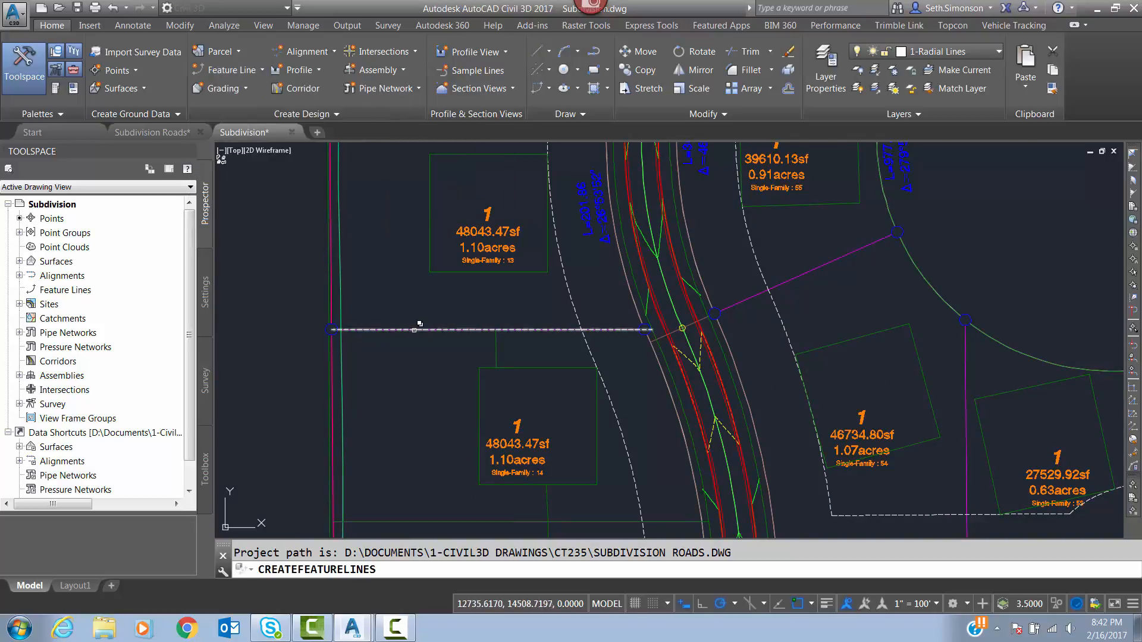
click(411, 331)
click(465, 380)
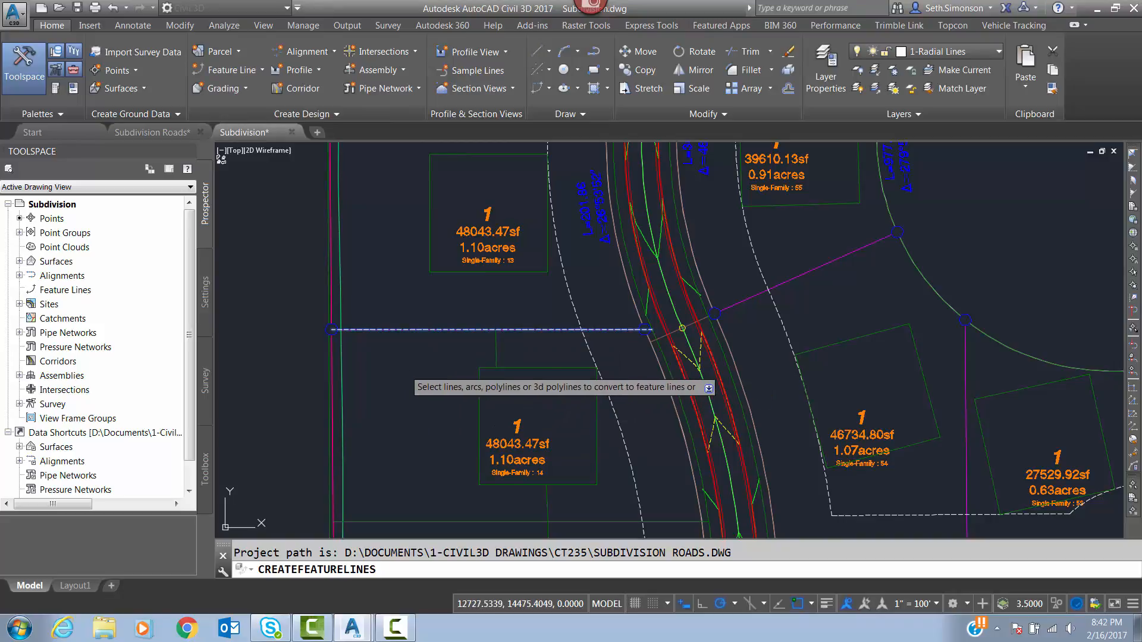
key(Return)
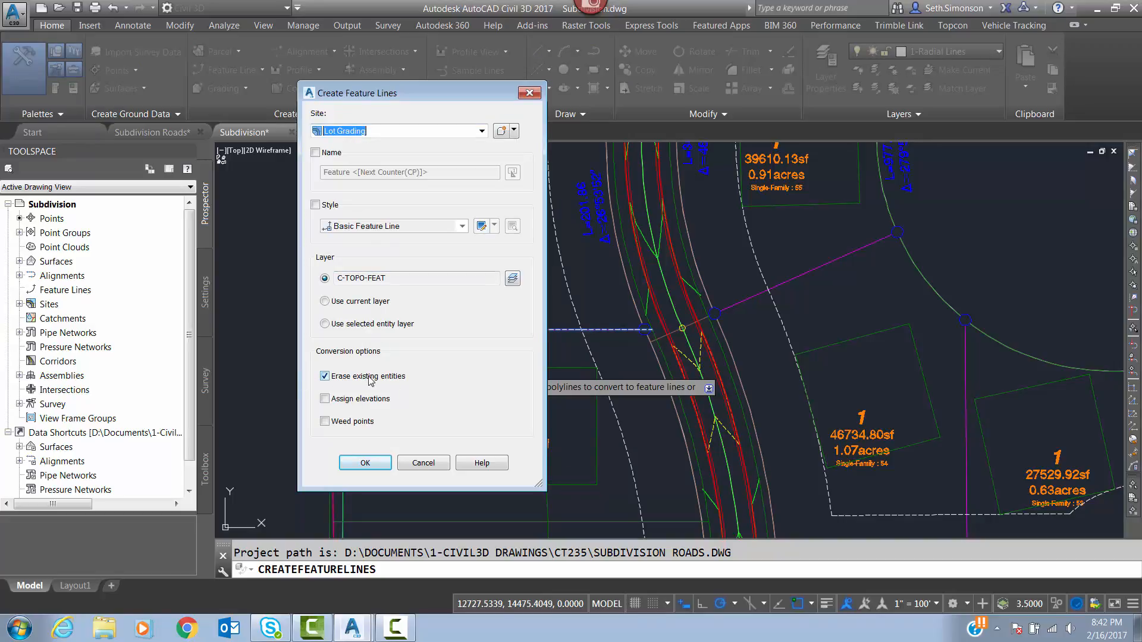
click(365, 463)
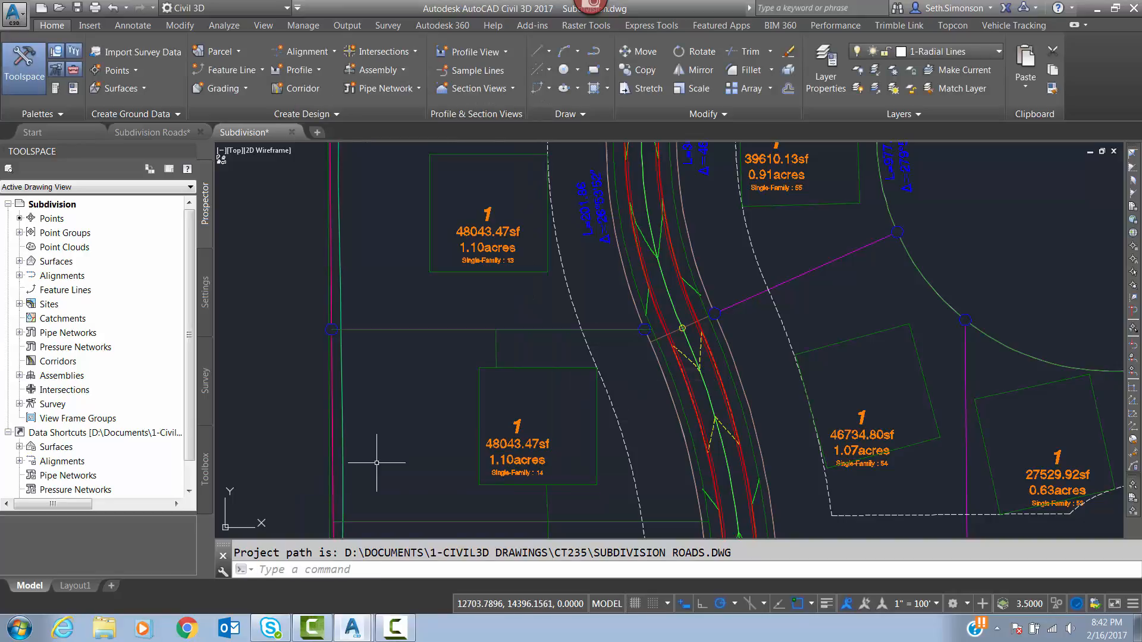
Step: Open the elevation editor for lot 14's north feature line and take the station 2+72.54 elevation from the Road FG surface
click(540, 331)
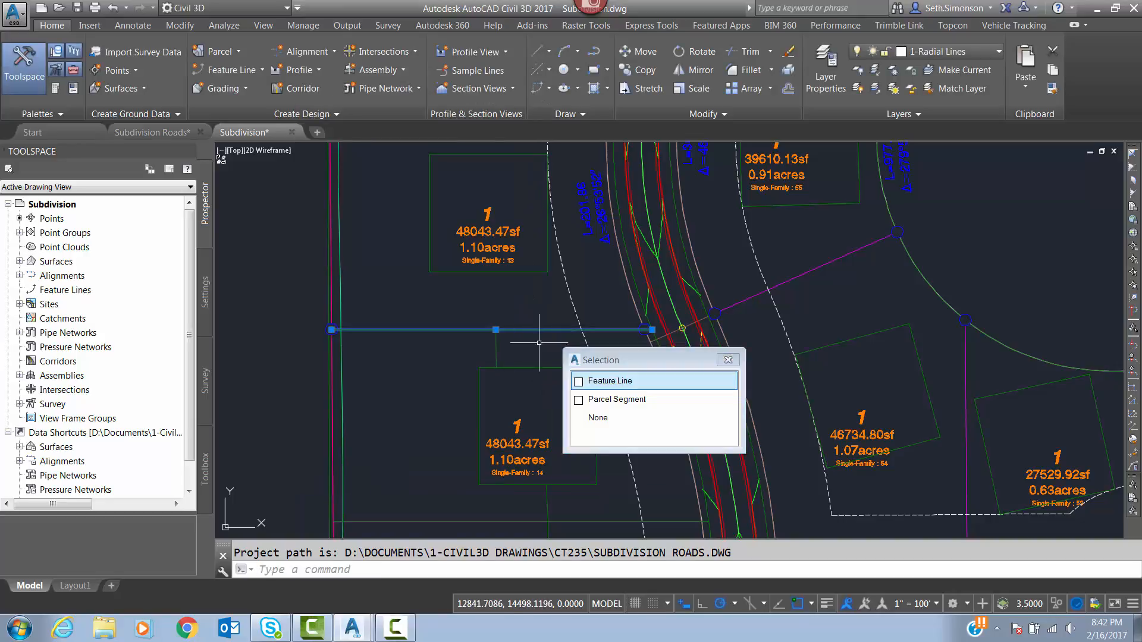
click(597, 381)
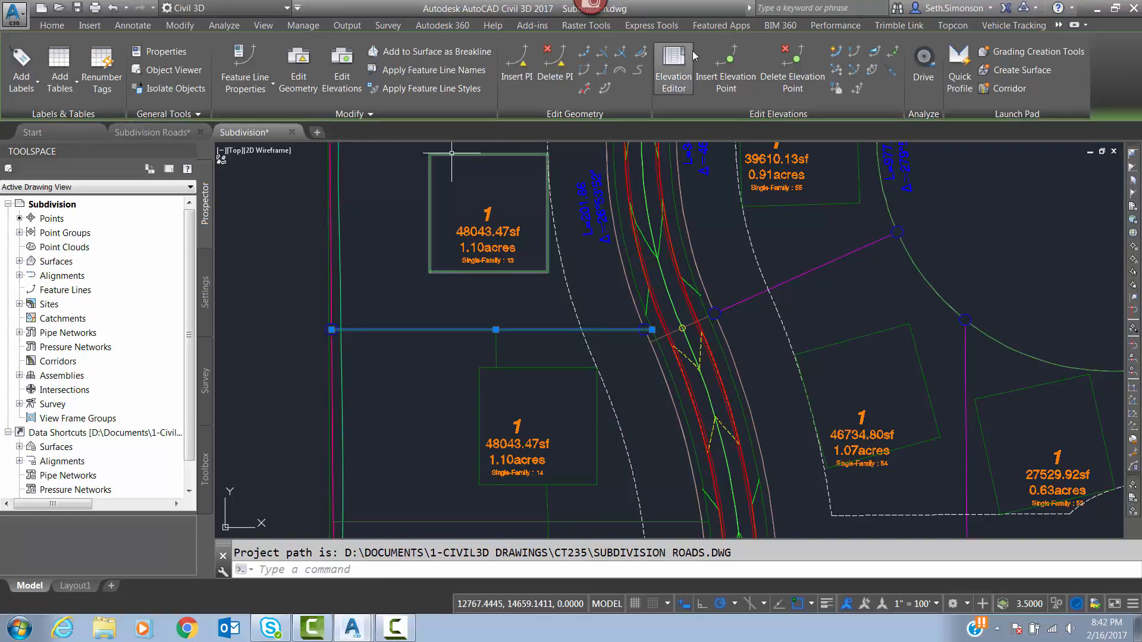
click(680, 71)
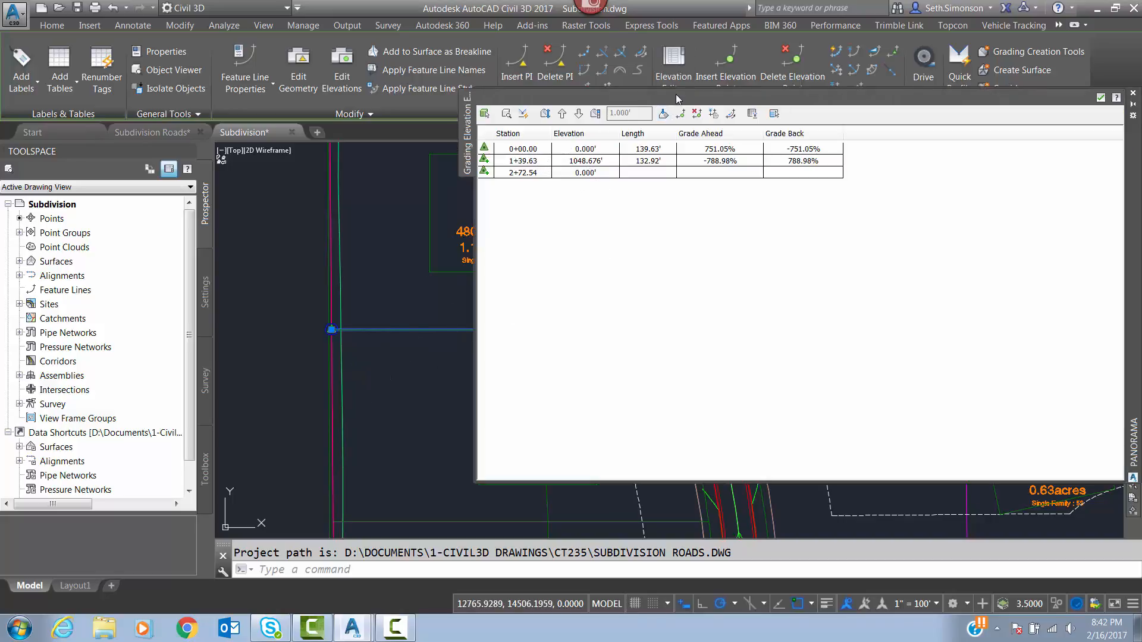
middle_drag(392, 400, 303, 376)
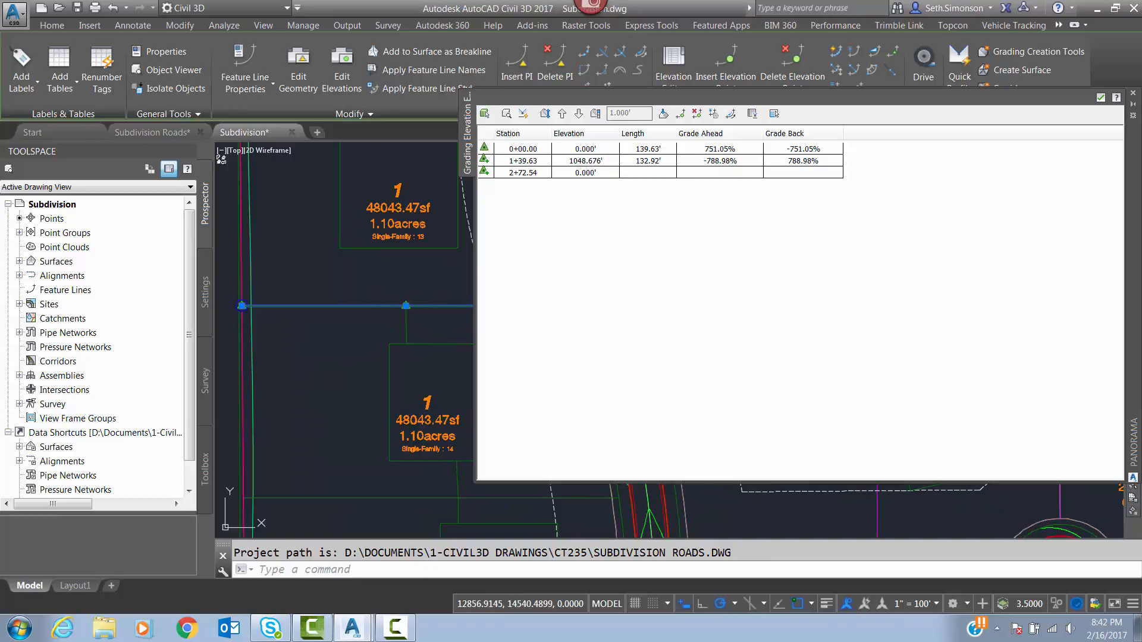
click(522, 173)
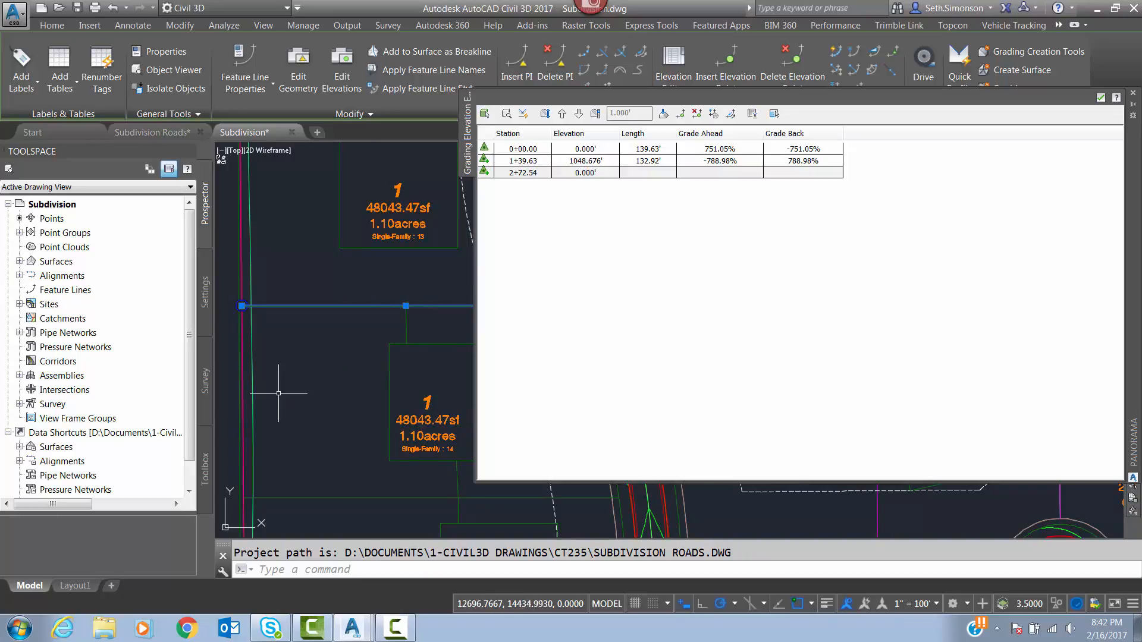
scroll(334, 301, up, 6)
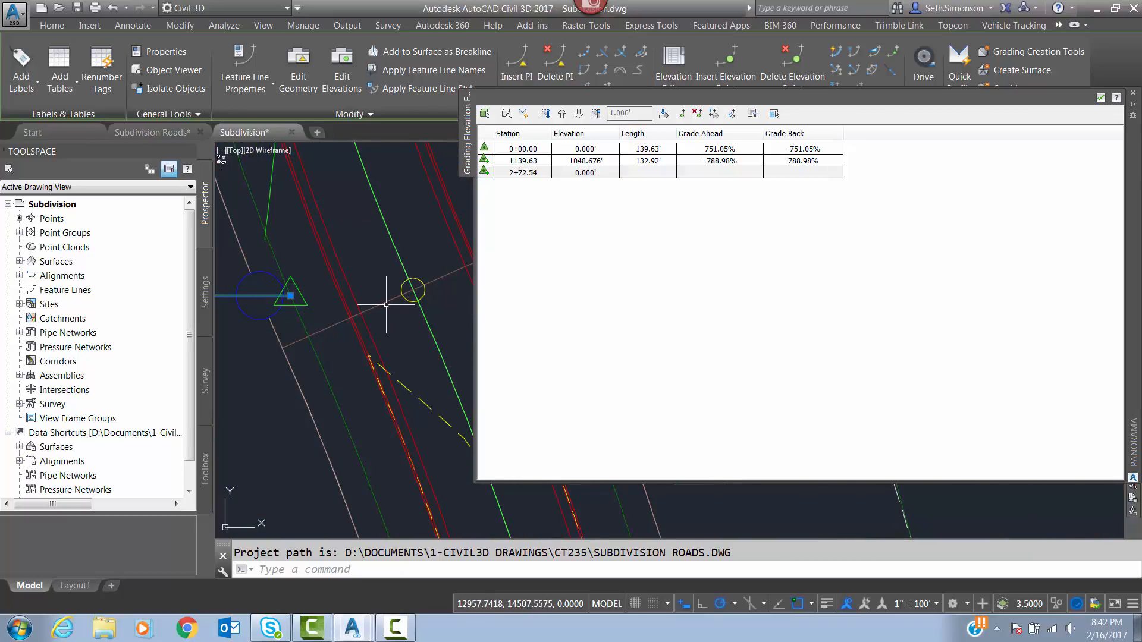
click(538, 173)
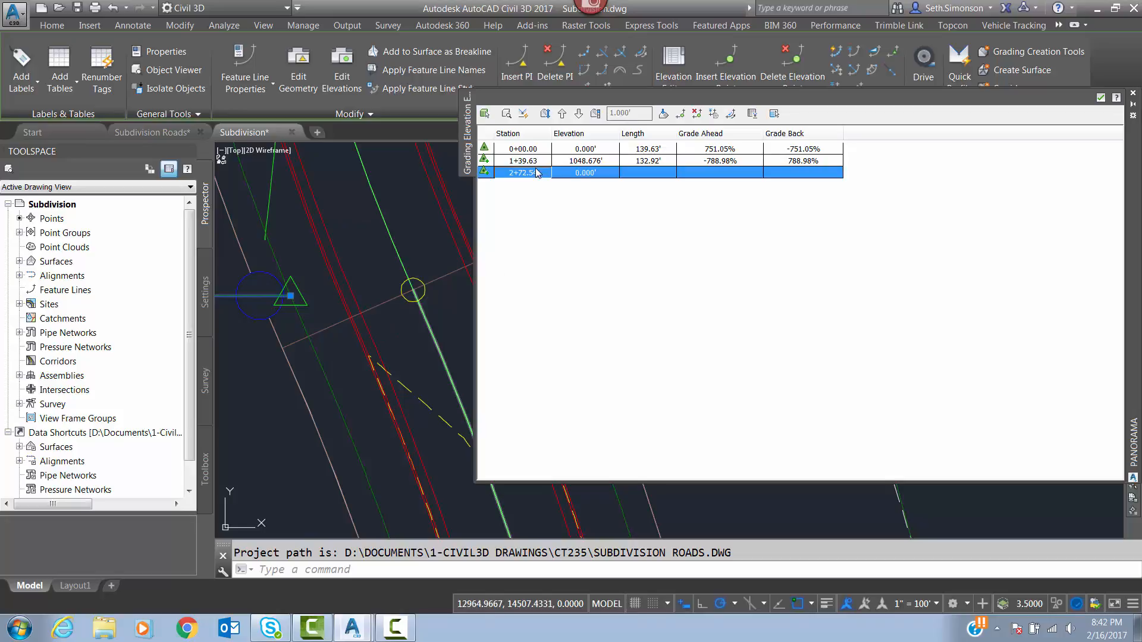
click(713, 114)
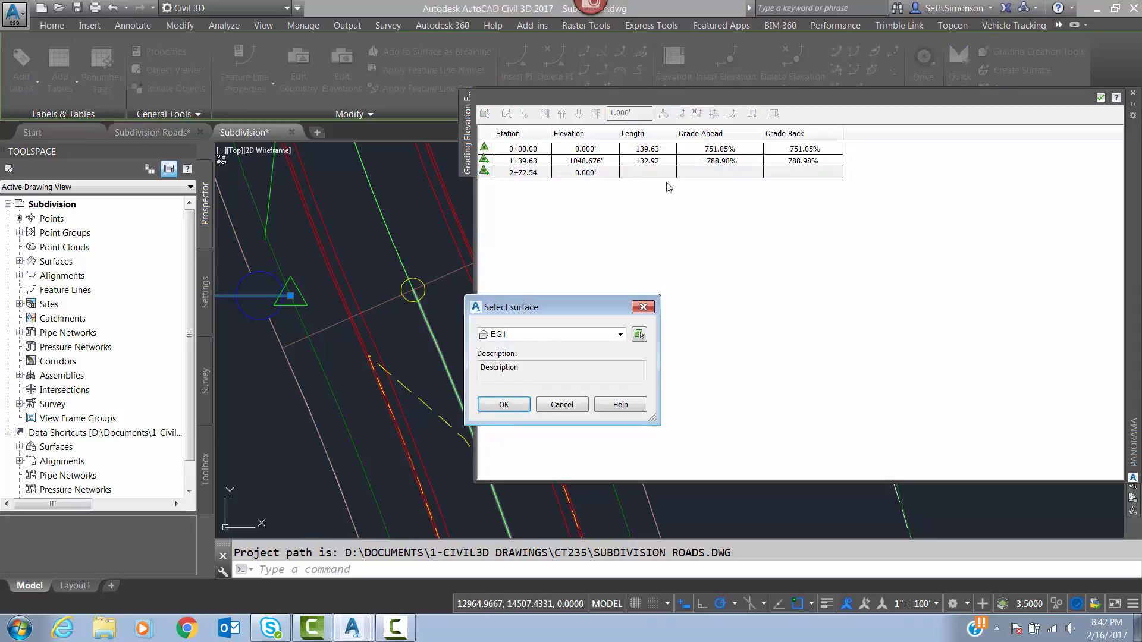
click(516, 336)
click(515, 358)
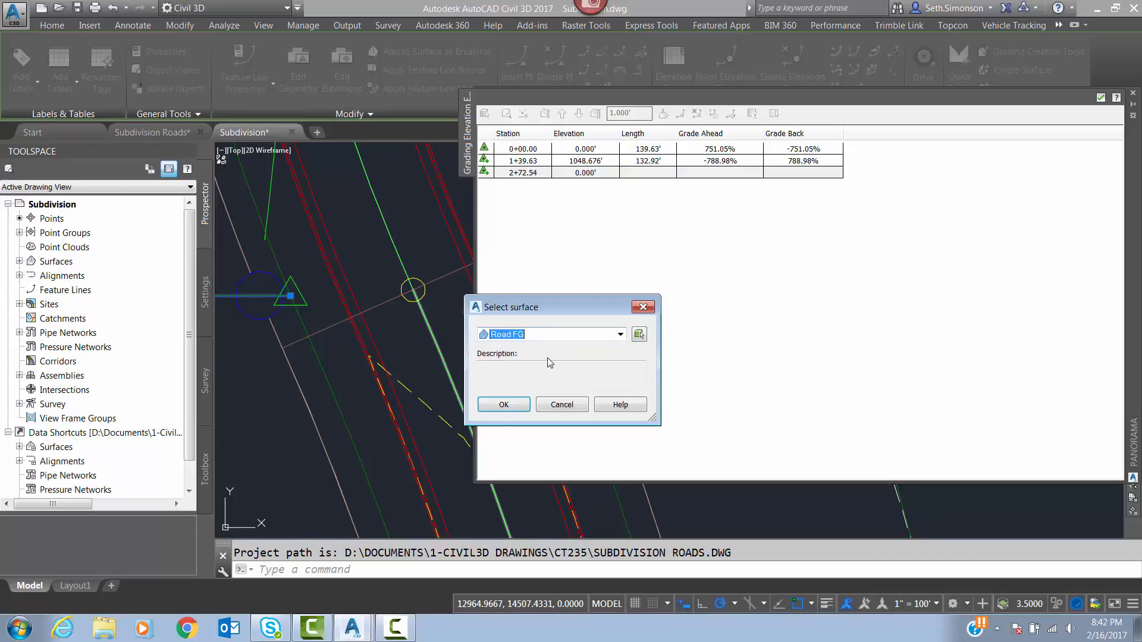
click(497, 408)
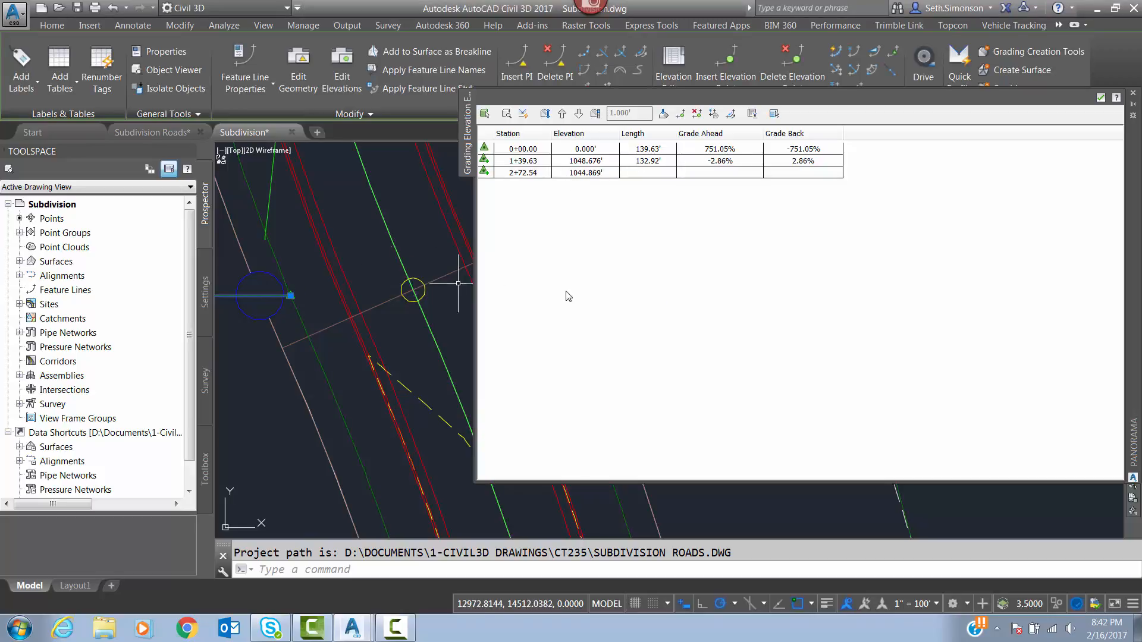
Step: Set the grade back at station 0+00.00 of lot 14's north feature line to -1% and close the elevation editor
scroll(324, 326, down, 3)
middle_drag(324, 326, 472, 290)
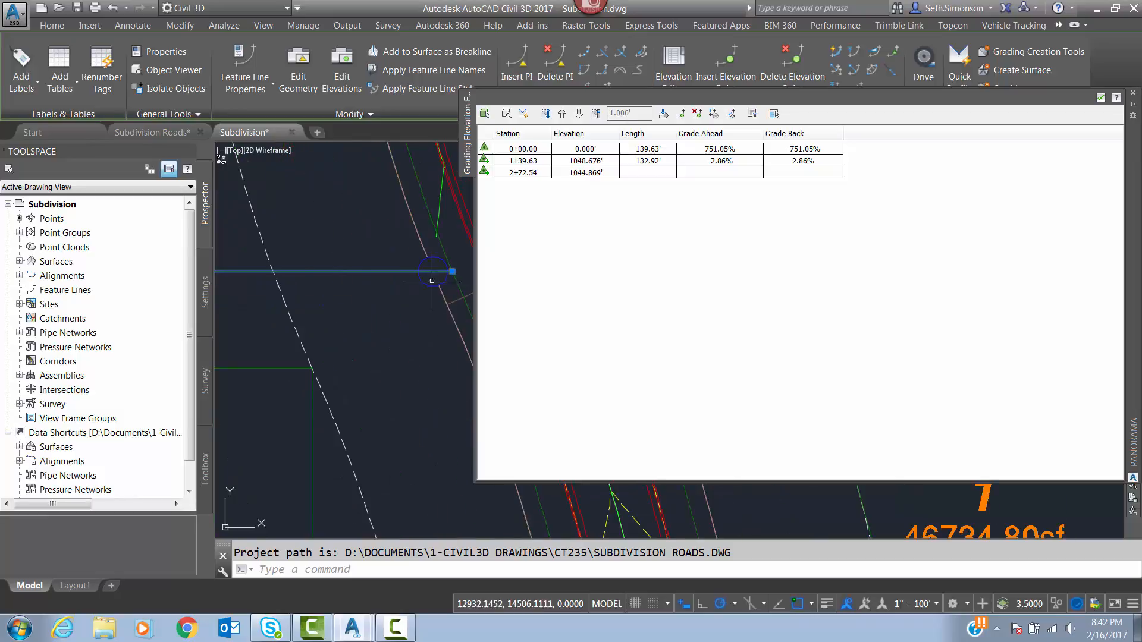
middle_drag(361, 290, 405, 283)
scroll(406, 283, down, 4)
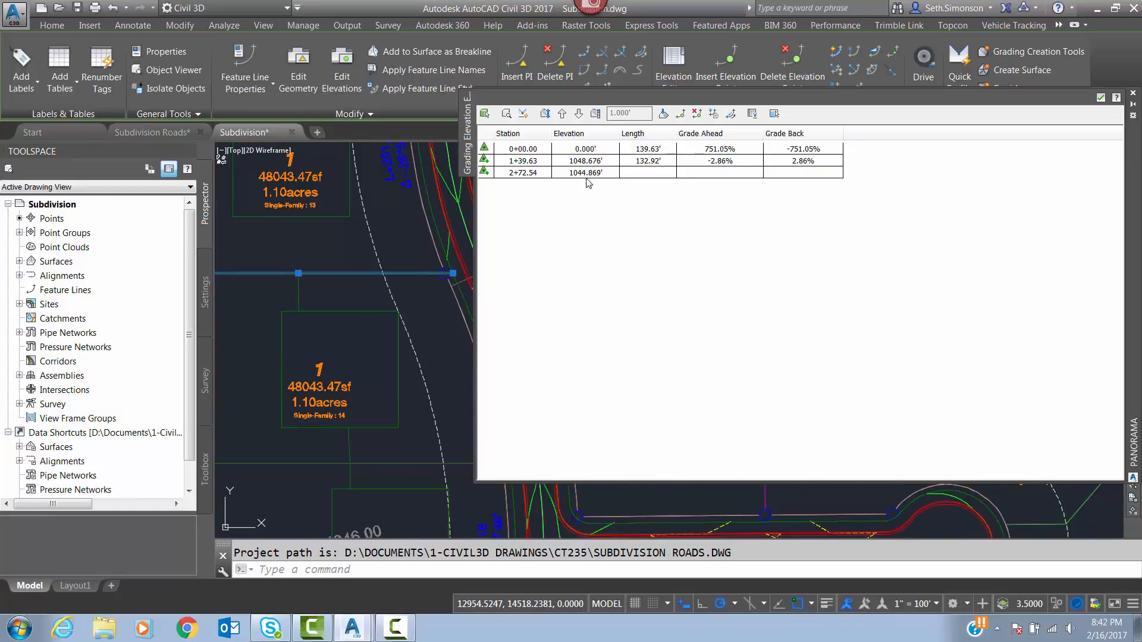
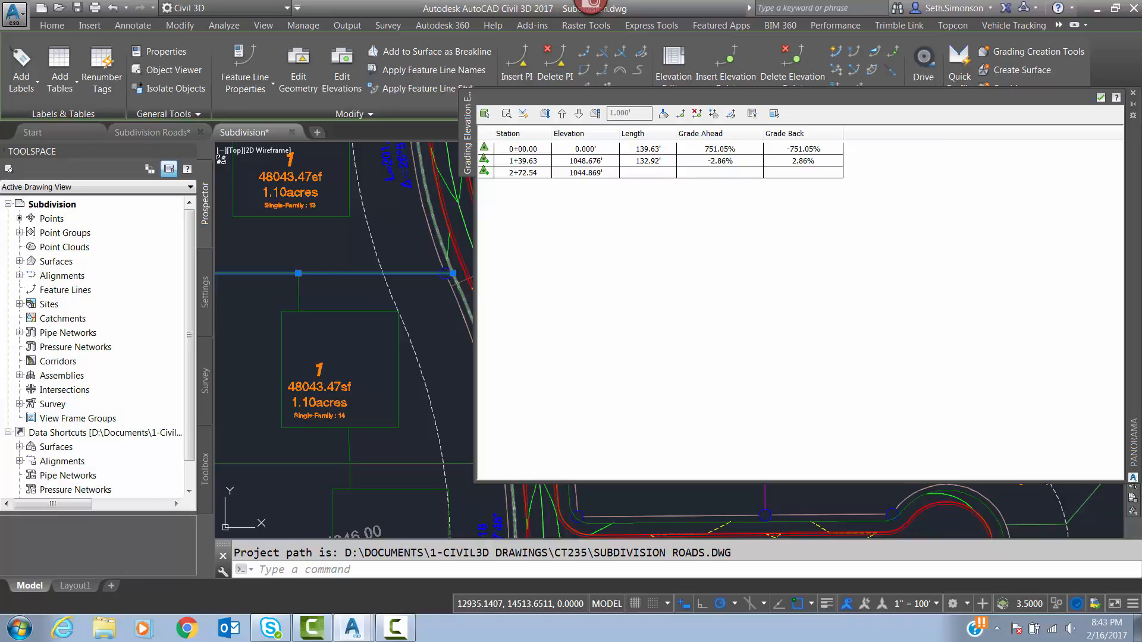
middle_drag(300, 284, 409, 292)
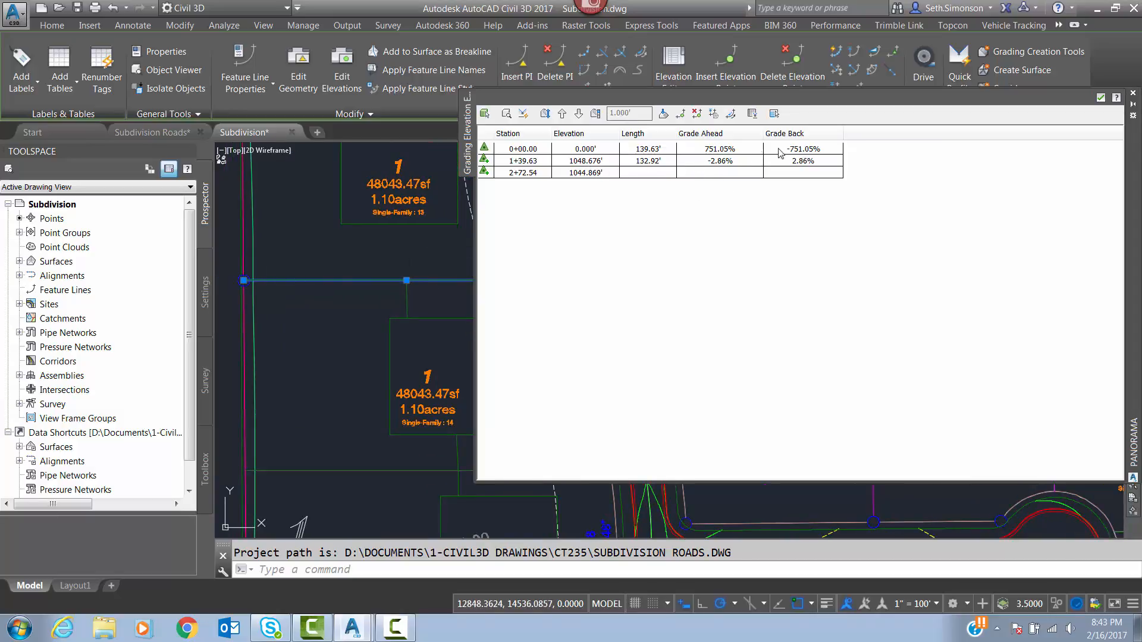
click(798, 151)
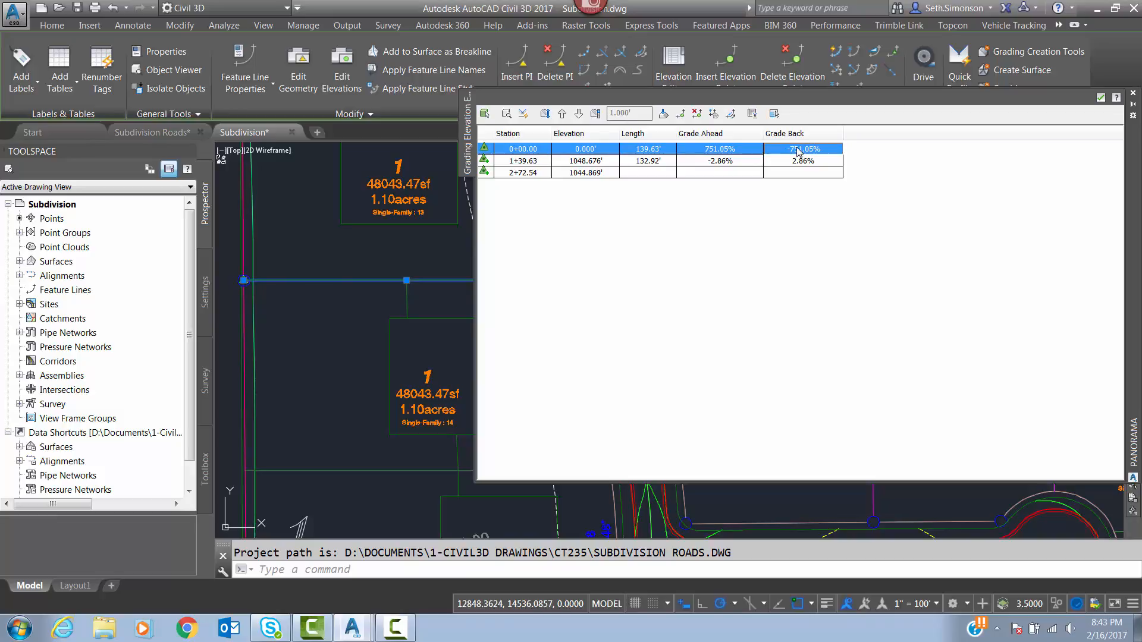
click(799, 151)
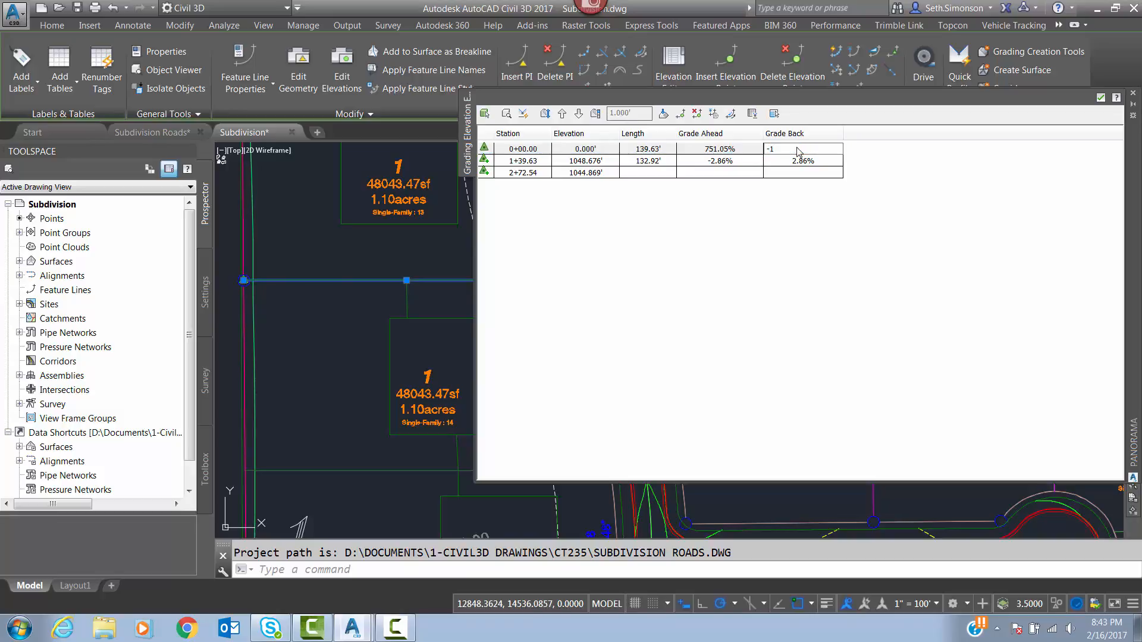
text(-1)
key(Return)
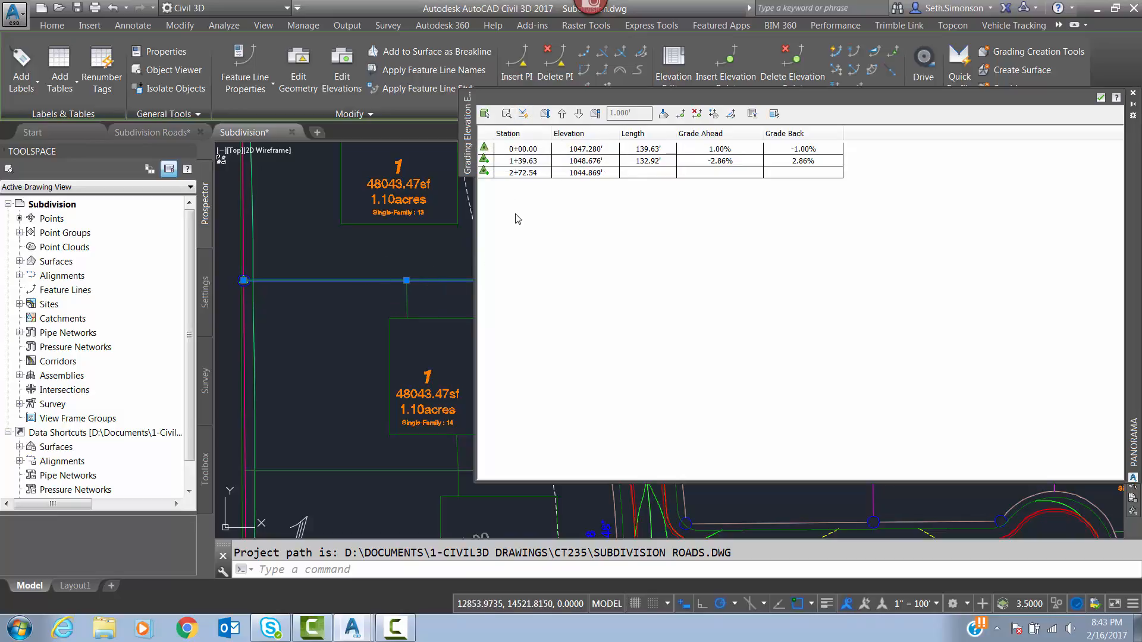
click(1101, 98)
key(Escape)
Step: Draw a Lot Grading feature line from lot 13's south pad edge at elevation 1049 to the short feature line's end on the lot line at -1% grade
scroll(421, 375, down, 3)
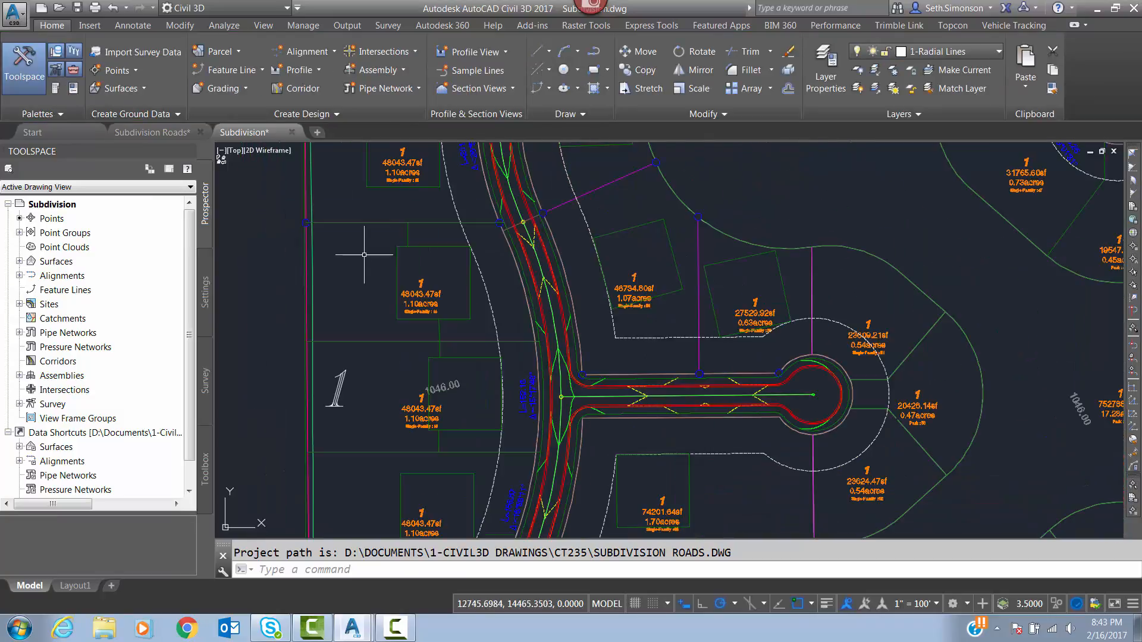
mouse_move(407, 244)
middle_down()
mouse_move(441, 370)
mouse_move(452, 373)
middle_up()
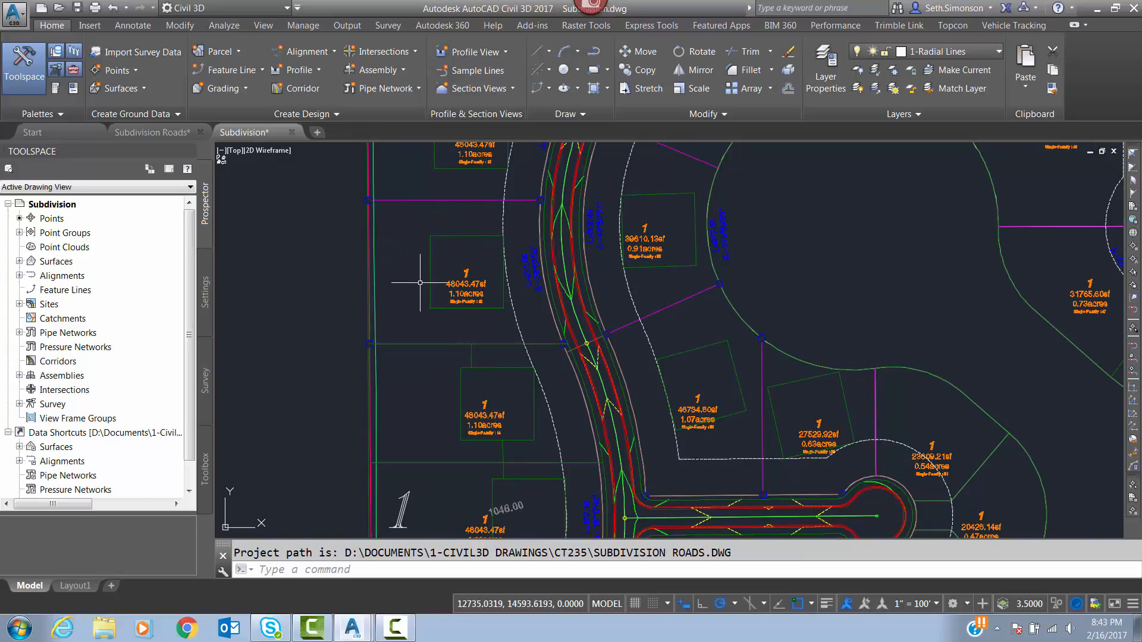
middle_drag(427, 296, 452, 307)
scroll(452, 307, up, 4)
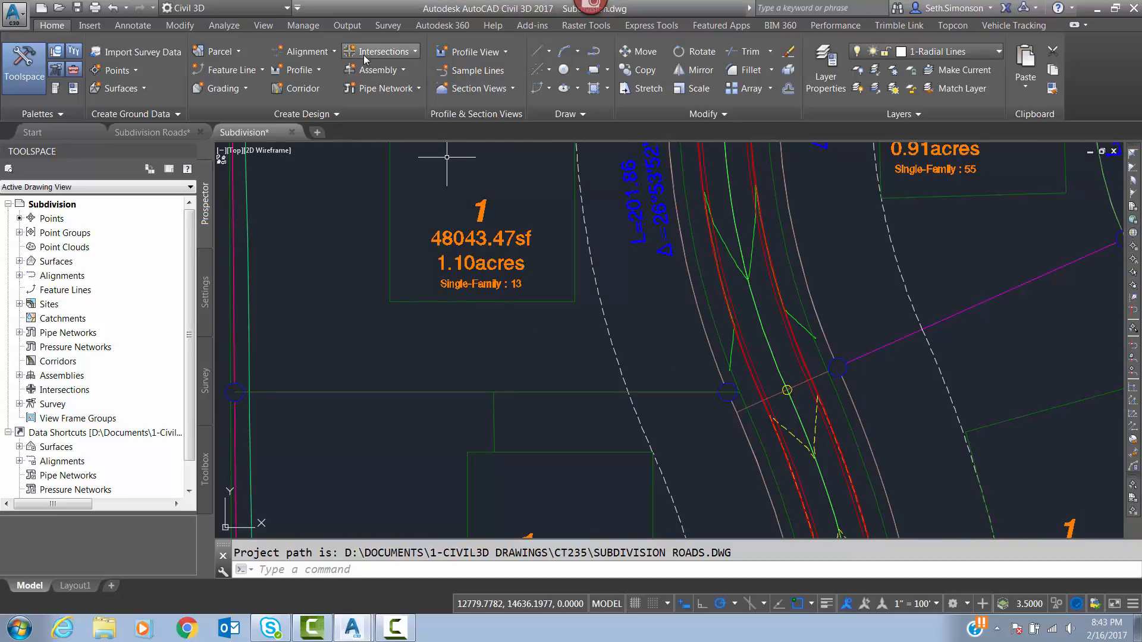
click(261, 69)
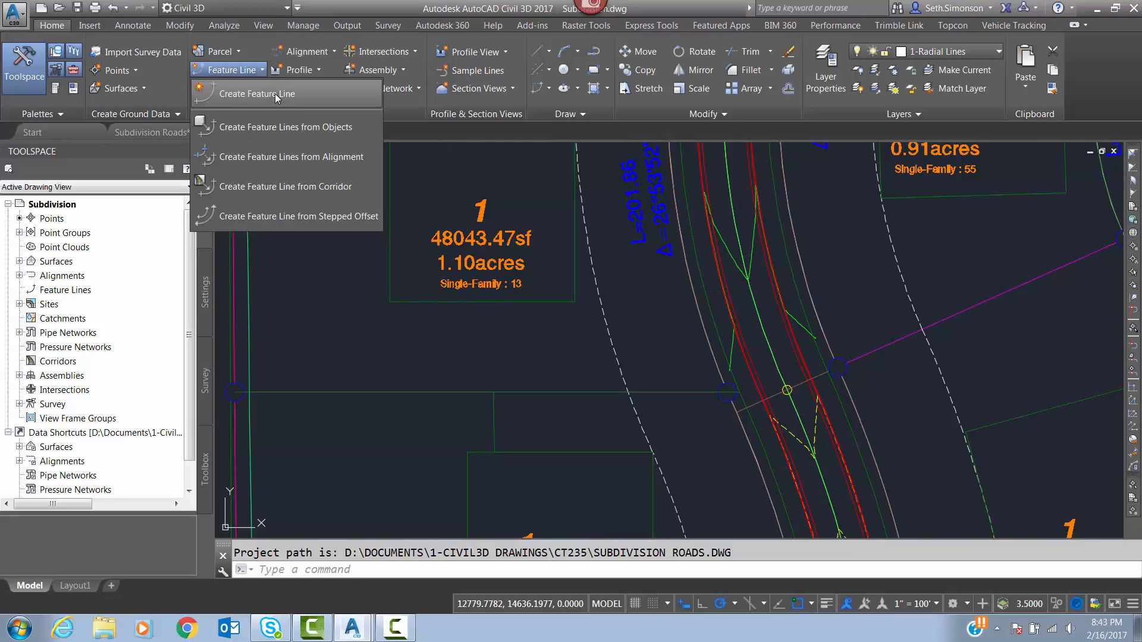
click(275, 93)
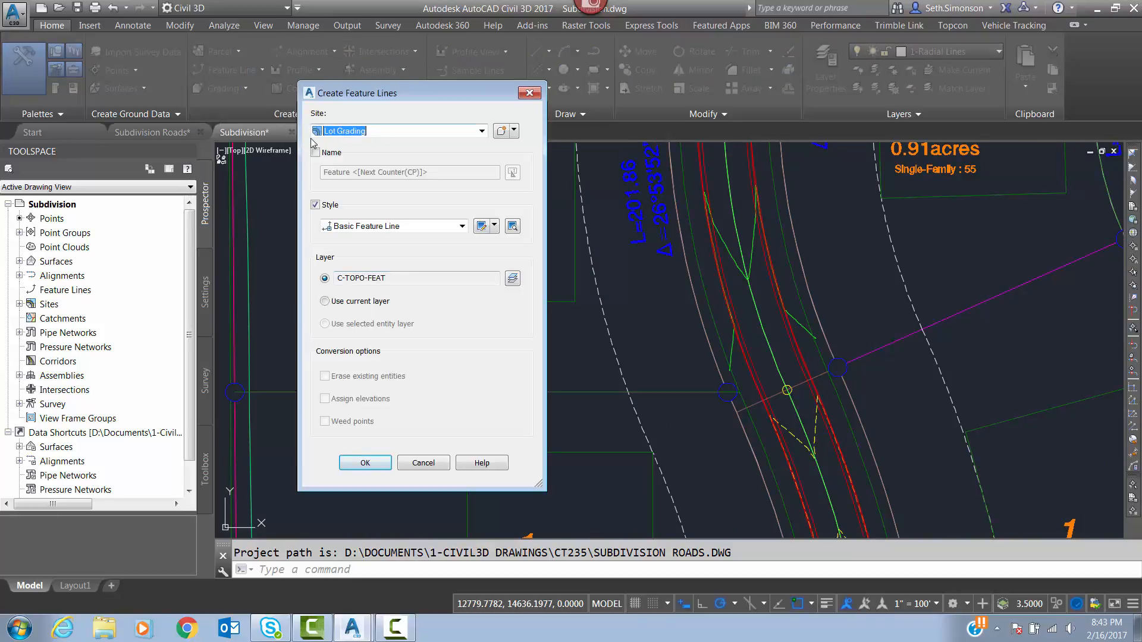
click(371, 467)
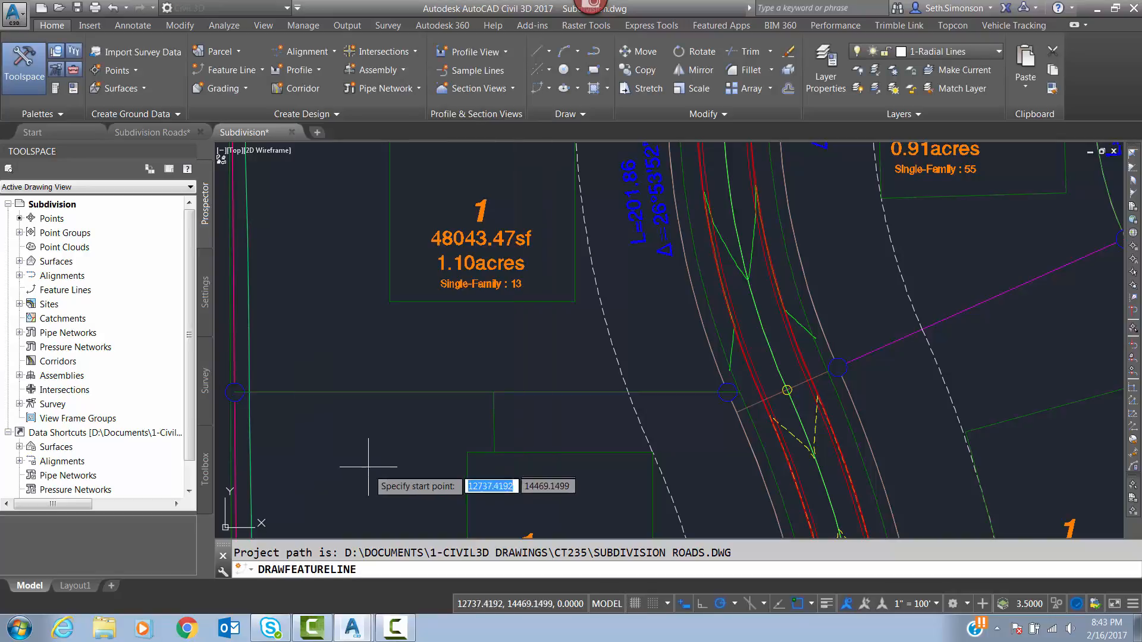
shift+right_click(489, 302)
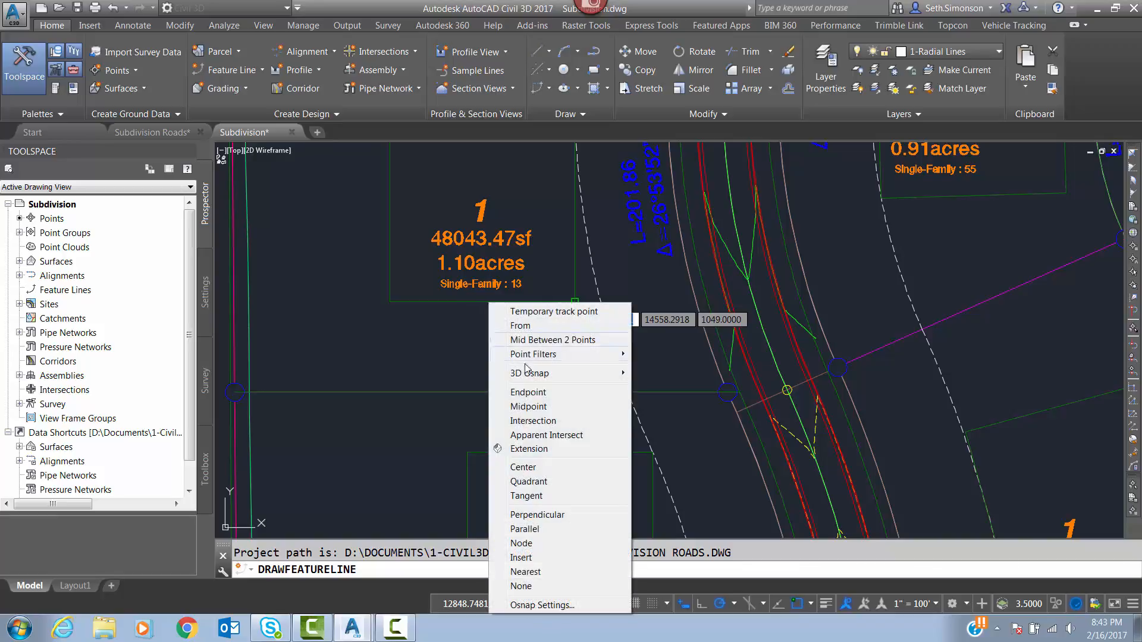
click(521, 572)
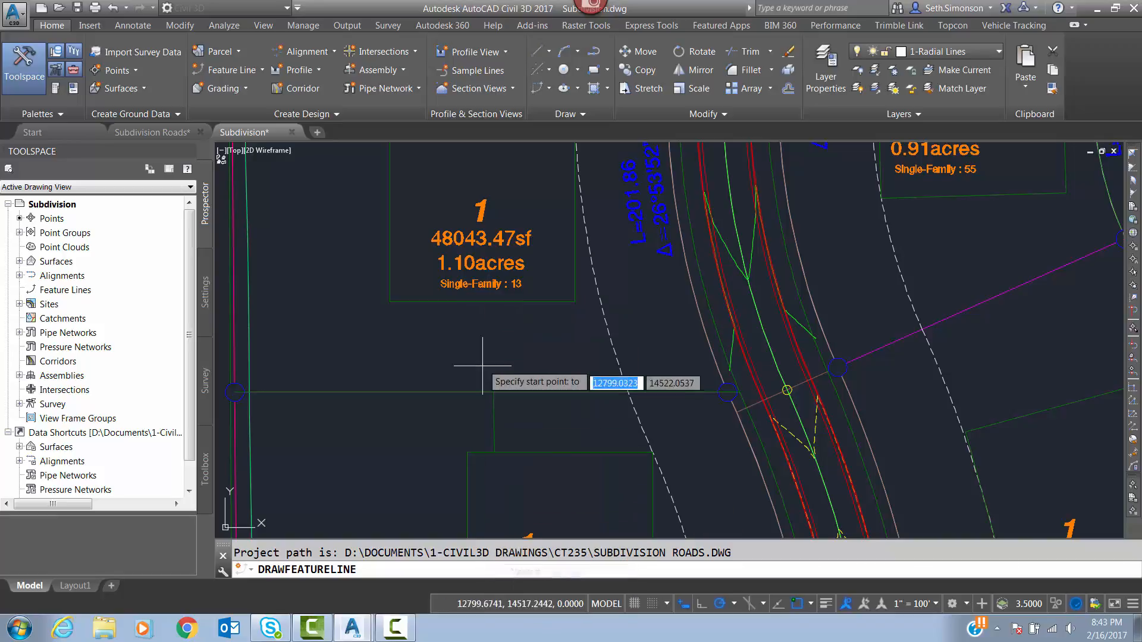
click(490, 302)
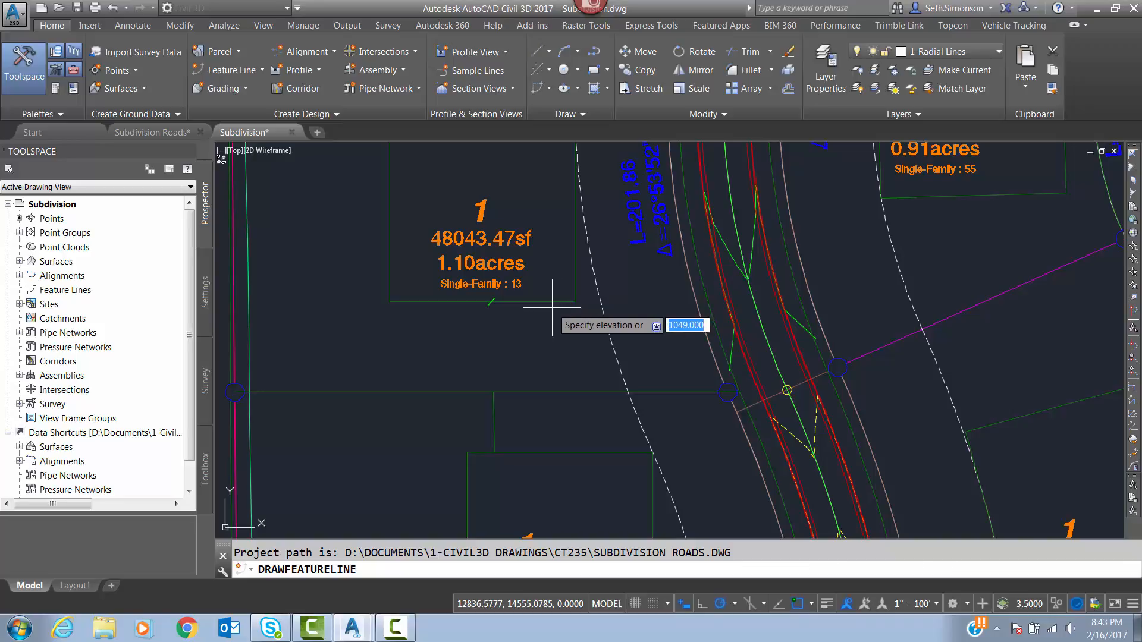
key(Return)
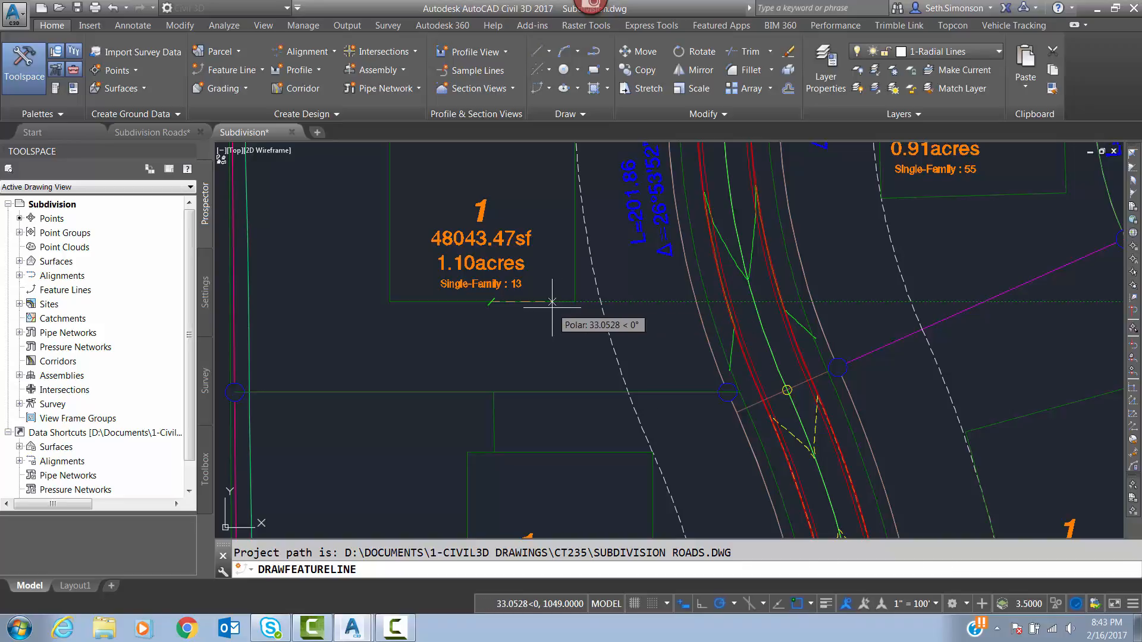
click(493, 393)
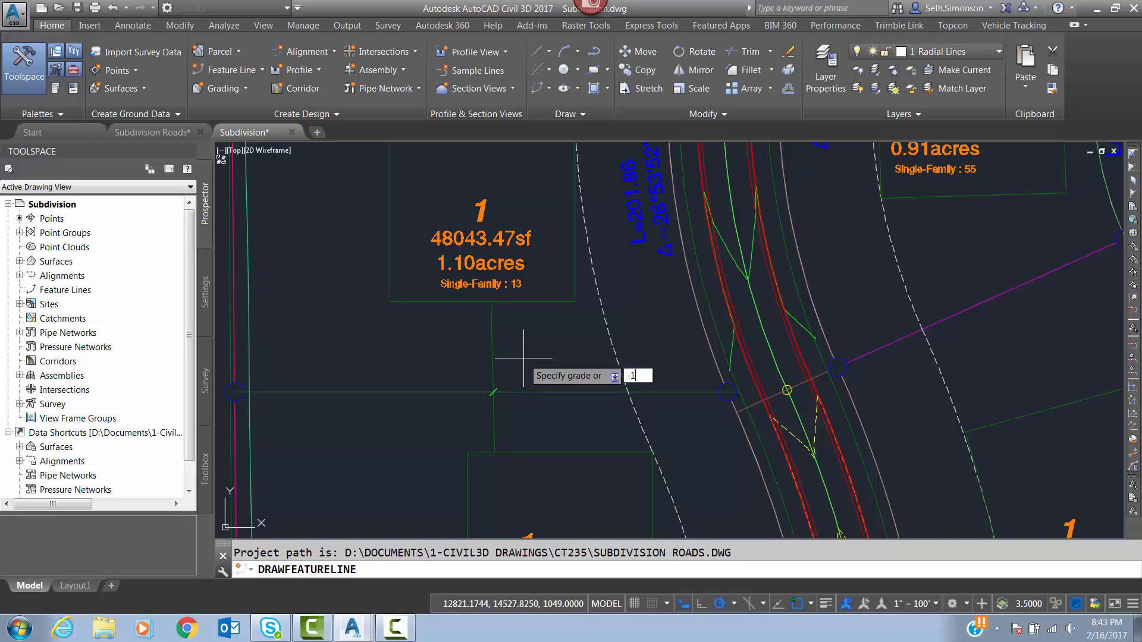
key(Return)
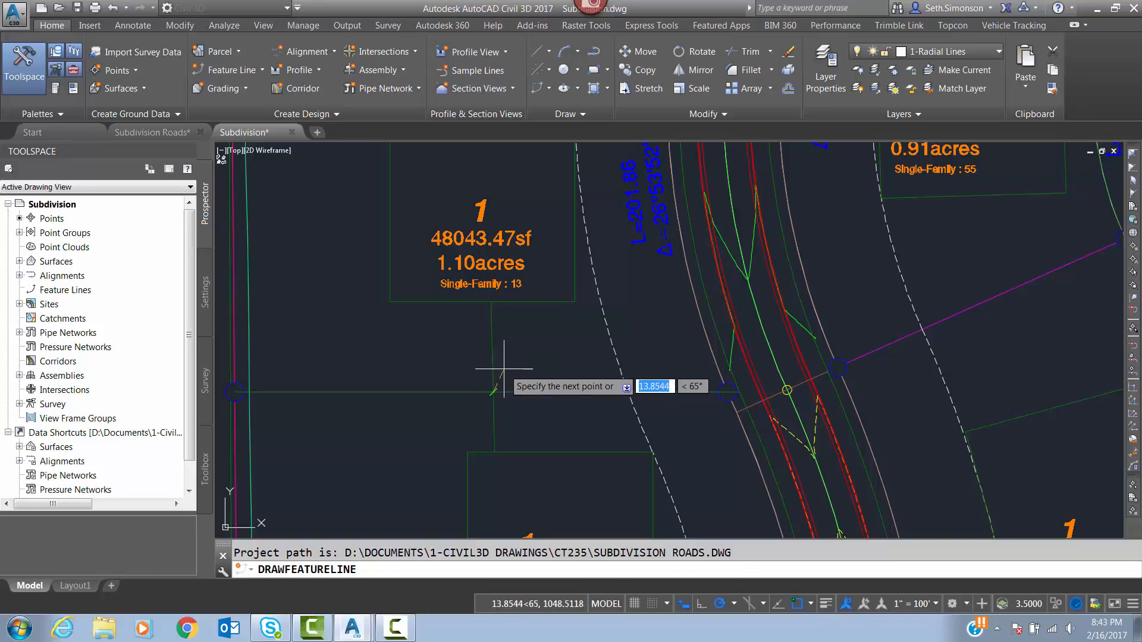
key(Return)
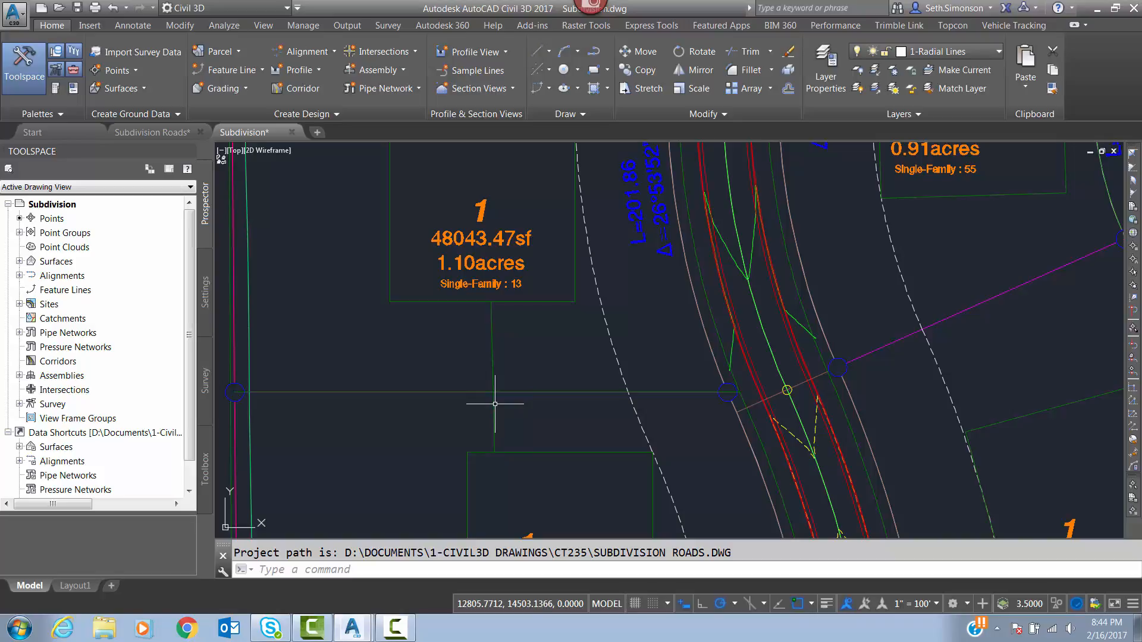
Step: Check the elevations and grade of the short feature line between lot 14's pad and its north lot line
click(495, 404)
click(676, 71)
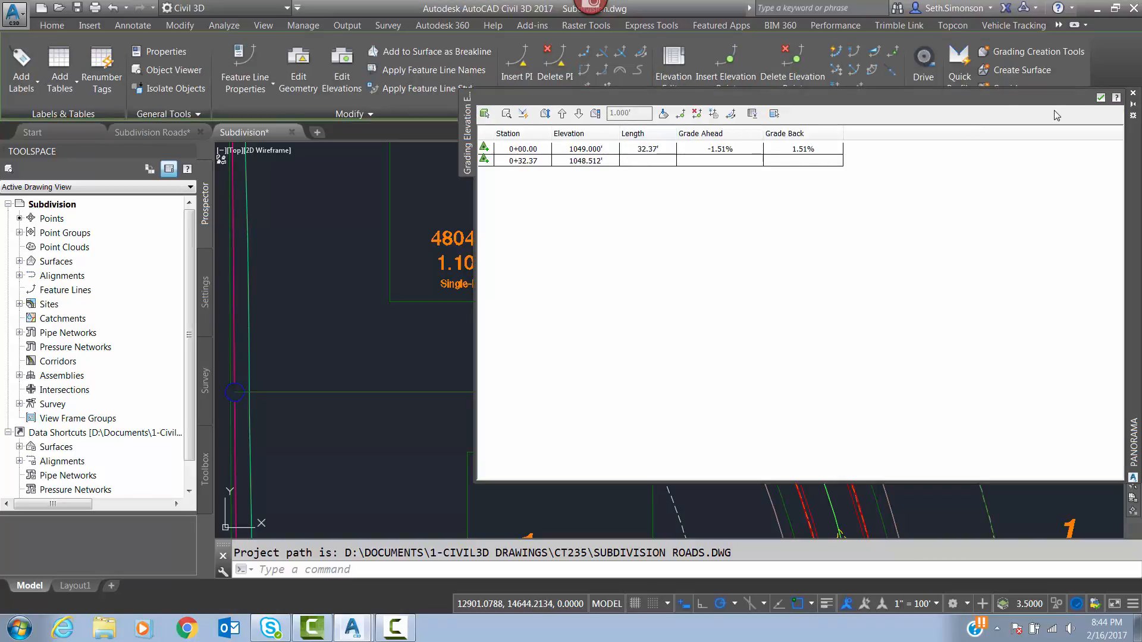
click(1101, 97)
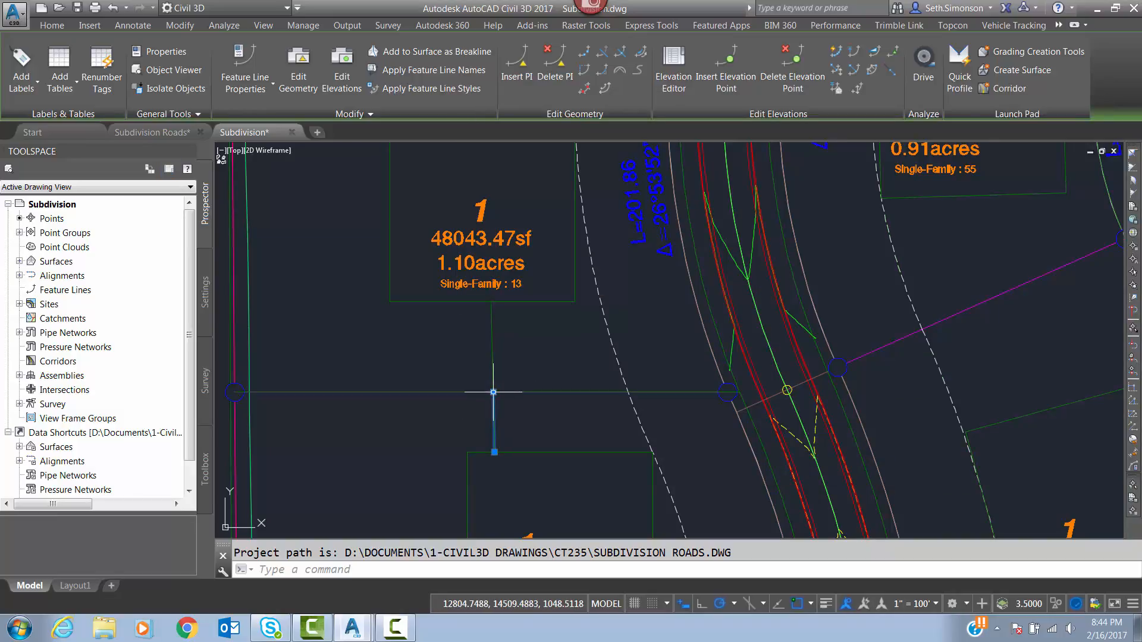
key(Escape)
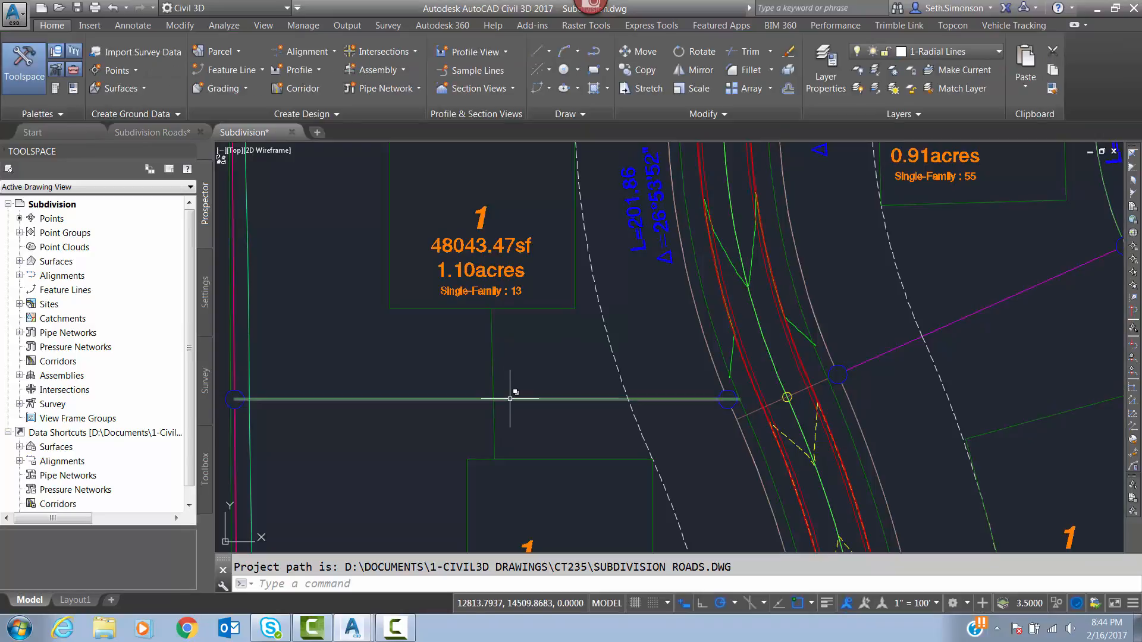
Step: Reset the grade back at station 0+00.00 to -1% on the feature line along the lot line between lots 13 and 14
click(500, 398)
click(583, 451)
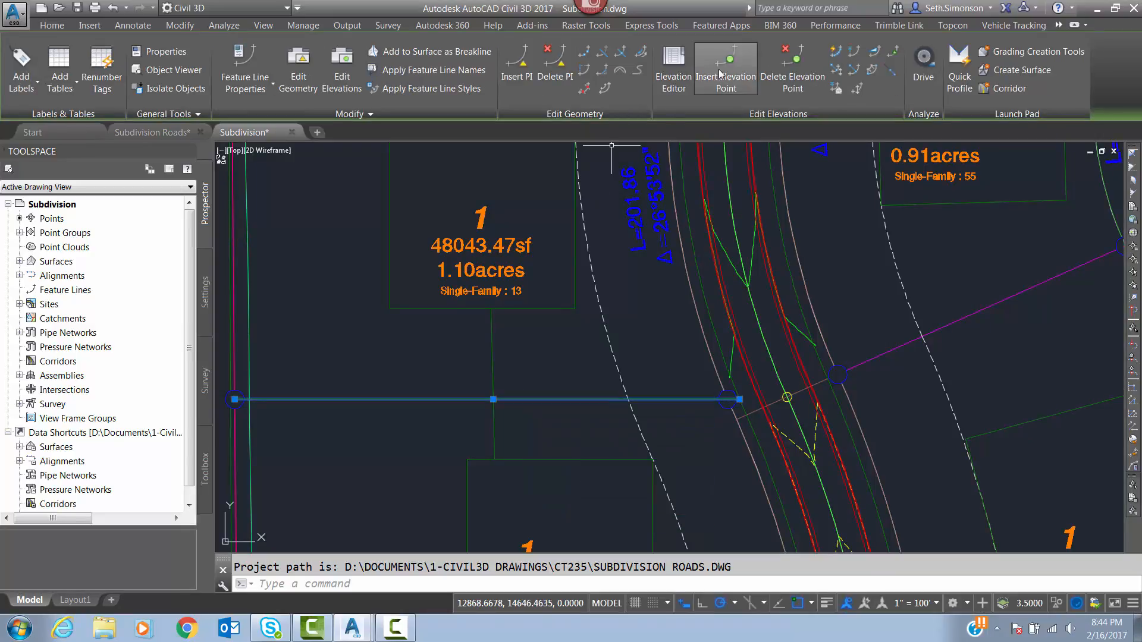
click(671, 84)
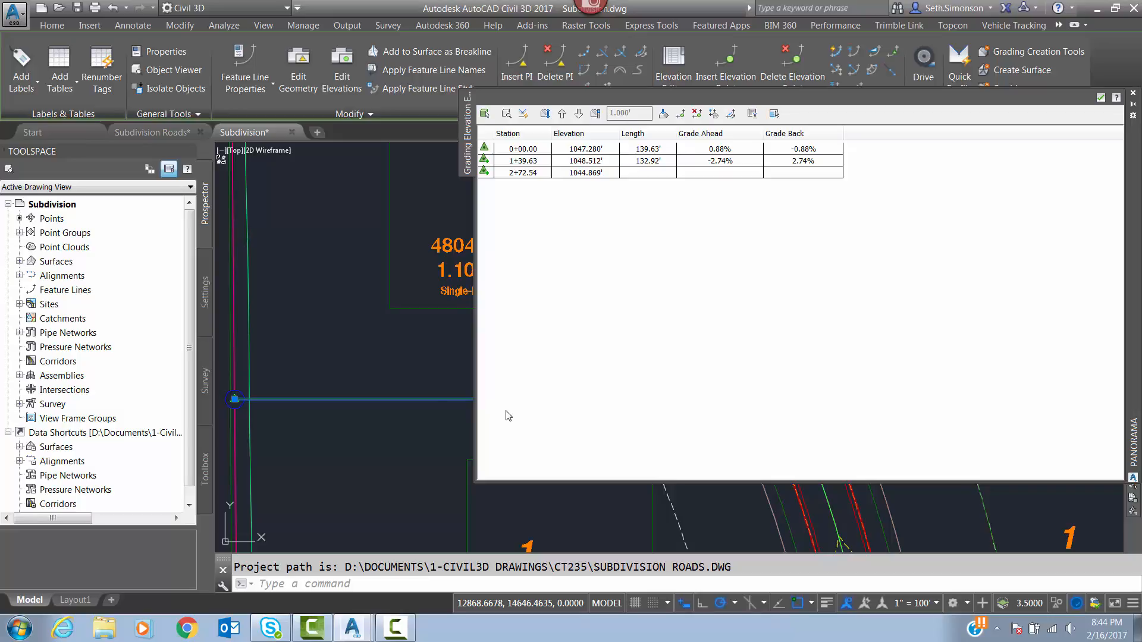
double_click(807, 150)
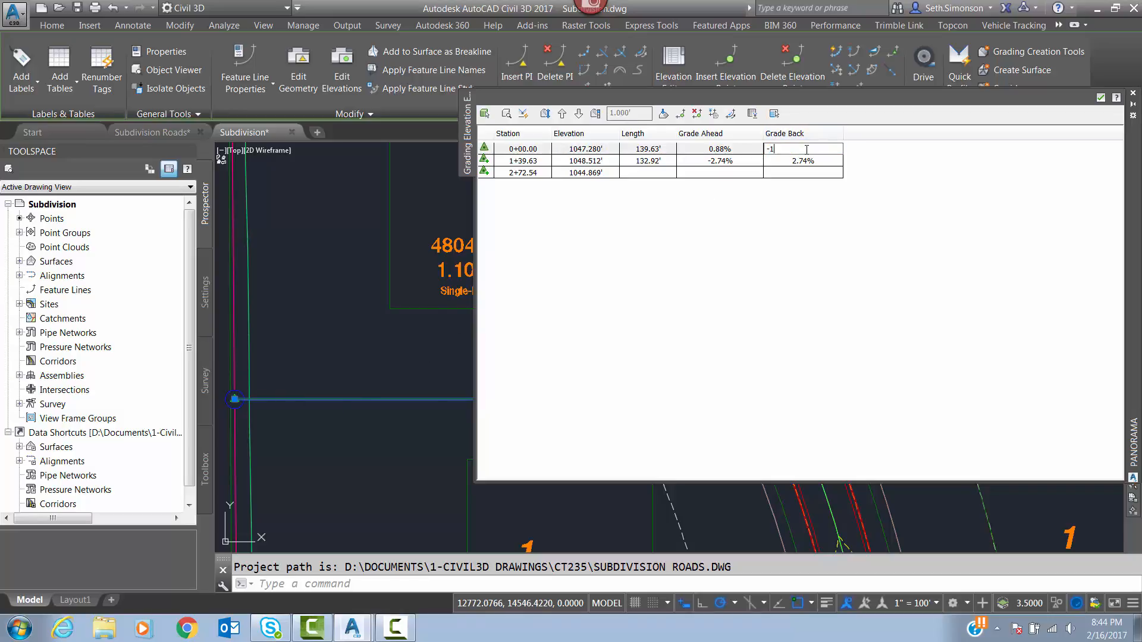
key(Return)
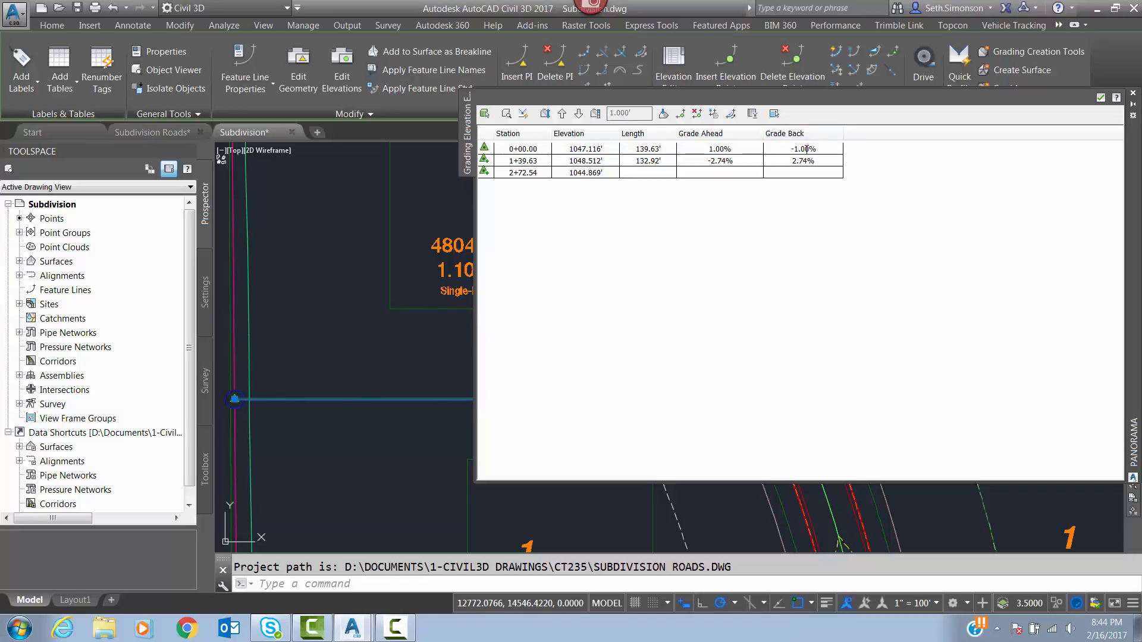
click(1101, 98)
key(Escape)
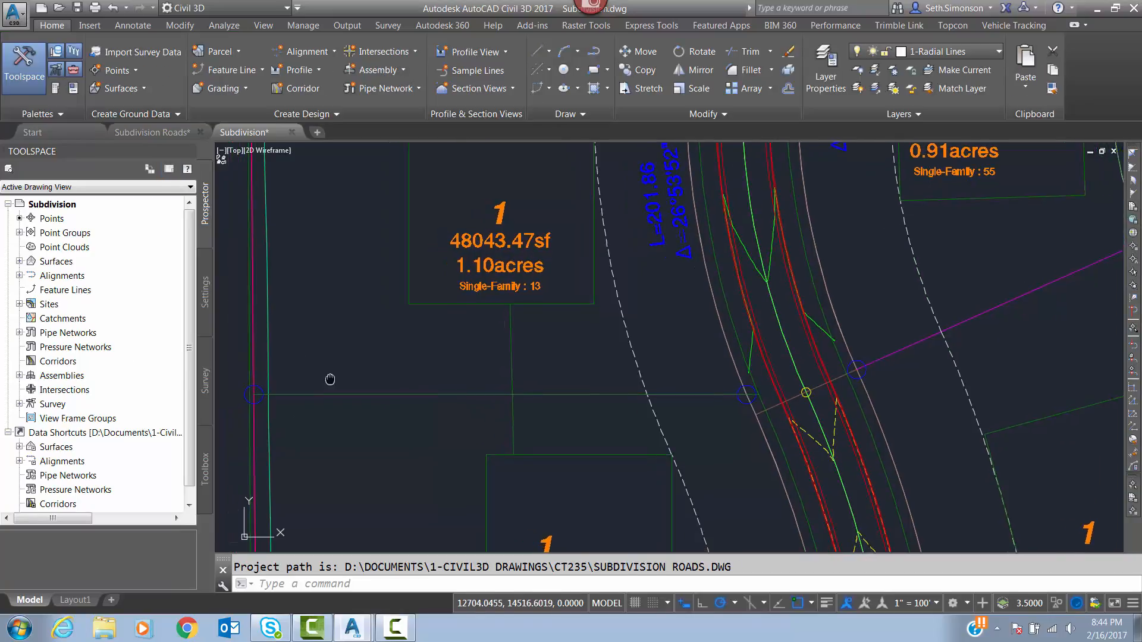
Step: Start a Lot Grading feature line at the nearest point on lot 13's north pad edge, accepting elevation 1049
scroll(321, 357, down, 3)
scroll(399, 345, up, 2)
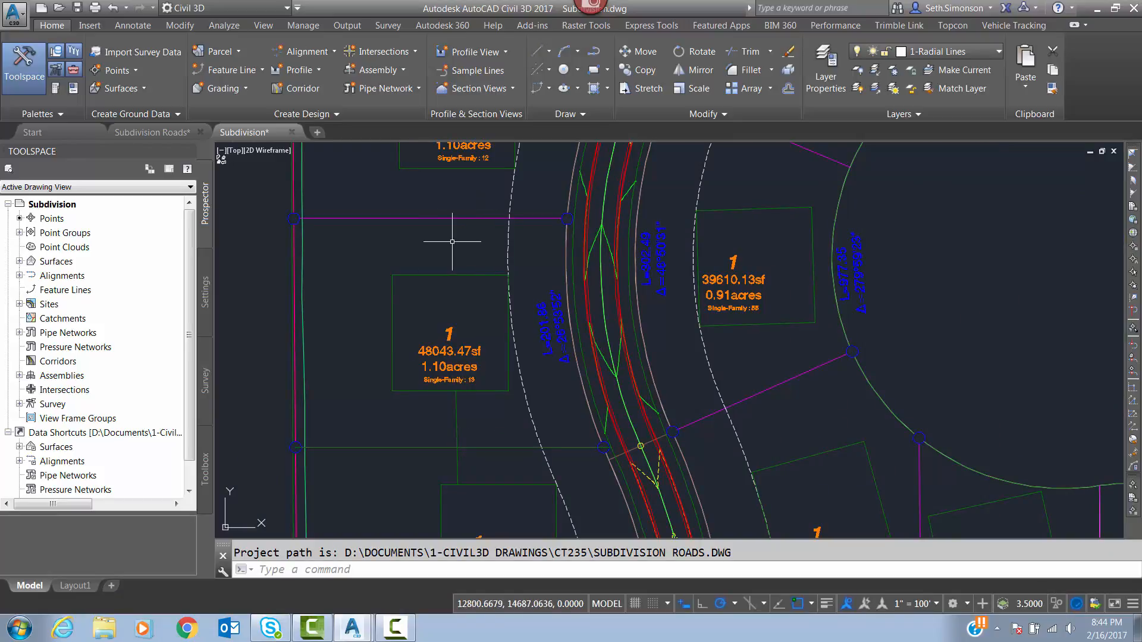
click(241, 69)
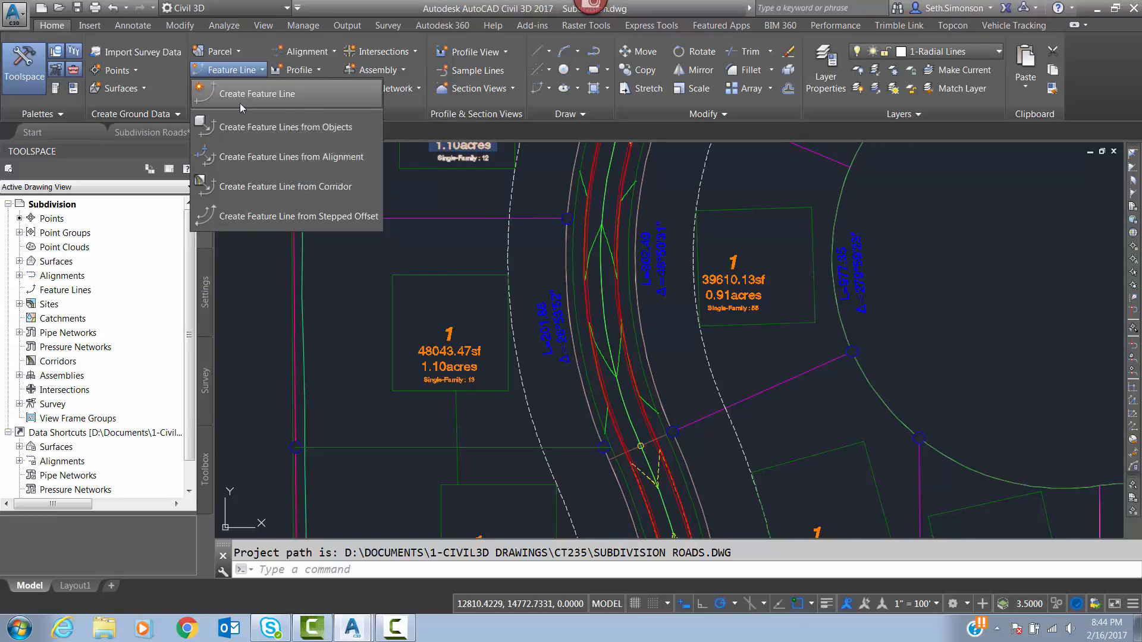
click(246, 128)
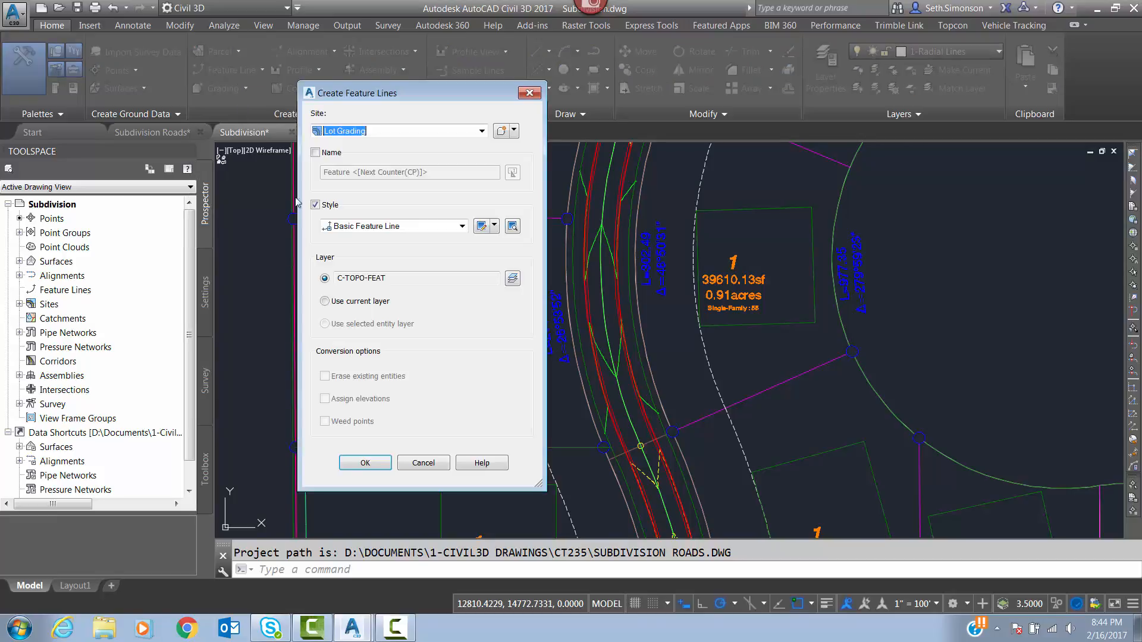
click(365, 463)
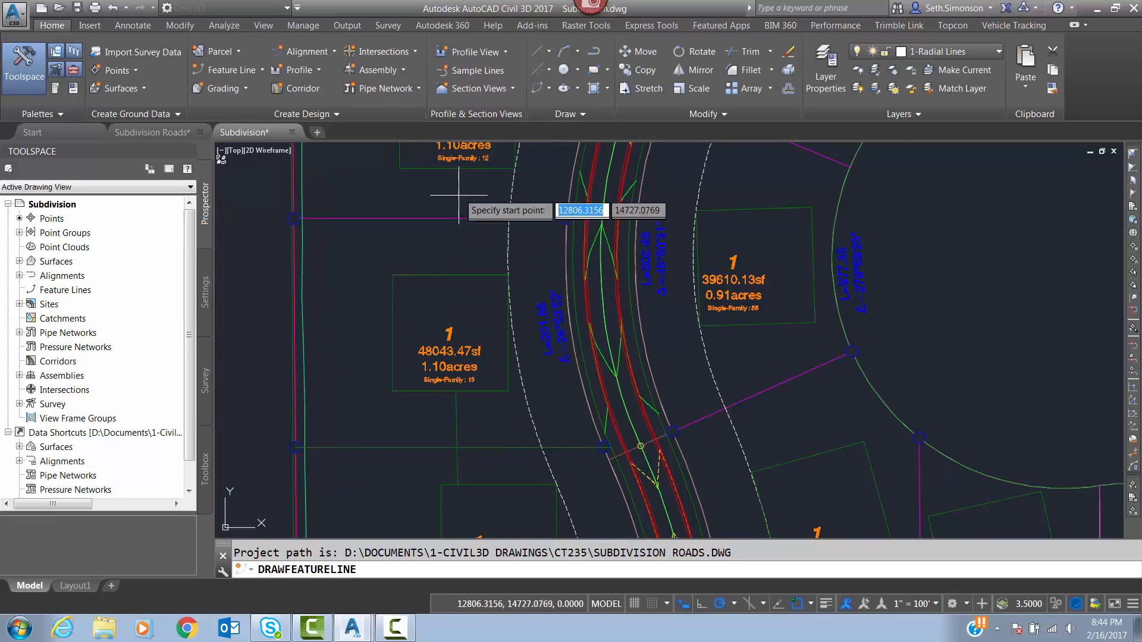
mouse_move(458, 204)
middle_down()
mouse_move(437, 246)
mouse_move(435, 236)
middle_up()
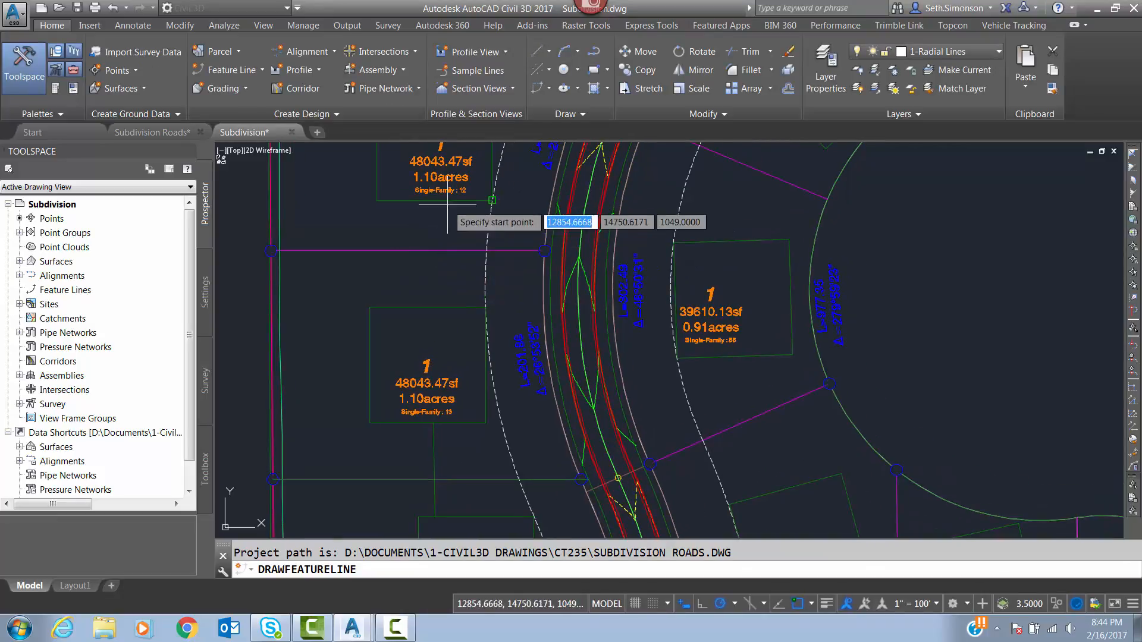
shift+right_click(438, 305)
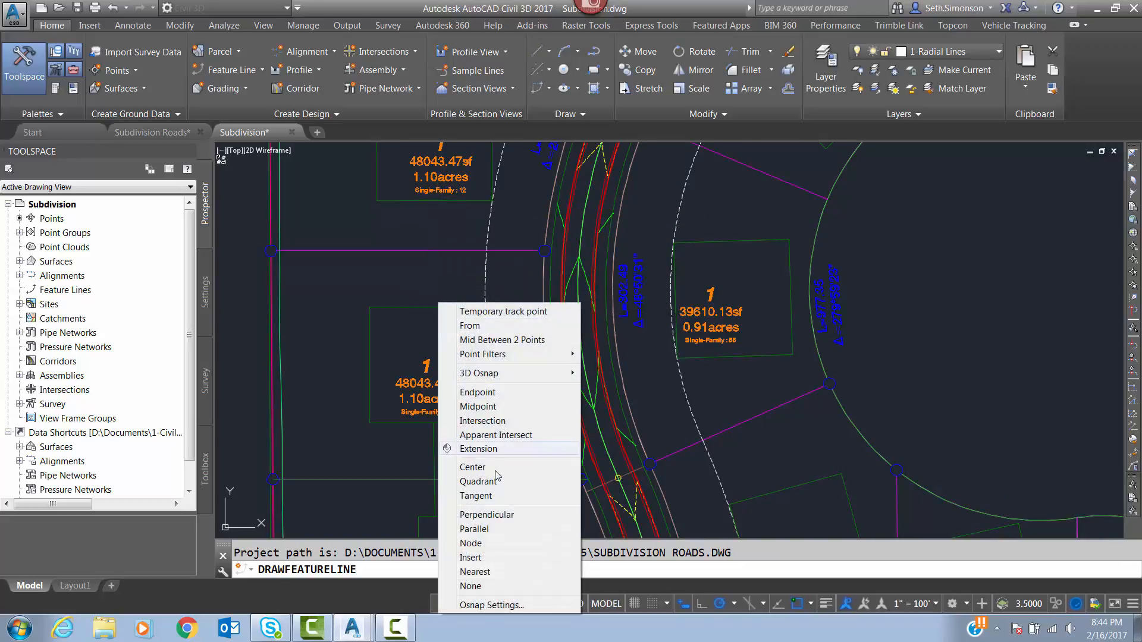
click(476, 572)
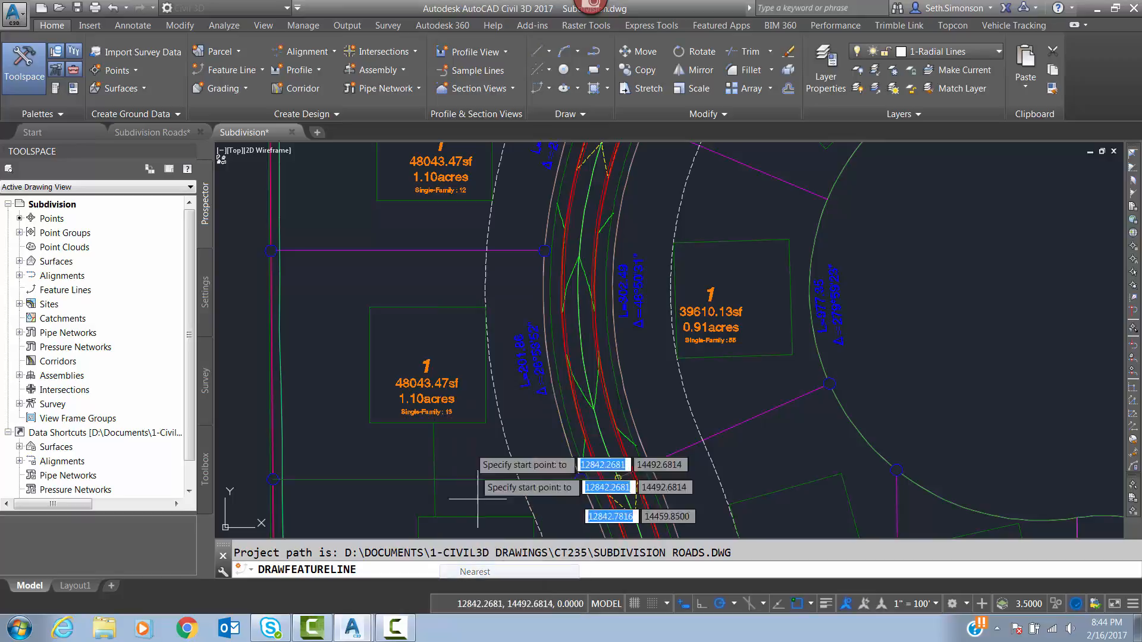
click(436, 307)
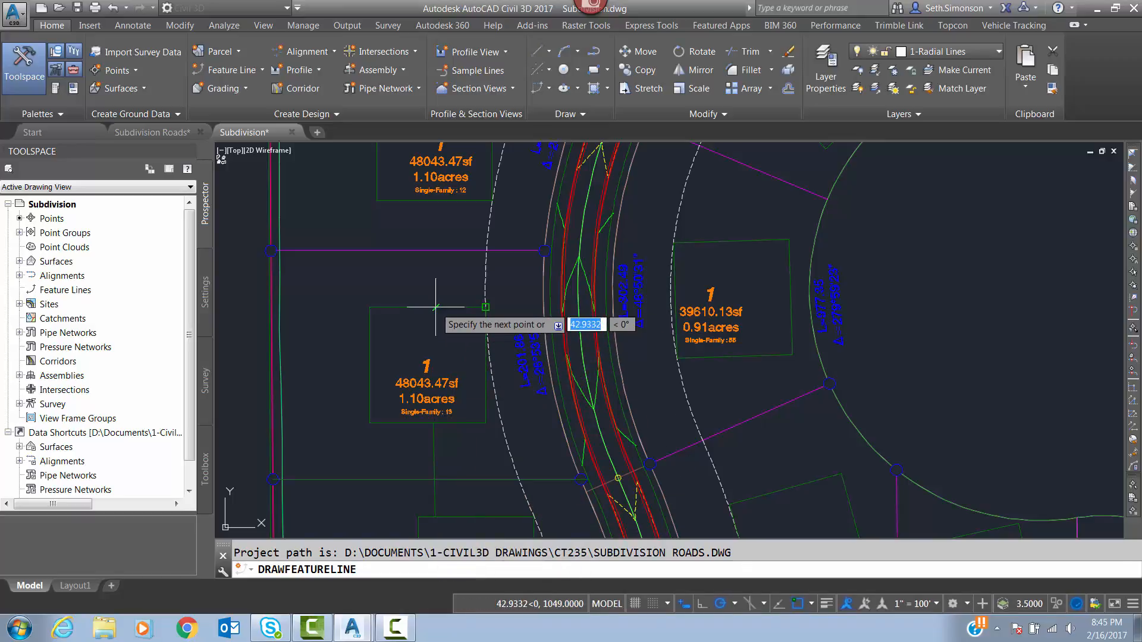
key(Return)
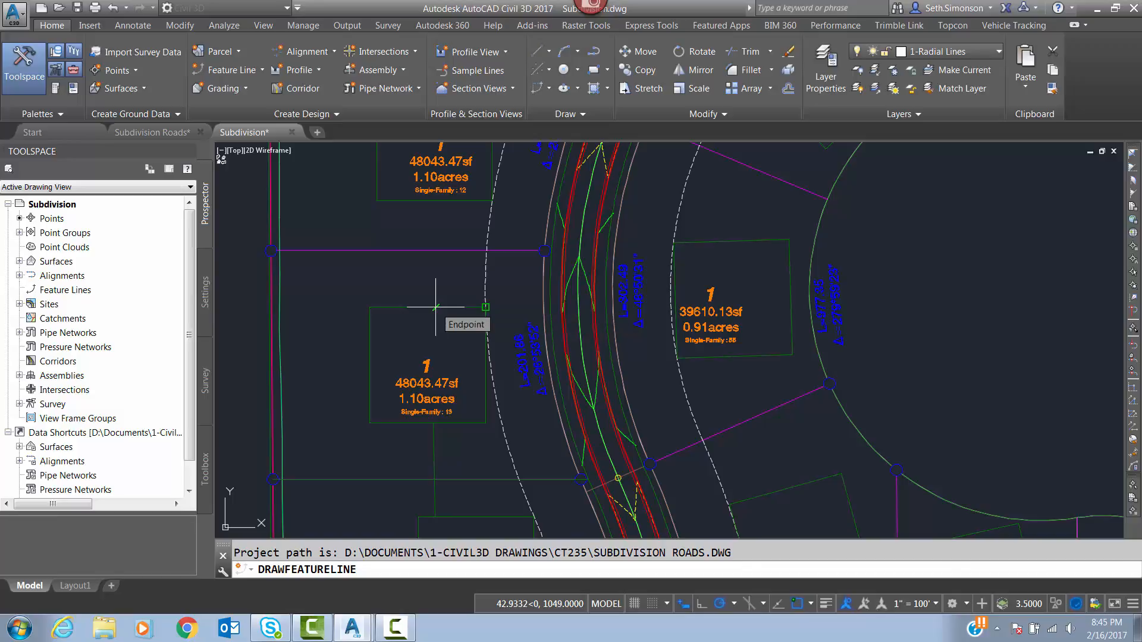
Step: End the feature line perpendicular to lot 13's north lot line at -1% grade
shift+right_click(429, 265)
click(476, 477)
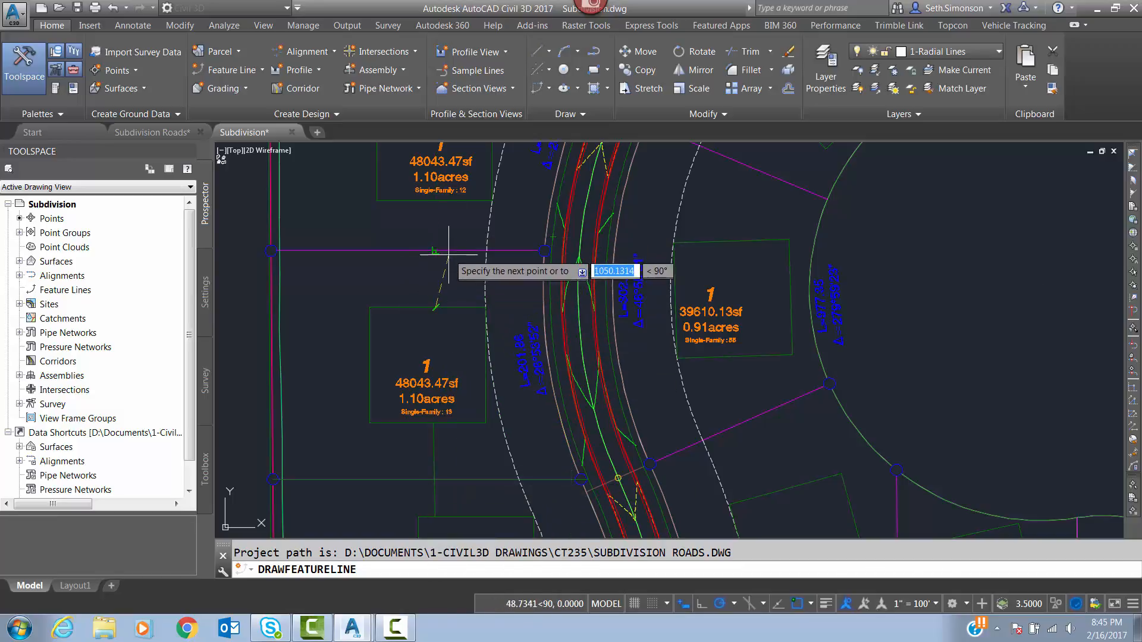
click(440, 249)
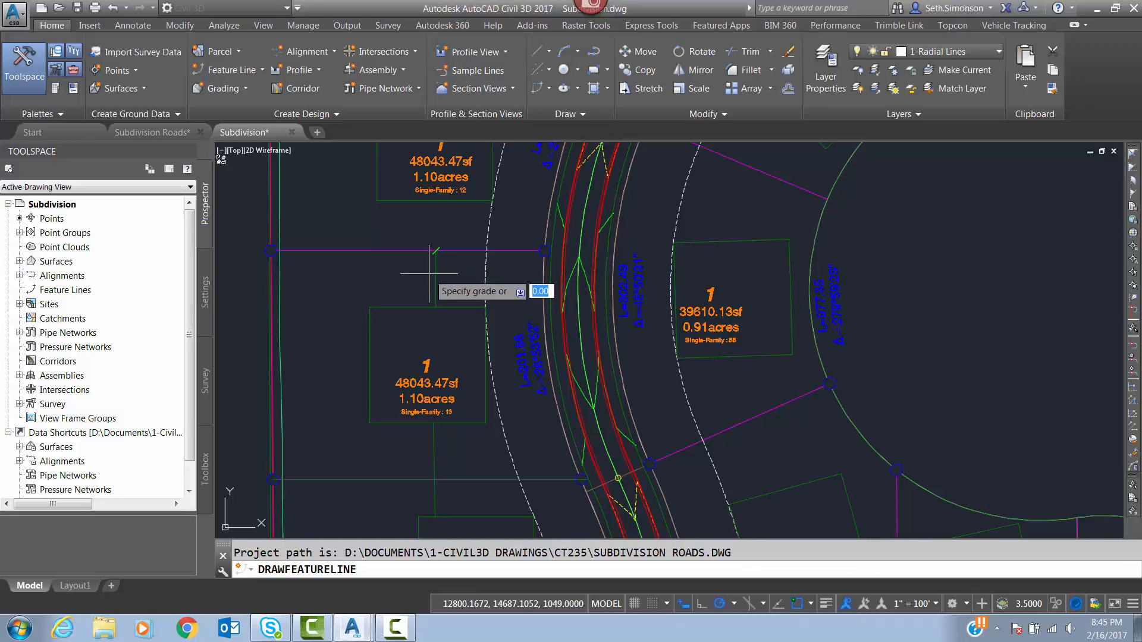
key(Return)
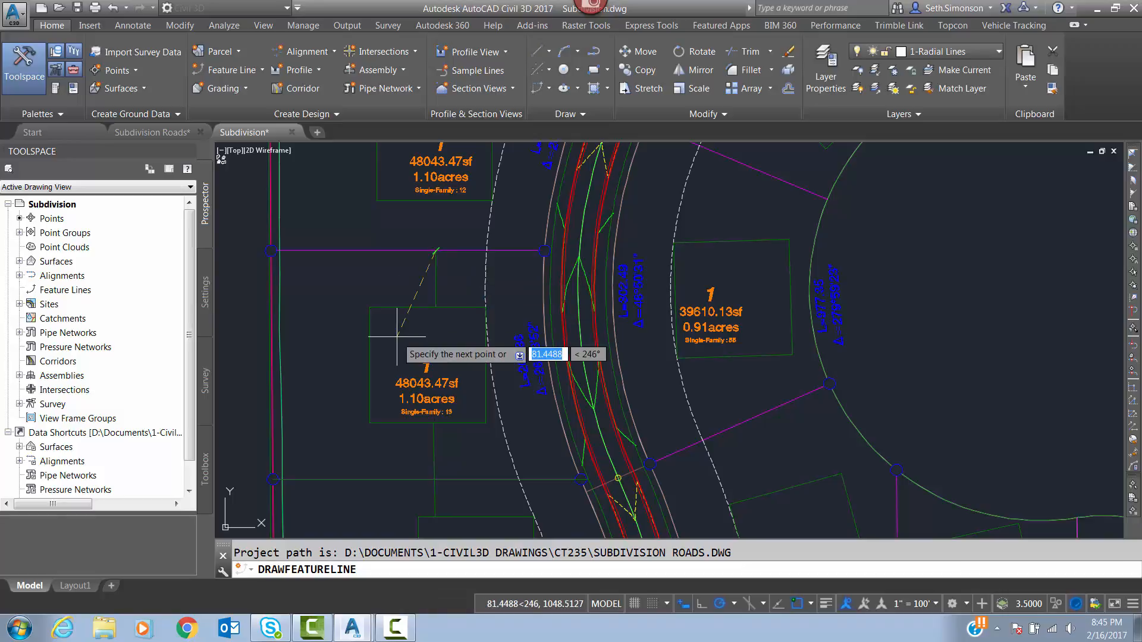
key(Return)
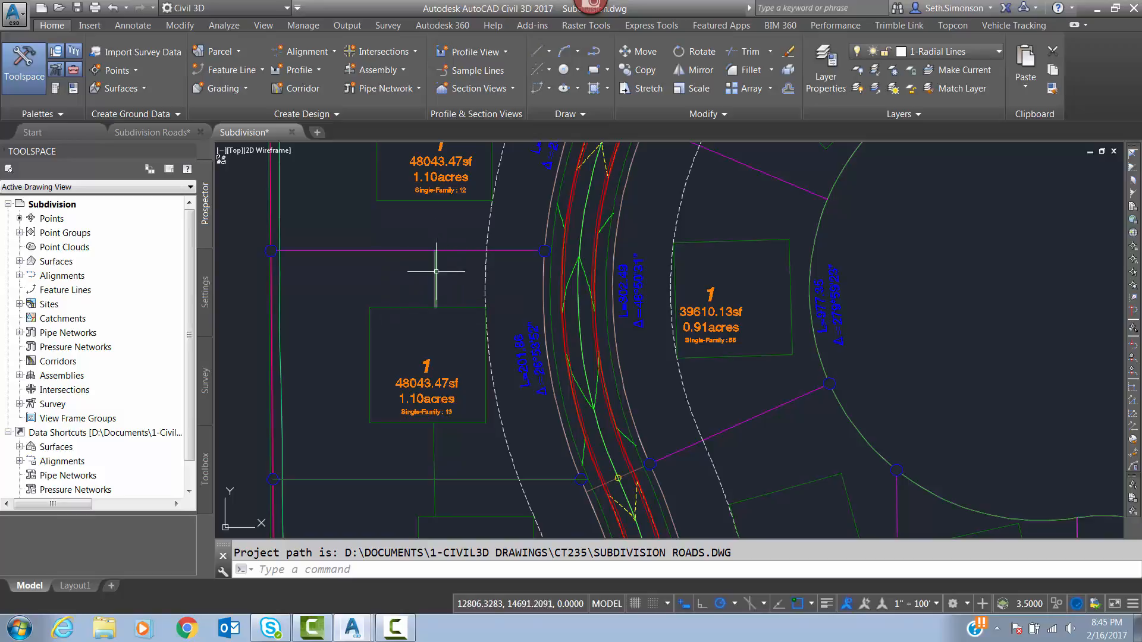
Step: Draw a polyline along the lot line between lots 12 and 13, from the rear corner through the short feature line's end to the front corner
middle_drag(422, 265, 405, 259)
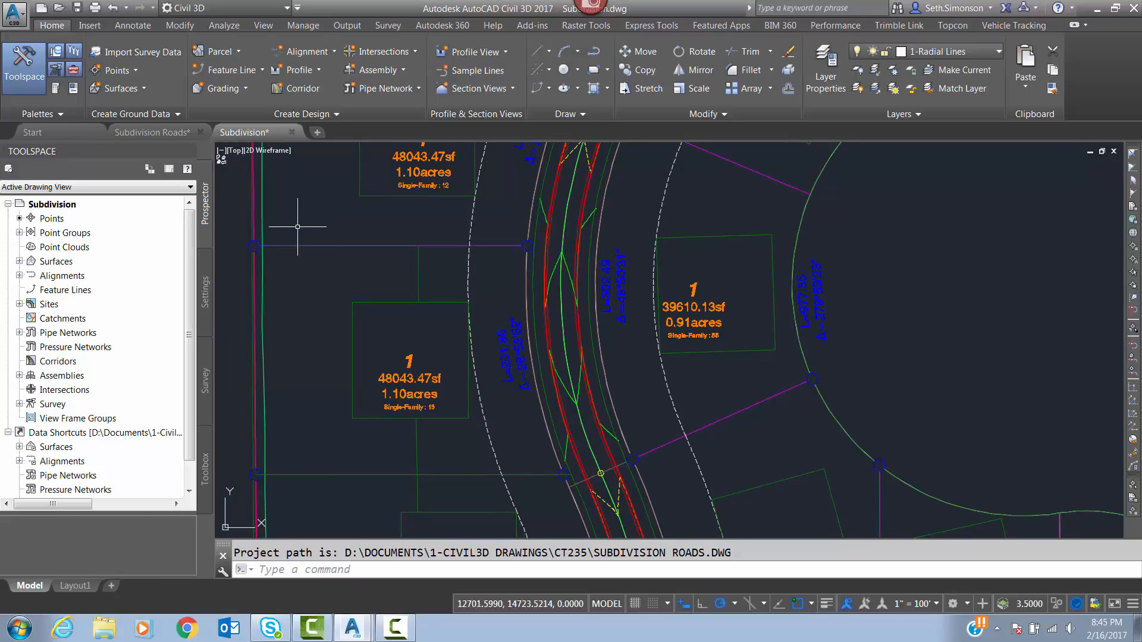
text(pl)
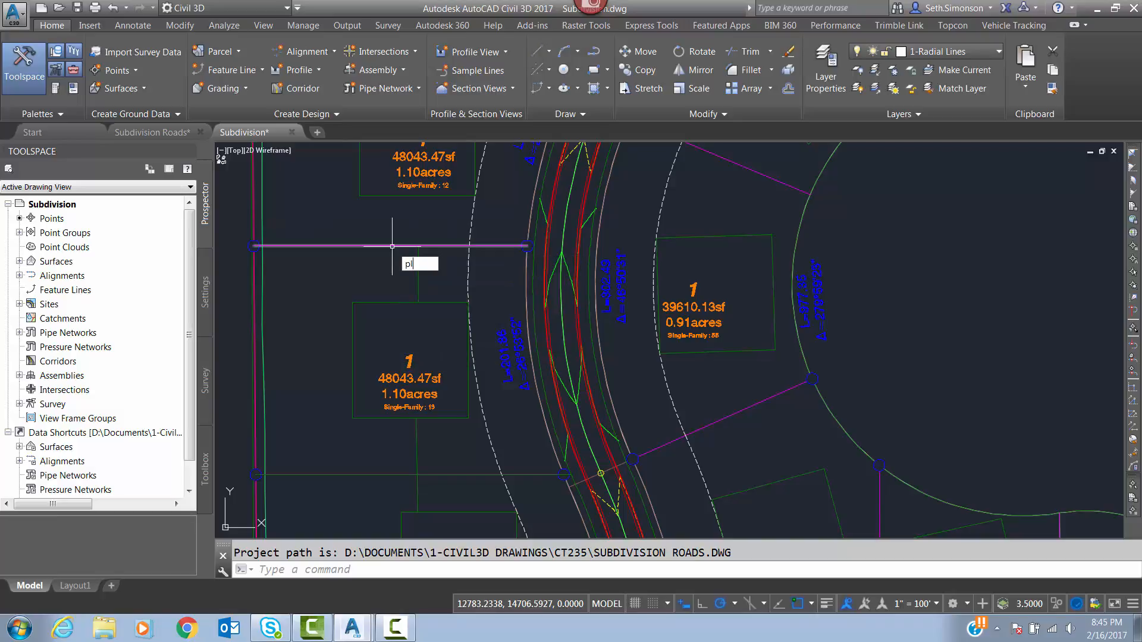
key(Return)
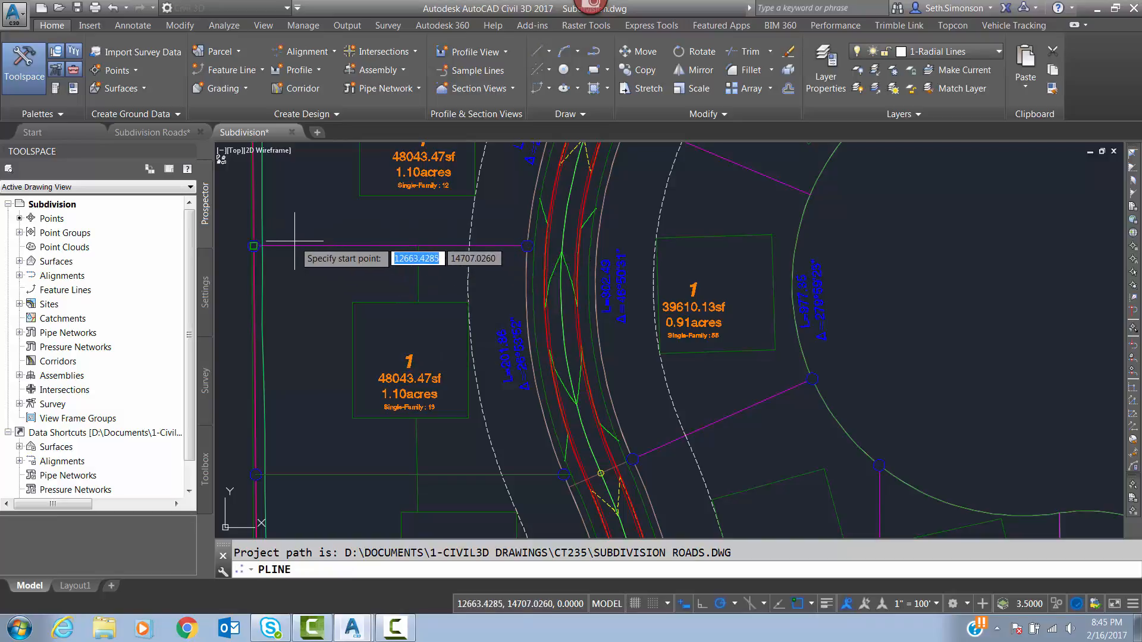
click(253, 245)
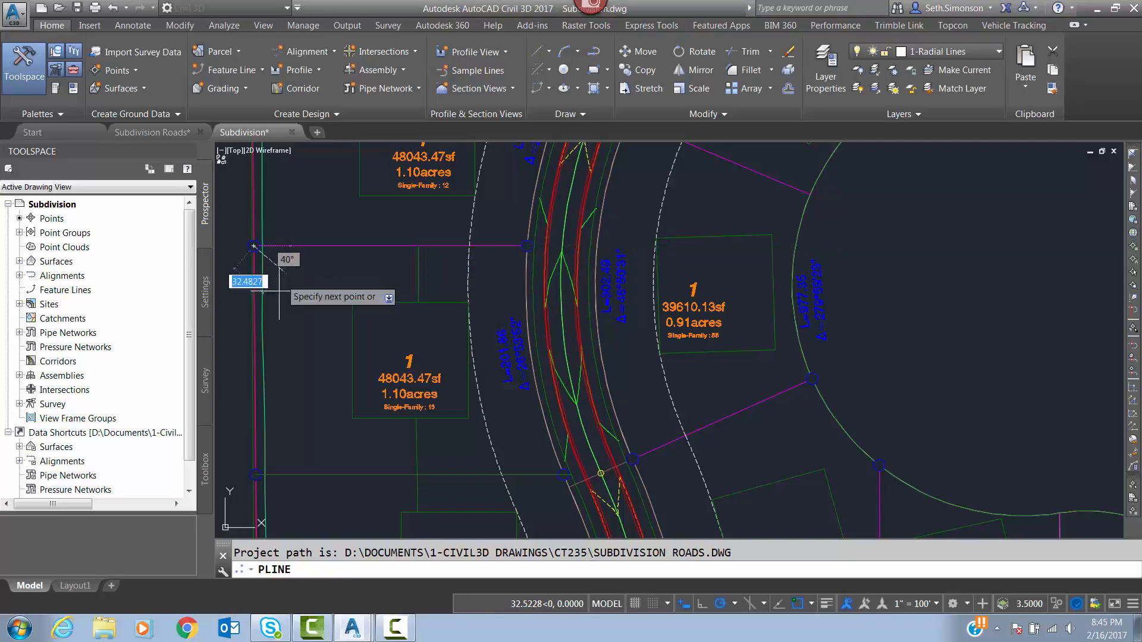
click(416, 247)
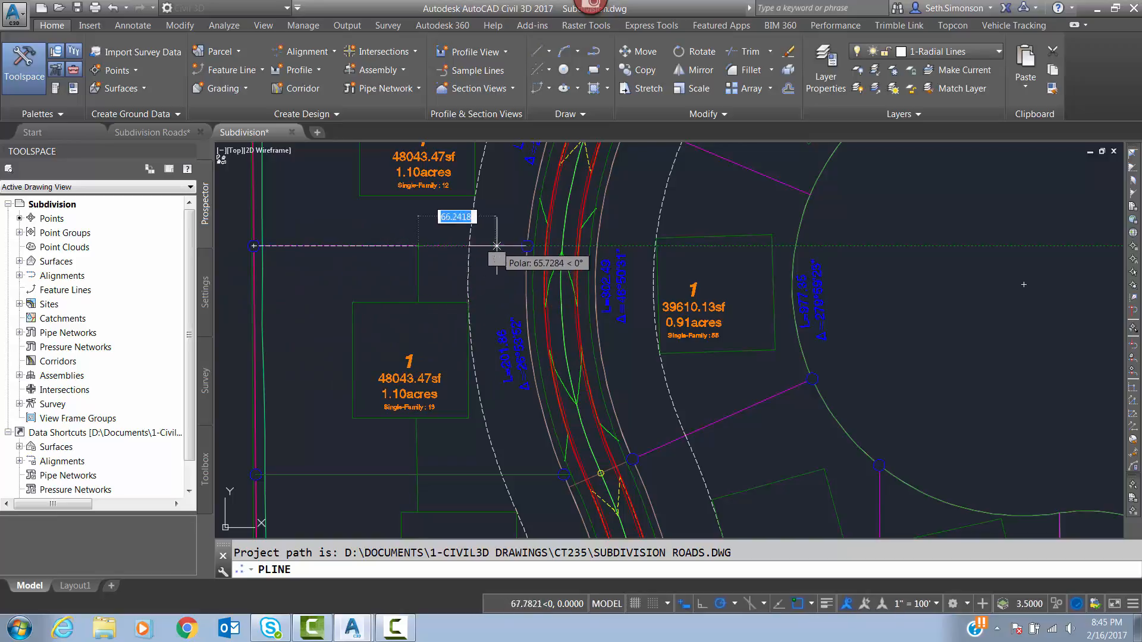
scroll(527, 246, up, 4)
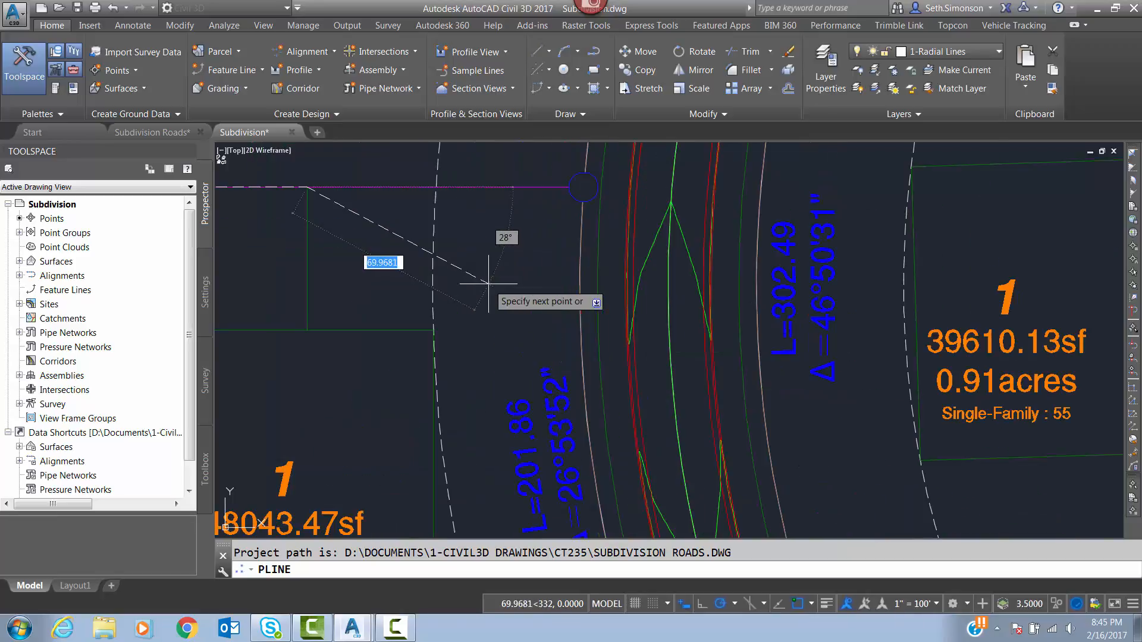
shift+right_click(514, 204)
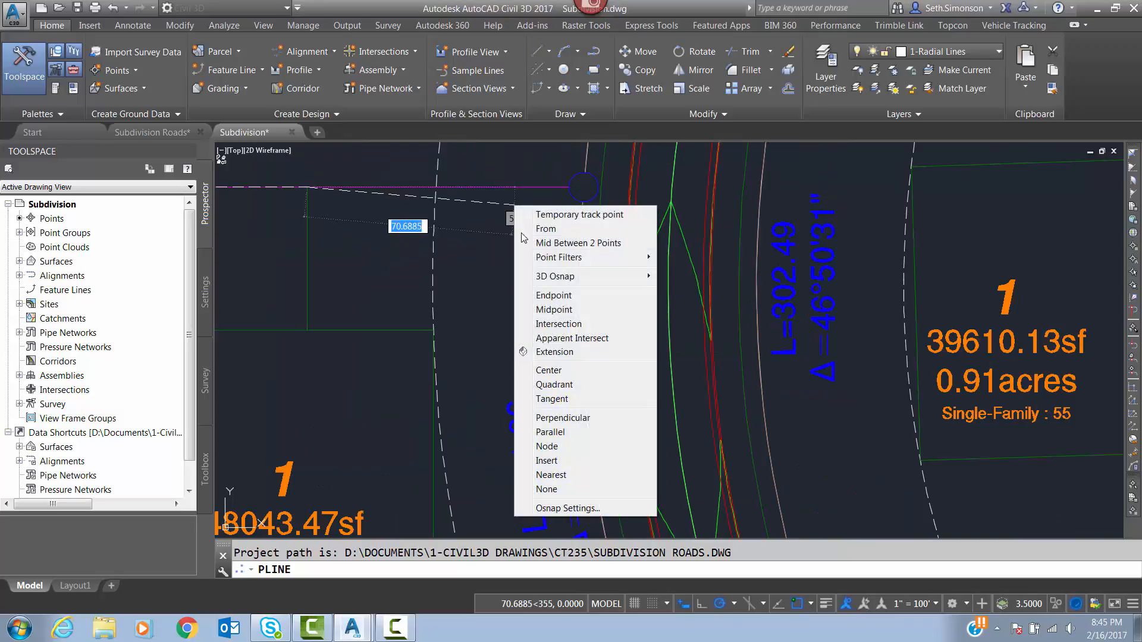
click(556, 299)
click(537, 188)
key(Return)
scroll(507, 259, down, 2)
middle_drag(507, 260, 567, 266)
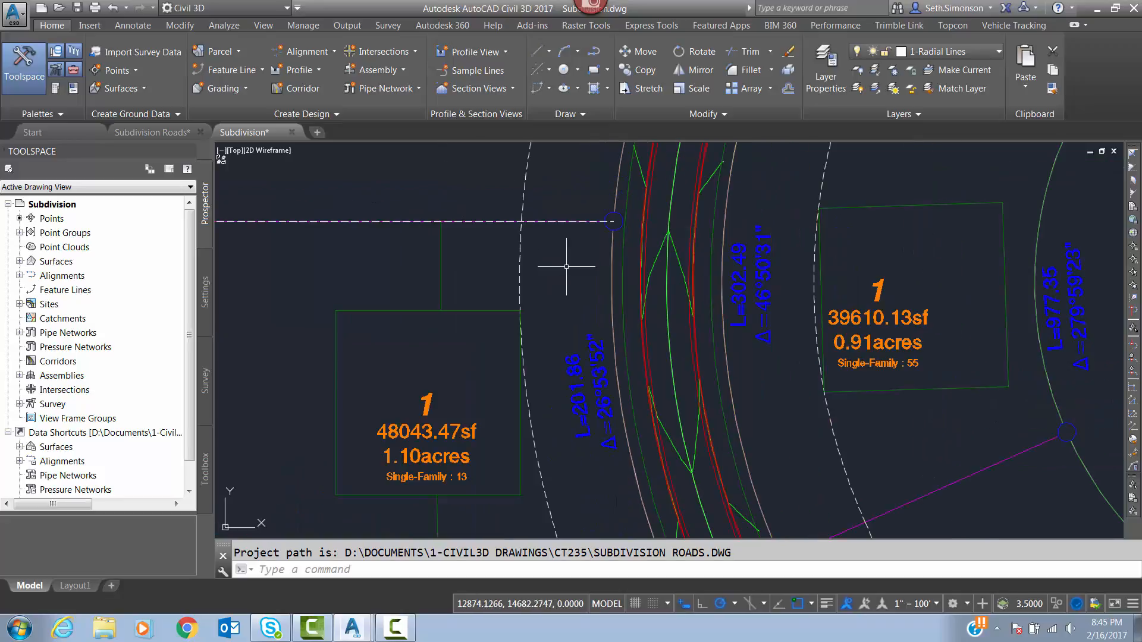
Step: Extend the new polyline, not the parcel segment, to the green curve between the front lot line and the road
middle_drag(566, 222, 555, 235)
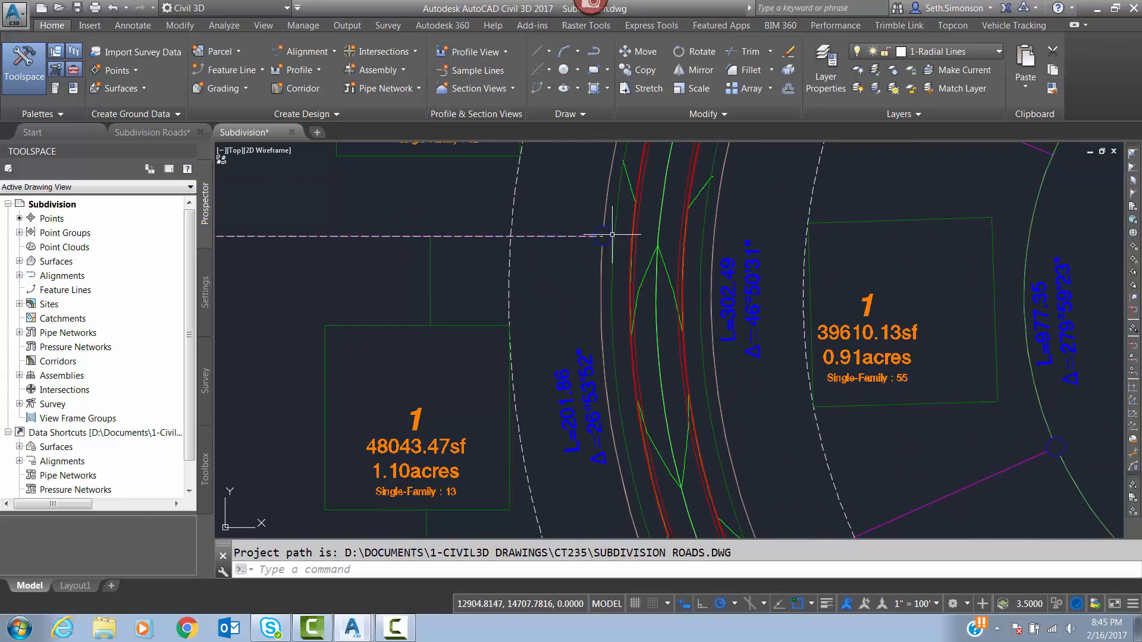
text(e)
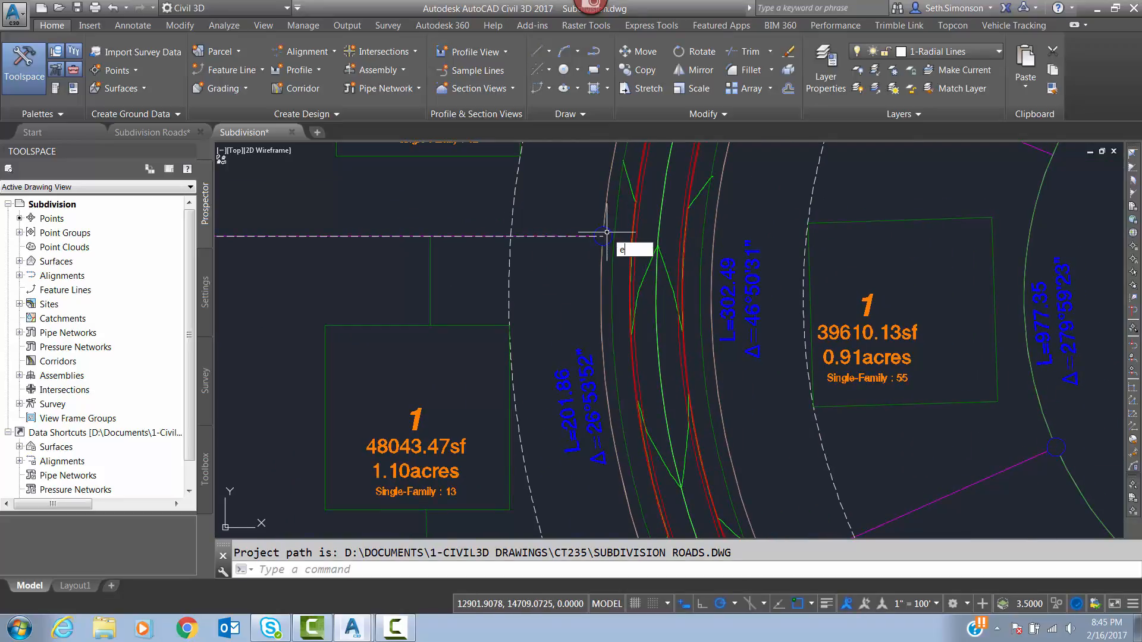
key(Return)
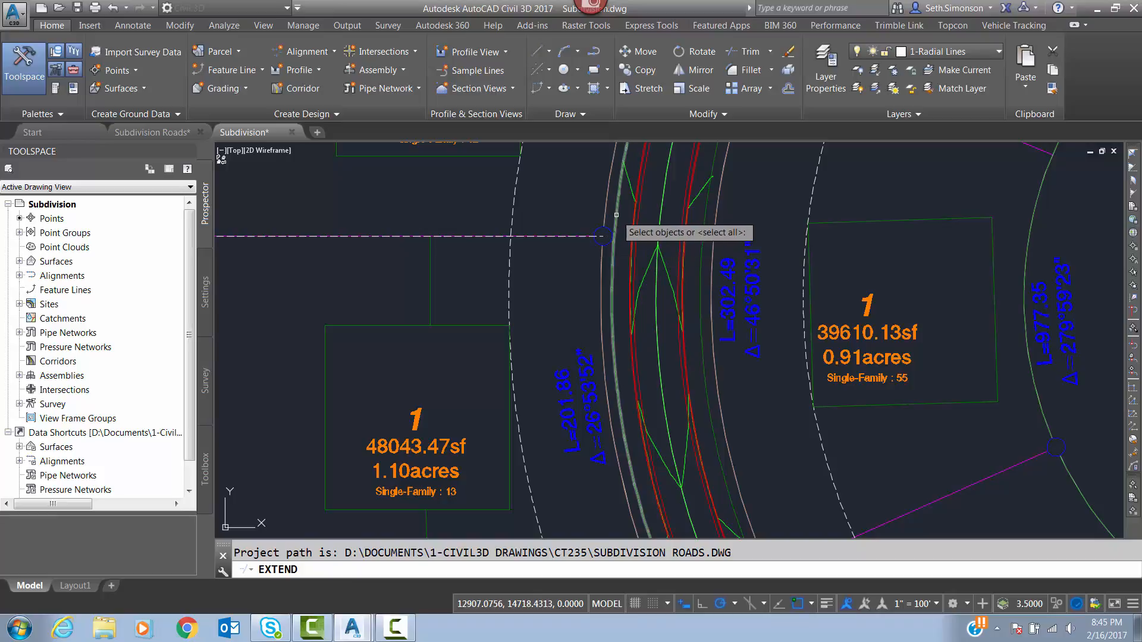
click(618, 238)
key(Return)
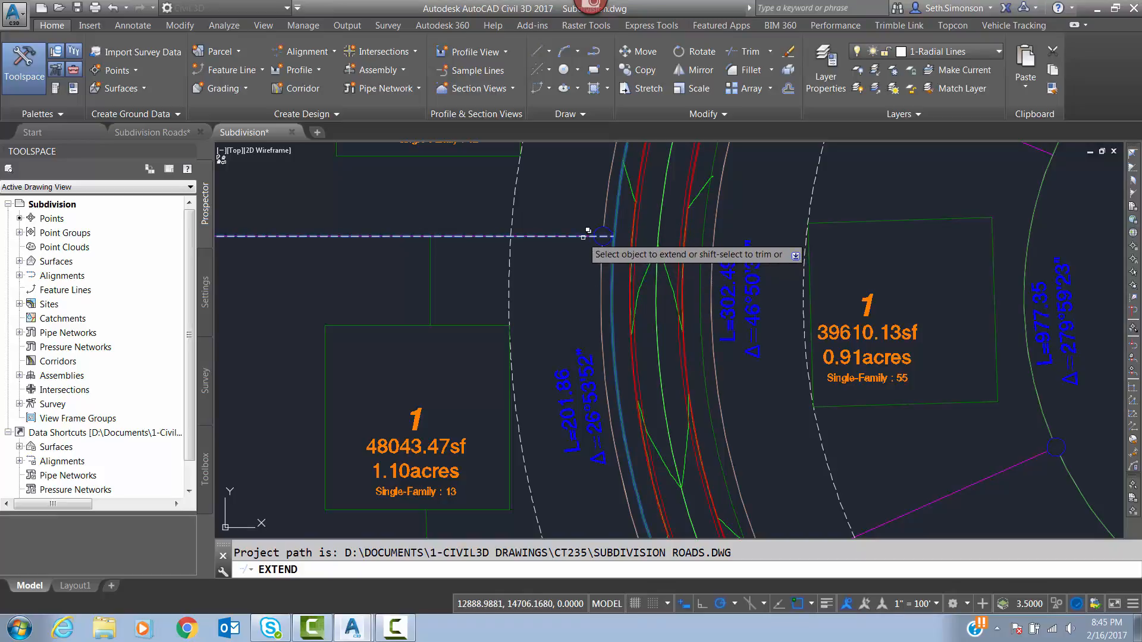
click(588, 236)
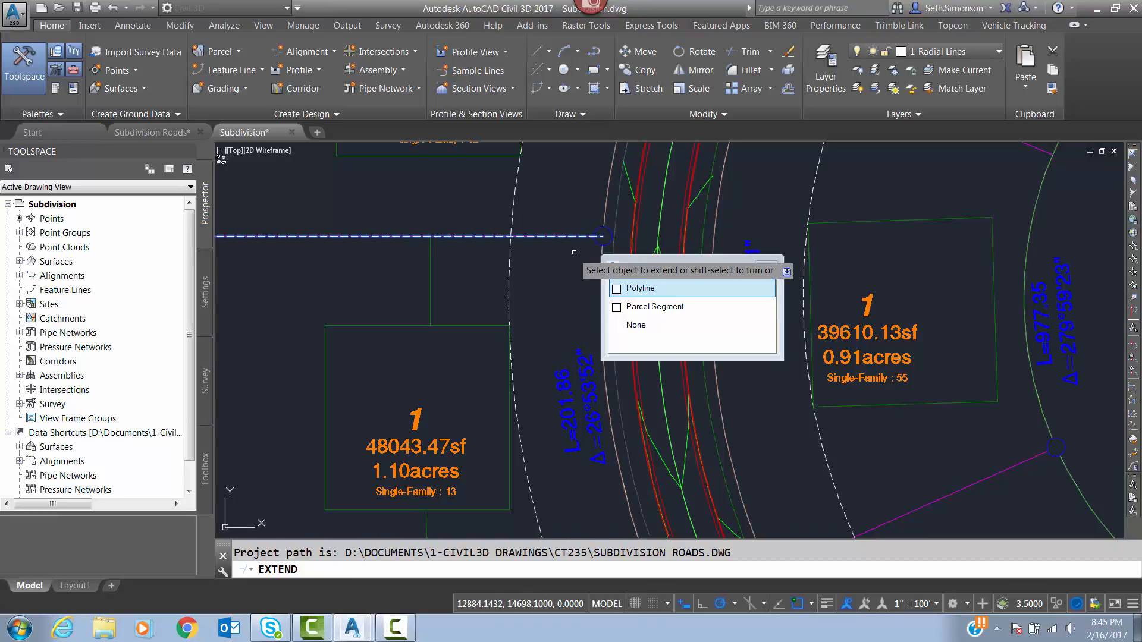
click(622, 285)
key(Return)
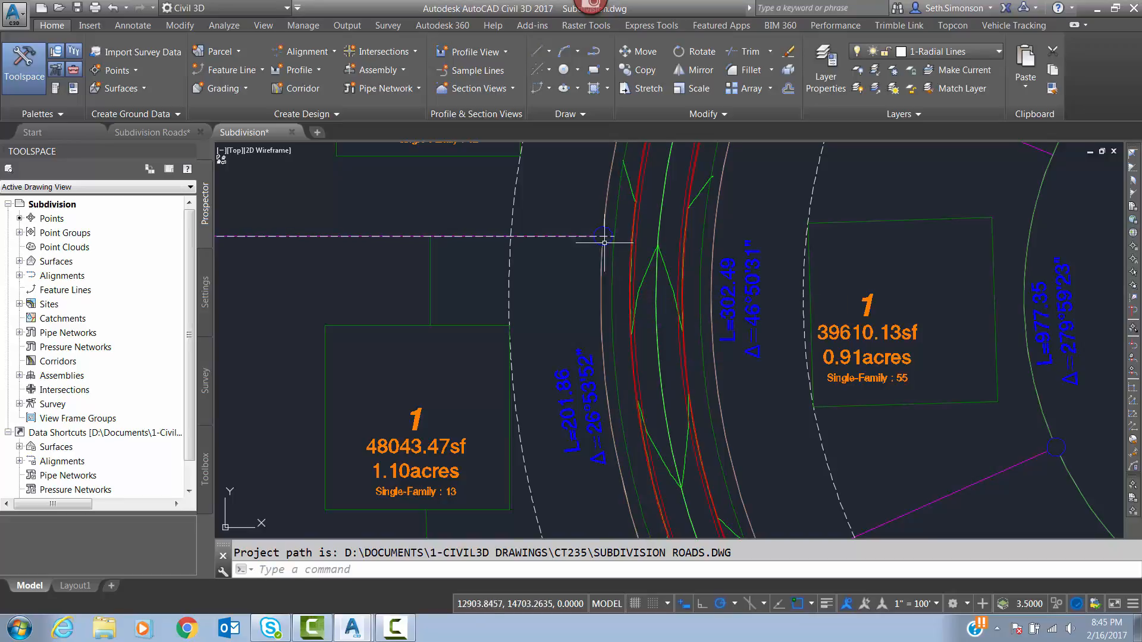
Step: Convert the extended polyline into a feature line in the Lot Grading site on layer C-TOPO-FEAT, erasing the existing entity
middle_drag(473, 260, 548, 252)
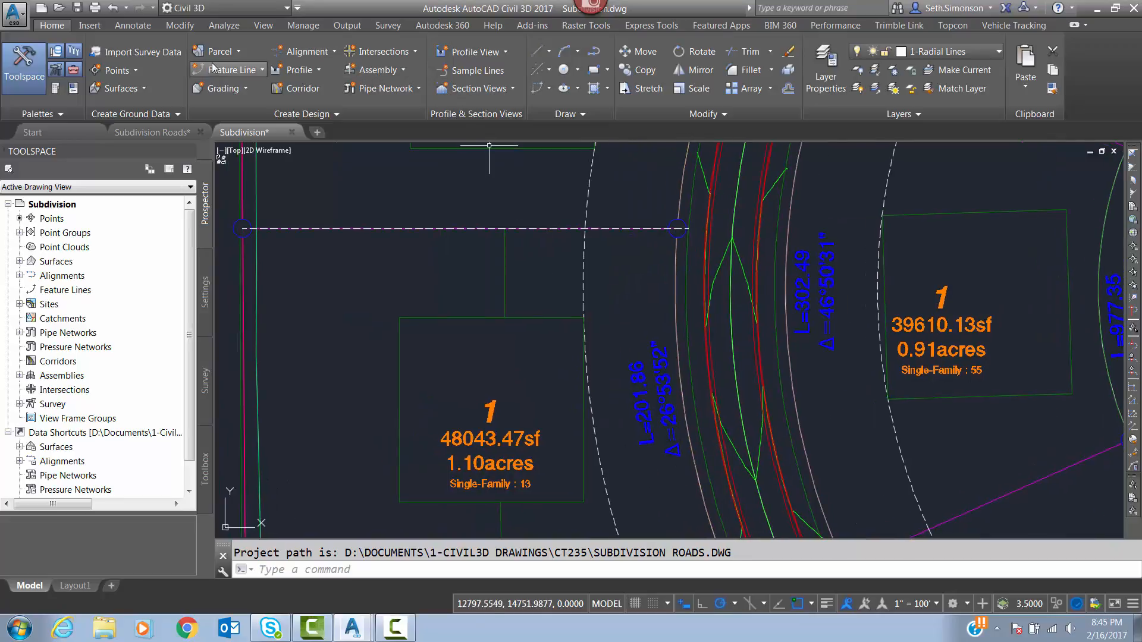
click(239, 70)
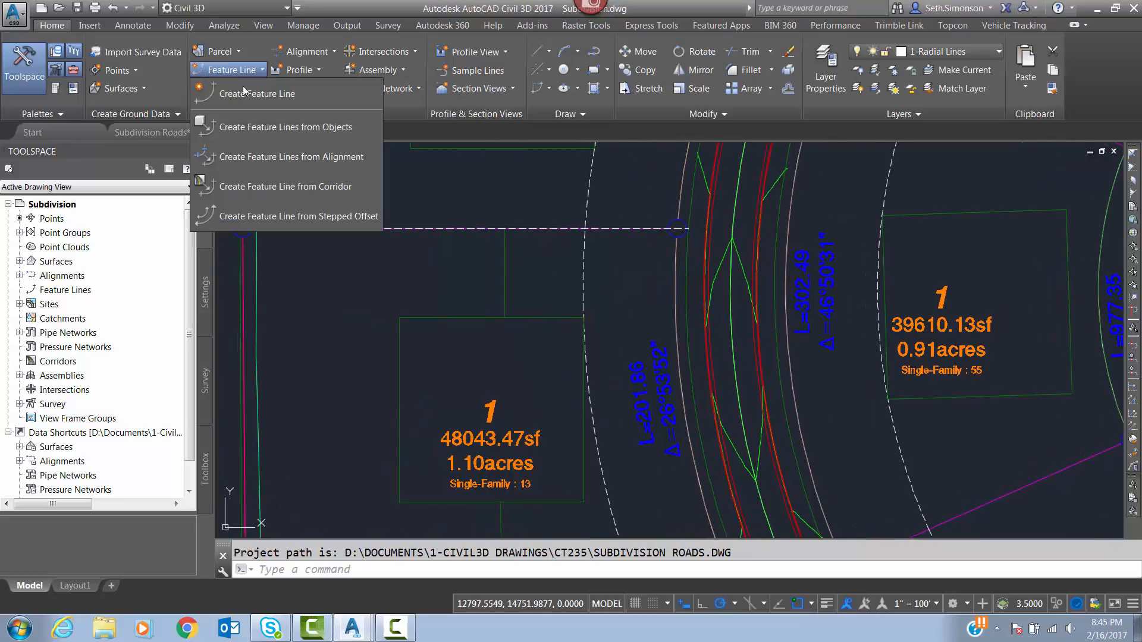
click(255, 127)
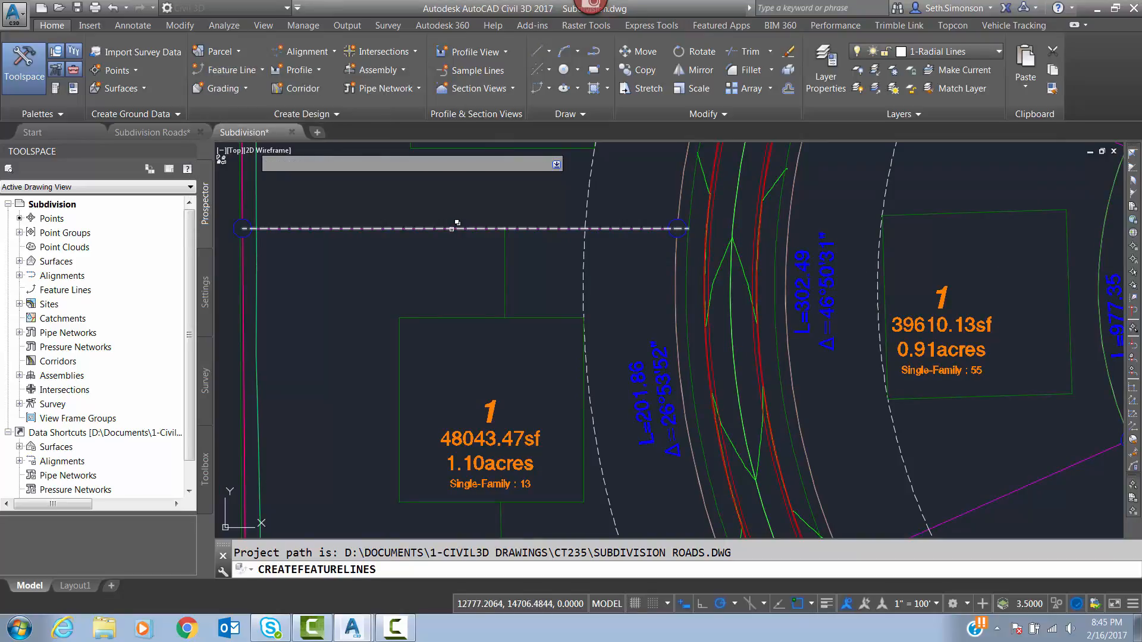
click(453, 229)
click(511, 283)
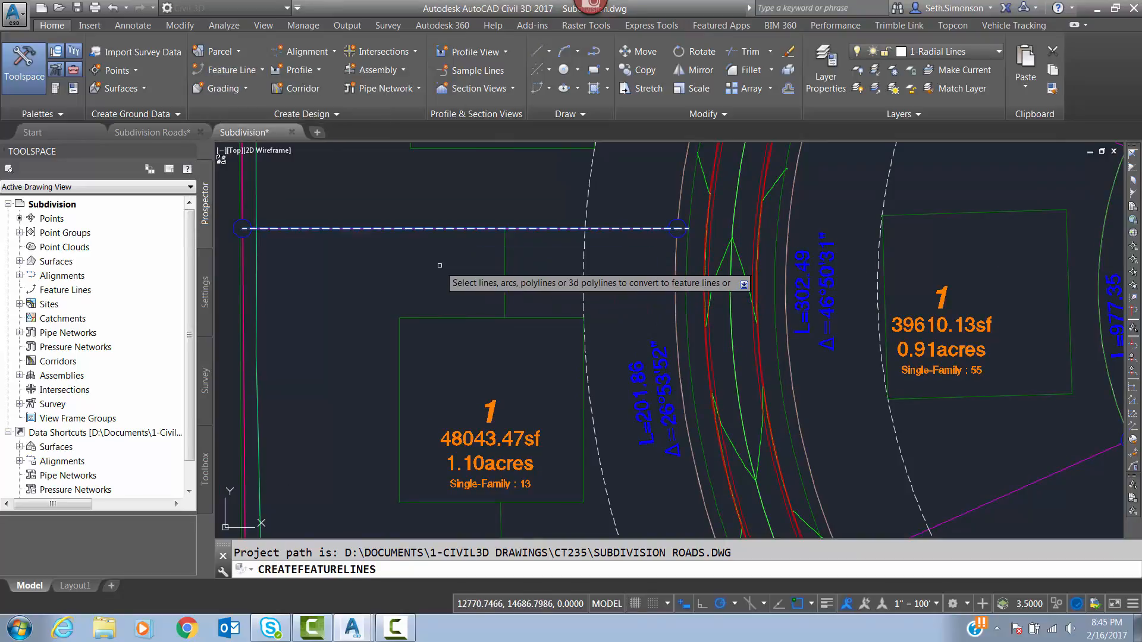
key(Return)
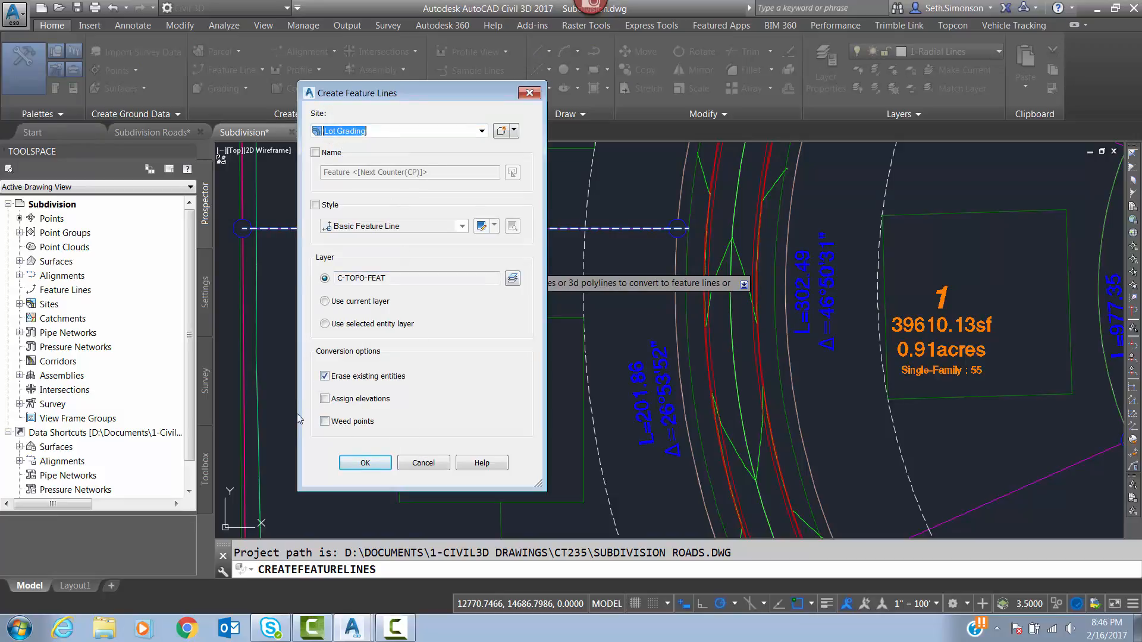
click(364, 463)
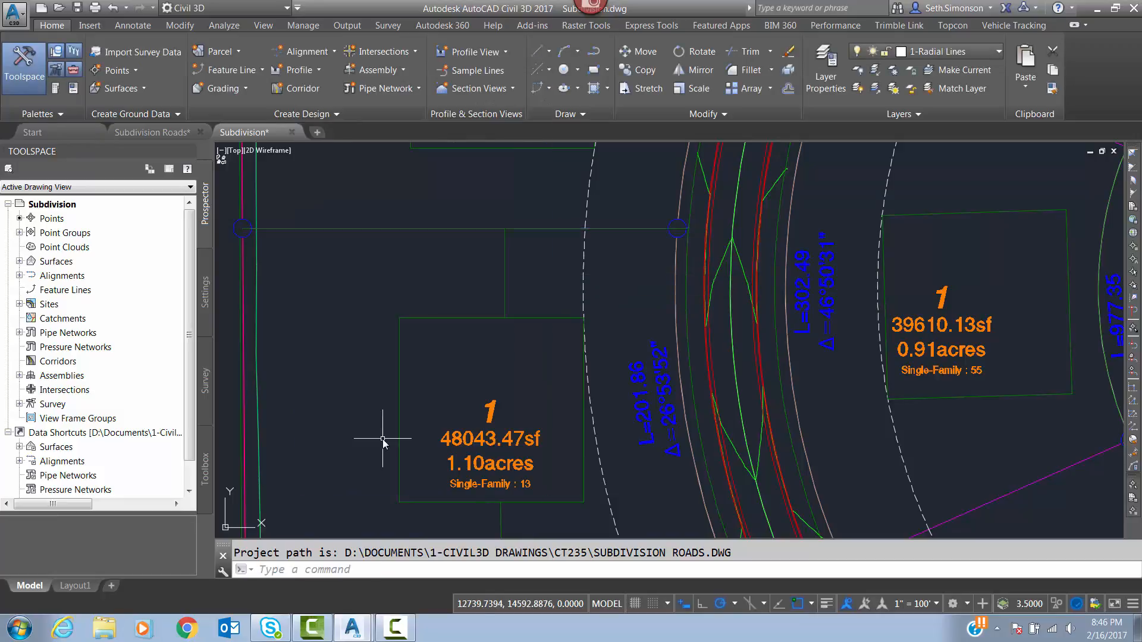
Step: Set the front end elevation of the feature line between lots 12 and 13 from the Road FG surface
click(470, 226)
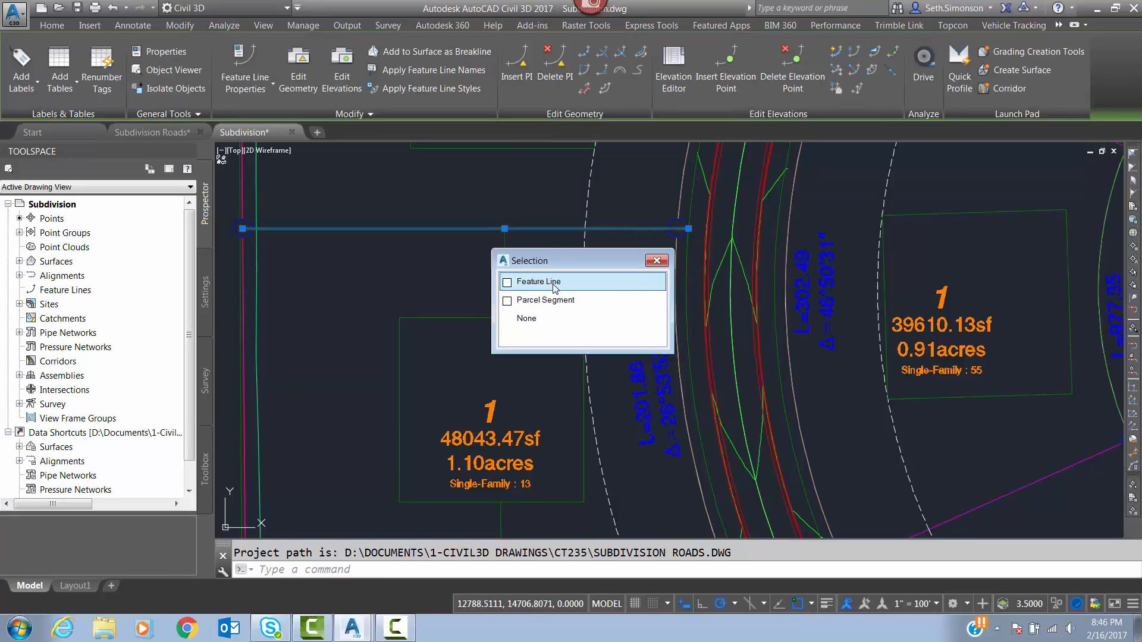
click(504, 279)
click(677, 67)
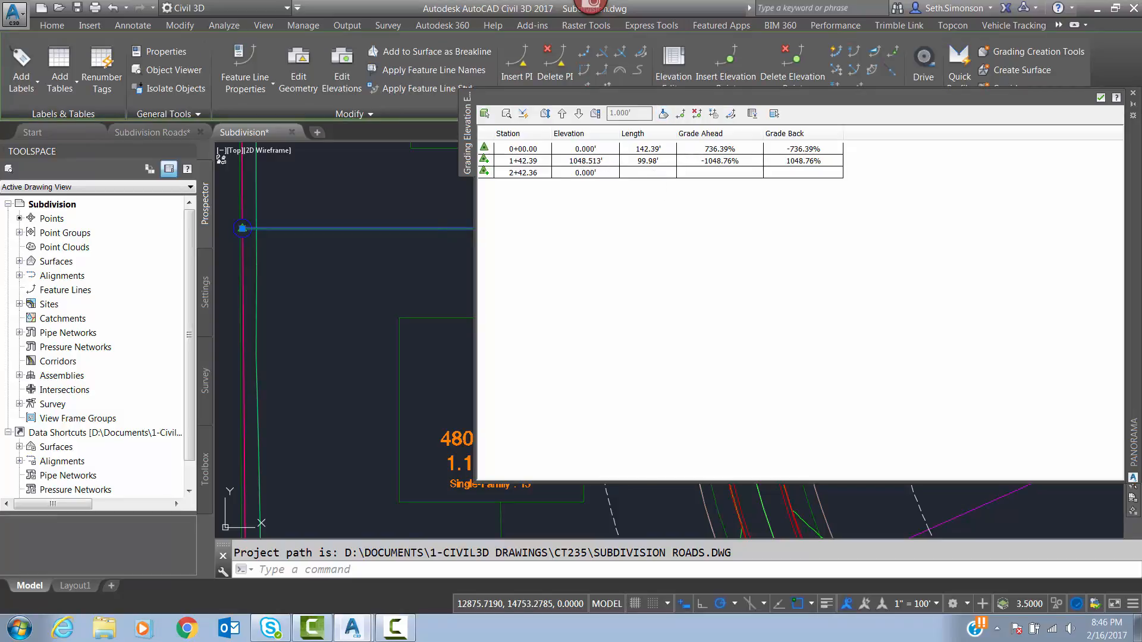
middle_drag(409, 254, 270, 276)
middle_drag(390, 302, 259, 299)
click(499, 173)
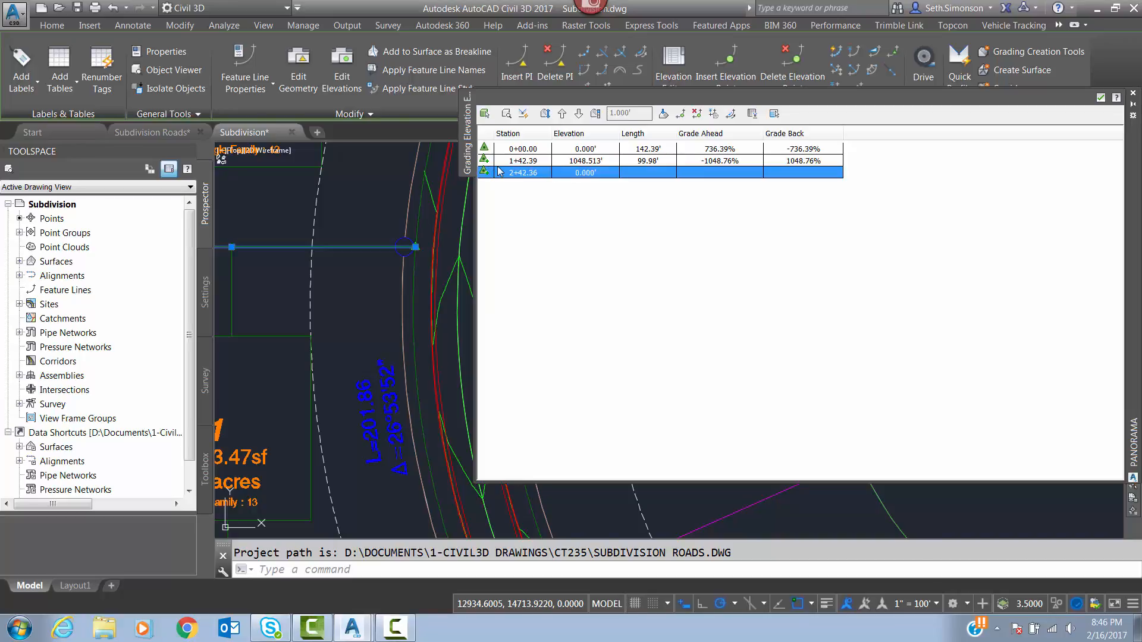
scroll(421, 248, up, 4)
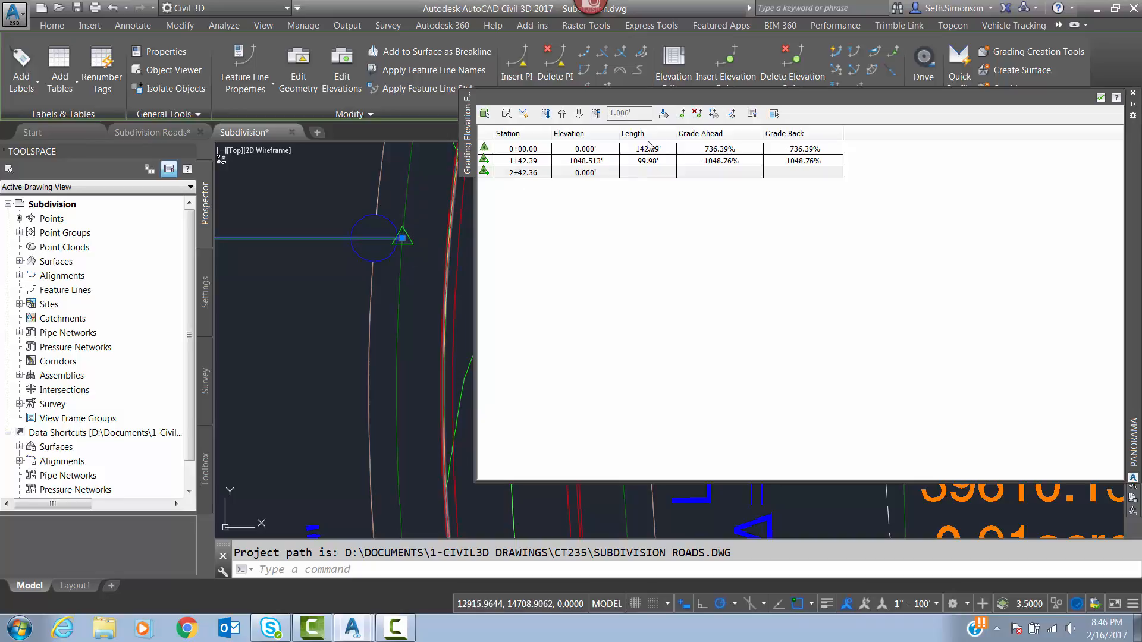
click(714, 114)
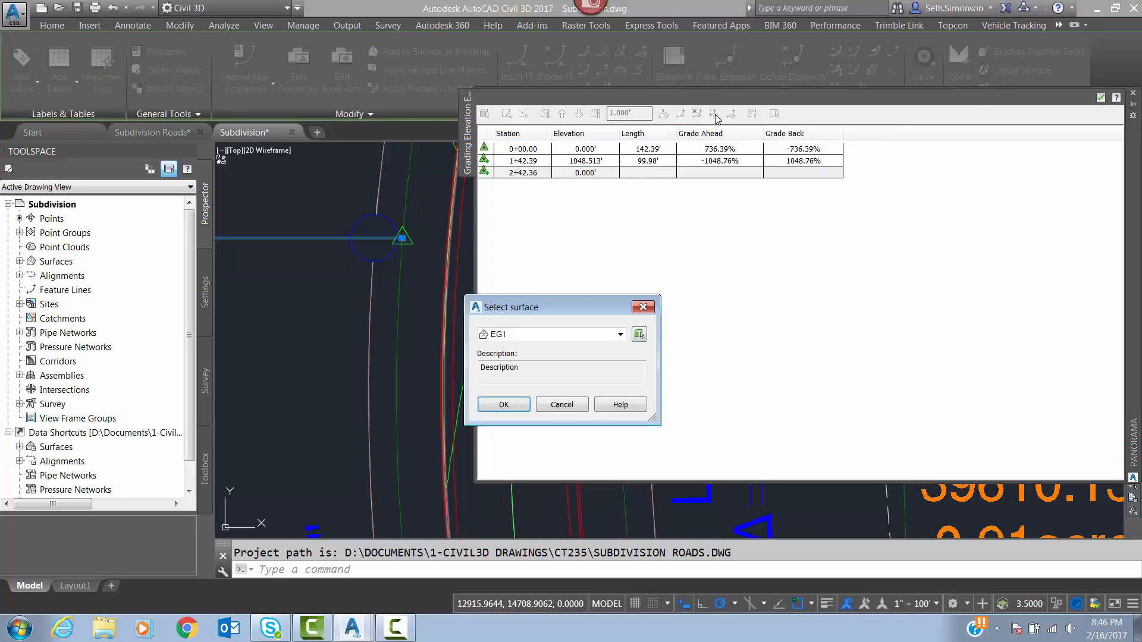
click(510, 336)
click(521, 361)
click(504, 405)
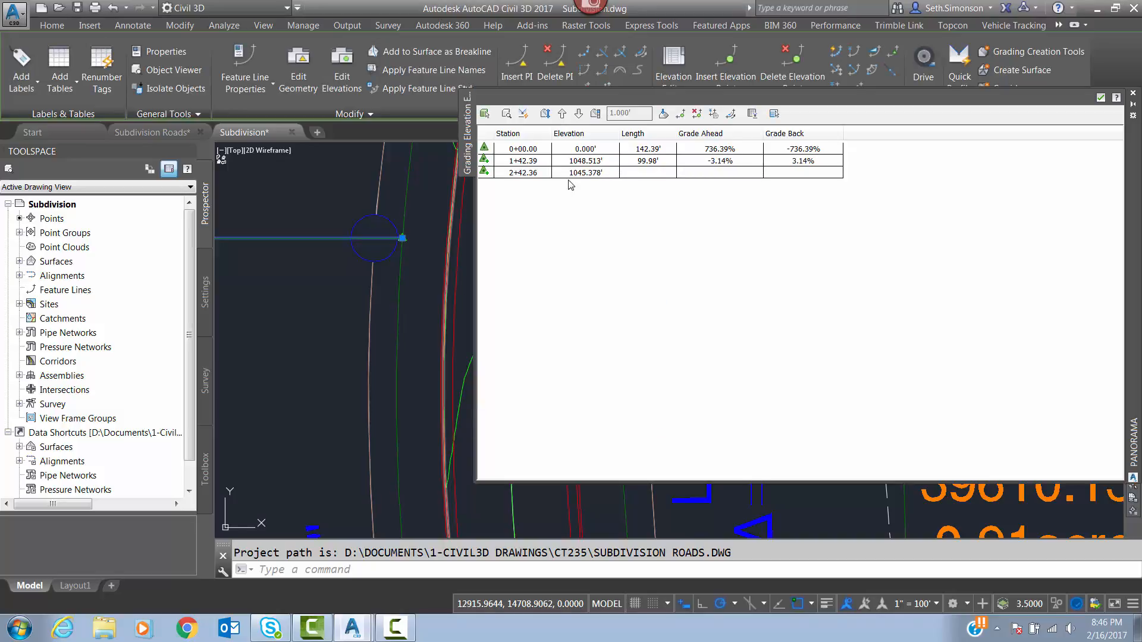
Step: Set the grade back at the feature line's rear end, station 0+00.00, to -1%, and close the elevation editor
scroll(369, 273, down, 4)
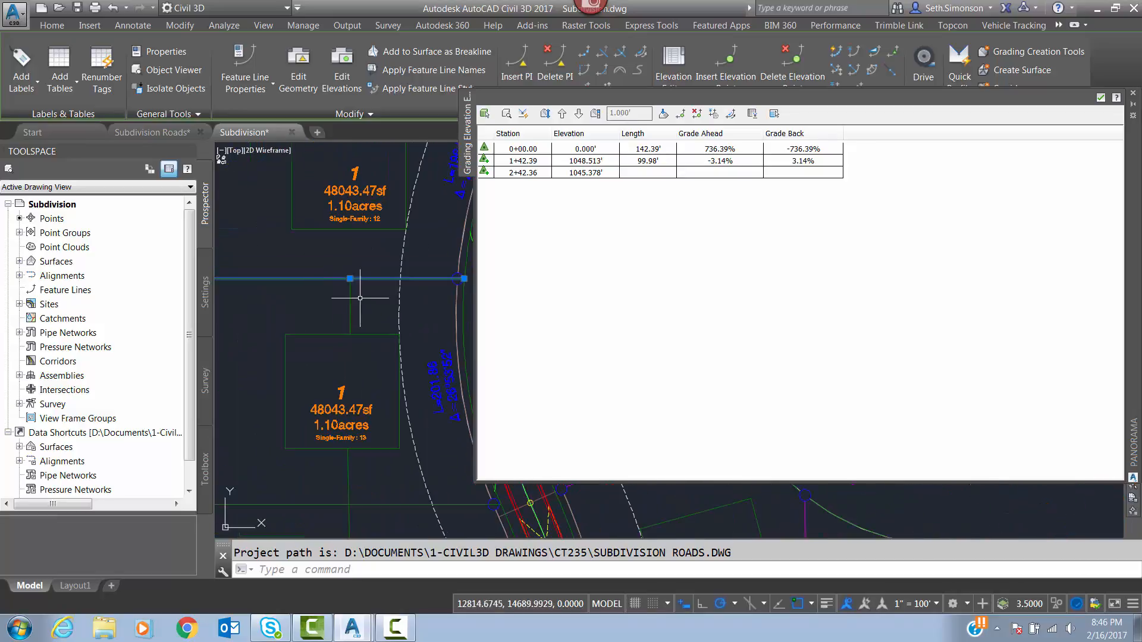
middle_drag(344, 279, 357, 257)
scroll(353, 258, up, 2)
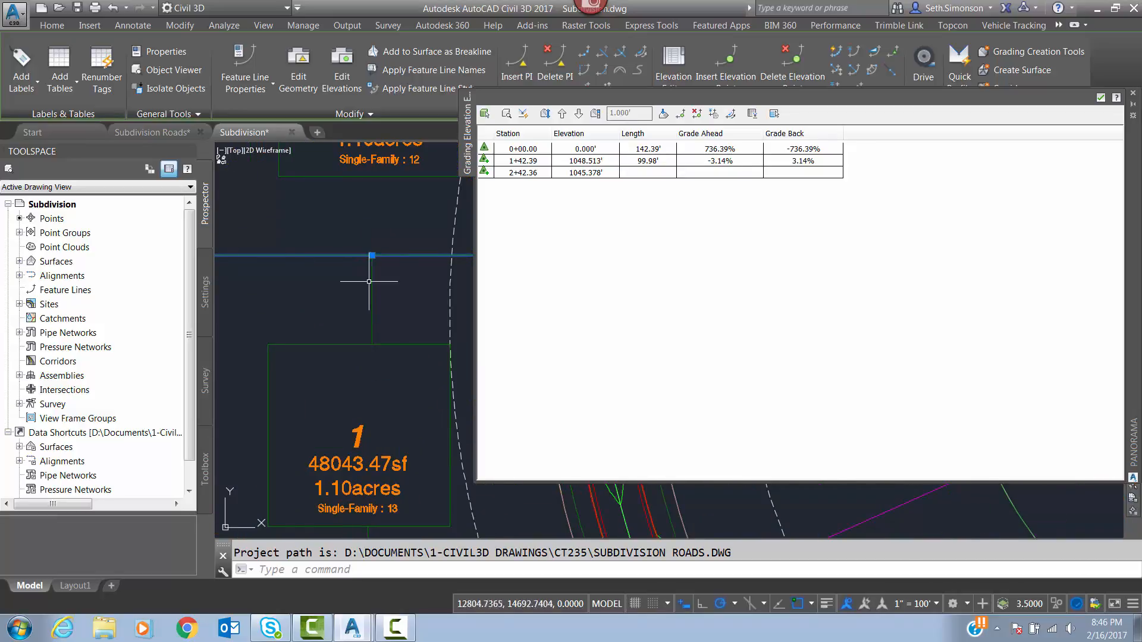
scroll(314, 250, down, 2)
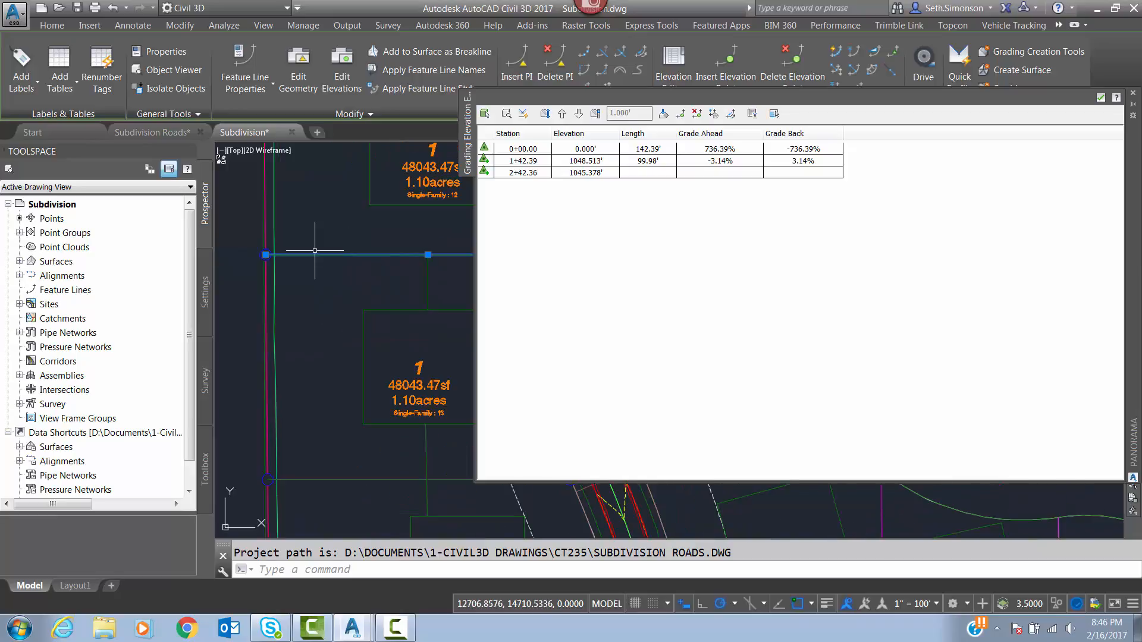
click(799, 150)
click(799, 150)
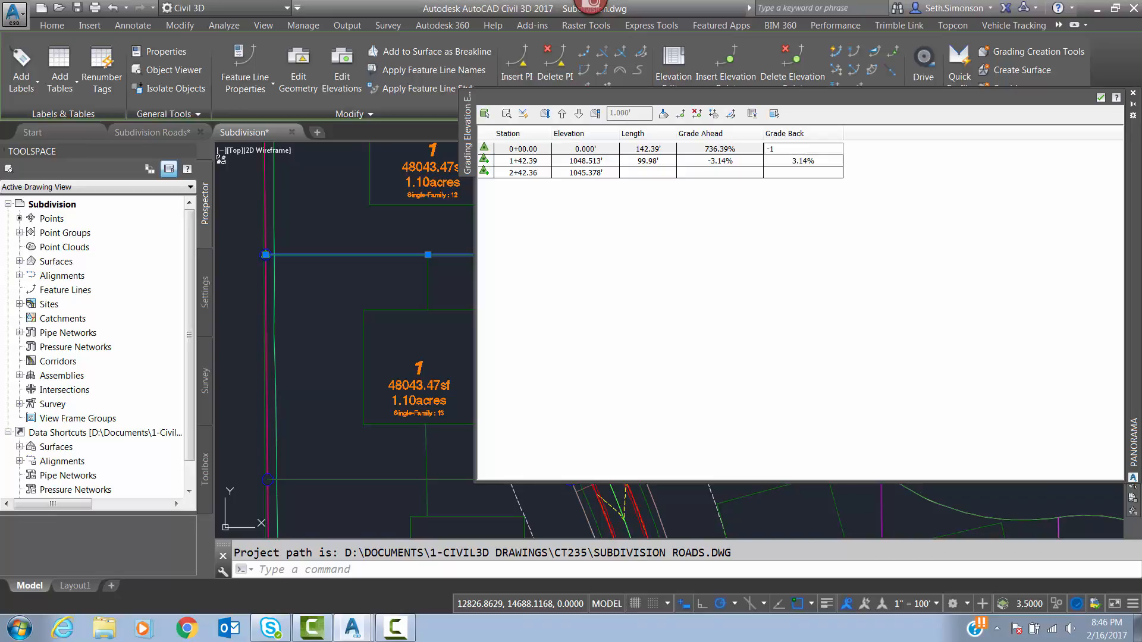
text(-1)
key(Return)
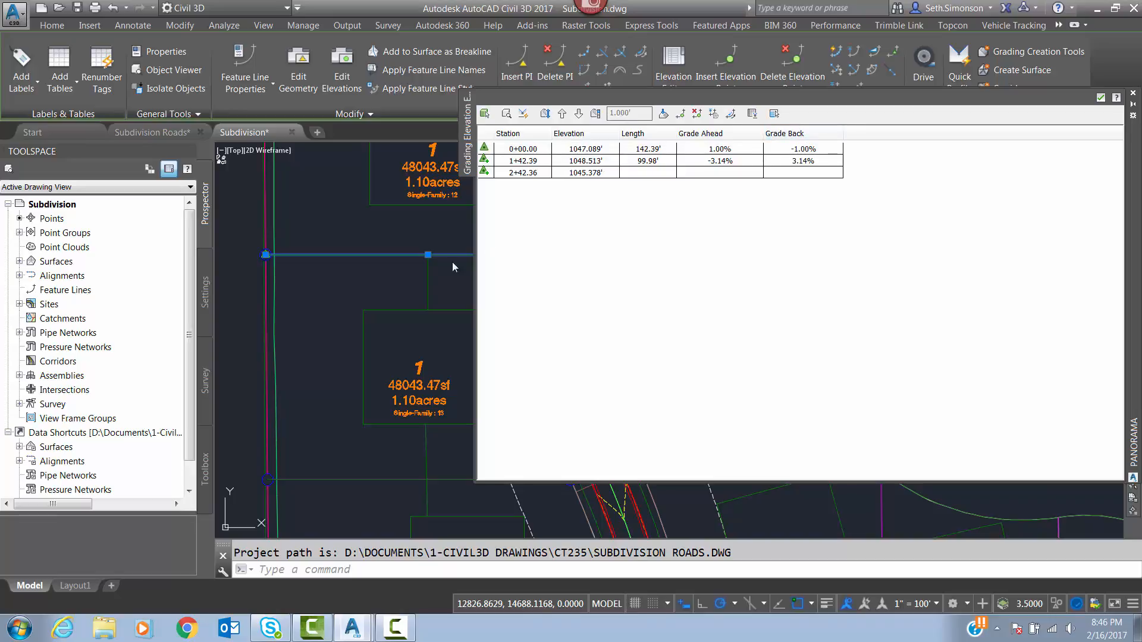
click(1100, 98)
scroll(562, 285, down, 3)
mouse_move(559, 296)
middle_down()
mouse_move(564, 262)
mouse_move(569, 281)
middle_up()
key(Escape)
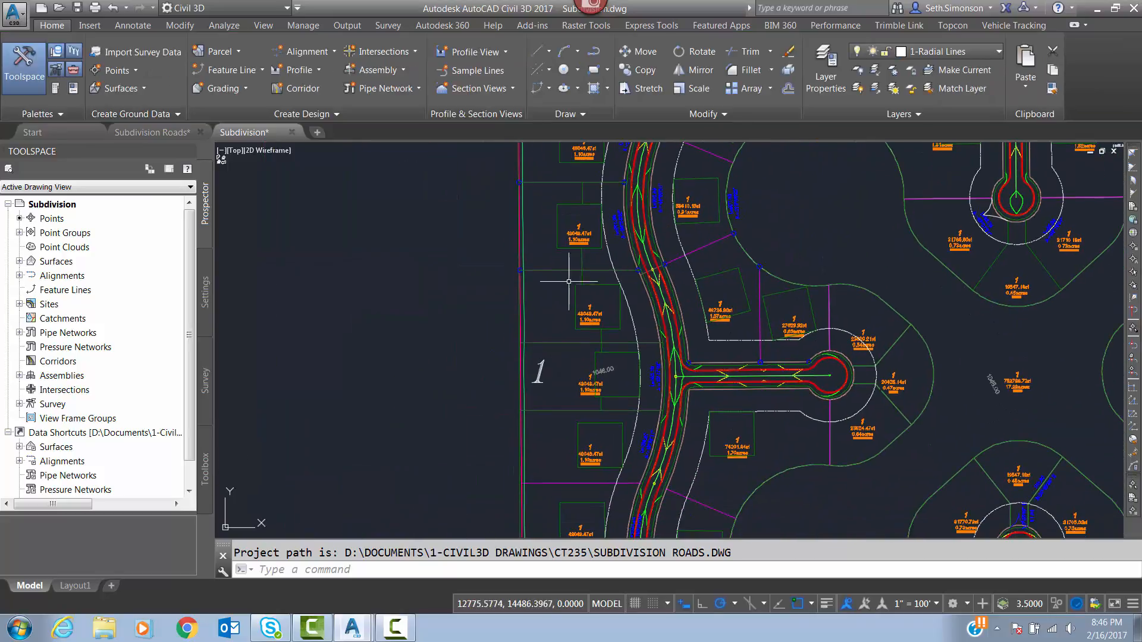
click(403, 629)
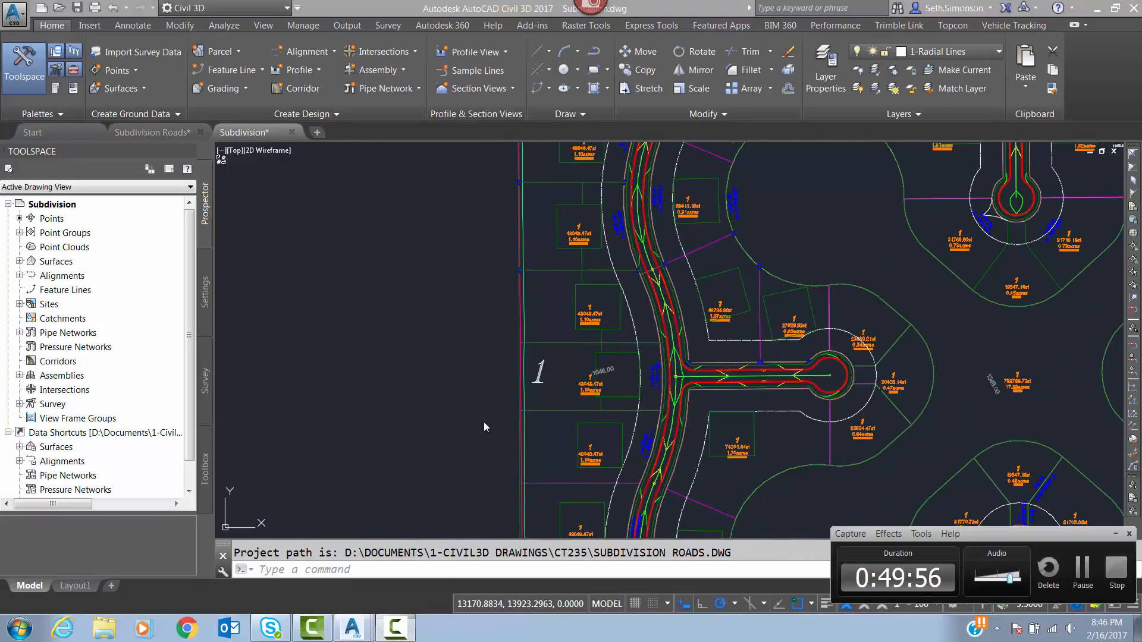
click(432, 398)
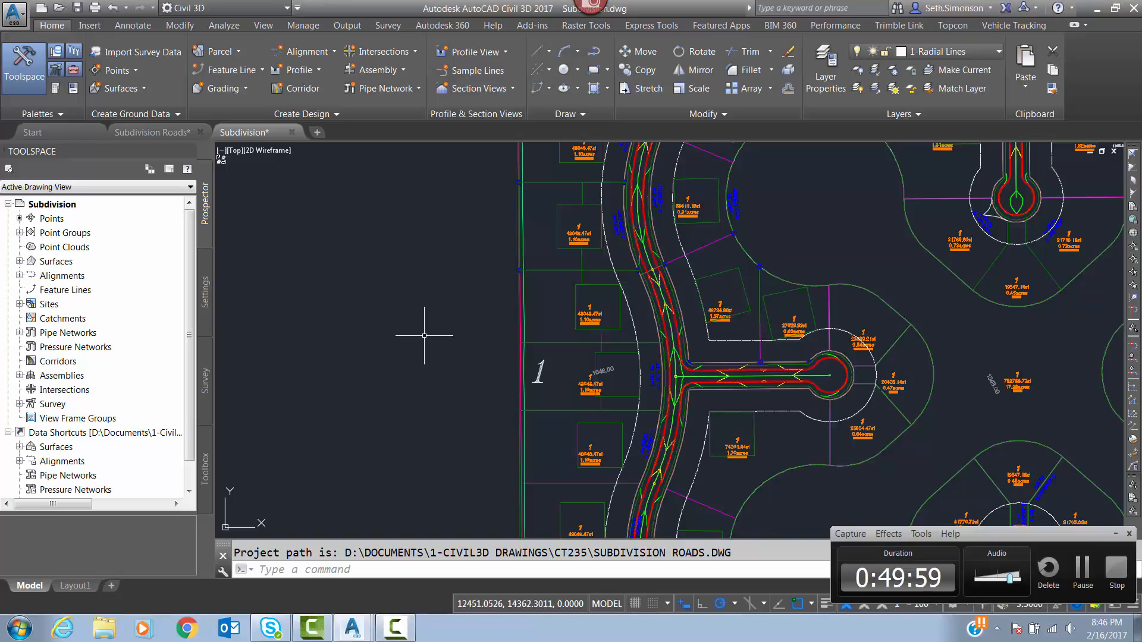
click(1115, 536)
Step: Examine the rear lot lines along the subdivision's west boundary, from the northwest corner down past lots 12 to 15
scroll(429, 243, down, 2)
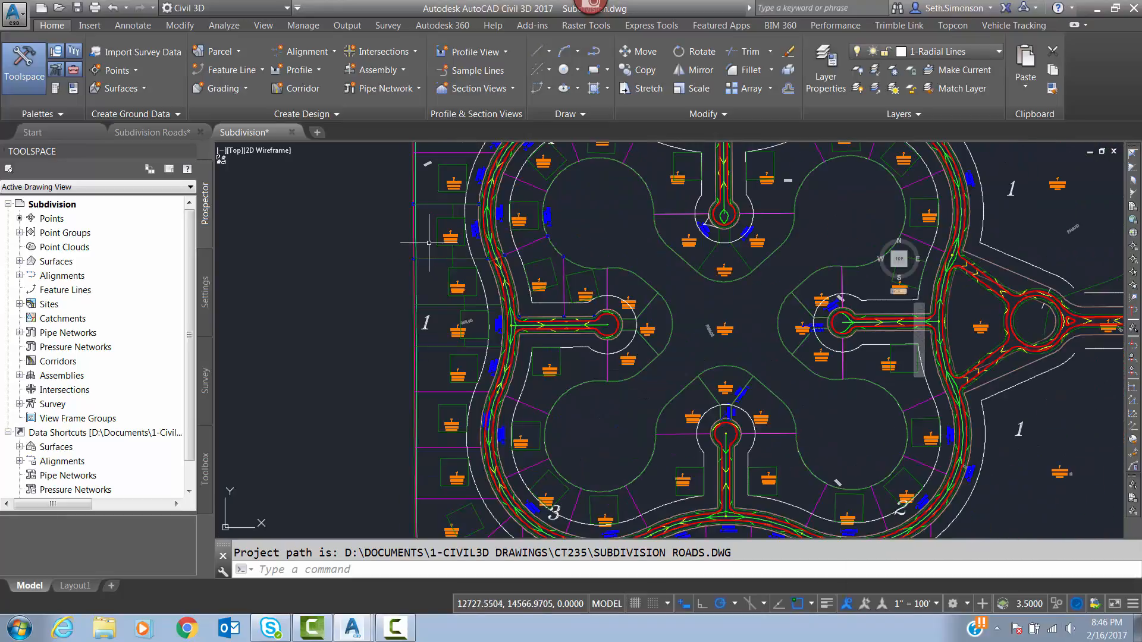
scroll(428, 262, up, 2)
middle_drag(447, 228, 468, 346)
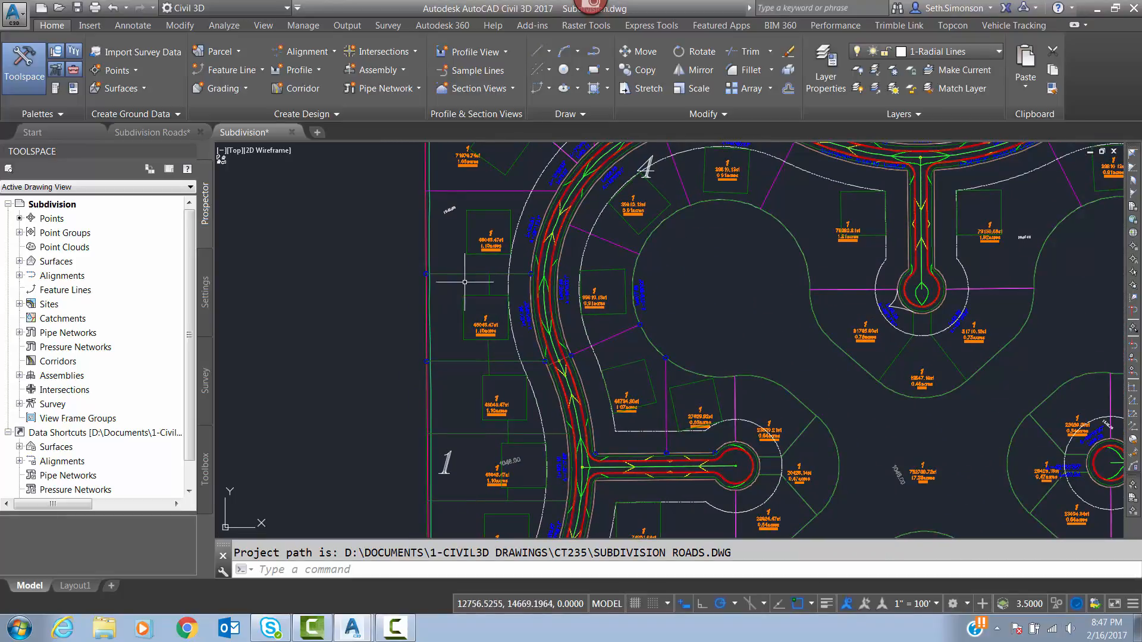
scroll(475, 275, up, 2)
middle_drag(475, 219, 504, 403)
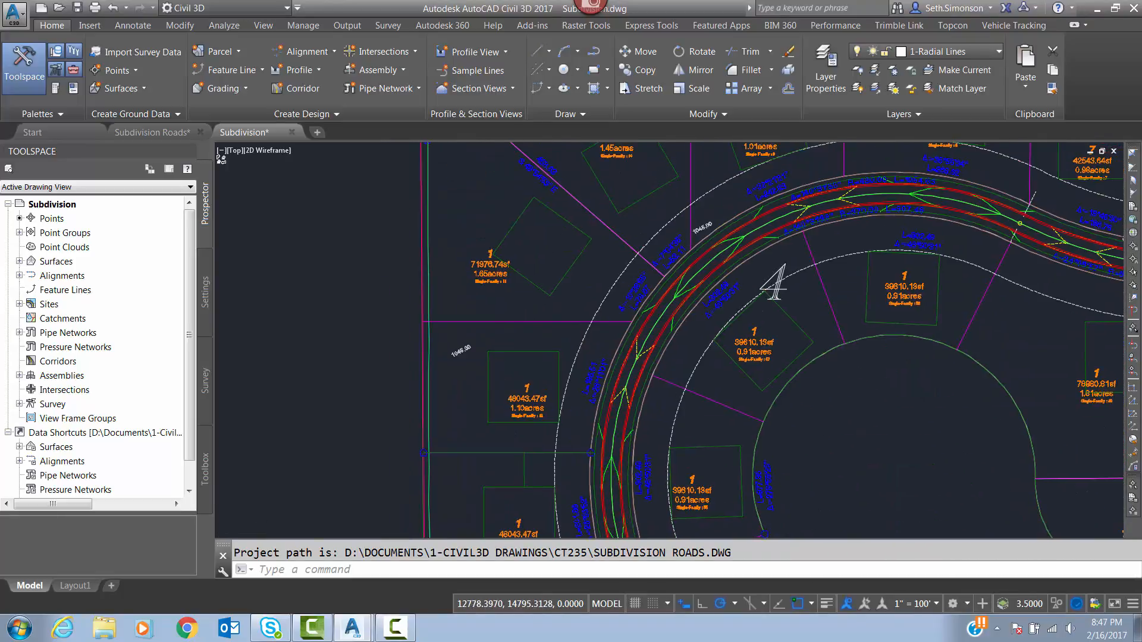
scroll(486, 166, down, 2)
middle_drag(485, 167, 486, 322)
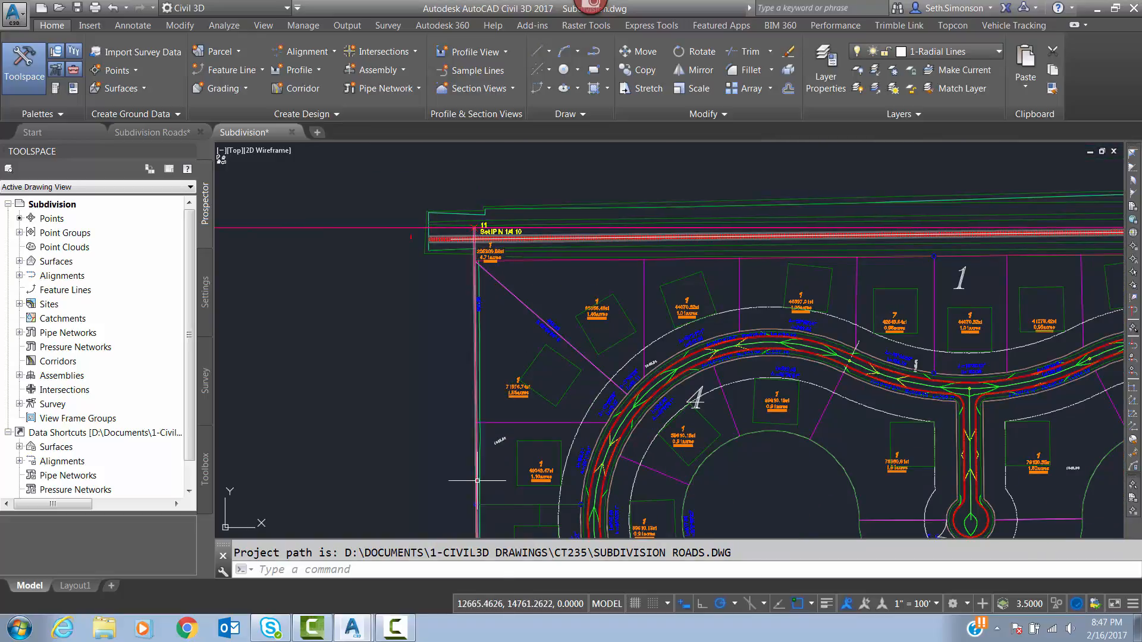
scroll(473, 351, down, 3)
mouse_move(458, 395)
middle_down()
mouse_move(498, 345)
mouse_move(495, 298)
middle_up()
scroll(506, 363, up, 4)
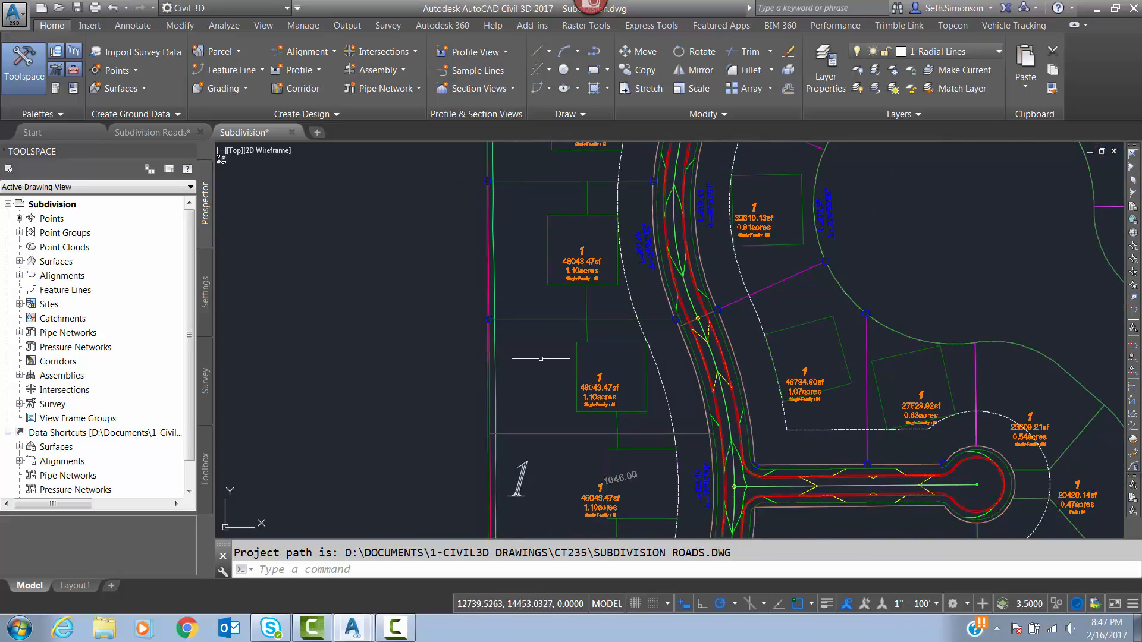
middle_drag(543, 357, 500, 344)
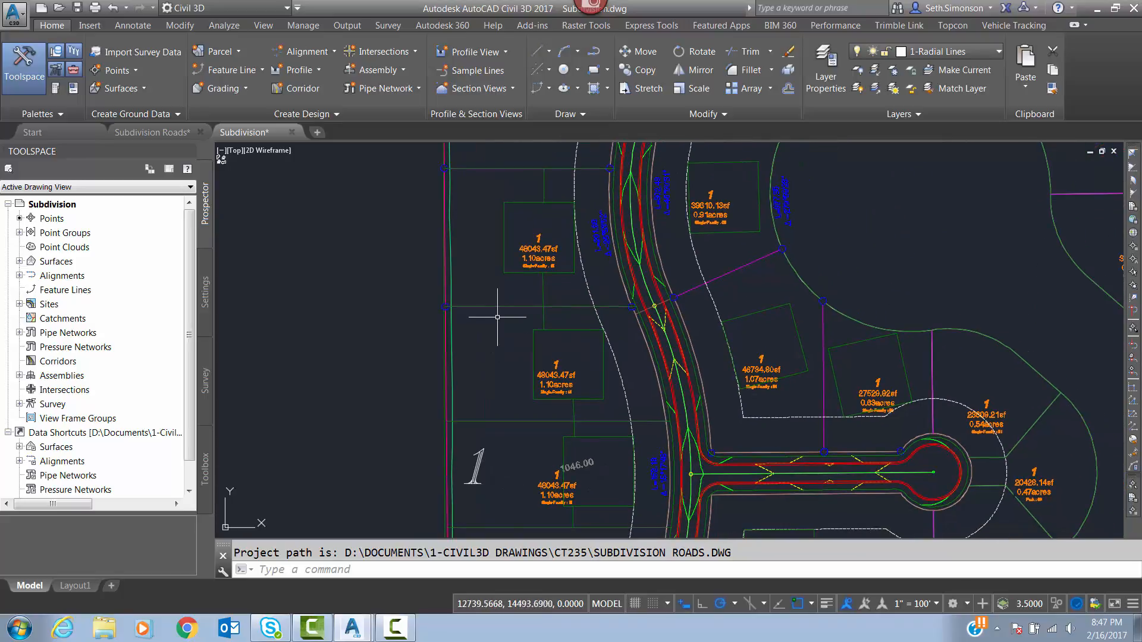
Step: Set up a new feature line in the Lot Grading site named "Back Lots <[Next Counter(CP)]>" on layer C-TOPO-FEAT
click(263, 71)
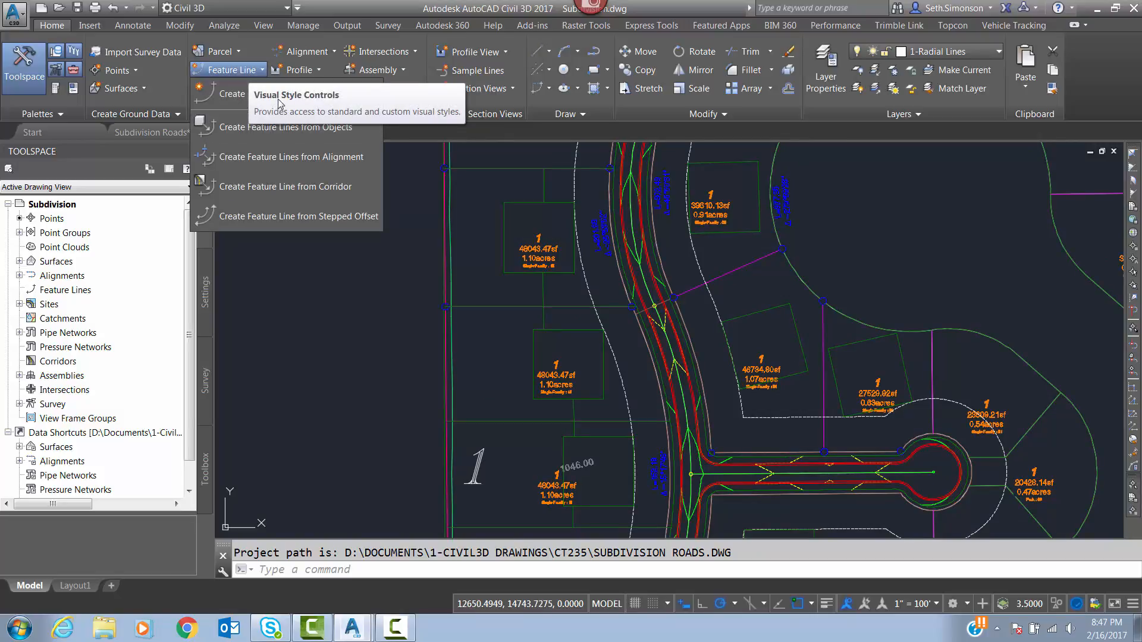
click(235, 95)
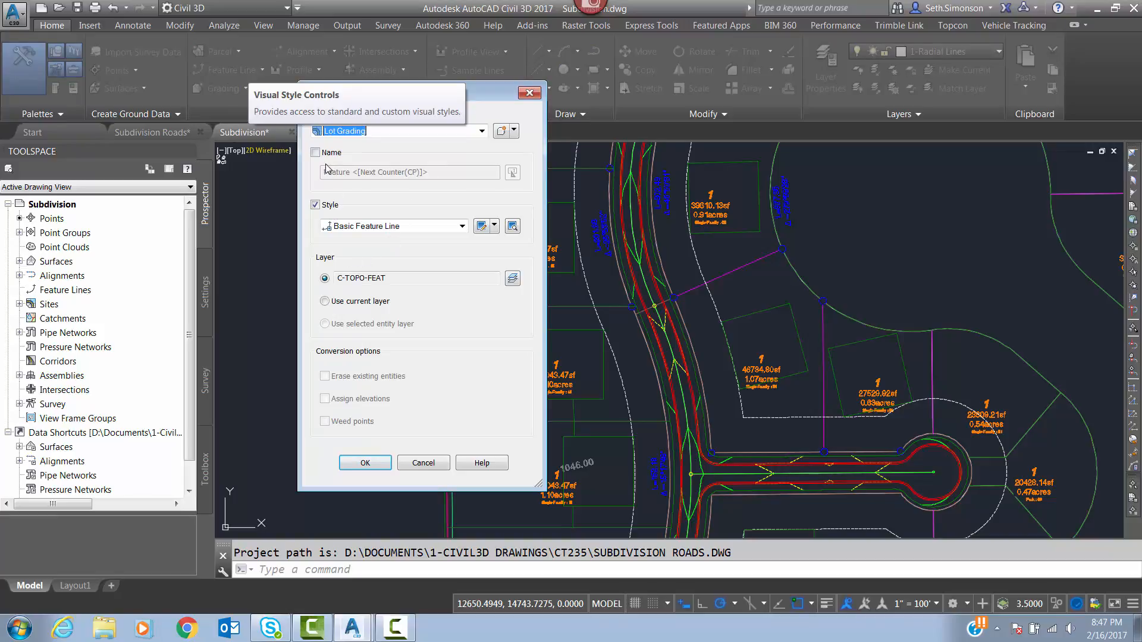
click(315, 153)
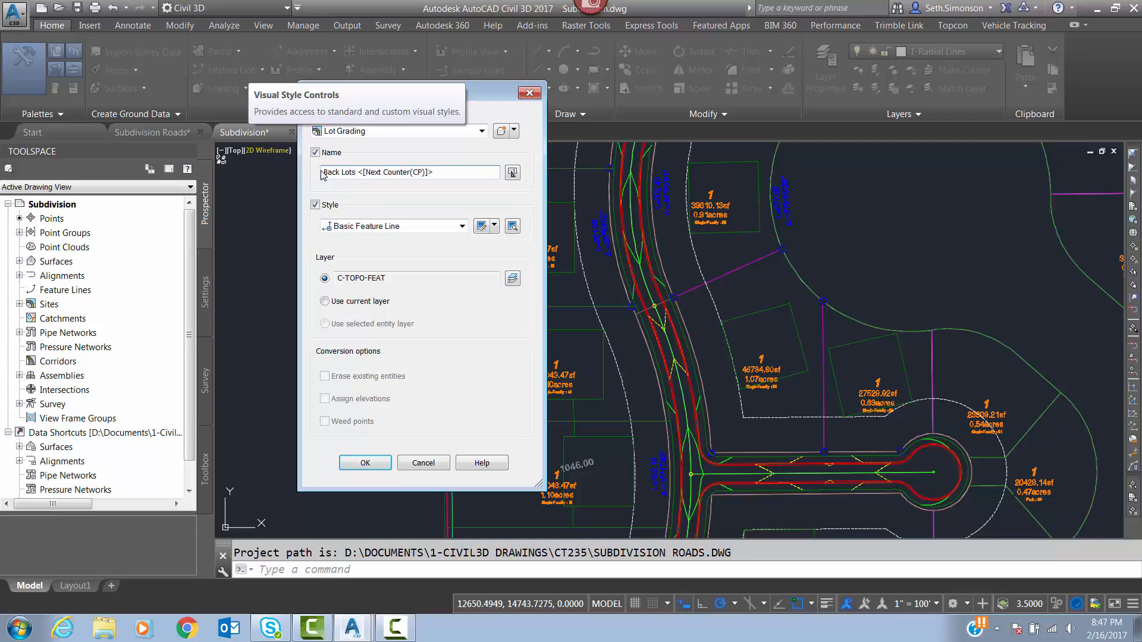
click(366, 463)
Step: Start the back-lots feature line at the rear corner shared by lots 12 and 13
scroll(473, 317, down, 5)
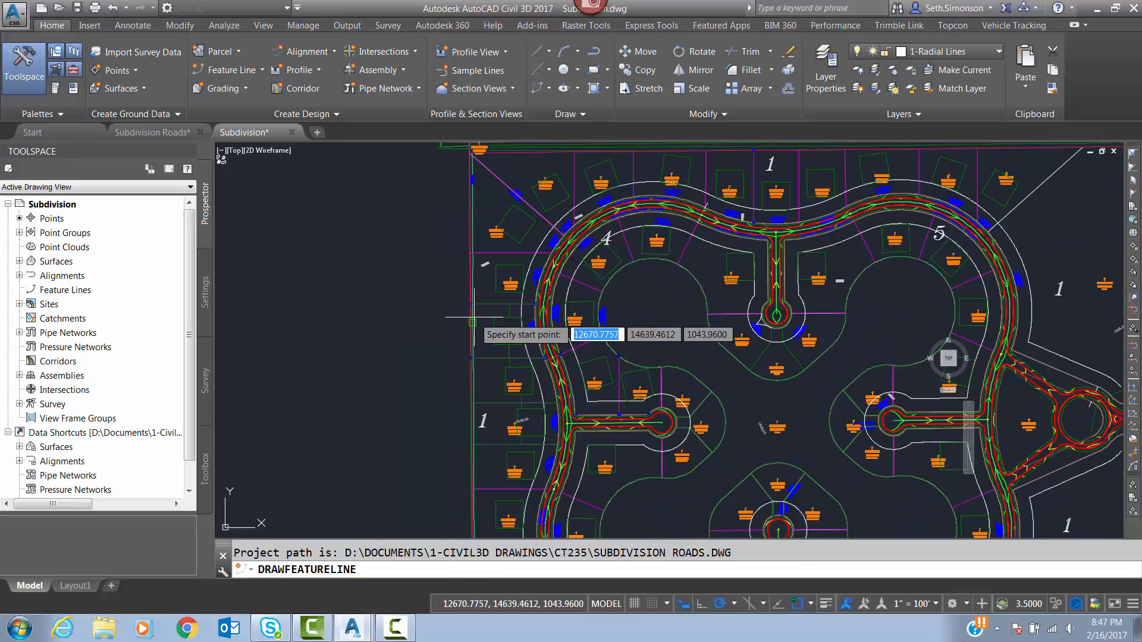
scroll(473, 298, up, 2)
scroll(484, 255, up, 2)
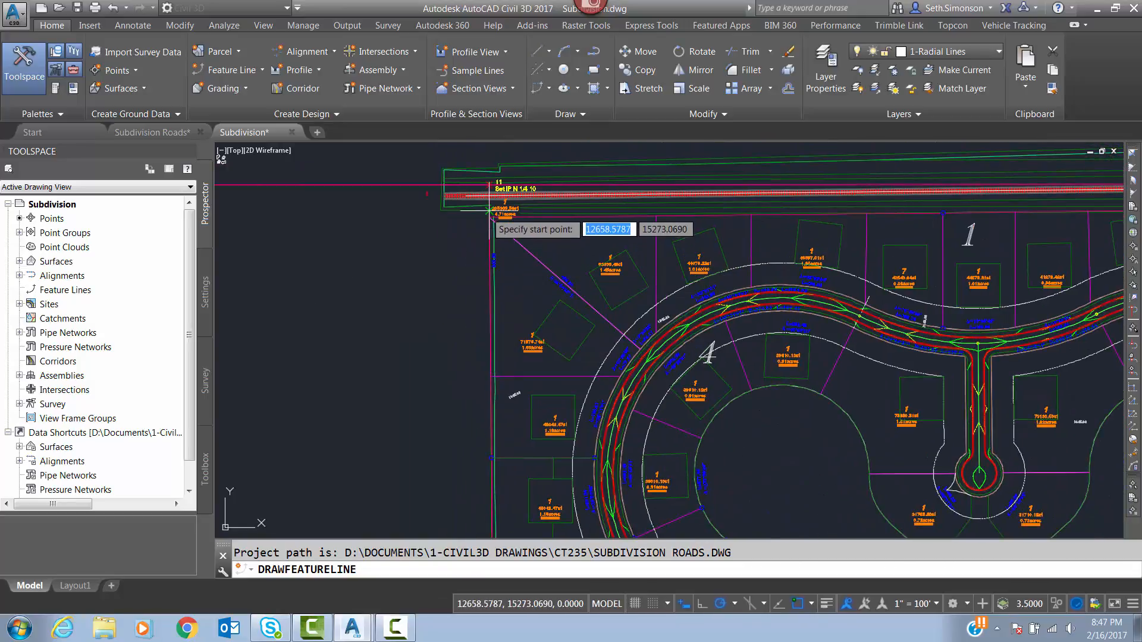
scroll(496, 457, down, 2)
middle_drag(494, 453, 478, 291)
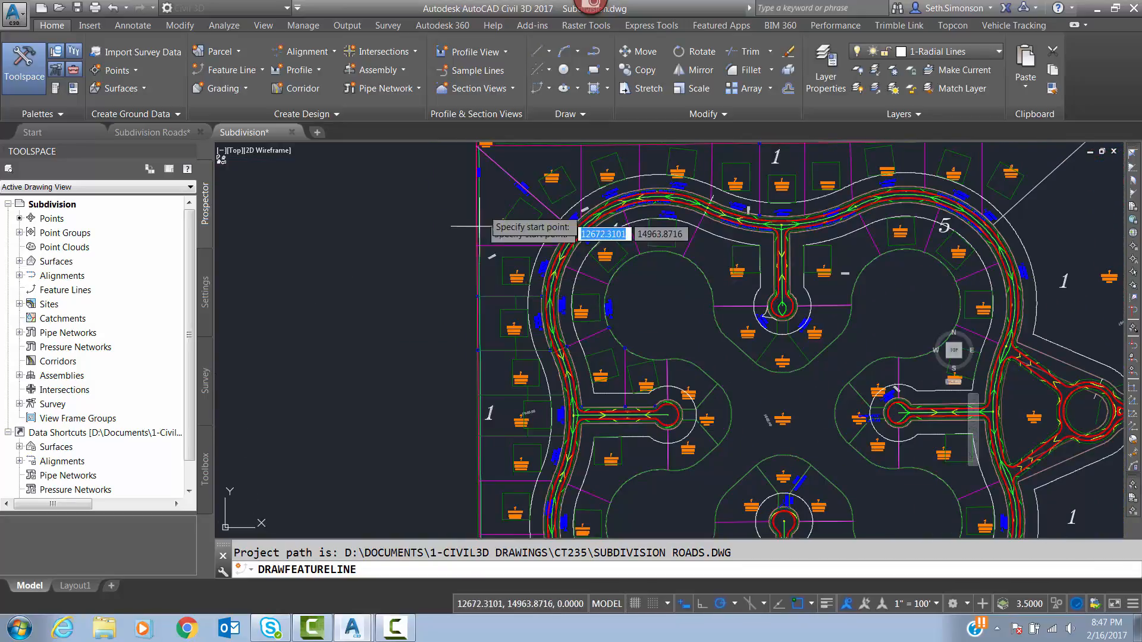
scroll(482, 303, up, 2)
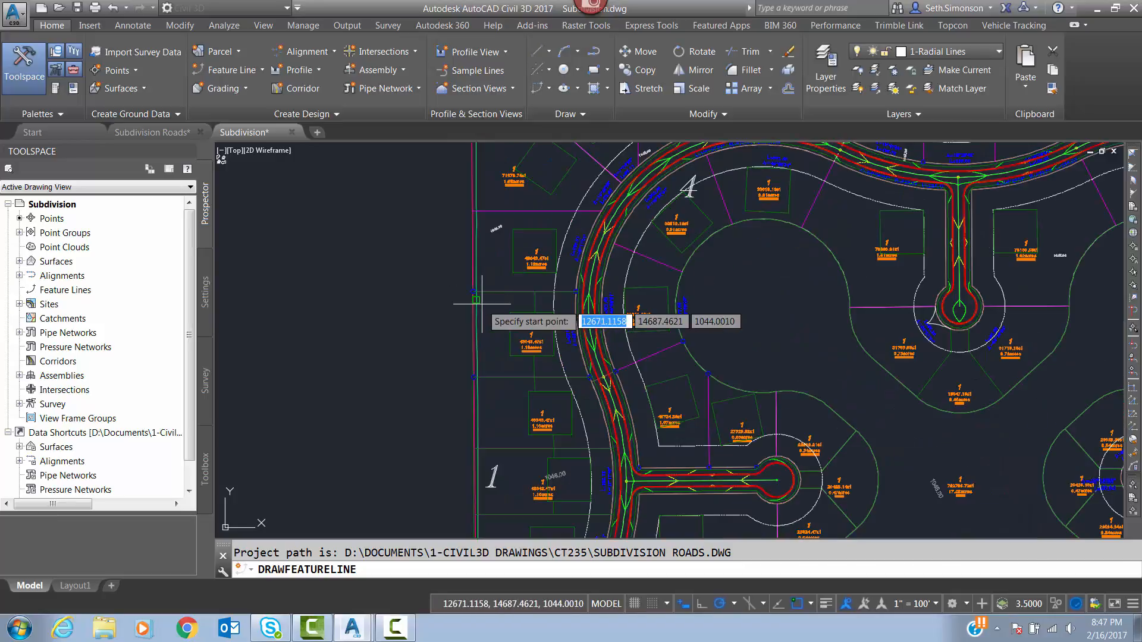
scroll(482, 303, up, 8)
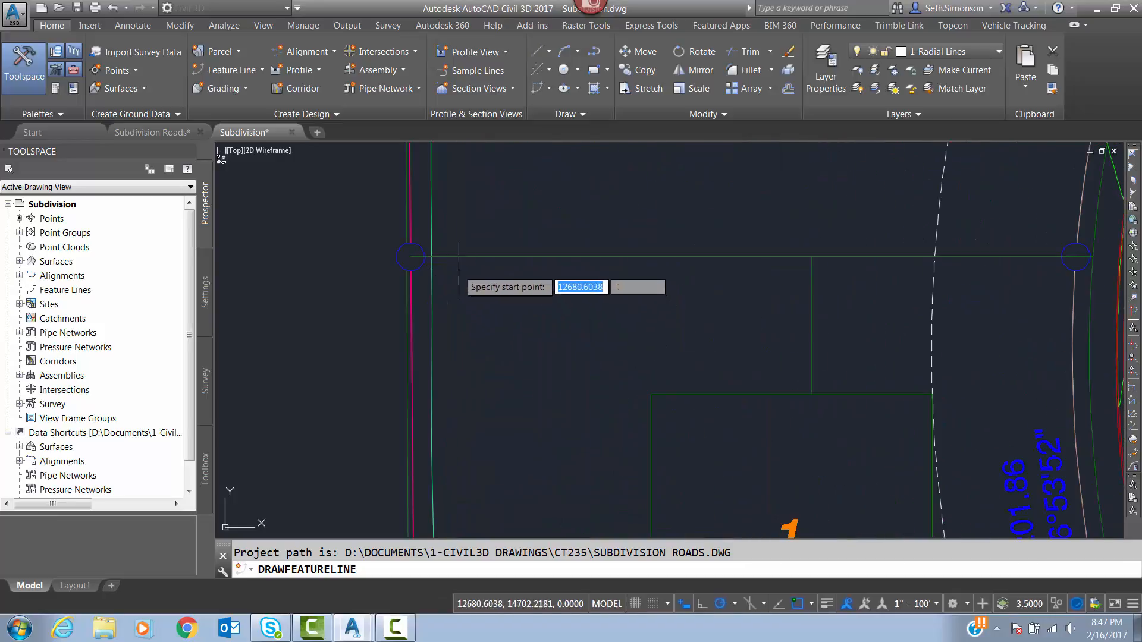
click(409, 256)
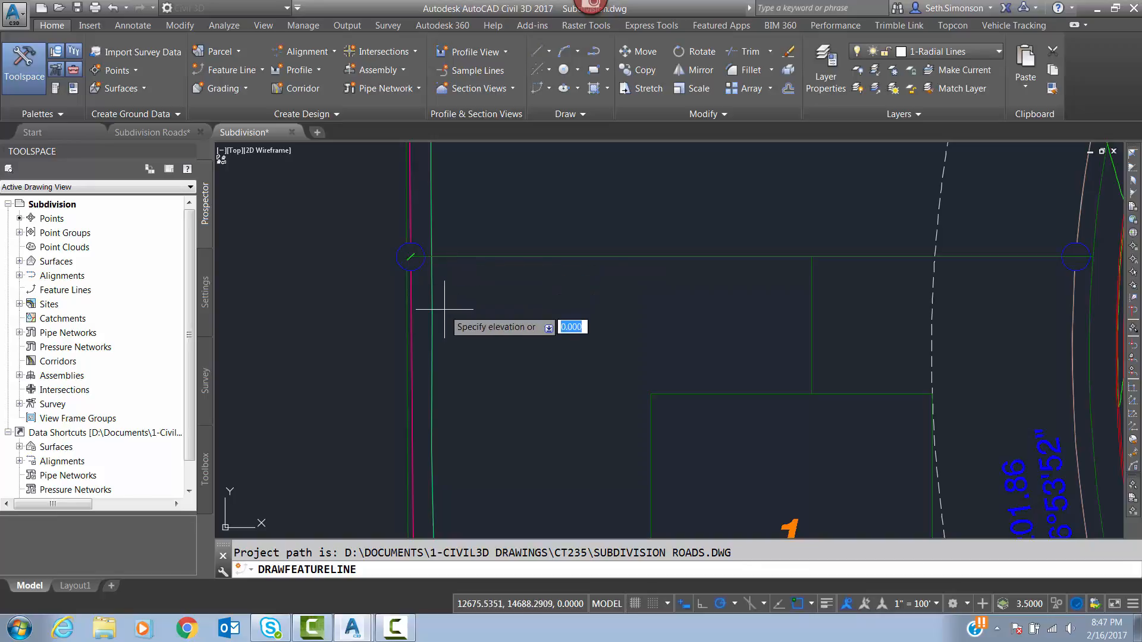
scroll(488, 285, down, 2)
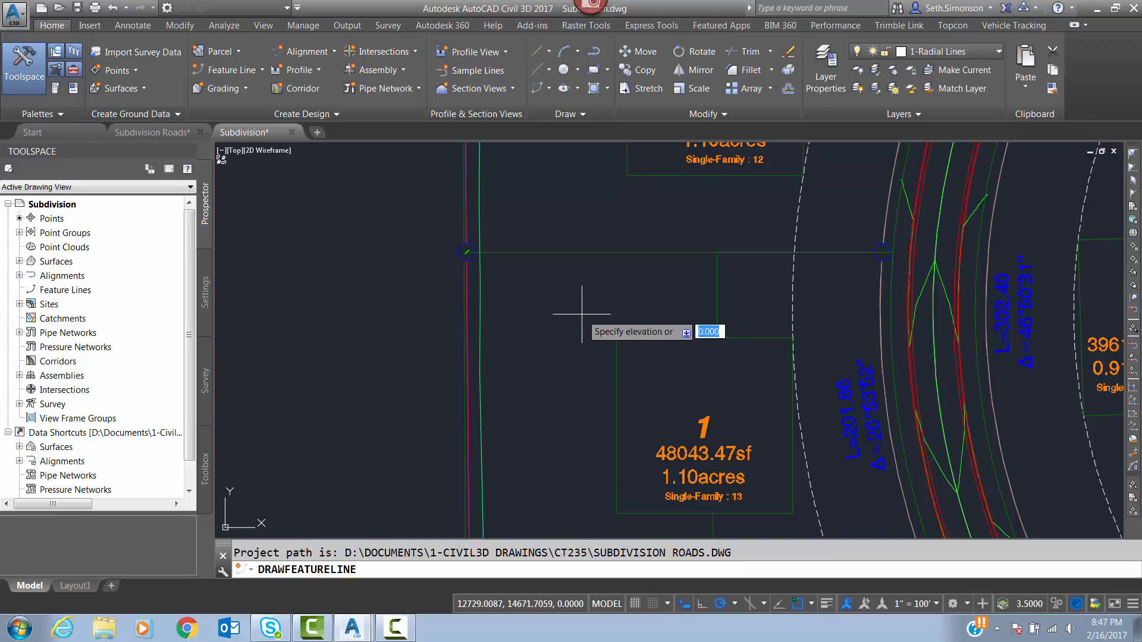
middle_drag(524, 306, 584, 214)
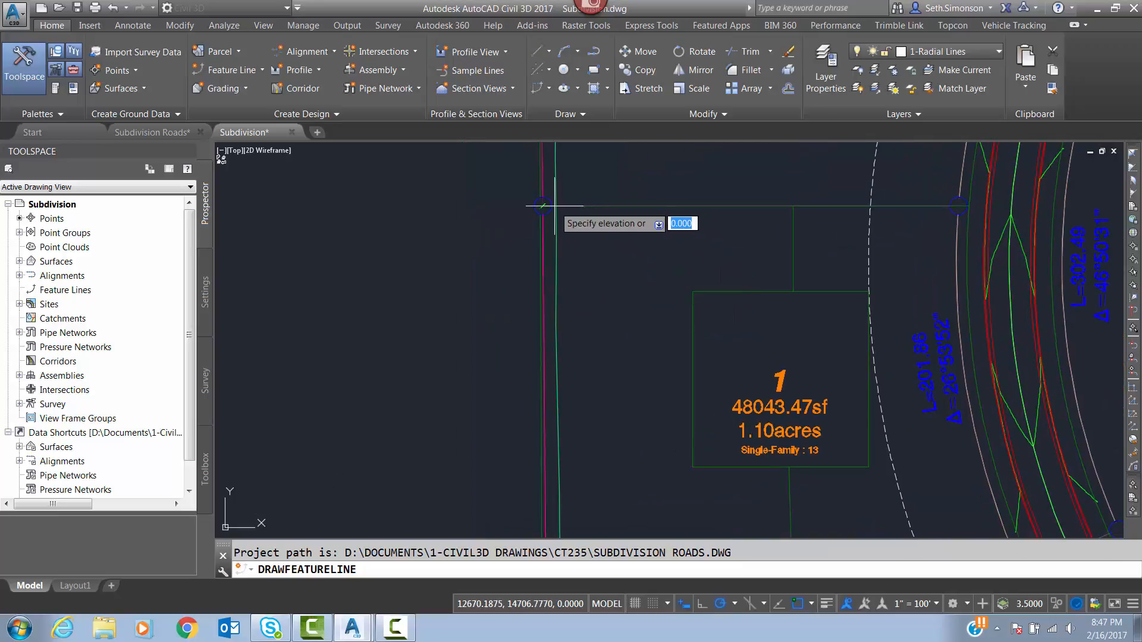
scroll(550, 208, up, 2)
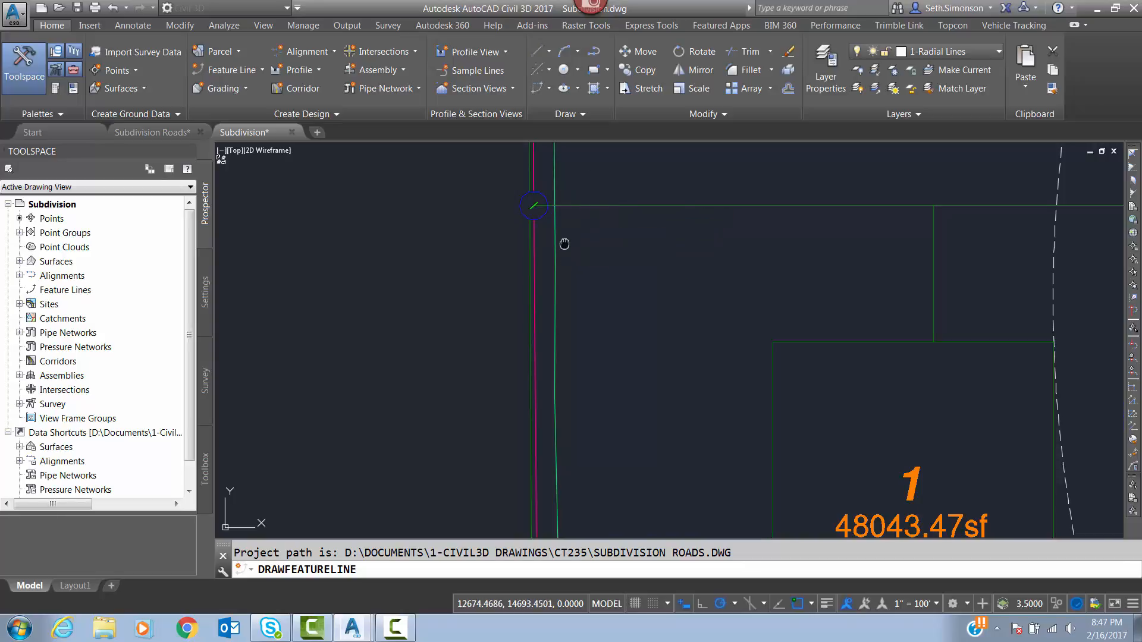
scroll(558, 223, down, 4)
scroll(587, 218, up, 2)
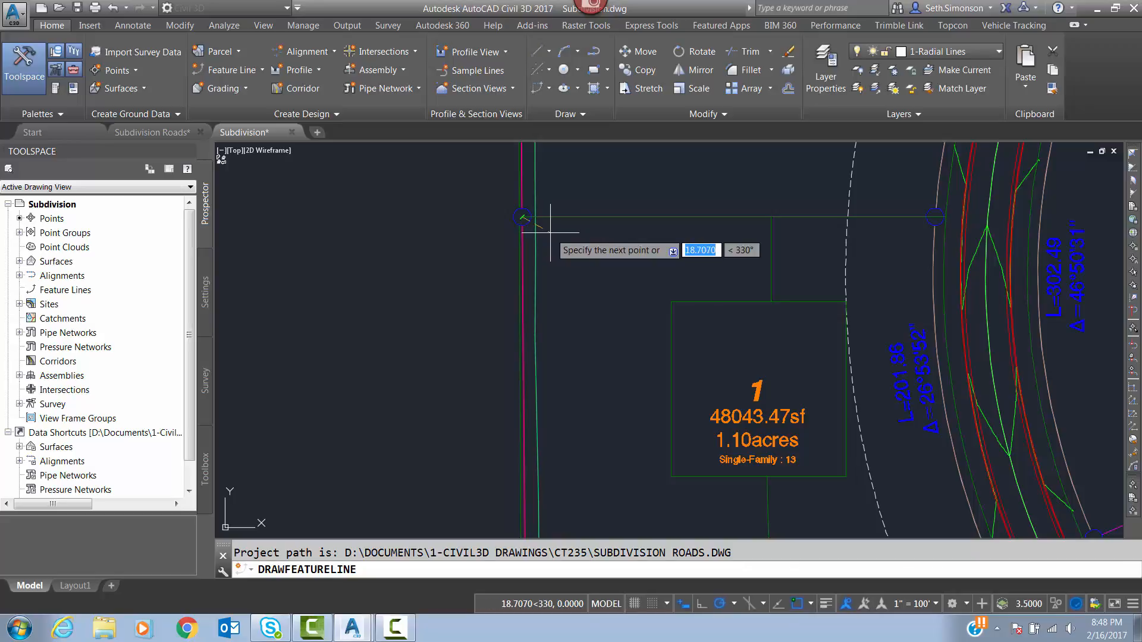
Step: End the back-lots feature line at the rear corner shared by lots 13 and 14
middle_drag(558, 304, 558, 296)
scroll(558, 296, down, 3)
key(Return)
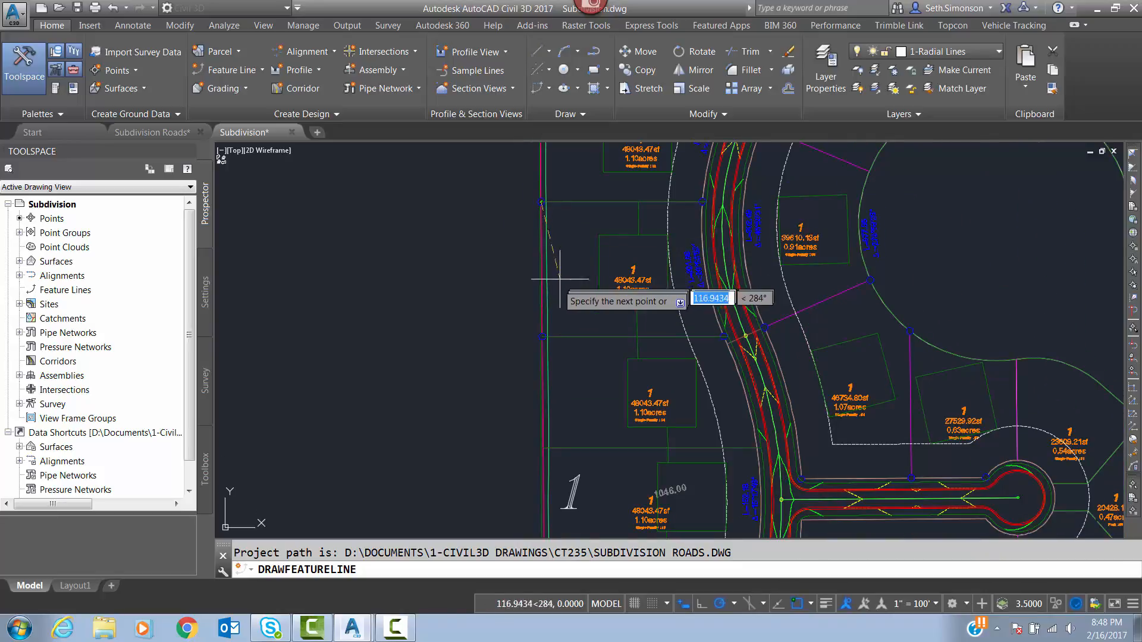
scroll(562, 305, up, 5)
click(562, 304)
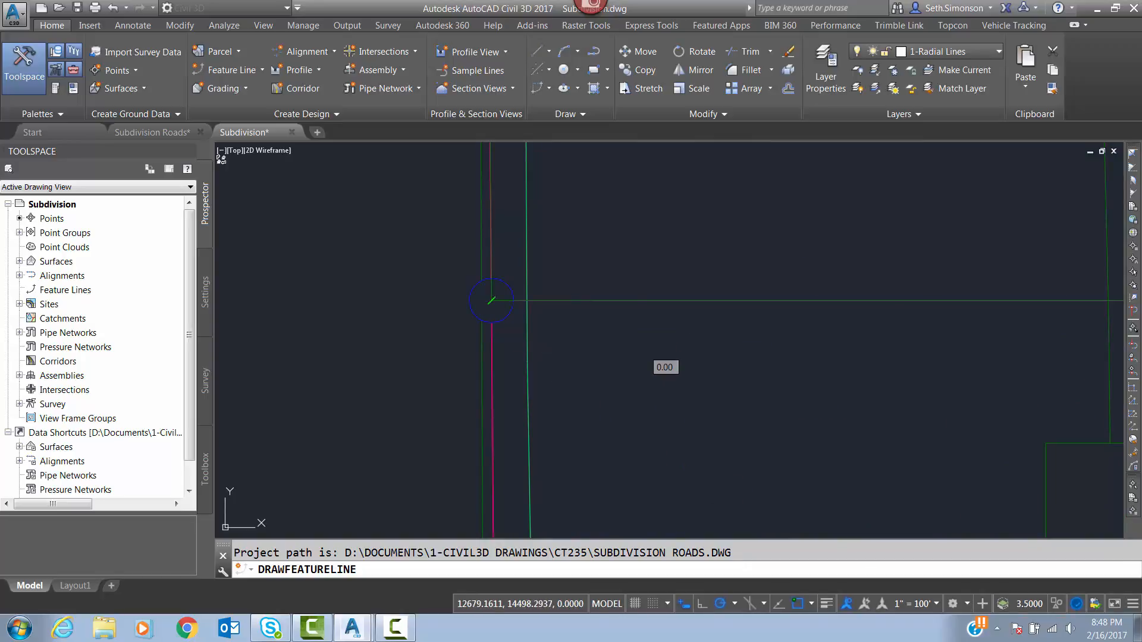
middle_drag(502, 203, 500, 227)
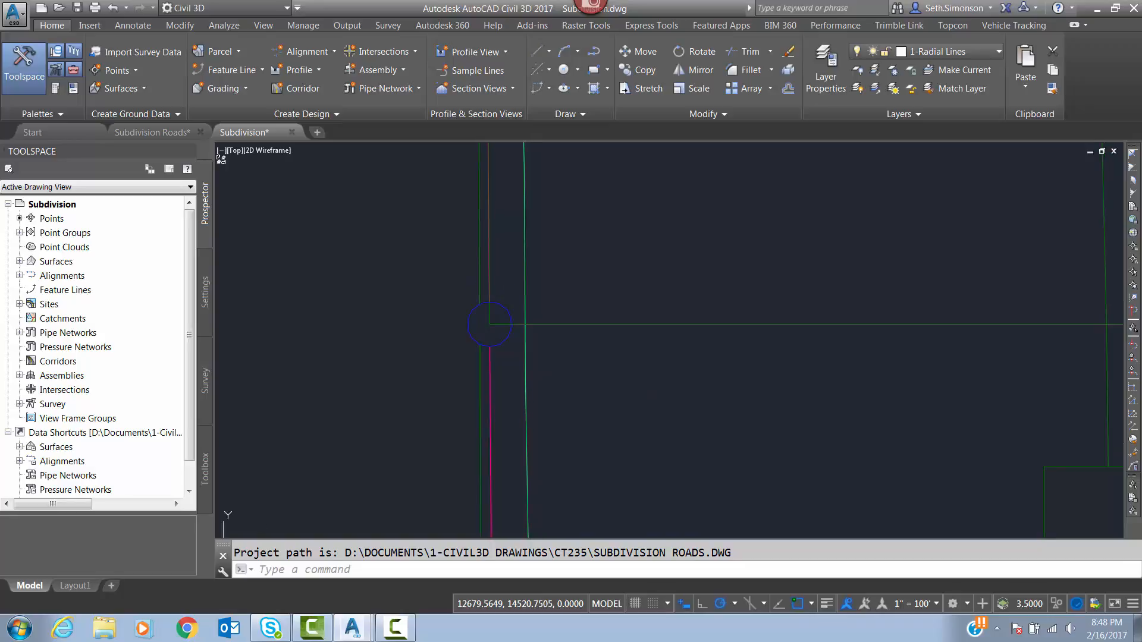
Step: Delete the short back-lots feature line behind lot 13
click(491, 315)
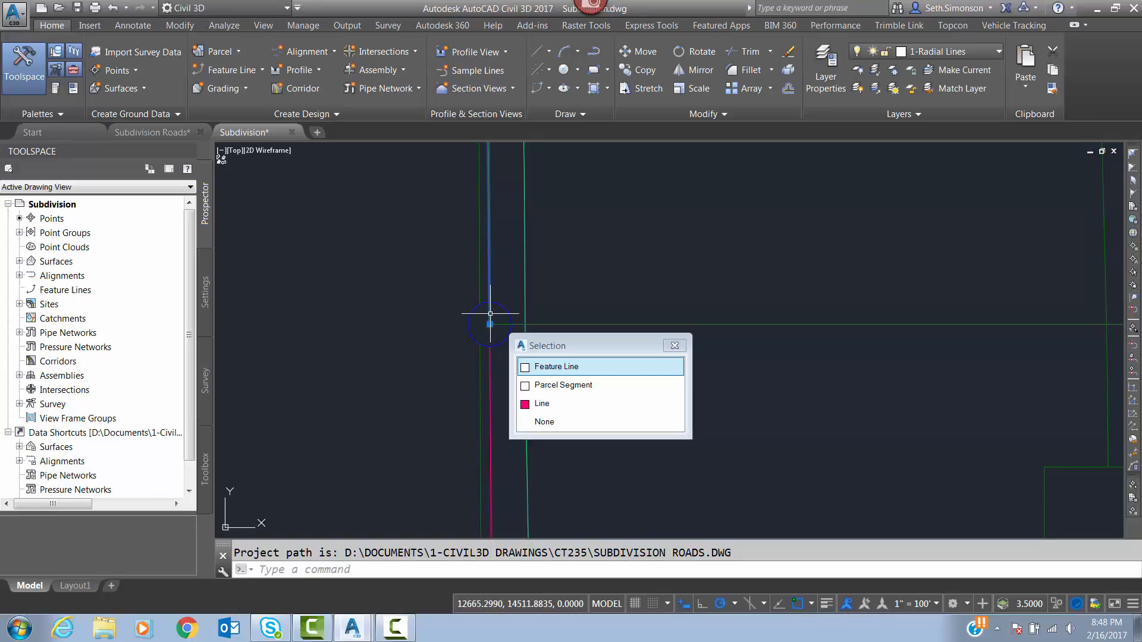
click(557, 368)
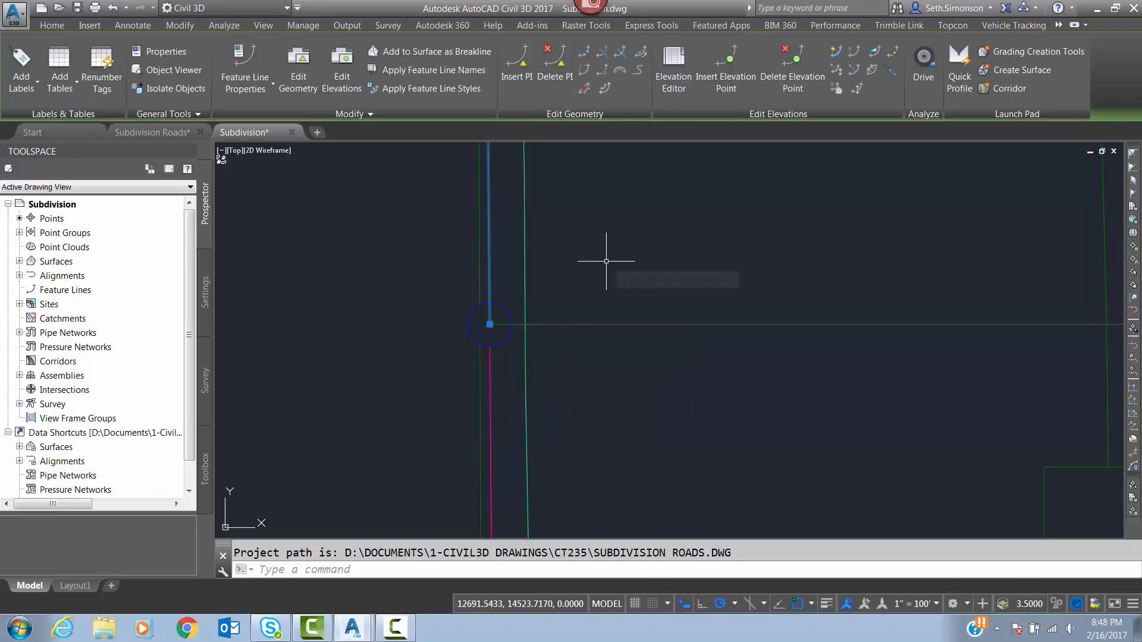
key(Escape)
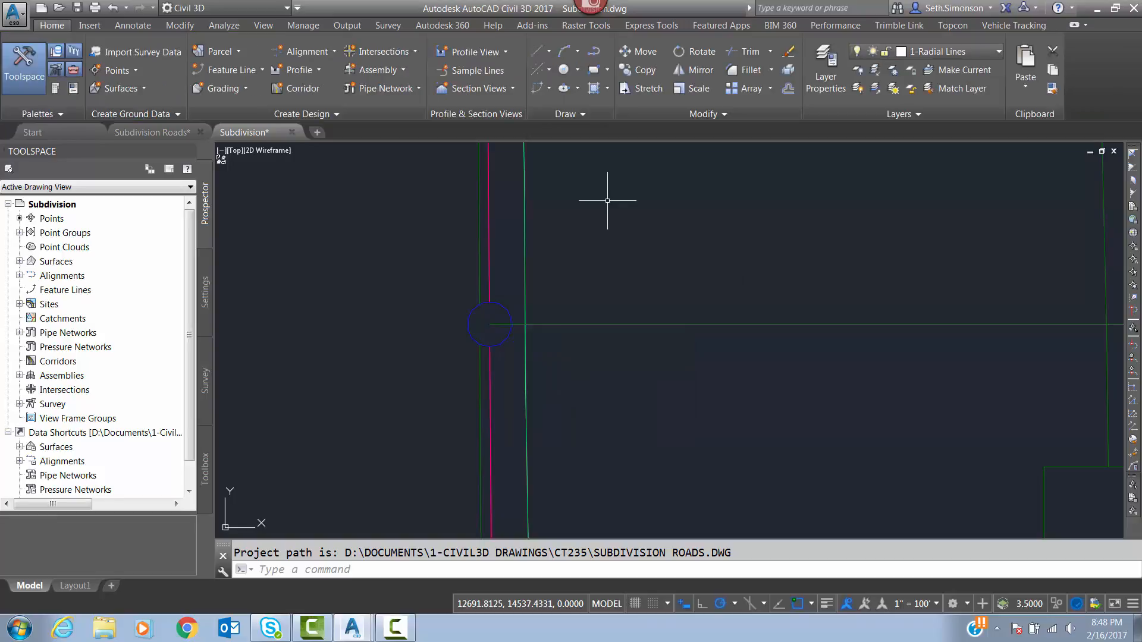
Step: Start a polyline at the west-boundary corner shared by lots 10 and 11
scroll(605, 261, down, 3)
middle_drag(611, 235, 615, 281)
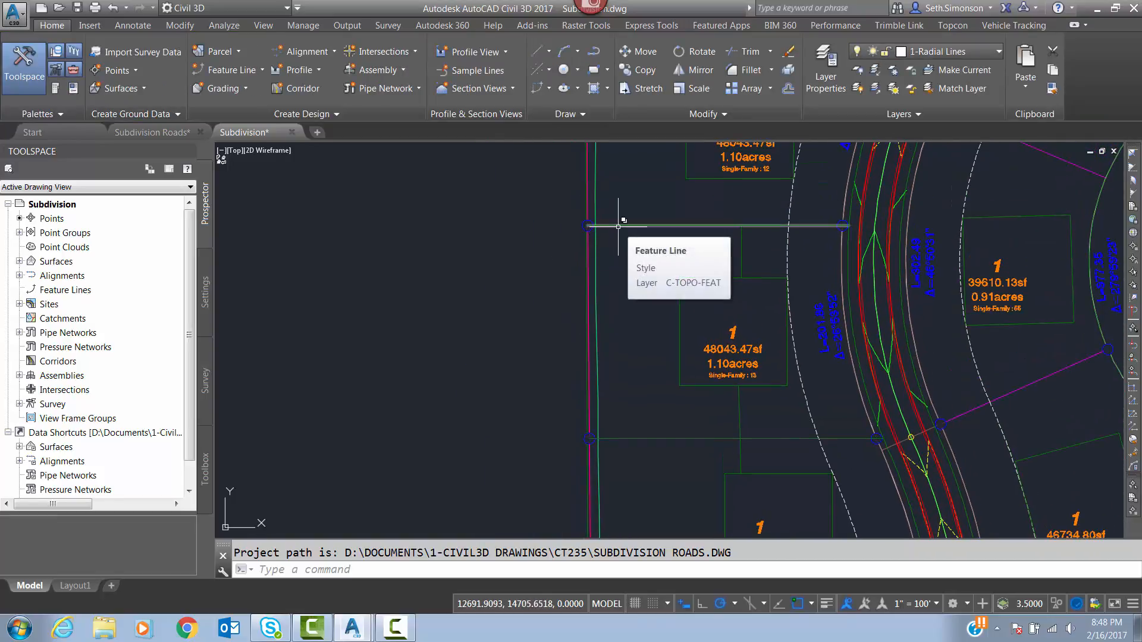
text(pl)
key(Return)
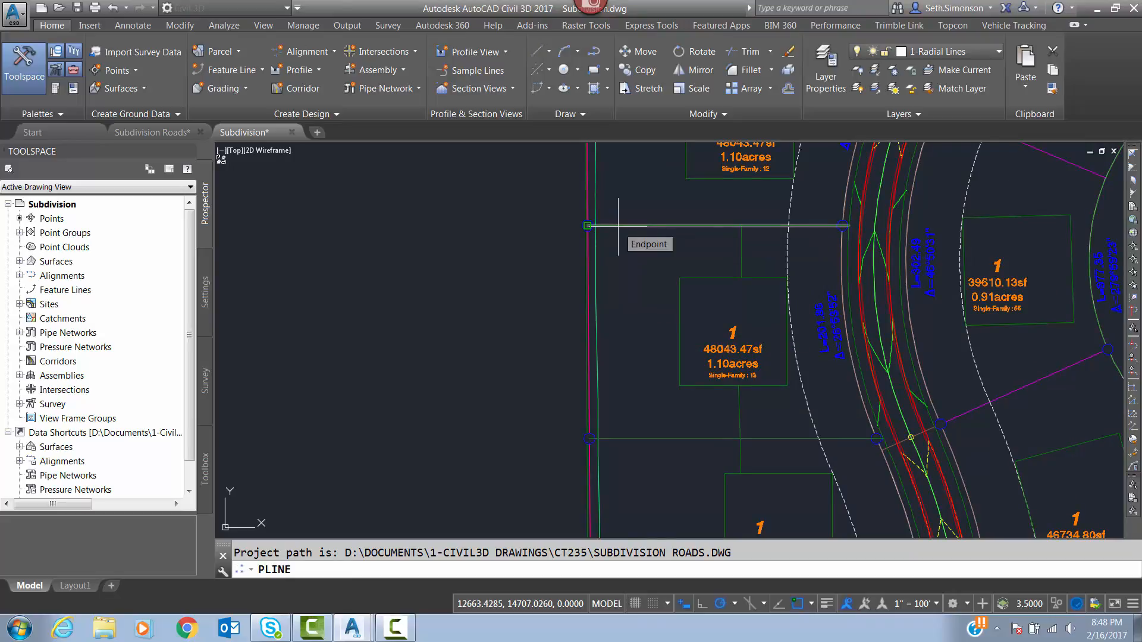
scroll(618, 226, down, 4)
scroll(641, 272, up, 5)
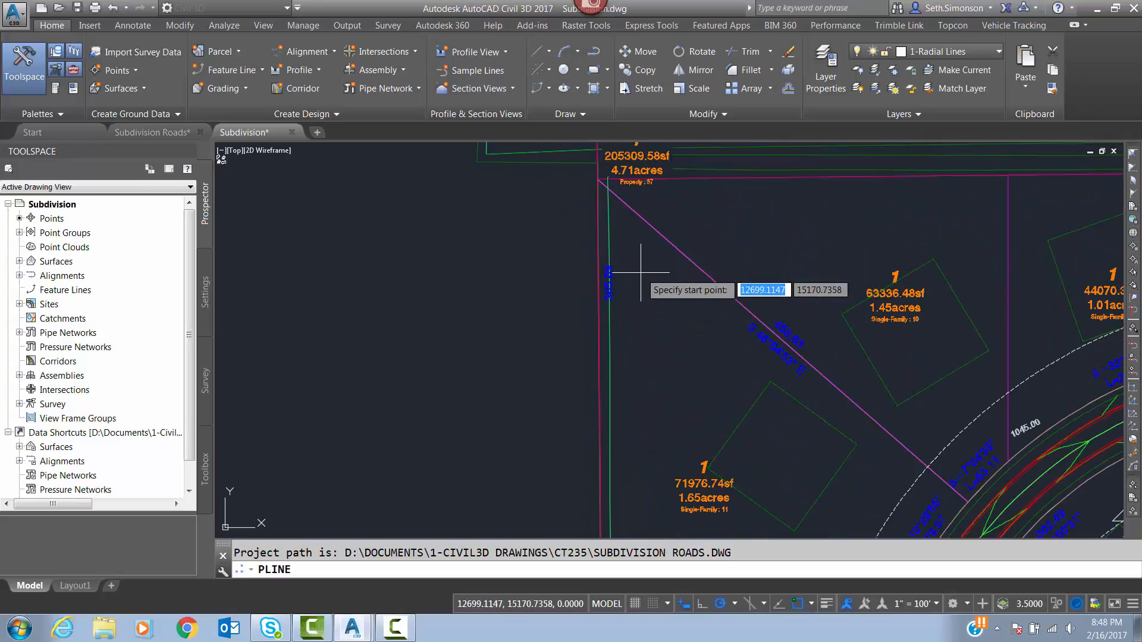
click(608, 188)
scroll(654, 246, down, 3)
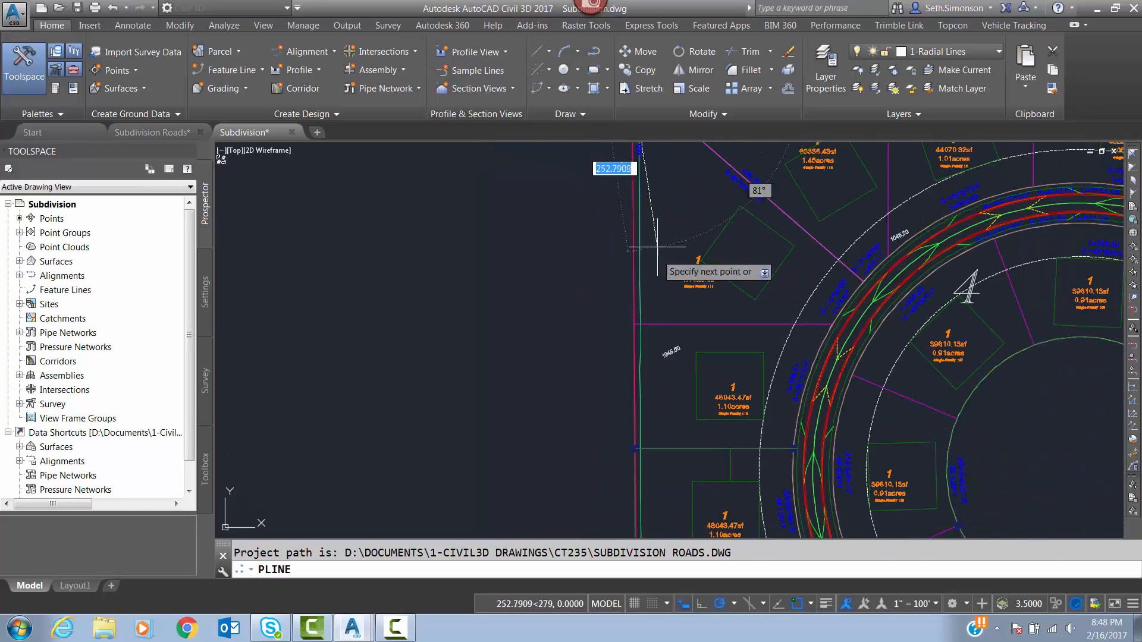
Step: Continue the polyline south through the rear lot corners to the corner shared by lots 14 and 15
middle_drag(641, 414, 657, 274)
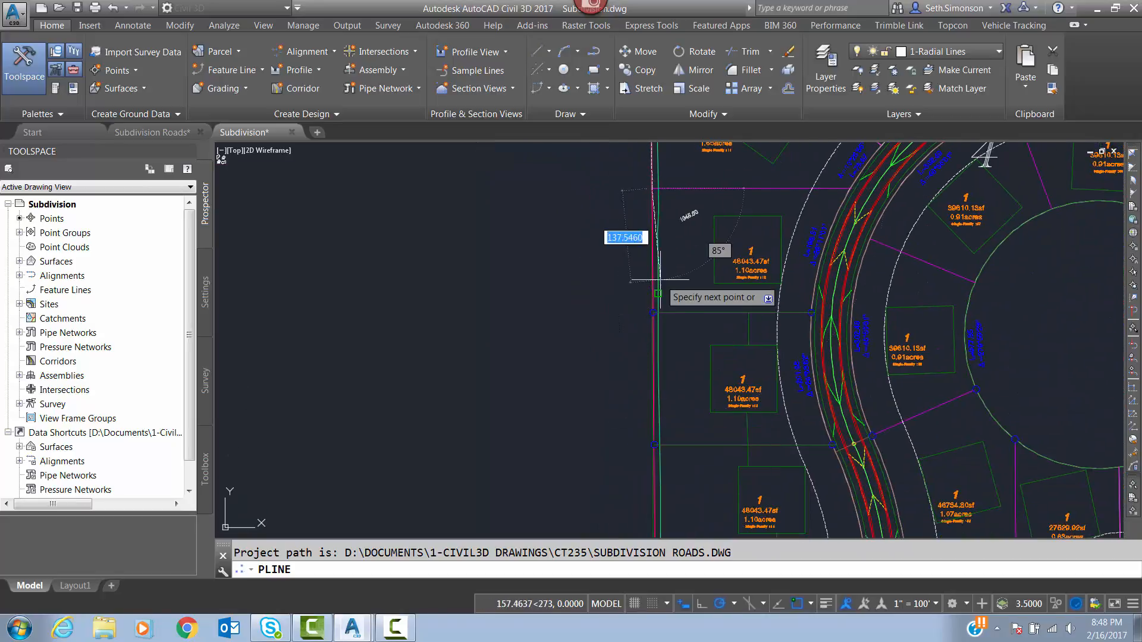
click(675, 307)
middle_drag(691, 482, 655, 250)
click(660, 291)
click(648, 304)
middle_drag(656, 389, 648, 263)
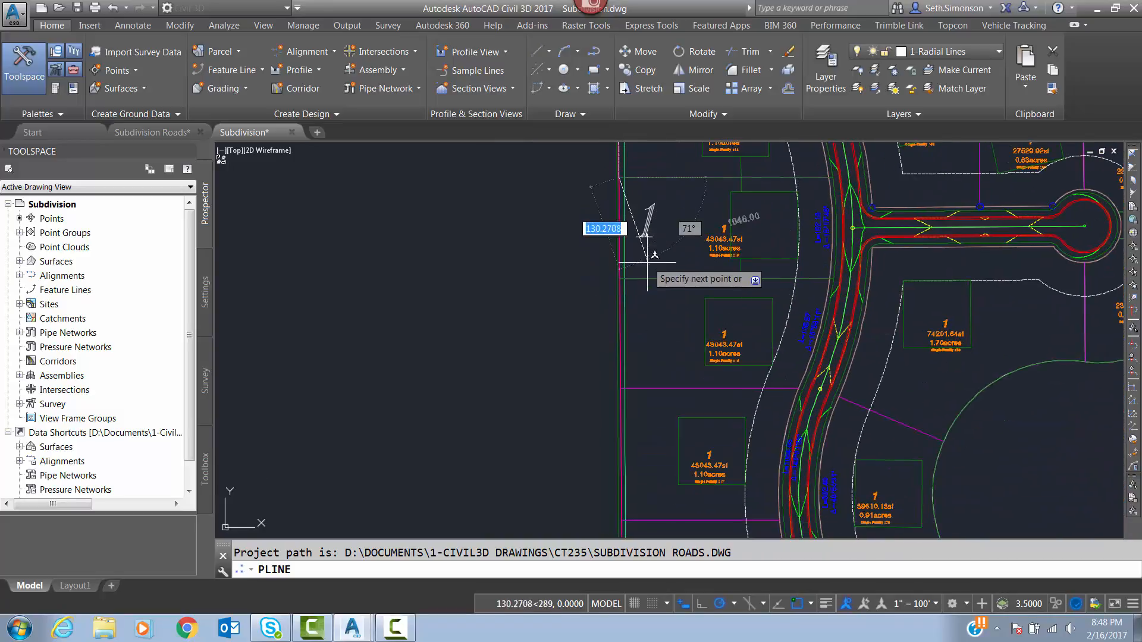
Step: Carry the polyline on through the remaining rear lot corners and end it at the west boundary's southern corner
click(623, 389)
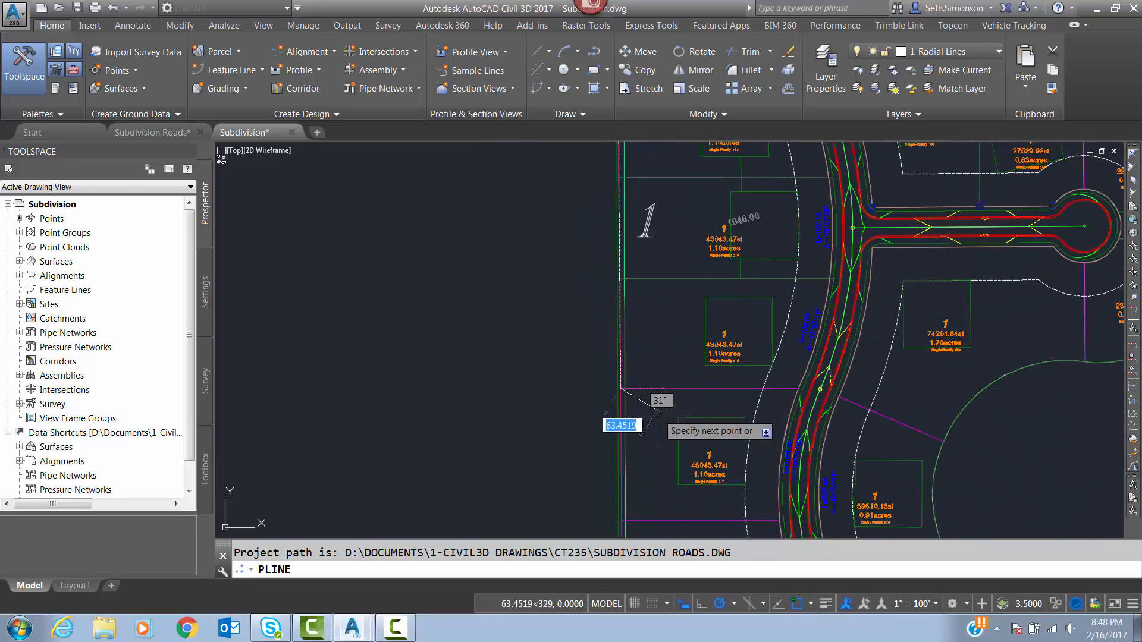
middle_drag(657, 416, 634, 252)
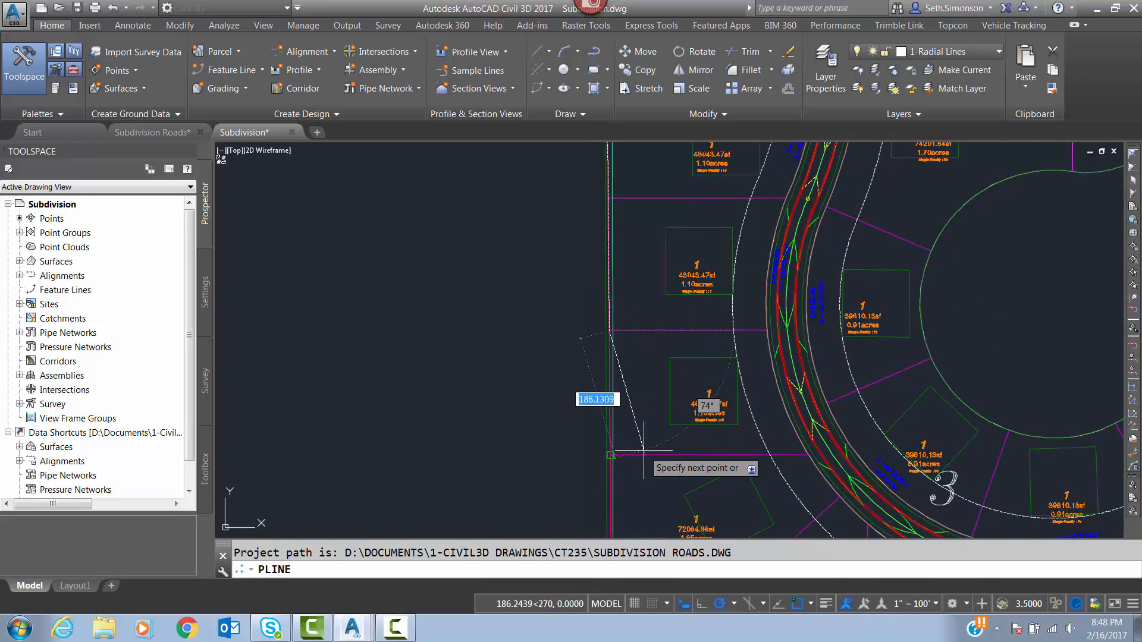
click(610, 455)
middle_drag(610, 416, 559, 178)
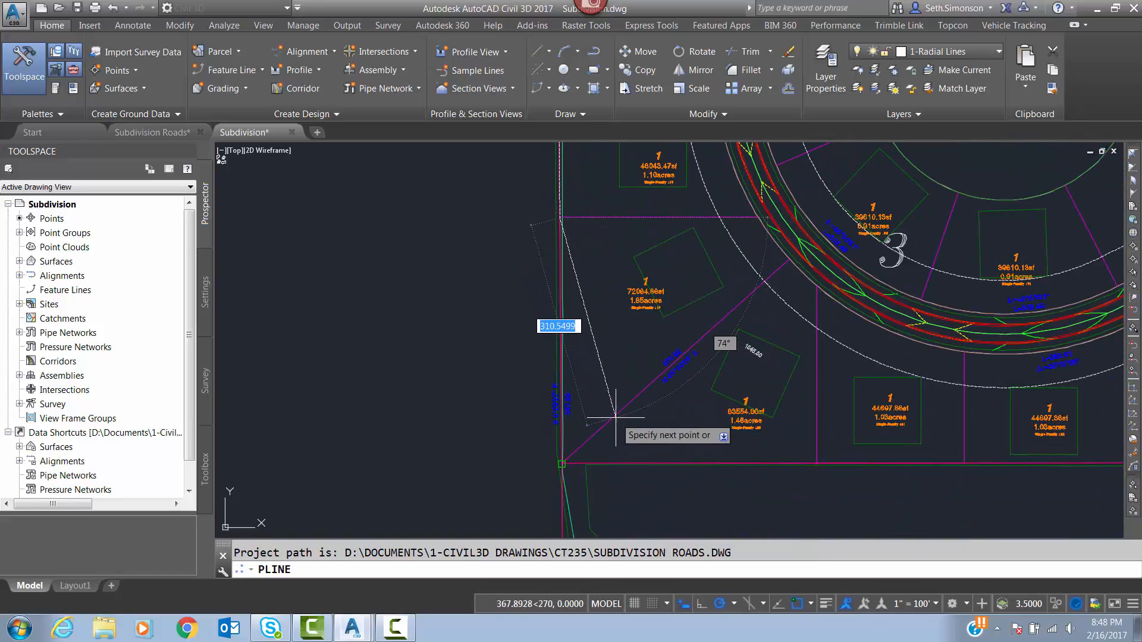
click(562, 463)
key(Return)
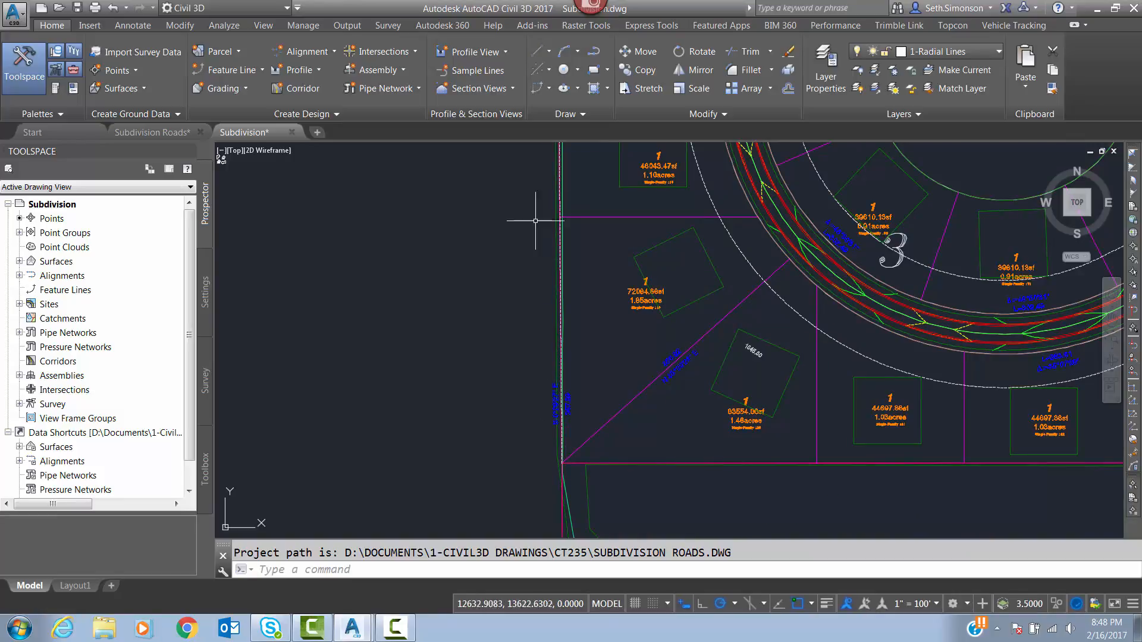
Step: Convert the west-boundary polyline to a feature line named "Back Lots <[Next Counter(CP)]>" in the Lot Grading site on layer C-TOPO-FEAT
middle_drag(543, 237, 564, 403)
scroll(565, 405, down, 5)
scroll(587, 269, up, 3)
middle_drag(577, 213, 610, 283)
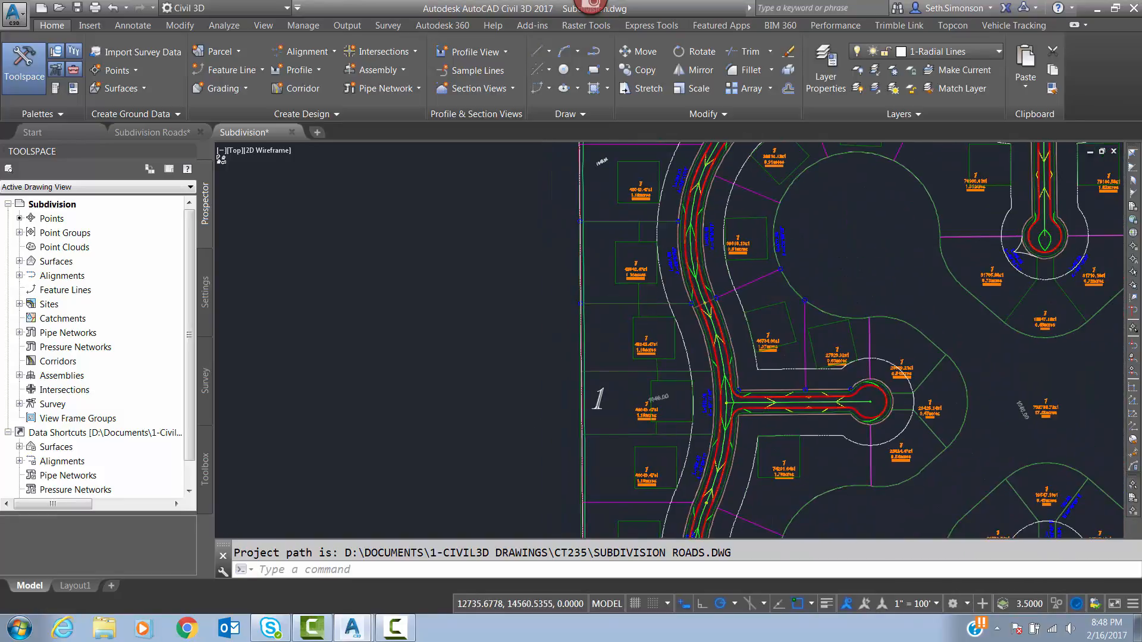
click(259, 70)
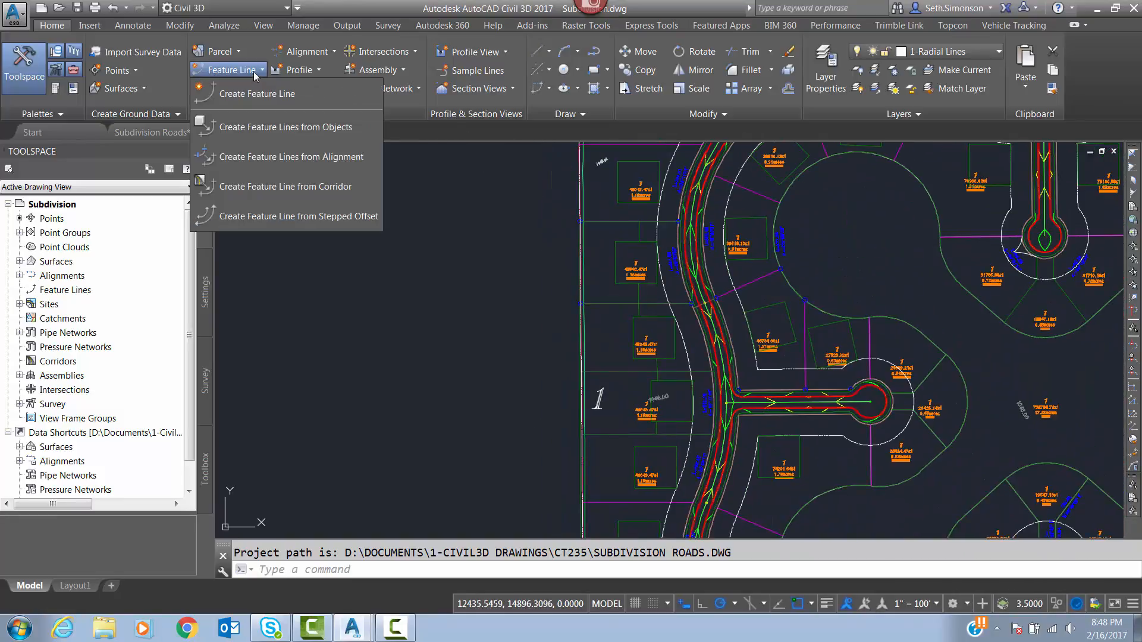
click(248, 127)
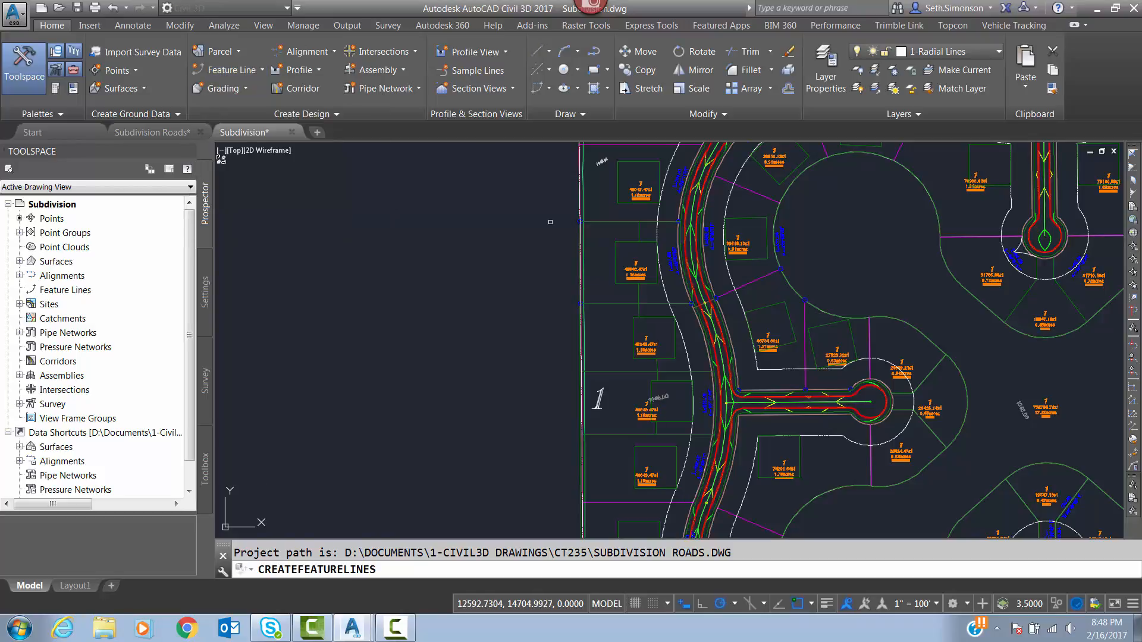
scroll(579, 226, up, 4)
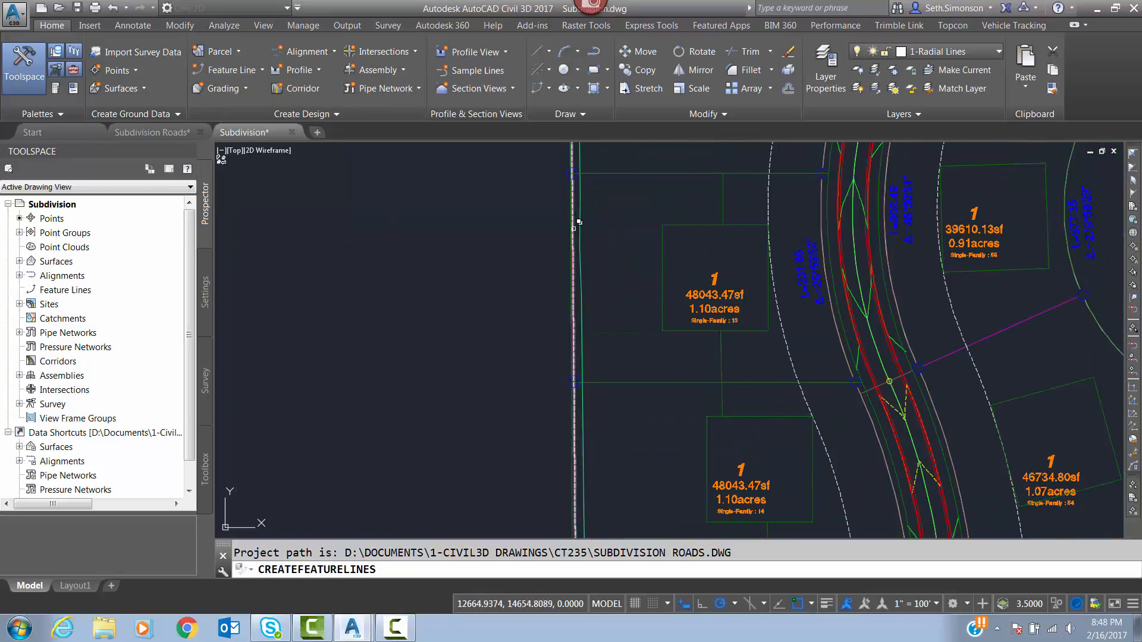
scroll(577, 222, up, 4)
click(568, 218)
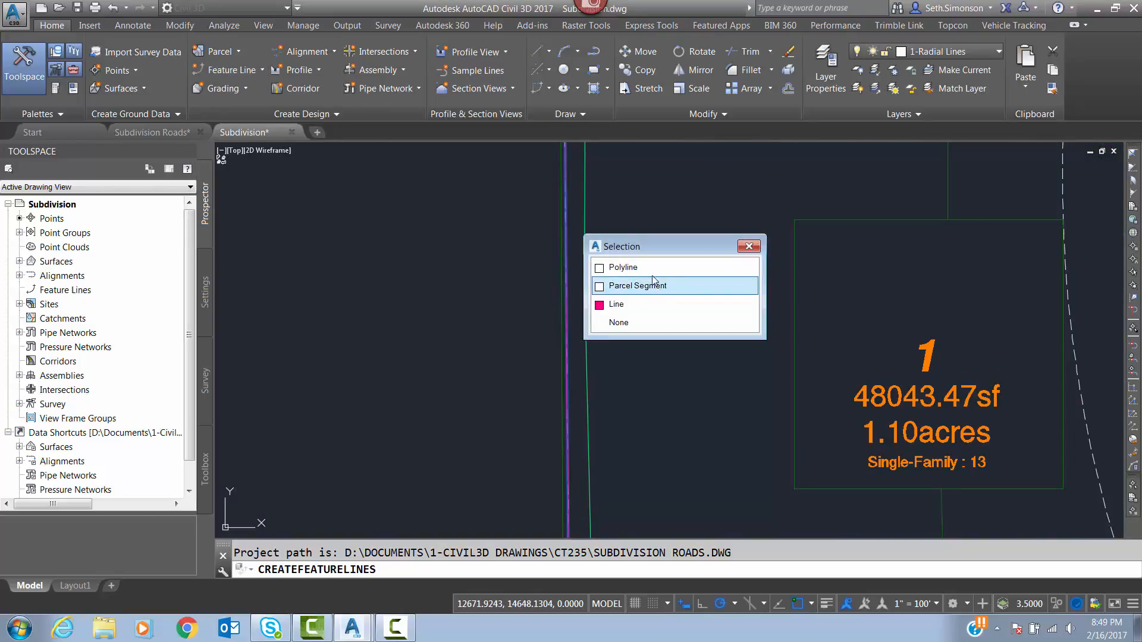
click(661, 296)
key(Return)
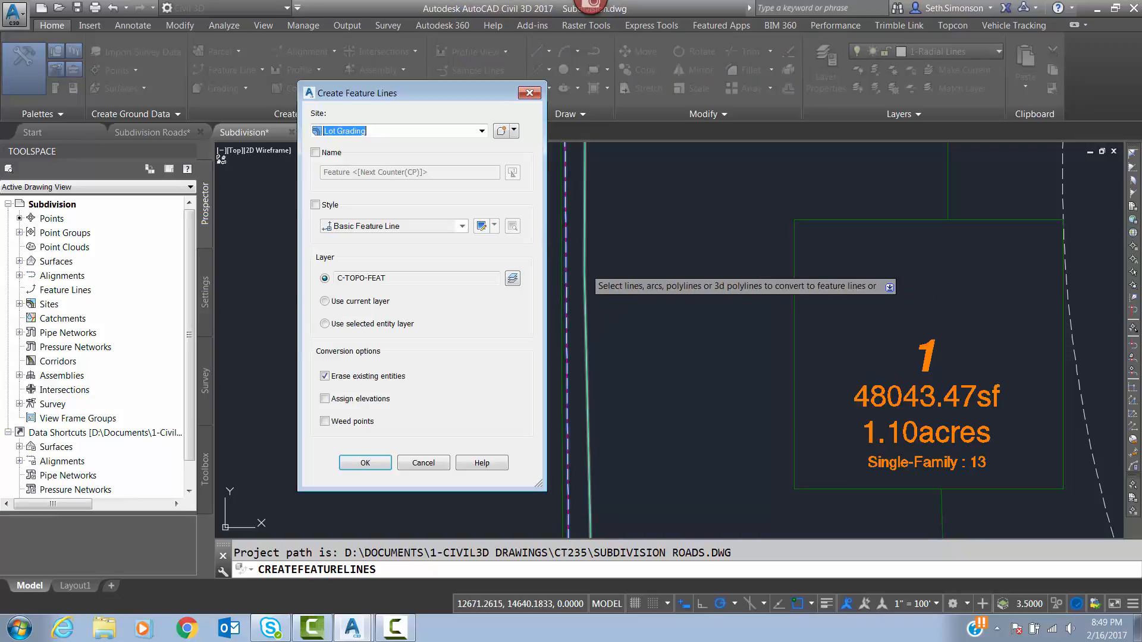
click(315, 153)
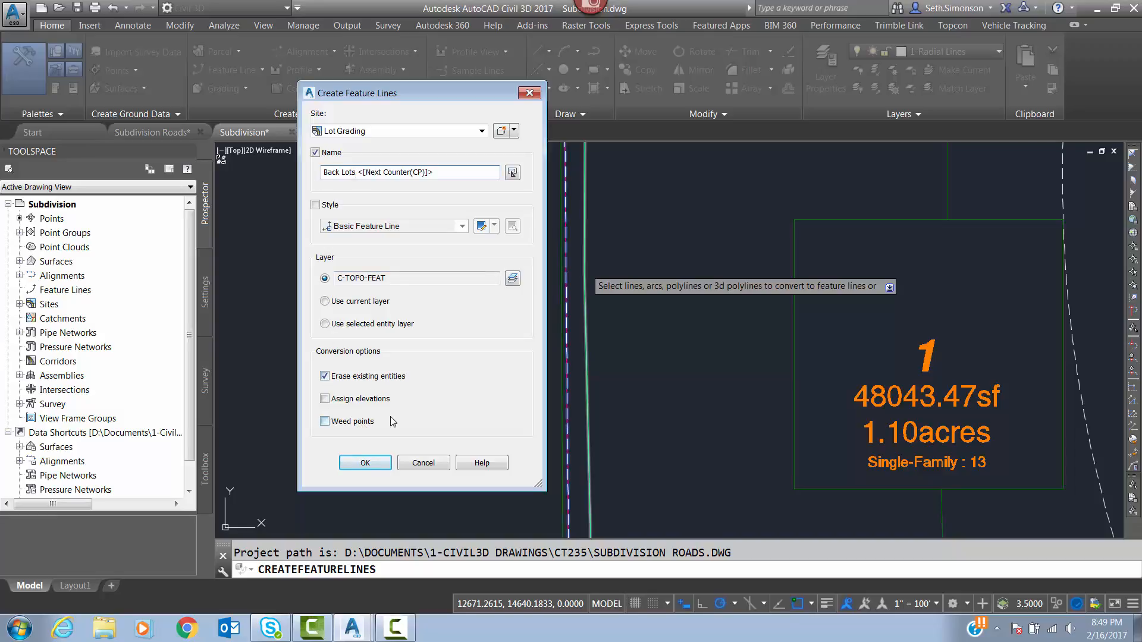
click(365, 463)
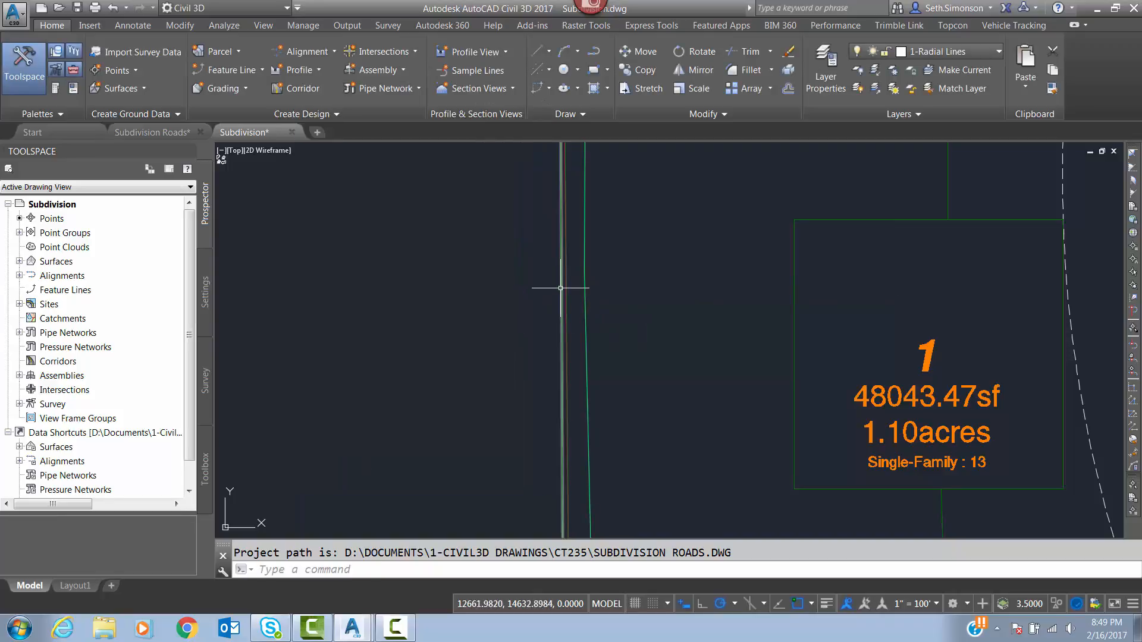
Step: Open the elevation editor for the new back-lots feature line along the west boundary
scroll(312, 318, down, 5)
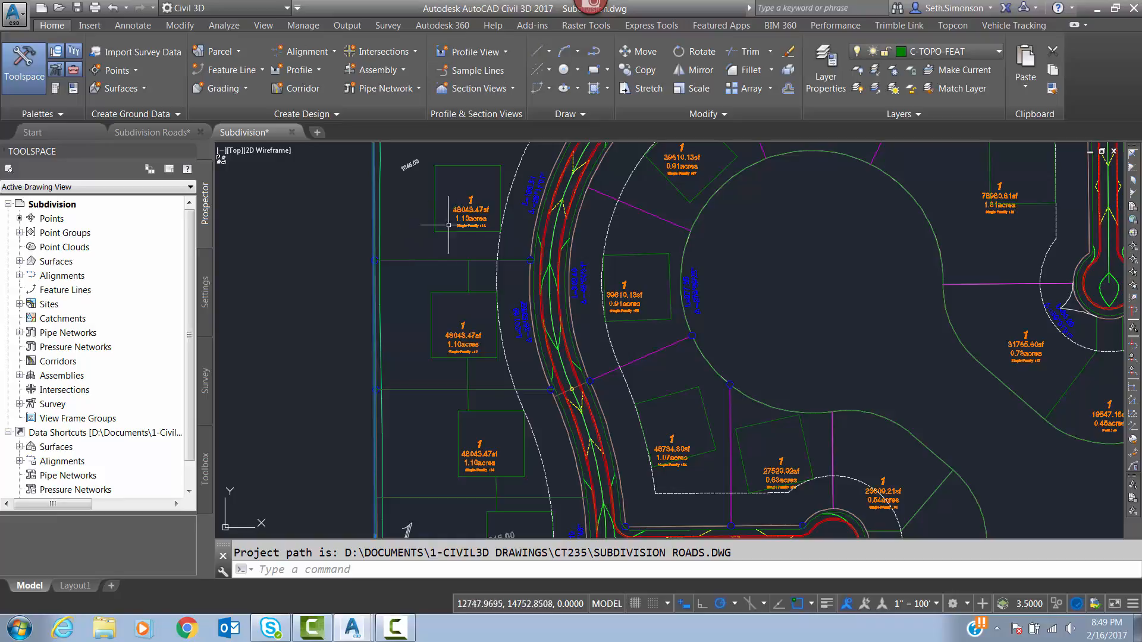
key(Escape)
click(377, 267)
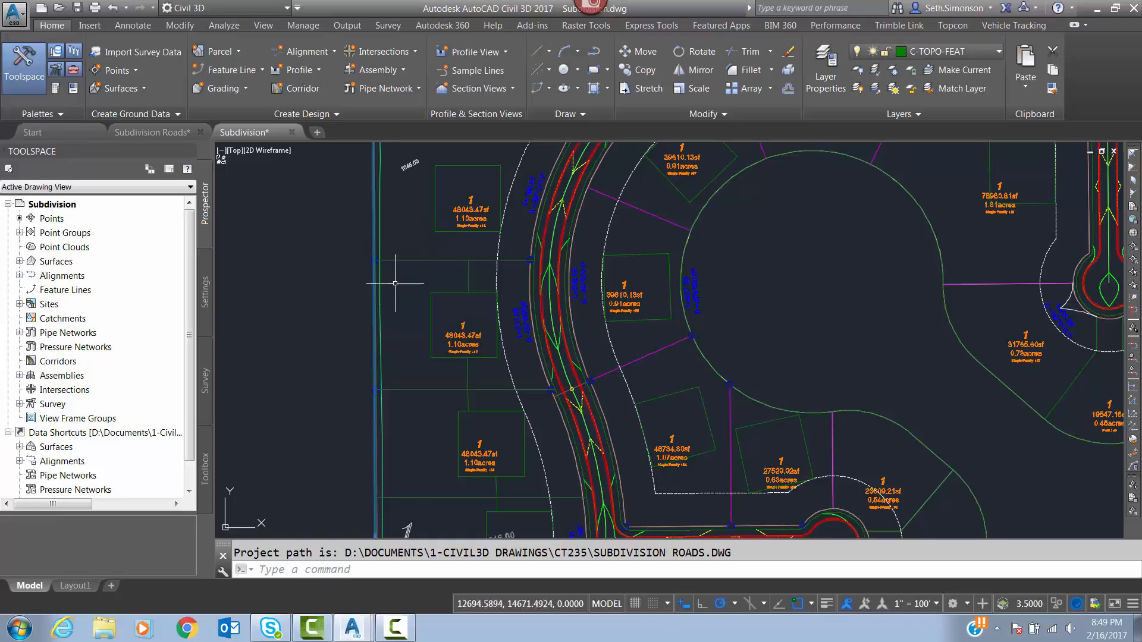
key(Escape)
scroll(378, 299, up, 3)
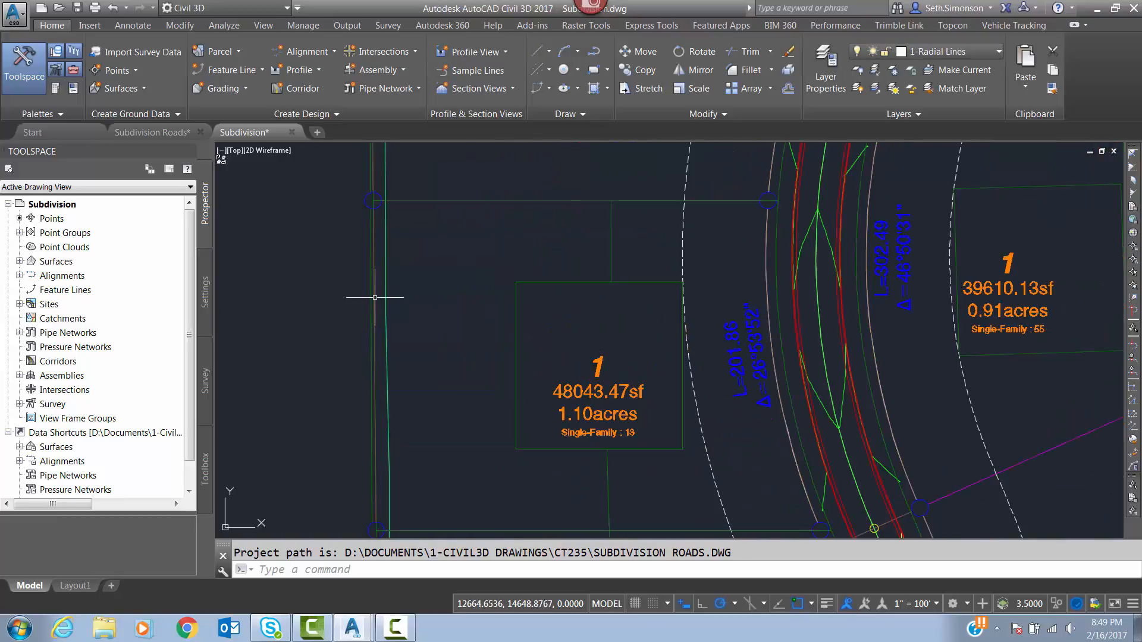
scroll(375, 271, up, 3)
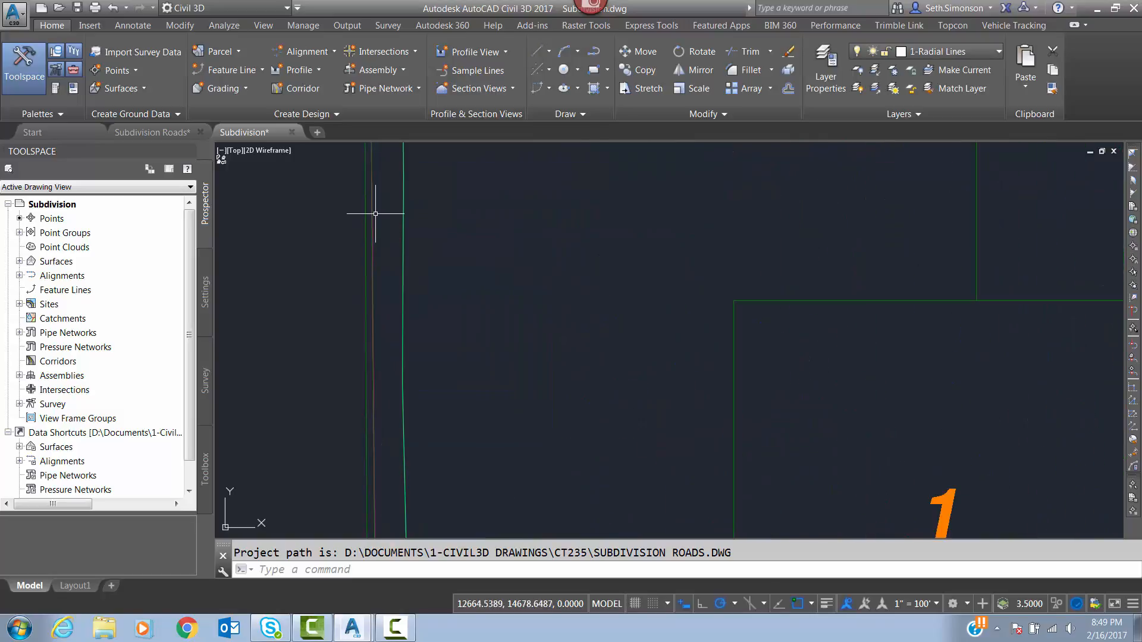
click(372, 213)
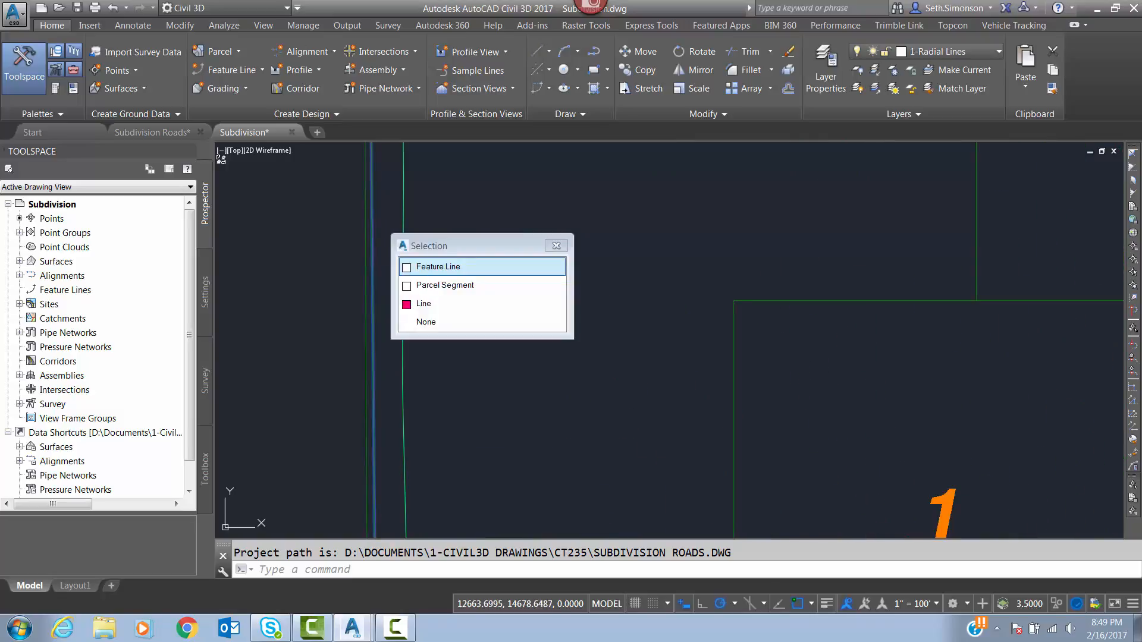
click(429, 266)
scroll(484, 217, down, 3)
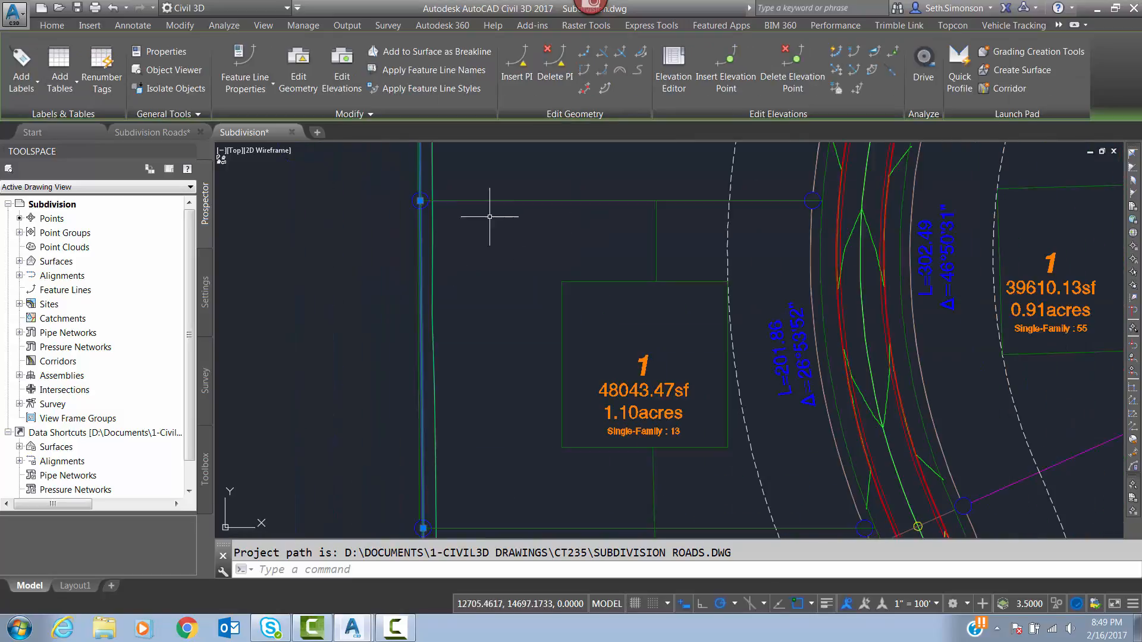
click(673, 72)
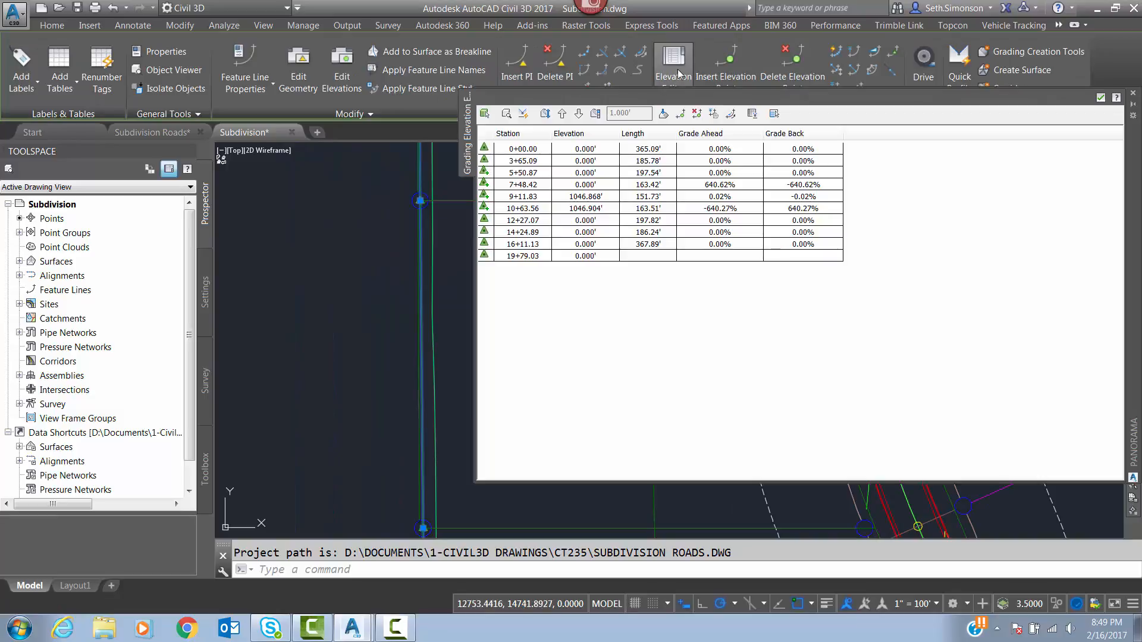
Step: Examine the back-lots feature line's elevations at stations 9+11.83 and 10+63.56 against the drawing, and close the elevation editor
scroll(373, 253, down, 5)
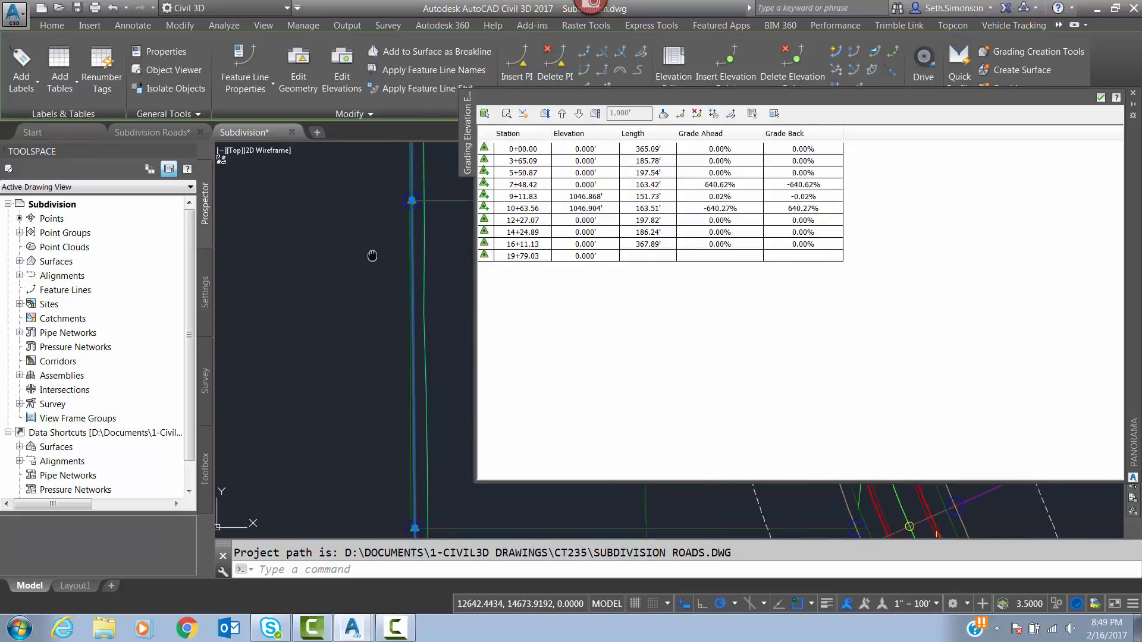
click(595, 200)
scroll(356, 246, up, 4)
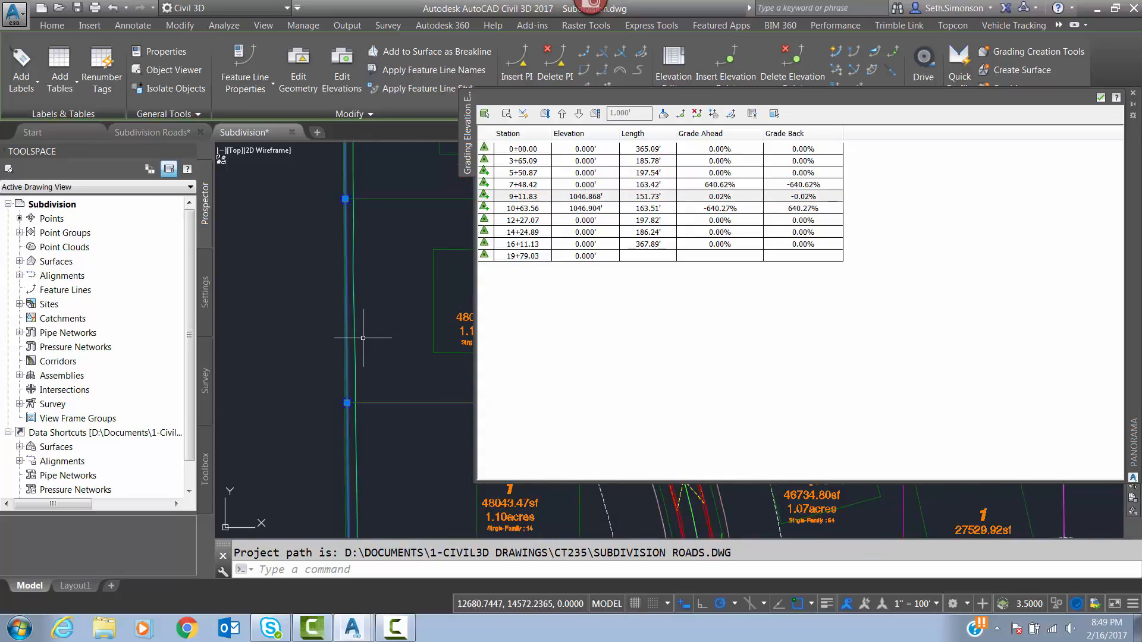
middle_drag(363, 337, 417, 196)
mouse_move(386, 412)
middle_down()
mouse_move(350, 287)
mouse_move(305, 333)
mouse_move(350, 246)
middle_up()
click(576, 212)
scroll(324, 391, up, 2)
scroll(324, 390, up, 2)
middle_drag(321, 372, 319, 473)
scroll(320, 455, down, 4)
middle_drag(339, 303, 346, 428)
key(Escape)
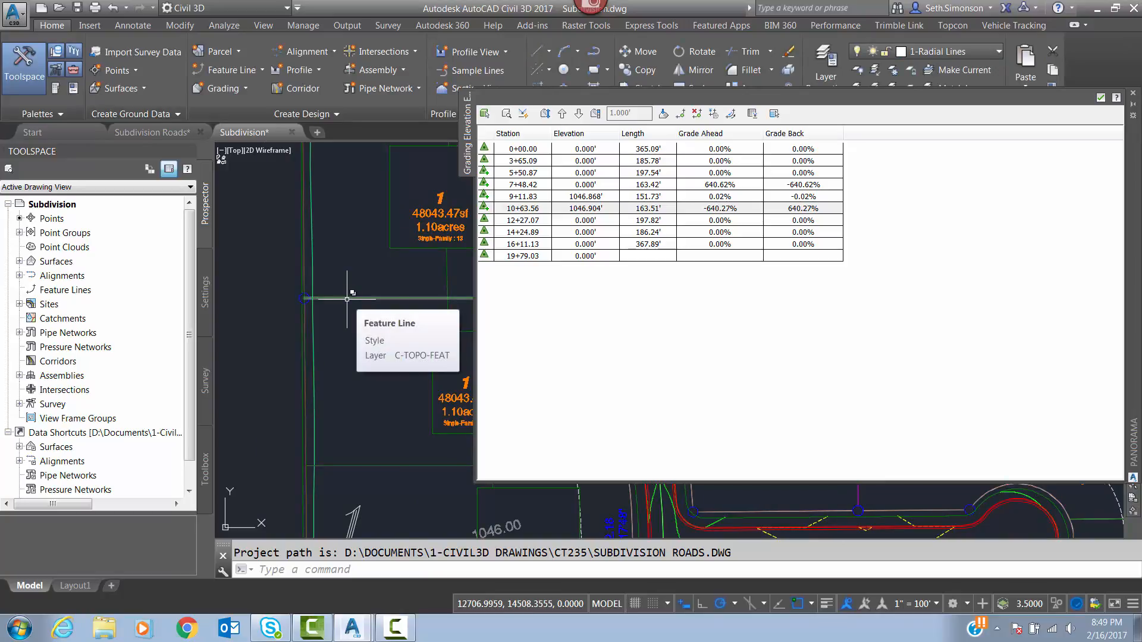
click(1100, 98)
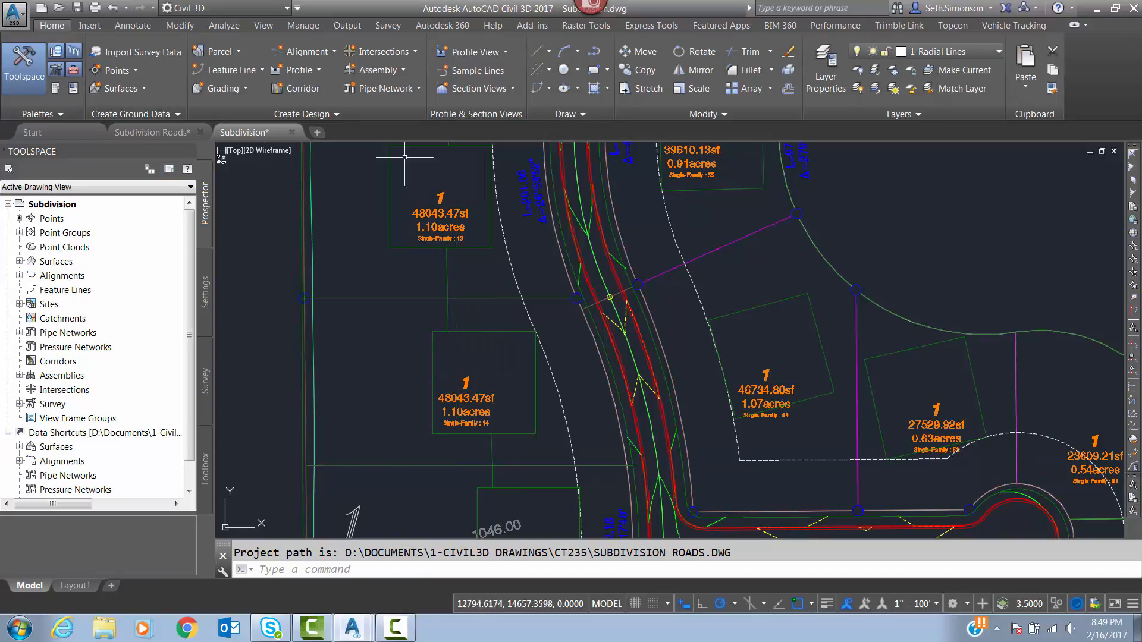
Step: Set the grade back at station 0+00.00 to -1% on the side-lot feature line between Single-Family lots 13 and 14
click(339, 299)
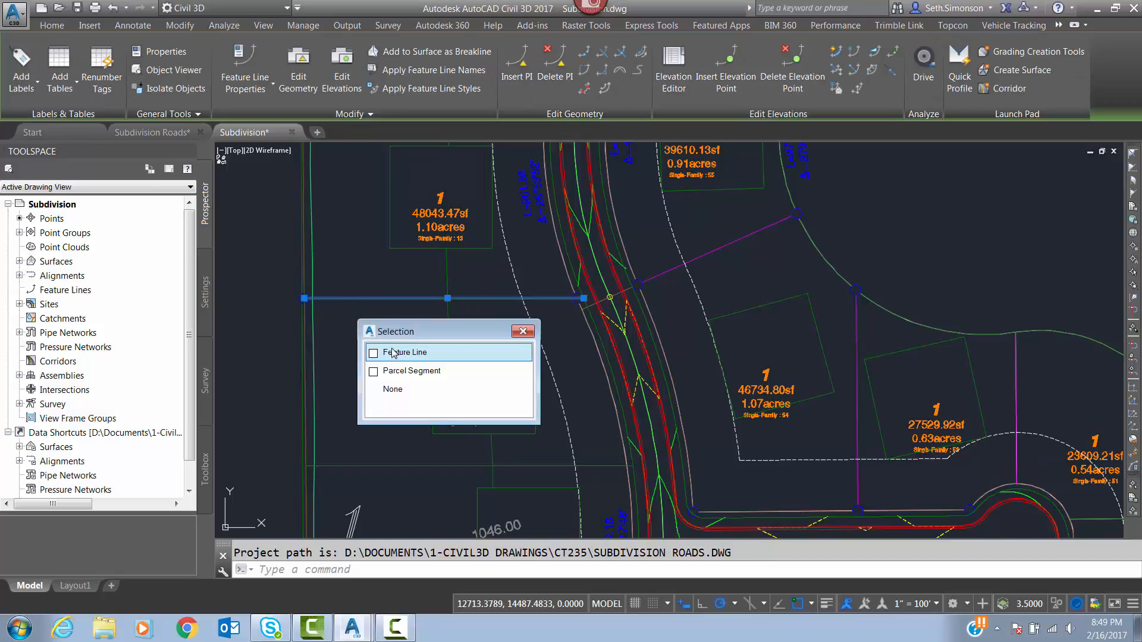
click(393, 352)
click(674, 66)
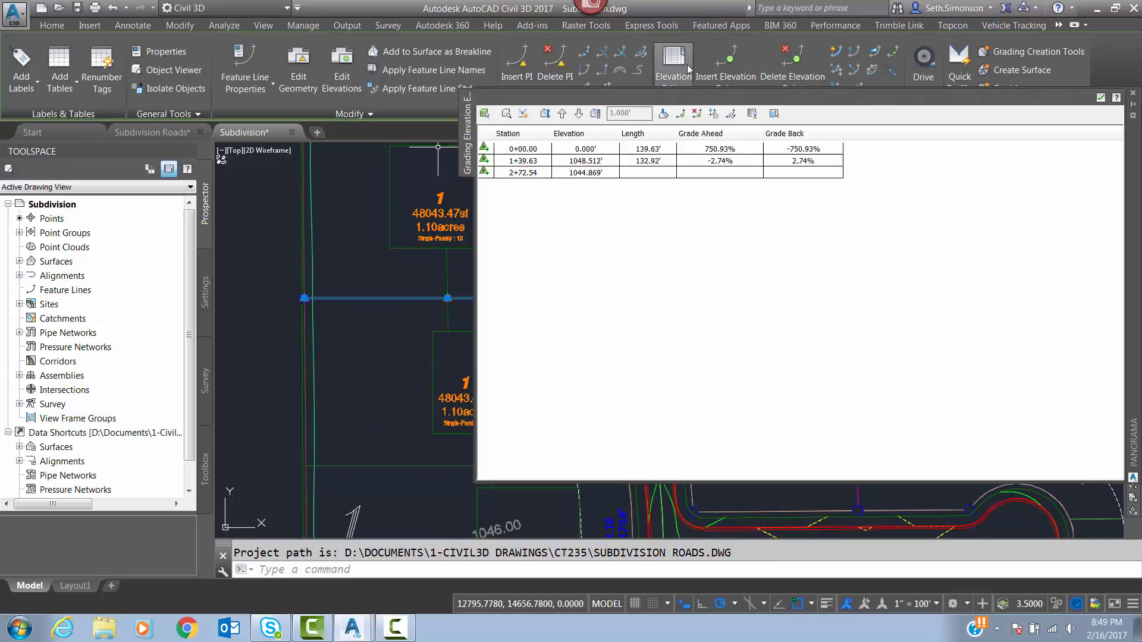
double_click(804, 149)
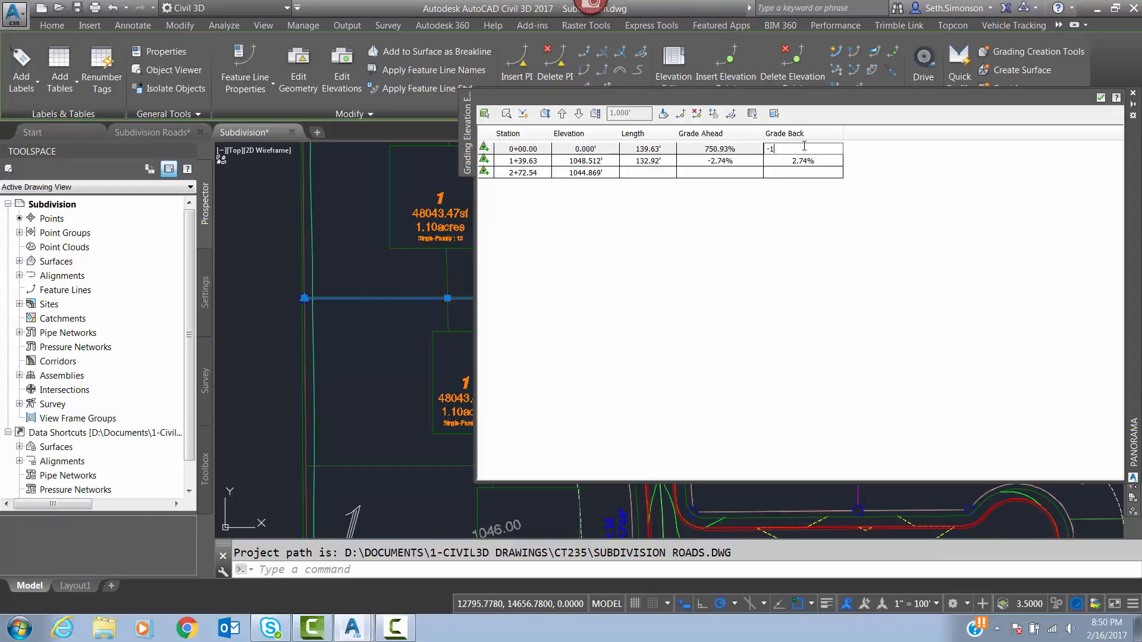
text(-1)
key(Return)
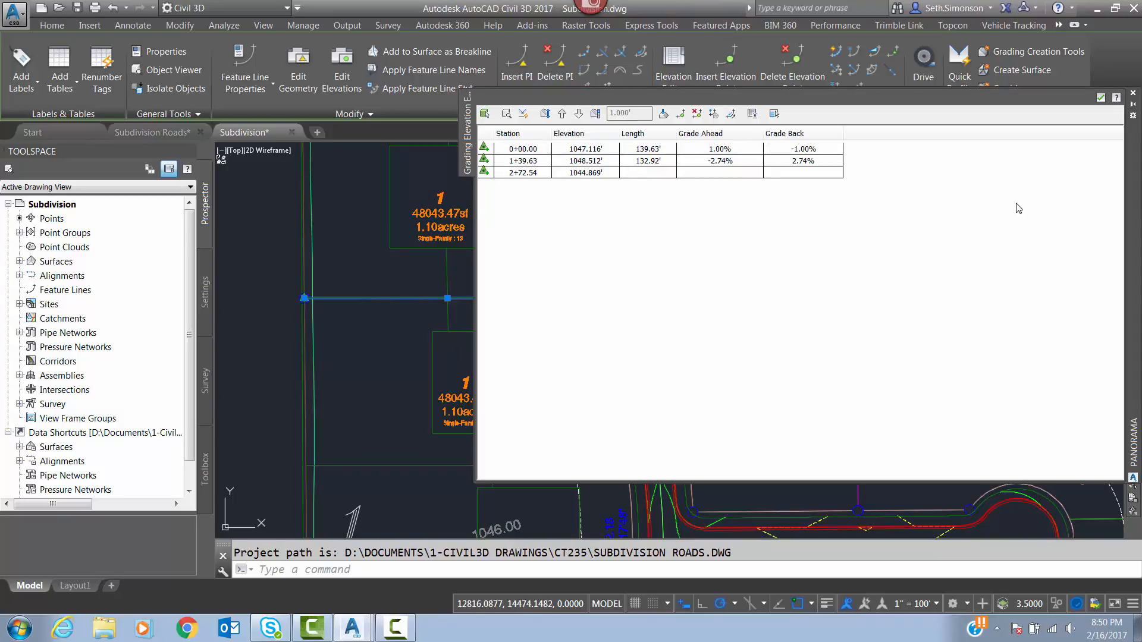
click(1101, 98)
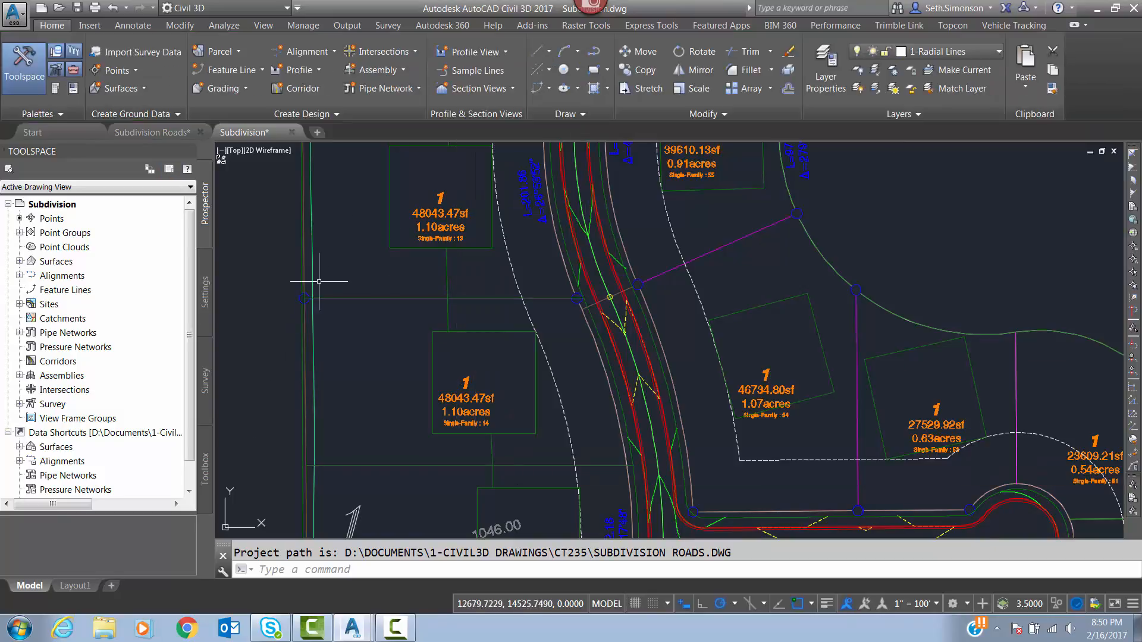
Step: Set the grade back at station 0+00.00 to -1% on the side-lot feature line along the north side of Single-Family lot 13
scroll(348, 245, up, 2)
click(358, 190)
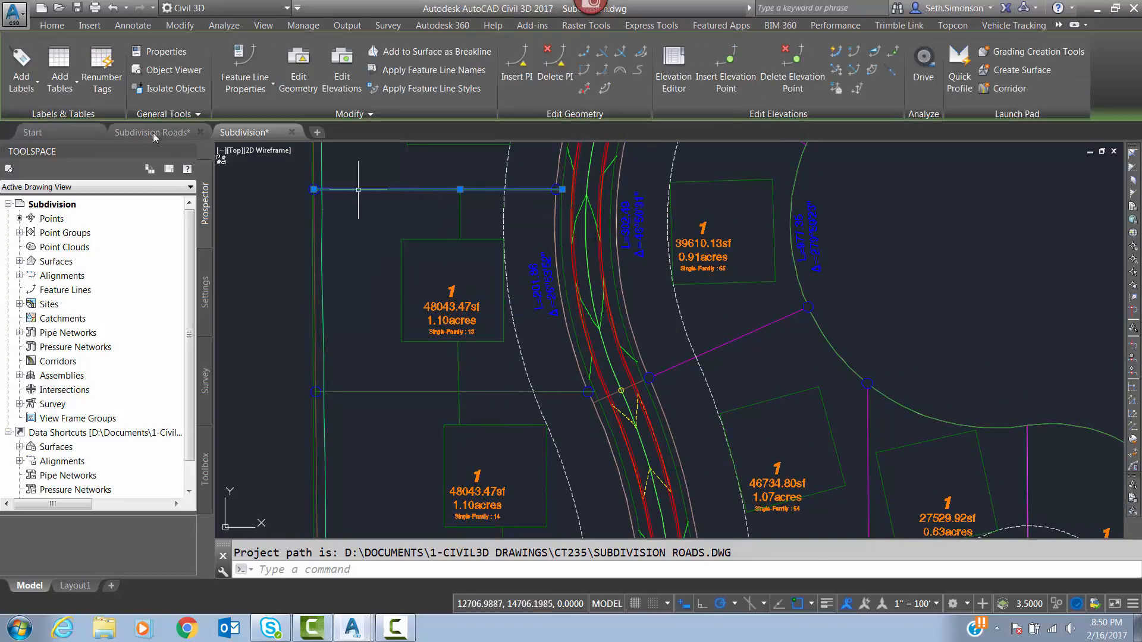
click(674, 65)
click(806, 153)
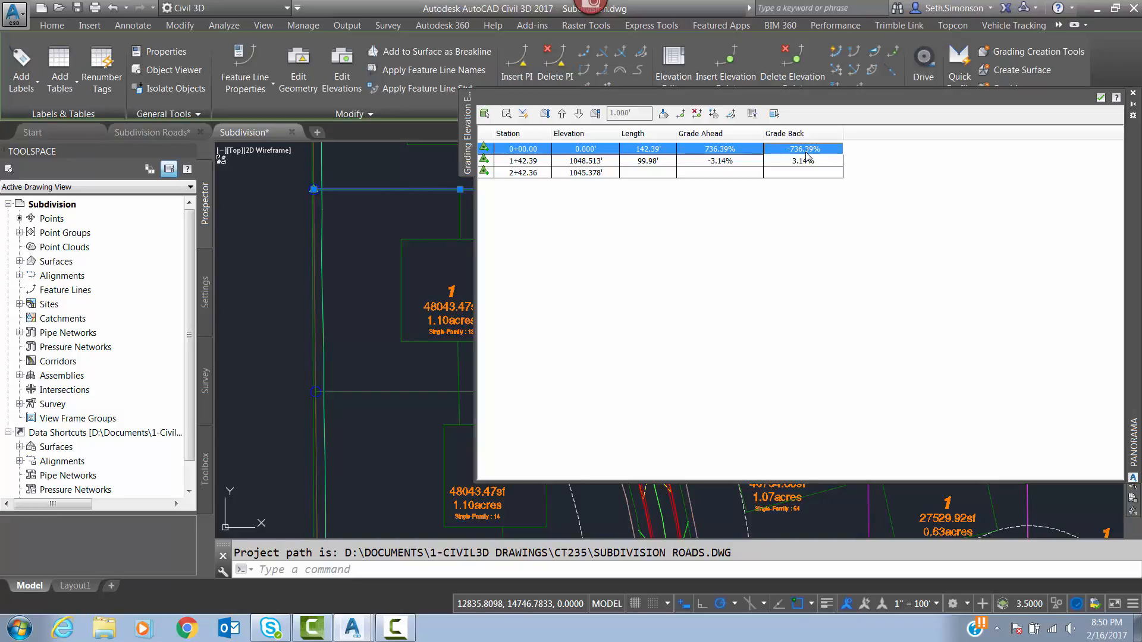
click(806, 153)
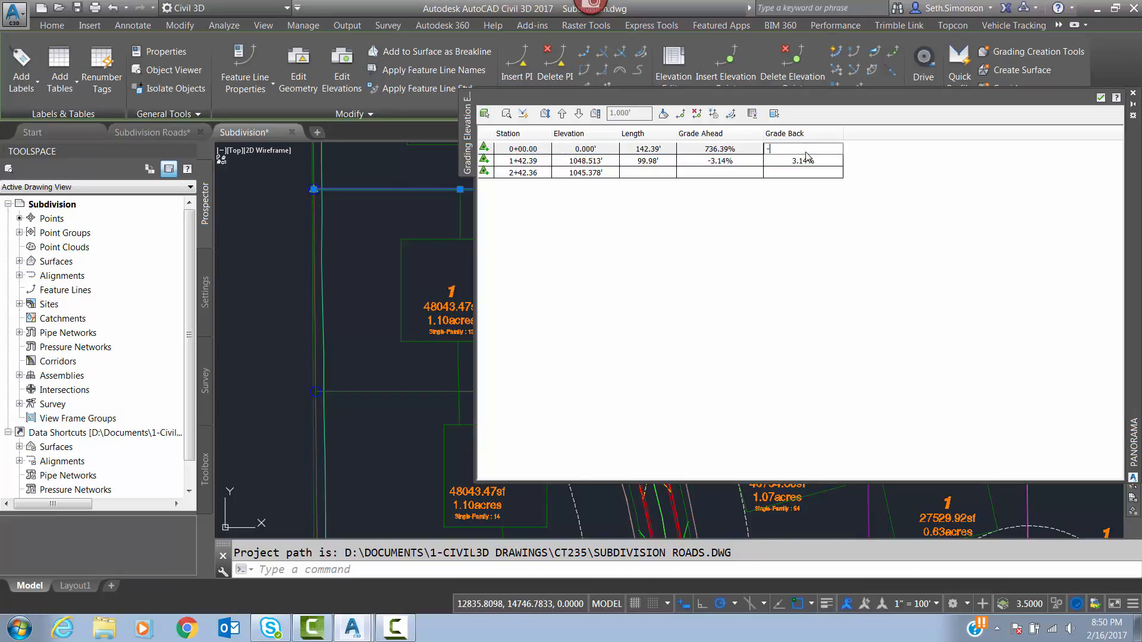
text(-1)
key(Return)
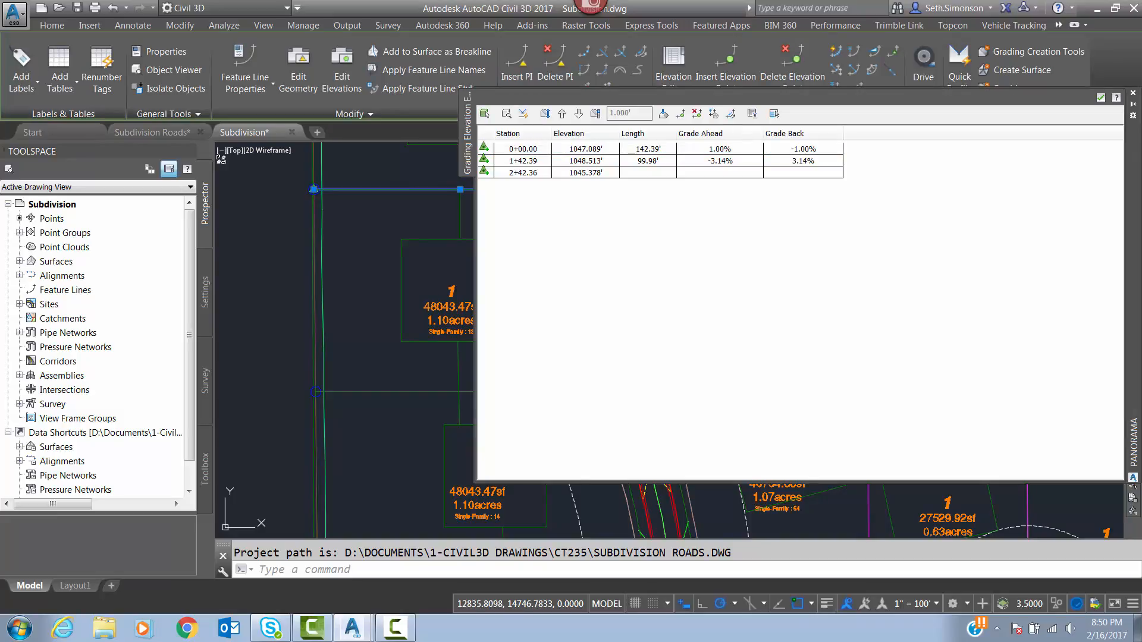
click(1101, 97)
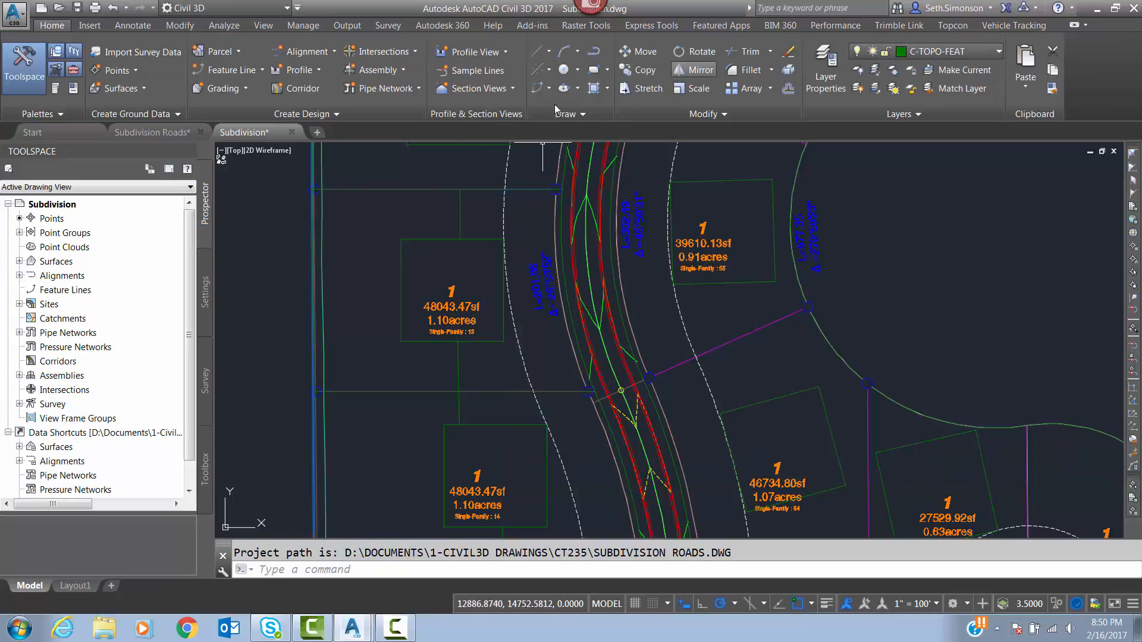
Step: Review the west-boundary back-lots feature line's elevations and grades at the rear lot corners, and close the elevation editor
scroll(312, 226, up, 5)
click(308, 178)
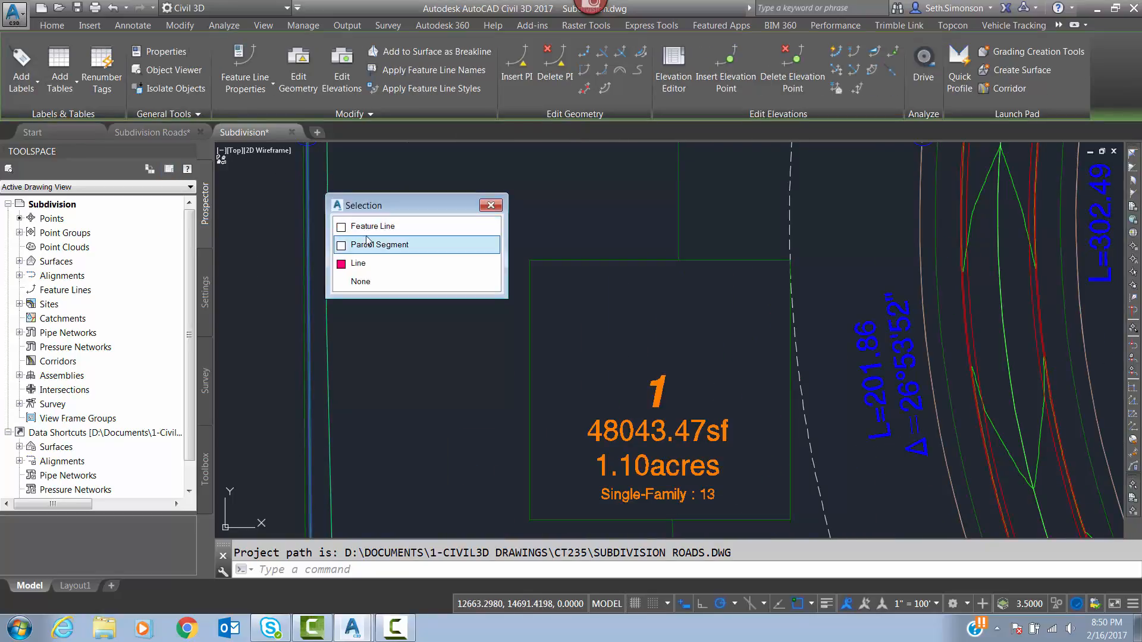
click(367, 230)
click(309, 179)
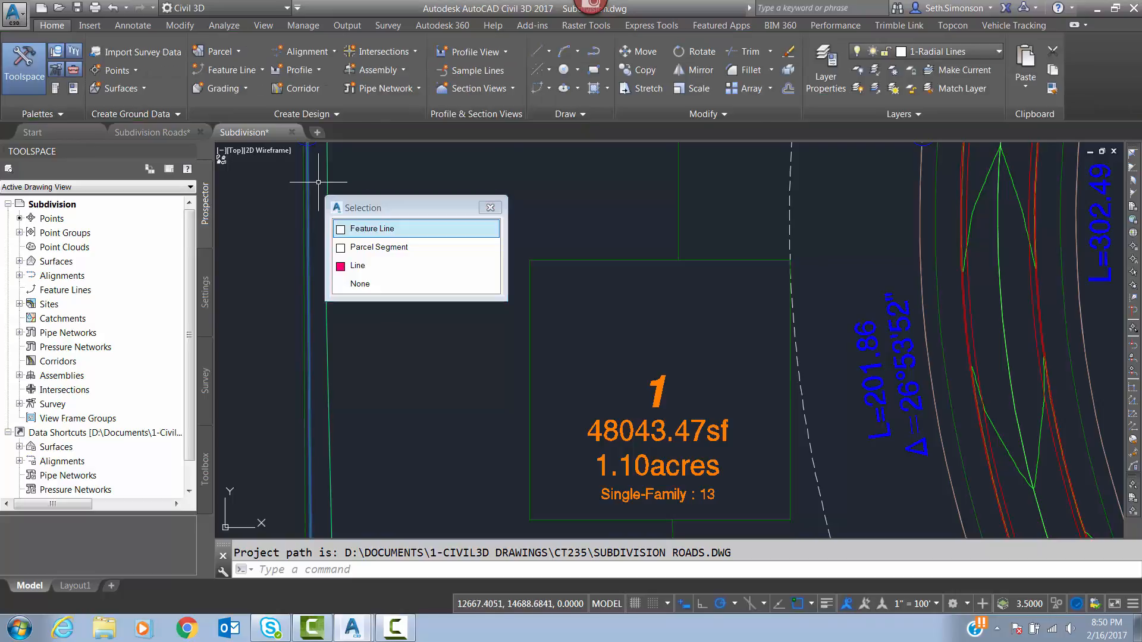
click(348, 230)
click(674, 69)
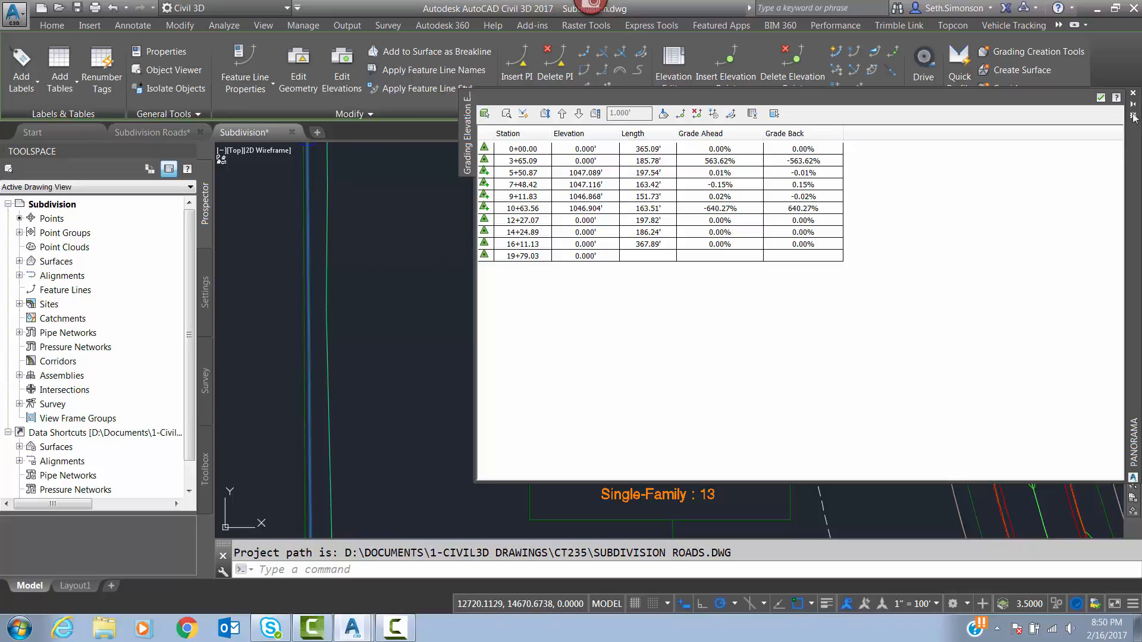
click(1100, 97)
scroll(624, 259, down, 3)
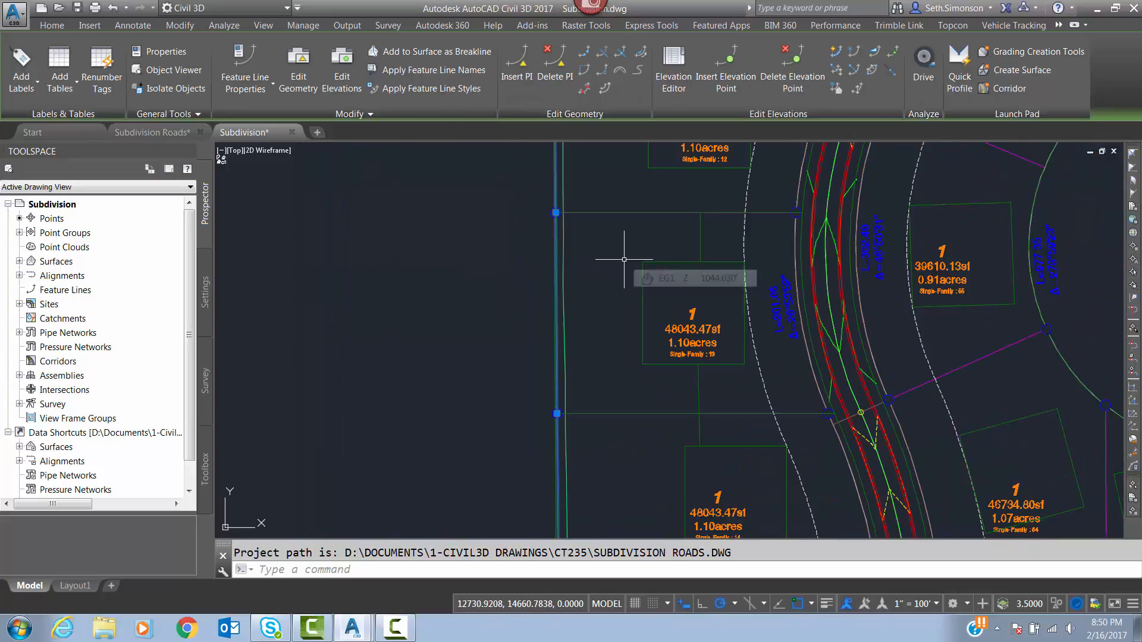
key(Escape)
scroll(623, 259, down, 5)
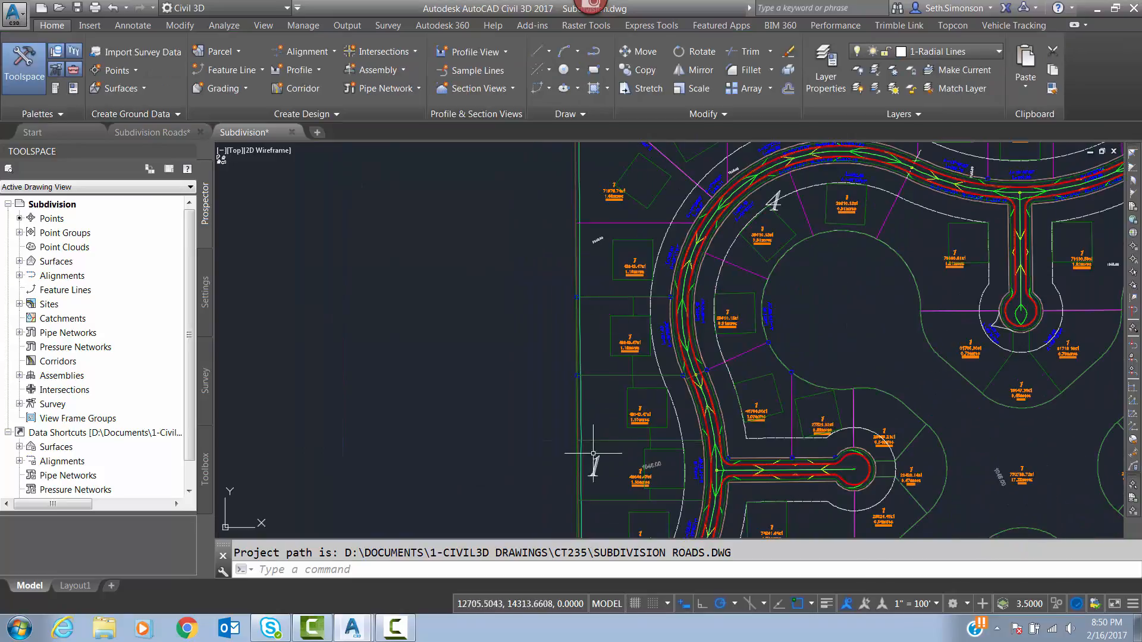
middle_drag(601, 366, 615, 298)
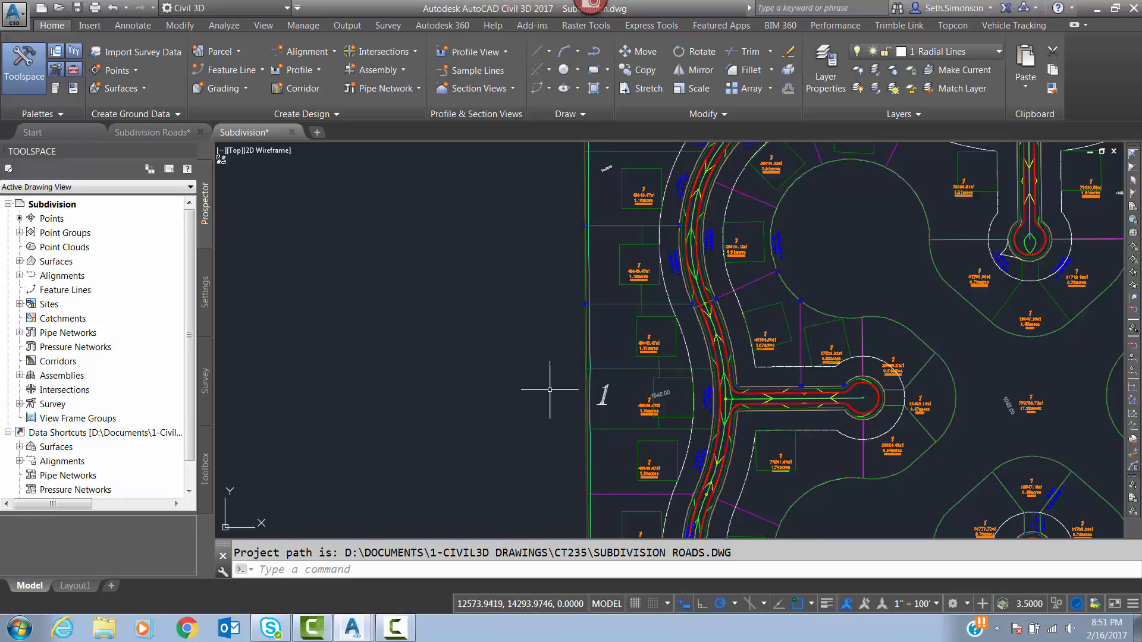
scroll(608, 348, down, 2)
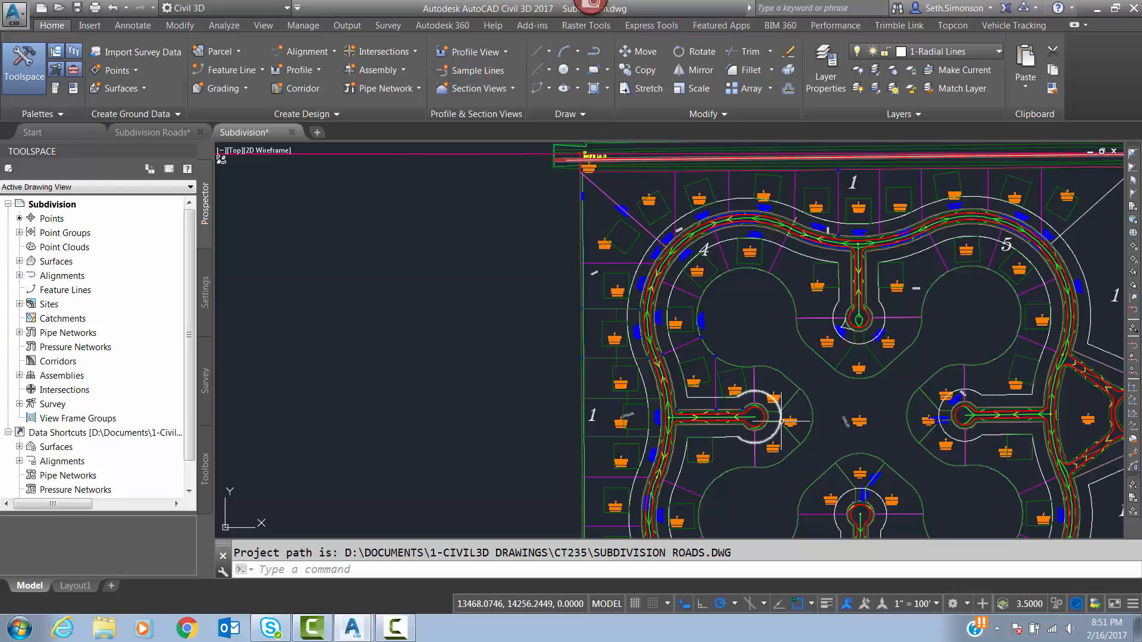
click(395, 628)
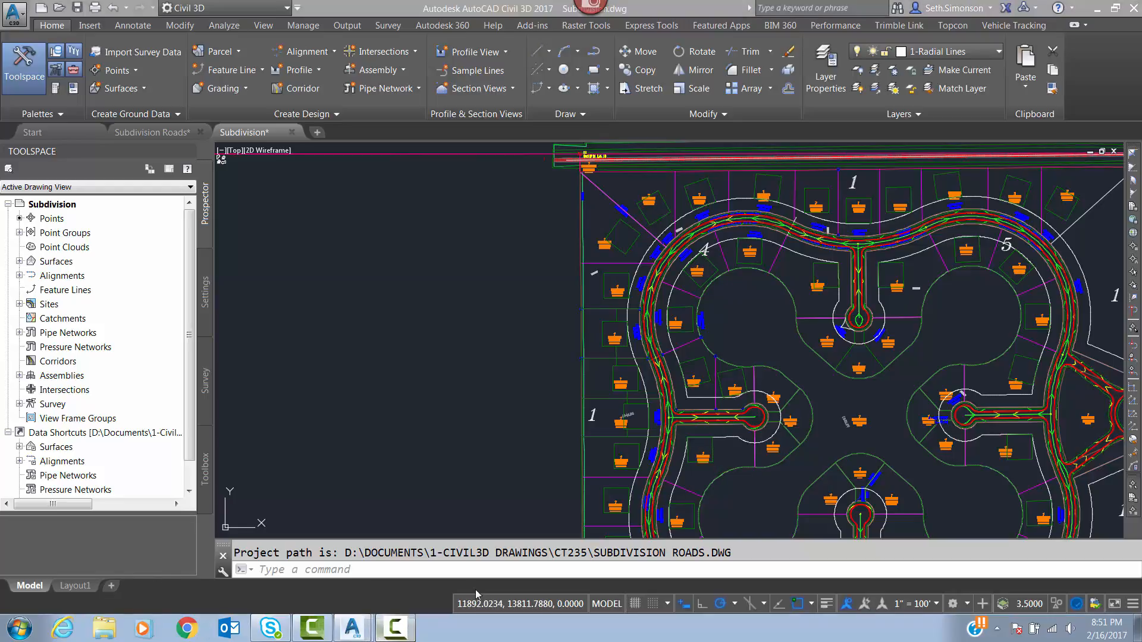